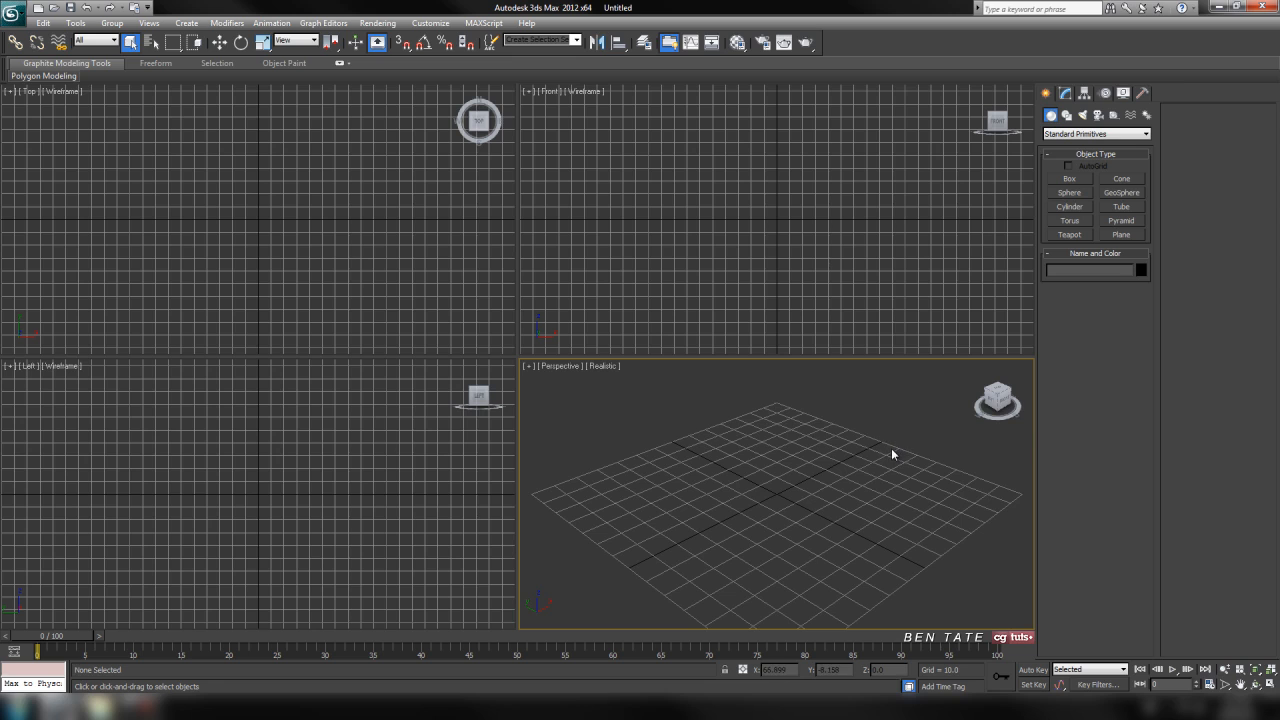
Examine the ballistic shield reference photos, both the front view and the combined front-and-back image.
{"action": "middle_click_drag", "start_coordinate": [863, 491], "coordinate": [866, 463]}
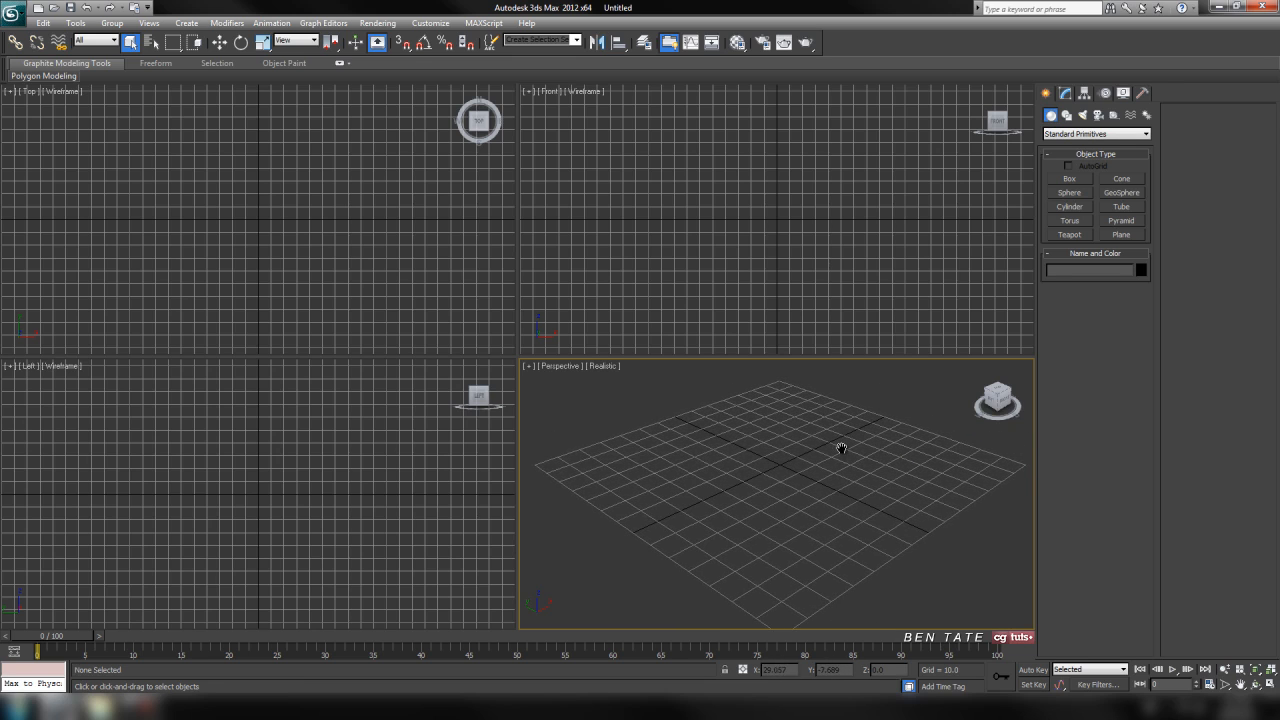
{"action": "left_click", "coordinate": [78, 707]}
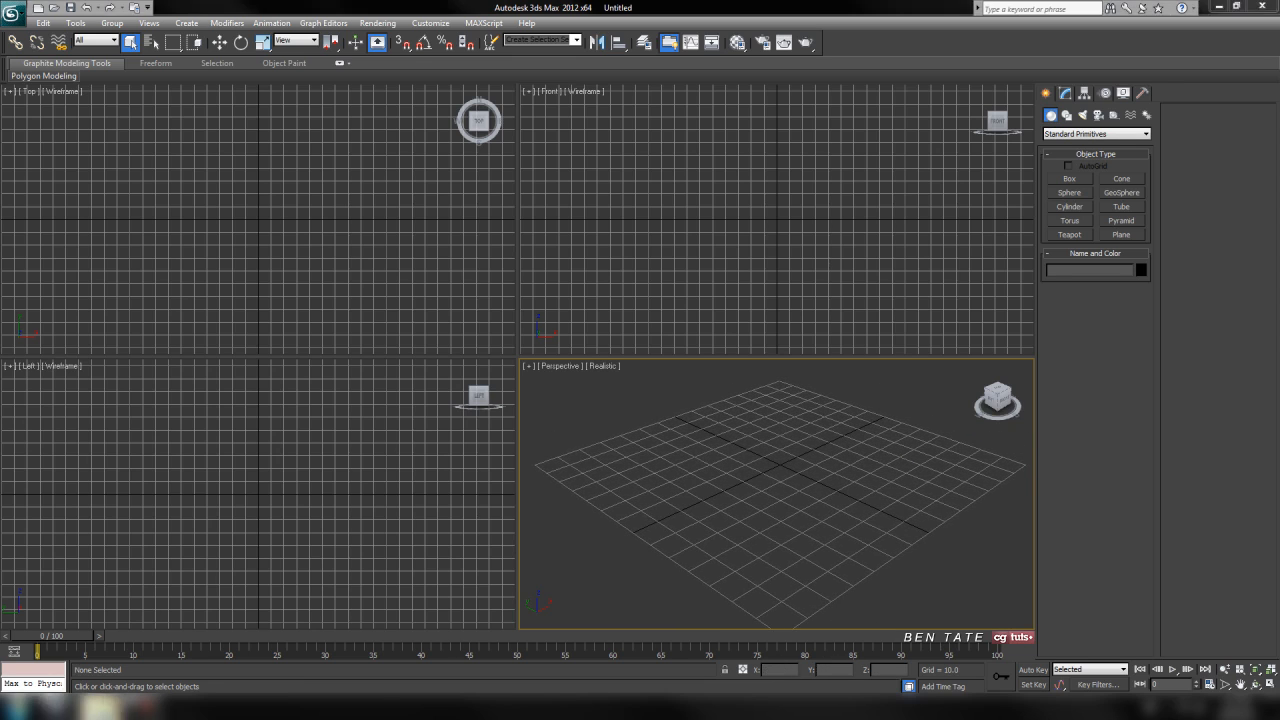
{"action": "double_click", "coordinate": [163, 128]}
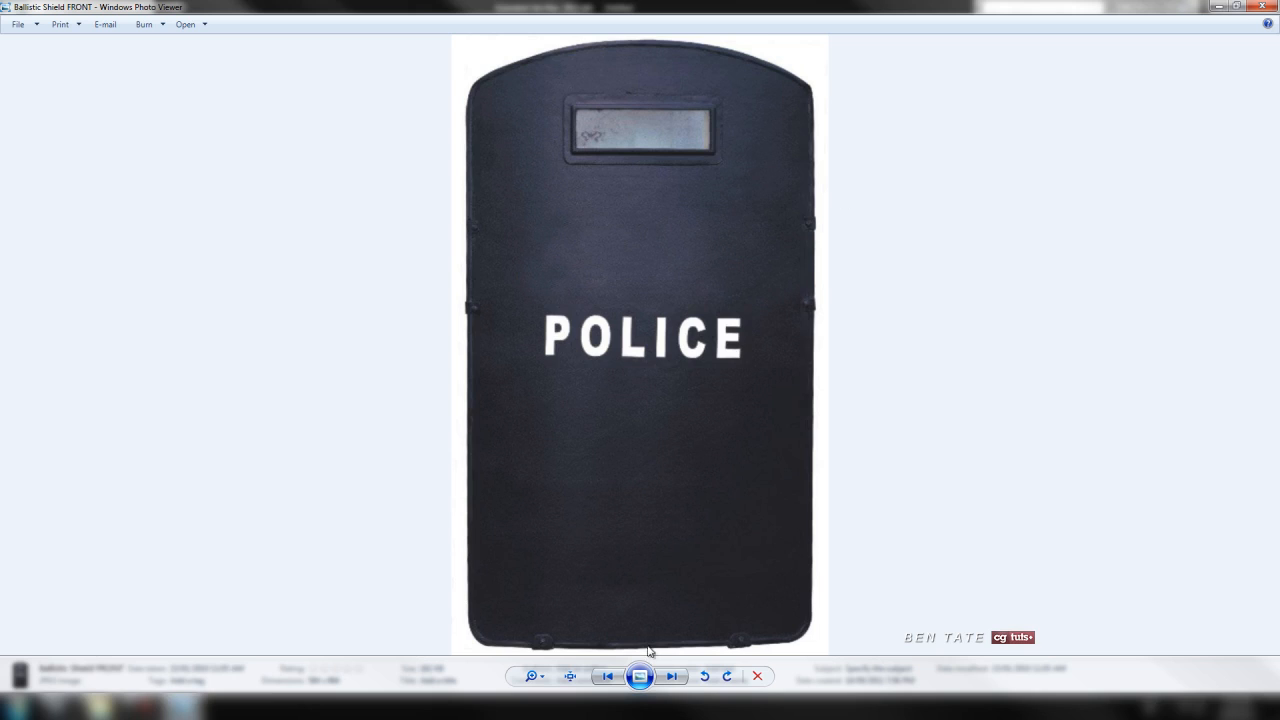
{"action": "left_click", "coordinate": [670, 678]}
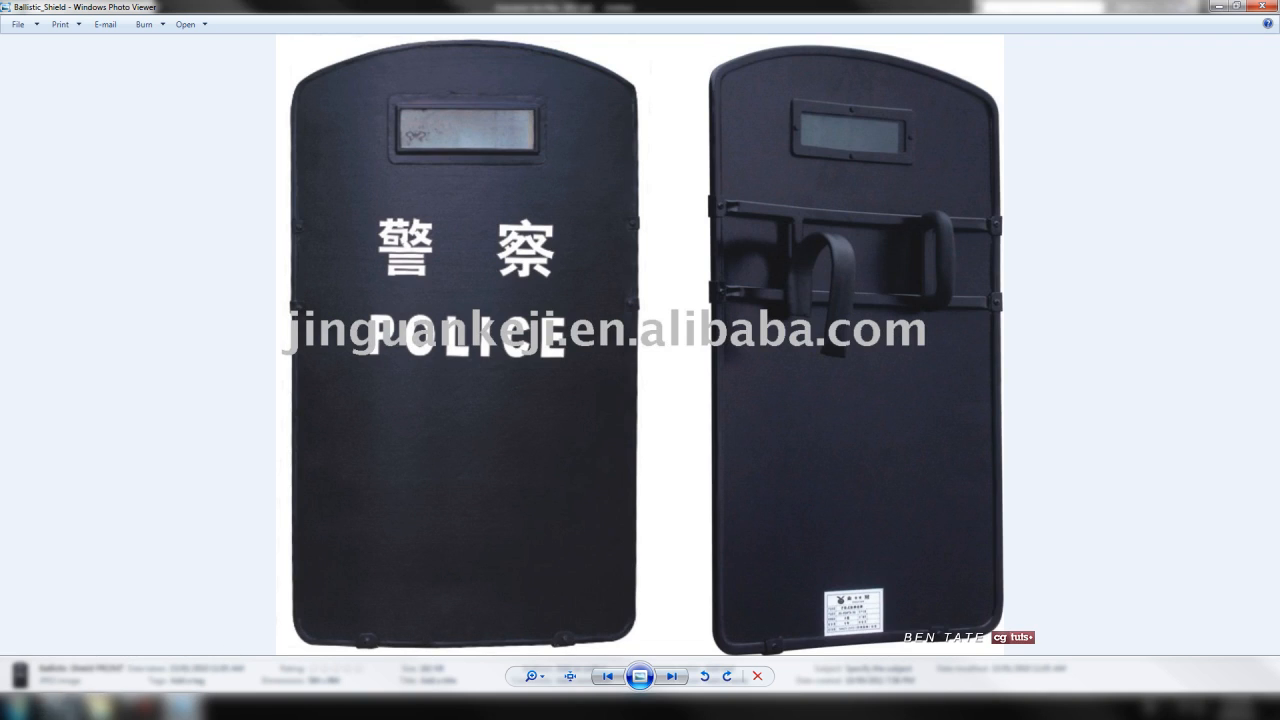
{"action": "left_click", "coordinate": [88, 615]}
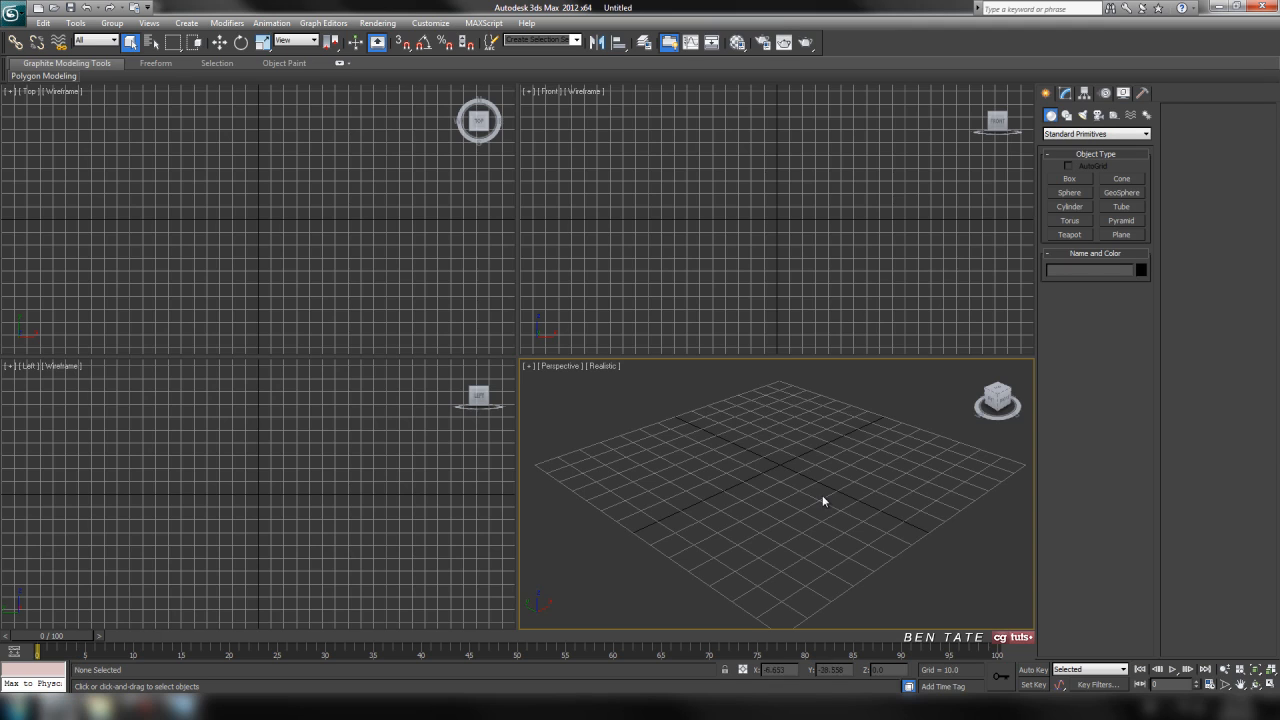
{"action": "middle_click_drag", "start_coordinate": [739, 432], "coordinate": [771, 429]}
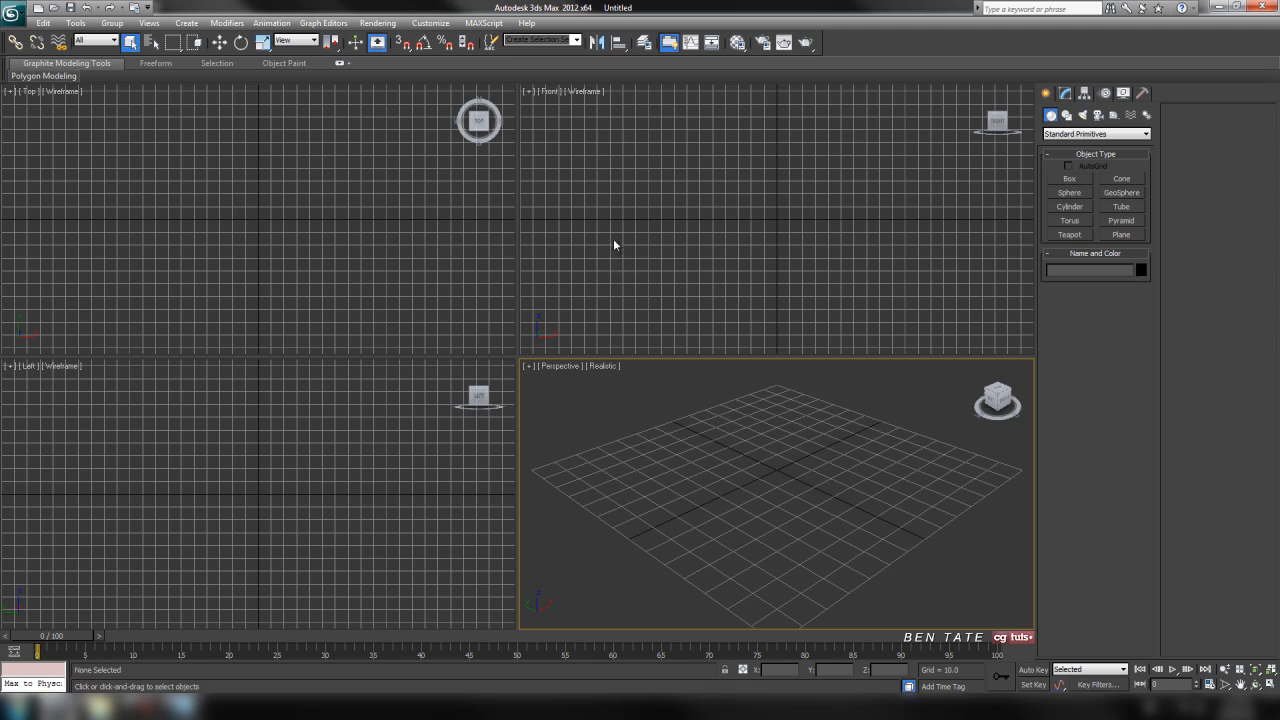
Customize the interface colors by setting the intensity of the viewport grids to 80.
{"action": "left_click", "coordinate": [430, 22]}
{"action": "left_click", "coordinate": [449, 40]}
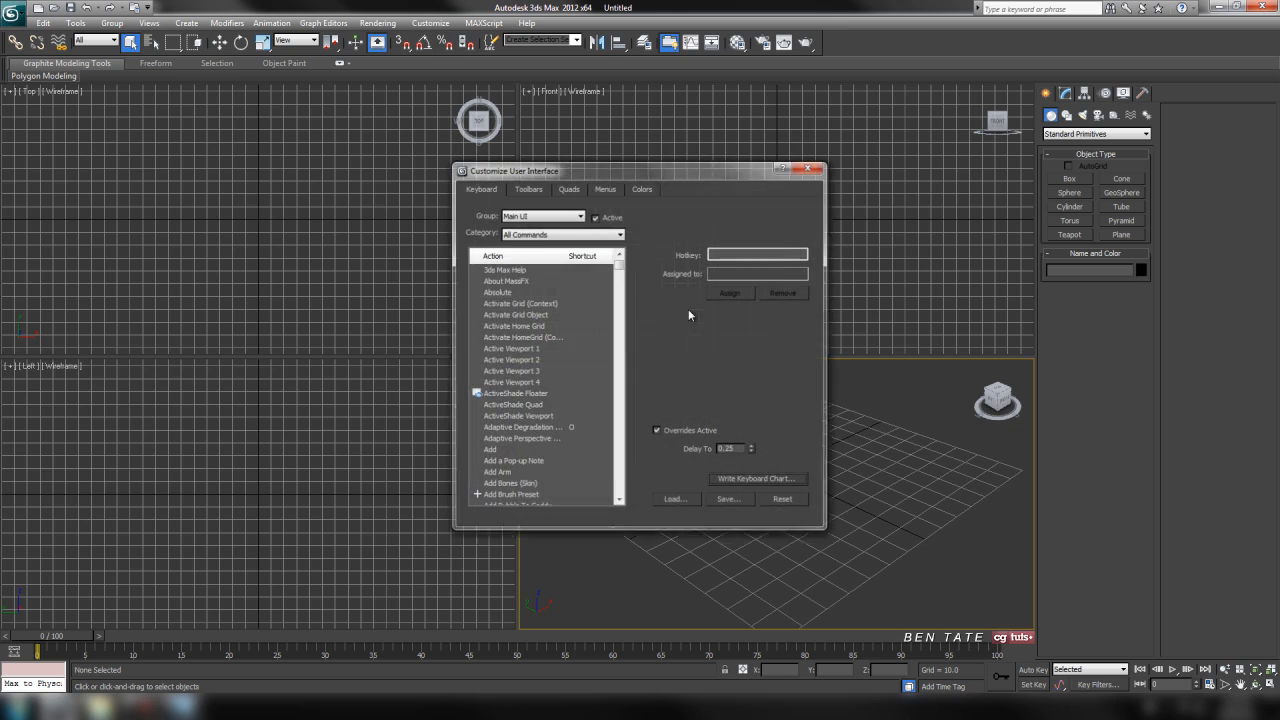
{"action": "left_click", "coordinate": [640, 189]}
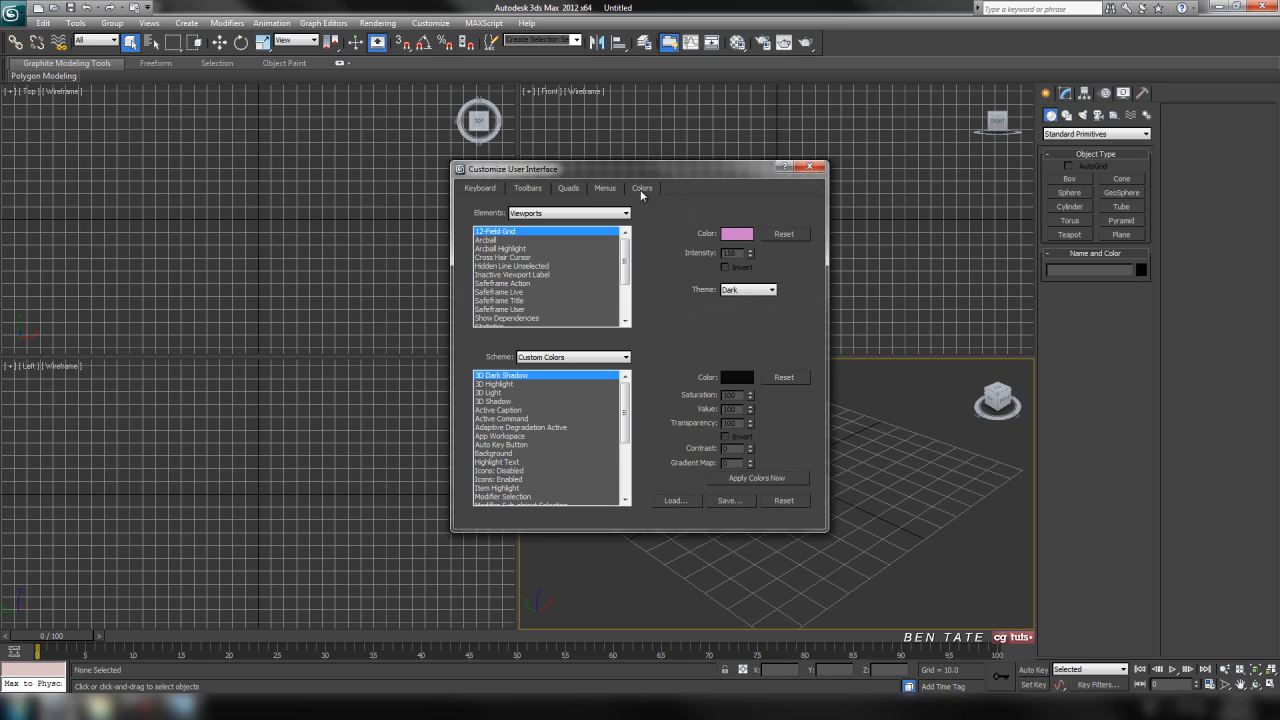
{"action": "left_click", "coordinate": [627, 214]}
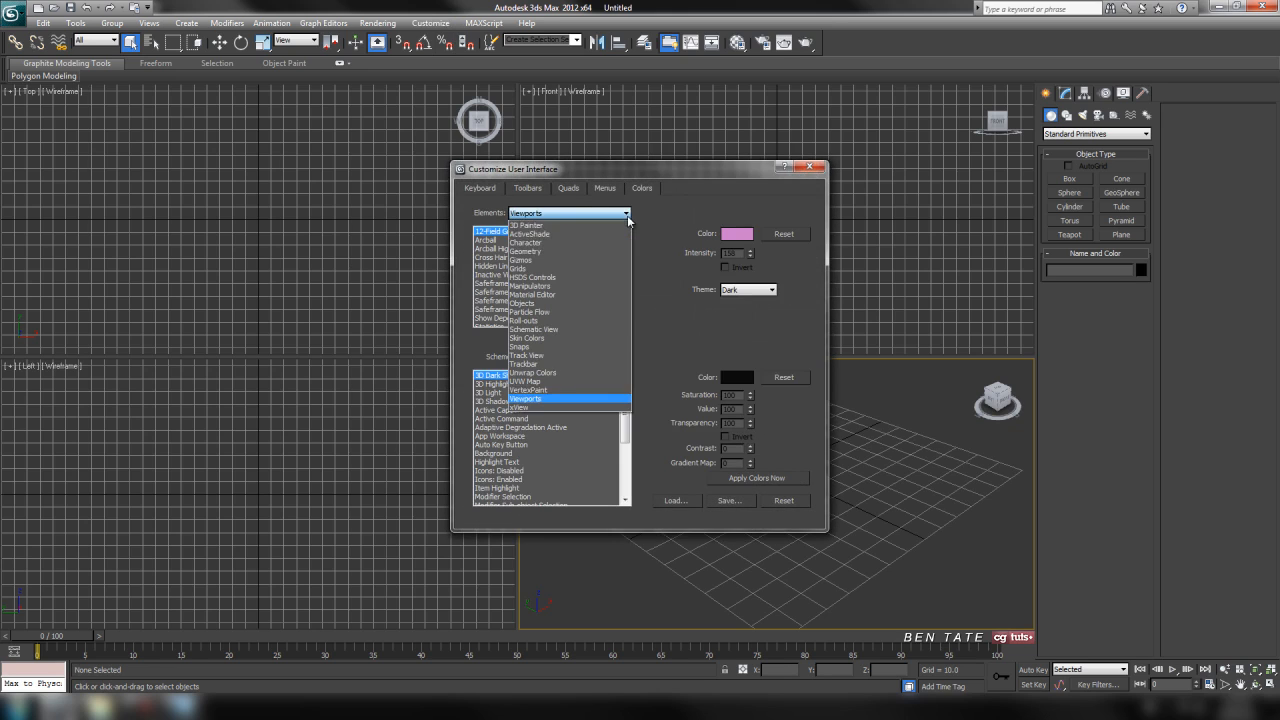
{"action": "left_click", "coordinate": [615, 272]}
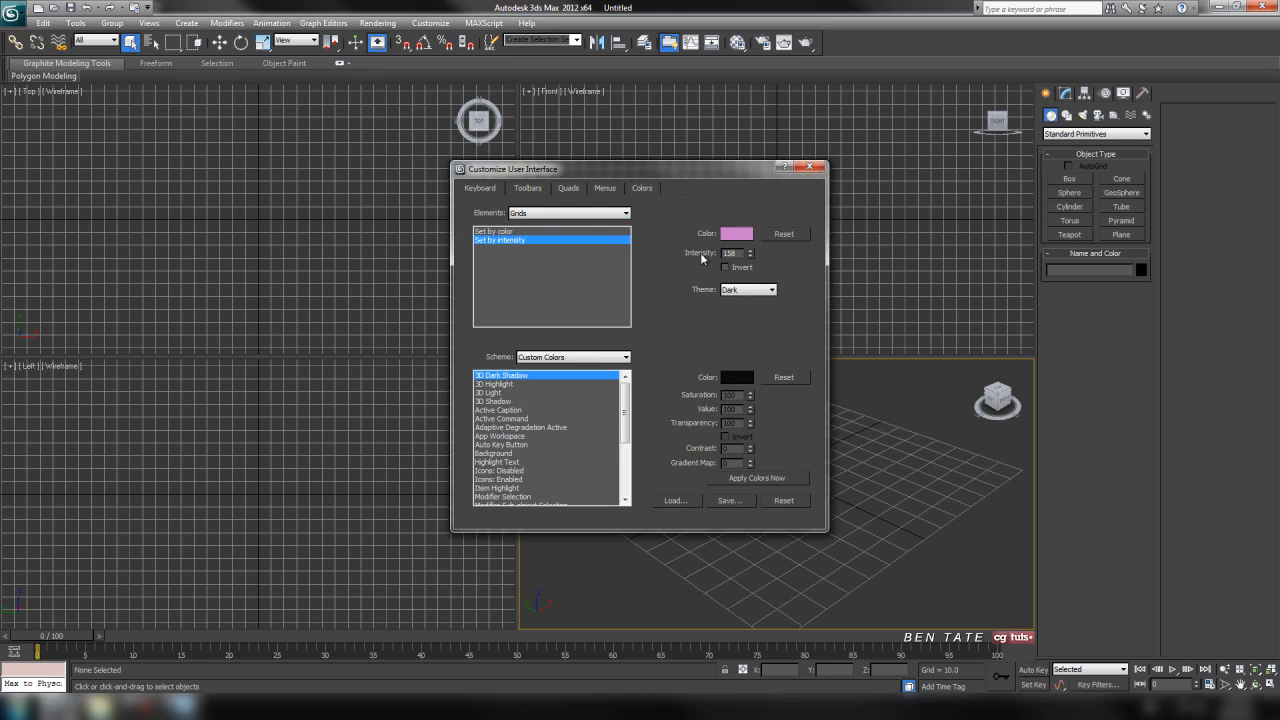
{"action": "left_click_drag", "start_coordinate": [743, 253], "coordinate": [714, 253]}
{"action": "type", "text": "80"}
{"action": "left_click", "coordinate": [812, 170]}
{"action": "left_click", "coordinate": [761, 219]}
{"action": "left_click", "coordinate": [387, 257]}
{"action": "left_click", "coordinate": [386, 431]}
{"action": "left_click", "coordinate": [640, 505]}
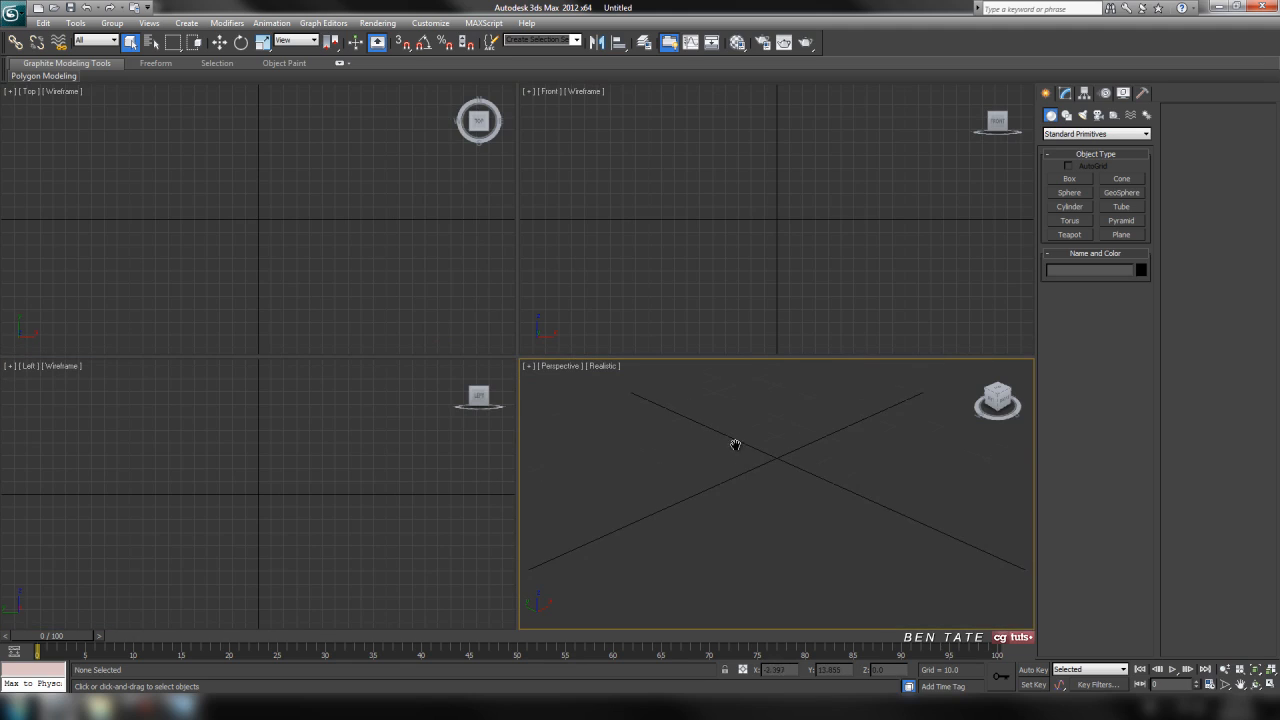
{"action": "middle_click_drag", "start_coordinate": [735, 450], "coordinate": [741, 460]}
Create a plane about 333 units long and 209 units wide in the maximized Front view.
{"action": "left_click", "coordinate": [830, 302]}
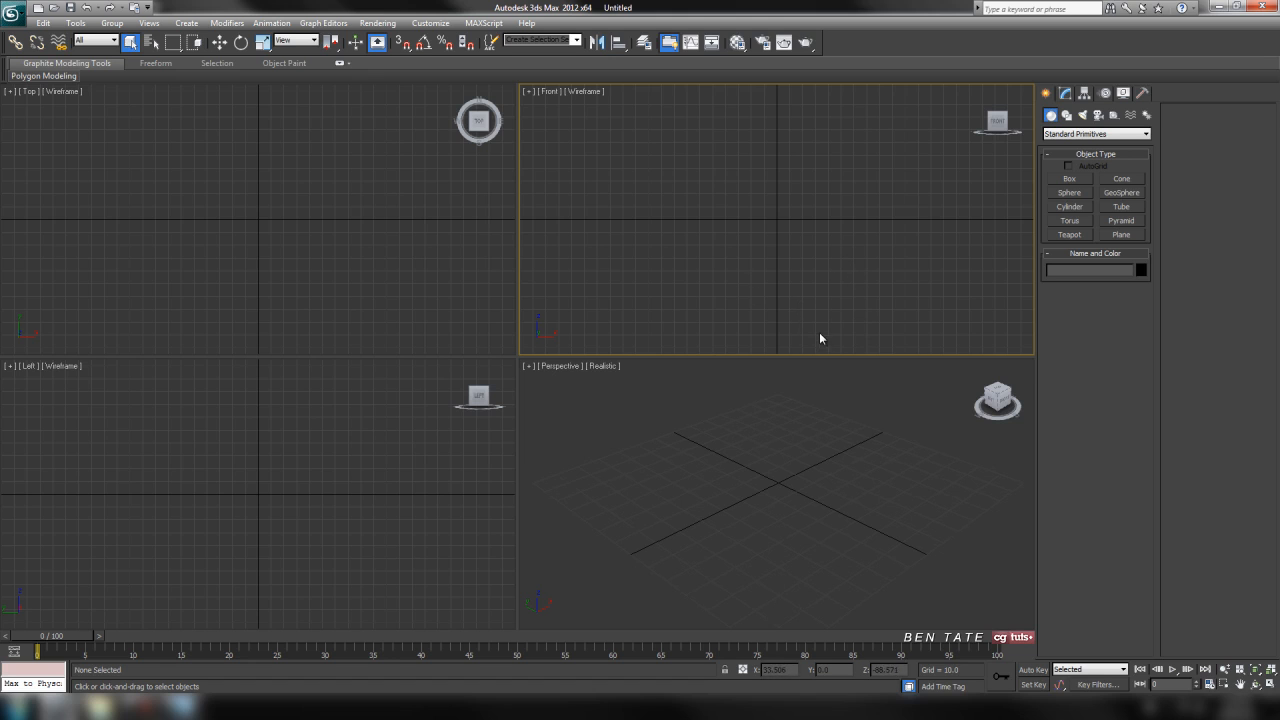
{"action": "key", "text": "alt+w"}
{"action": "middle_click_drag", "start_coordinate": [649, 344], "coordinate": [750, 344]}
{"action": "left_click", "coordinate": [1121, 234]}
{"action": "left_click_drag", "start_coordinate": [399, 129], "coordinate": [669, 560]}
{"action": "middle_click_drag", "start_coordinate": [700, 385], "coordinate": [789, 366]}
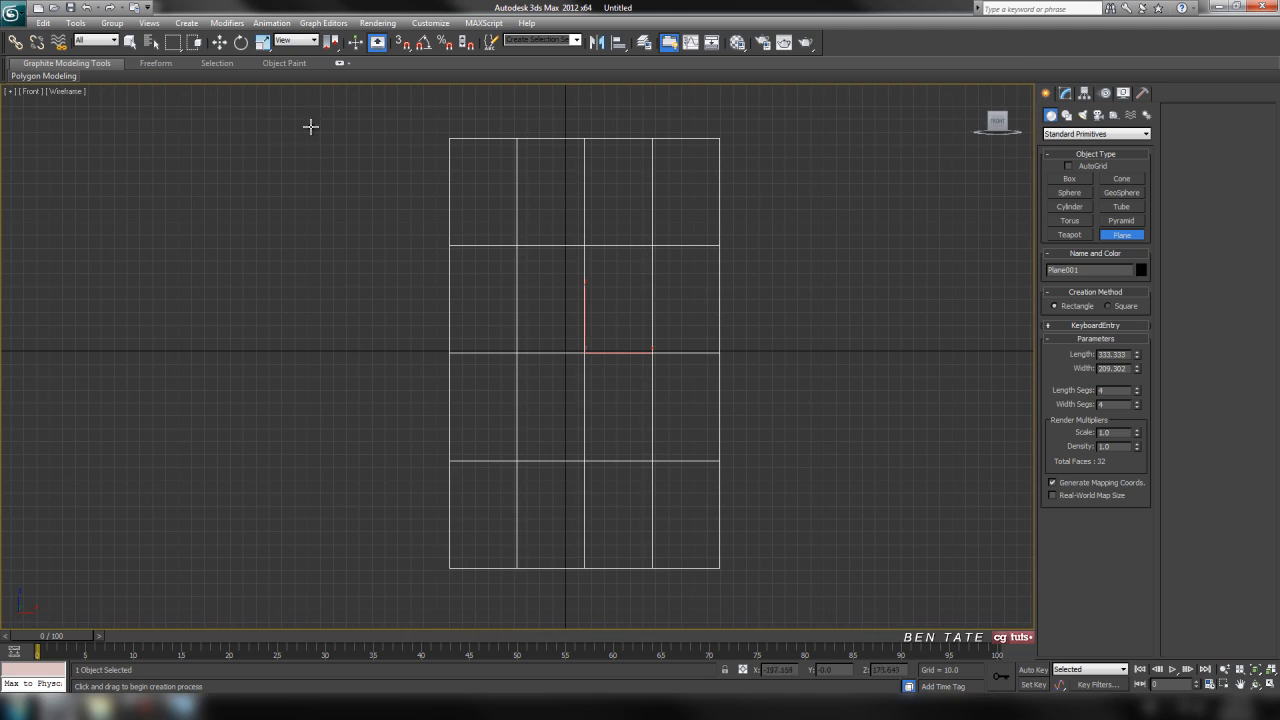
Set both the length and width segments of the plane to 1.
{"action": "right_click", "coordinate": [1137, 392]}
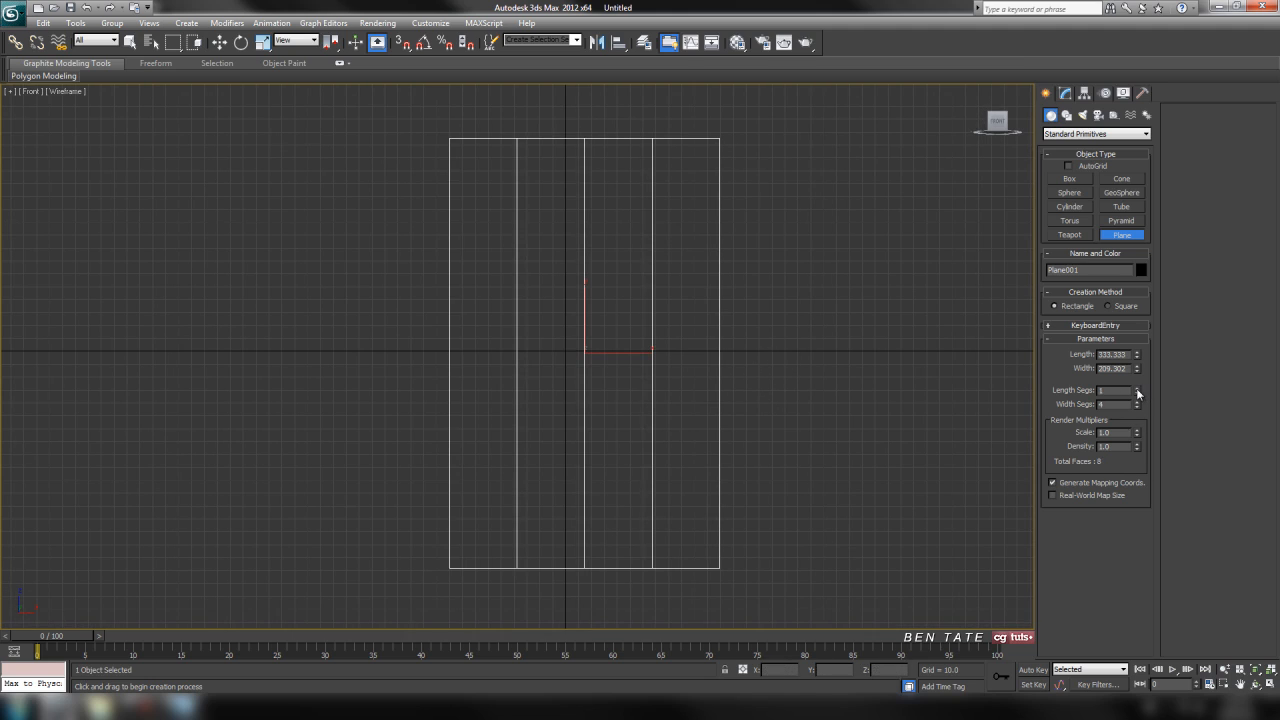
{"action": "right_click", "coordinate": [1137, 405]}
{"action": "middle_click_drag", "start_coordinate": [729, 330], "coordinate": [743, 334]}
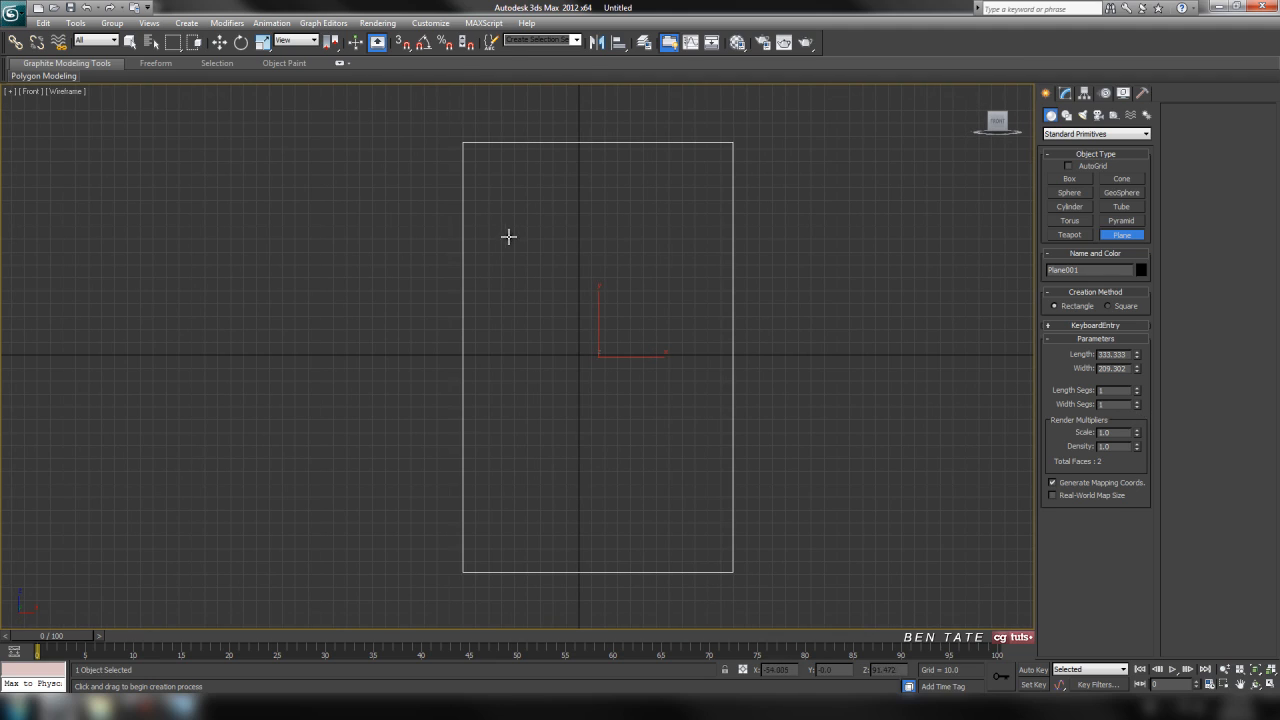
Center the plane on the world origin by setting its absolute X, Y and Z position to 0.
{"action": "right_click", "coordinate": [217, 43]}
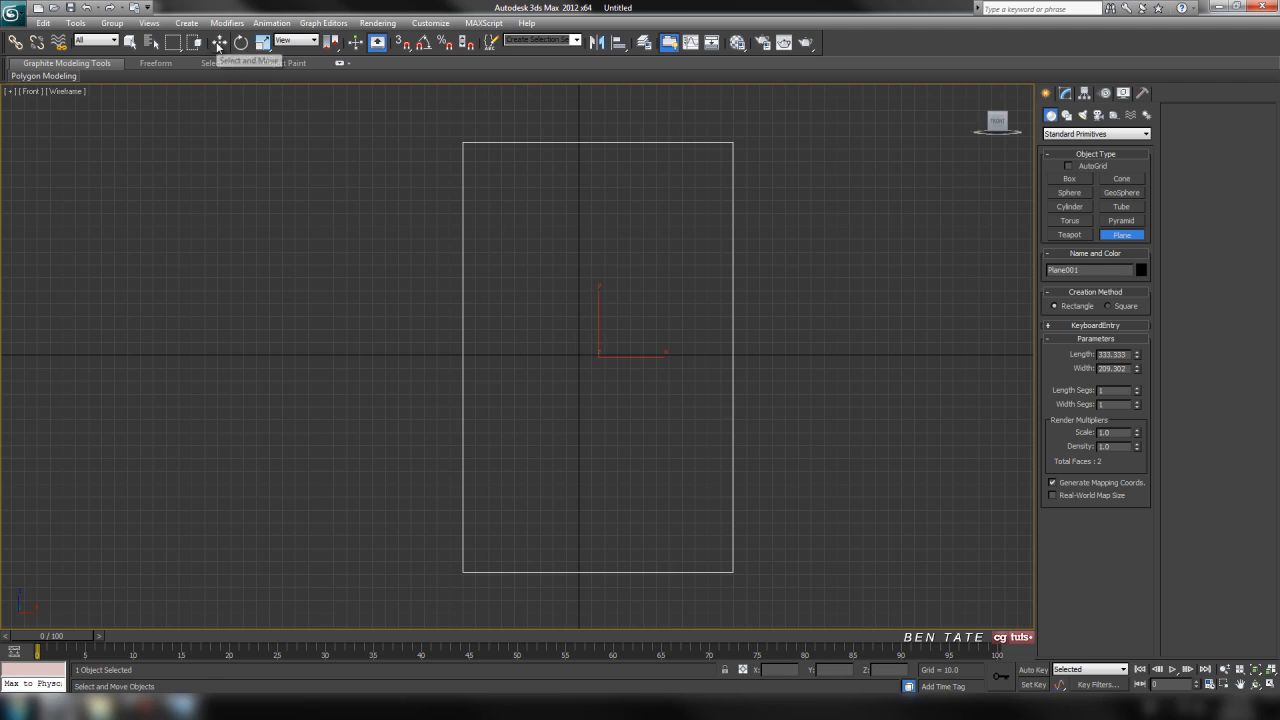
{"action": "right_click", "coordinate": [624, 326]}
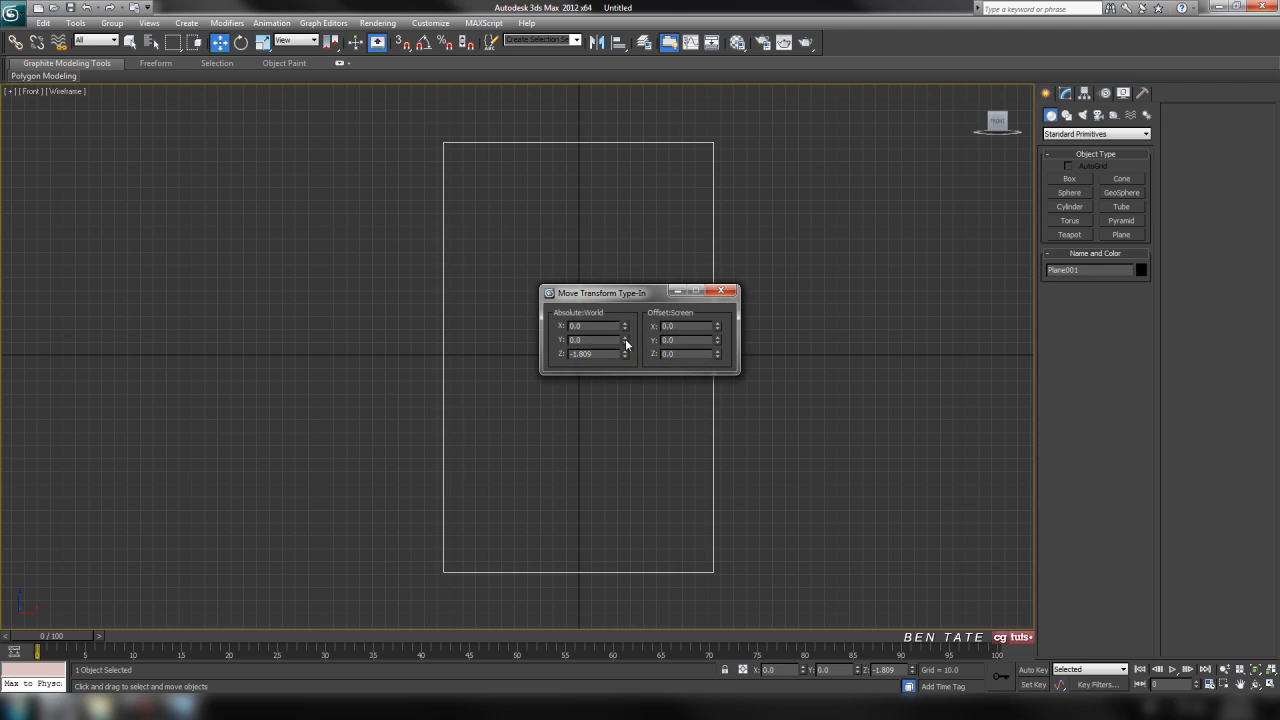
{"action": "right_click", "coordinate": [624, 354]}
{"action": "left_click", "coordinate": [720, 291]}
{"action": "middle_click_drag", "start_coordinate": [774, 200], "coordinate": [784, 207]}
{"action": "middle_click_drag", "start_coordinate": [796, 296], "coordinate": [805, 303]}
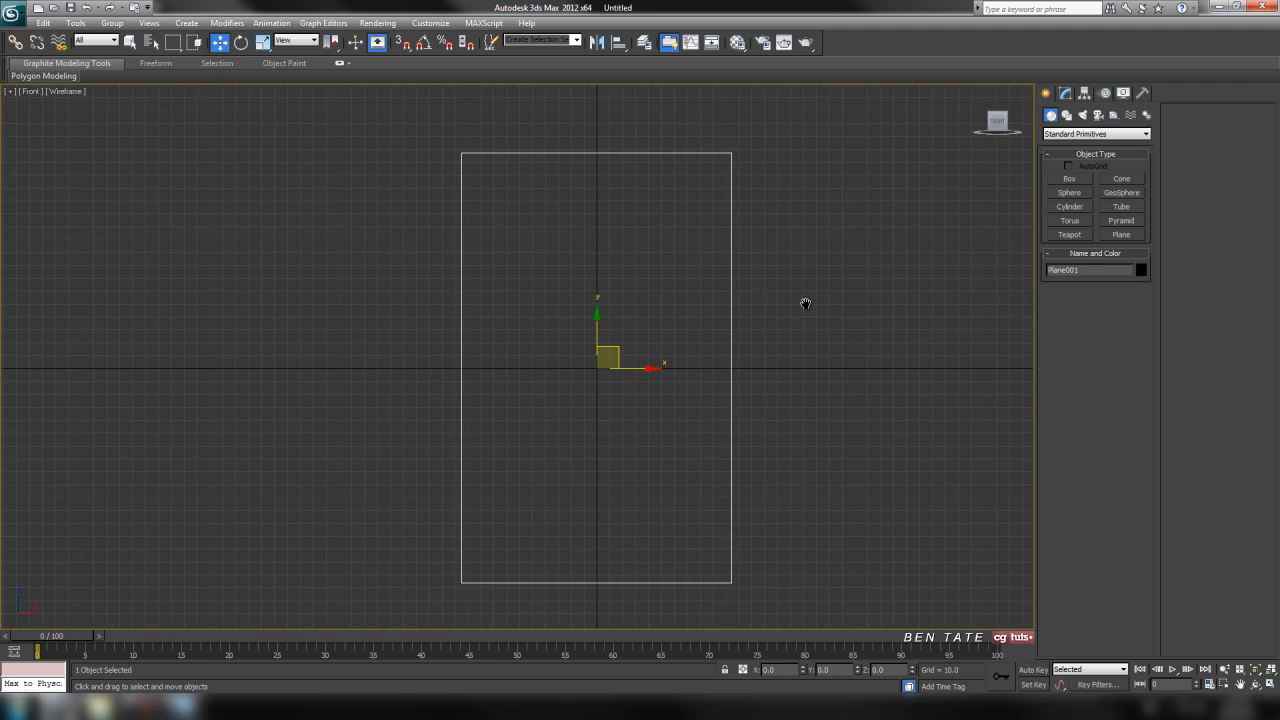
Move the plane back along the Y axis in the Top view to about Y 177.
{"action": "key", "text": "alt+w"}
{"action": "right_click", "coordinate": [384, 229]}
{"action": "middle_click_drag", "start_coordinate": [420, 169], "coordinate": [404, 220]}
{"action": "scroll", "coordinate": [400, 175], "scroll_direction": "down", "scroll_amount": 5}
{"action": "left_click_drag", "start_coordinate": [277, 228], "coordinate": [281, 149]}
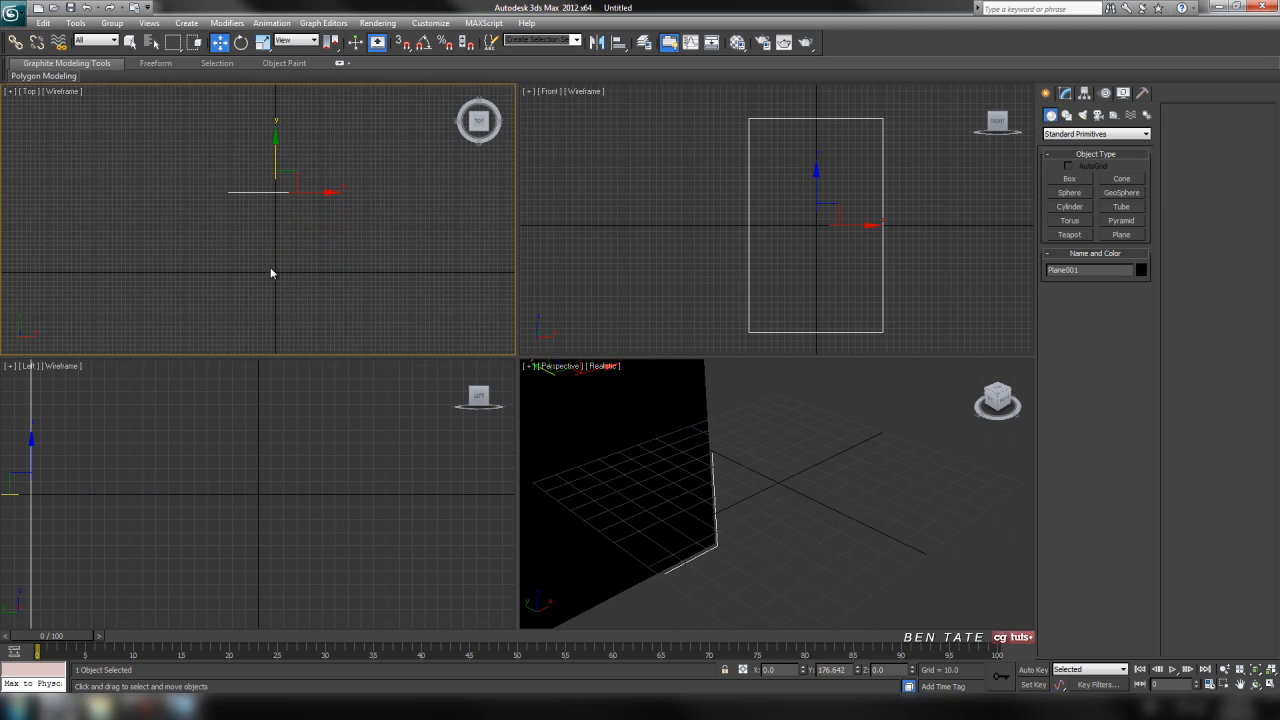
Maximize the Front view and display it shaded with edged faces, with the grid and selection brackets hidden.
{"action": "right_click", "coordinate": [885, 261]}
{"action": "key", "text": "alt+w"}
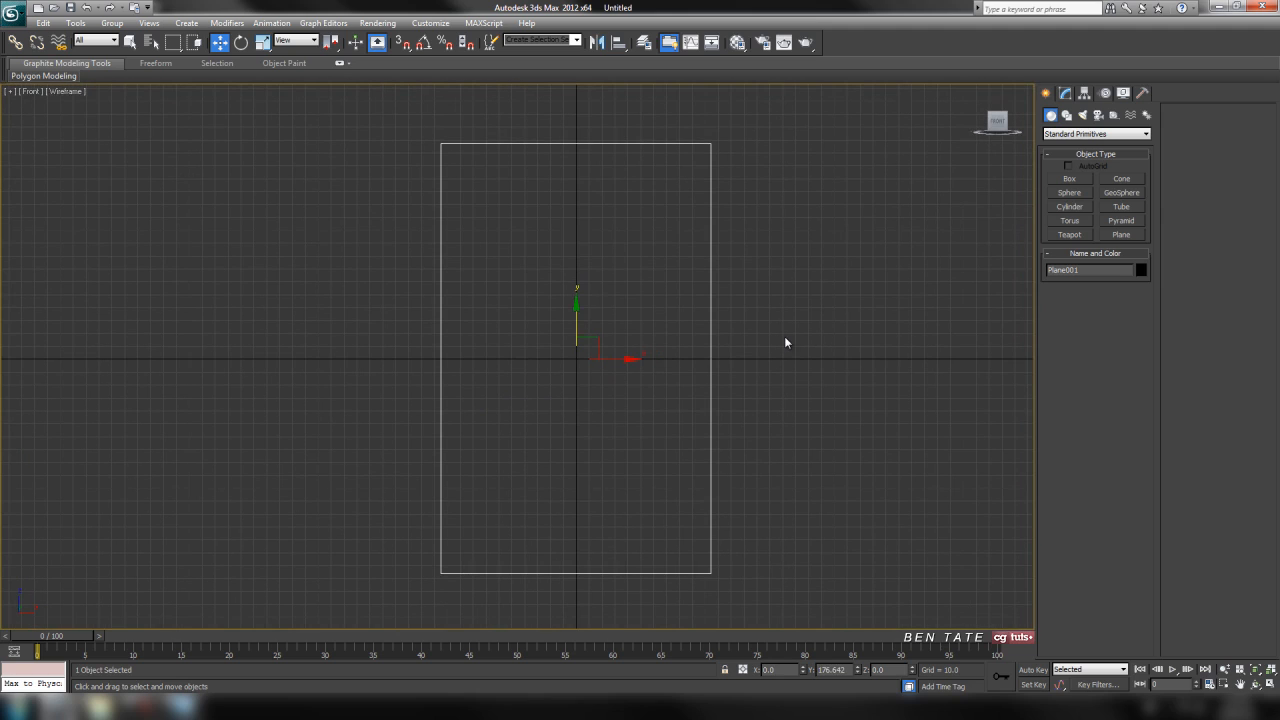
{"action": "key", "text": "F3"}
{"action": "middle_click_drag", "start_coordinate": [776, 311], "coordinate": [784, 309]}
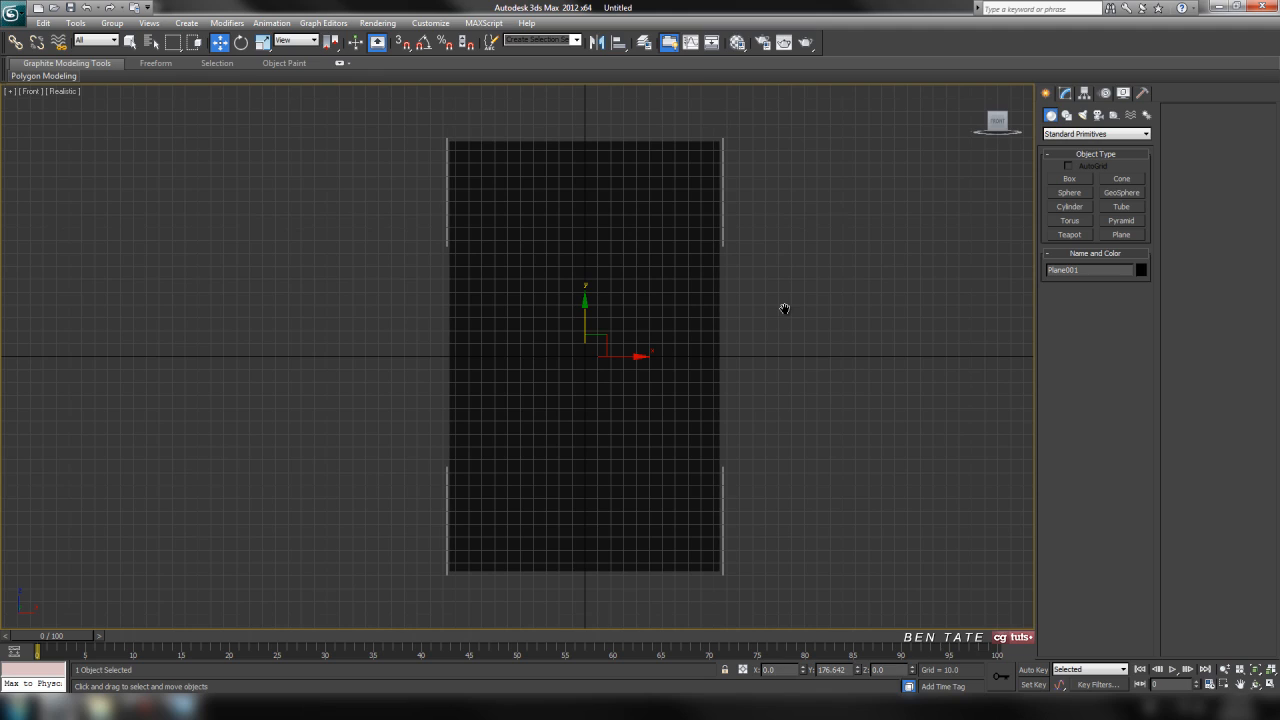
{"action": "key", "text": "g"}
{"action": "middle_click_drag", "start_coordinate": [784, 309], "coordinate": [766, 313]}
{"action": "key", "text": "j"}
{"action": "key", "text": "F4"}
{"action": "middle_click_drag", "start_coordinate": [774, 319], "coordinate": [788, 326]}
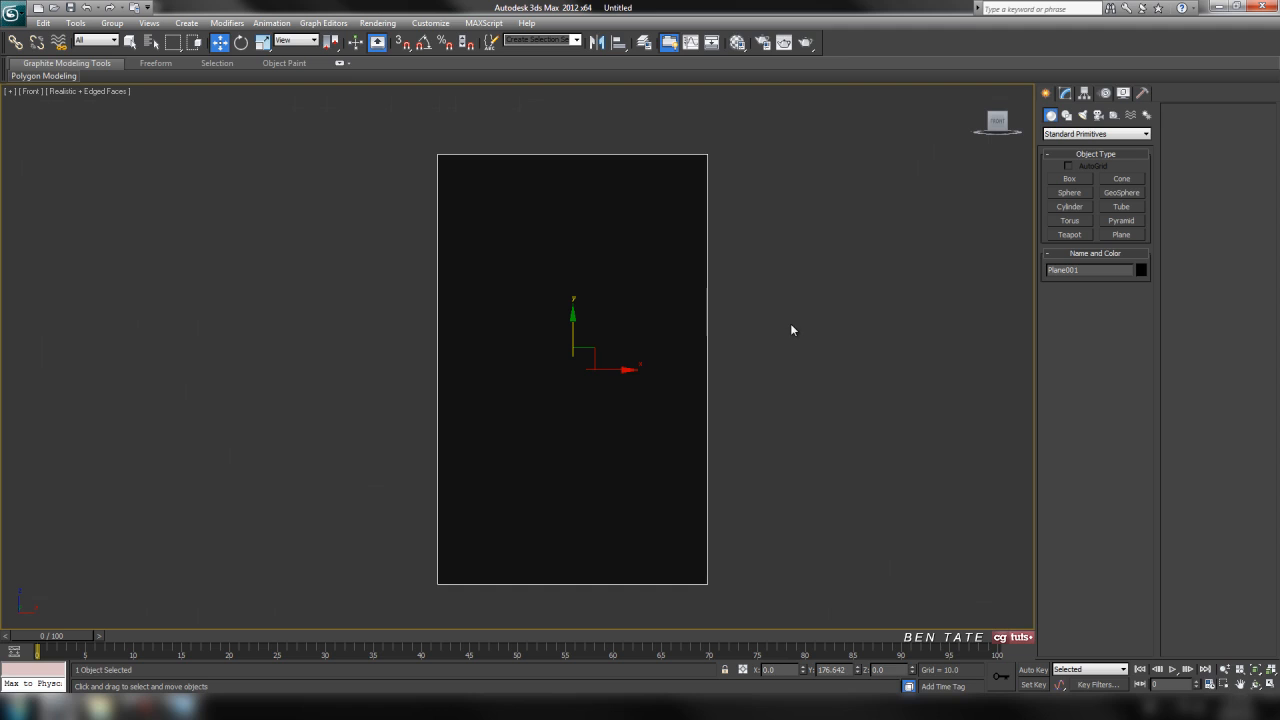
Assign the plane a material using the Ballistic Shield FRONT image as its diffuse bitmap, shown in the viewport.
{"action": "key", "text": "m"}
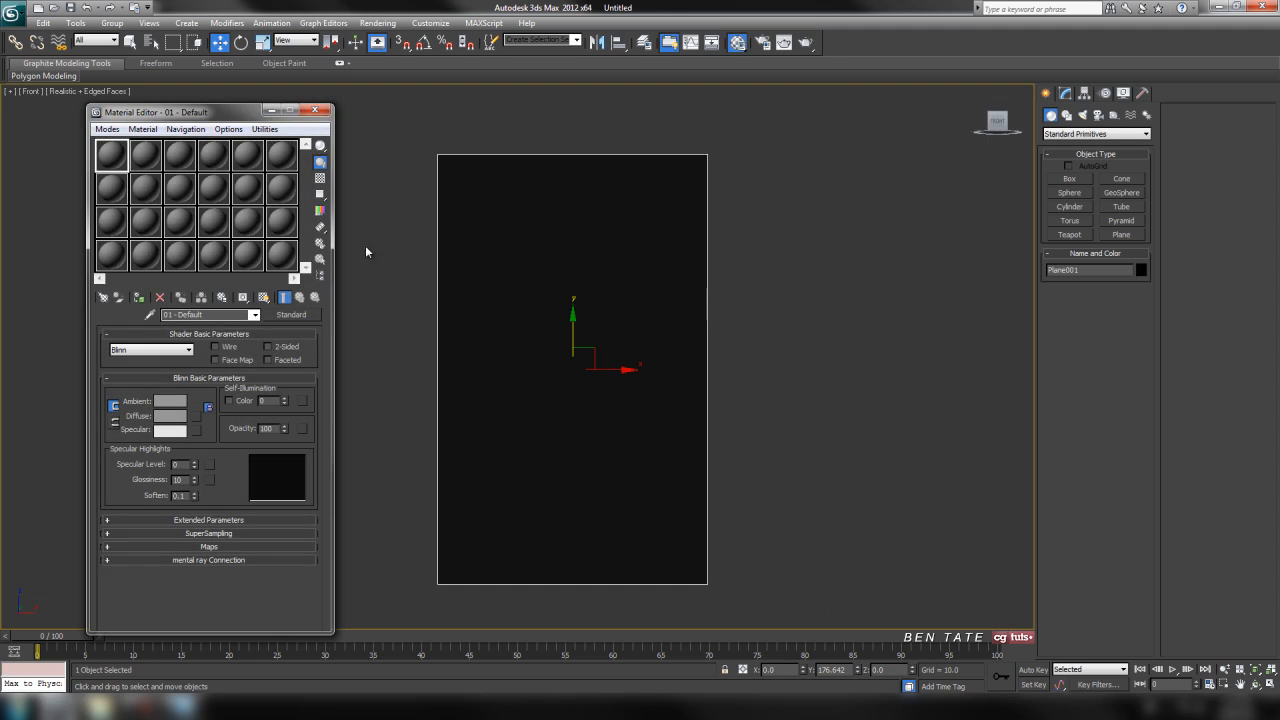
{"action": "left_click", "coordinate": [197, 416]}
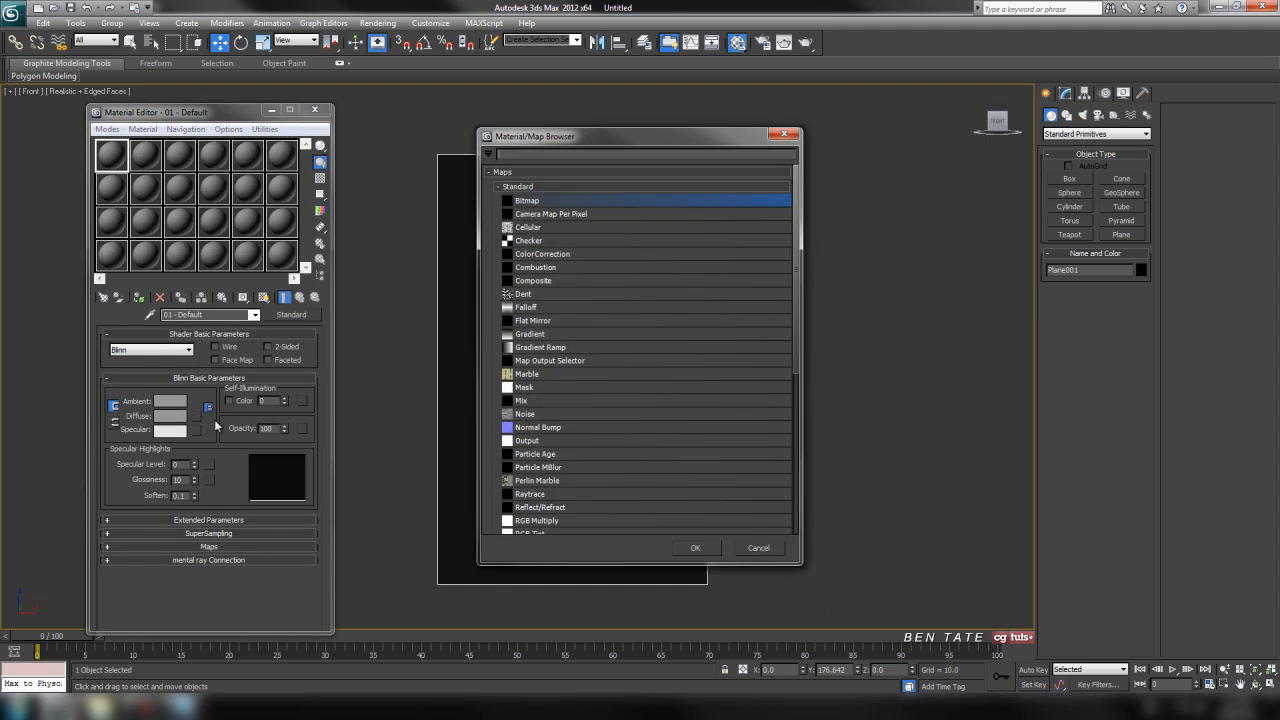
{"action": "double_click", "coordinate": [540, 201]}
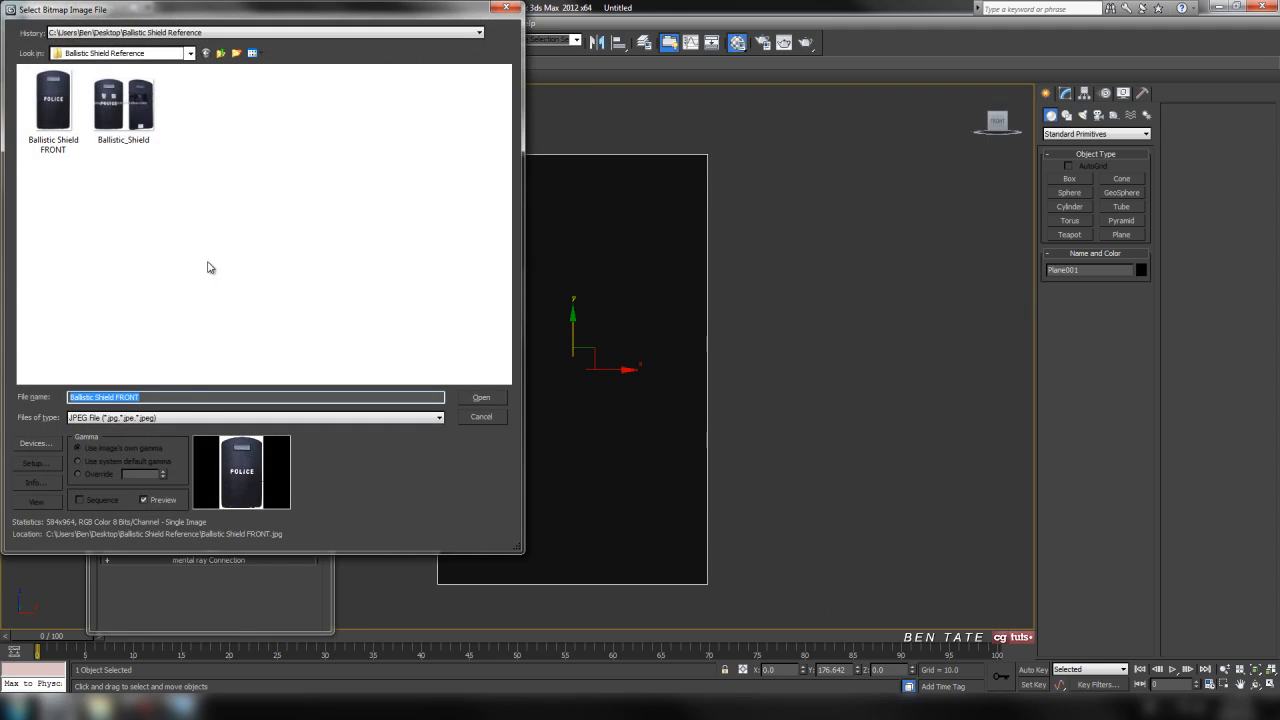
{"action": "left_click", "coordinate": [58, 120]}
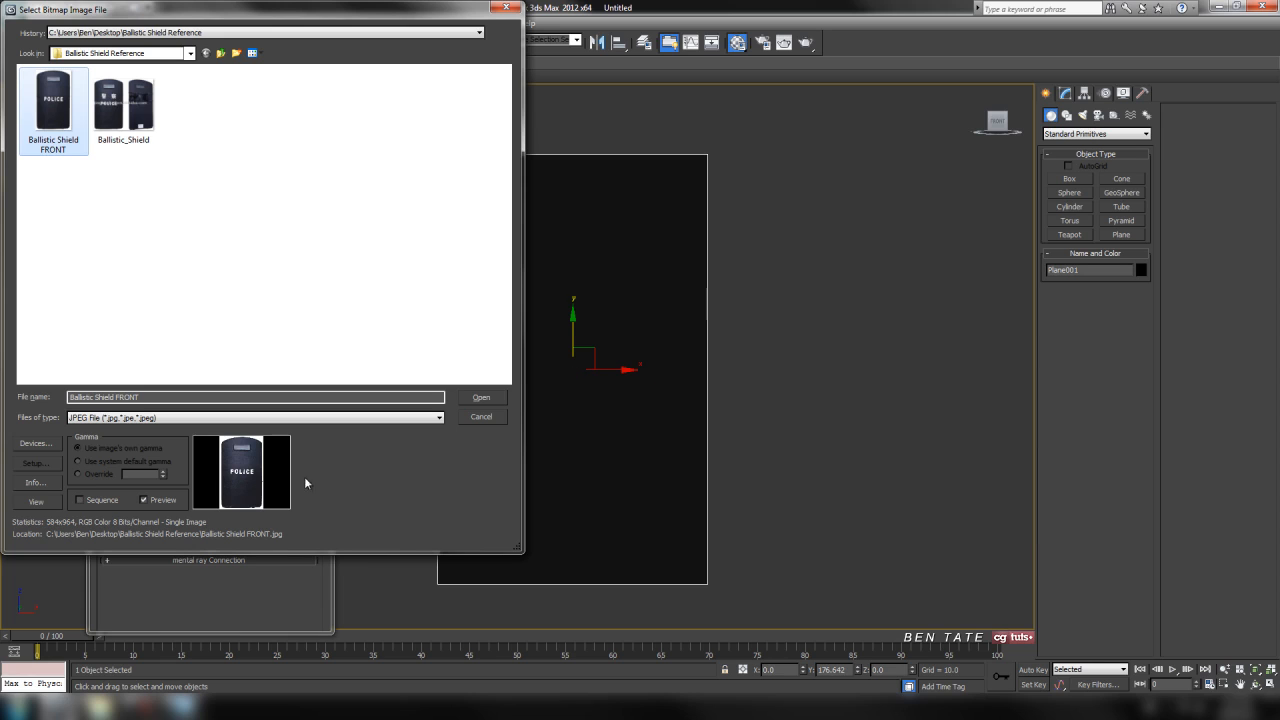
{"action": "left_click", "coordinate": [484, 397]}
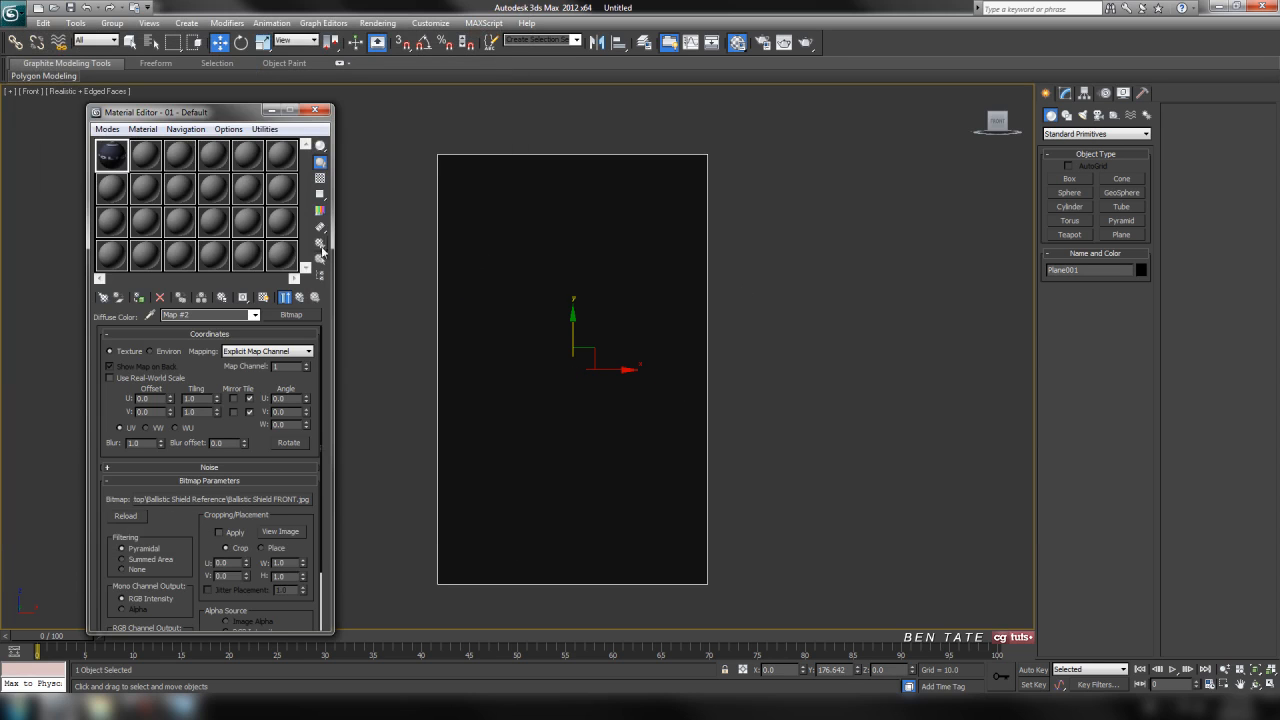
{"action": "left_click", "coordinate": [141, 298]}
{"action": "left_click", "coordinate": [265, 298]}
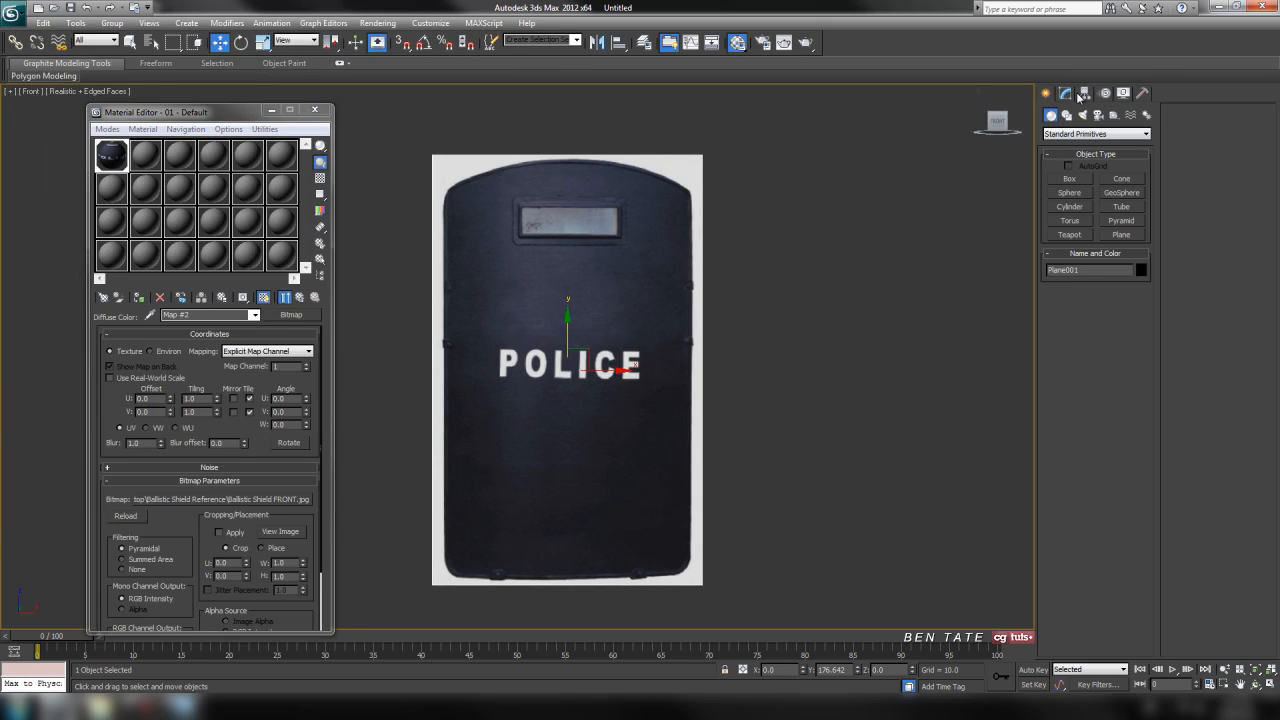
Match the plane to the image proportions by setting its length to 964 and width to 584.
{"action": "left_click", "coordinate": [1083, 93]}
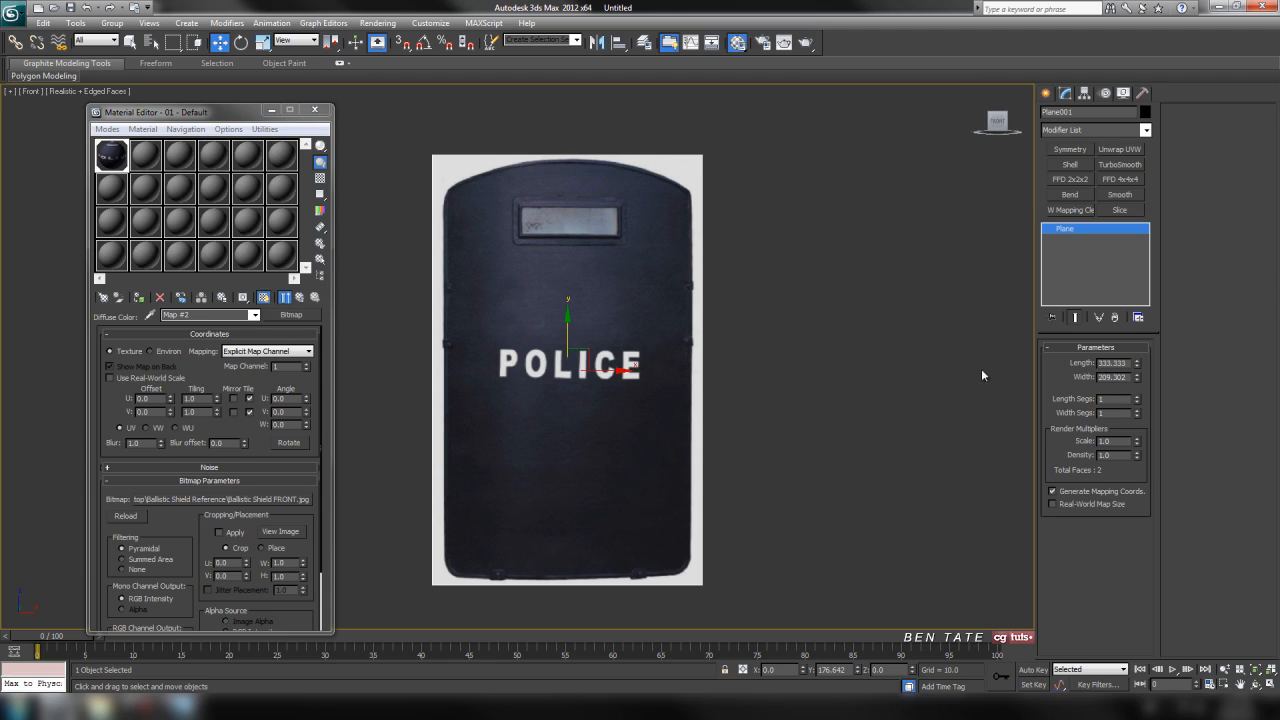
{"action": "left_click_drag", "start_coordinate": [1125, 363], "coordinate": [1082, 370]}
{"action": "type", "text": "964"}
{"action": "key", "text": "Return"}
{"action": "key", "text": "Tab"}
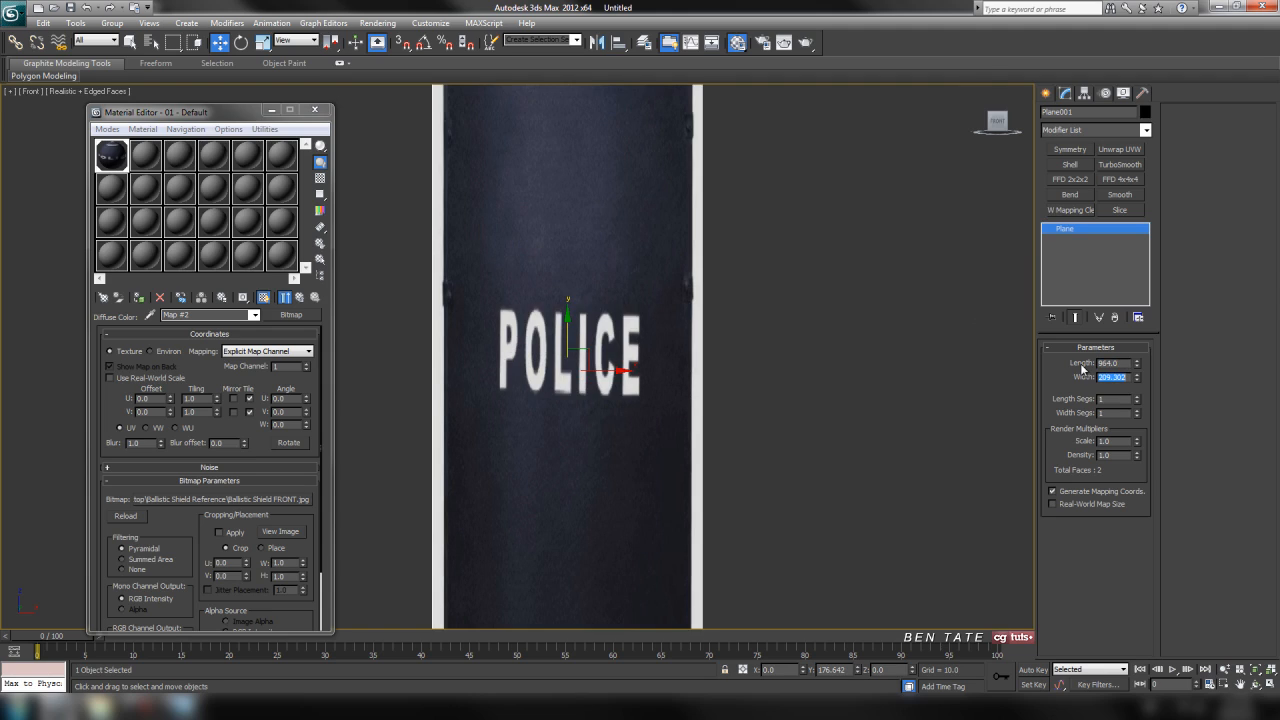
{"action": "type", "text": "584"}
{"action": "key", "text": "Return"}
{"action": "scroll", "coordinate": [745, 307], "scroll_direction": "down", "scroll_amount": 6}
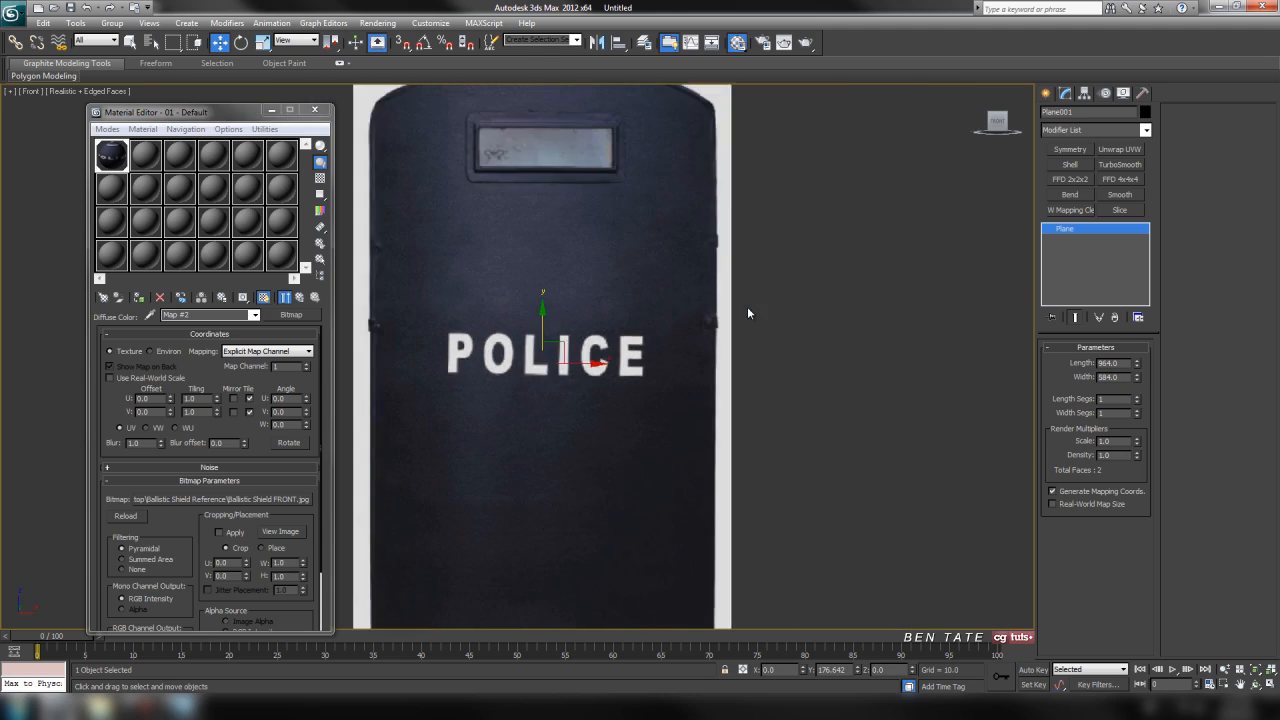
{"action": "middle_click_drag", "start_coordinate": [808, 322], "coordinate": [776, 303]}
{"action": "scroll", "coordinate": [777, 295], "scroll_direction": "up", "scroll_amount": 3}
{"action": "mouse_move", "coordinate": [777, 291]}
{"action": "middle_mouse_down"}
{"action": "mouse_move", "coordinate": [774, 260]}
{"action": "mouse_move", "coordinate": [762, 300]}
{"action": "mouse_move", "coordinate": [773, 300]}
{"action": "middle_mouse_up"}
{"action": "scroll", "coordinate": [775, 295], "scroll_direction": "down", "scroll_amount": 3}
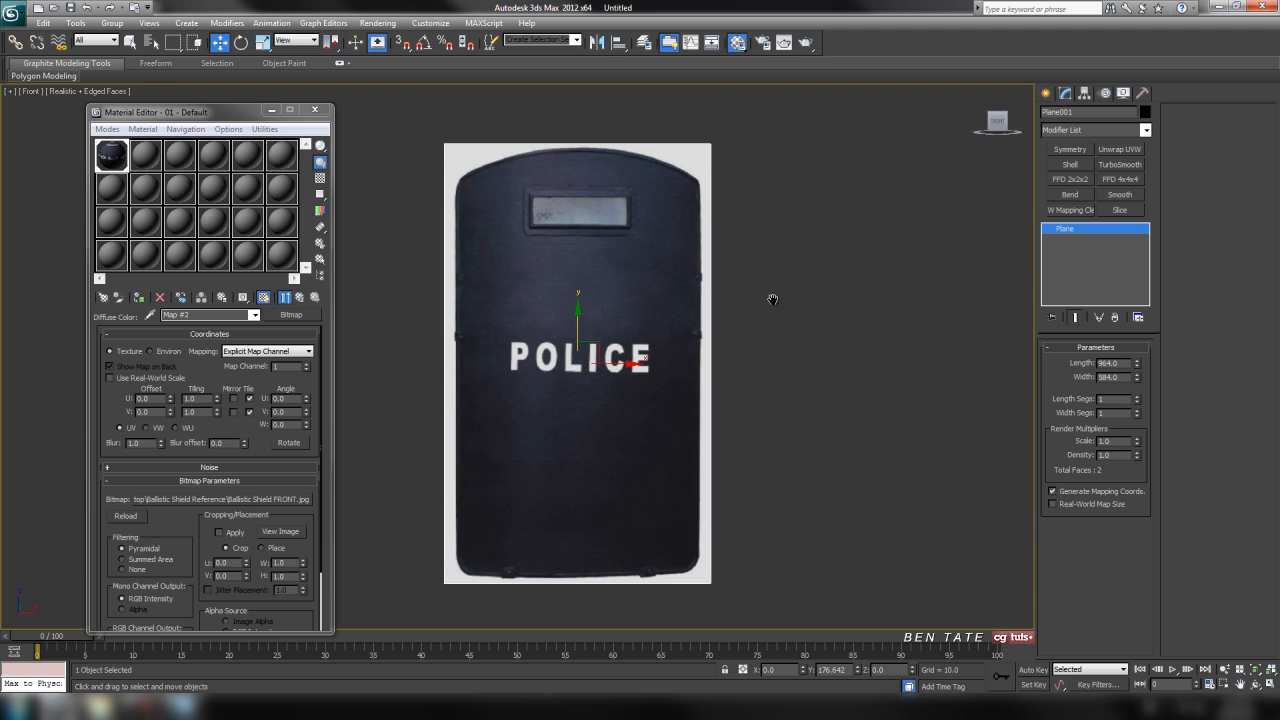
{"action": "middle_click_drag", "start_coordinate": [766, 349], "coordinate": [770, 343]}
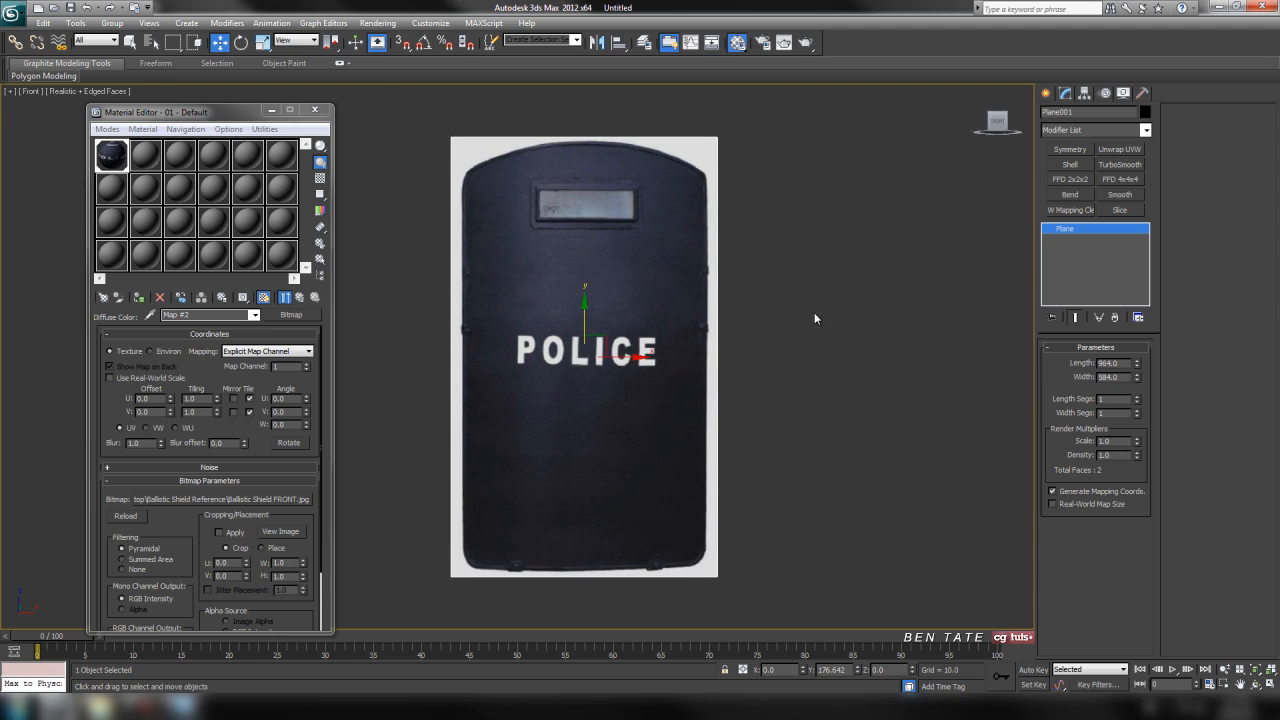
Set the self-illumination of the plane's 01 - Default material to 100.
{"action": "left_click_drag", "start_coordinate": [246, 111], "coordinate": [306, 110]}
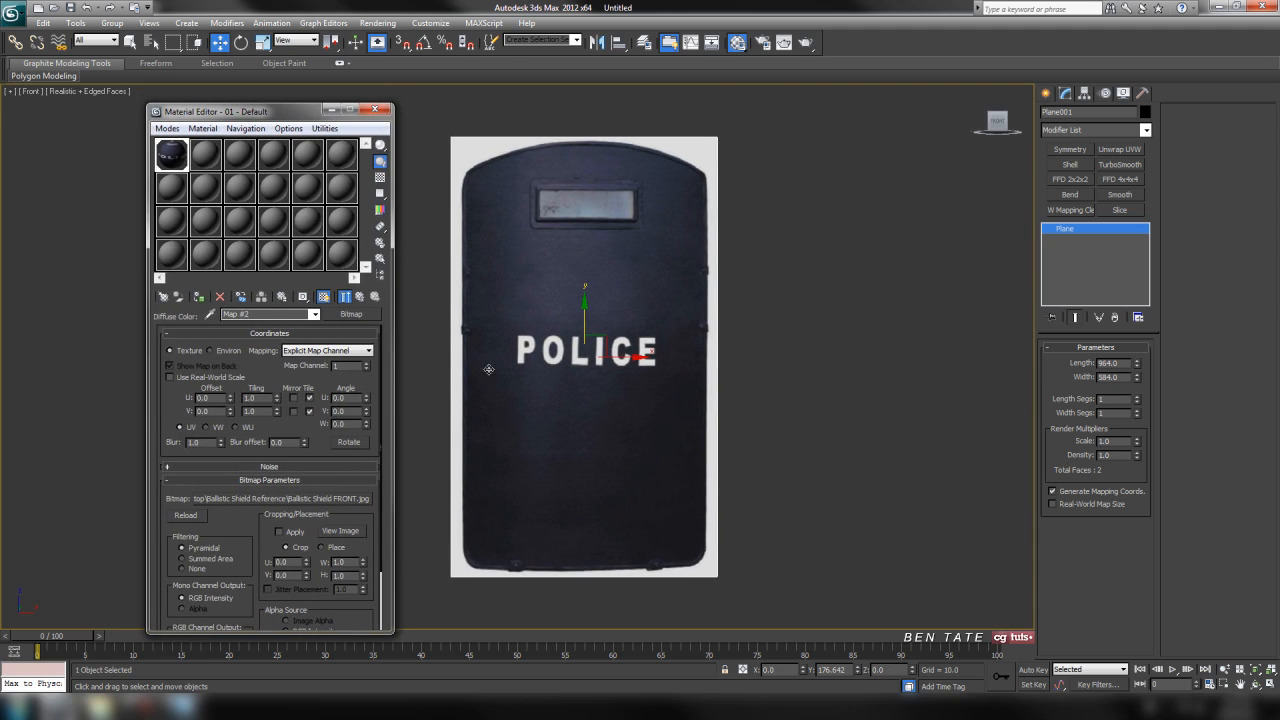
{"action": "left_click", "coordinate": [360, 297]}
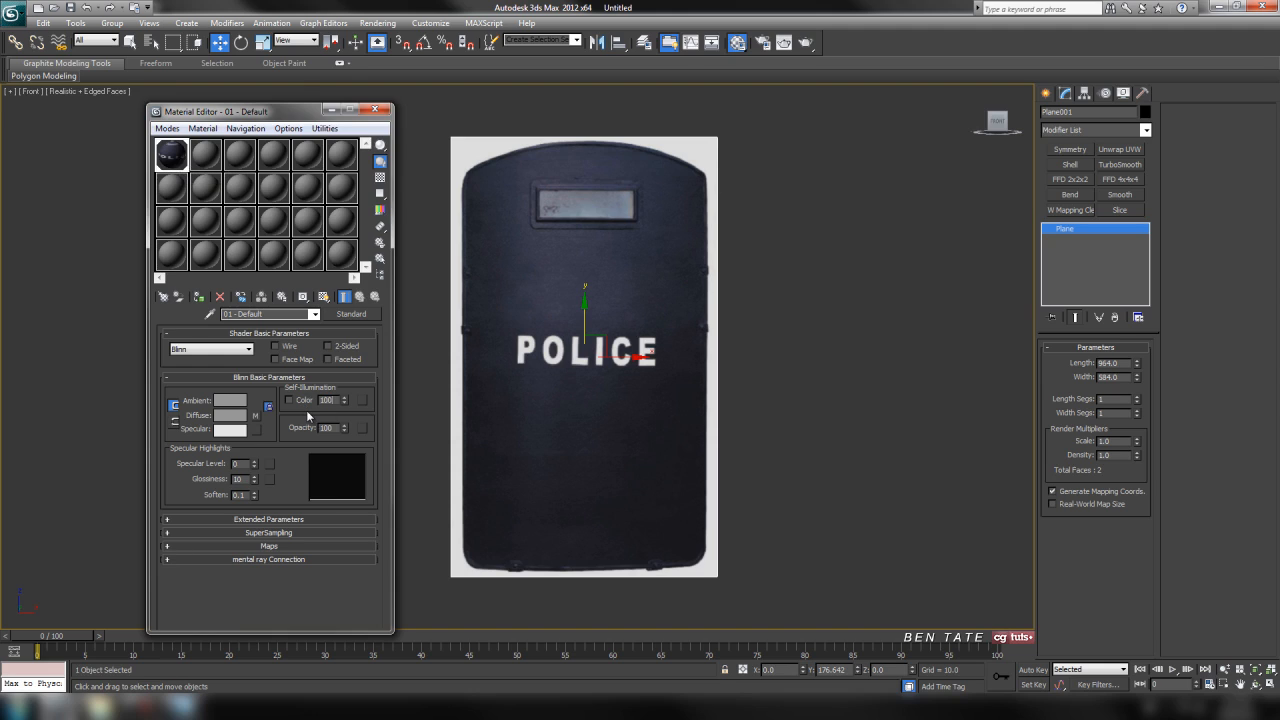
Reset the reference material's self-illumination to 0 and close the Material Editor.
{"action": "key", "text": "Return"}
{"action": "middle_click_drag", "start_coordinate": [665, 389], "coordinate": [651, 399]}
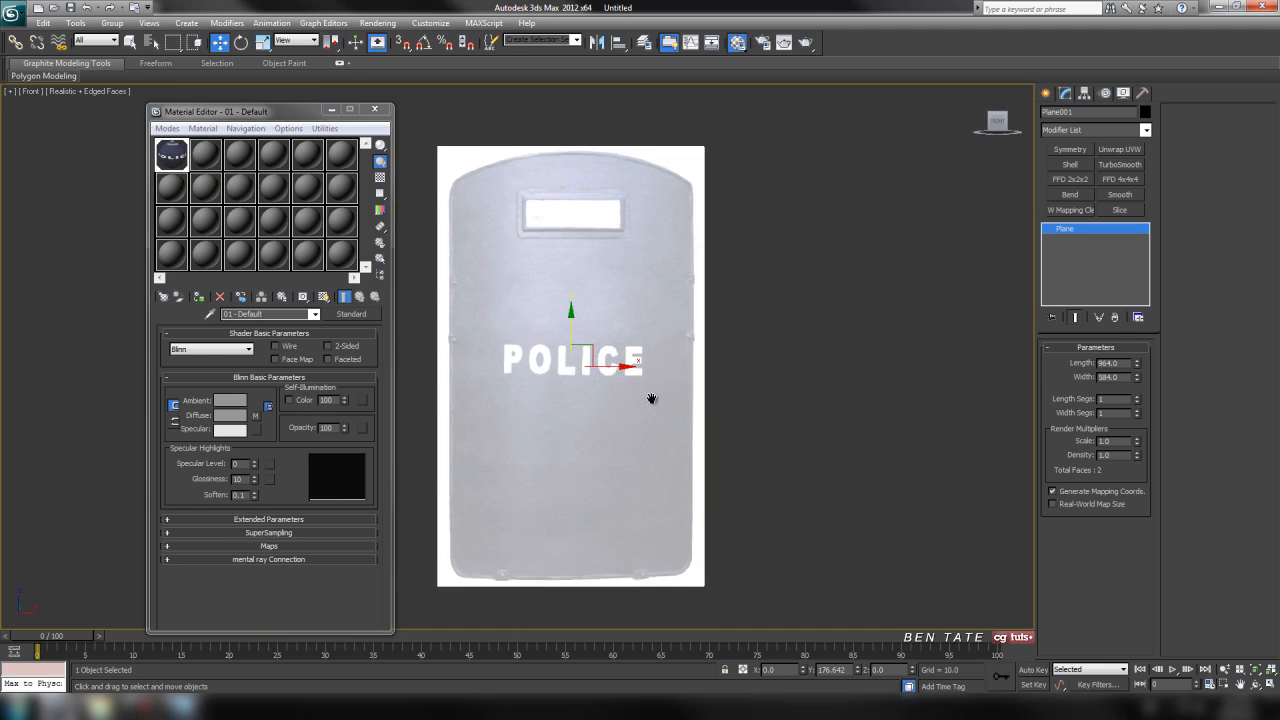
{"action": "middle_click_drag", "start_coordinate": [667, 348], "coordinate": [665, 343]}
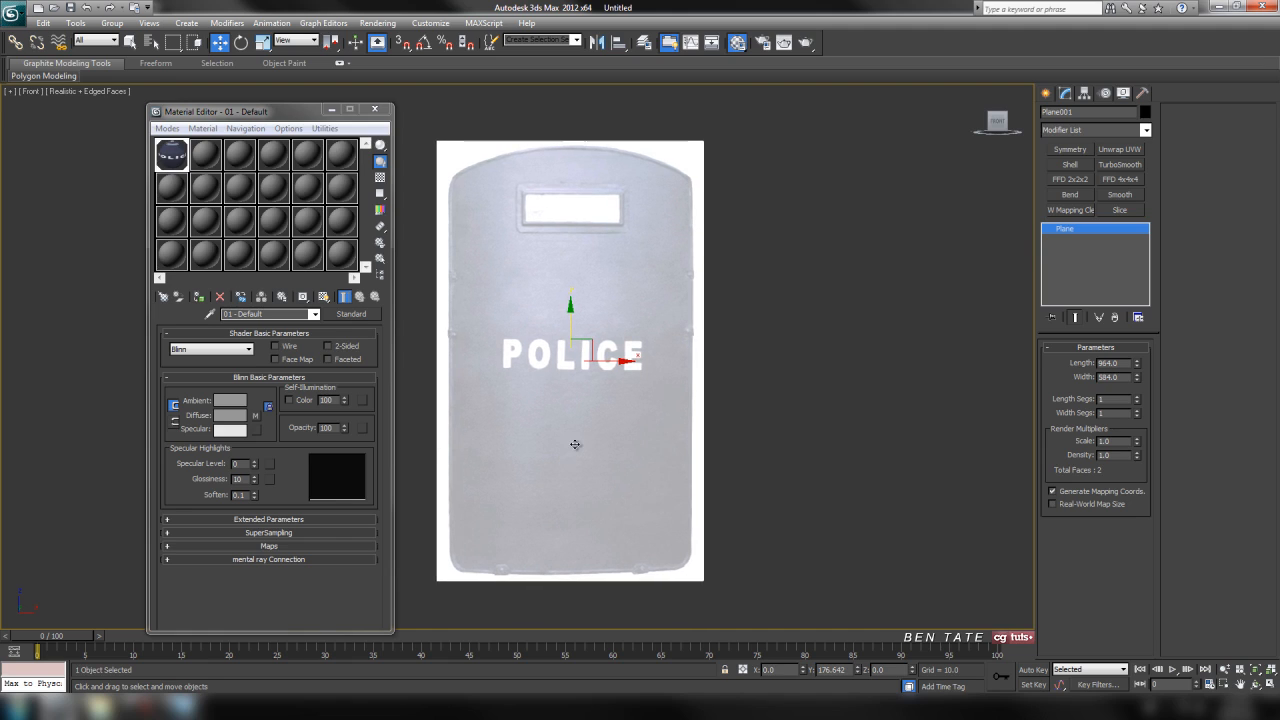
{"action": "right_click", "coordinate": [345, 400]}
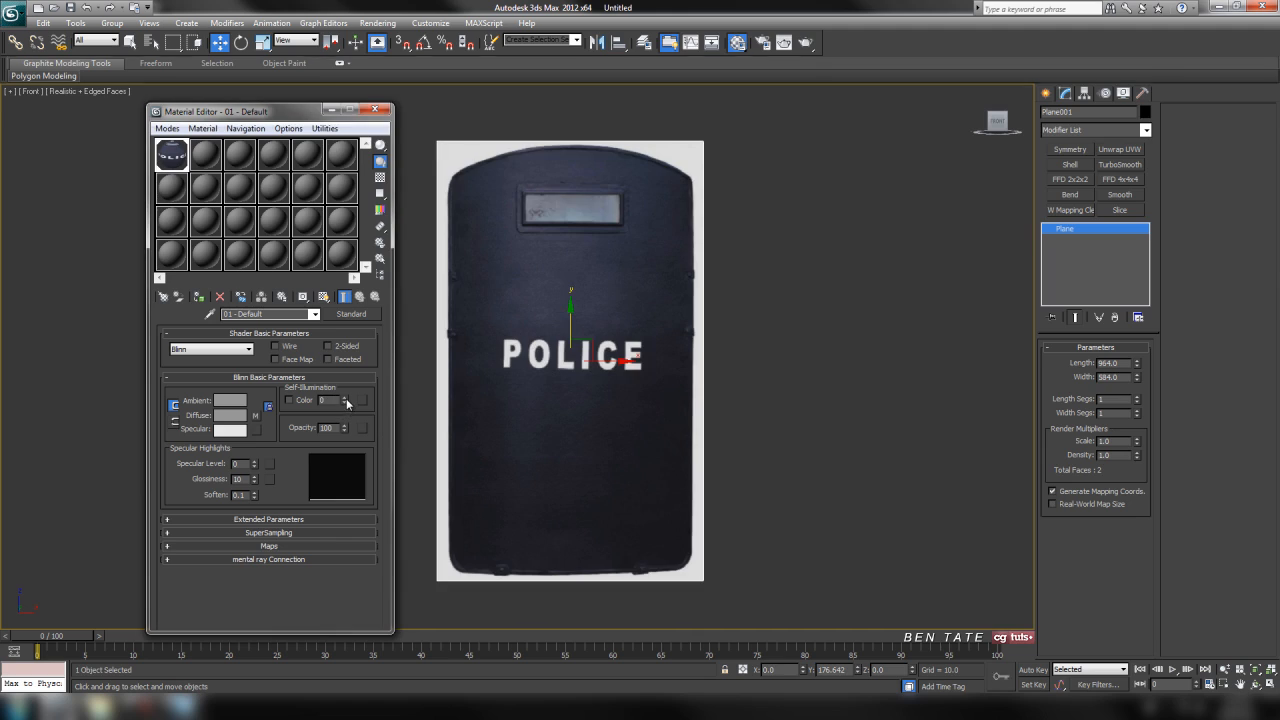
{"action": "left_click_drag", "start_coordinate": [299, 121], "coordinate": [288, 122]}
{"action": "left_click", "coordinate": [361, 113]}
{"action": "middle_click_drag", "start_coordinate": [803, 335], "coordinate": [789, 288]}
{"action": "scroll", "coordinate": [771, 332], "scroll_direction": "up", "scroll_amount": 2}
{"action": "scroll", "coordinate": [789, 280], "scroll_direction": "down", "scroll_amount": 2}
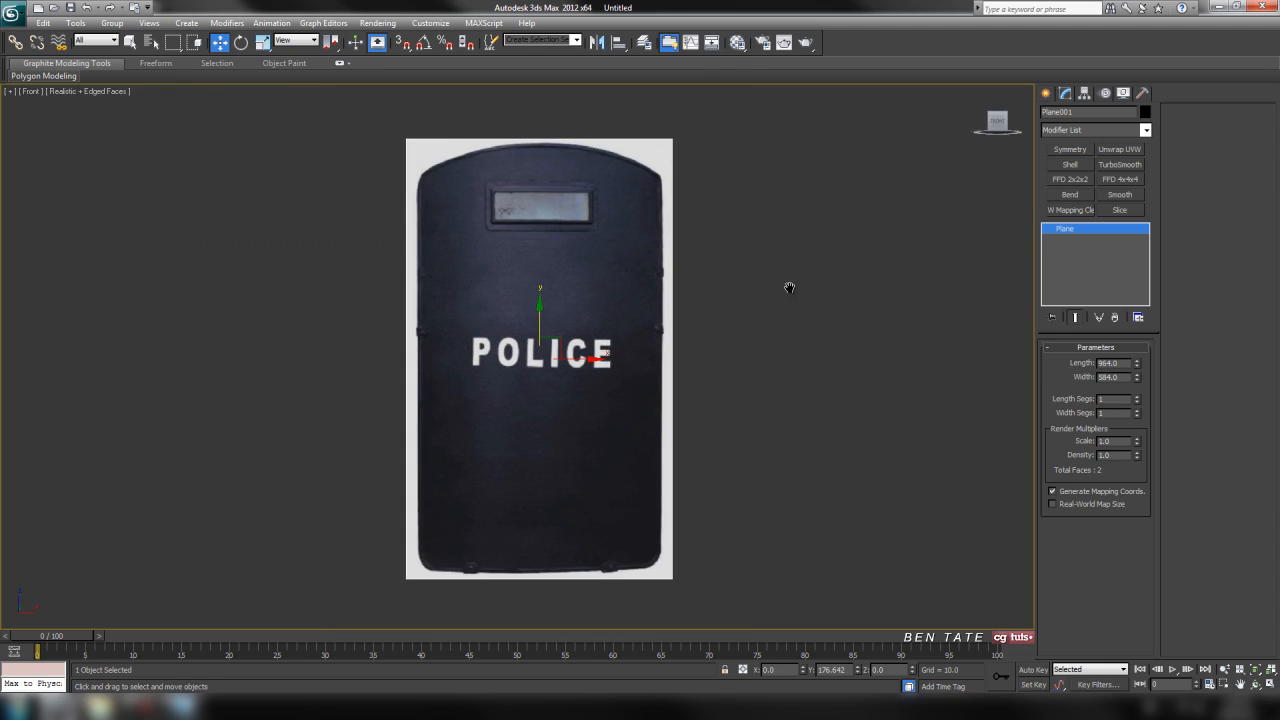
Deselect the reference plane and draw a new plane over the shield, about 895 long and 534 wide, starting below its curved top.
{"action": "left_click", "coordinate": [780, 212]}
{"action": "middle_click_drag", "start_coordinate": [780, 212], "coordinate": [784, 222]}
{"action": "left_click", "coordinate": [1047, 95]}
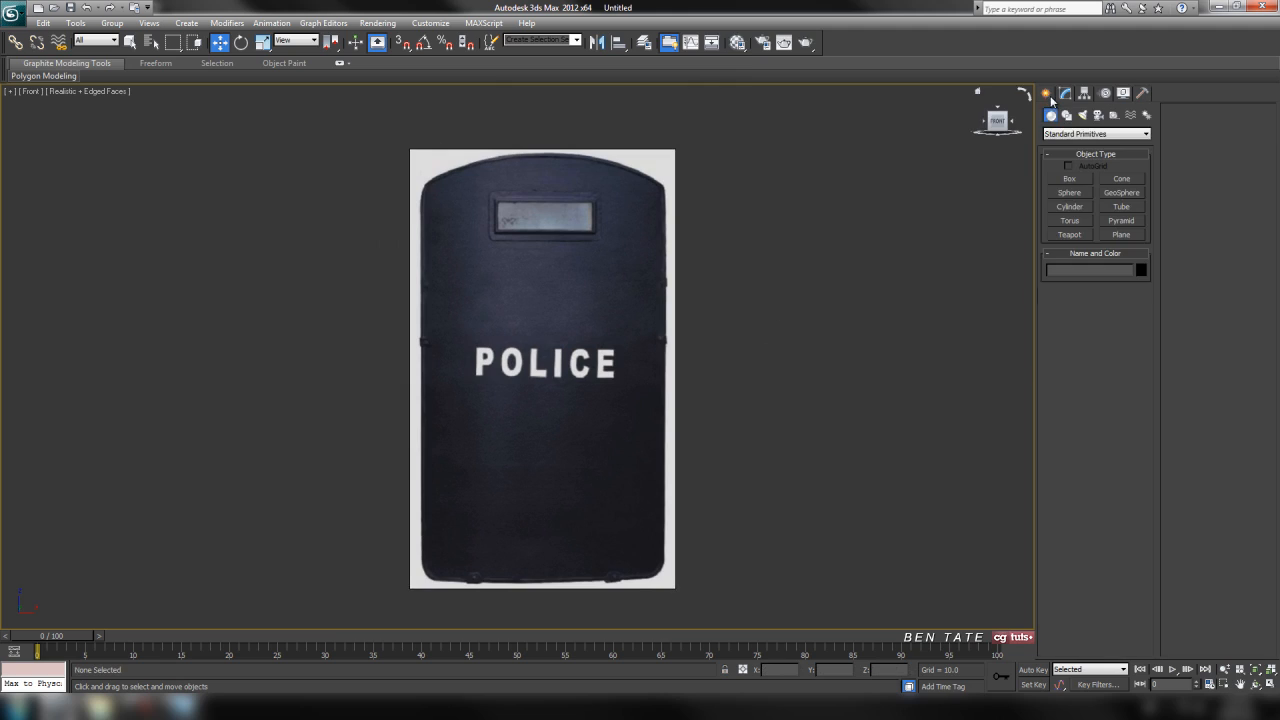
{"action": "left_click", "coordinate": [1122, 236]}
{"action": "left_click_drag", "start_coordinate": [424, 177], "coordinate": [666, 588]}
{"action": "middle_click_drag", "start_coordinate": [828, 363], "coordinate": [831, 377]}
{"action": "middle_click_drag", "start_coordinate": [721, 338], "coordinate": [728, 323]}
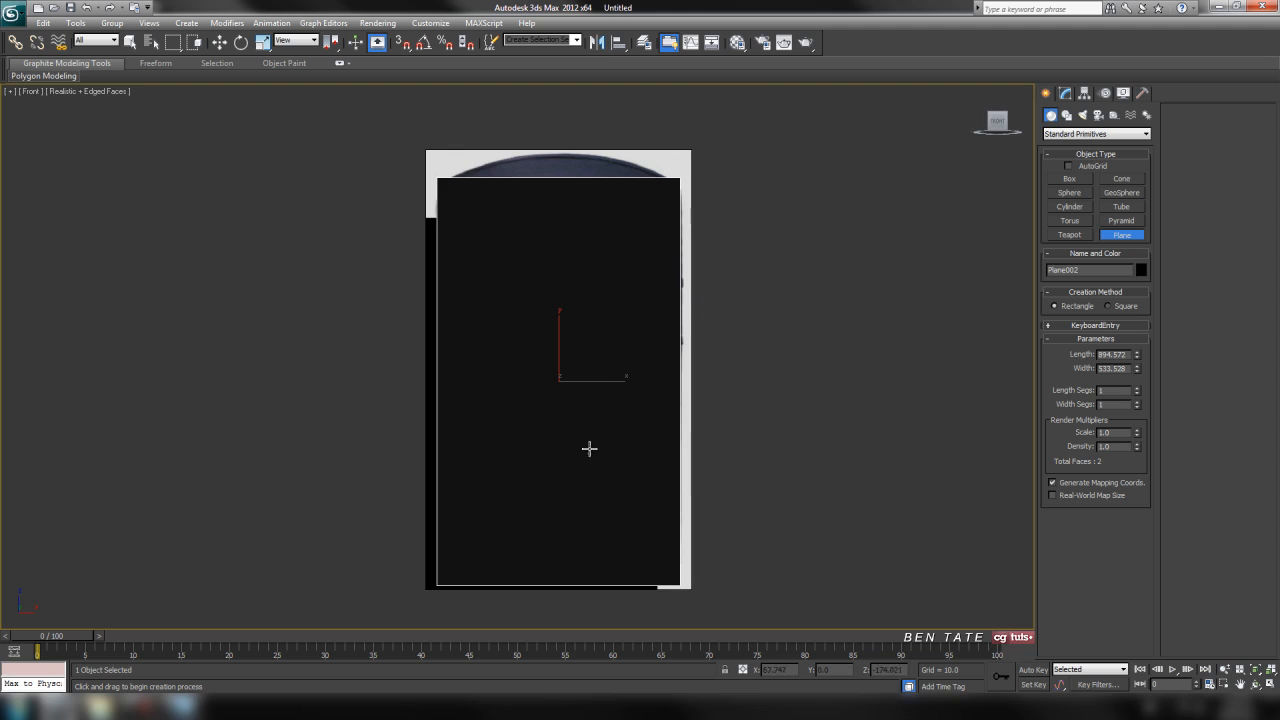
Change the Front viewport's display style from Realistic to Shaded.
{"action": "left_click", "coordinate": [63, 91]}
{"action": "left_click", "coordinate": [95, 120]}
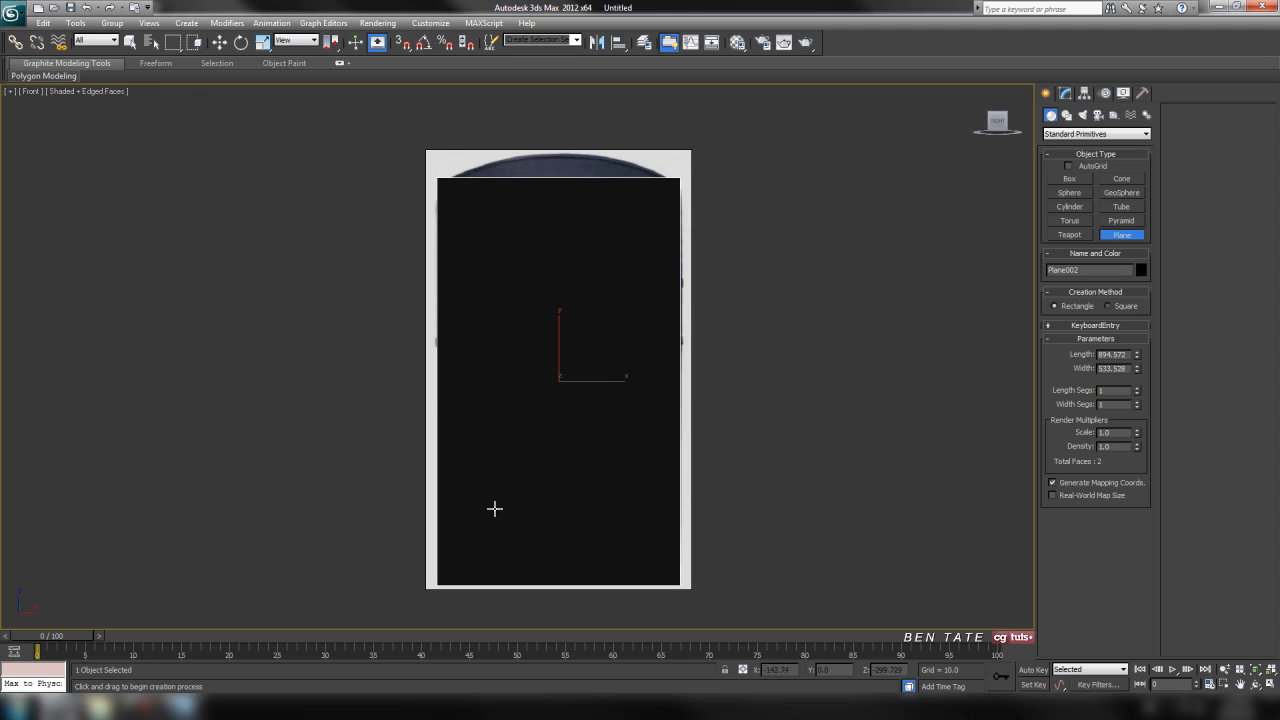
{"action": "middle_click_drag", "start_coordinate": [764, 424], "coordinate": [797, 400]}
{"action": "middle_click_drag", "start_coordinate": [813, 349], "coordinate": [811, 332]}
Assign the unused 02 - Default material to the new plane, close the Material Editor and activate the Move tool.
{"action": "key", "text": "m"}
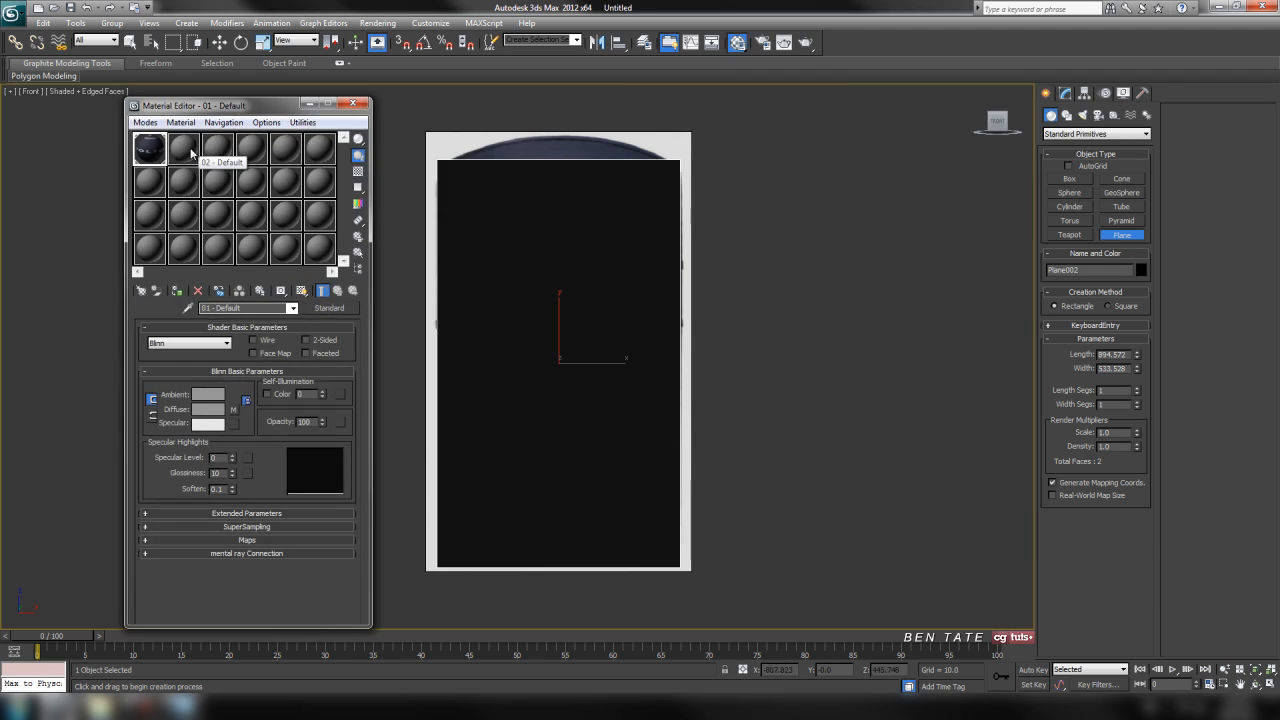
{"action": "left_click", "coordinate": [190, 156]}
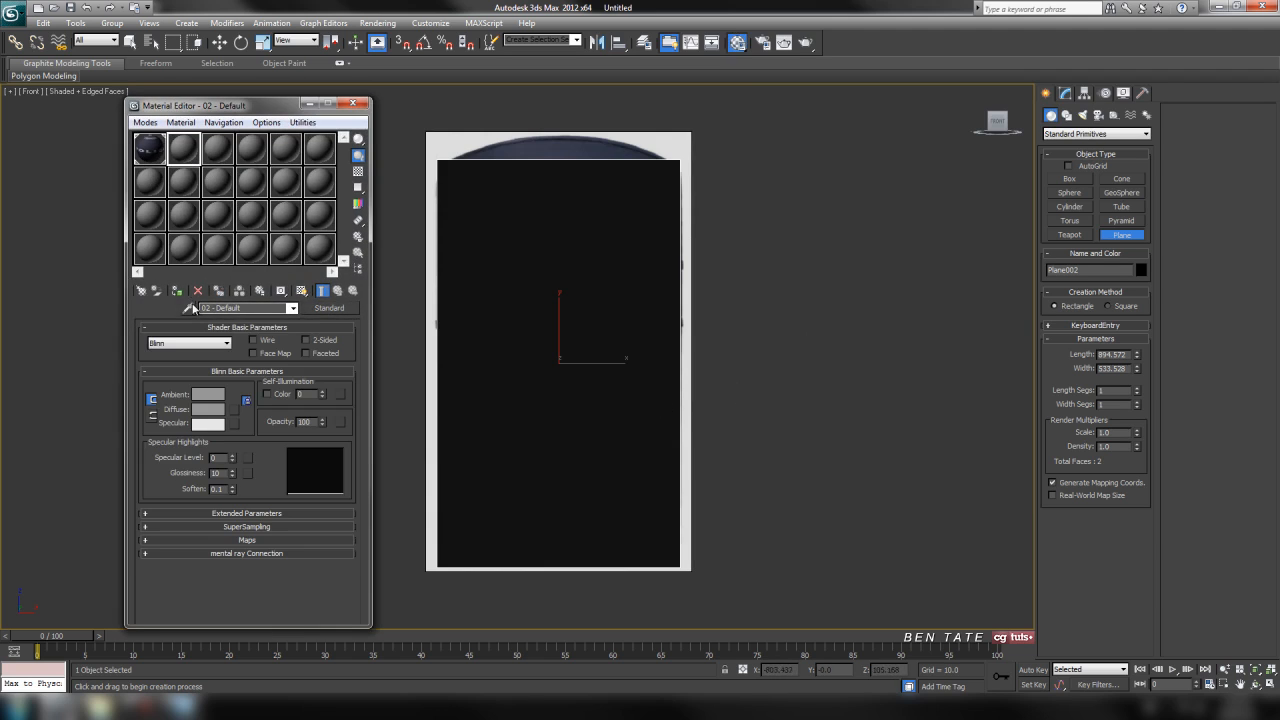
{"action": "left_click", "coordinate": [177, 291]}
{"action": "left_click", "coordinate": [352, 104]}
{"action": "middle_click_drag", "start_coordinate": [832, 266], "coordinate": [814, 290]}
{"action": "key", "text": "w"}
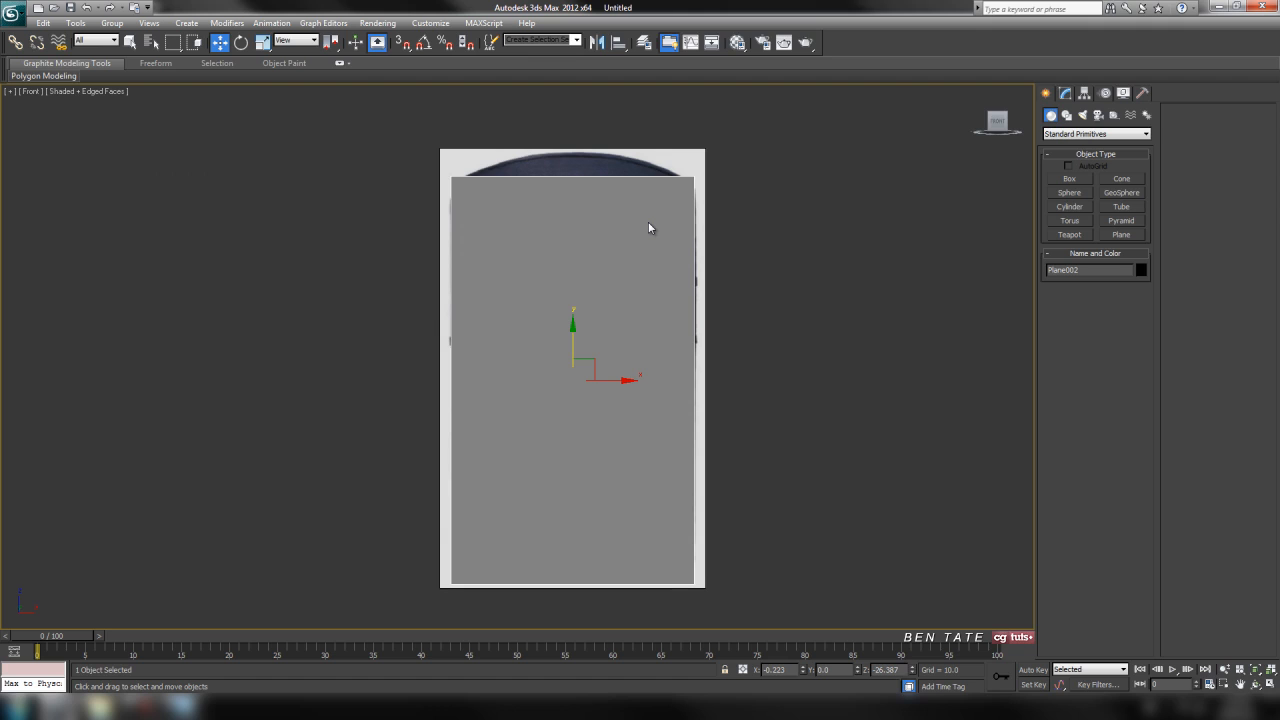
Convert the new plane to an Editable Poly and display it see-through at vertex level.
{"action": "right_click", "coordinate": [648, 228]}
{"action": "mouse_move", "coordinate": [745, 344]}
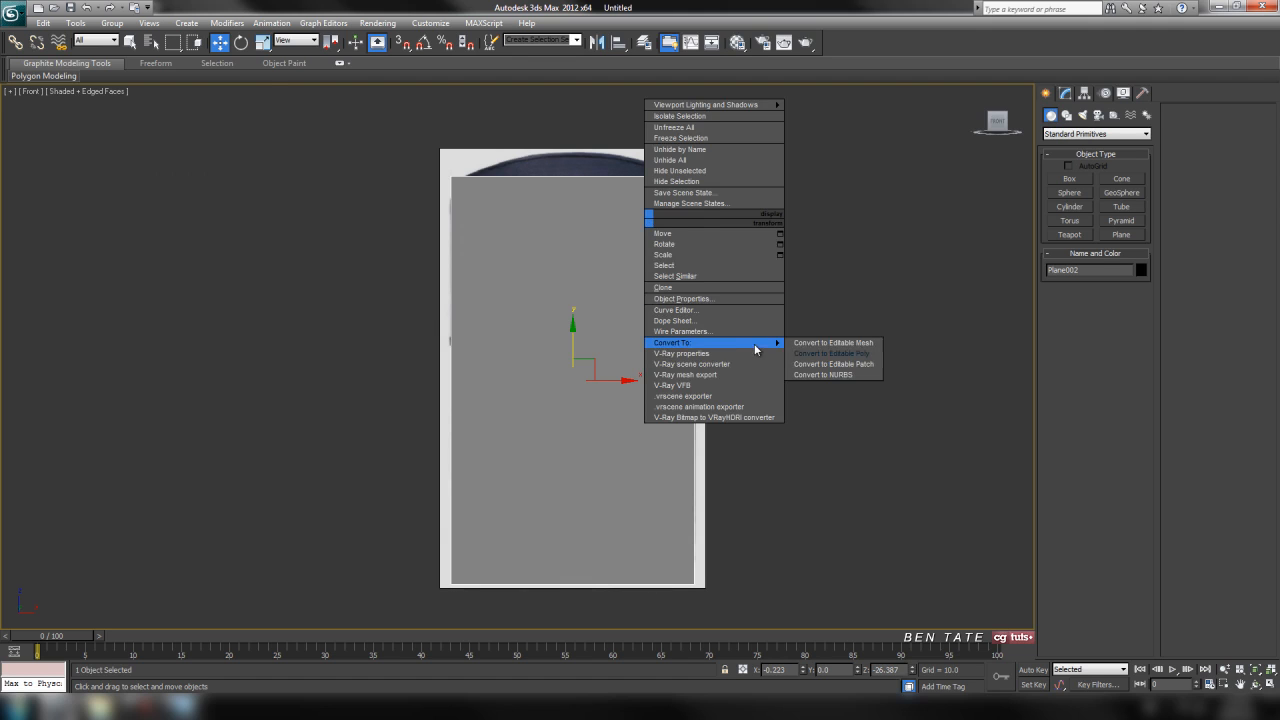
{"action": "left_click", "coordinate": [830, 355]}
{"action": "left_click", "coordinate": [1061, 362]}
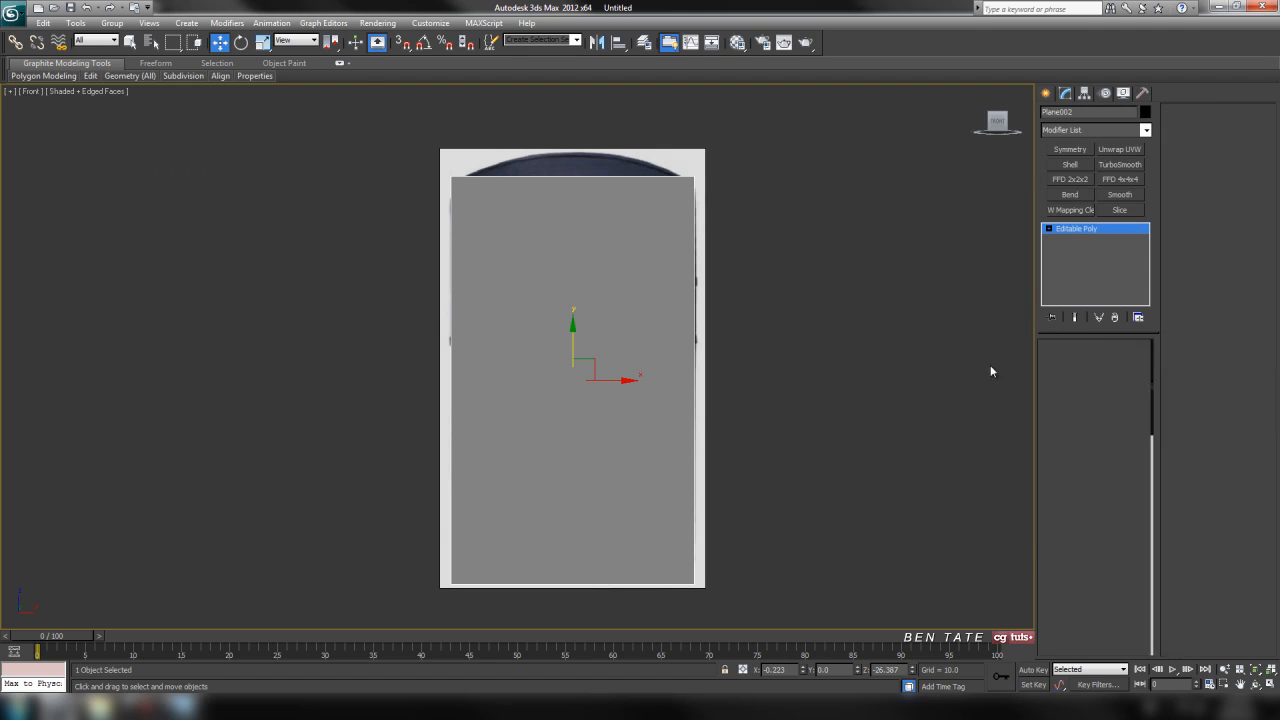
{"action": "middle_click_drag", "start_coordinate": [791, 197], "coordinate": [771, 199]}
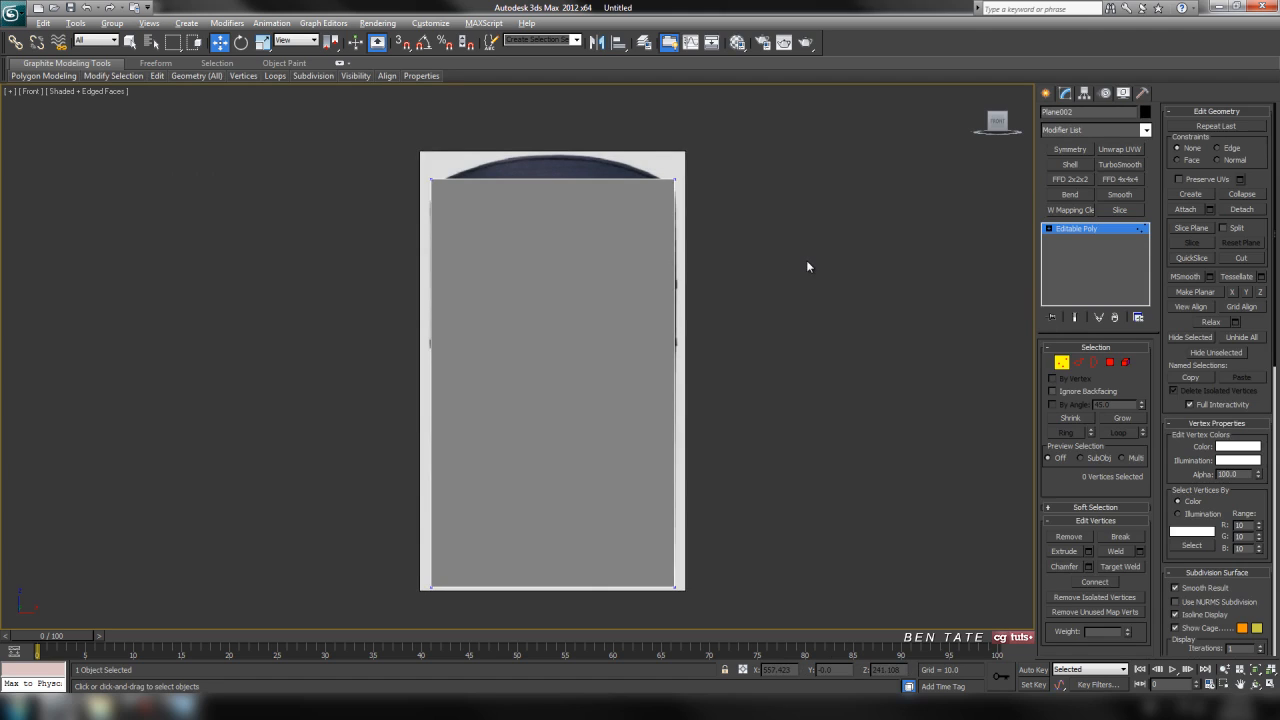
{"action": "middle_click_drag", "start_coordinate": [777, 221], "coordinate": [760, 247]}
{"action": "scroll", "coordinate": [741, 214], "scroll_direction": "up", "scroll_amount": 3}
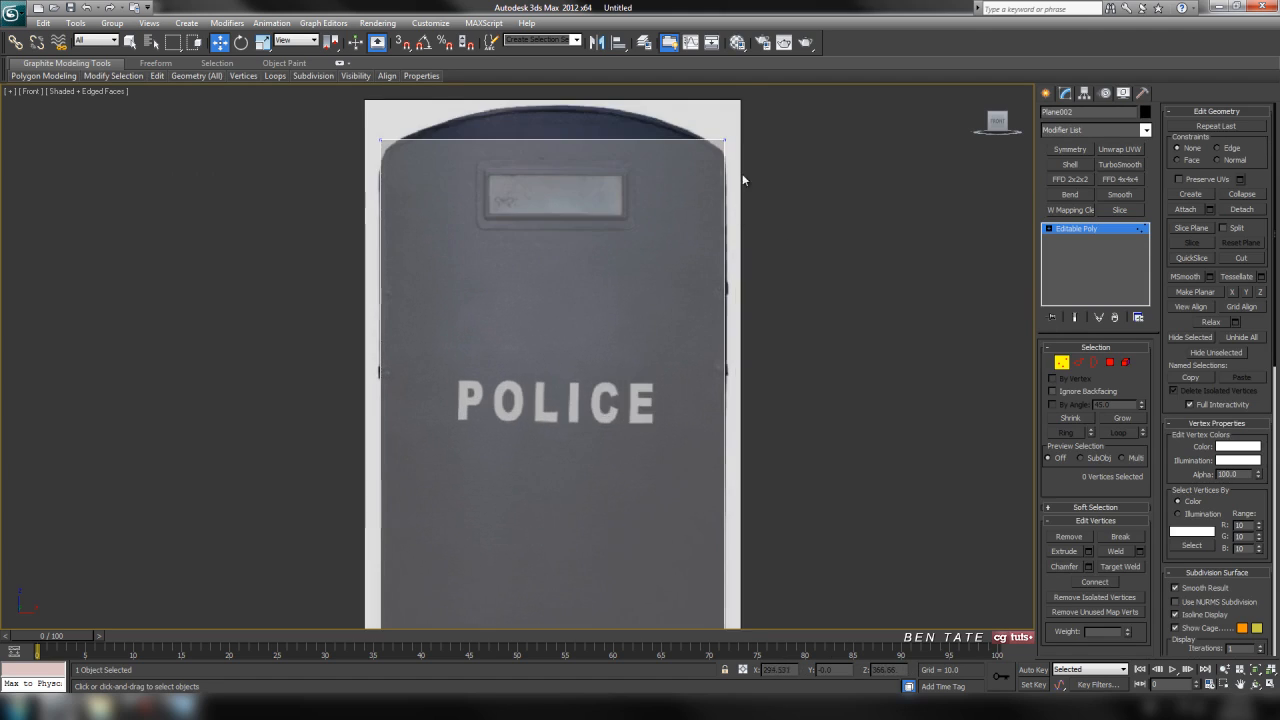
Lower the plane's two top vertices to about Z 396.6, where the shield's curved top edge begins.
{"action": "middle_click_drag", "start_coordinate": [742, 177], "coordinate": [732, 282]}
{"action": "left_click_drag", "start_coordinate": [299, 195], "coordinate": [811, 315]}
{"action": "middle_click_drag", "start_coordinate": [783, 272], "coordinate": [793, 289]}
{"action": "scroll", "coordinate": [740, 283], "scroll_direction": "up", "scroll_amount": 2}
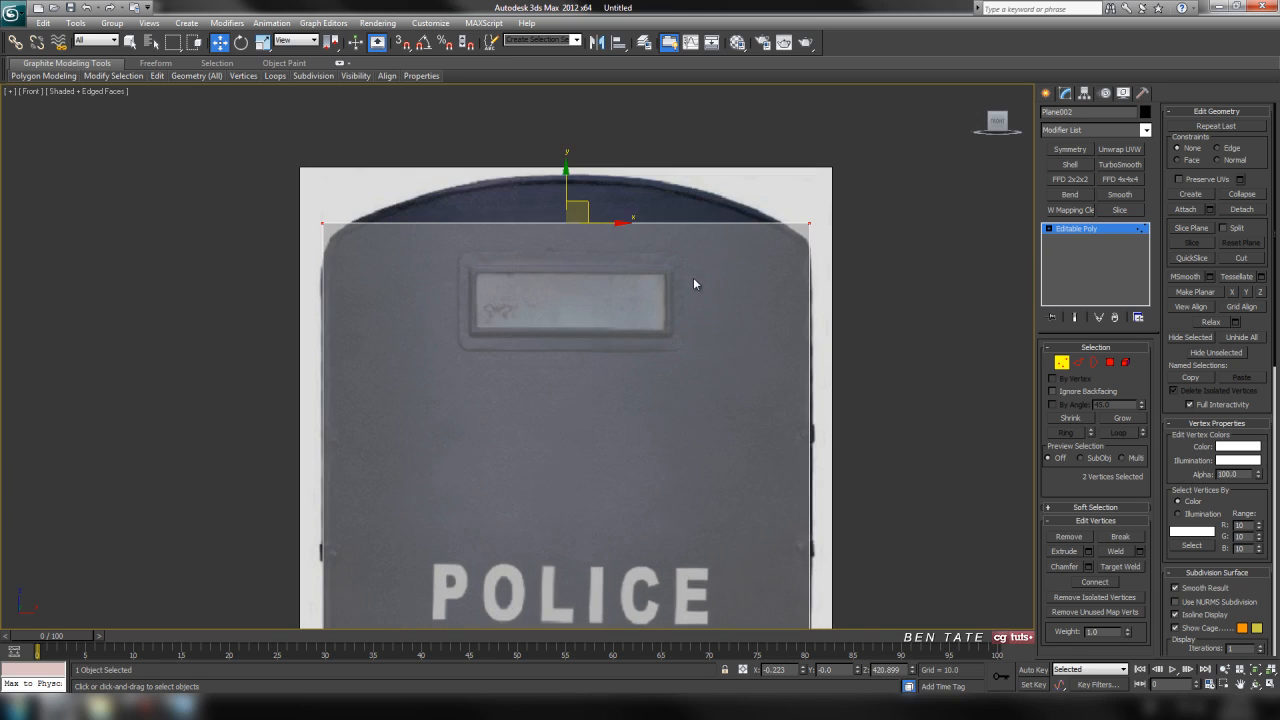
{"action": "middle_click_drag", "start_coordinate": [693, 278], "coordinate": [678, 275]}
{"action": "mouse_move", "coordinate": [552, 172]}
{"action": "left_mouse_down"}
{"action": "mouse_move", "coordinate": [555, 207]}
{"action": "mouse_move", "coordinate": [556, 193]}
{"action": "left_mouse_up"}
{"action": "scroll", "coordinate": [626, 374], "scroll_direction": "down", "scroll_amount": 4}
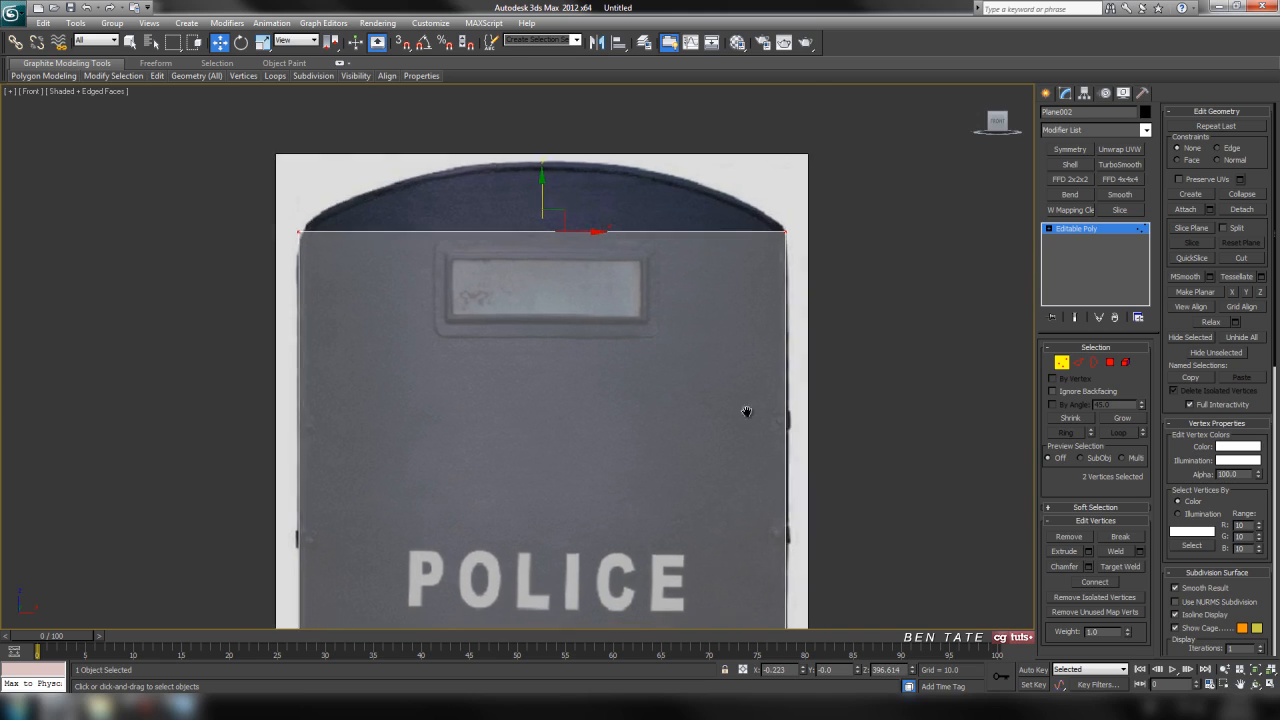
Raise the plane's two bottom vertices to about Z -448.5, just above the shield's curved bottom edge.
{"action": "middle_click_drag", "start_coordinate": [626, 374], "coordinate": [708, 217]}
{"action": "left_click_drag", "start_coordinate": [371, 405], "coordinate": [728, 523]}
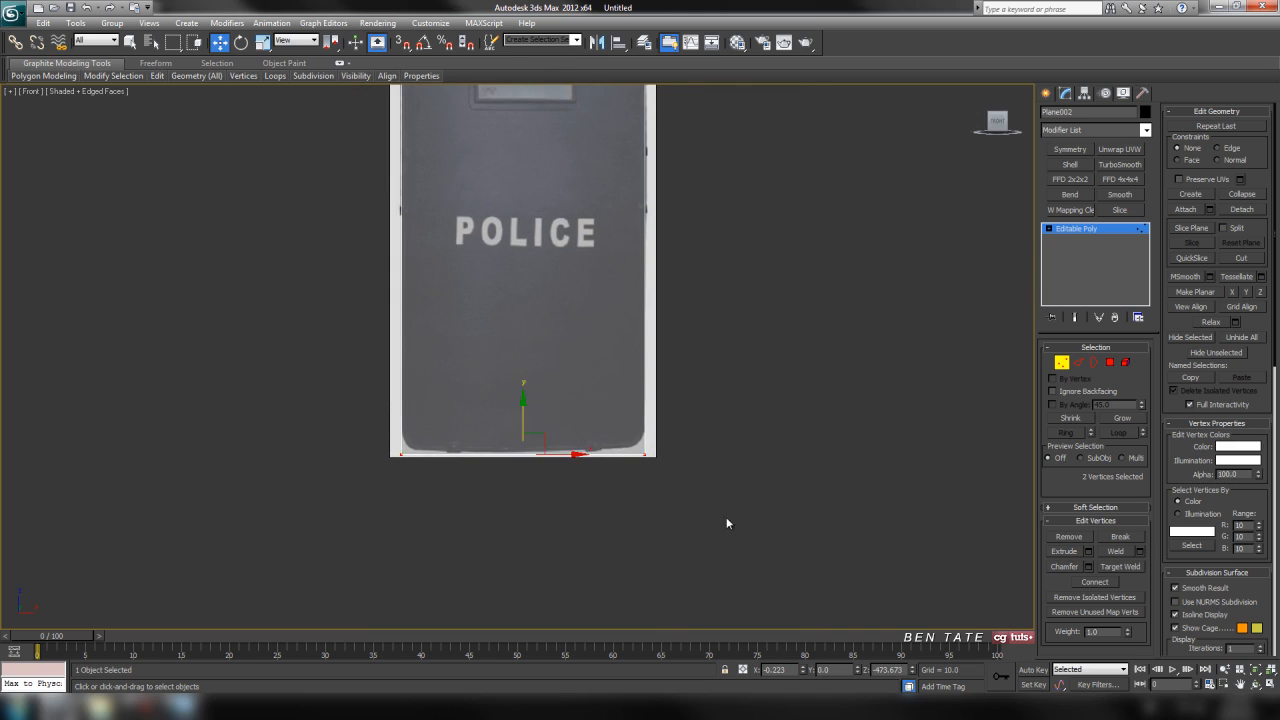
{"action": "scroll", "coordinate": [674, 444], "scroll_direction": "up", "scroll_amount": 3}
{"action": "left_click_drag", "start_coordinate": [590, 437], "coordinate": [594, 414]}
{"action": "scroll", "coordinate": [645, 363], "scroll_direction": "down", "scroll_amount": 3}
{"action": "middle_click_drag", "start_coordinate": [617, 315], "coordinate": [620, 467]}
{"action": "middle_click_drag", "start_coordinate": [648, 252], "coordinate": [641, 183]}
{"action": "scroll", "coordinate": [646, 358], "scroll_direction": "up", "scroll_amount": 3}
{"action": "middle_click_drag", "start_coordinate": [648, 364], "coordinate": [626, 230]}
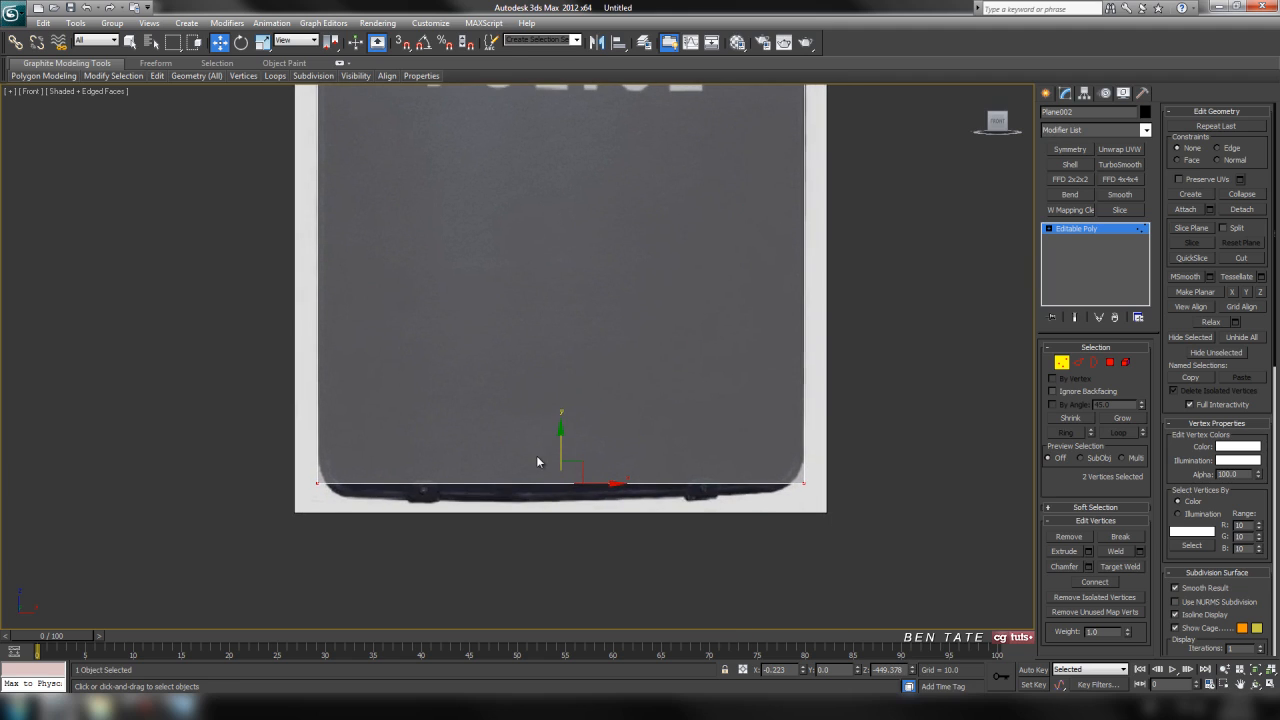
{"action": "left_click_drag", "start_coordinate": [559, 439], "coordinate": [560, 441]}
{"action": "scroll", "coordinate": [590, 350], "scroll_direction": "down", "scroll_amount": 3}
{"action": "middle_click_drag", "start_coordinate": [611, 170], "coordinate": [667, 284]}
{"action": "scroll", "coordinate": [618, 323], "scroll_direction": "up", "scroll_amount": 2}
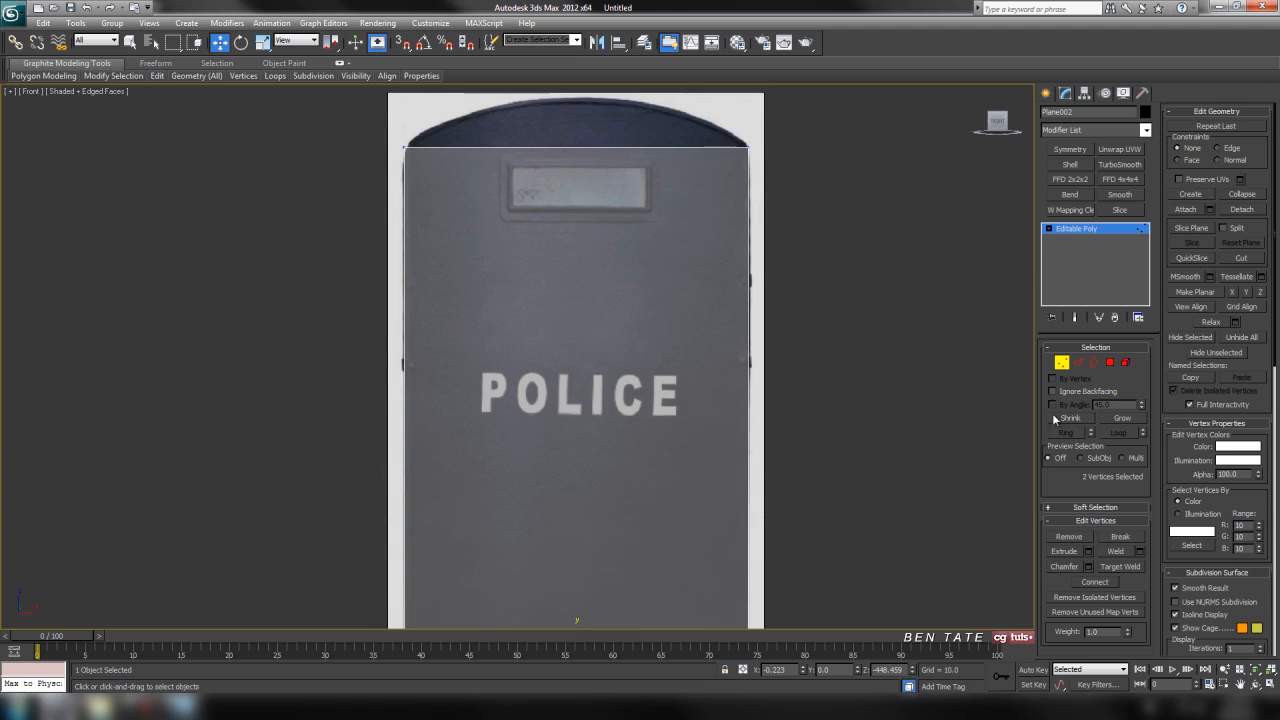
Leave vertex level and center the whole plane at X 0 and Y 0.
{"action": "left_click", "coordinate": [1061, 362]}
{"action": "middle_click_drag", "start_coordinate": [896, 288], "coordinate": [888, 308]}
{"action": "middle_click_drag", "start_coordinate": [645, 315], "coordinate": [635, 251]}
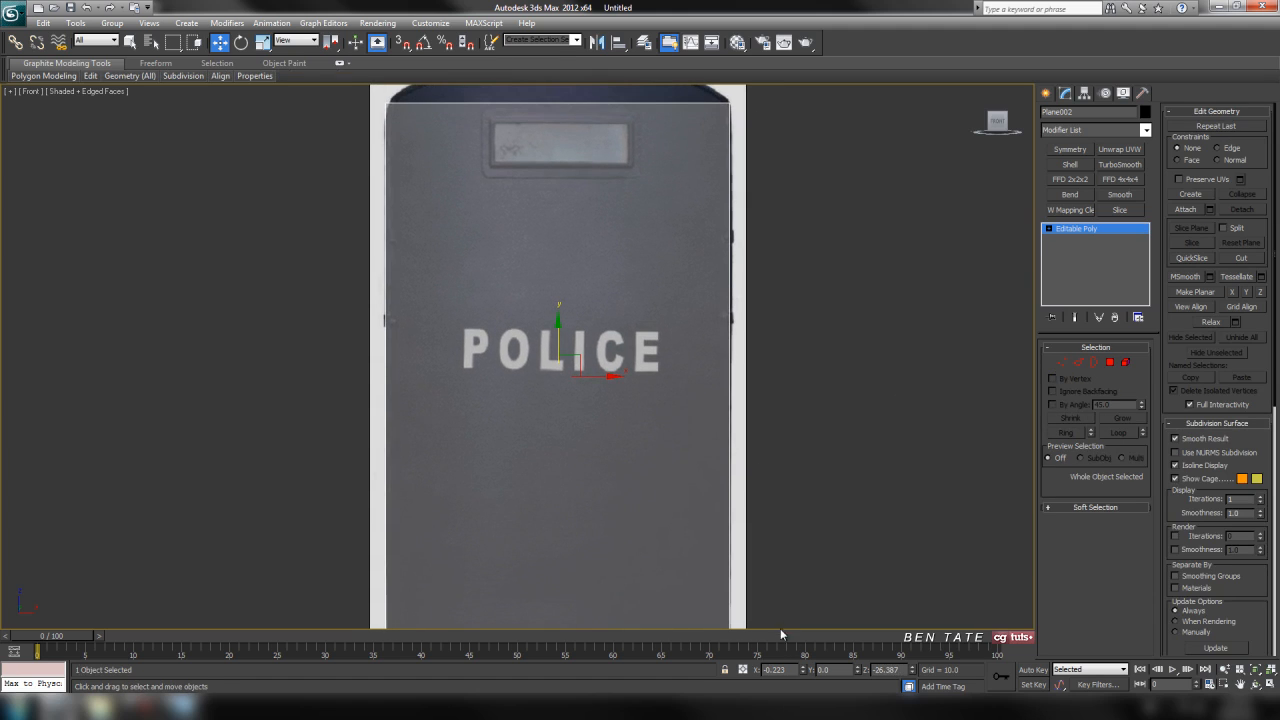
{"action": "scroll", "coordinate": [818, 560], "scroll_direction": "down", "scroll_amount": 1}
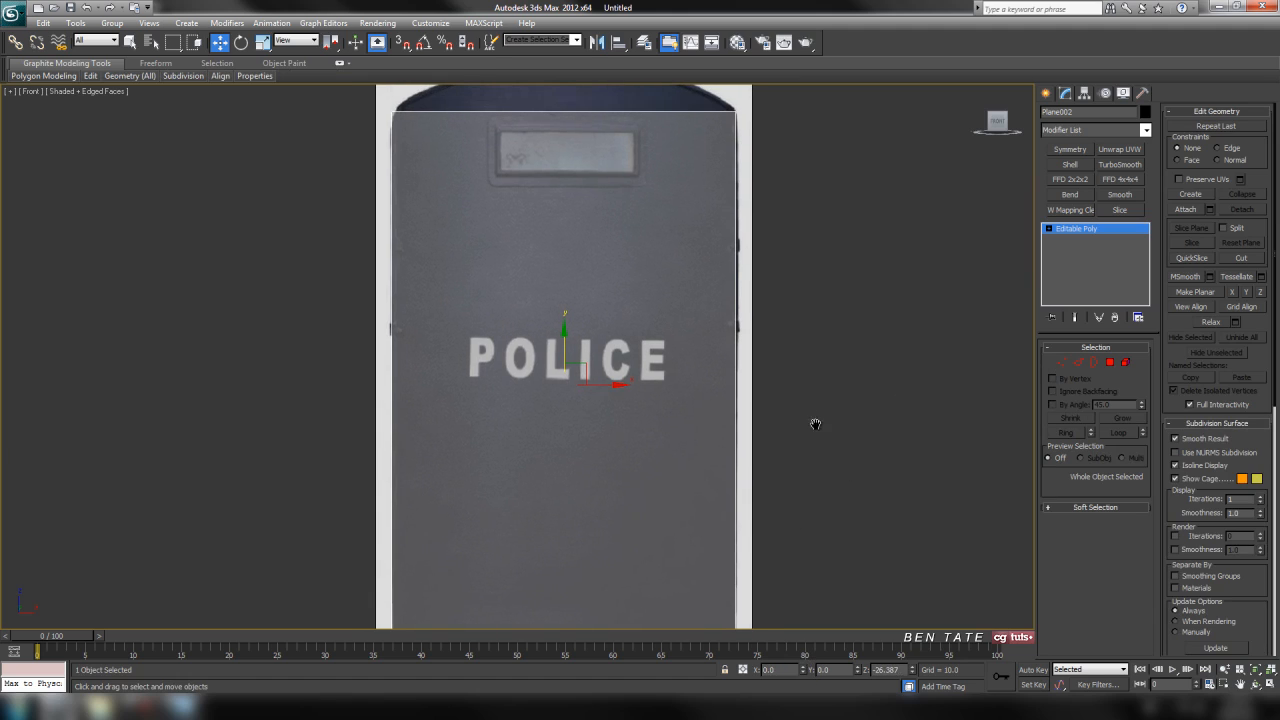
{"action": "scroll", "coordinate": [815, 345], "scroll_direction": "down", "scroll_amount": 3}
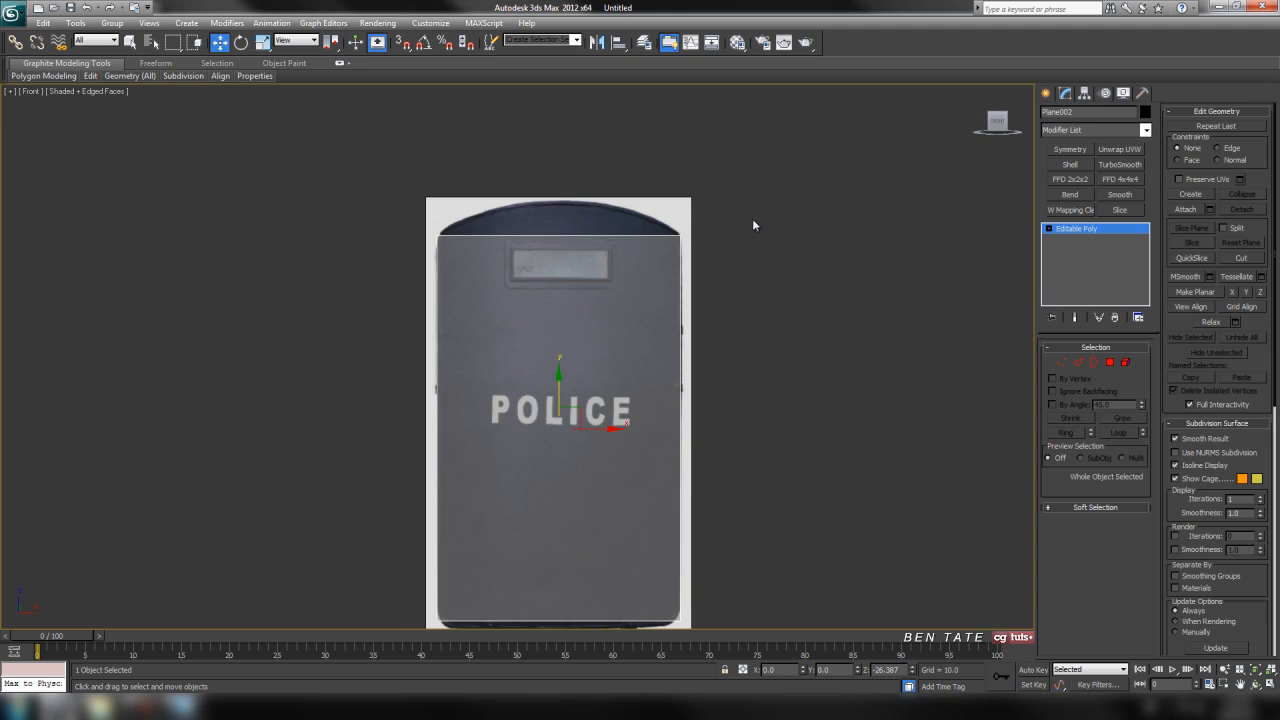
{"action": "middle_click_drag", "start_coordinate": [755, 271], "coordinate": [741, 249]}
{"action": "middle_click_drag", "start_coordinate": [681, 329], "coordinate": [751, 328]}
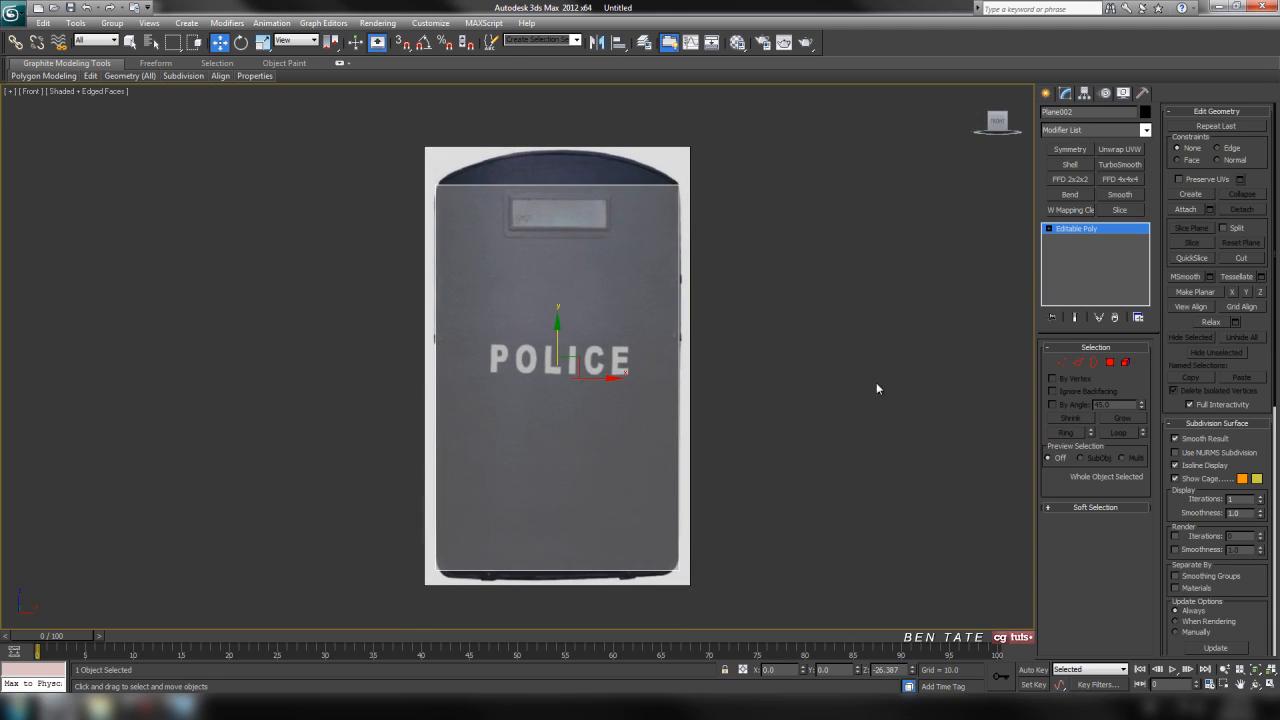
Connect the plane's top and bottom edges with 8 evenly spaced vertical segments.
{"action": "left_click", "coordinate": [1077, 363]}
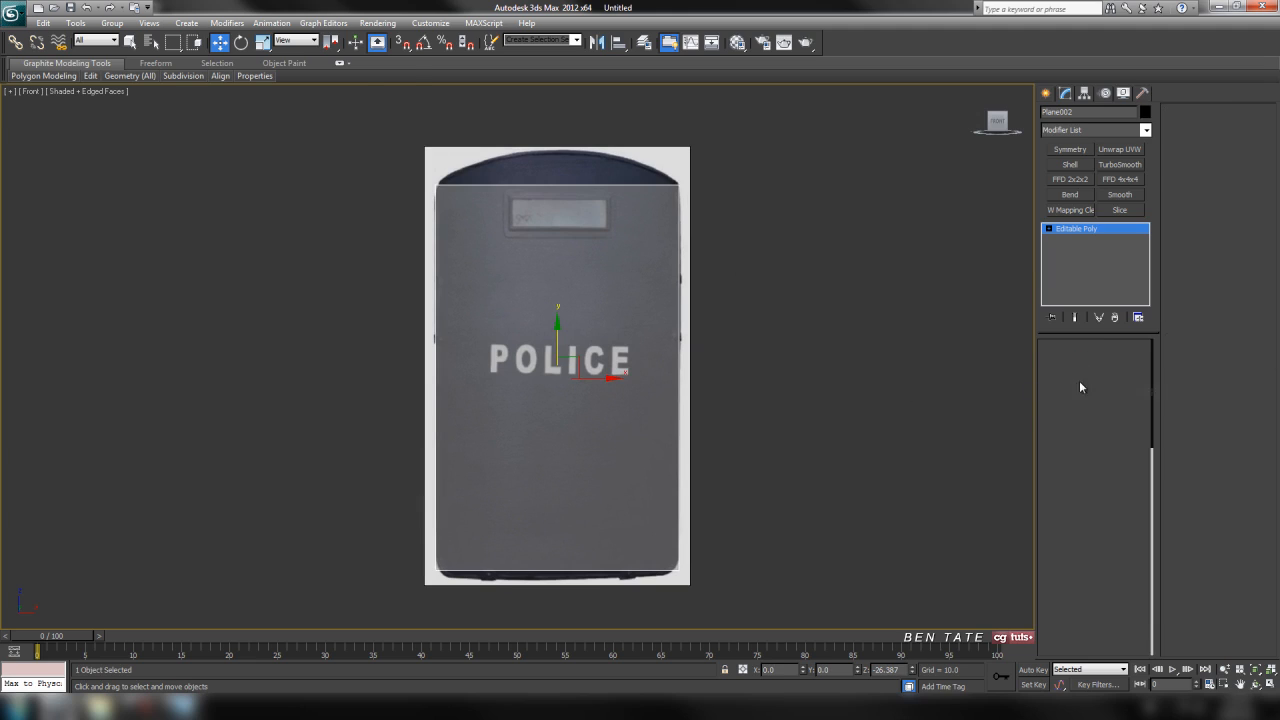
{"action": "left_click_drag", "start_coordinate": [604, 612], "coordinate": [606, 610]}
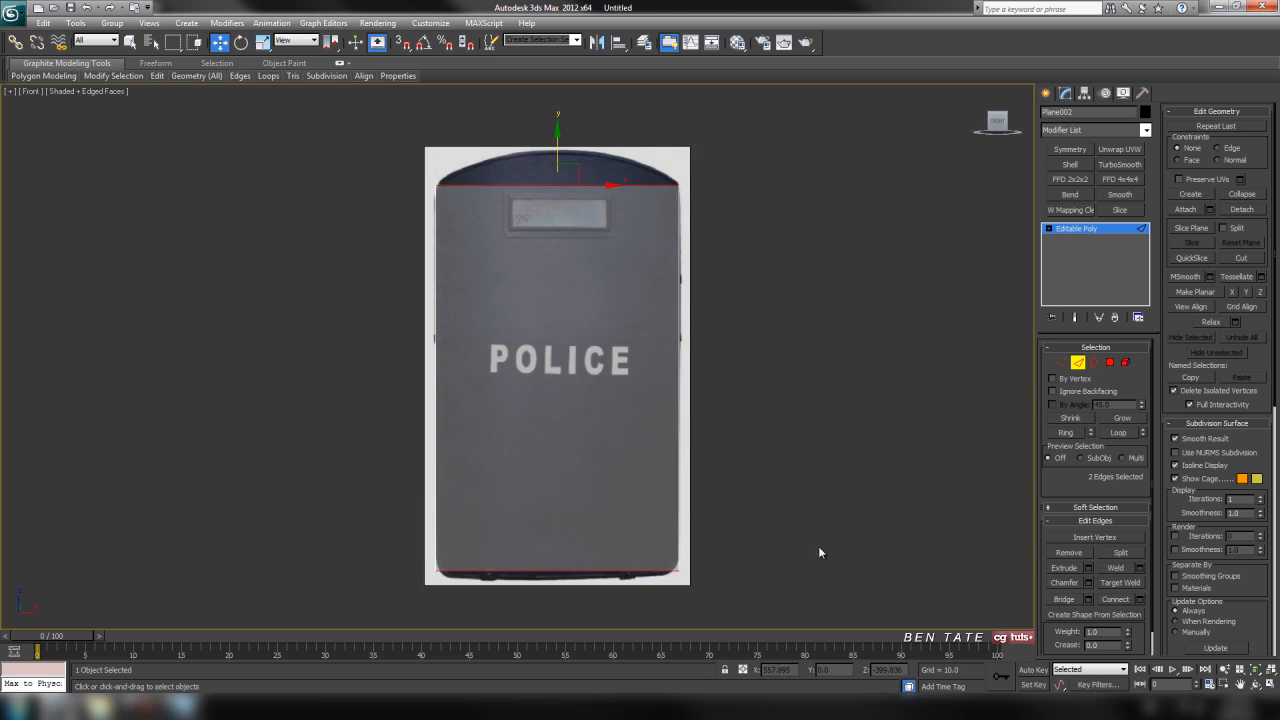
{"action": "left_click", "coordinate": [1139, 599]}
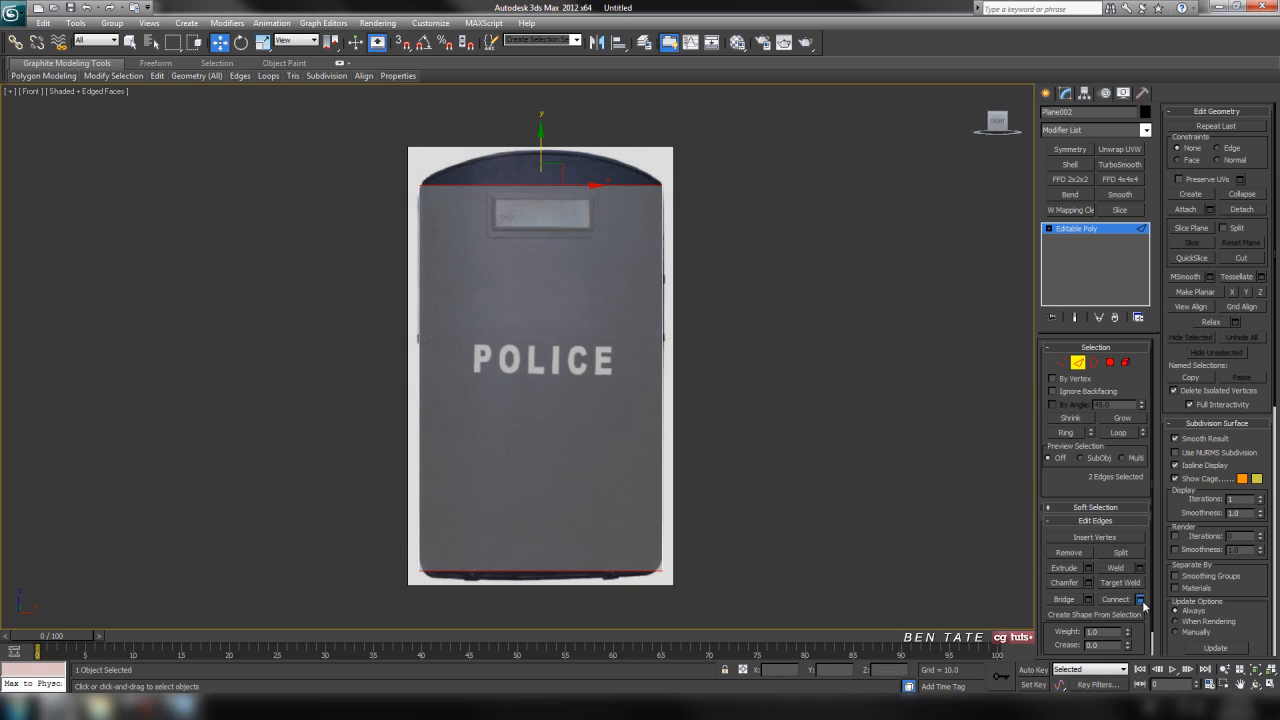
{"action": "left_click_drag", "start_coordinate": [546, 347], "coordinate": [814, 236]}
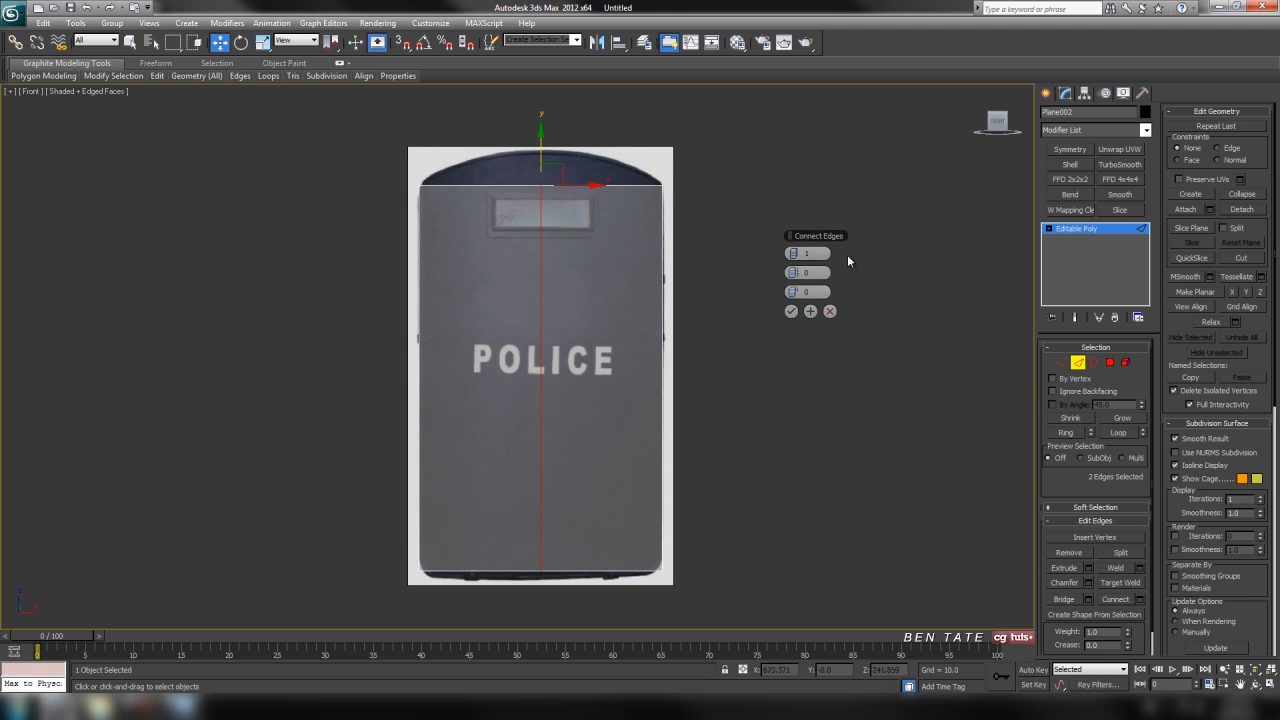
{"action": "left_click", "coordinate": [799, 256]}
{"action": "left_click", "coordinate": [799, 256]}
{"action": "left_click", "coordinate": [799, 256]}
{"action": "left_click", "coordinate": [799, 256]}
{"action": "left_click", "coordinate": [799, 256]}
{"action": "left_click", "coordinate": [799, 256]}
{"action": "left_click", "coordinate": [799, 256]}
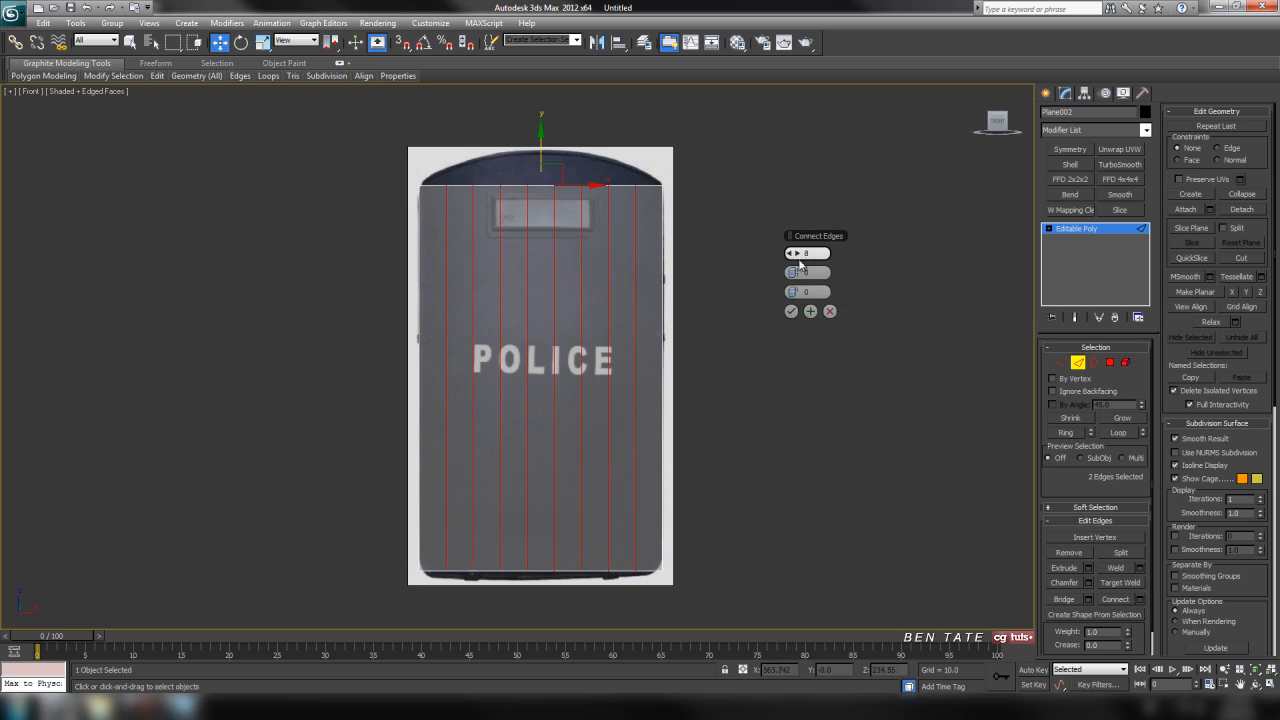
{"action": "left_click", "coordinate": [791, 314]}
{"action": "middle_click_drag", "start_coordinate": [738, 305], "coordinate": [770, 325]}
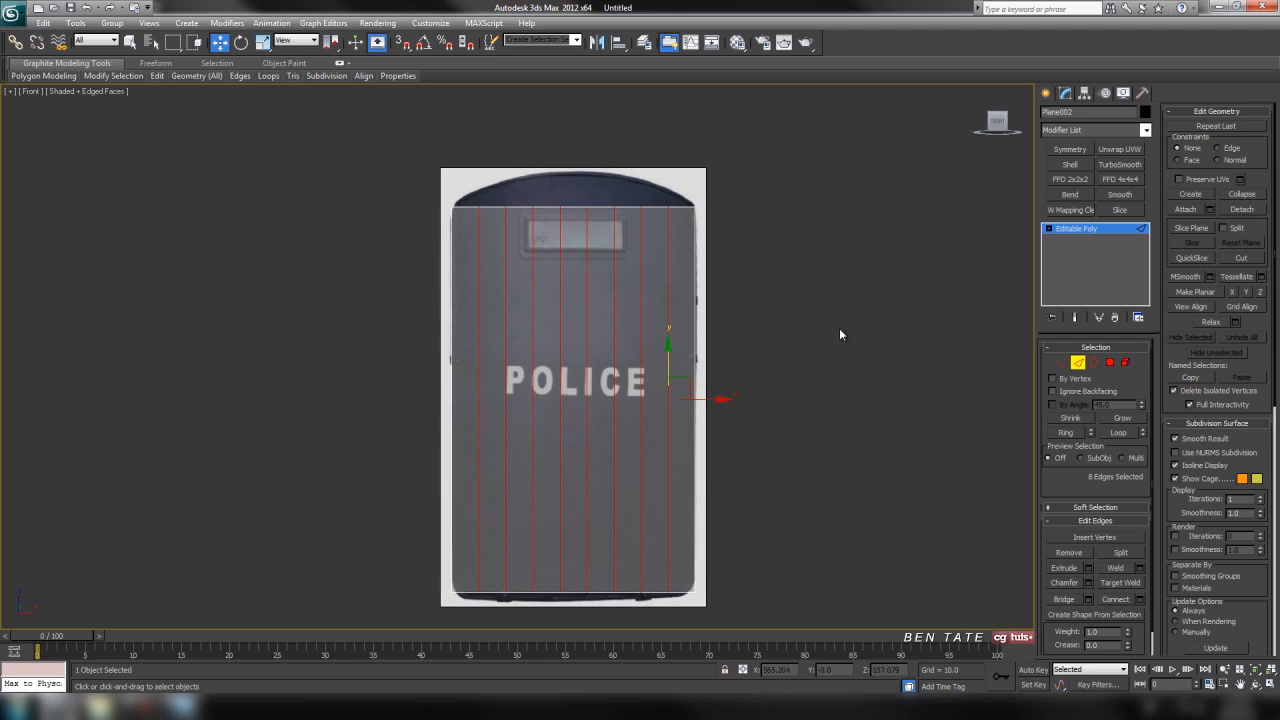
{"action": "middle_click_drag", "start_coordinate": [836, 343], "coordinate": [826, 340]}
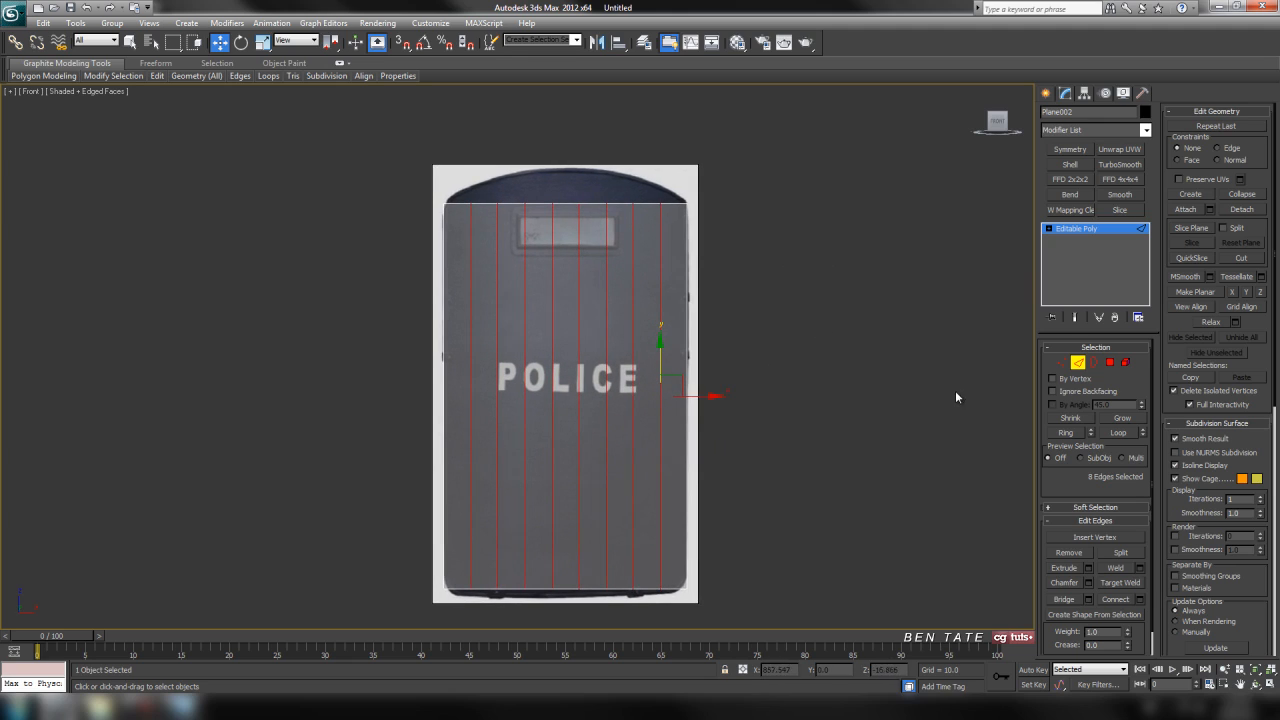
Select the ten vertices along the plane's top edge and apply a Bend modifier to them.
{"action": "left_click", "coordinate": [1062, 362]}
{"action": "middle_click_drag", "start_coordinate": [411, 183], "coordinate": [415, 200]}
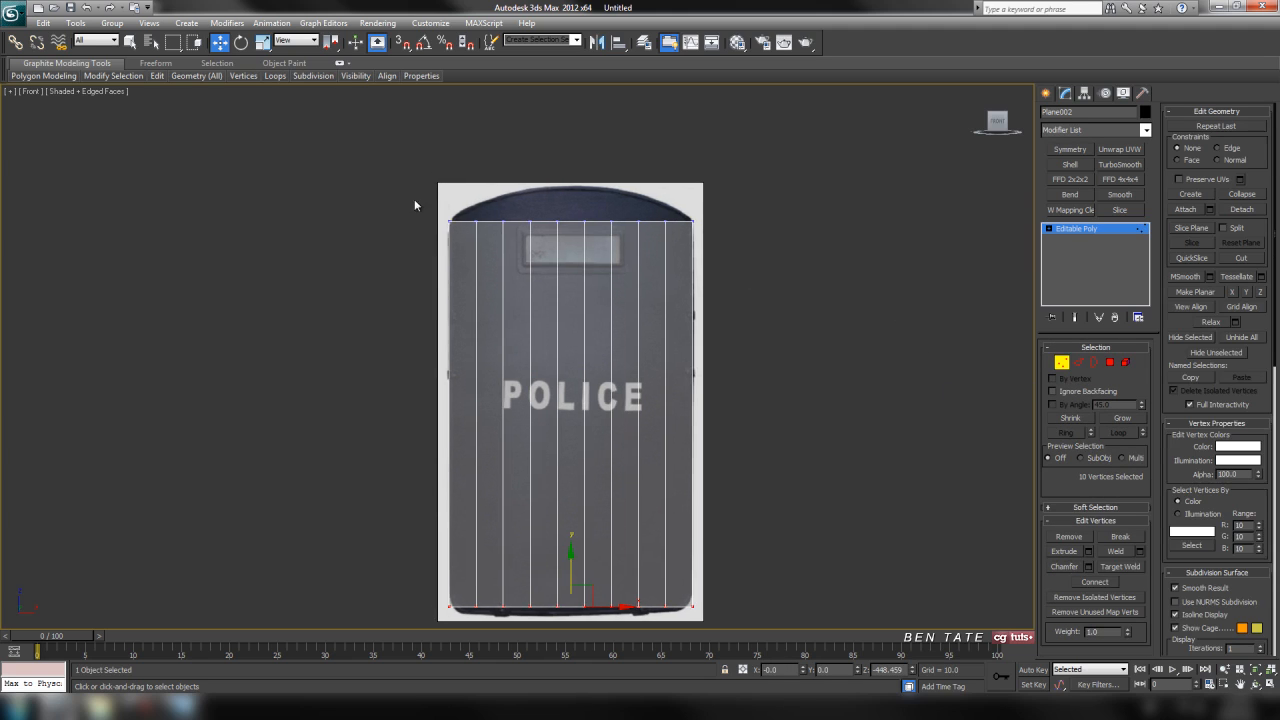
{"action": "left_click_drag", "start_coordinate": [644, 265], "coordinate": [700, 268]}
{"action": "middle_click_drag", "start_coordinate": [793, 331], "coordinate": [800, 292]}
{"action": "key", "text": "F3"}
{"action": "key", "text": "F3"}
{"action": "scroll", "coordinate": [797, 340], "scroll_direction": "down", "scroll_amount": 2}
{"action": "middle_click_drag", "start_coordinate": [797, 340], "coordinate": [787, 409]}
{"action": "scroll", "coordinate": [604, 296], "scroll_direction": "up", "scroll_amount": 4}
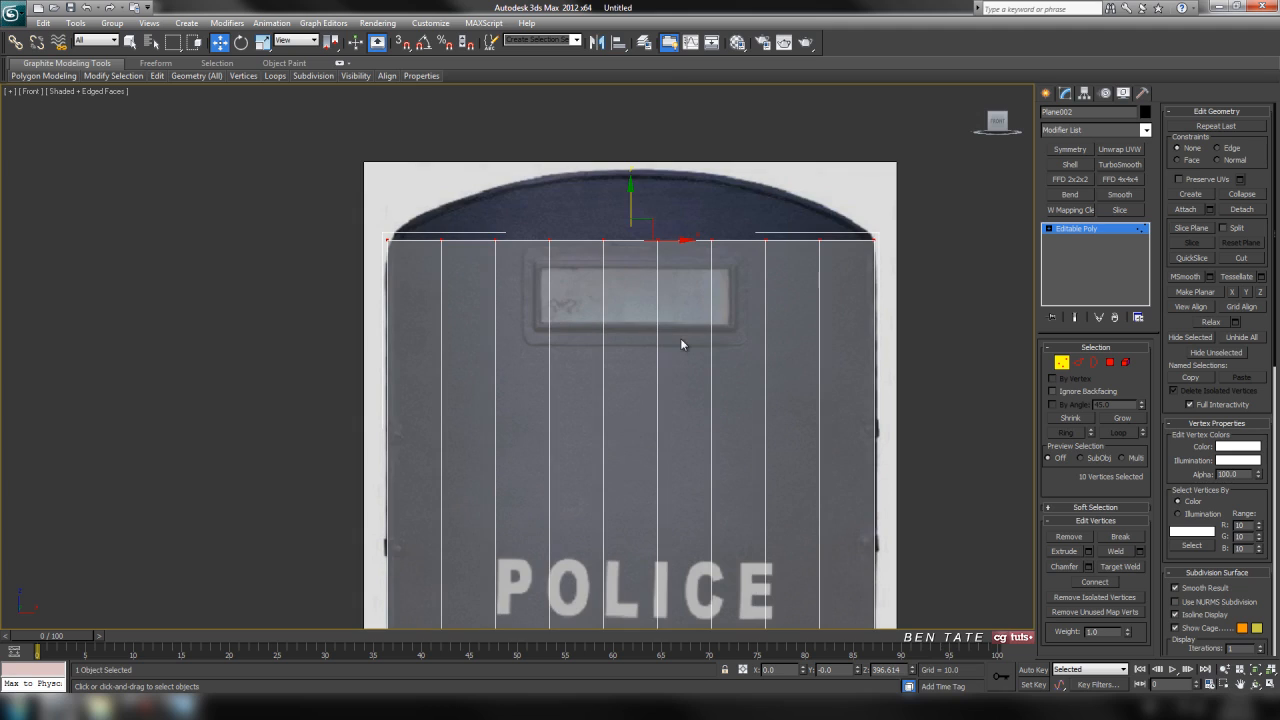
{"action": "middle_click_drag", "start_coordinate": [766, 304], "coordinate": [726, 292]}
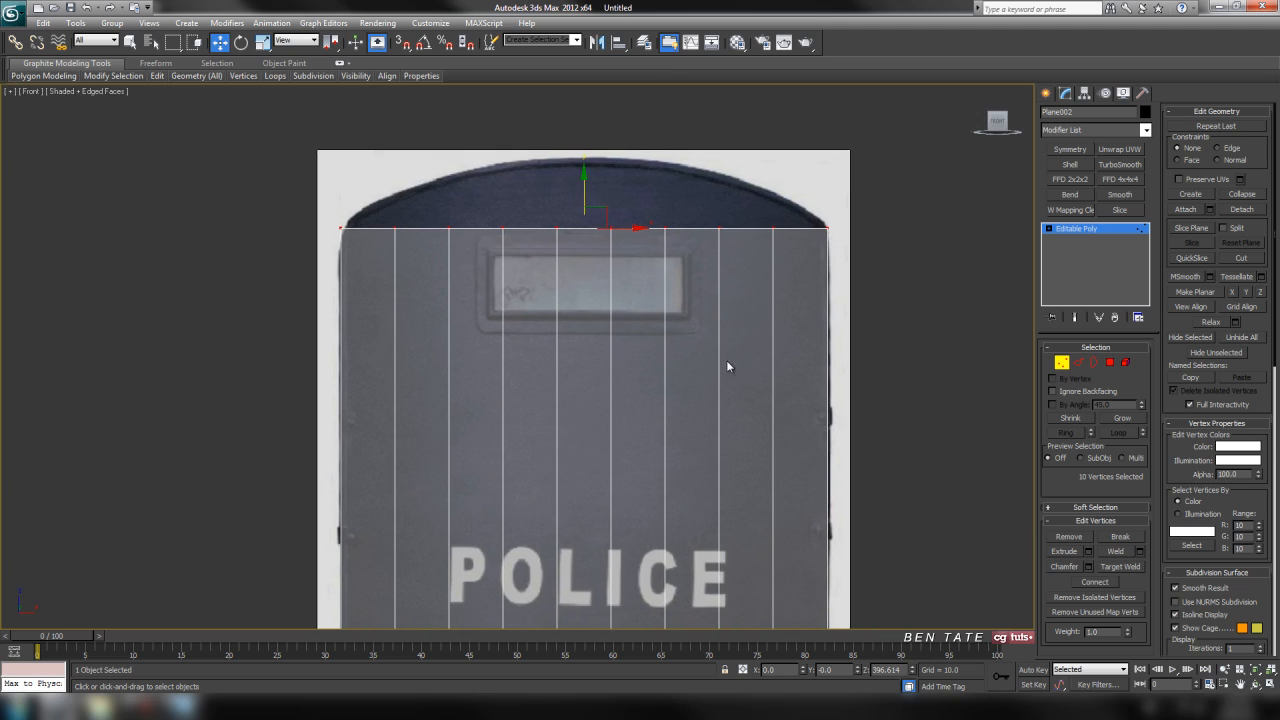
{"action": "scroll", "coordinate": [726, 340], "scroll_direction": "down", "scroll_amount": 2}
{"action": "mouse_move", "coordinate": [701, 274]}
{"action": "middle_mouse_down"}
{"action": "mouse_move", "coordinate": [695, 240]}
{"action": "mouse_move", "coordinate": [690, 265]}
{"action": "middle_mouse_up"}
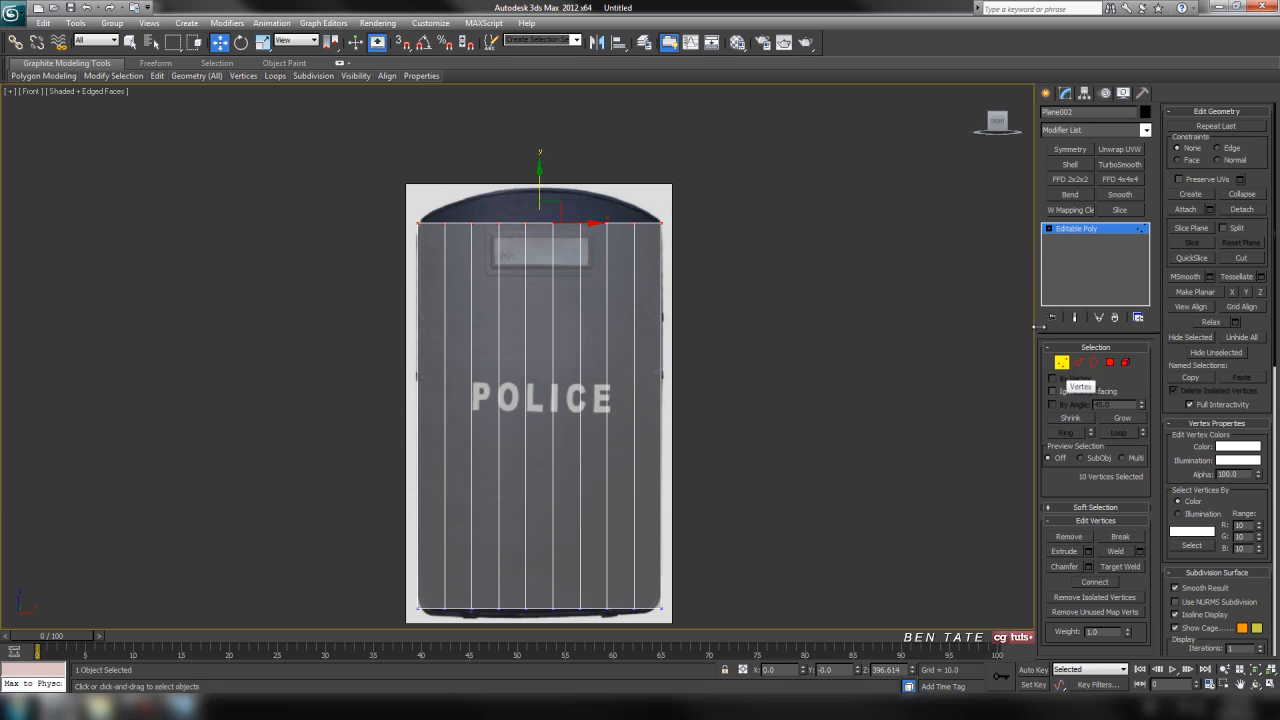
{"action": "left_click", "coordinate": [1146, 130]}
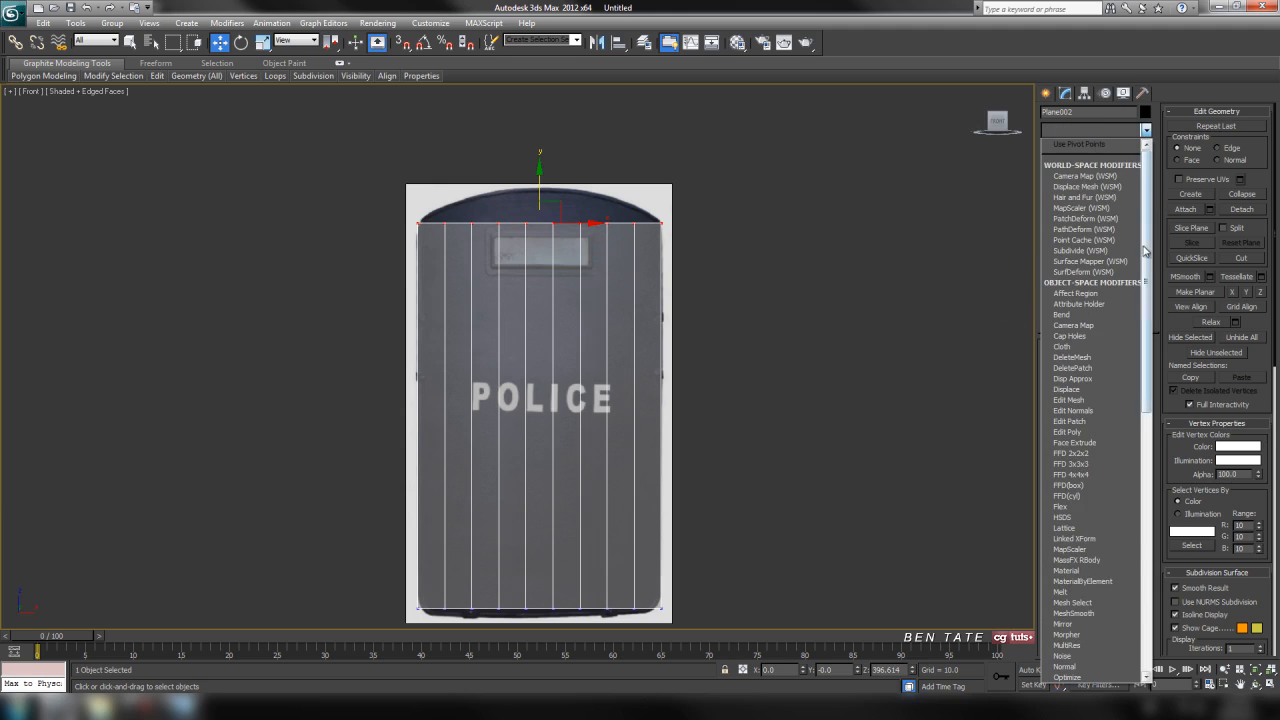
{"action": "left_click", "coordinate": [1073, 321]}
Set the top edge's Bend to an angle of 36, bend axis X and direction 90.
{"action": "middle_click_drag", "start_coordinate": [840, 358], "coordinate": [850, 355]}
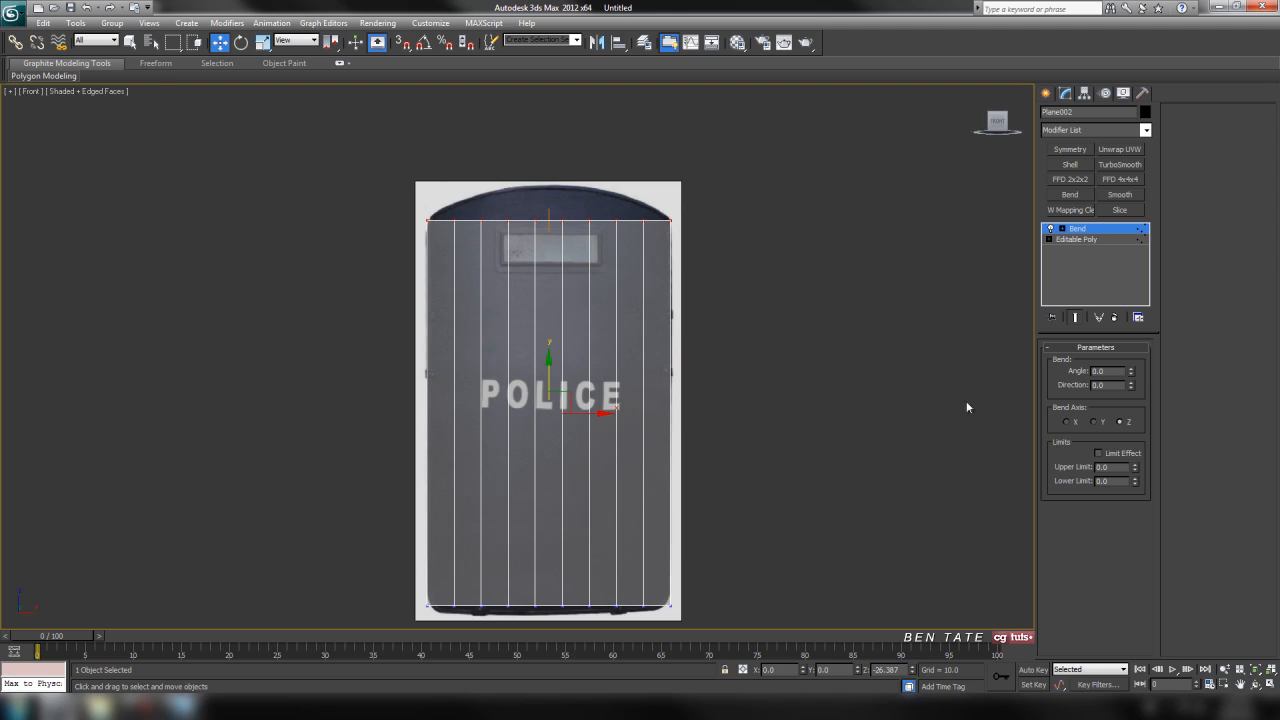
{"action": "middle_click_drag", "start_coordinate": [817, 251], "coordinate": [807, 249]}
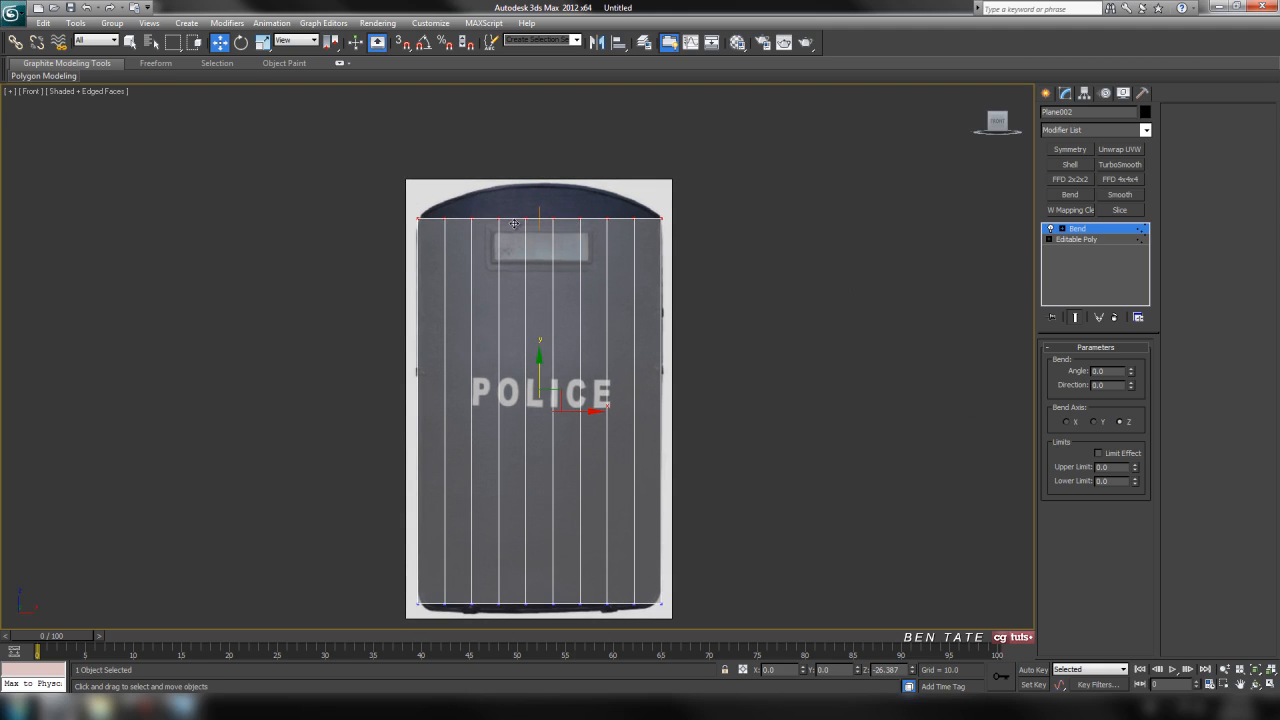
{"action": "middle_click_drag", "start_coordinate": [842, 255], "coordinate": [838, 251]}
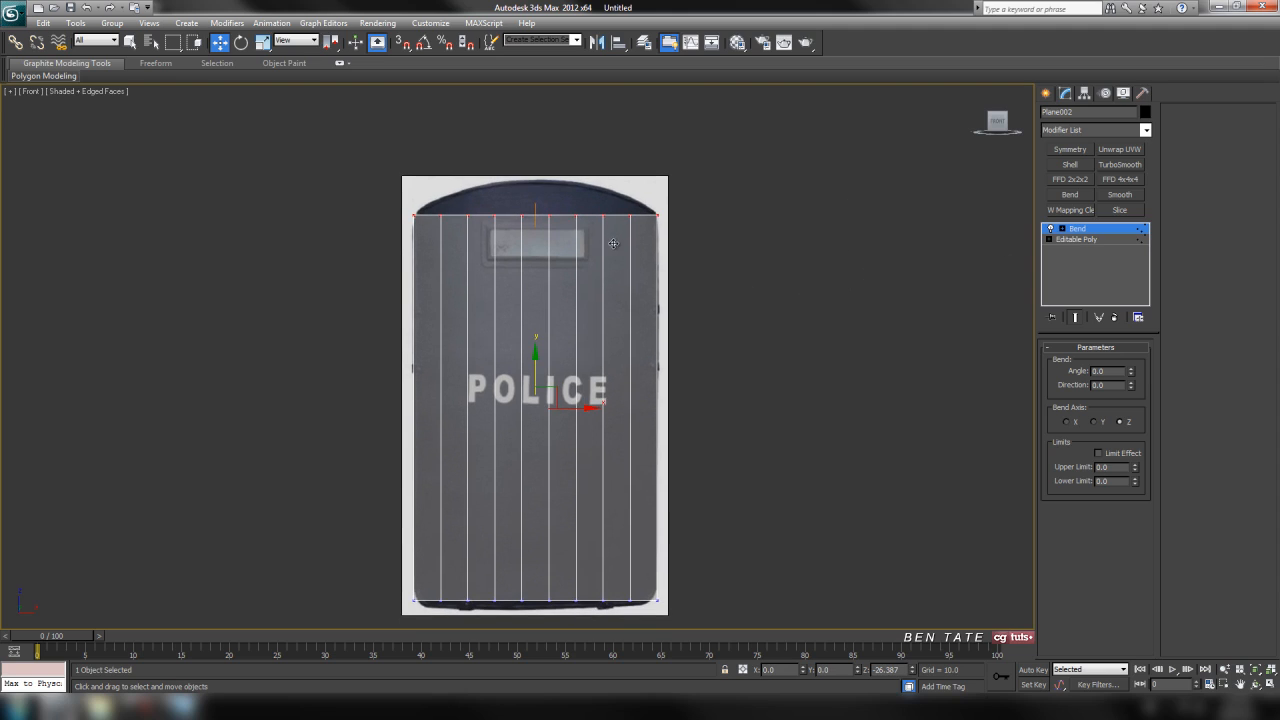
{"action": "middle_click_drag", "start_coordinate": [625, 510], "coordinate": [782, 385]}
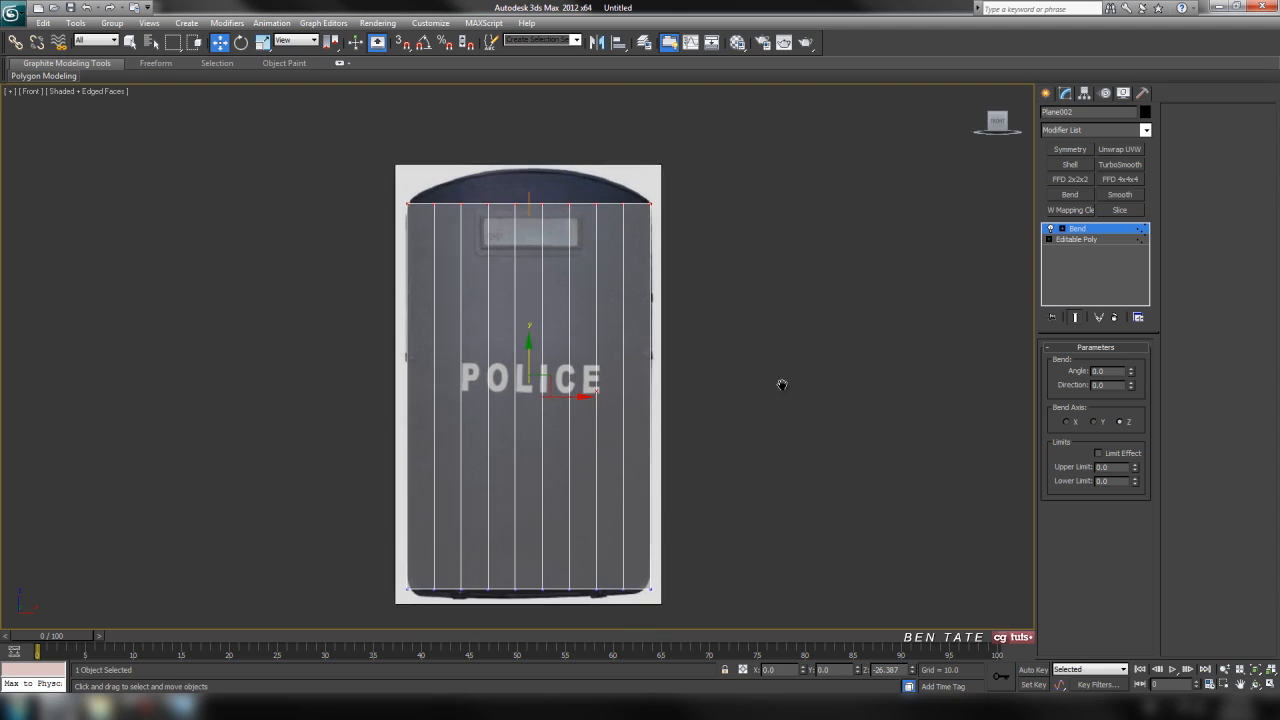
{"action": "left_click_drag", "start_coordinate": [1131, 374], "coordinate": [1122, 320]}
{"action": "left_click", "coordinate": [1068, 422]}
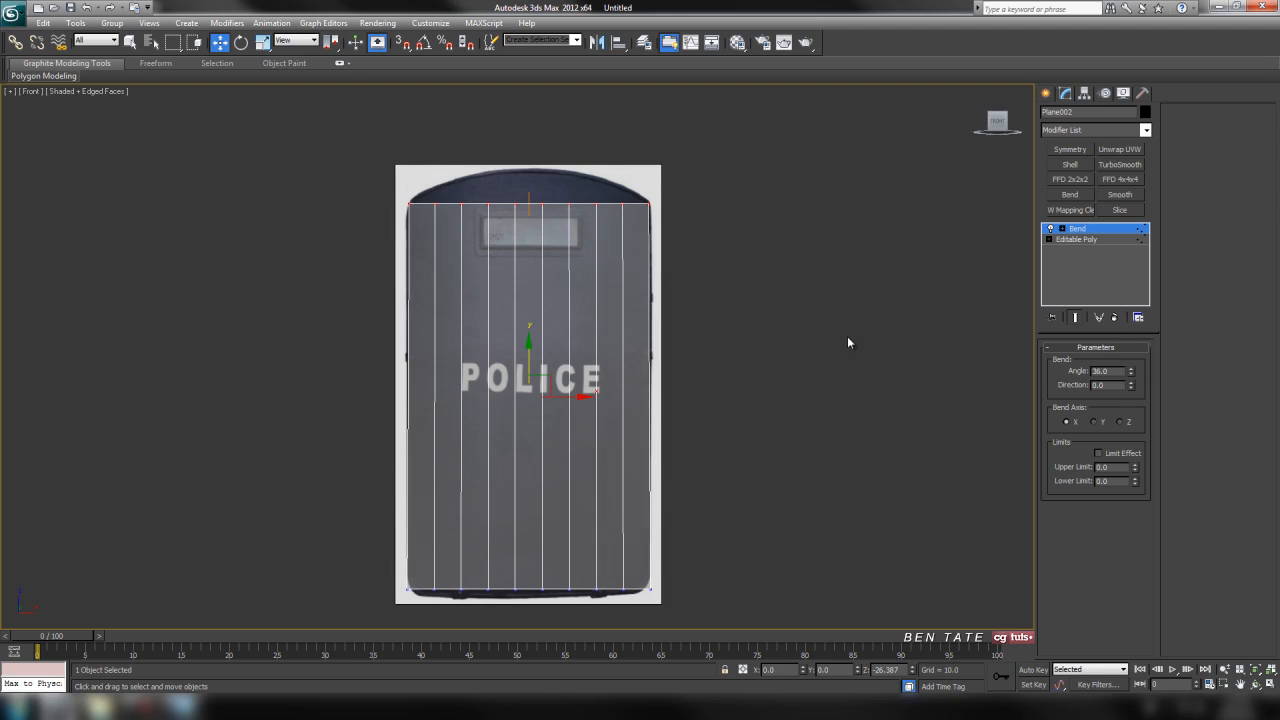
{"action": "double_click", "coordinate": [1117, 385]}
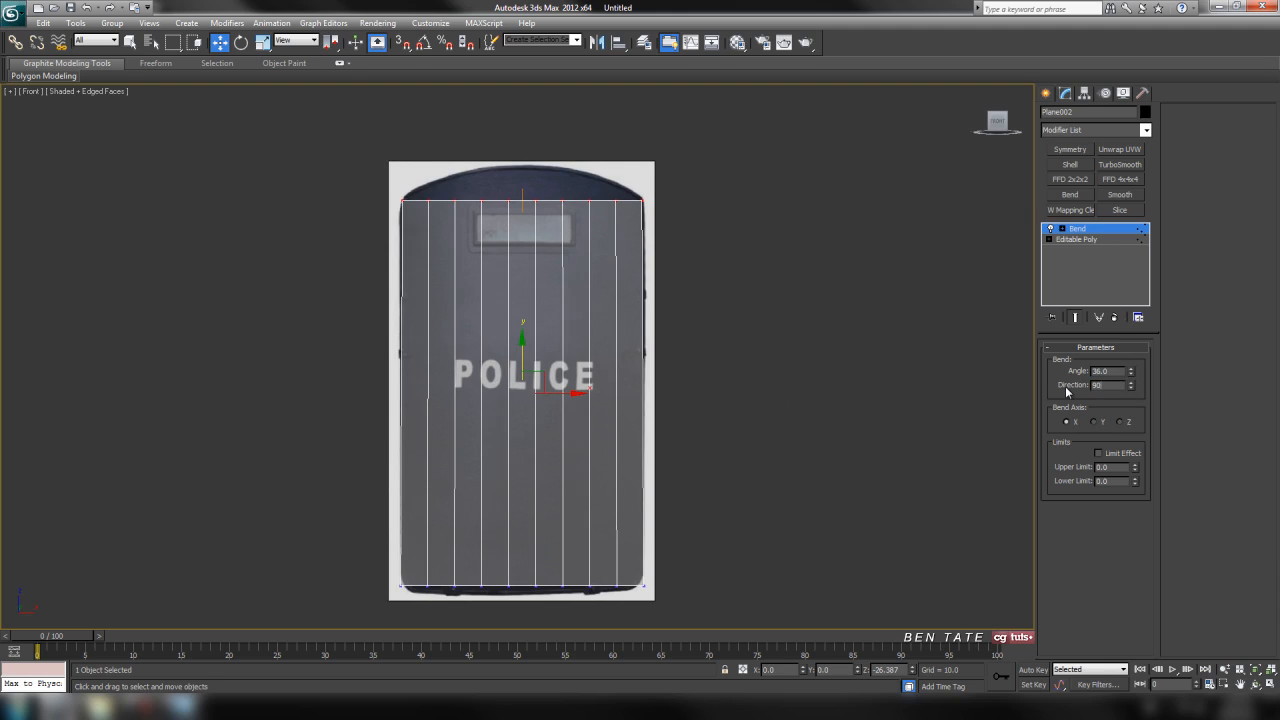
{"action": "type", "text": "90"}
{"action": "key", "text": "Return"}
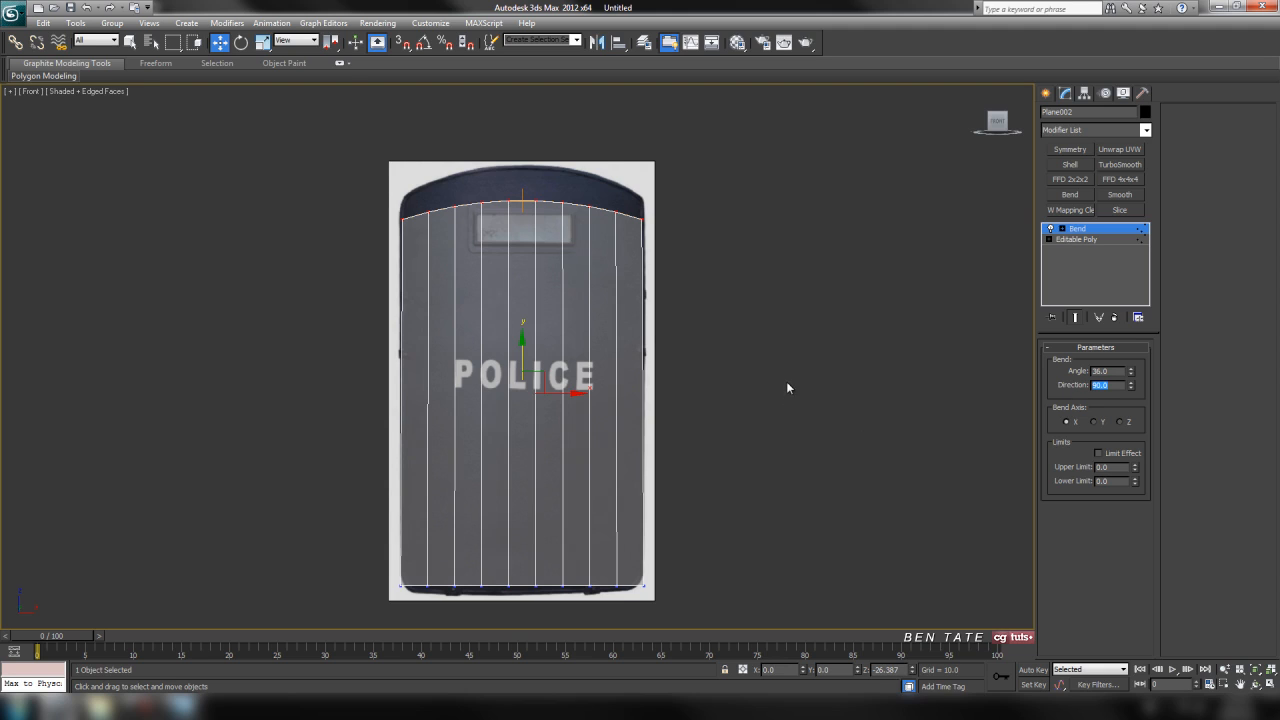
Compare the bent top edge with the reference image and set the Bend angle to 45.
{"action": "key", "text": "F3"}
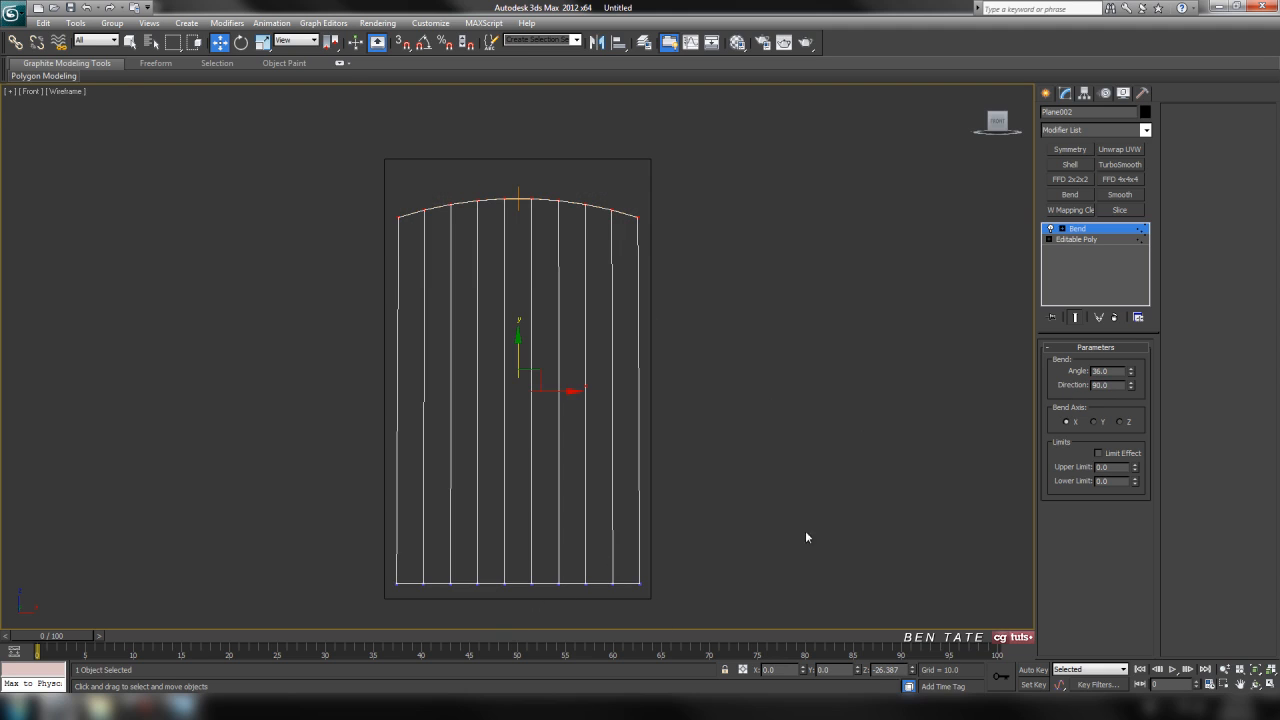
{"action": "key", "text": "F3"}
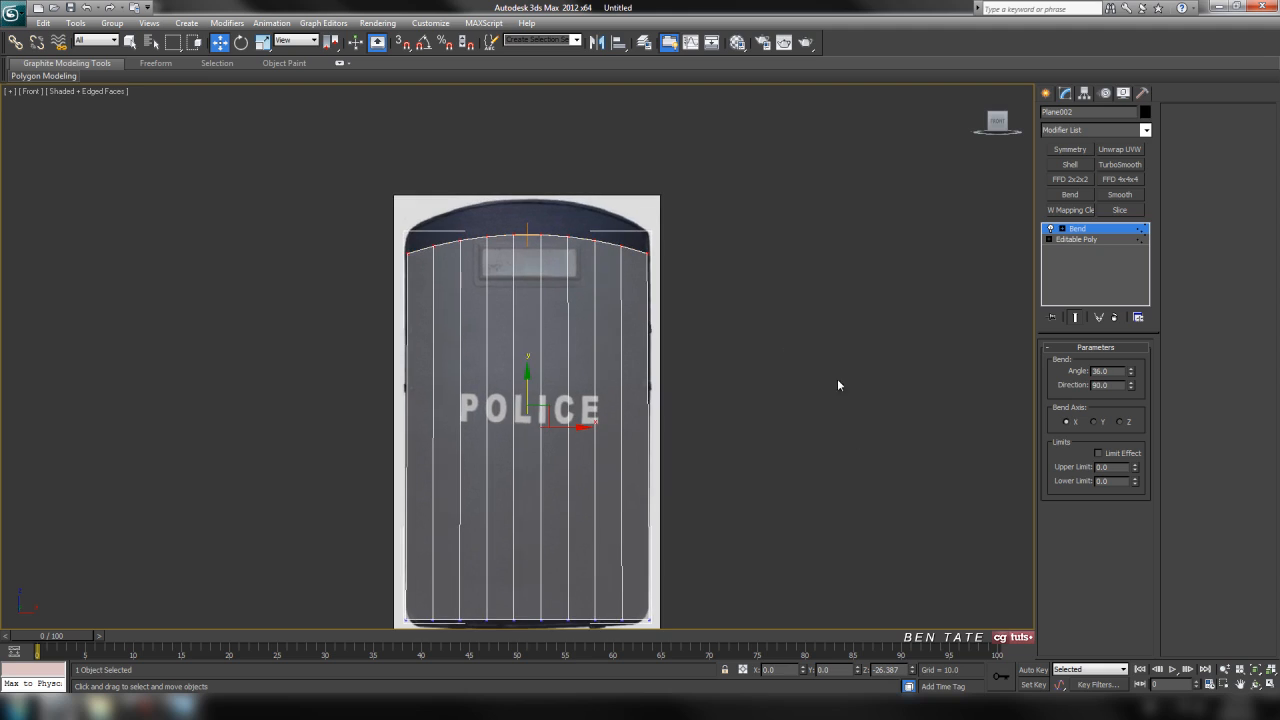
{"action": "middle_click_drag", "start_coordinate": [848, 326], "coordinate": [854, 342]}
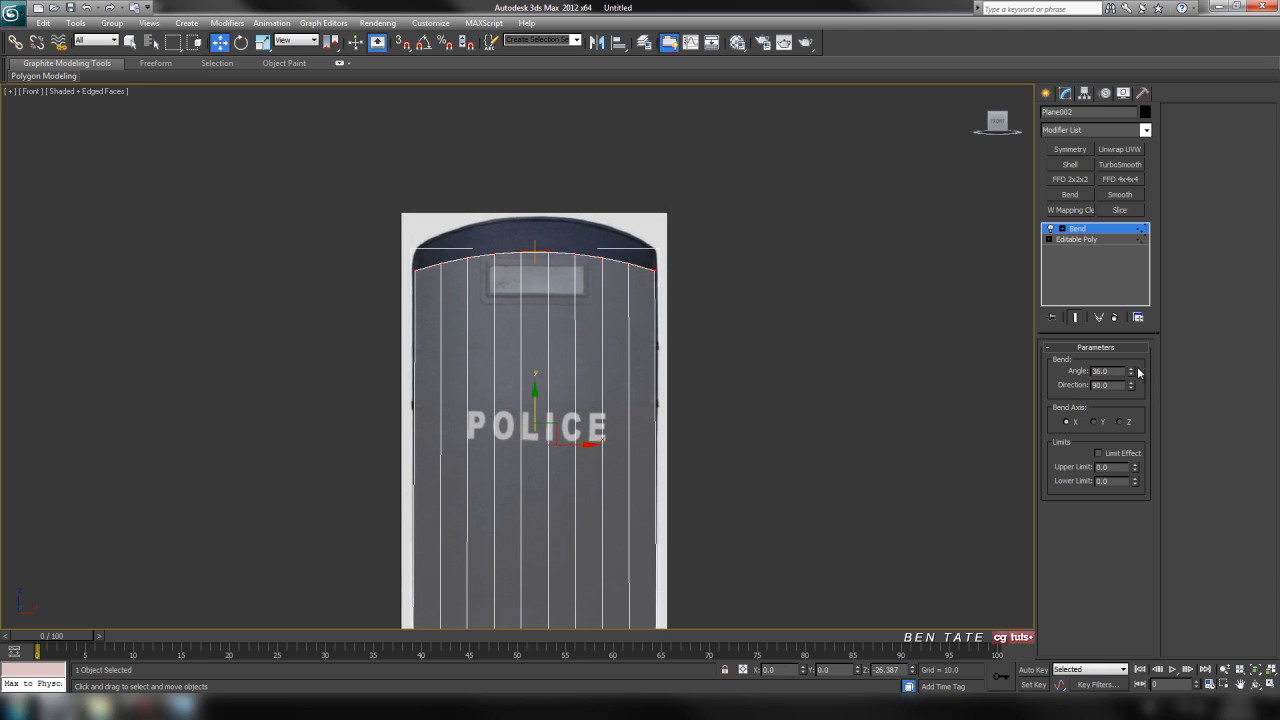
{"action": "mouse_move", "coordinate": [1134, 373]}
{"action": "left_mouse_down"}
{"action": "mouse_move", "coordinate": [1134, 347]}
{"action": "mouse_move", "coordinate": [1132, 360]}
{"action": "left_mouse_up"}
{"action": "double_click", "coordinate": [1100, 371]}
{"action": "type", "text": "45"}
{"action": "key", "text": "Return"}
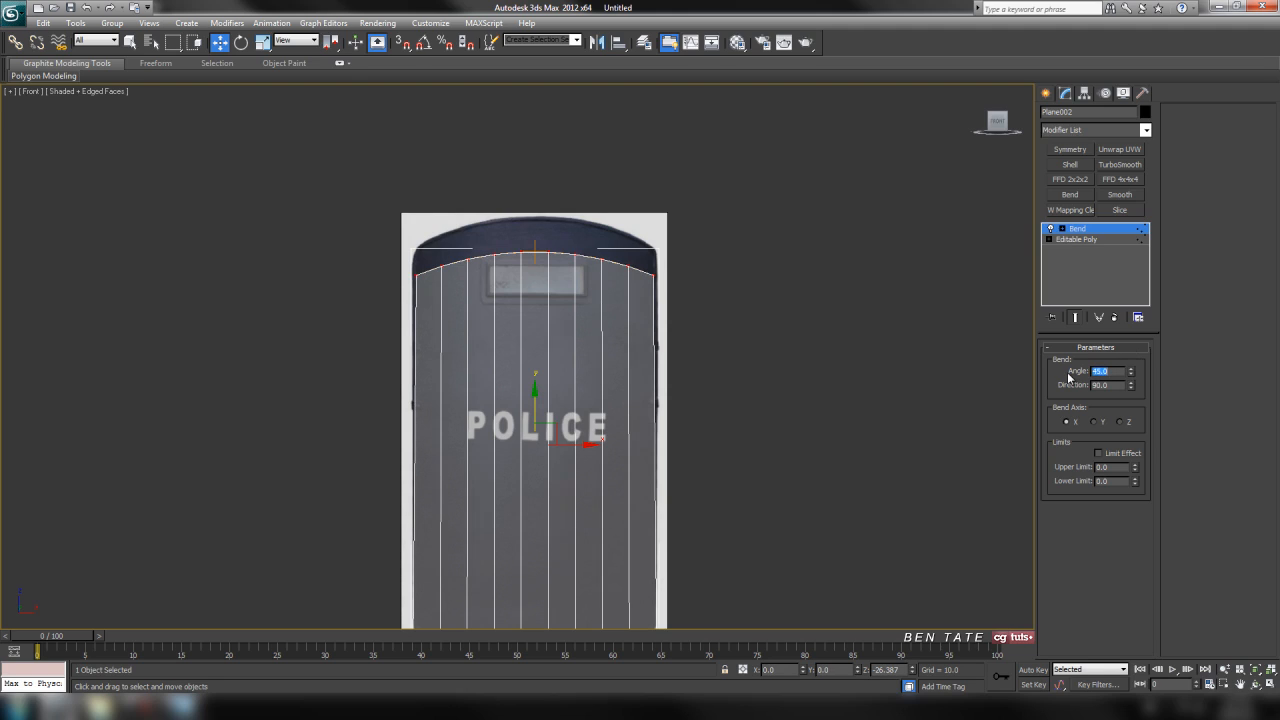
Convert the plane with its bent top edge to an editable poly.
{"action": "mouse_move", "coordinate": [731, 229]}
{"action": "middle_mouse_down"}
{"action": "mouse_move", "coordinate": [754, 197]}
{"action": "mouse_move", "coordinate": [760, 107]}
{"action": "mouse_move", "coordinate": [743, 245]}
{"action": "middle_mouse_up"}
{"action": "scroll", "coordinate": [746, 259], "scroll_direction": "up", "scroll_amount": 2}
{"action": "scroll", "coordinate": [746, 266], "scroll_direction": "down", "scroll_amount": 1}
{"action": "right_click", "coordinate": [601, 263]}
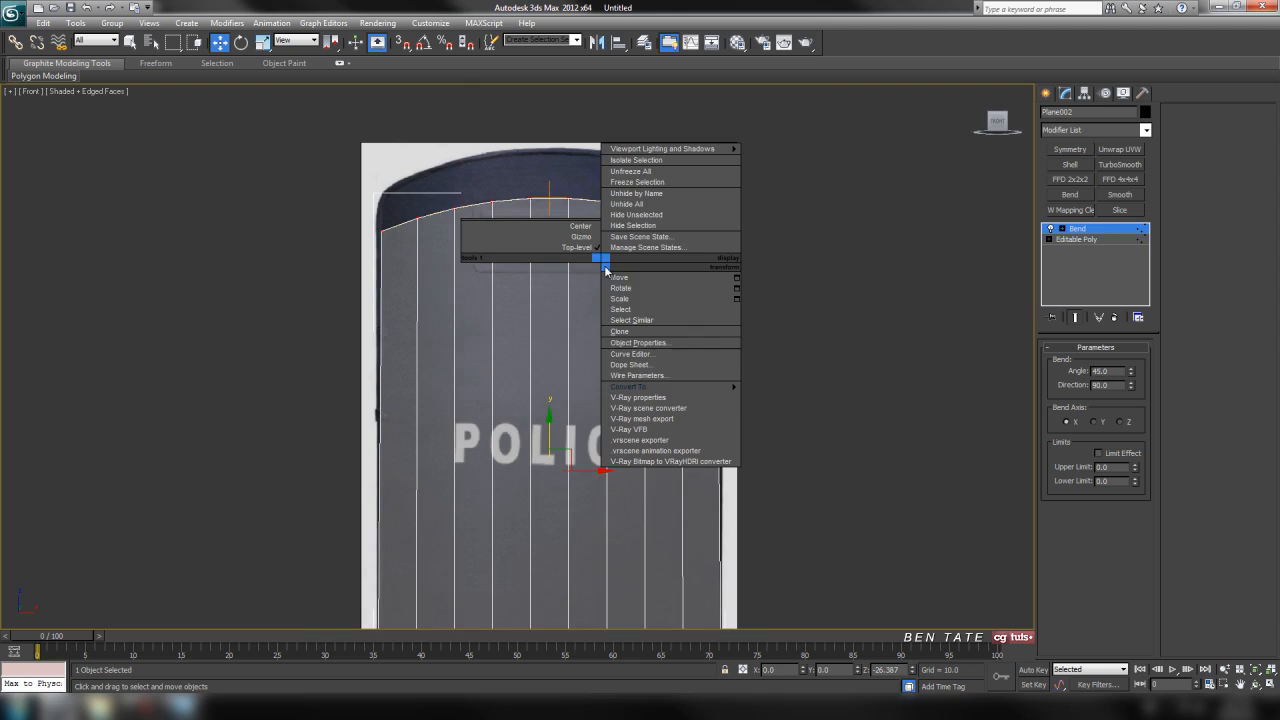
{"action": "mouse_move", "coordinate": [681, 387]}
{"action": "left_click", "coordinate": [790, 403]}
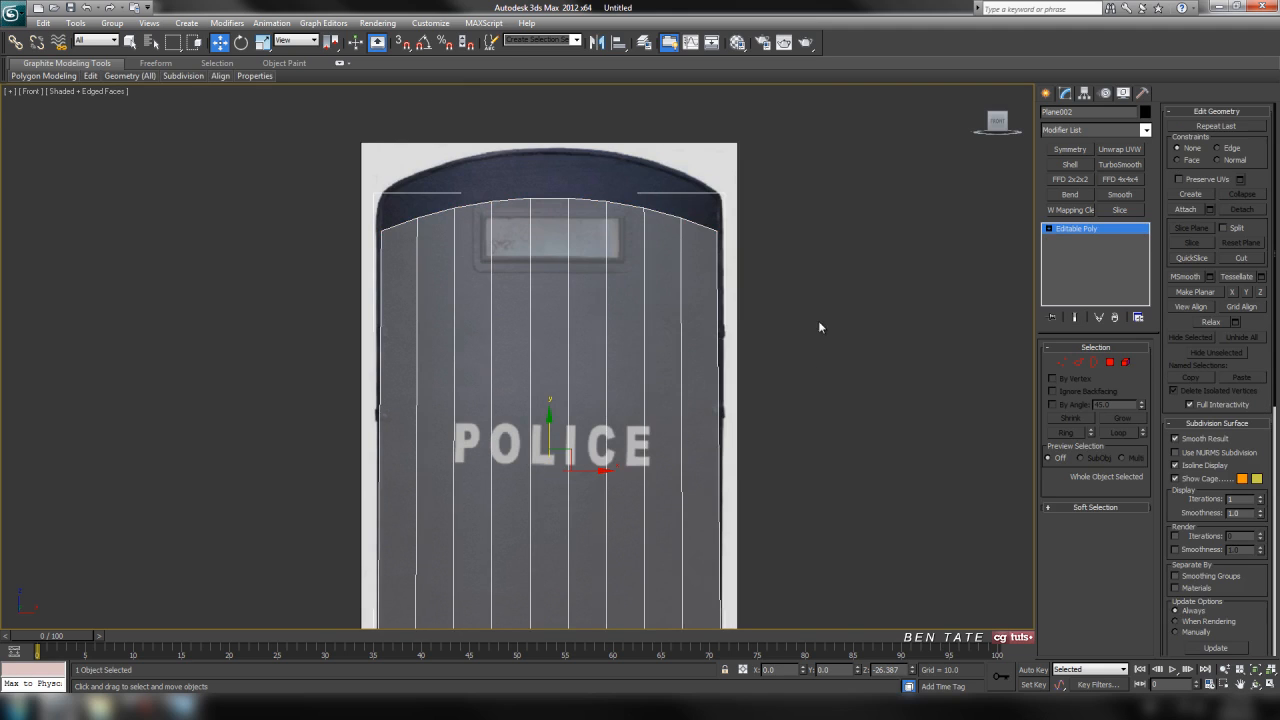
{"action": "middle_click_drag", "start_coordinate": [818, 327], "coordinate": [812, 343]}
Raise the ten top vertices together to about Z 447, matching the shield's curved top edge.
{"action": "key", "text": "1"}
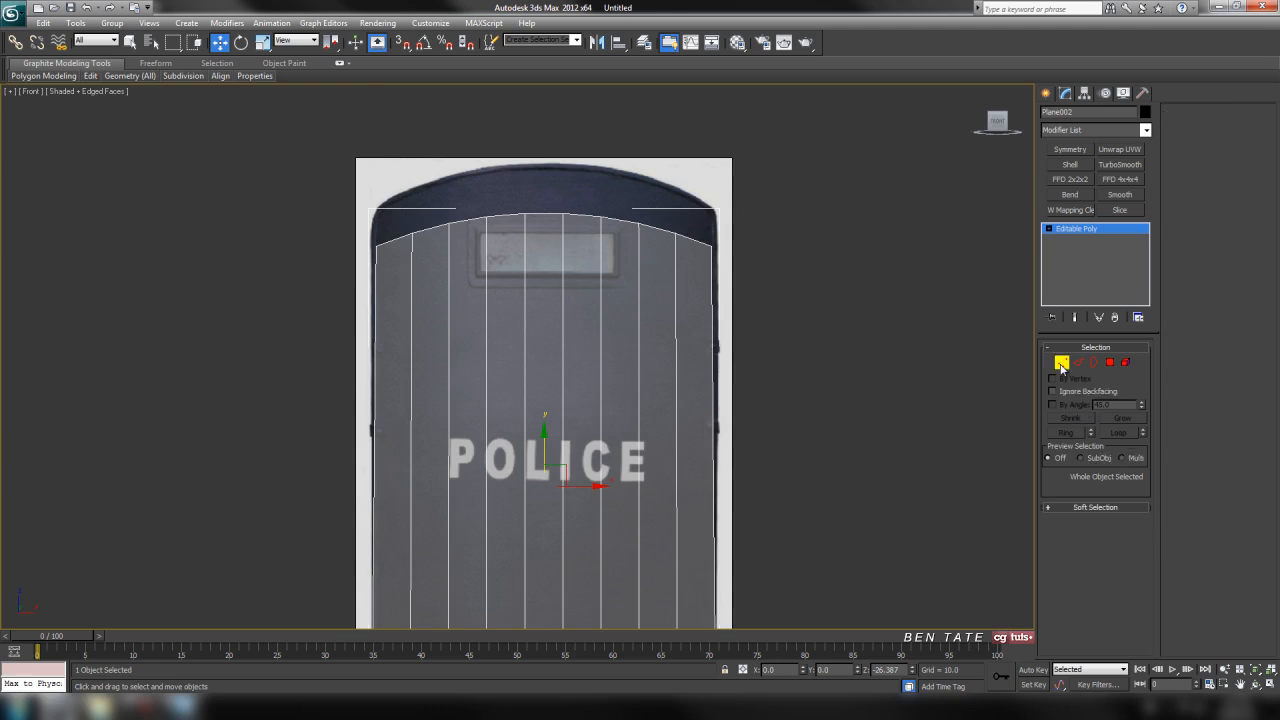
{"action": "left_click_drag", "start_coordinate": [330, 265], "coordinate": [861, 148]}
{"action": "middle_click_drag", "start_coordinate": [861, 148], "coordinate": [862, 169]}
{"action": "scroll", "coordinate": [815, 200], "scroll_direction": "up", "scroll_amount": 2}
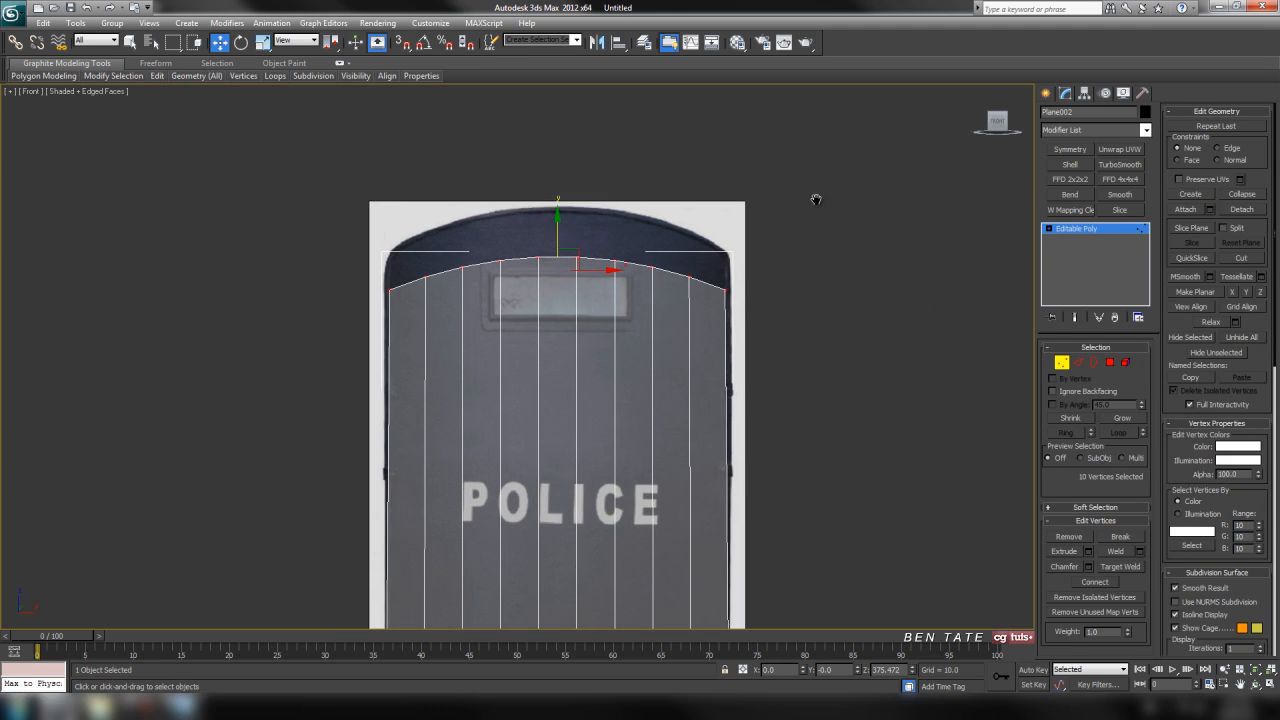
{"action": "left_click_drag", "start_coordinate": [573, 194], "coordinate": [582, 130]}
{"action": "middle_click_drag", "start_coordinate": [682, 198], "coordinate": [633, 285]}
{"action": "scroll", "coordinate": [650, 286], "scroll_direction": "up", "scroll_amount": 2}
{"action": "scroll", "coordinate": [715, 278], "scroll_direction": "down", "scroll_amount": 2}
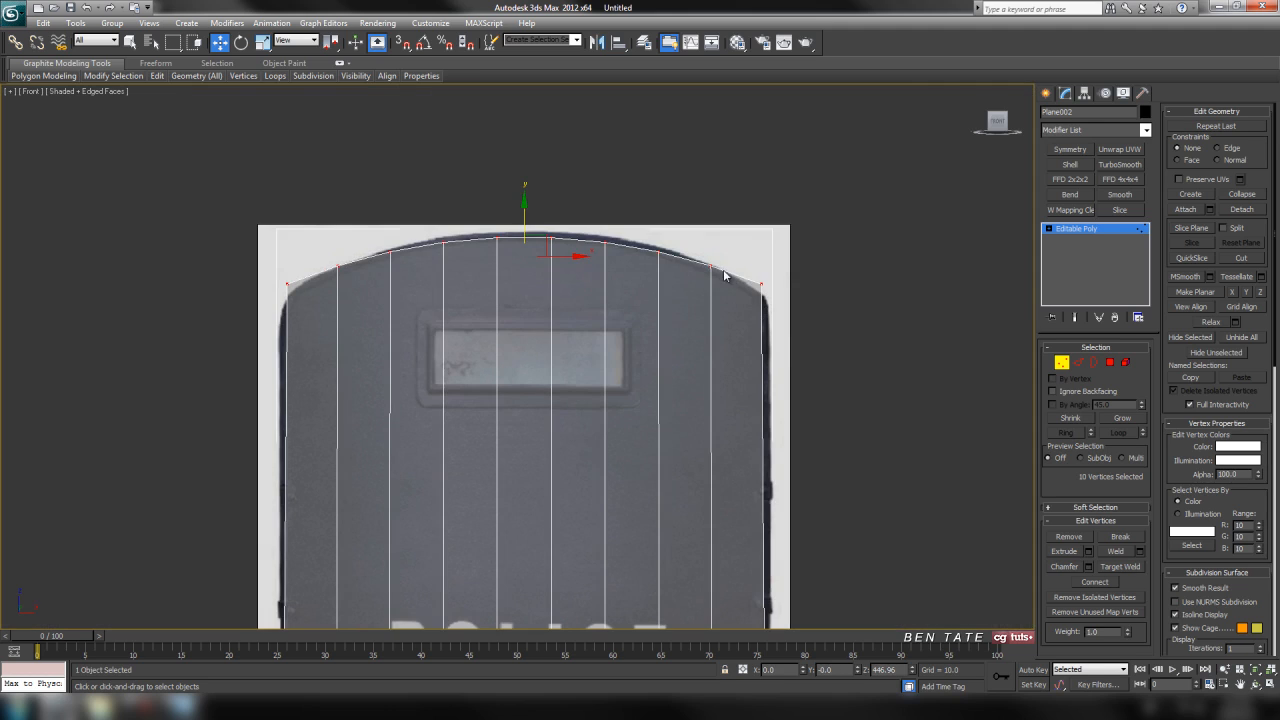
Lower the two outermost top vertices on each side by about 5.9 units to follow the shield's curve.
{"action": "left_click_drag", "start_coordinate": [723, 240], "coordinate": [846, 334]}
{"action": "left_click_drag", "start_coordinate": [306, 278], "coordinate": [307, 279], "text": "ctrl"}
{"action": "key", "text": "F3"}
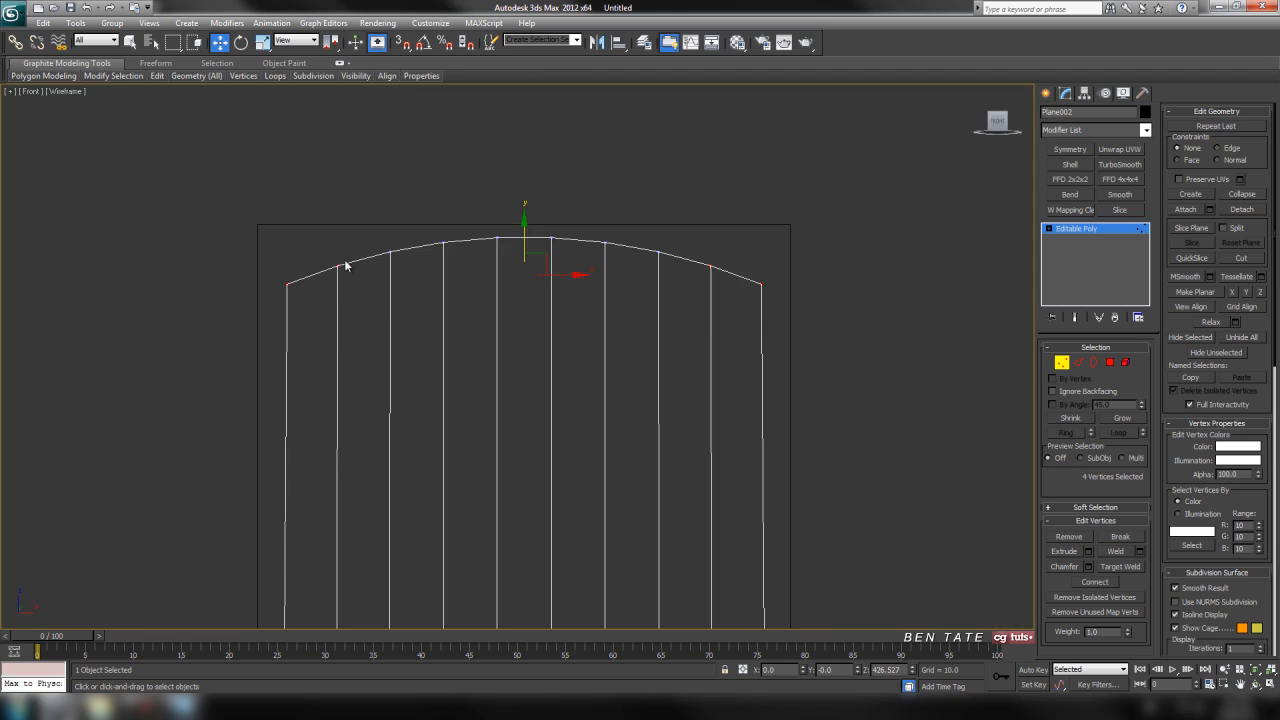
{"action": "key", "text": "F3"}
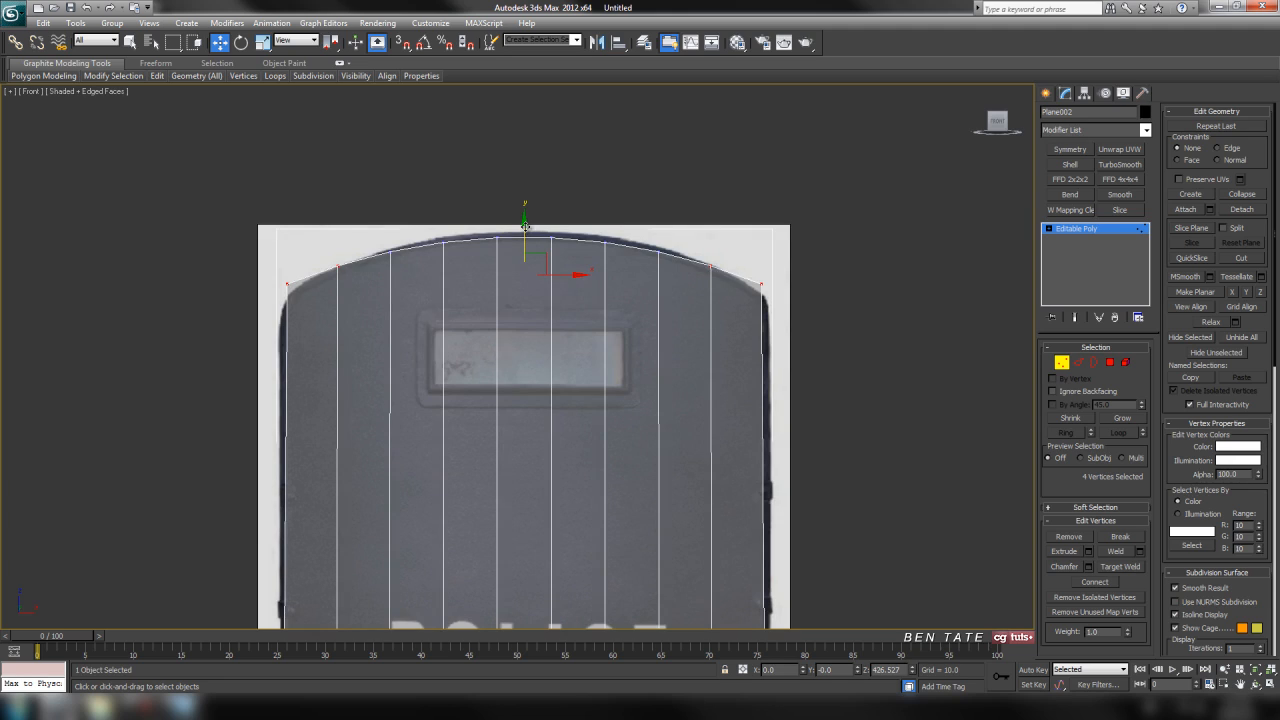
{"action": "left_click_drag", "start_coordinate": [524, 228], "coordinate": [524, 231]}
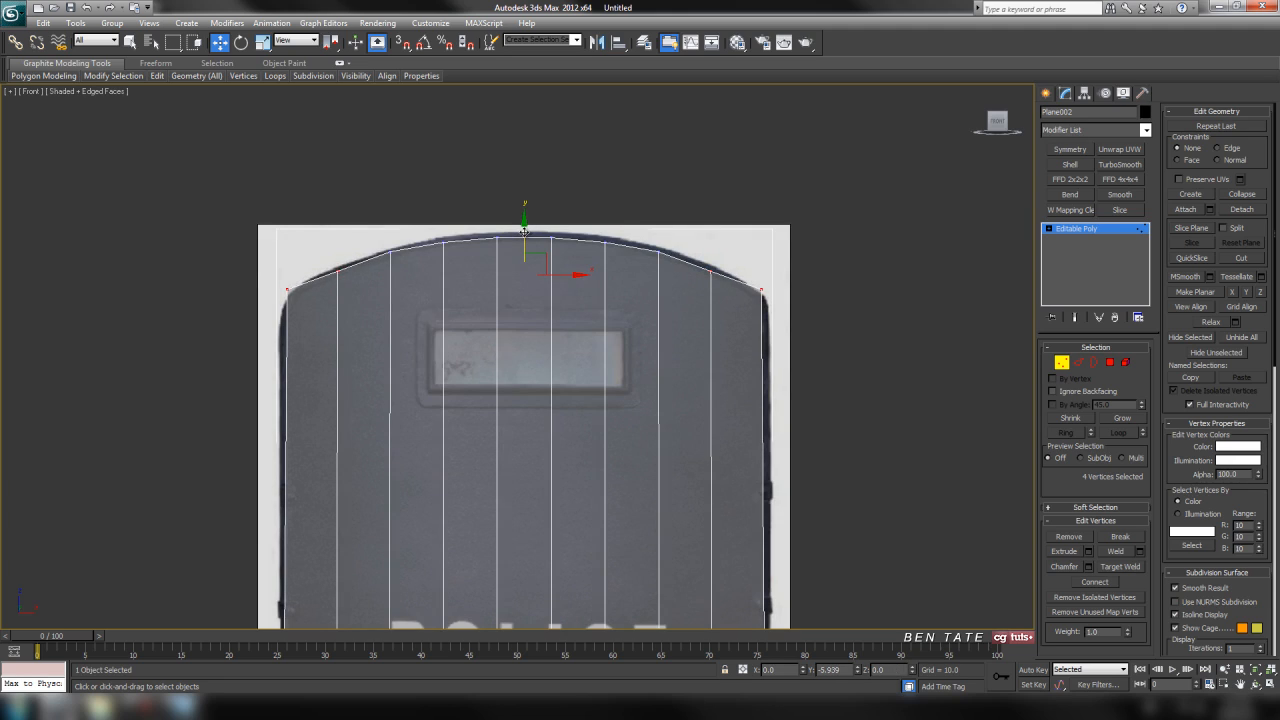
Lower only the two top corner vertices to about Z 400.2, fitting the shield's upper corners.
{"action": "left_click", "coordinate": [287, 291]}
{"action": "left_click", "coordinate": [750, 287], "text": "ctrl"}
{"action": "left_click_drag", "start_coordinate": [520, 249], "coordinate": [521, 250]}
{"action": "key", "text": "F3"}
{"action": "key", "text": "F3"}
{"action": "middle_click_drag", "start_coordinate": [722, 393], "coordinate": [726, 344]}
{"action": "scroll", "coordinate": [696, 464], "scroll_direction": "down", "scroll_amount": 5}
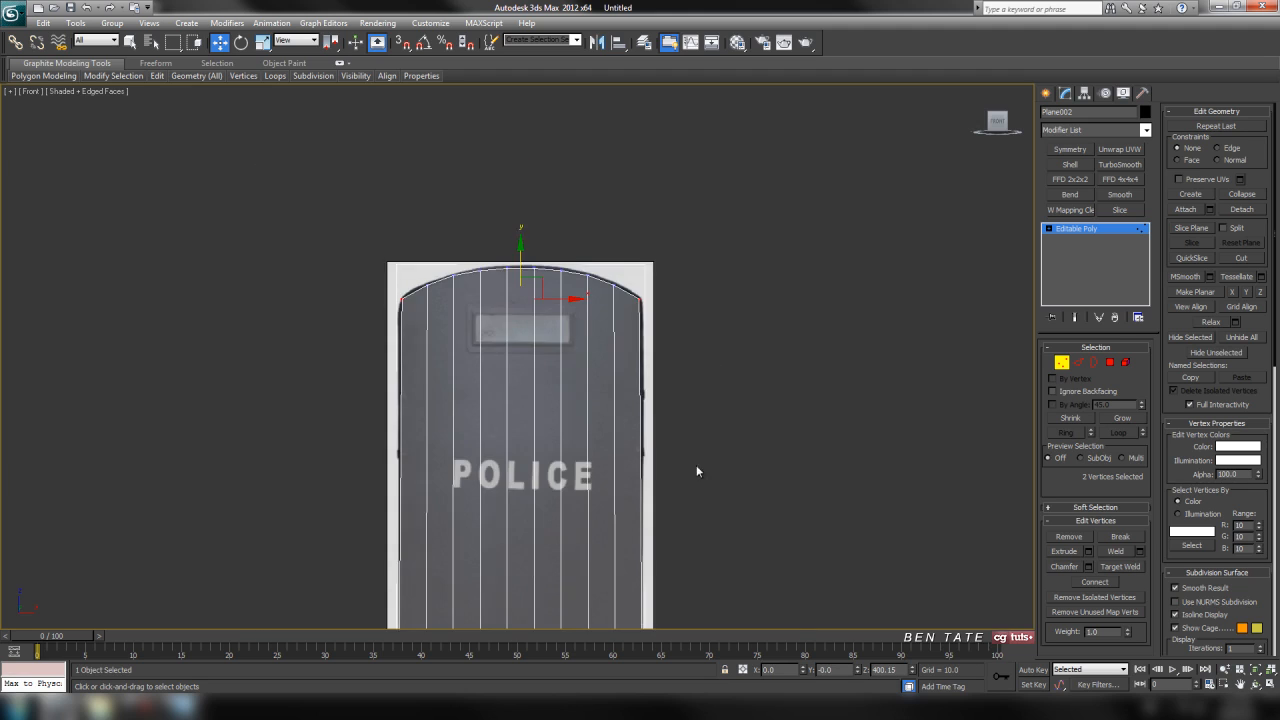
Select the ten vertices along the plane's bottom edge and apply a Bend modifier to them.
{"action": "middle_click_drag", "start_coordinate": [696, 464], "coordinate": [674, 420]}
{"action": "scroll", "coordinate": [700, 423], "scroll_direction": "up", "scroll_amount": 4}
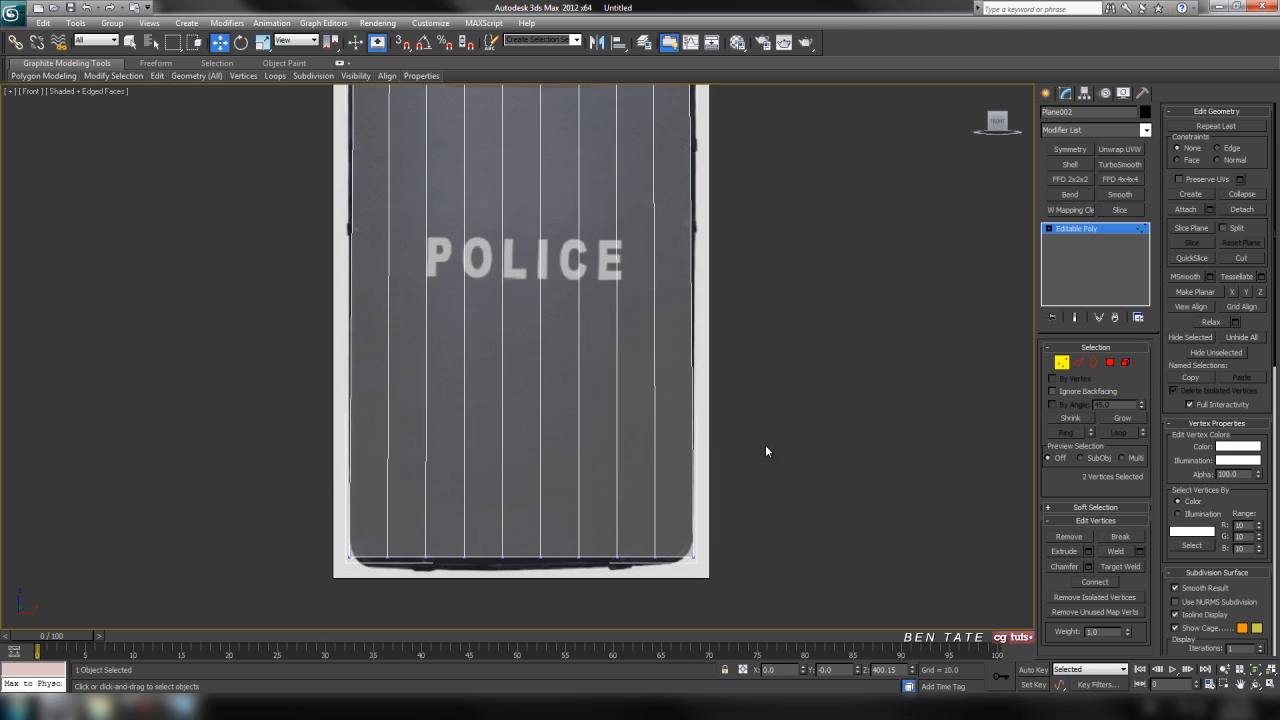
{"action": "key", "text": "F3"}
{"action": "left_click_drag", "start_coordinate": [472, 519], "coordinate": [712, 522]}
{"action": "middle_click_drag", "start_coordinate": [786, 492], "coordinate": [764, 418]}
{"action": "key", "text": "F3"}
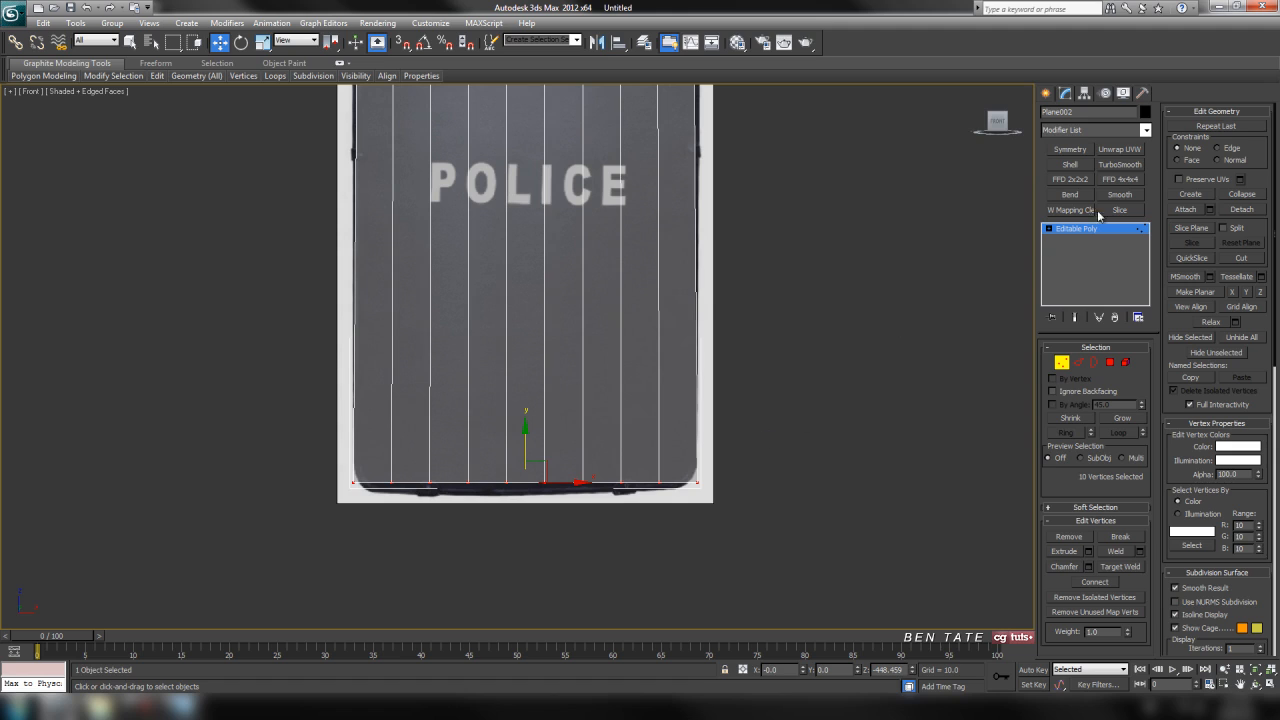
{"action": "left_click", "coordinate": [1145, 130]}
{"action": "left_click", "coordinate": [1062, 315]}
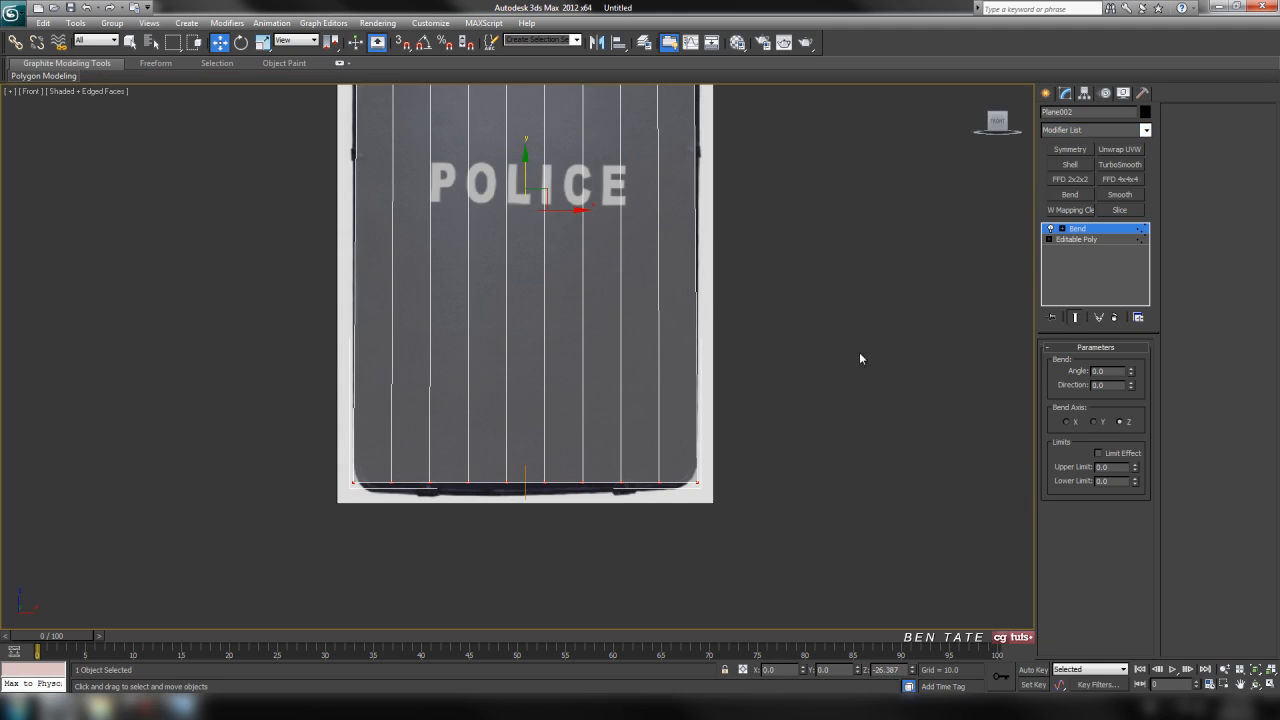
Set the bottom edge's Bend to direction -90, bend axis X and angle 12, matching the shield's bottom curve.
{"action": "left_click", "coordinate": [1100, 385]}
{"action": "left_click", "coordinate": [1065, 422]}
{"action": "left_click_drag", "start_coordinate": [1131, 371], "coordinate": [1130, 349]}
{"action": "middle_click_drag", "start_coordinate": [846, 451], "coordinate": [806, 405]}
{"action": "scroll", "coordinate": [869, 391], "scroll_direction": "up", "scroll_amount": 4}
{"action": "scroll", "coordinate": [843, 428], "scroll_direction": "up", "scroll_amount": 2}
{"action": "scroll", "coordinate": [831, 441], "scroll_direction": "down", "scroll_amount": 2}
{"action": "key", "text": "F3"}
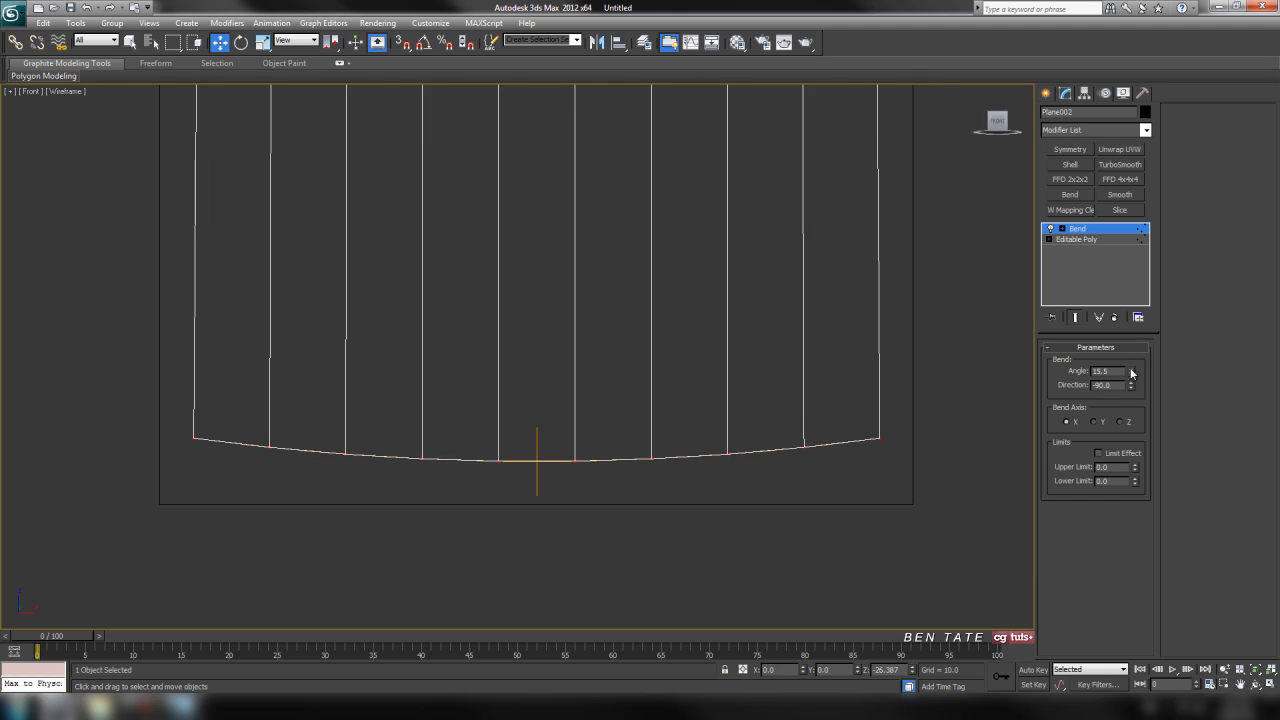
{"action": "left_click_drag", "start_coordinate": [1131, 376], "coordinate": [1131, 380]}
{"action": "key", "text": "F3"}
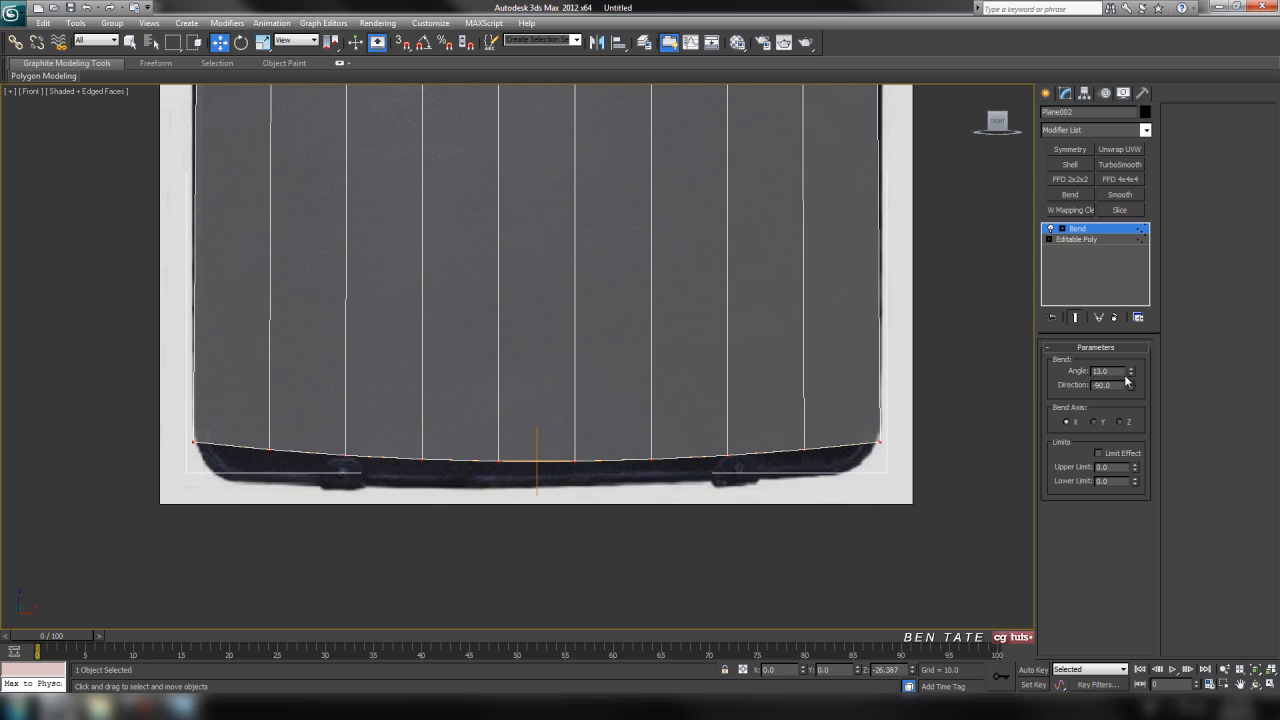
{"action": "left_click_drag", "start_coordinate": [1131, 379], "coordinate": [1131, 383]}
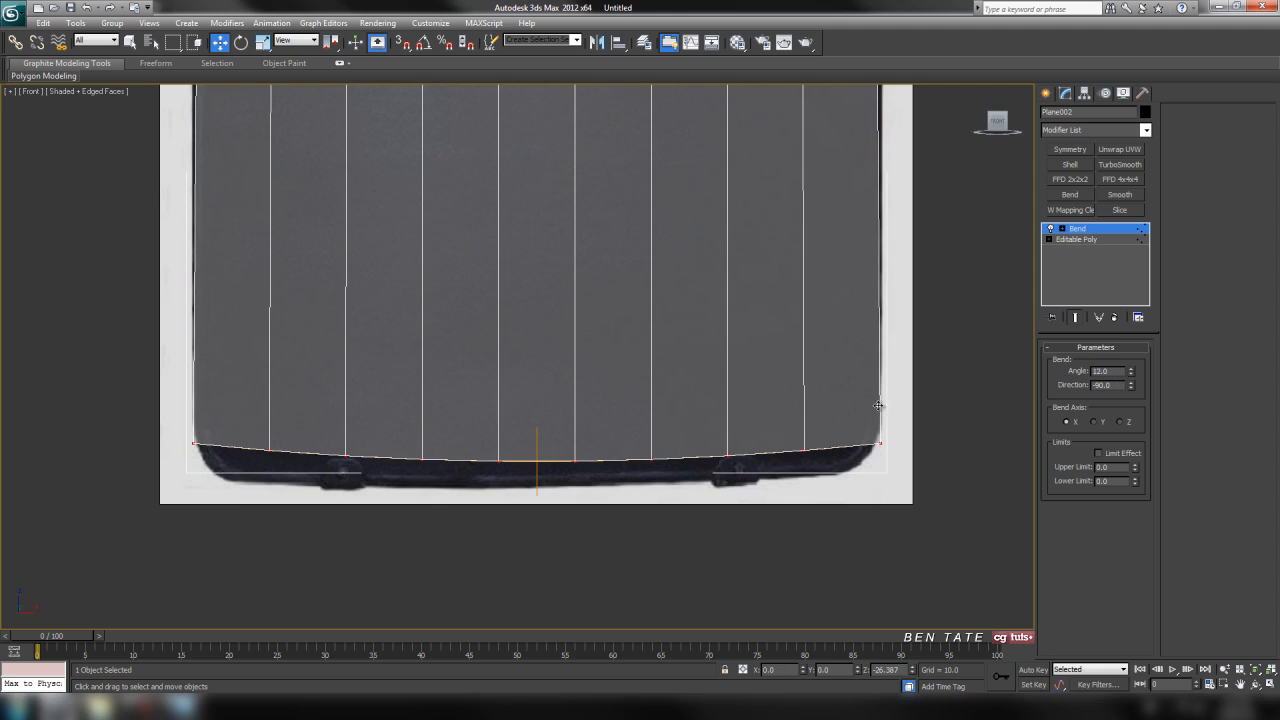
Convert the plane with its bent bottom edge to an editable poly.
{"action": "scroll", "coordinate": [877, 420], "scroll_direction": "down", "scroll_amount": 6}
{"action": "middle_click_drag", "start_coordinate": [877, 429], "coordinate": [725, 390]}
{"action": "scroll", "coordinate": [739, 371], "scroll_direction": "up", "scroll_amount": 3}
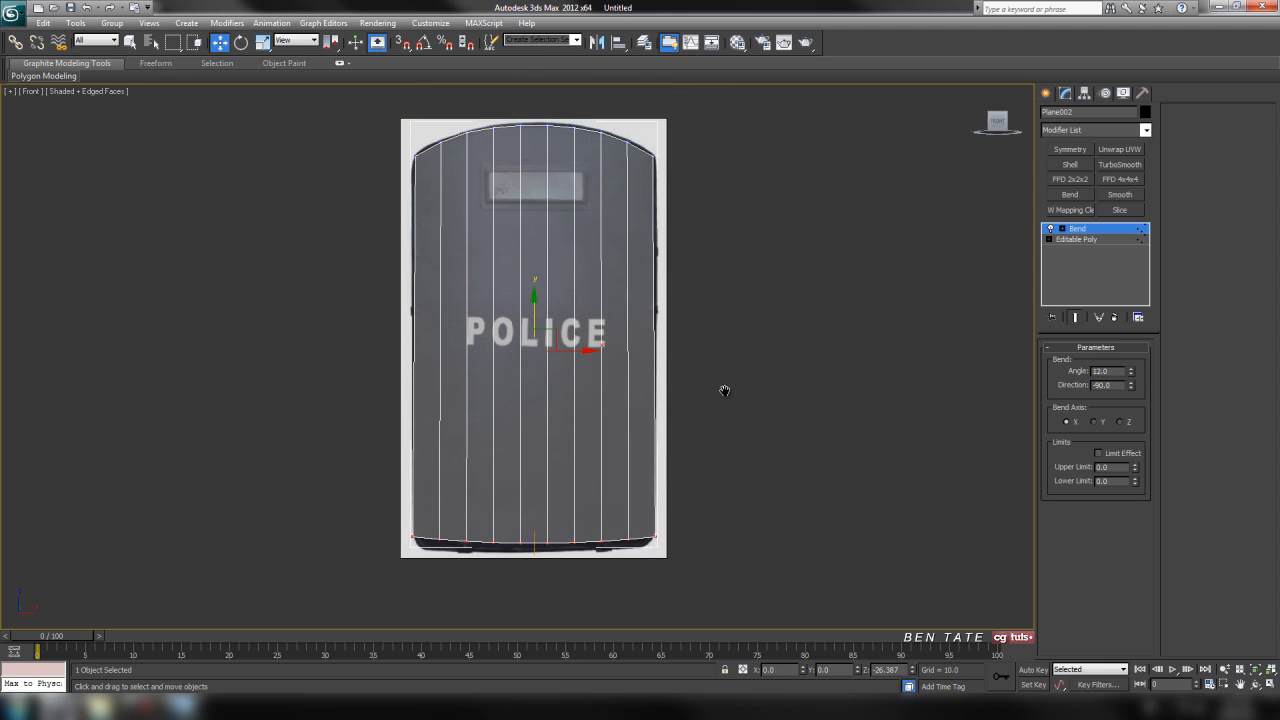
{"action": "right_click", "coordinate": [621, 293]}
{"action": "mouse_move", "coordinate": [685, 411]}
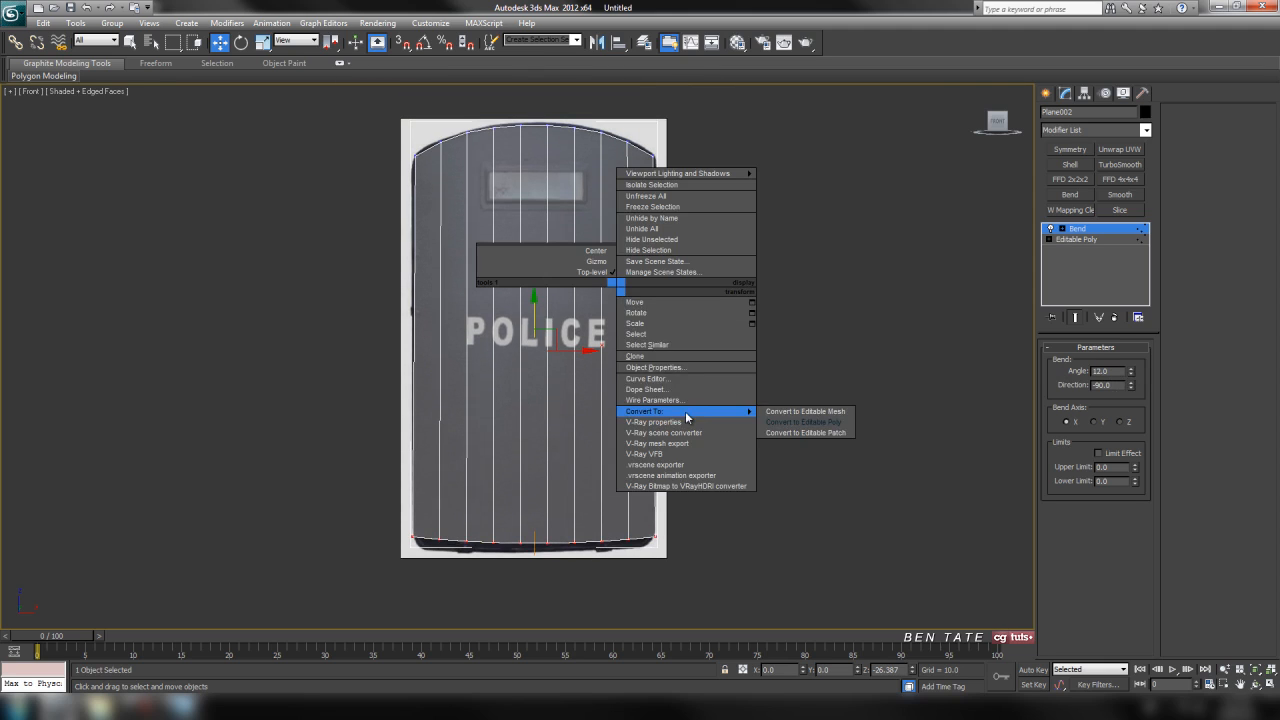
{"action": "left_click", "coordinate": [800, 428]}
Lower the ten bottom vertices together to about Z -461.8, onto the shield's bottom edge, and check the outline in wireframe.
{"action": "left_click", "coordinate": [1067, 366]}
{"action": "middle_click_drag", "start_coordinate": [732, 448], "coordinate": [735, 420]}
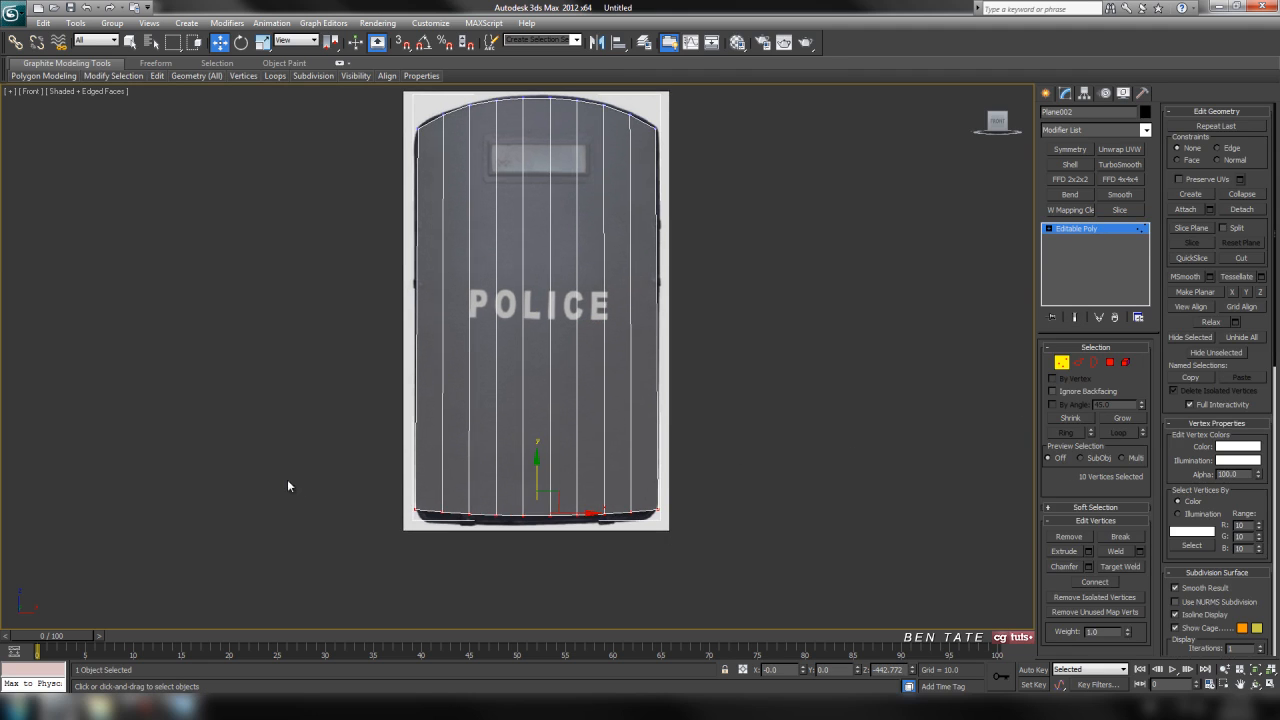
{"action": "scroll", "coordinate": [648, 437], "scroll_direction": "up", "scroll_amount": 5}
{"action": "middle_click_drag", "start_coordinate": [609, 530], "coordinate": [600, 381]}
{"action": "left_click_drag", "start_coordinate": [587, 409], "coordinate": [591, 434]}
{"action": "middle_click_drag", "start_coordinate": [702, 411], "coordinate": [693, 493]}
{"action": "middle_click_drag", "start_coordinate": [719, 368], "coordinate": [748, 338]}
{"action": "middle_click_drag", "start_coordinate": [832, 336], "coordinate": [825, 408]}
{"action": "scroll", "coordinate": [780, 345], "scroll_direction": "down", "scroll_amount": 6}
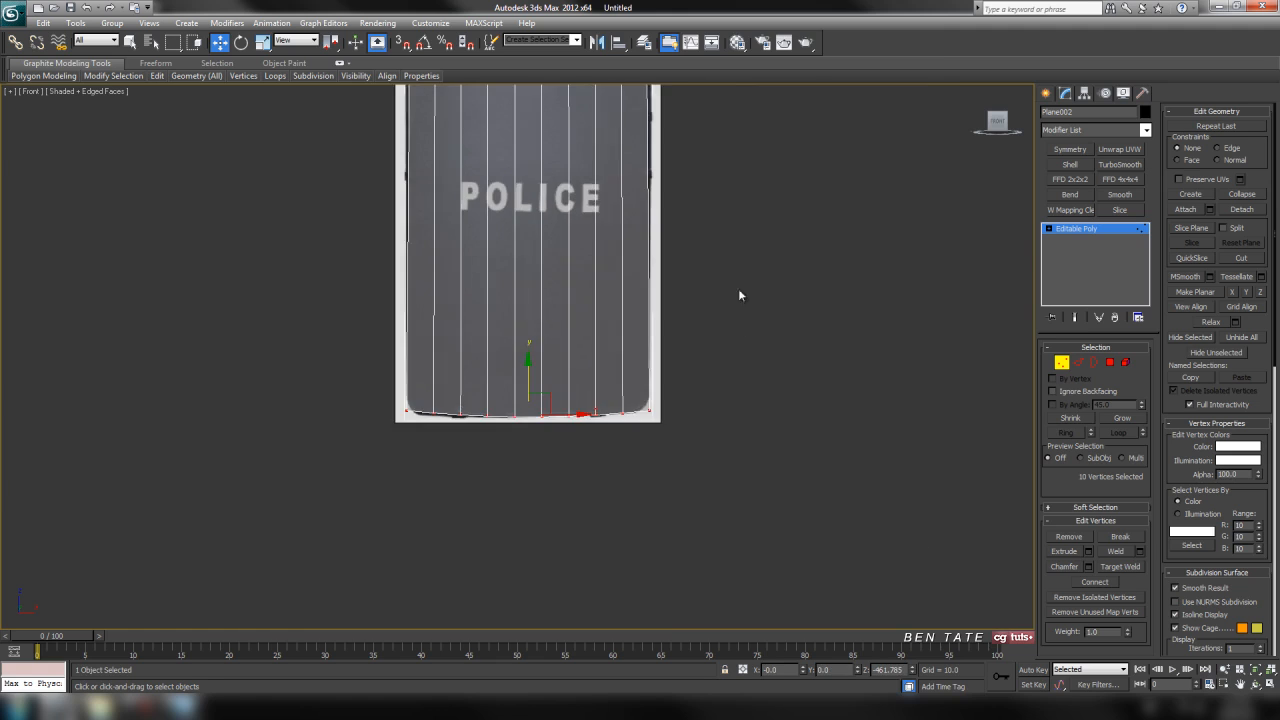
{"action": "middle_click_drag", "start_coordinate": [730, 290], "coordinate": [756, 448]}
{"action": "key", "text": "F3"}
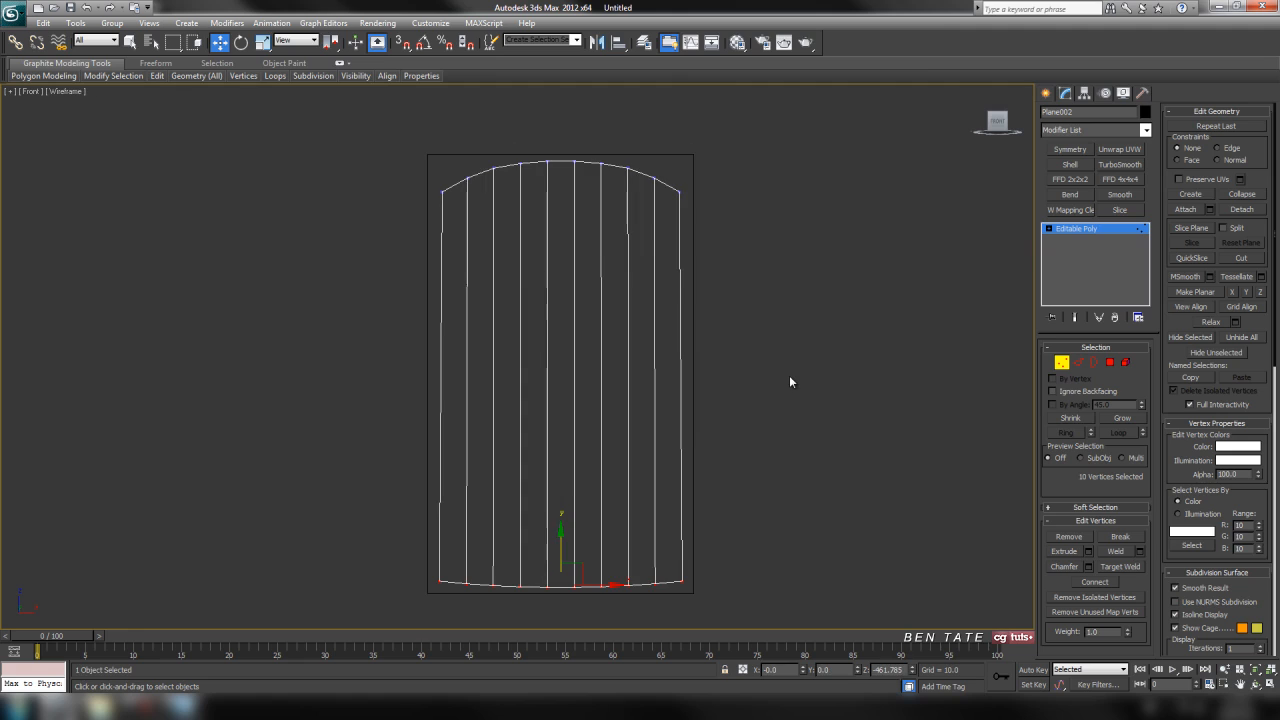
Scale the plane's ten top vertices wider horizontally so they line up with the bottom corners, and leave vertex editing.
{"action": "middle_click_drag", "start_coordinate": [789, 375], "coordinate": [808, 348]}
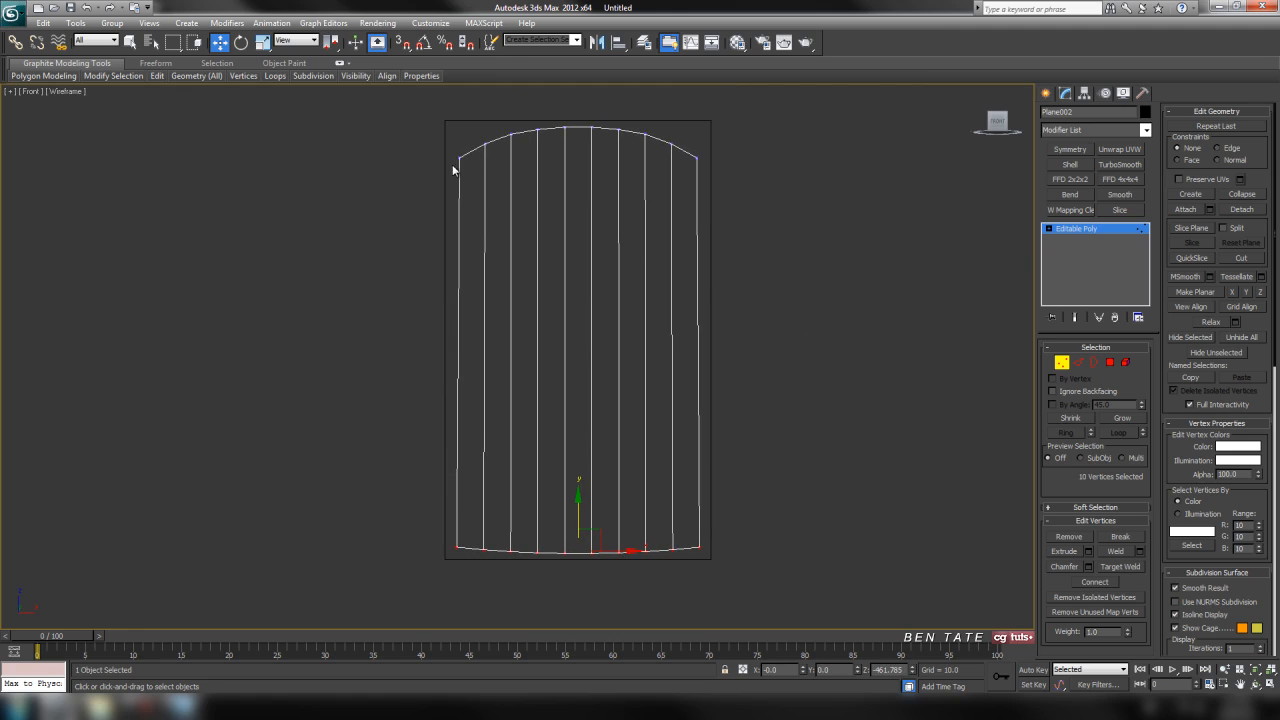
{"action": "middle_click_drag", "start_coordinate": [501, 166], "coordinate": [520, 201]}
{"action": "left_click_drag", "start_coordinate": [513, 169], "coordinate": [746, 253]}
{"action": "left_click", "coordinate": [262, 42]}
{"action": "mouse_move", "coordinate": [582, 192]}
{"action": "middle_mouse_down"}
{"action": "mouse_move", "coordinate": [563, 237]}
{"action": "mouse_move", "coordinate": [629, 240]}
{"action": "mouse_move", "coordinate": [603, 183]}
{"action": "middle_mouse_up"}
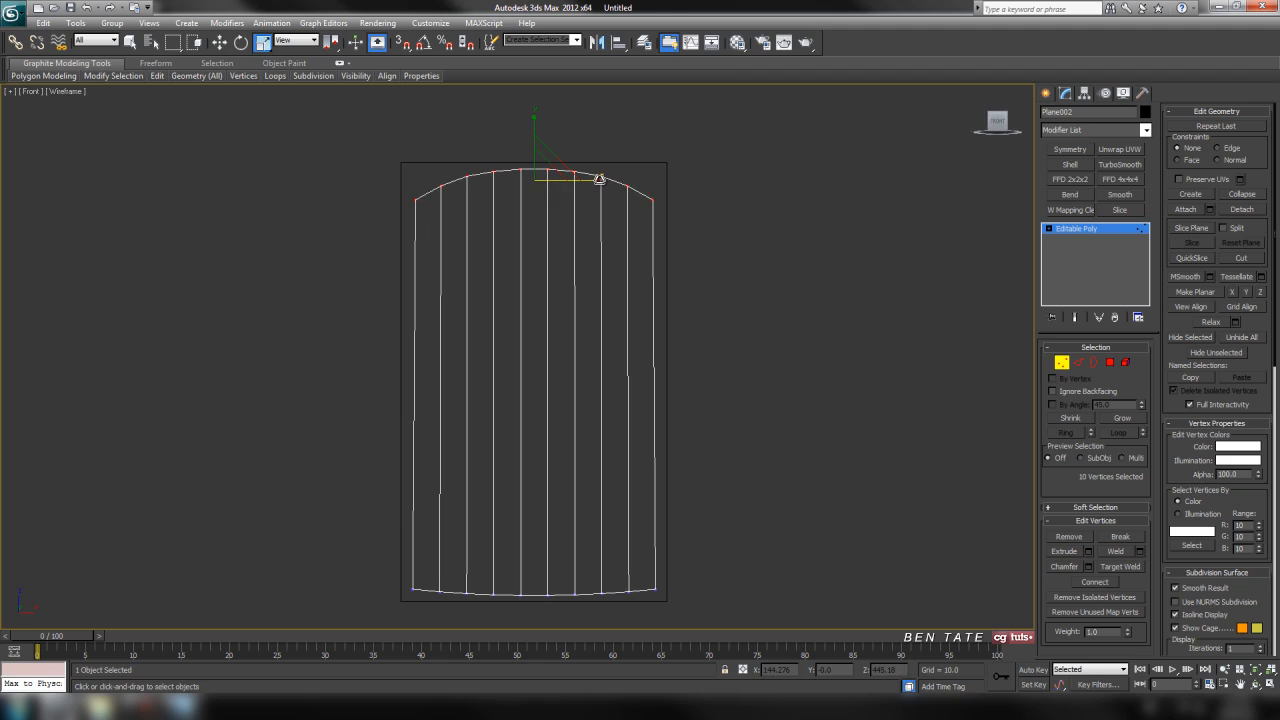
{"action": "left_click_drag", "start_coordinate": [599, 179], "coordinate": [601, 179]}
{"action": "middle_click_drag", "start_coordinate": [767, 444], "coordinate": [757, 401]}
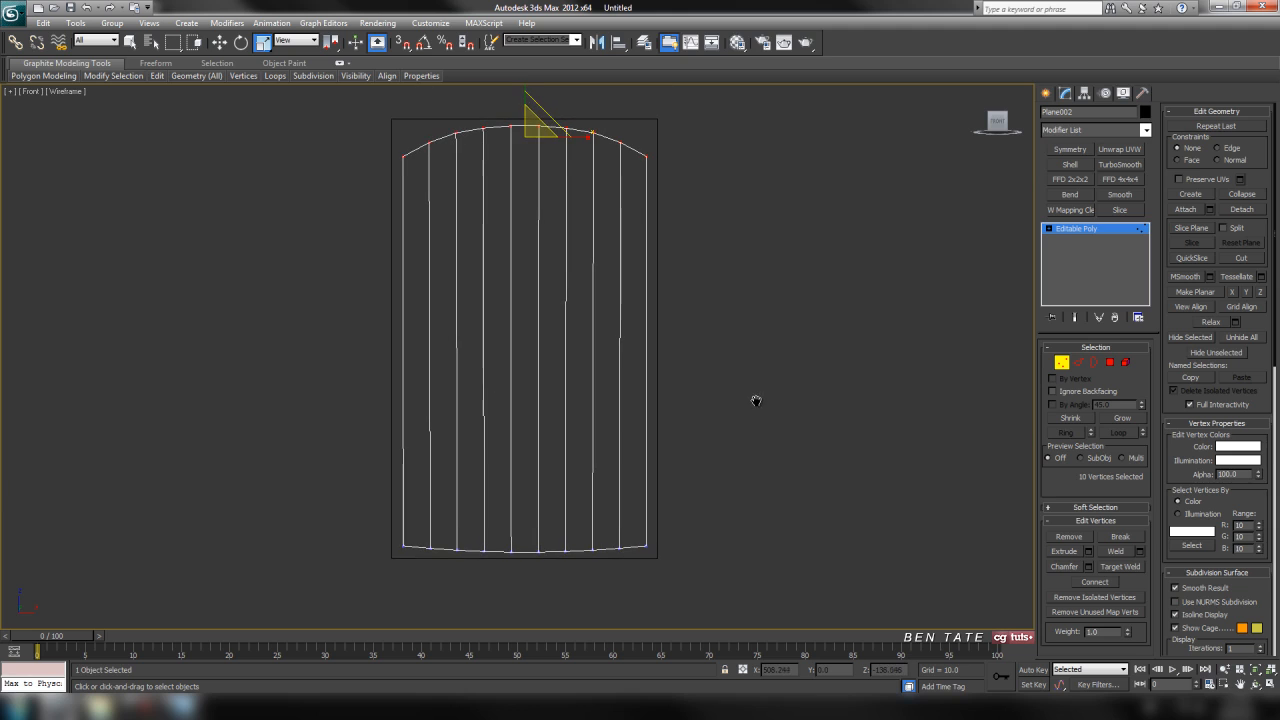
{"action": "left_click", "coordinate": [1062, 364]}
{"action": "middle_click_drag", "start_coordinate": [774, 339], "coordinate": [777, 366]}
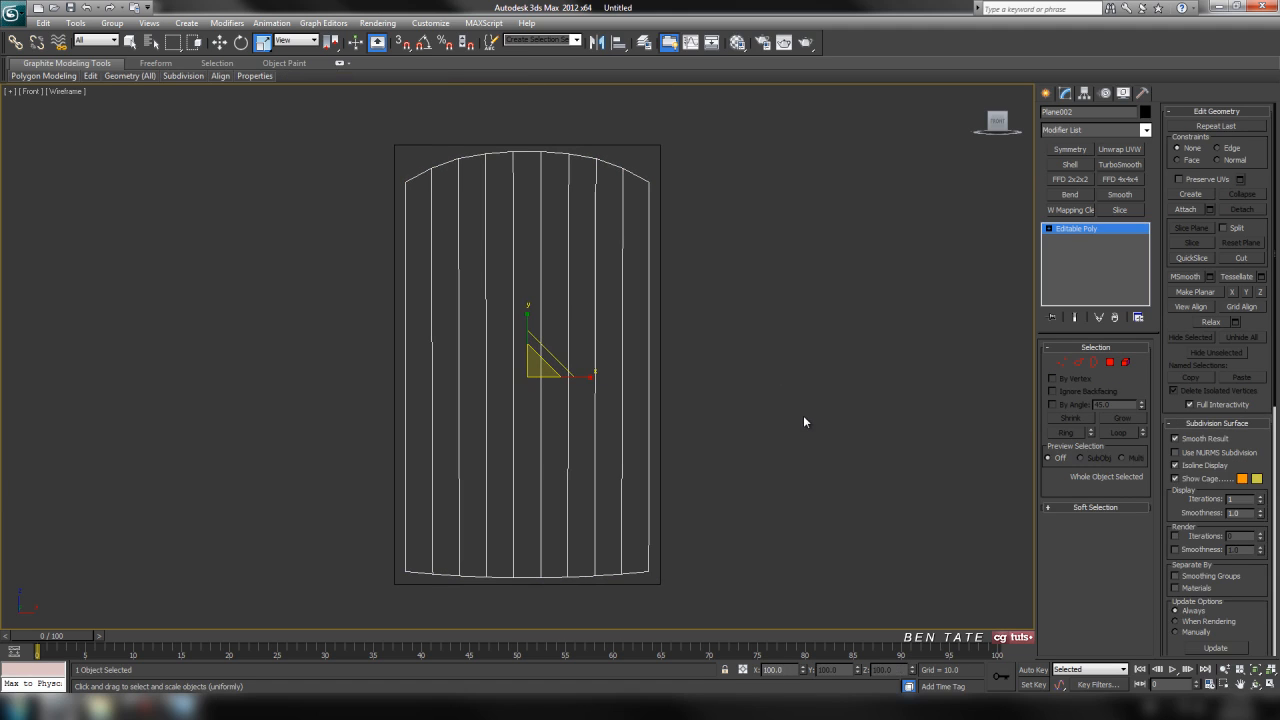
Restore shading in the front view and display the perspective view as Shaded with edged faces.
{"action": "key", "text": "F3"}
{"action": "key", "text": "alt+w"}
{"action": "left_click", "coordinate": [866, 471]}
{"action": "key", "text": "alt+w"}
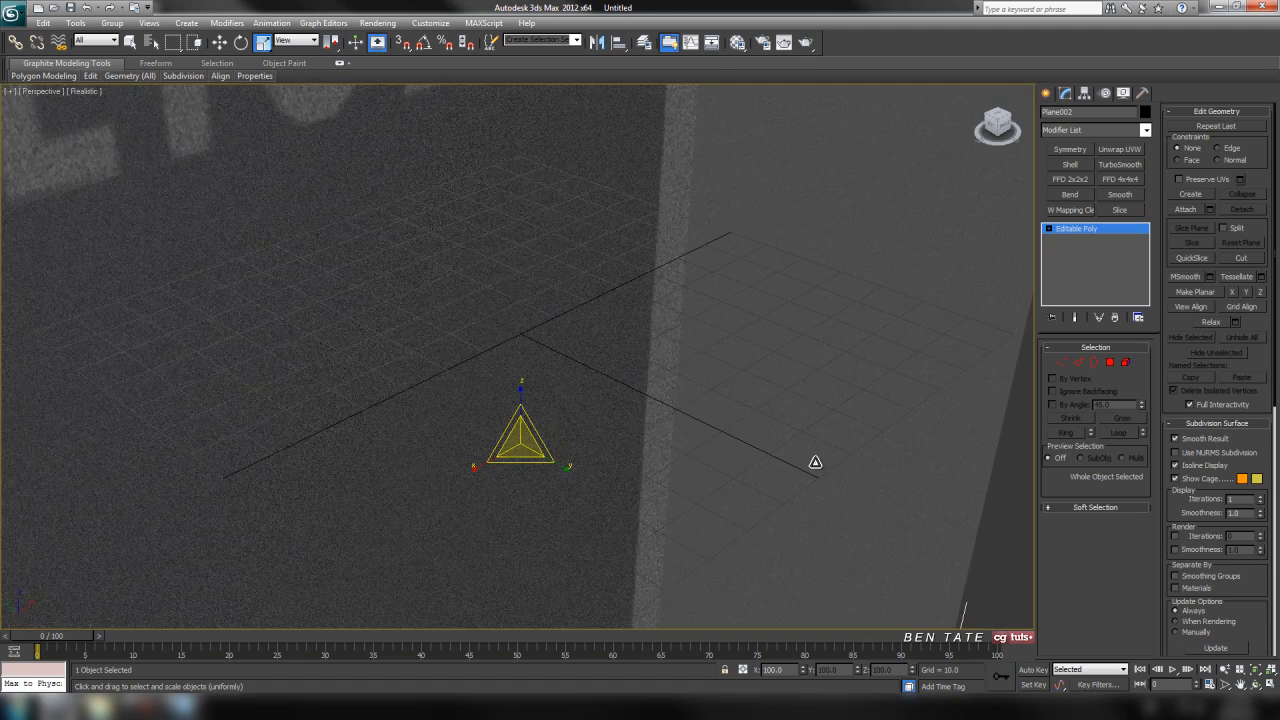
{"action": "scroll", "coordinate": [800, 450], "scroll_direction": "down", "scroll_amount": 8}
{"action": "scroll", "coordinate": [778, 441], "scroll_direction": "down", "scroll_amount": 6}
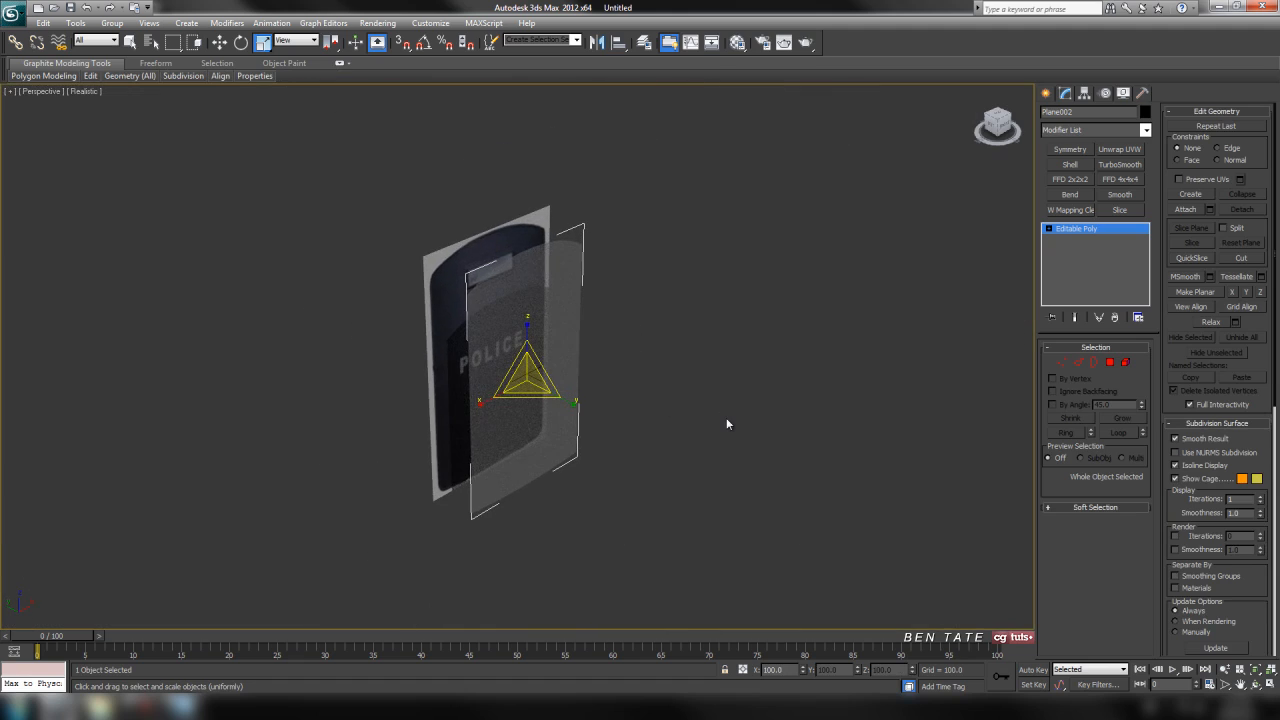
{"action": "middle_click_drag", "start_coordinate": [726, 424], "coordinate": [720, 370]}
{"action": "key", "text": "F4"}
{"action": "scroll", "coordinate": [718, 404], "scroll_direction": "up", "scroll_amount": 3}
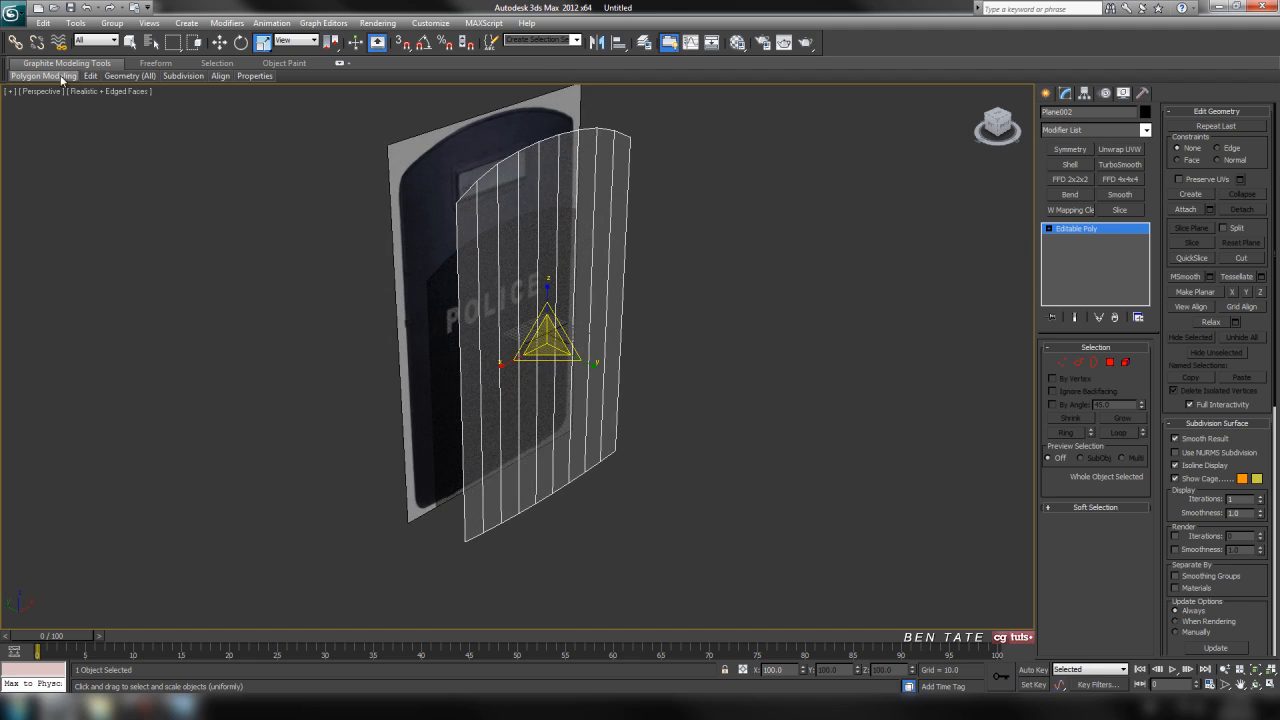
{"action": "mouse_move", "coordinate": [61, 79]}
{"action": "left_click", "coordinate": [100, 118]}
{"action": "left_click", "coordinate": [100, 91]}
{"action": "left_click", "coordinate": [120, 121]}
{"action": "mouse_move", "coordinate": [708, 357]}
{"action": "middle_mouse_down"}
{"action": "mouse_move", "coordinate": [717, 391]}
{"action": "mouse_move", "coordinate": [574, 380]}
{"action": "mouse_move", "coordinate": [740, 376]}
{"action": "mouse_move", "coordinate": [711, 346]}
{"action": "mouse_move", "coordinate": [707, 384]}
{"action": "middle_mouse_up"}
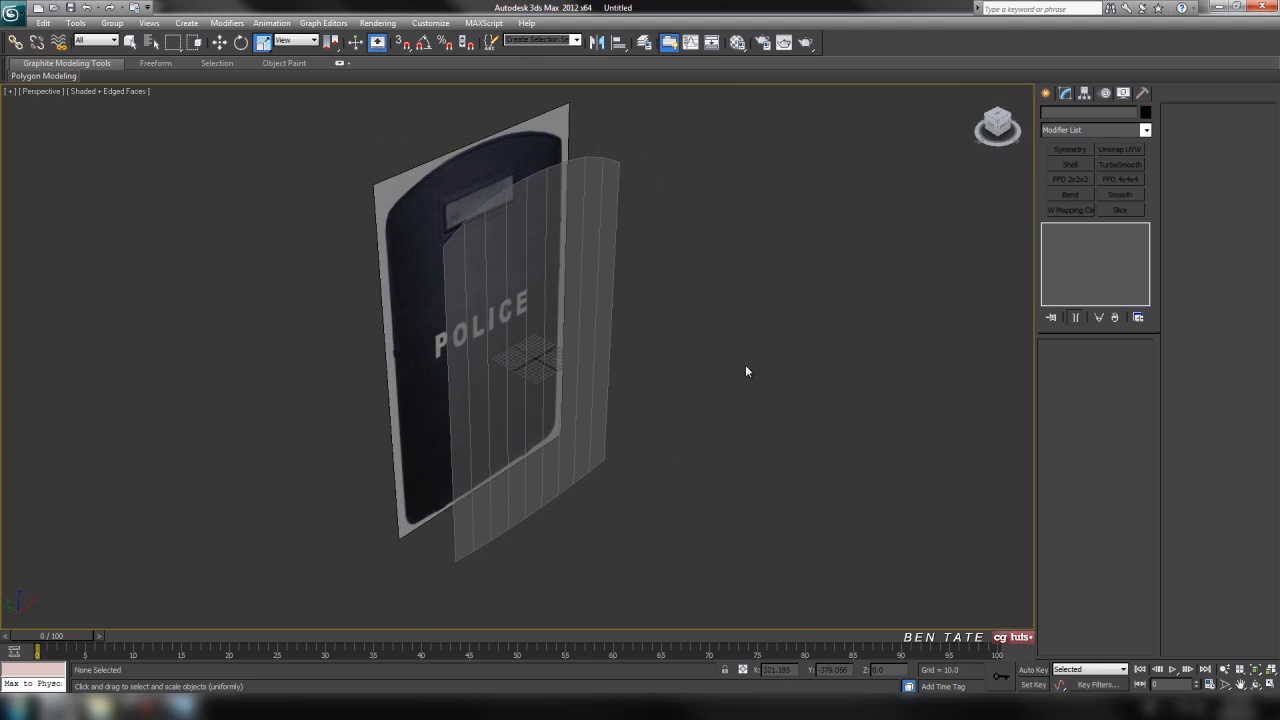
Select the shield plane and apply a Bend modifier to the whole object.
{"action": "key", "text": "alt+w"}
{"action": "left_click", "coordinate": [768, 471]}
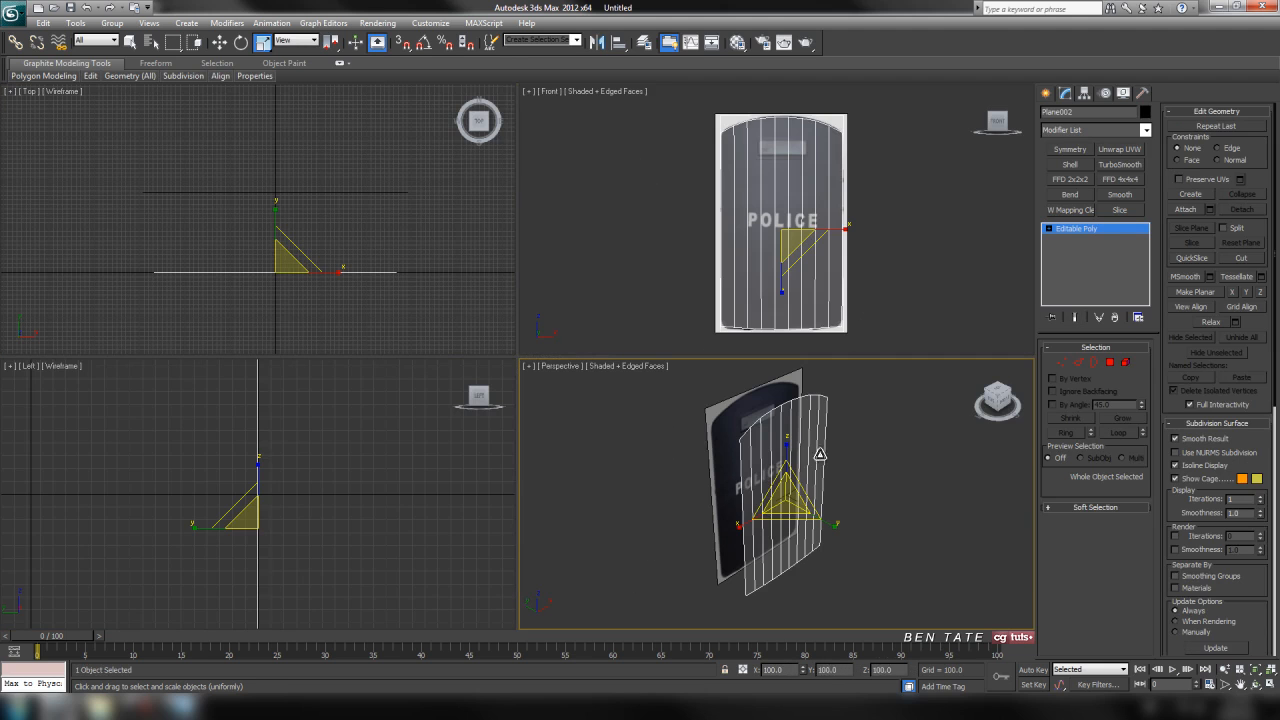
{"action": "right_click", "coordinate": [870, 270]}
{"action": "middle_click_drag", "start_coordinate": [895, 270], "coordinate": [892, 270]}
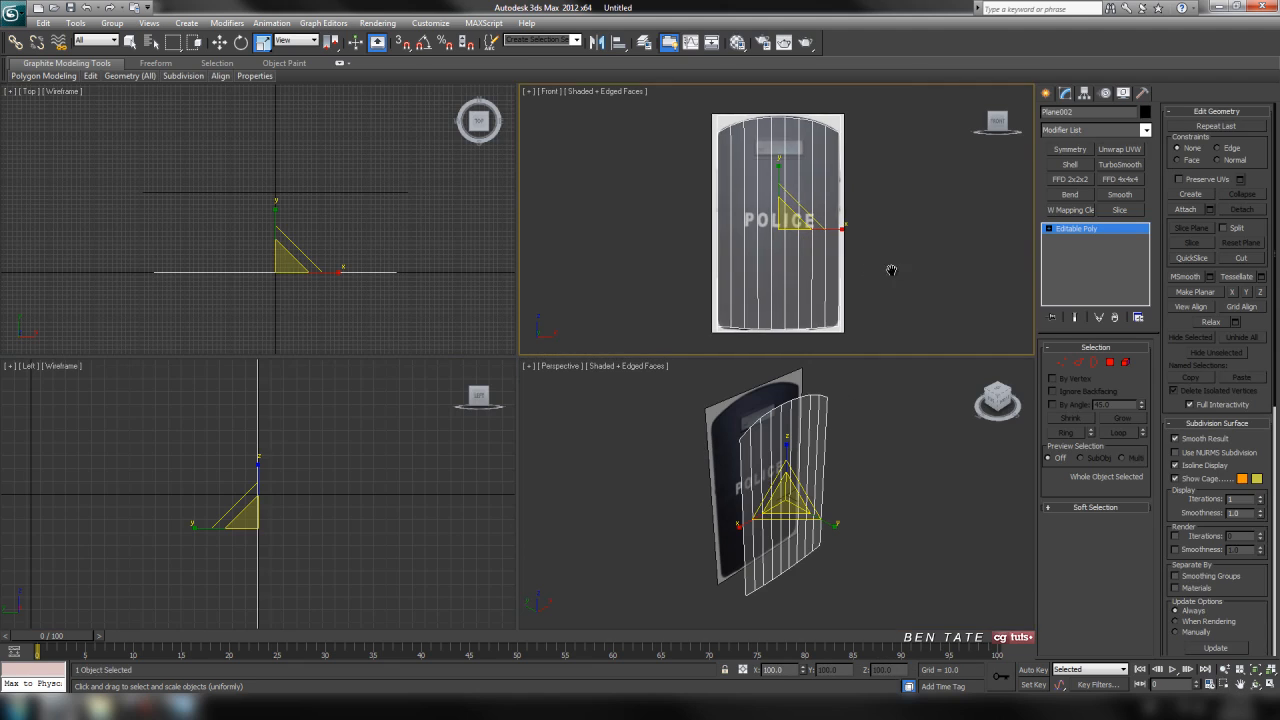
{"action": "key", "text": "alt+w"}
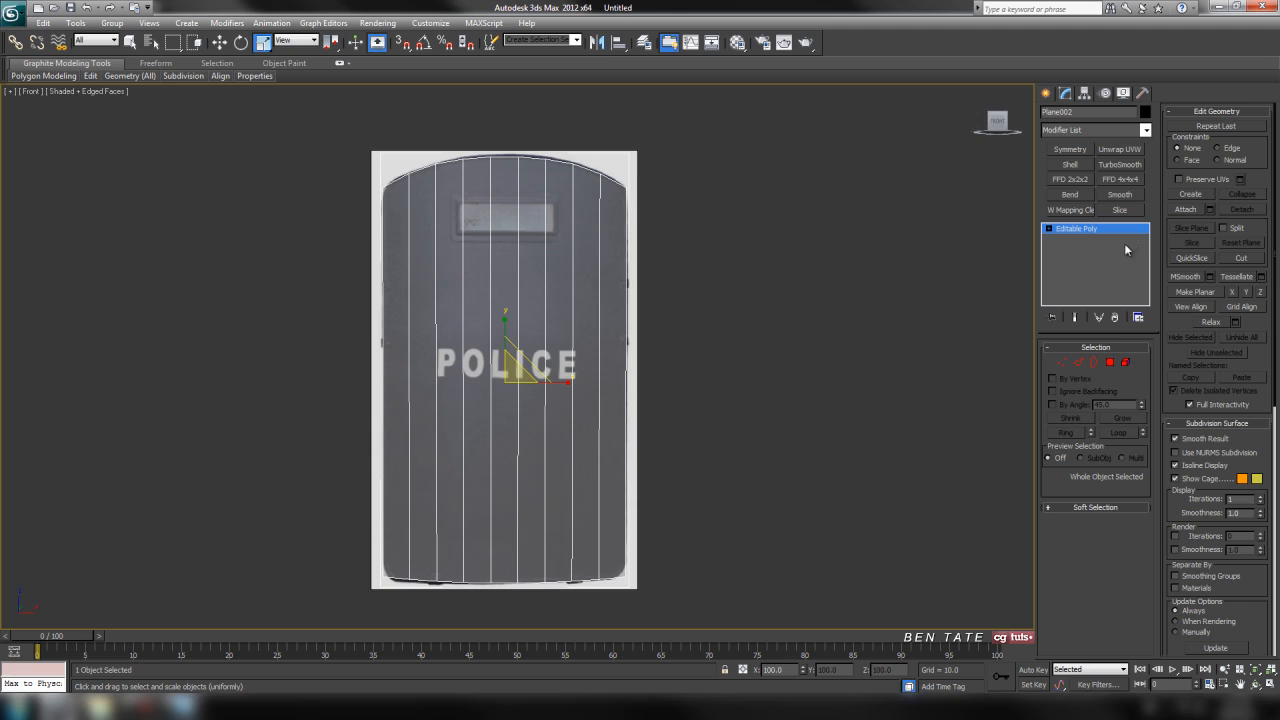
{"action": "left_click", "coordinate": [1146, 130]}
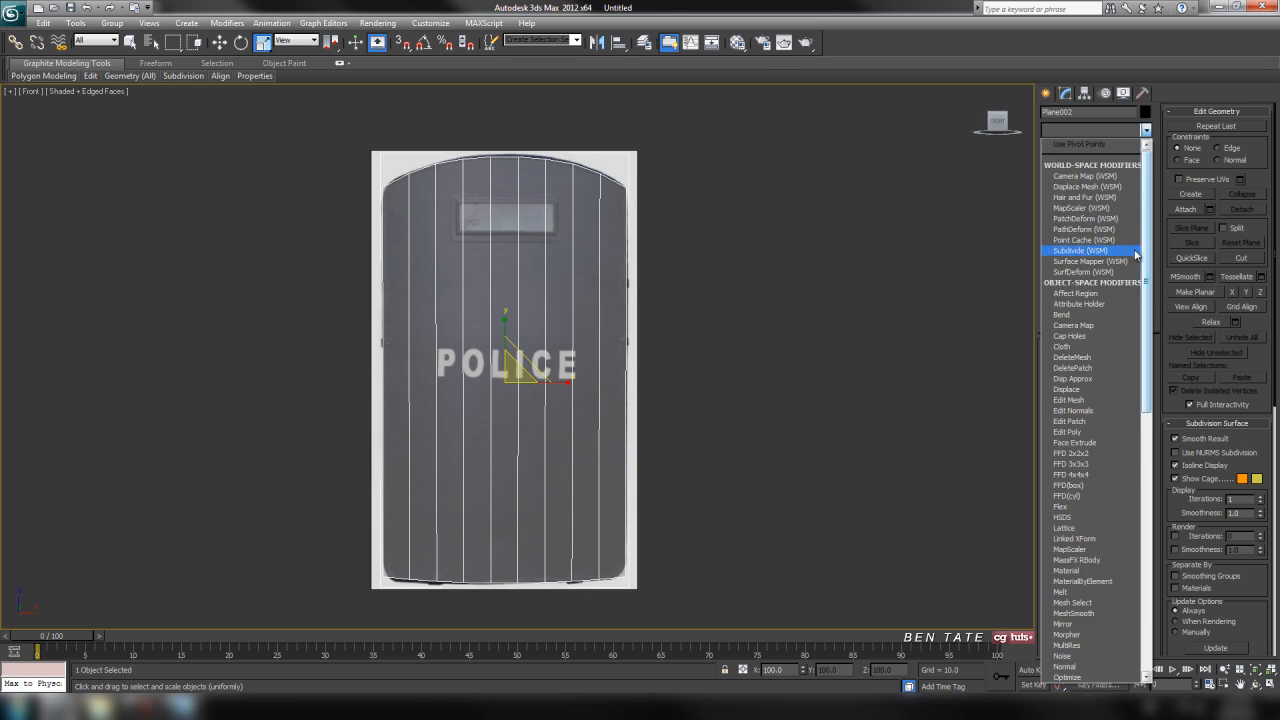
{"action": "left_click", "coordinate": [1127, 316]}
{"action": "middle_click_drag", "start_coordinate": [789, 262], "coordinate": [801, 268]}
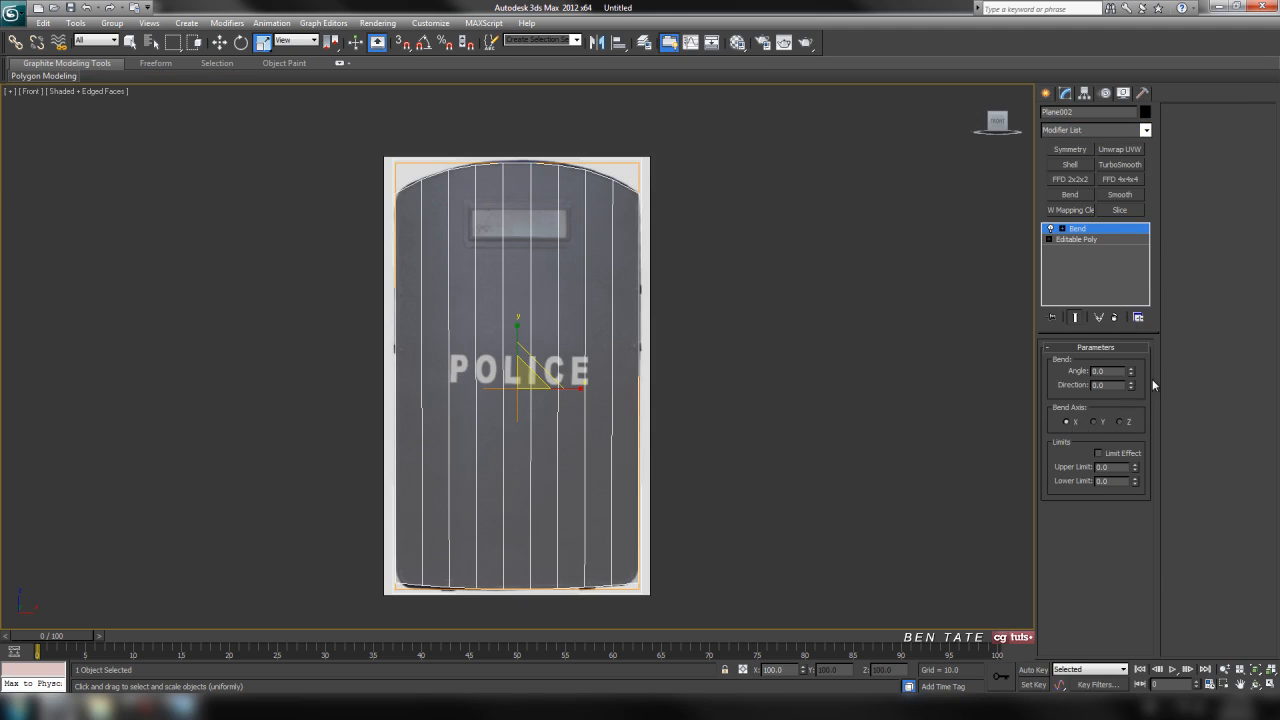
Try a Bend angle of 62 on the plane and inspect its curvature in the perspective view.
{"action": "left_click_drag", "start_coordinate": [1132, 374], "coordinate": [1119, 289]}
{"action": "key", "text": "alt+w"}
{"action": "middle_click", "coordinate": [963, 498]}
{"action": "key", "text": "alt+w"}
{"action": "middle_click_drag", "start_coordinate": [731, 340], "coordinate": [916, 409]}
{"action": "scroll", "coordinate": [745, 390], "scroll_direction": "up", "scroll_amount": 3}
{"action": "middle_click_drag", "start_coordinate": [676, 276], "coordinate": [747, 337]}
{"action": "scroll", "coordinate": [710, 370], "scroll_direction": "up", "scroll_amount": 3}
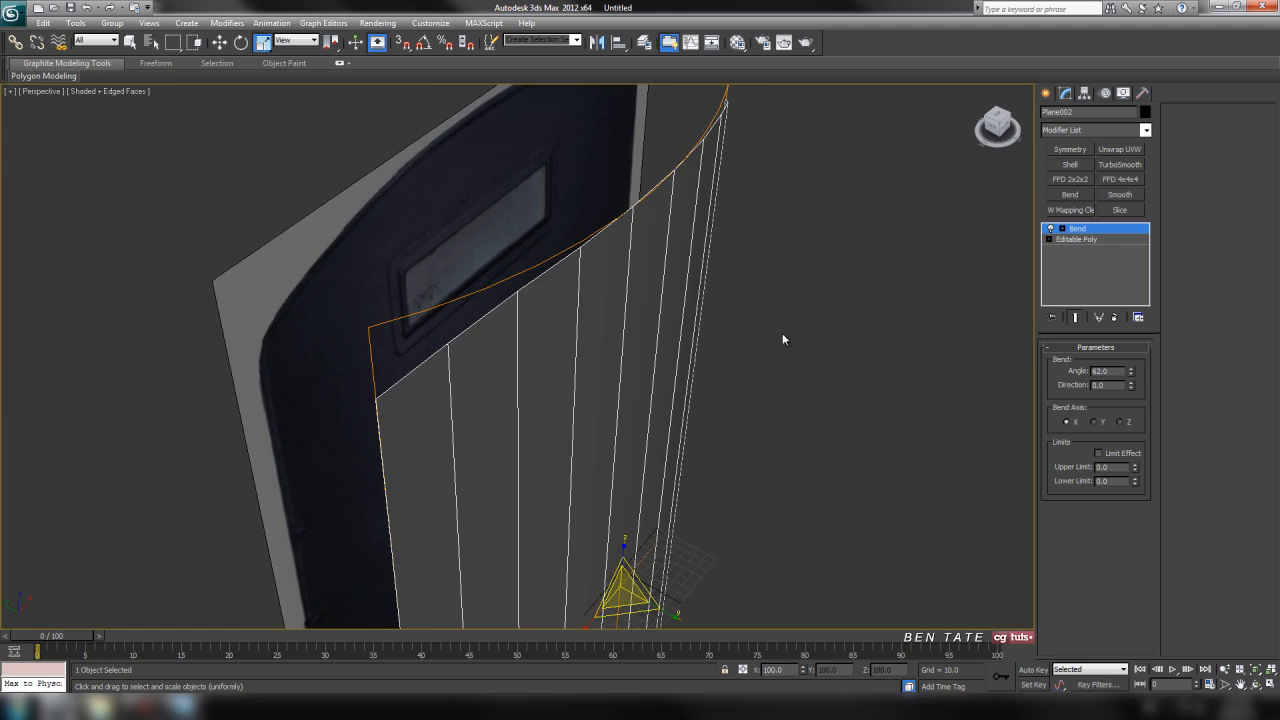
{"action": "middle_click_drag", "start_coordinate": [827, 347], "coordinate": [850, 356], "text": "alt"}
{"action": "scroll", "coordinate": [843, 352], "scroll_direction": "down", "scroll_amount": 4}
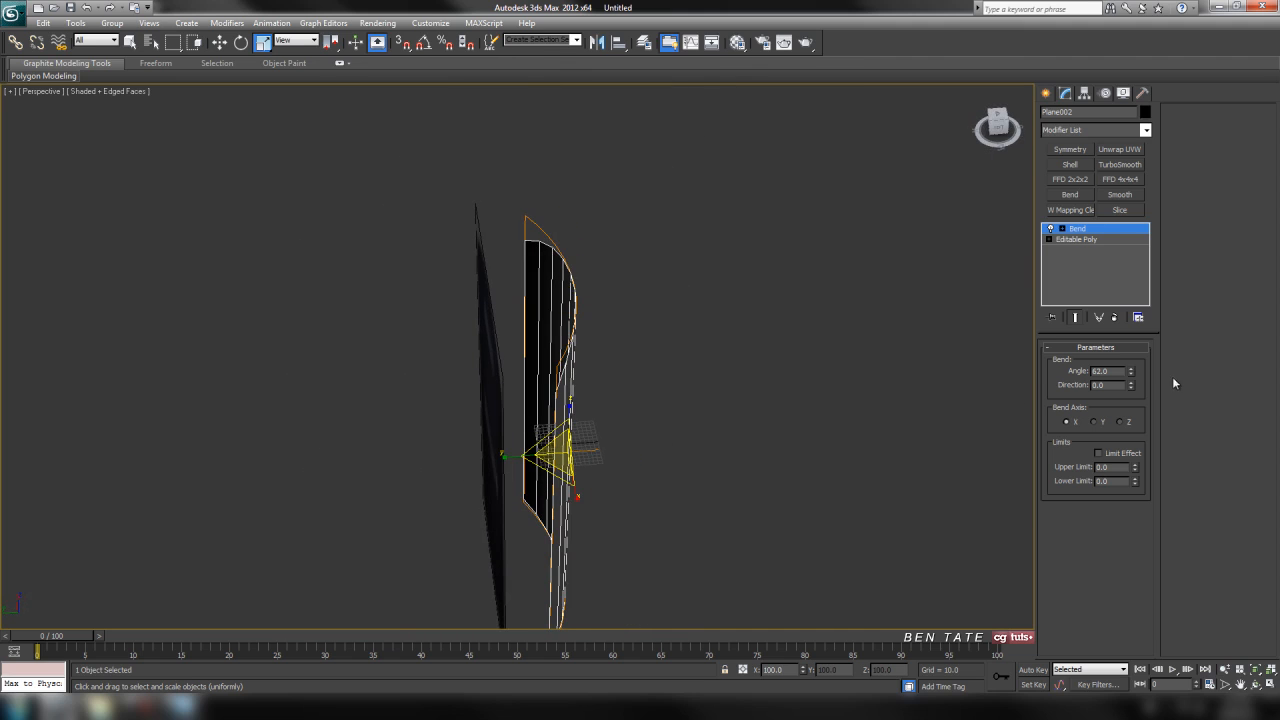
Set the plane's Bend angle to 35, judging the arc from the top view with the grid hidden.
{"action": "left_click_drag", "start_coordinate": [1131, 373], "coordinate": [1131, 393]}
{"action": "key", "text": "alt+w"}
{"action": "right_click", "coordinate": [478, 342]}
{"action": "key", "text": "alt+w"}
{"action": "middle_click_drag", "start_coordinate": [479, 341], "coordinate": [468, 319]}
{"action": "left_click_drag", "start_coordinate": [1132, 377], "coordinate": [1137, 384]}
{"action": "key", "text": "g"}
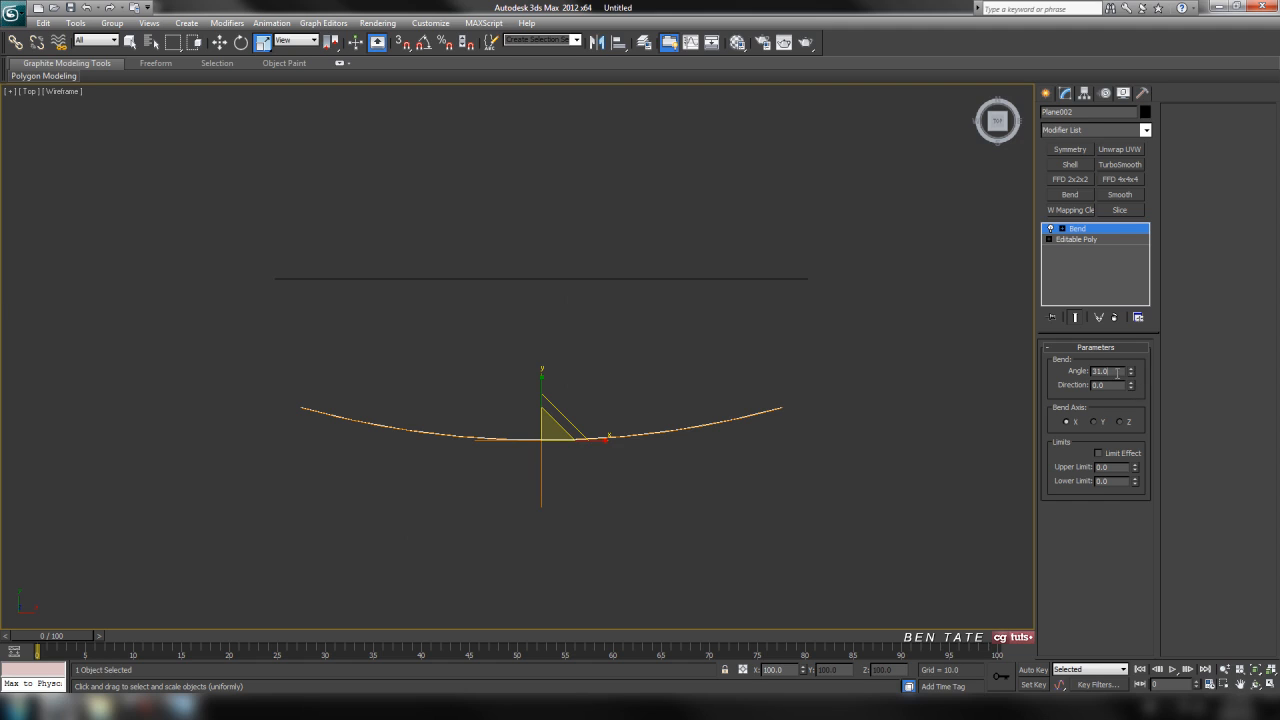
{"action": "type", "text": "5"}
{"action": "key", "text": "Return"}
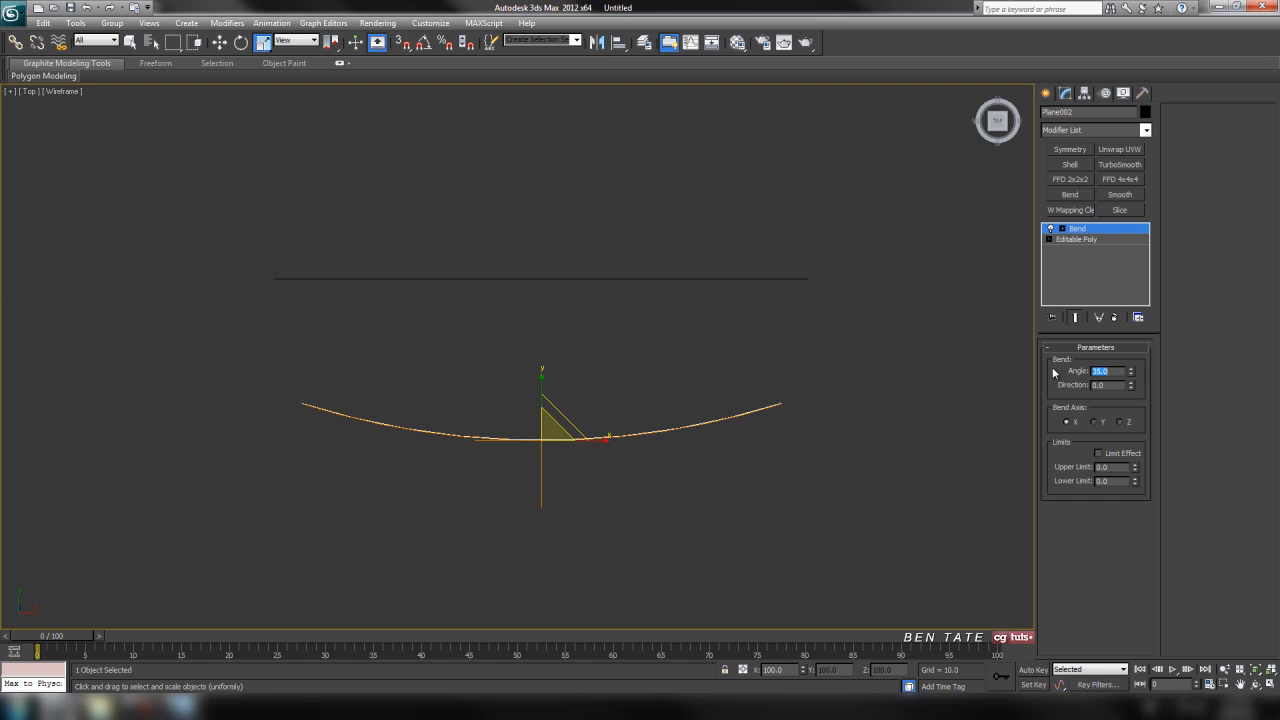
Try a Bend angle of 38 and compare the curve in the perspective and top views.
{"action": "middle_click_drag", "start_coordinate": [846, 405], "coordinate": [816, 377]}
{"action": "key", "text": "alt+w"}
{"action": "middle_click", "coordinate": [888, 504]}
{"action": "key", "text": "alt+w"}
{"action": "middle_click_drag", "start_coordinate": [841, 502], "coordinate": [770, 468], "text": "alt"}
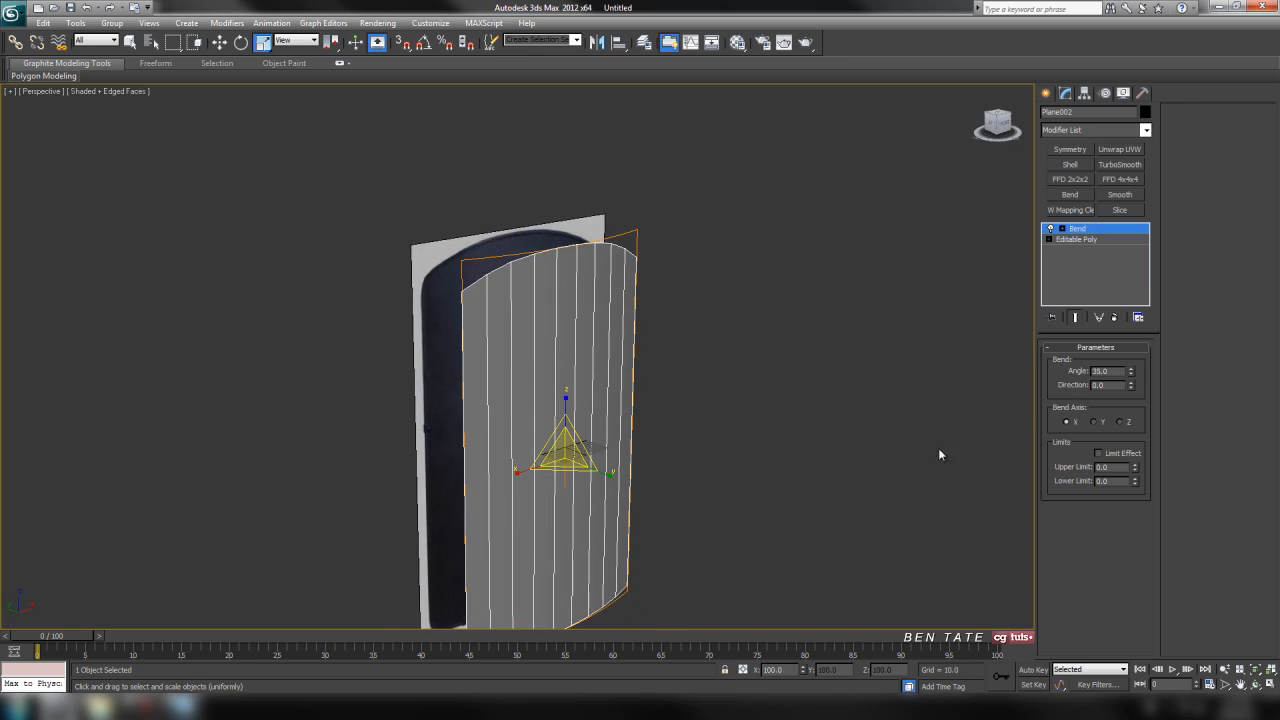
{"action": "left_click_drag", "start_coordinate": [1131, 375], "coordinate": [1119, 371]}
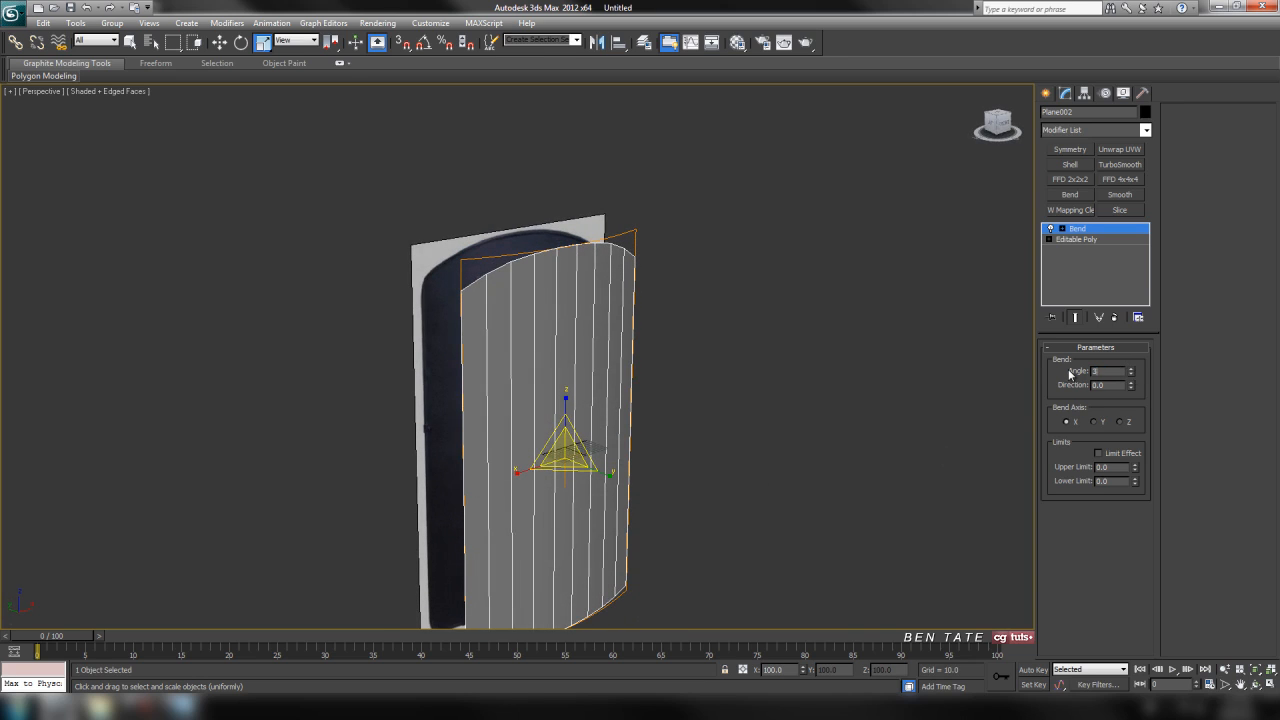
{"action": "middle_click_drag", "start_coordinate": [782, 351], "coordinate": [779, 342]}
{"action": "key", "text": "alt+w"}
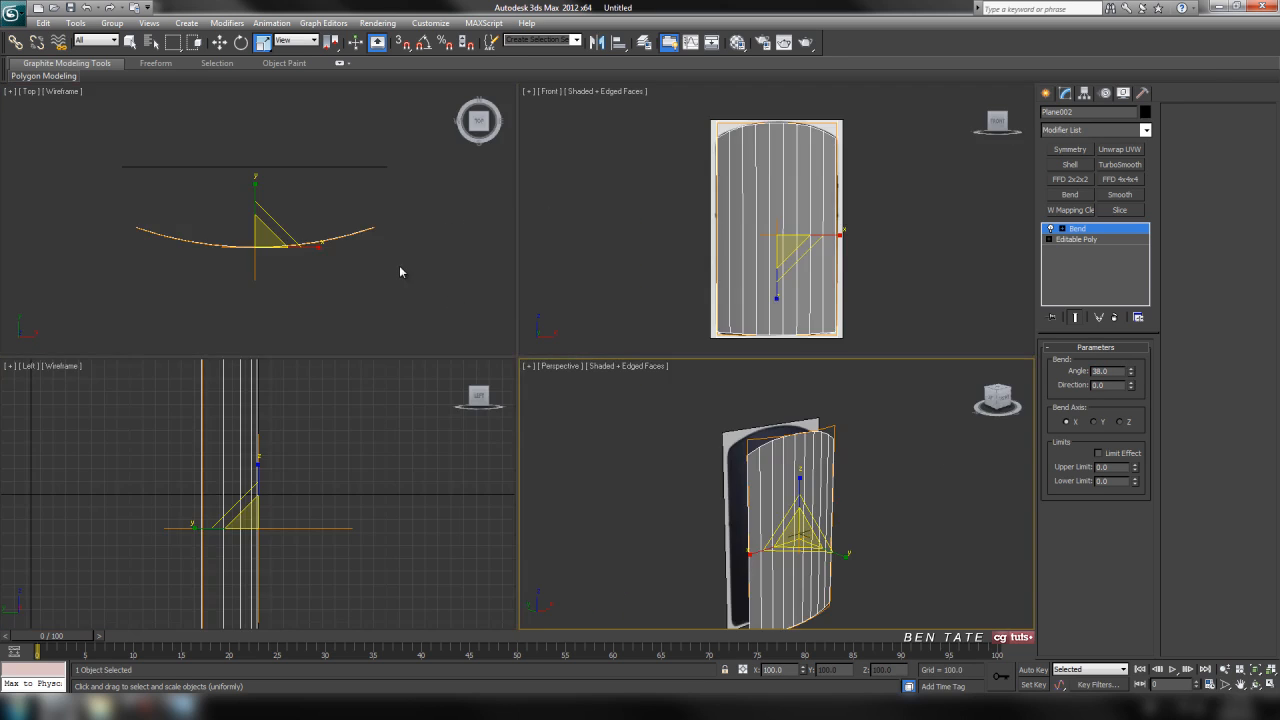
{"action": "middle_click", "coordinate": [400, 266]}
{"action": "key", "text": "alt+w"}
{"action": "middle_click_drag", "start_coordinate": [558, 317], "coordinate": [589, 335]}
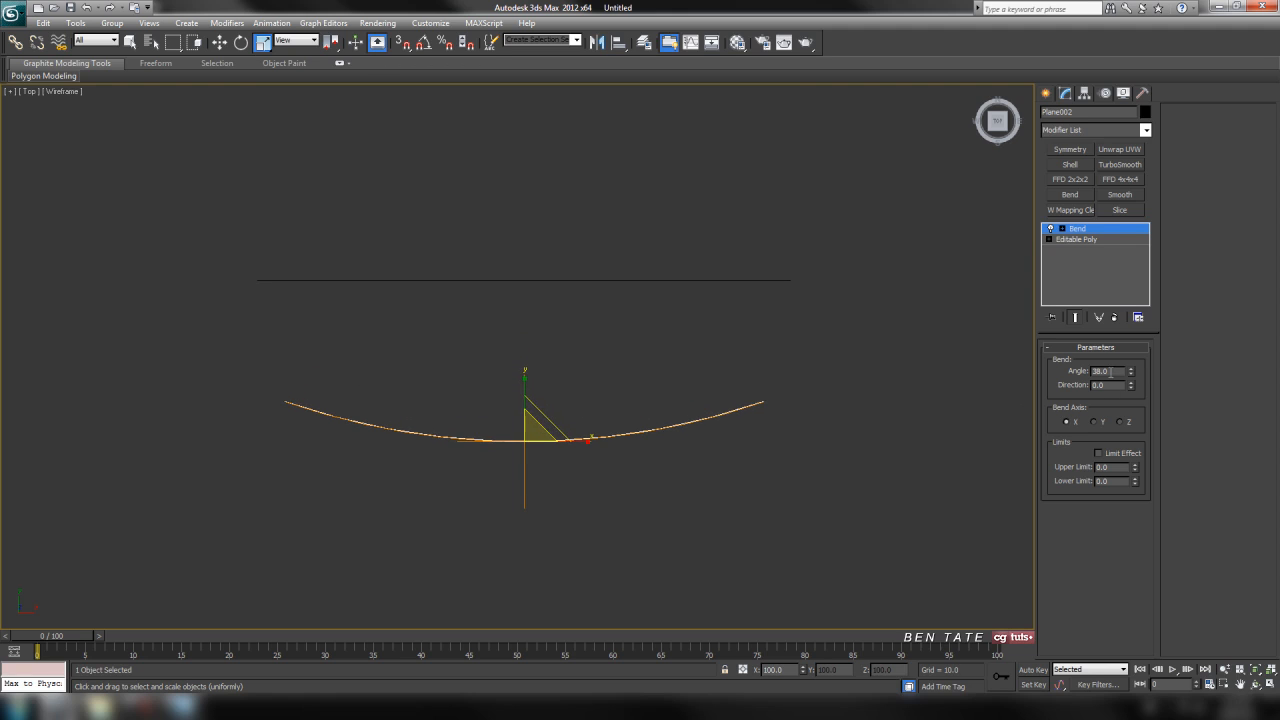
Set the Bend angle back to 35 and check the curved plane in perspective.
{"action": "type", "text": "35"}
{"action": "key", "text": "Return"}
{"action": "key", "text": "alt+w"}
{"action": "key", "text": "alt+w"}
{"action": "middle_click_drag", "start_coordinate": [803, 443], "coordinate": [744, 378], "text": "alt"}
{"action": "scroll", "coordinate": [740, 322], "scroll_direction": "up", "scroll_amount": 3}
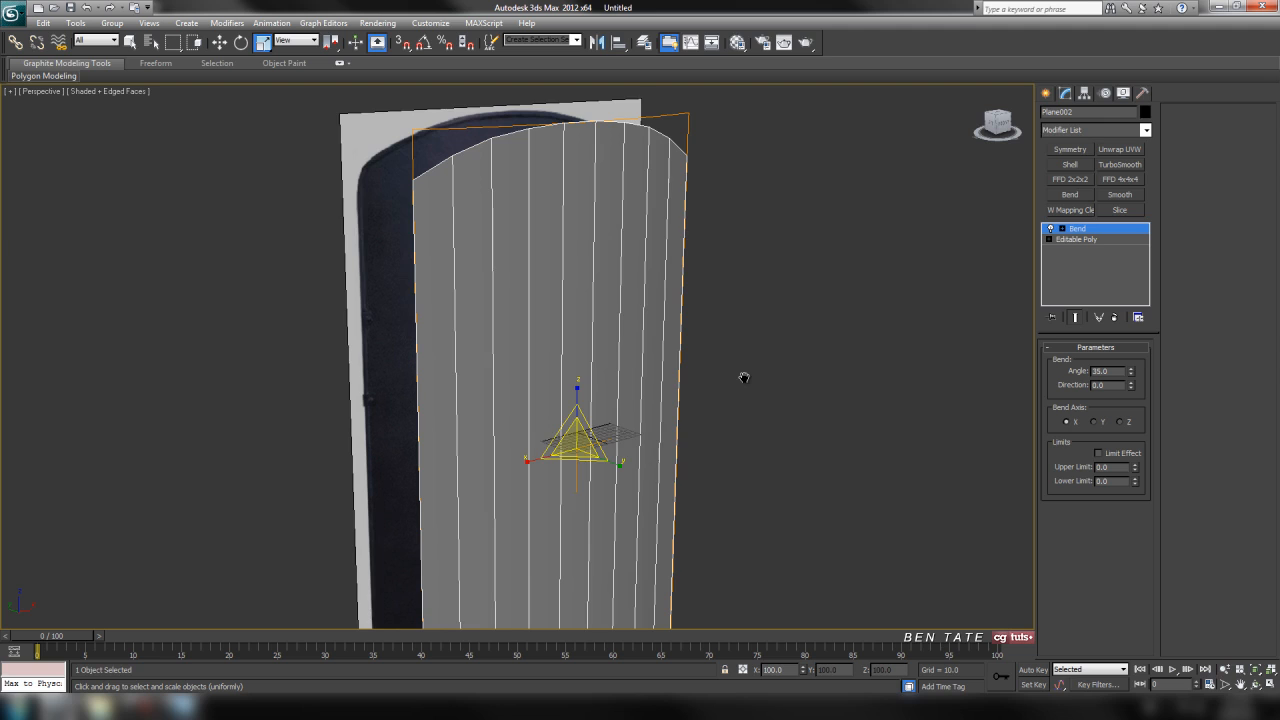
Convert the bent shield plane to an editable poly.
{"action": "right_click", "coordinate": [652, 306]}
{"action": "mouse_move", "coordinate": [731, 434]}
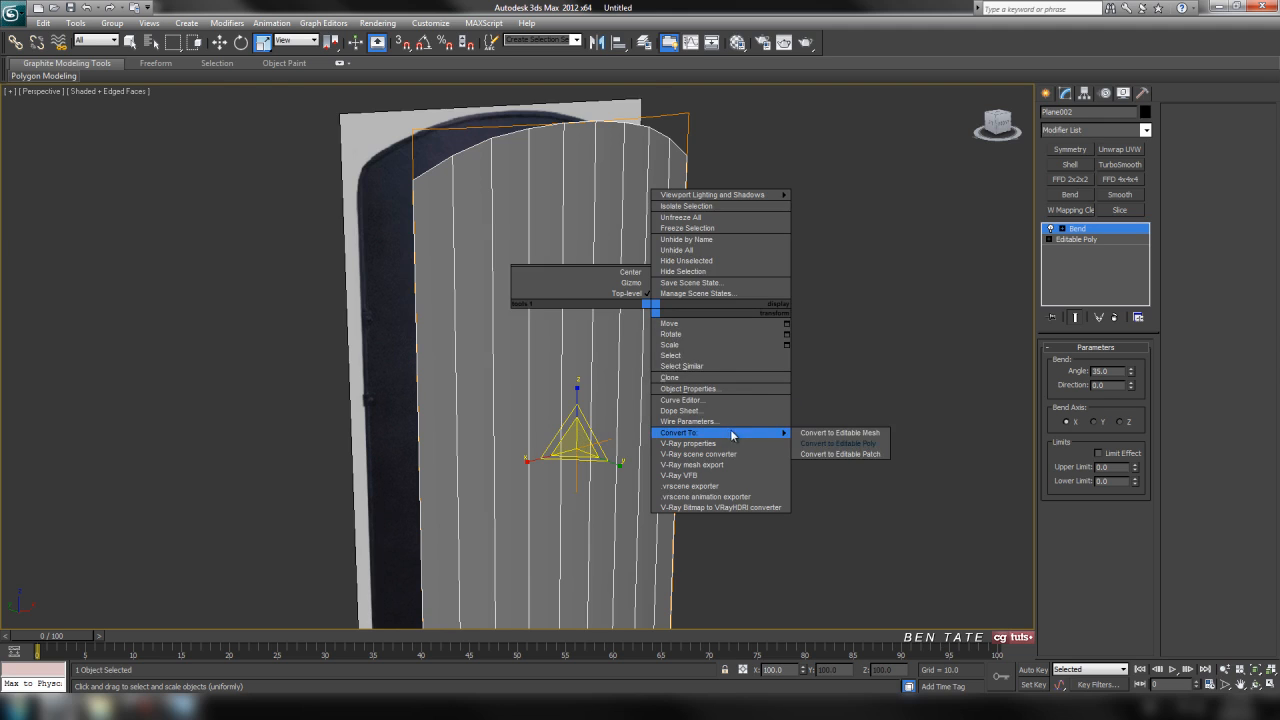
{"action": "left_click", "coordinate": [828, 444]}
{"action": "scroll", "coordinate": [834, 363], "scroll_direction": "down", "scroll_amount": 3}
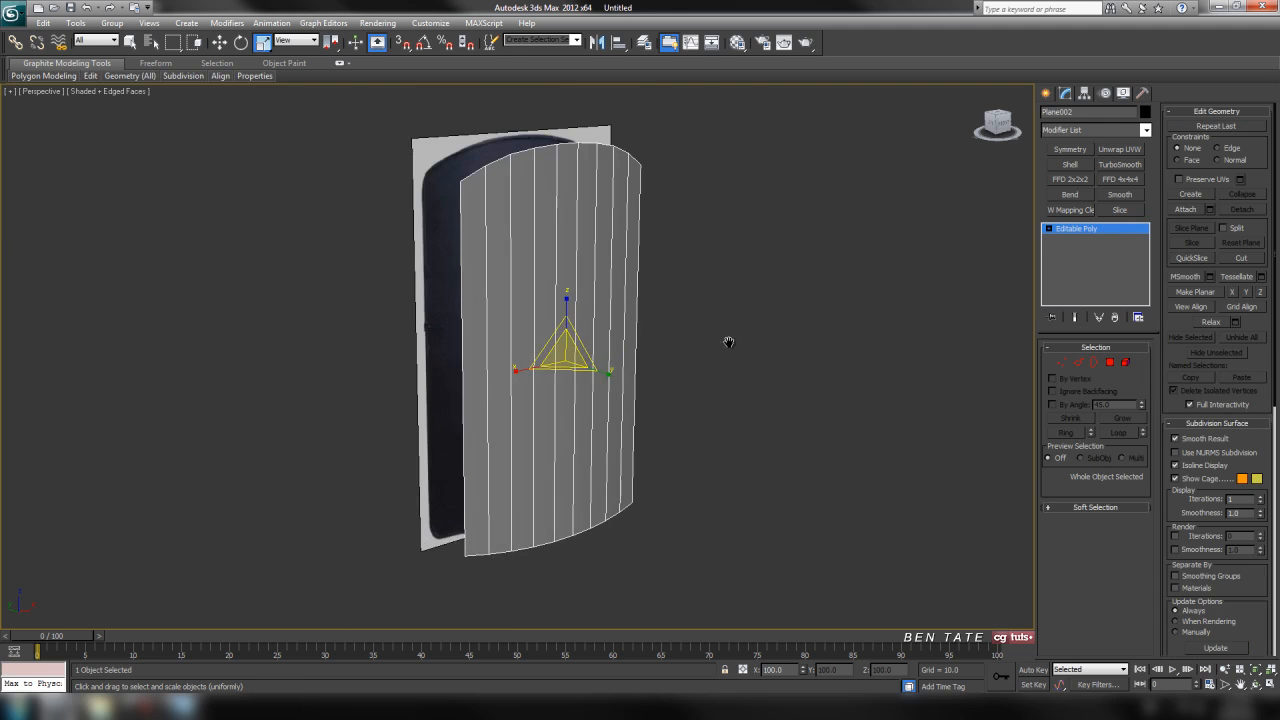
Examine the curved plane against the reference shield's outline and viewing window in the front view.
{"action": "middle_click_drag", "start_coordinate": [729, 342], "coordinate": [723, 370]}
{"action": "key", "text": "alt+w"}
{"action": "middle_click", "coordinate": [831, 226]}
{"action": "key", "text": "alt+w"}
{"action": "middle_click_drag", "start_coordinate": [880, 320], "coordinate": [851, 300]}
{"action": "scroll", "coordinate": [847, 286], "scroll_direction": "down", "scroll_amount": 3}
{"action": "scroll", "coordinate": [745, 290], "scroll_direction": "up", "scroll_amount": 3}
{"action": "middle_click_drag", "start_coordinate": [727, 260], "coordinate": [778, 279]}
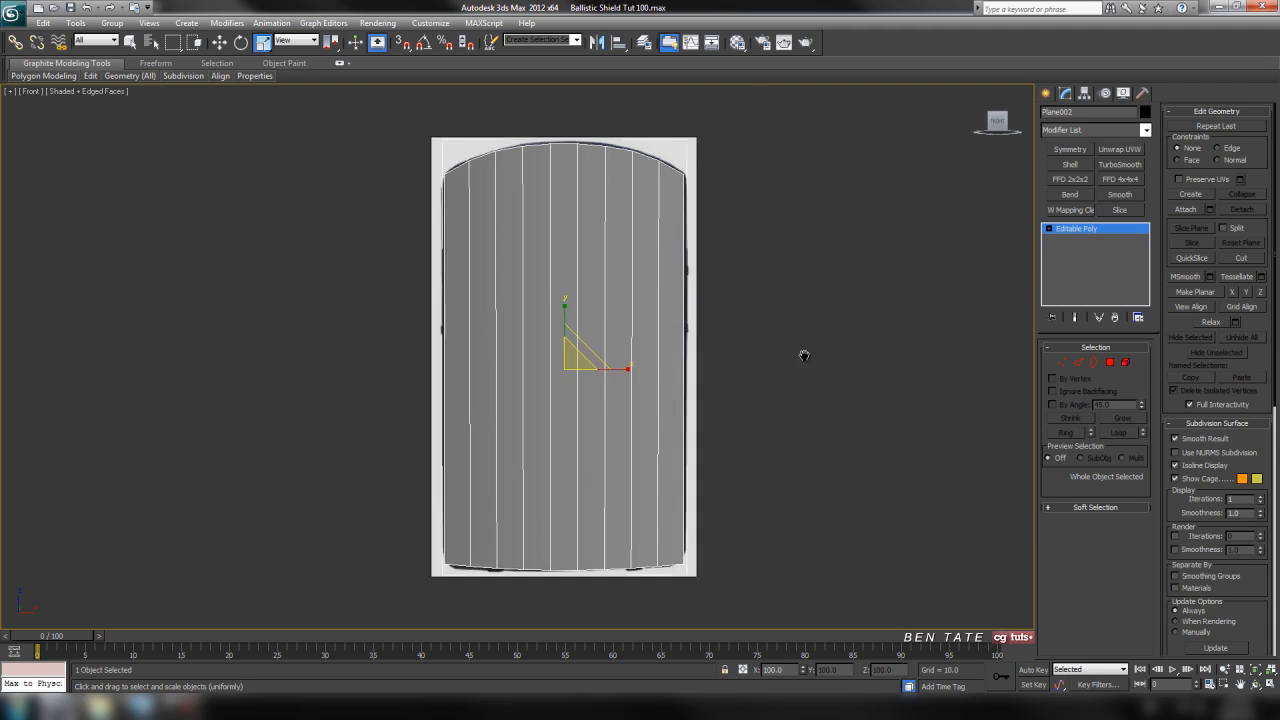
{"action": "middle_click_drag", "start_coordinate": [803, 354], "coordinate": [833, 348]}
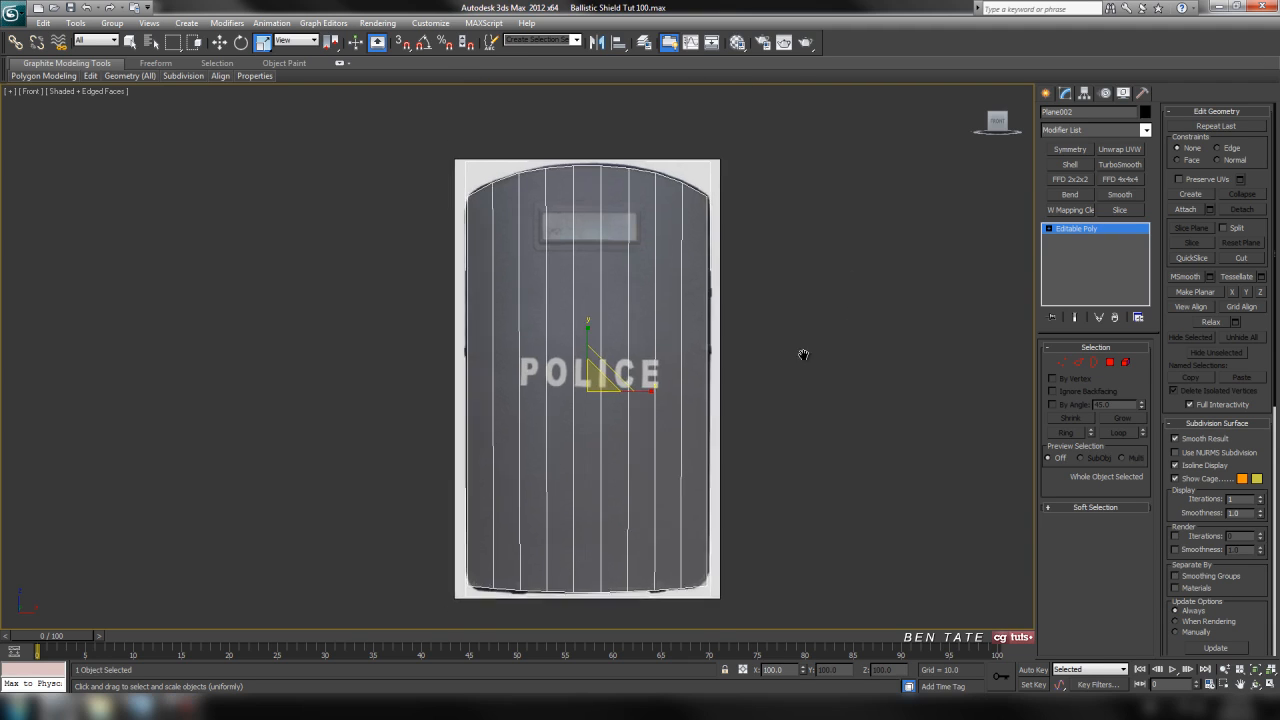
{"action": "scroll", "coordinate": [731, 289], "scroll_direction": "up", "scroll_amount": 8}
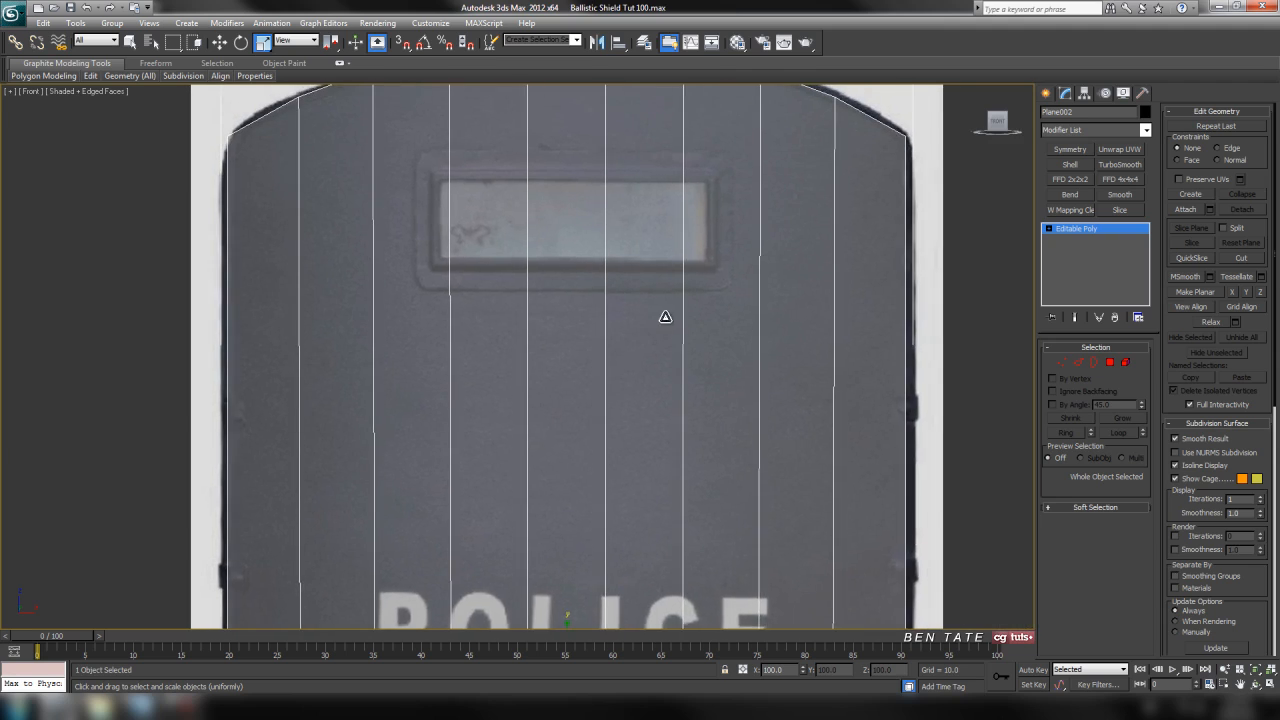
{"action": "middle_click_drag", "start_coordinate": [665, 317], "coordinate": [669, 353]}
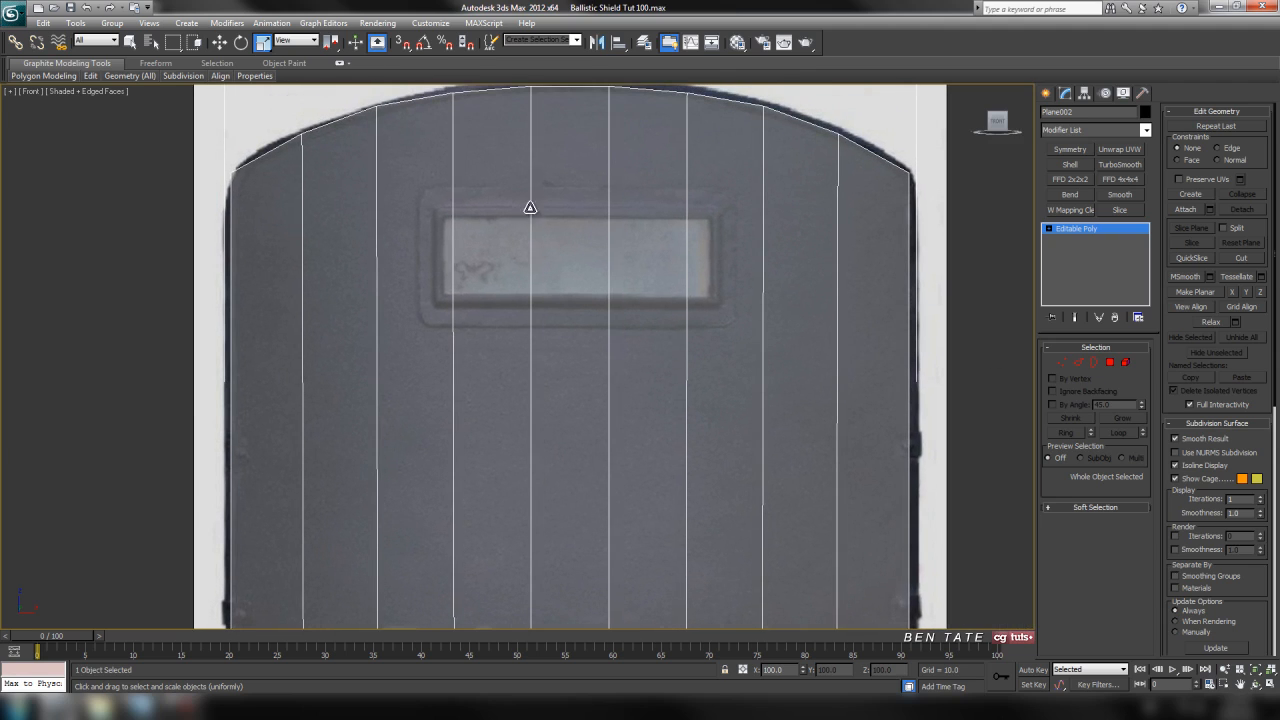
Select the plane's ten vertical edges and connect them with 1 segment, pinch 0 and slide -62, just below the viewing window.
{"action": "left_click", "coordinate": [1078, 364]}
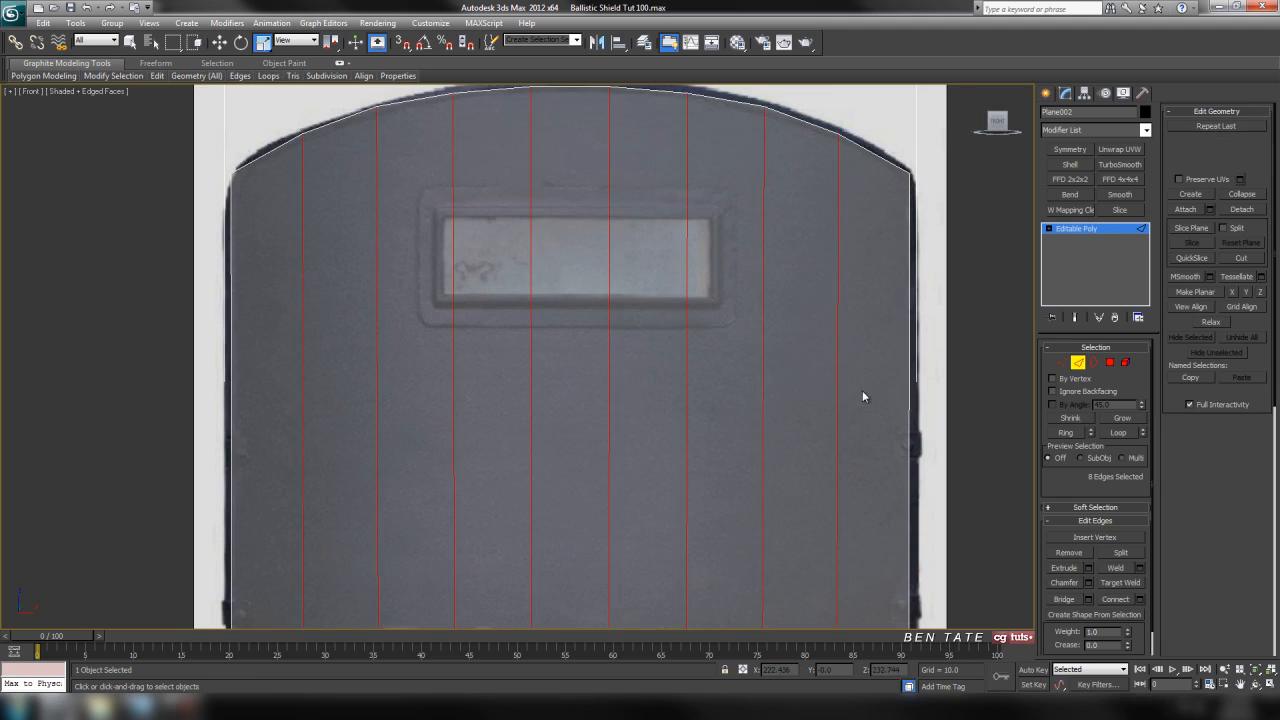
{"action": "middle_click_drag", "start_coordinate": [806, 367], "coordinate": [796, 367]}
{"action": "left_click_drag", "start_coordinate": [822, 354], "coordinate": [967, 367]}
{"action": "middle_click_drag", "start_coordinate": [936, 330], "coordinate": [926, 358]}
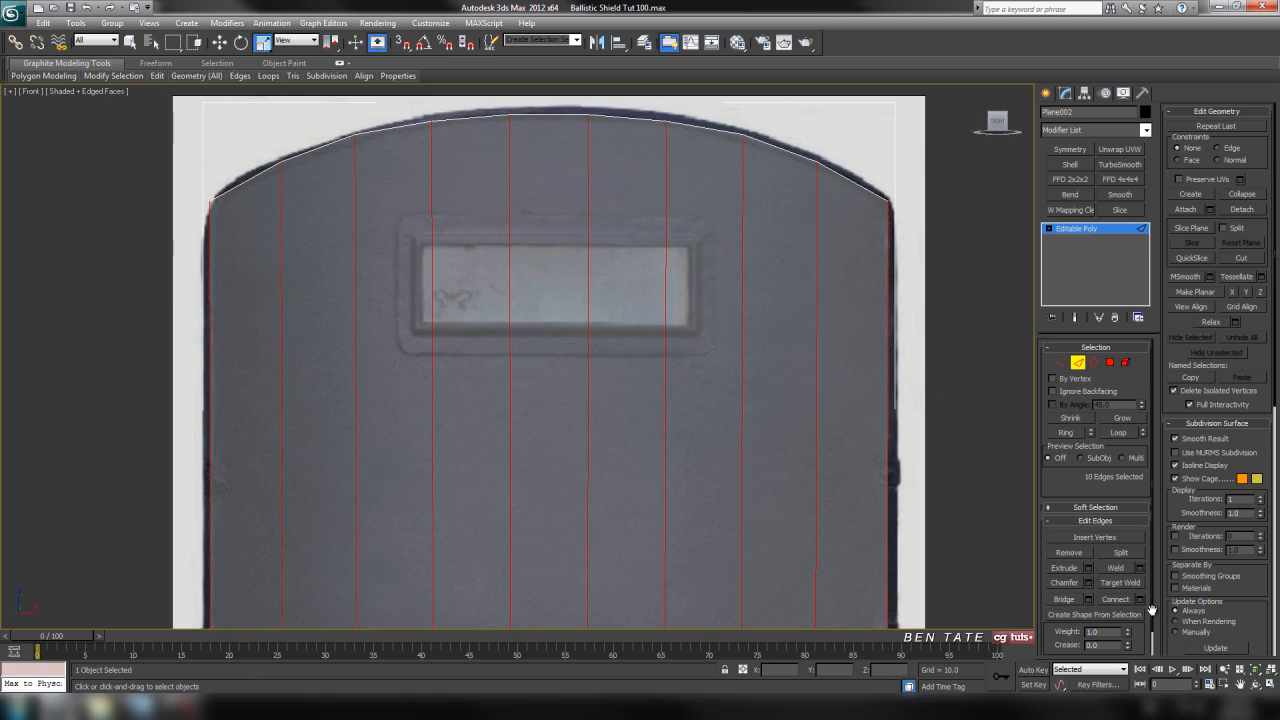
{"action": "left_click", "coordinate": [1140, 599]}
{"action": "scroll", "coordinate": [814, 351], "scroll_direction": "down", "scroll_amount": 3}
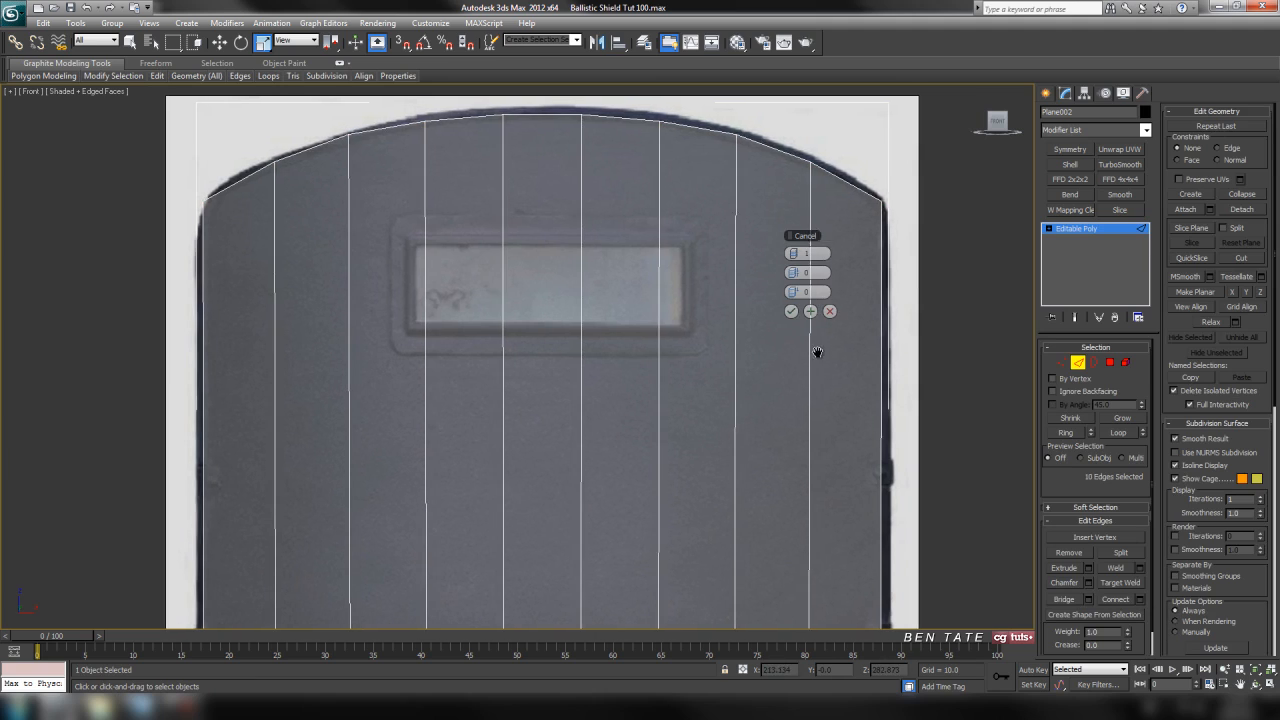
{"action": "left_click_drag", "start_coordinate": [797, 291], "coordinate": [632, 295]}
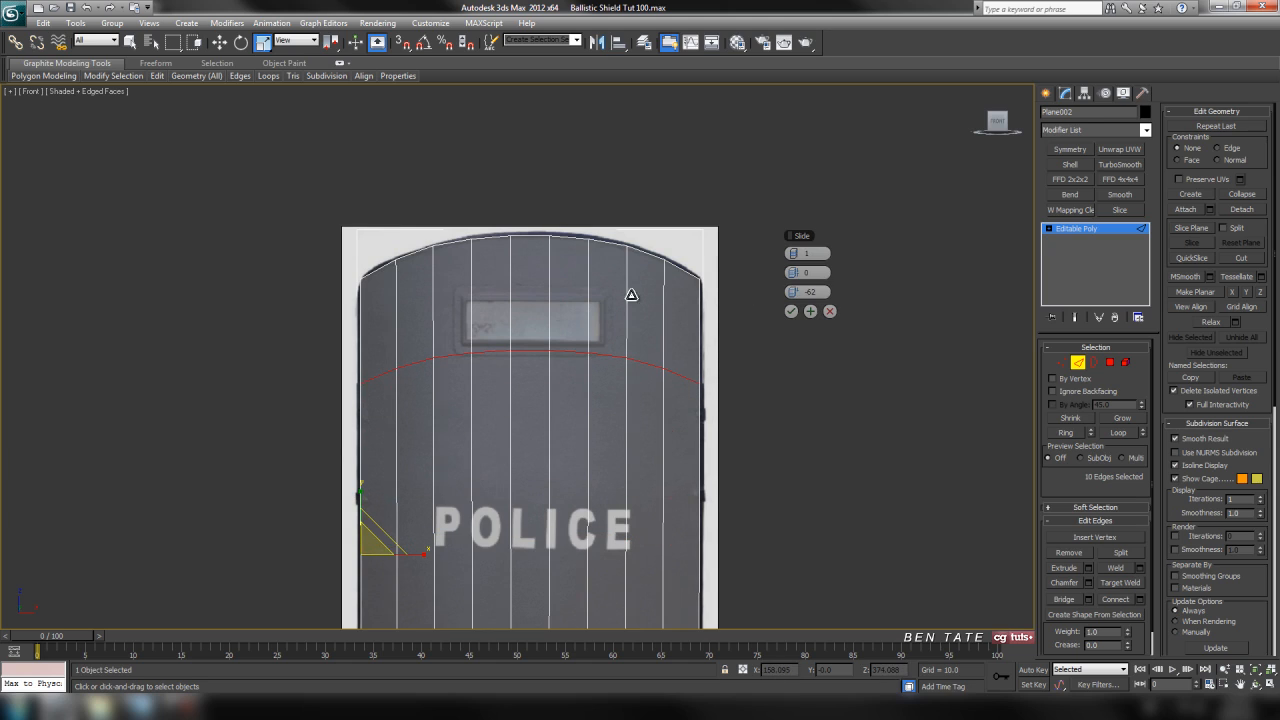
{"action": "left_click", "coordinate": [789, 316]}
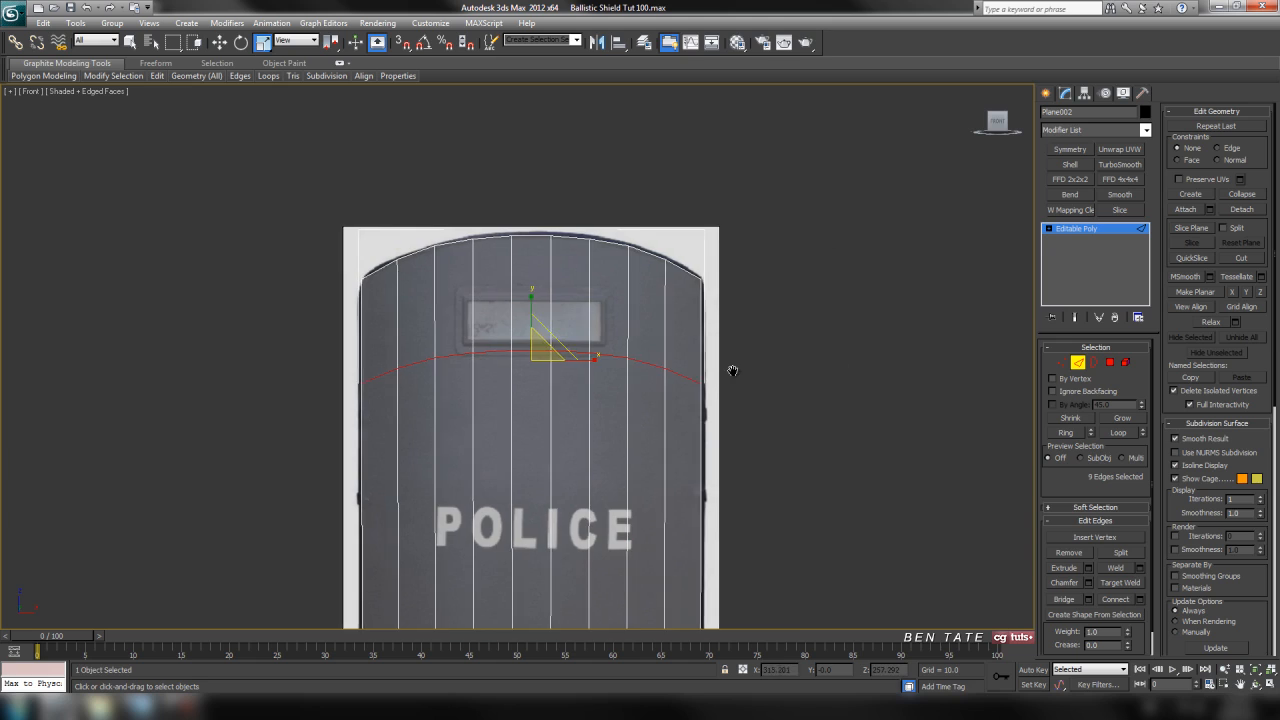
Constrain movement to edges and flatten the new edge row below the window by making it planar in Y.
{"action": "scroll", "coordinate": [731, 371], "scroll_direction": "up", "scroll_amount": 3}
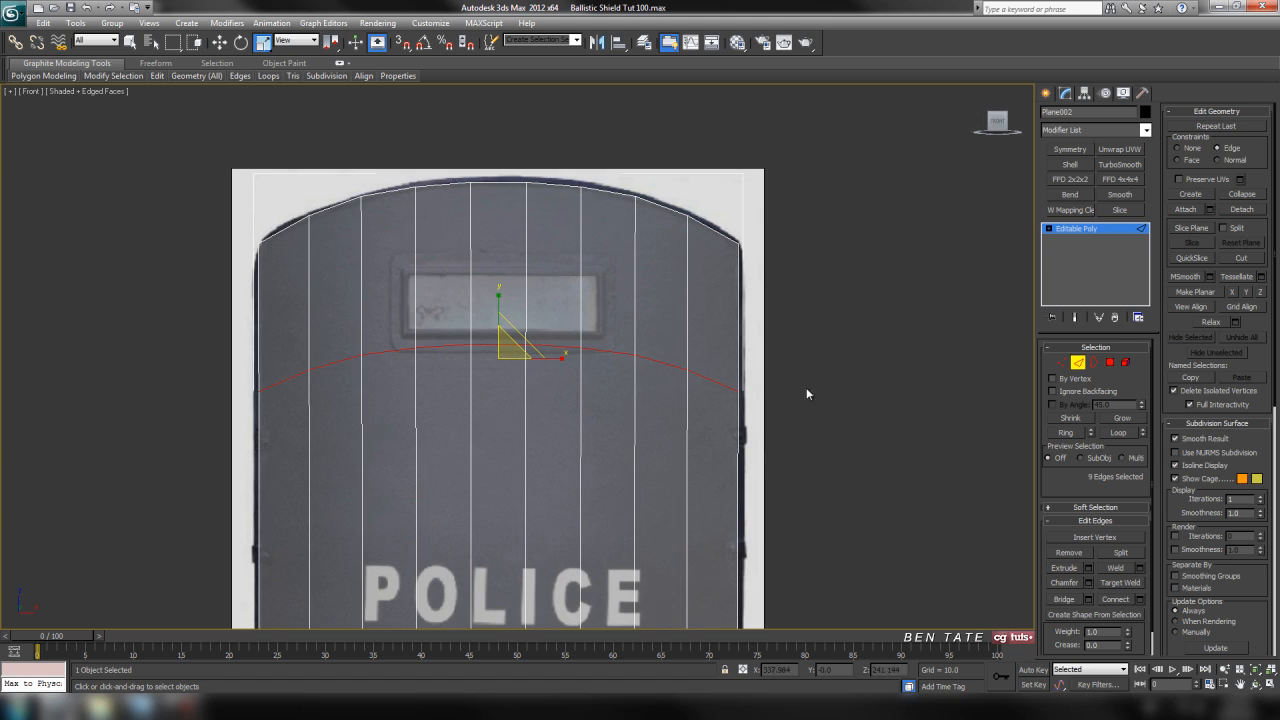
{"action": "middle_click_drag", "start_coordinate": [806, 387], "coordinate": [808, 369]}
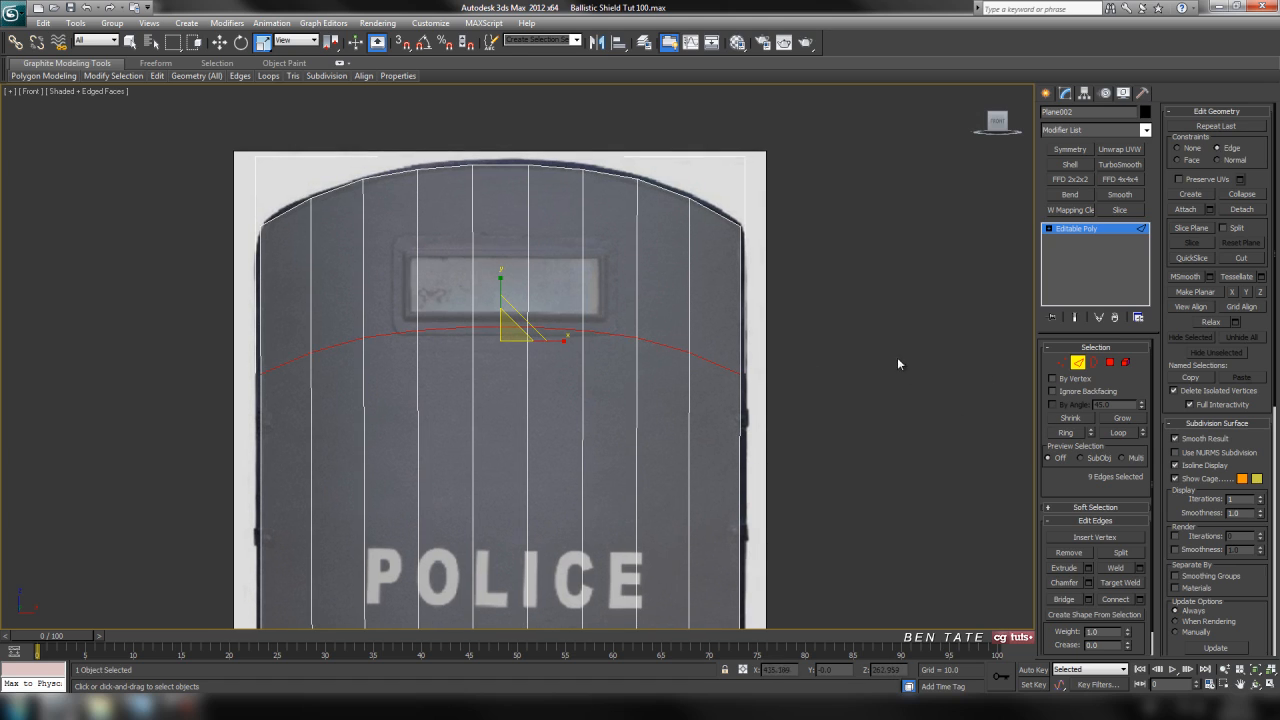
{"action": "left_click", "coordinate": [1235, 296]}
{"action": "key", "text": "ctrl+z"}
{"action": "left_click", "coordinate": [1246, 292]}
{"action": "middle_click_drag", "start_coordinate": [782, 416], "coordinate": [820, 420]}
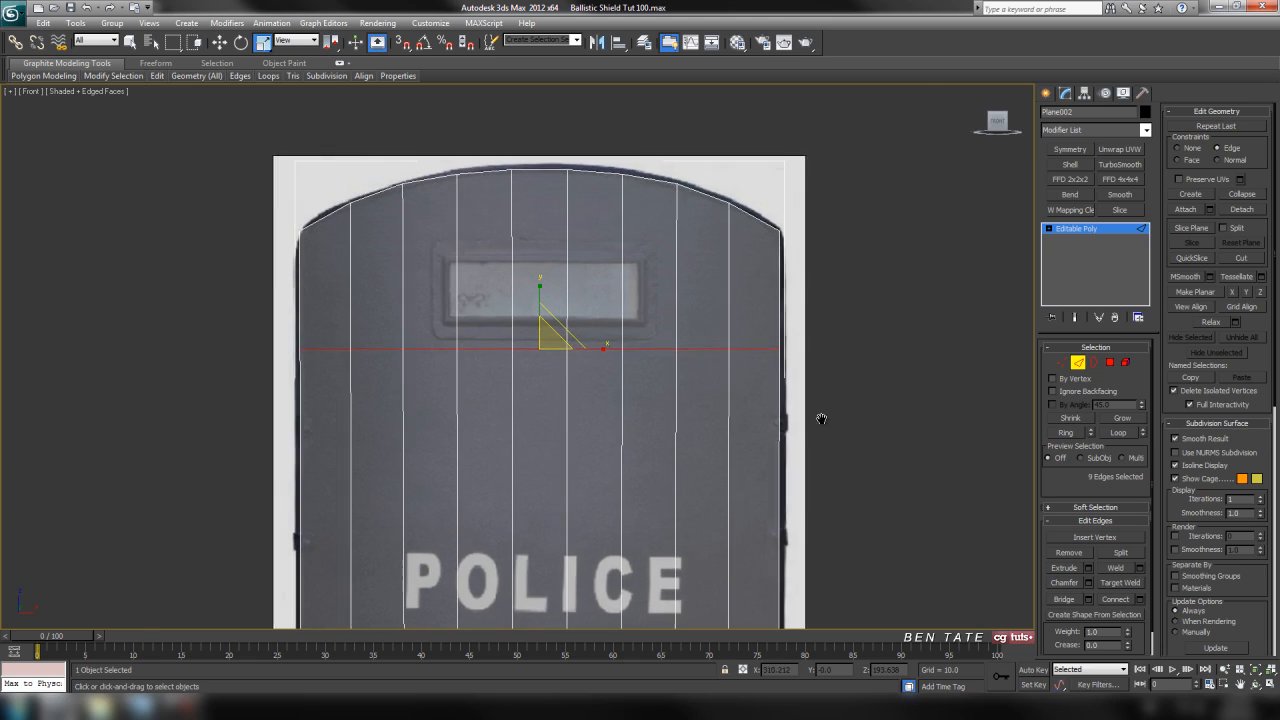
Move the selected edge row up to the lower border of the viewing window's frame.
{"action": "scroll", "coordinate": [843, 400], "scroll_direction": "up", "scroll_amount": 3}
{"action": "key", "text": "w"}
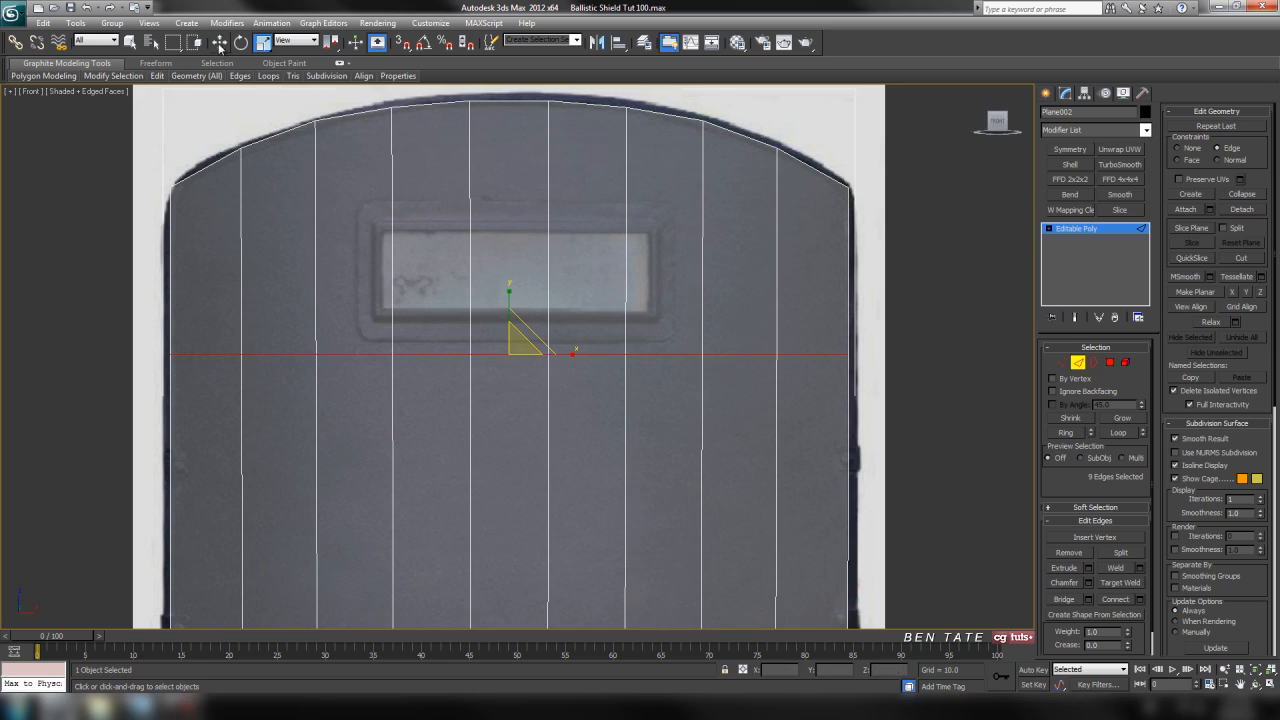
{"action": "left_click_drag", "start_coordinate": [507, 311], "coordinate": [516, 292]}
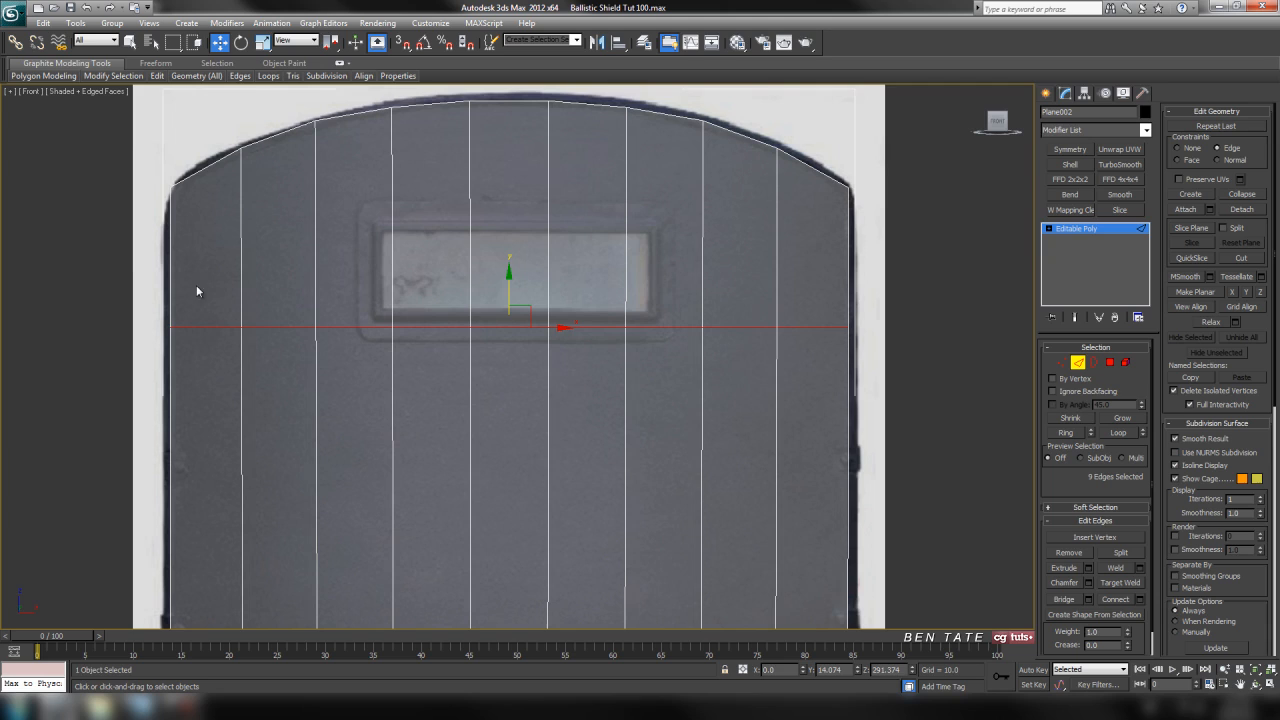
Connect the ten vertical edges above that row and flatten the new edge row by making it planar in Y.
{"action": "left_click_drag", "start_coordinate": [854, 297], "coordinate": [870, 305]}
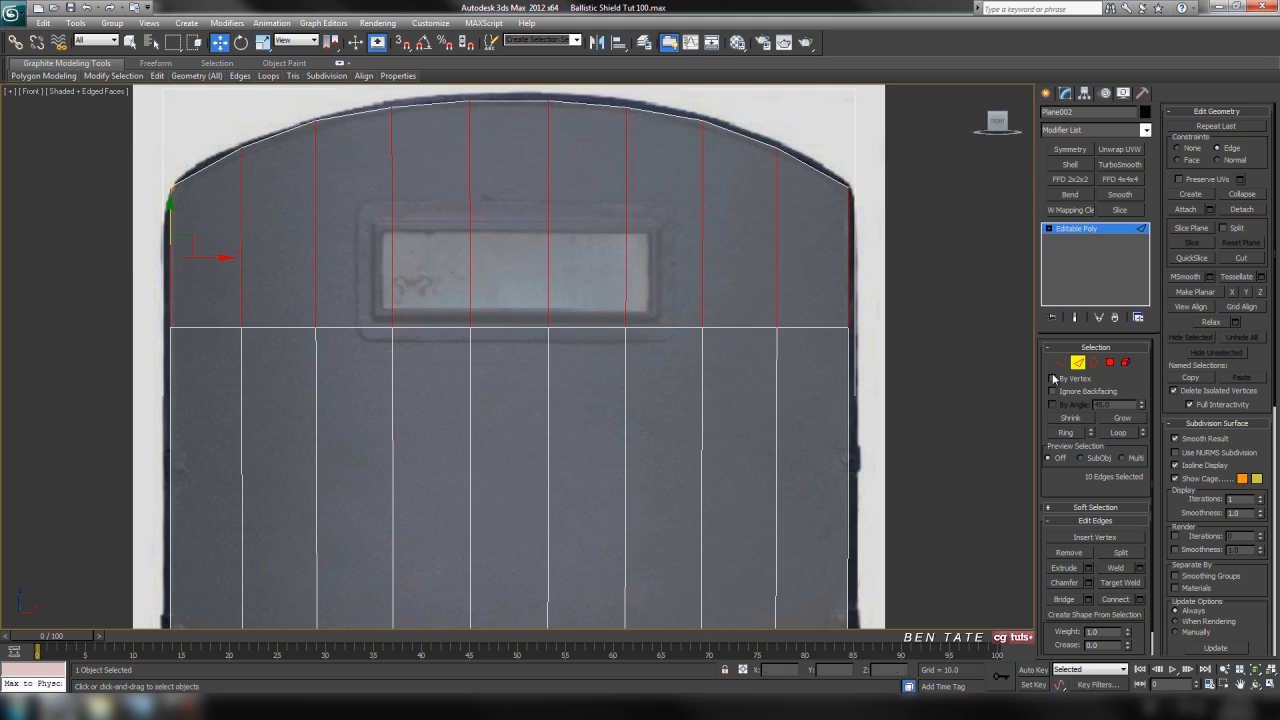
{"action": "left_click", "coordinate": [1121, 602]}
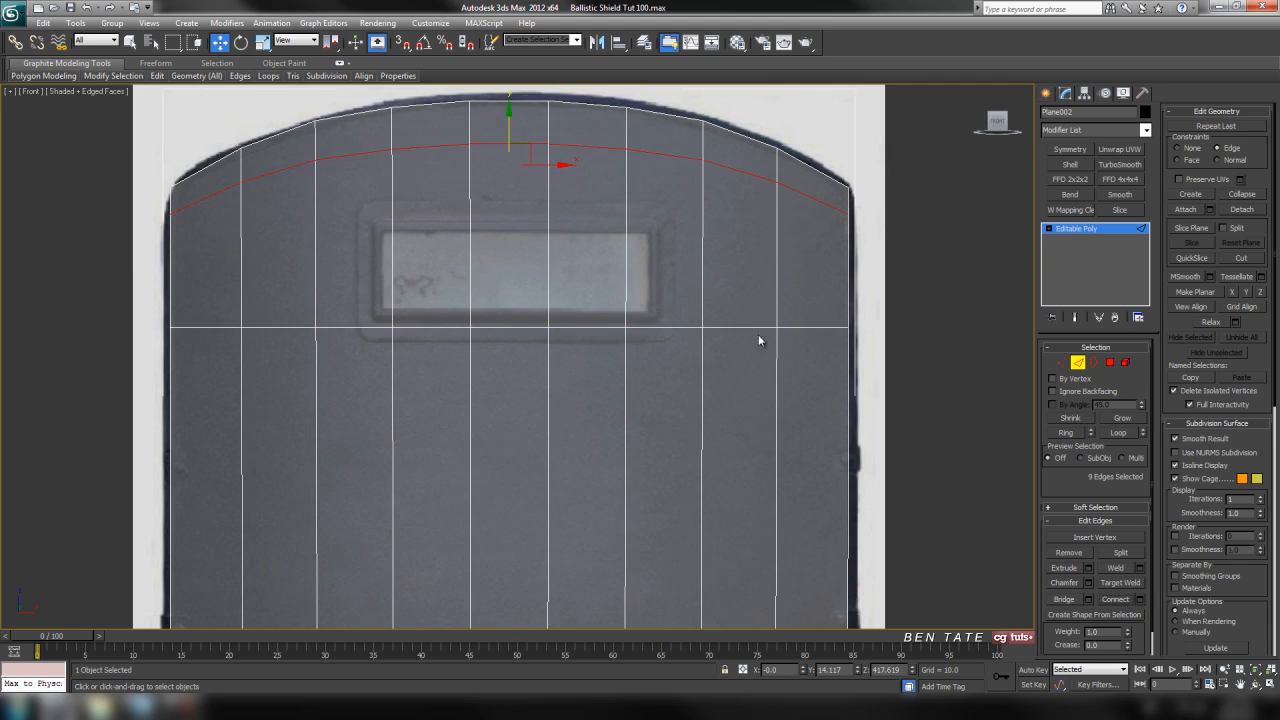
{"action": "left_click_drag", "start_coordinate": [508, 121], "coordinate": [509, 196]}
{"action": "left_click", "coordinate": [1246, 292]}
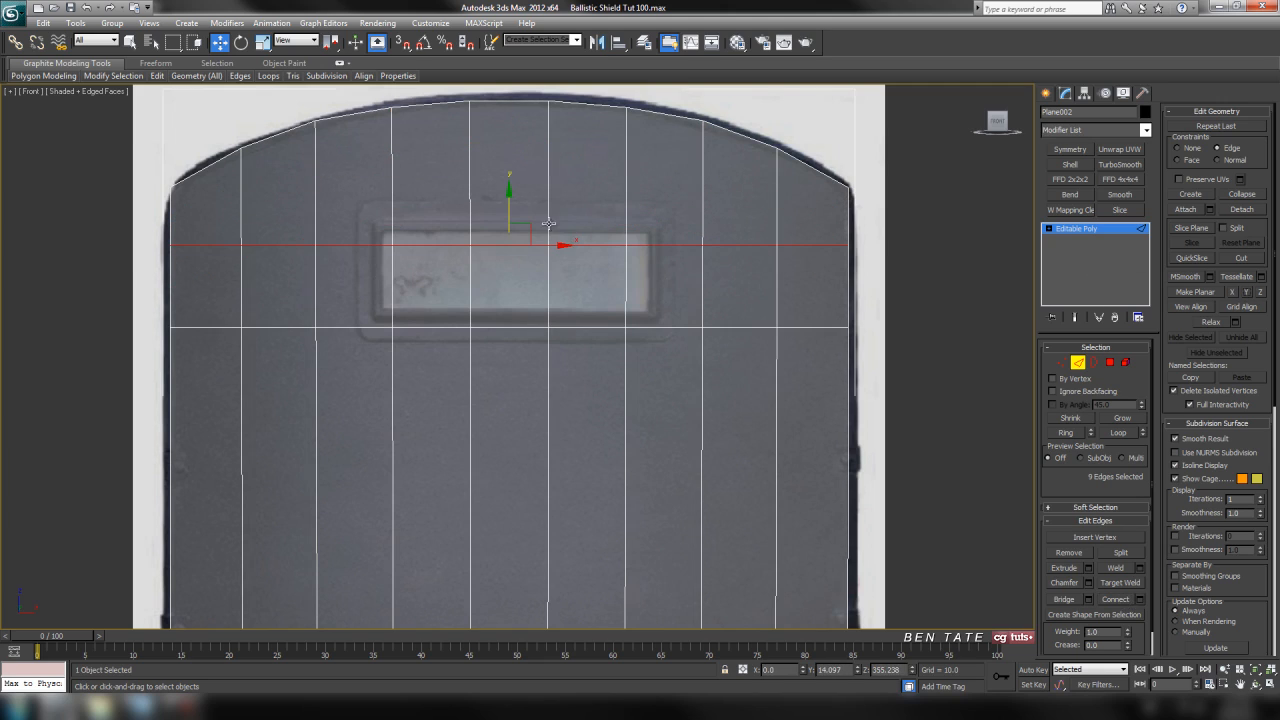
Move the new edge row up to the window frame's upper border and lower the bottom row slightly below the frame.
{"action": "left_click_drag", "start_coordinate": [506, 211], "coordinate": [512, 187]}
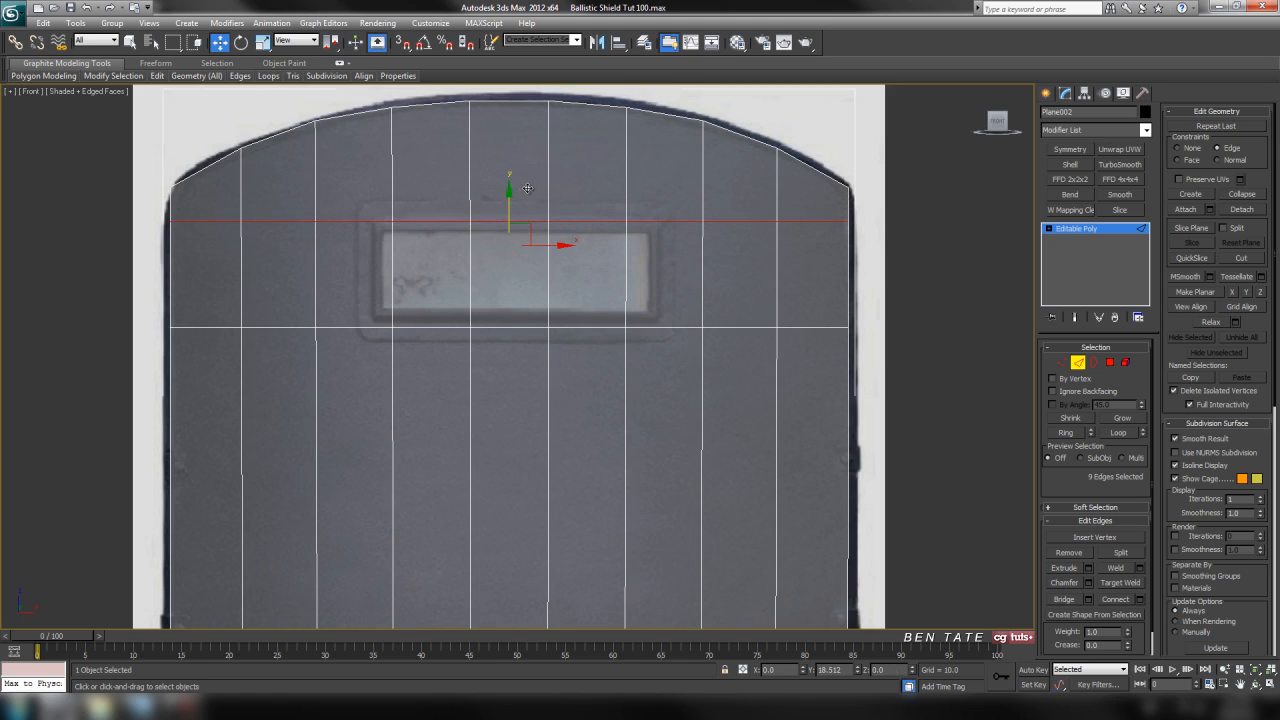
{"action": "left_click_drag", "start_coordinate": [529, 187], "coordinate": [546, 181]}
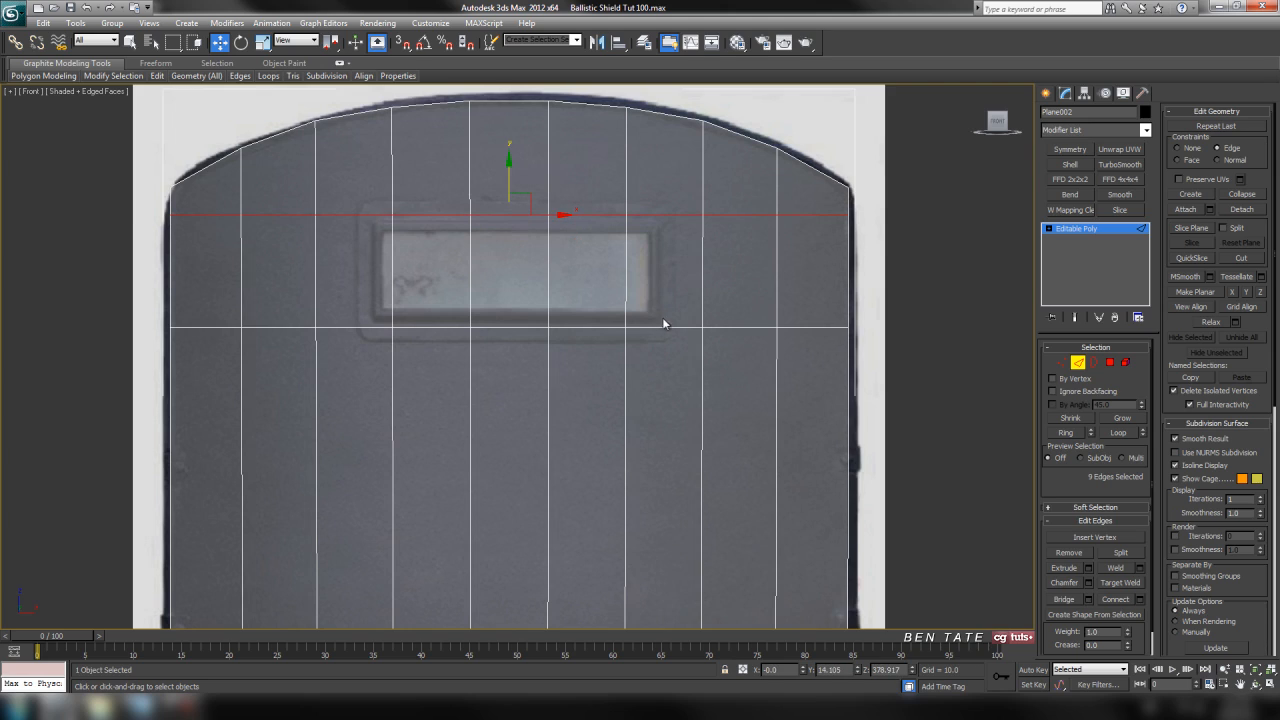
{"action": "left_click", "coordinate": [660, 326]}
{"action": "left_click", "coordinate": [1120, 433]}
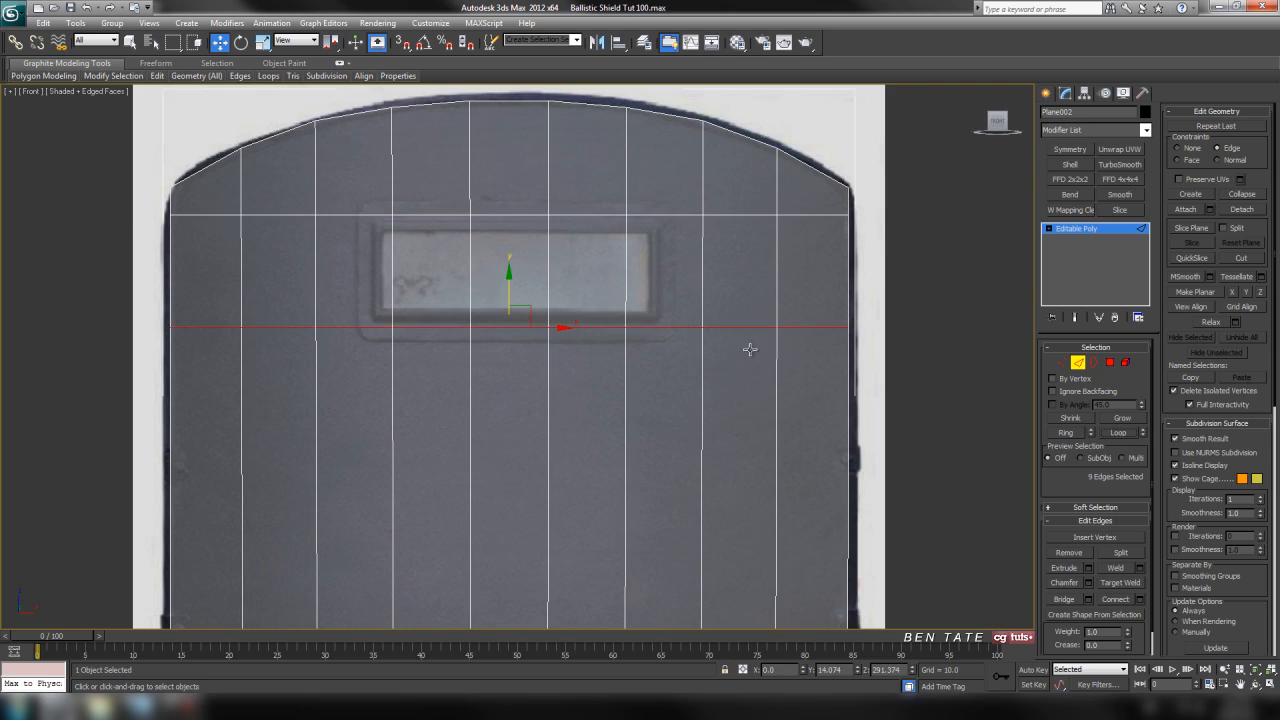
{"action": "left_click_drag", "start_coordinate": [508, 284], "coordinate": [506, 292]}
{"action": "mouse_move", "coordinate": [737, 403]}
{"action": "middle_mouse_down"}
{"action": "mouse_move", "coordinate": [740, 297]}
{"action": "mouse_move", "coordinate": [733, 428]}
{"action": "middle_mouse_up"}
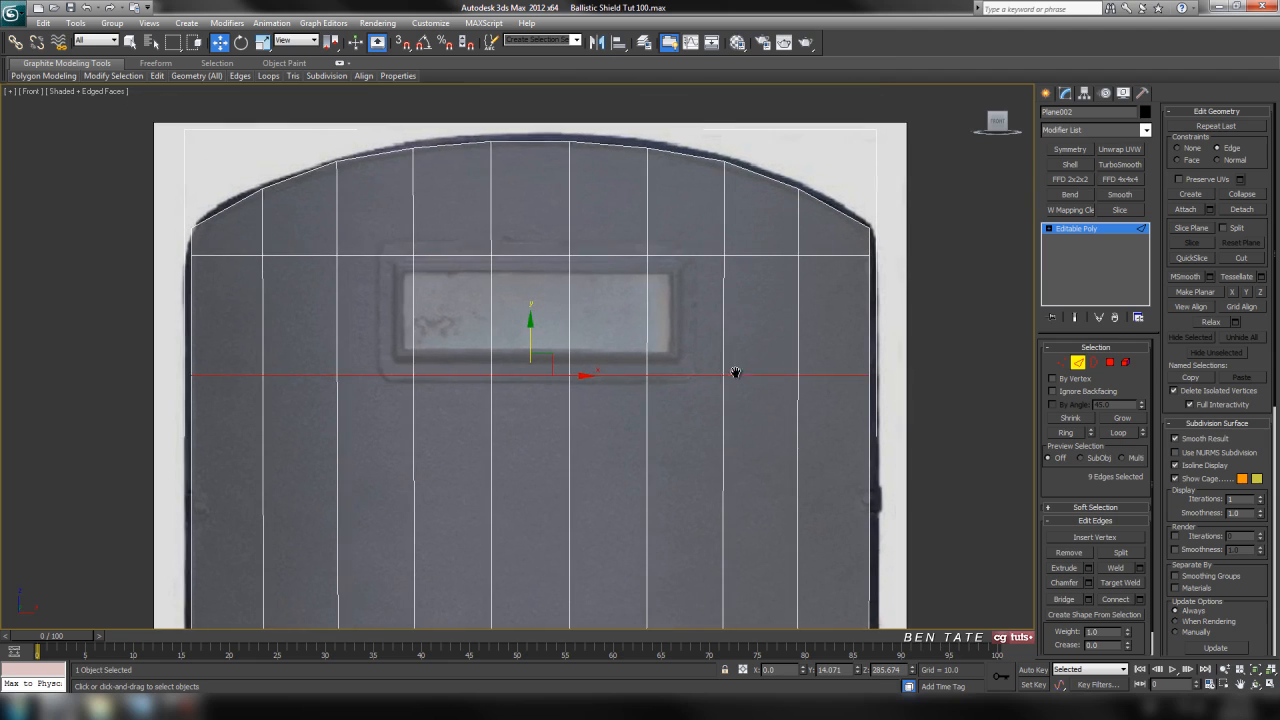
Select the five polygons covering the viewing window and inset them by 7.943.
{"action": "left_click", "coordinate": [1078, 363]}
{"action": "left_click", "coordinate": [1110, 362]}
{"action": "left_click", "coordinate": [689, 338]}
{"action": "left_click", "coordinate": [615, 334], "text": "ctrl"}
{"action": "left_click", "coordinate": [497, 330], "text": "ctrl"}
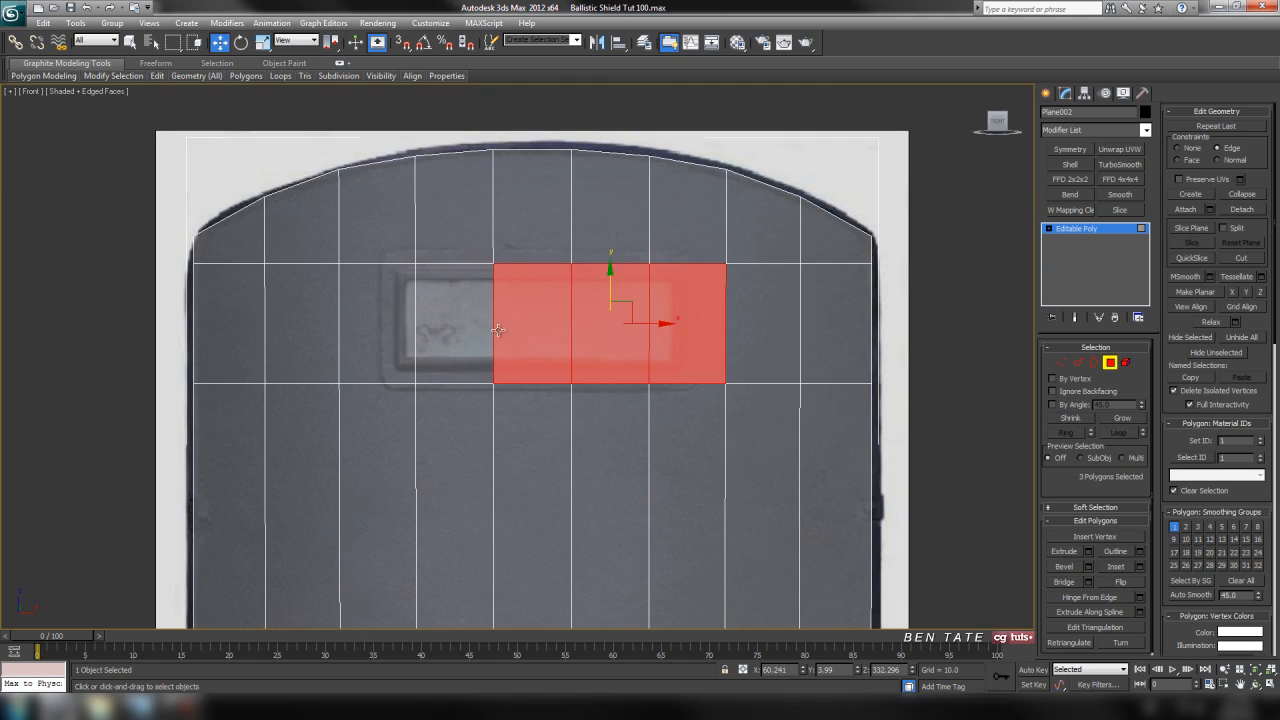
{"action": "left_click", "coordinate": [465, 329], "text": "ctrl"}
{"action": "left_click", "coordinate": [387, 327], "text": "ctrl"}
{"action": "scroll", "coordinate": [680, 400], "scroll_direction": "up", "scroll_amount": 3}
{"action": "middle_click_drag", "start_coordinate": [706, 408], "coordinate": [678, 410]}
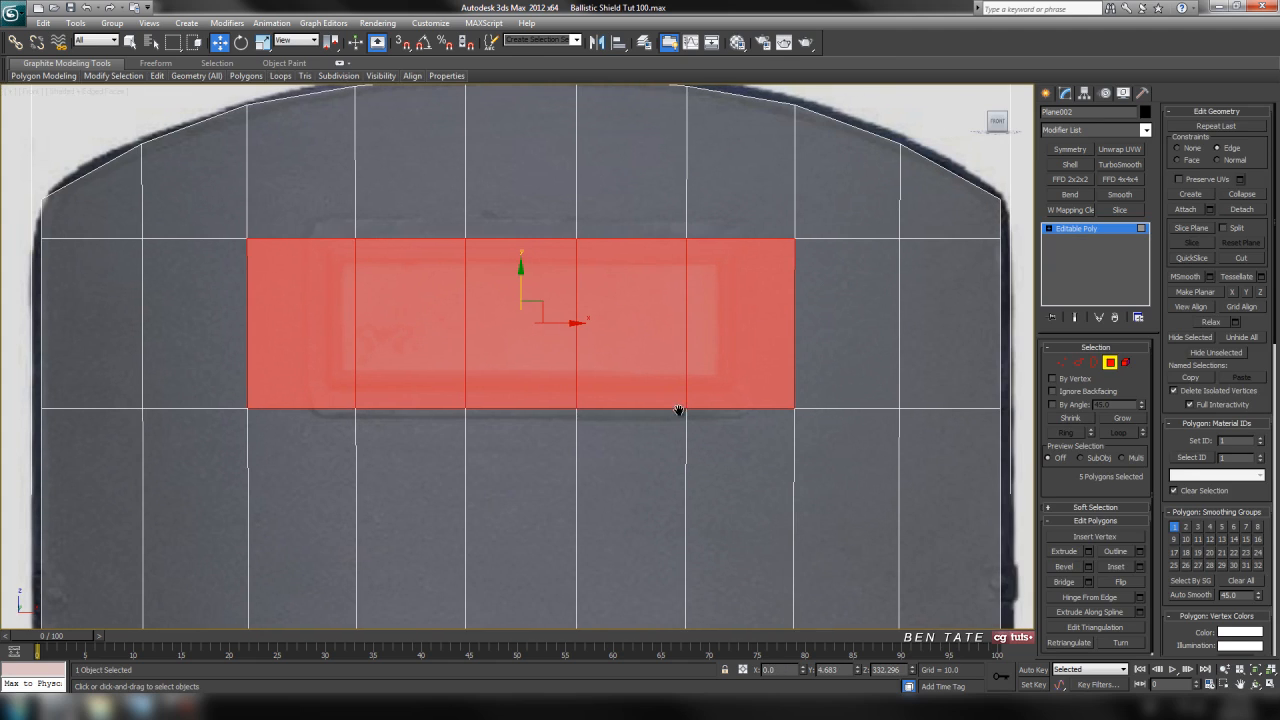
{"action": "left_click", "coordinate": [1140, 567]}
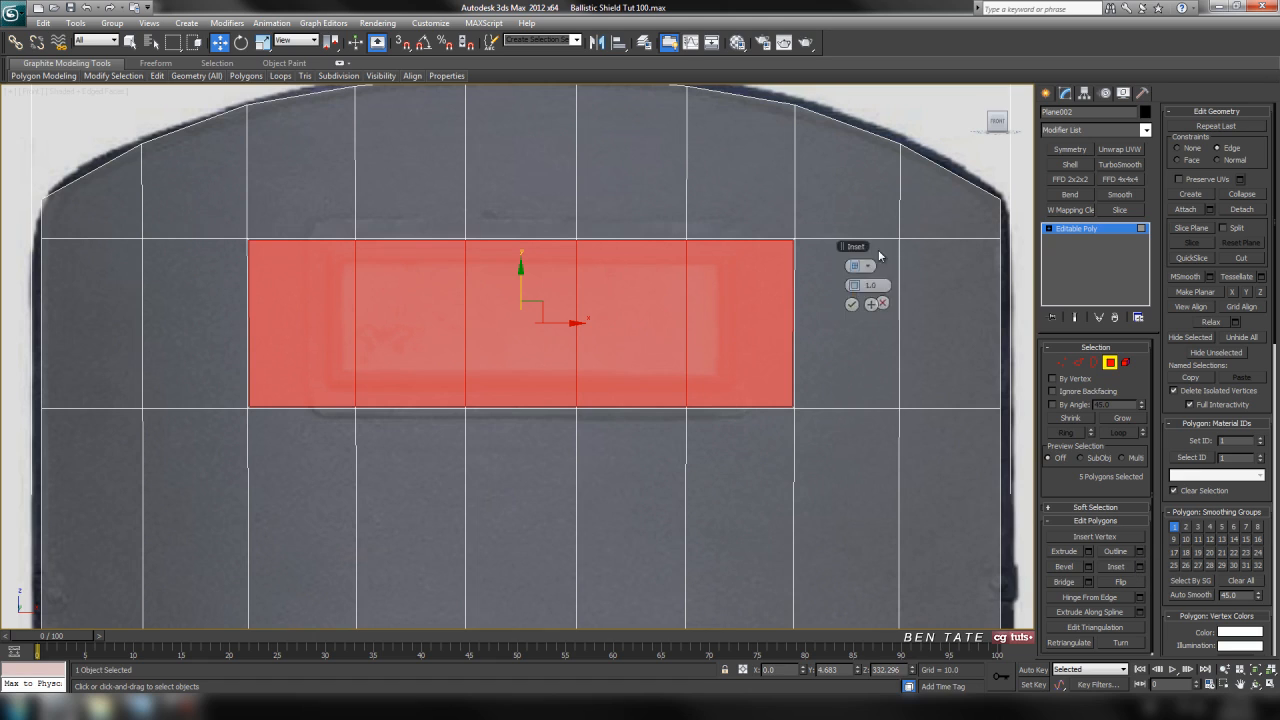
{"action": "mouse_move", "coordinate": [904, 289]}
{"action": "left_mouse_down"}
{"action": "mouse_move", "coordinate": [904, 276]}
{"action": "mouse_move", "coordinate": [921, 296]}
{"action": "left_mouse_up"}
{"action": "left_click_drag", "start_coordinate": [921, 295], "coordinate": [921, 296]}
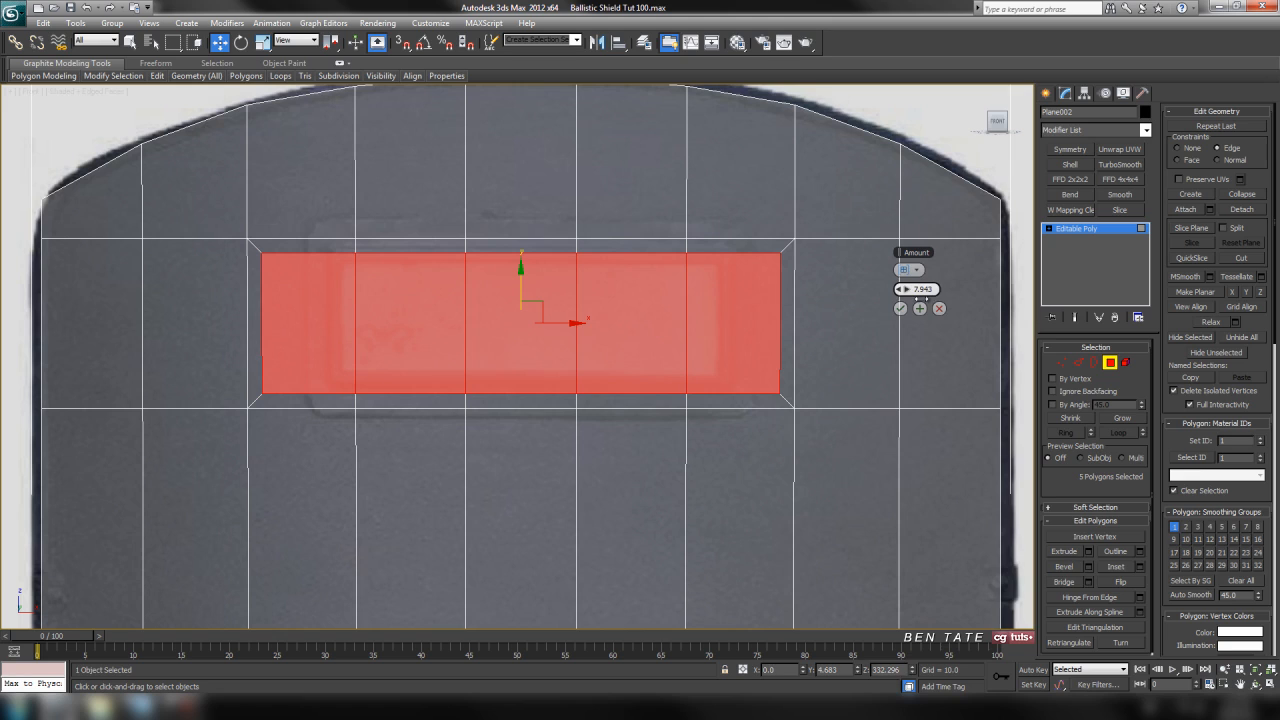
{"action": "left_click", "coordinate": [901, 309]}
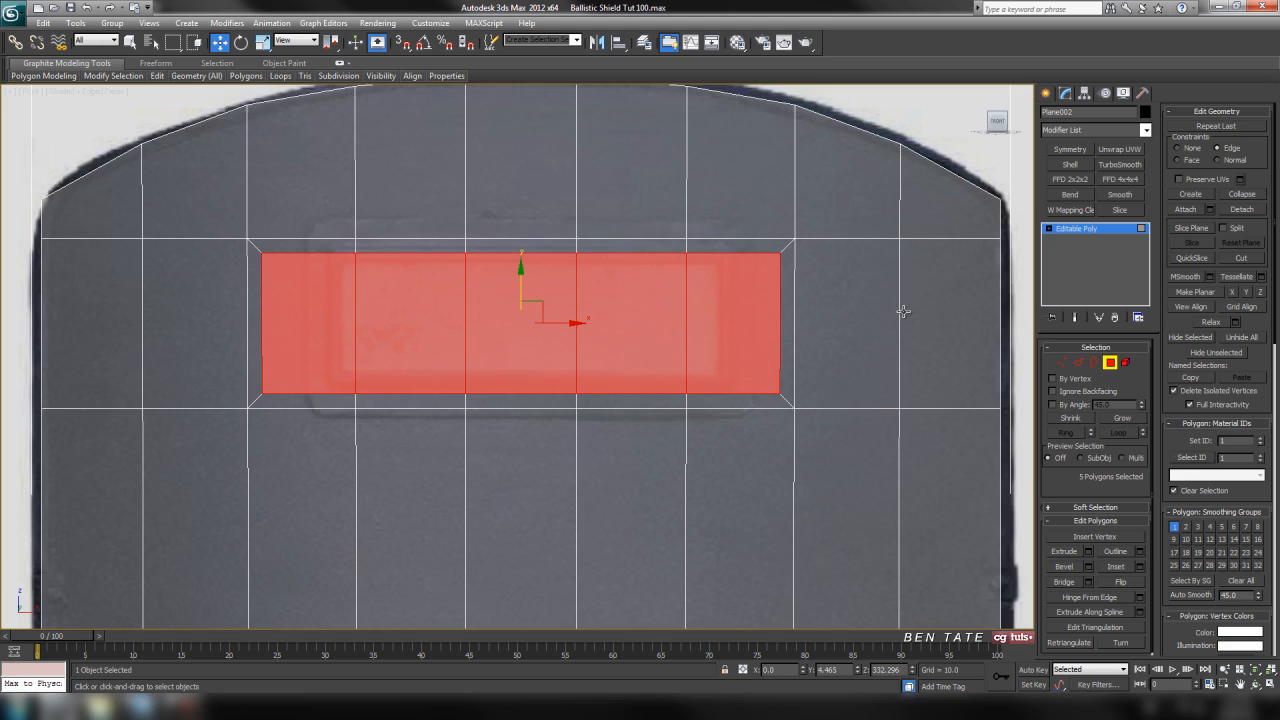
Scale the inset's four corner vertices inward along X to match the side borders of the window frame.
{"action": "left_click", "coordinate": [1061, 362]}
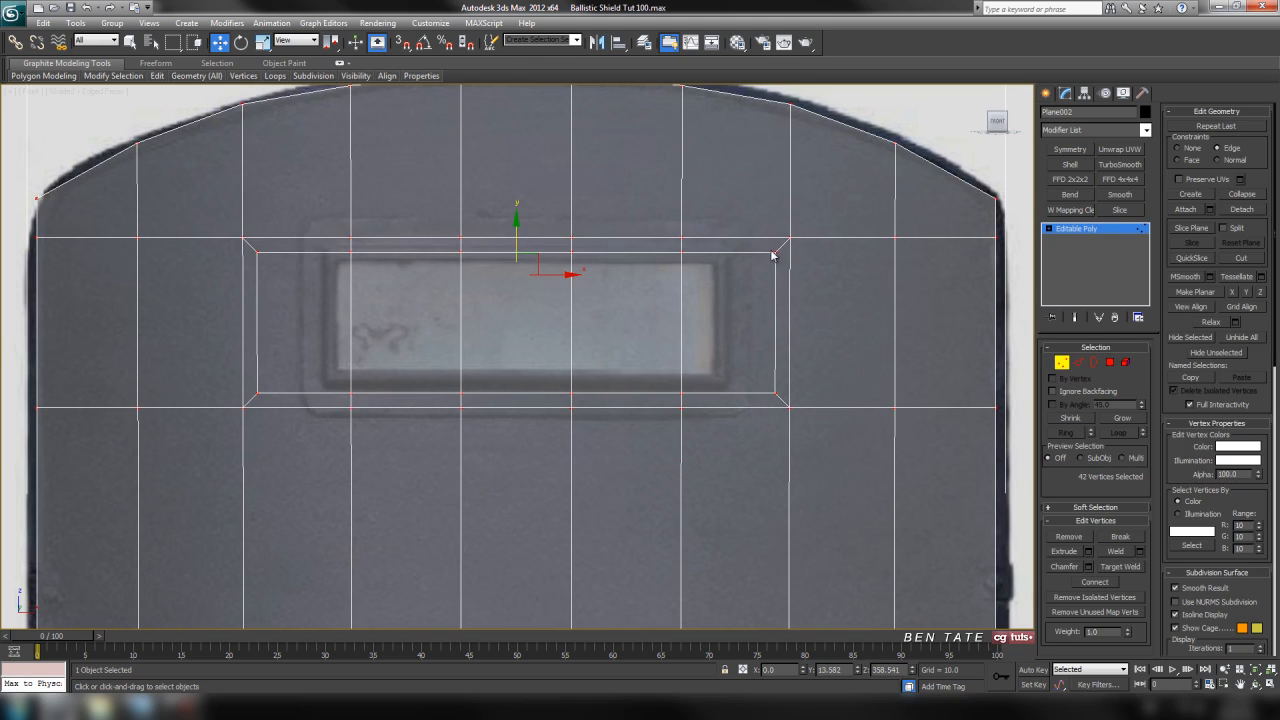
{"action": "left_click_drag", "start_coordinate": [781, 398], "coordinate": [781, 412]}
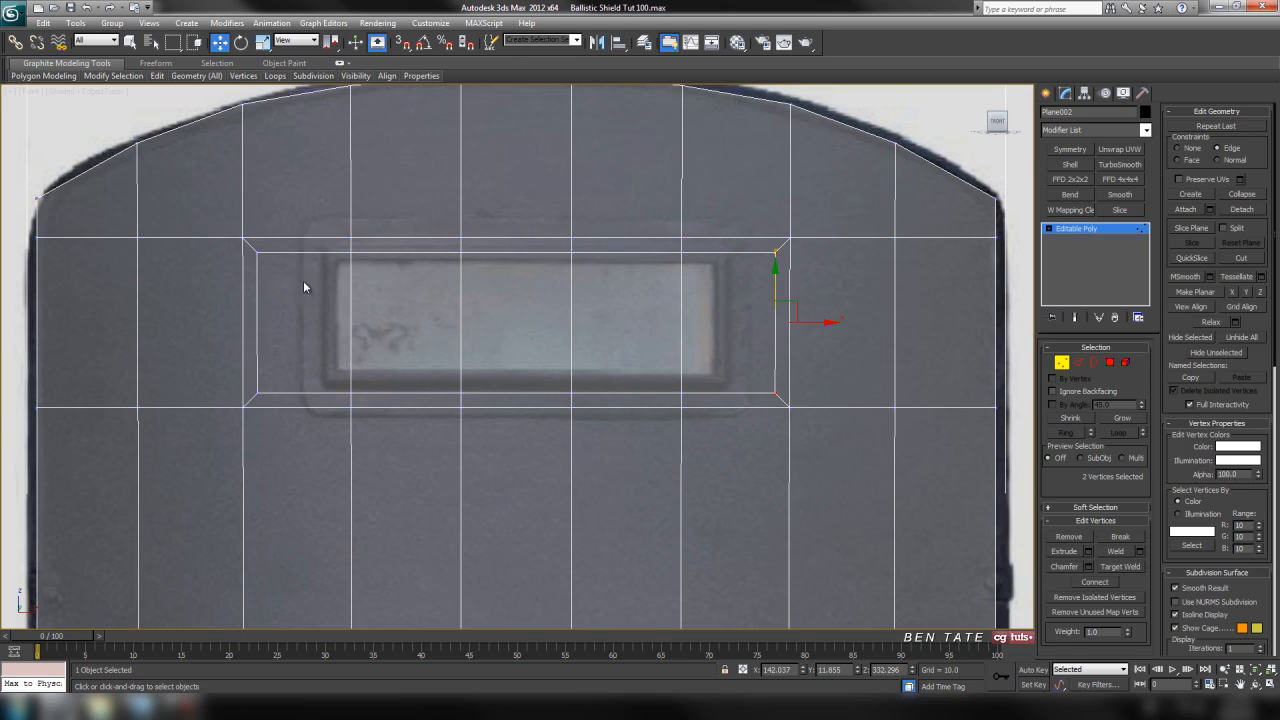
{"action": "left_click_drag", "start_coordinate": [291, 400], "coordinate": [291, 406], "text": "ctrl"}
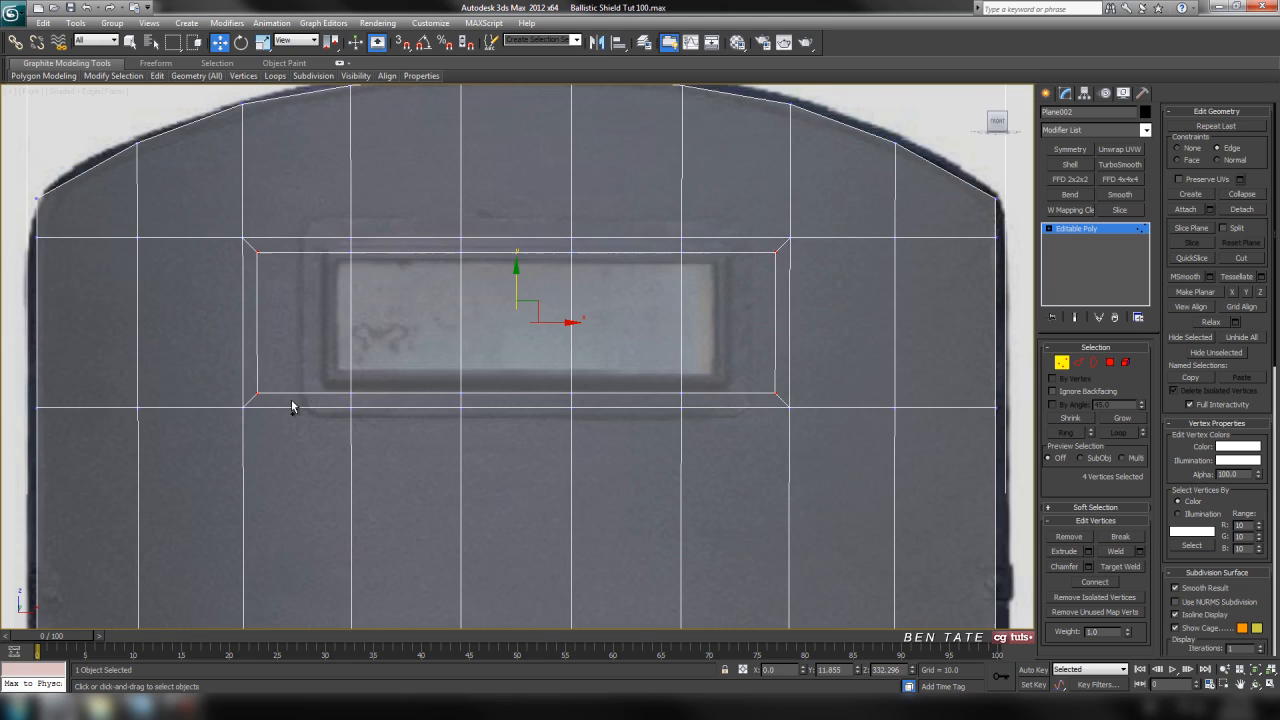
{"action": "key", "text": "F3"}
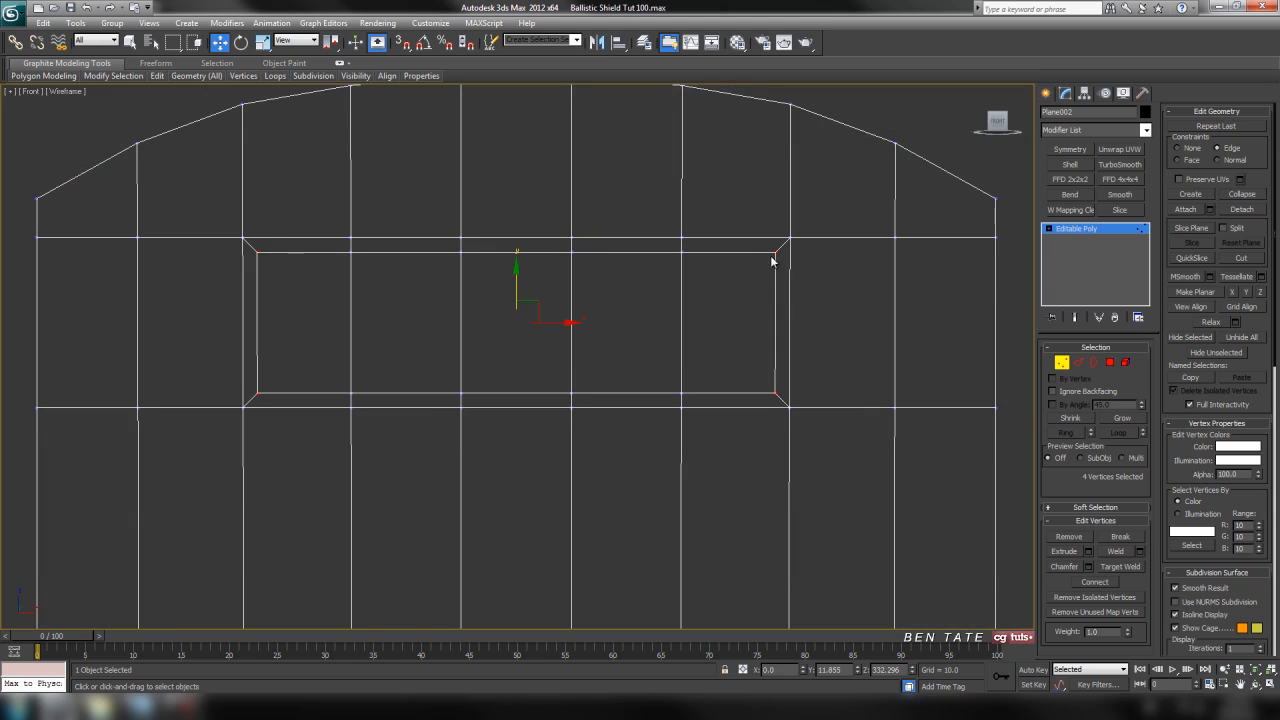
{"action": "key", "text": "F3"}
{"action": "left_click", "coordinate": [263, 42]}
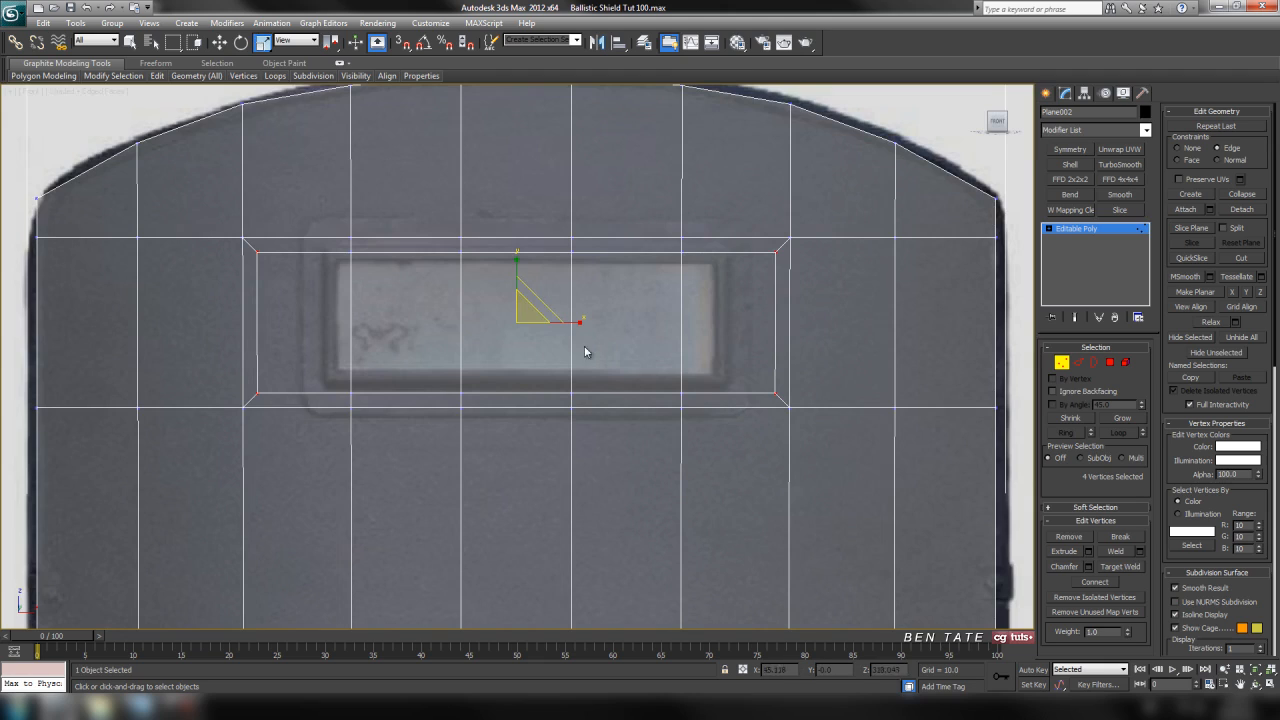
{"action": "left_click_drag", "start_coordinate": [574, 321], "coordinate": [561, 325]}
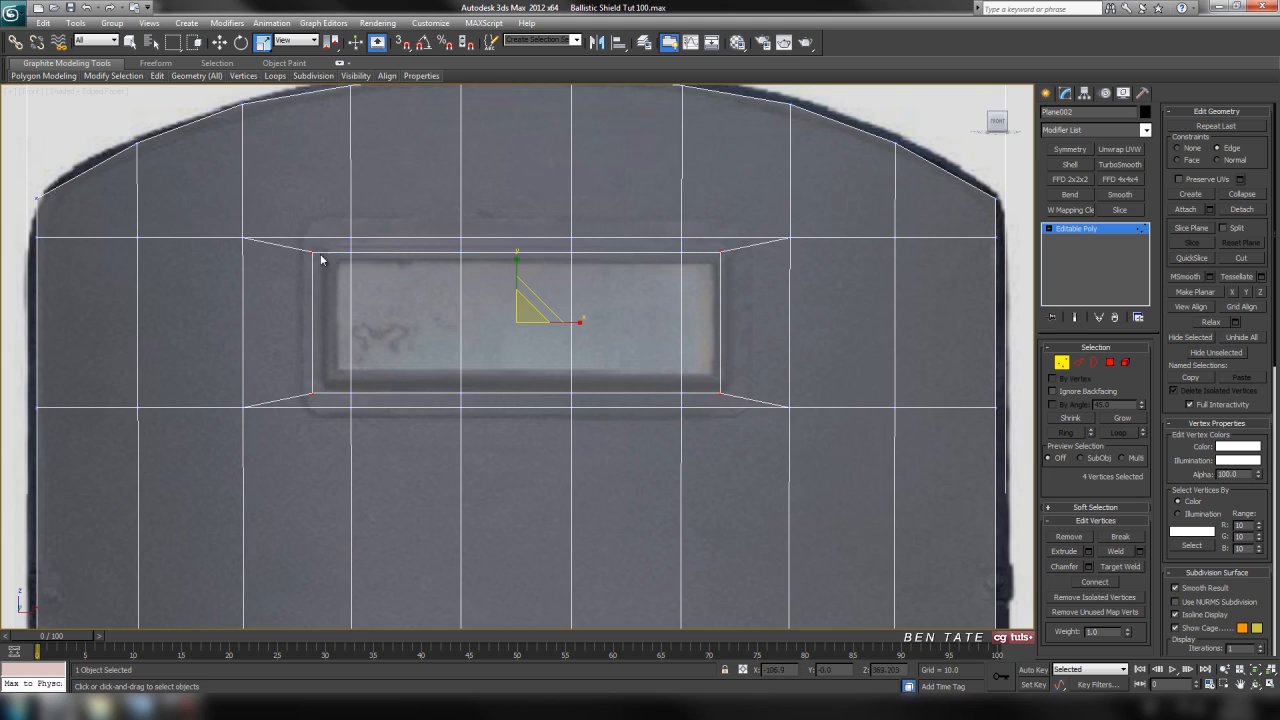
{"action": "left_click_drag", "start_coordinate": [580, 320], "coordinate": [576, 323]}
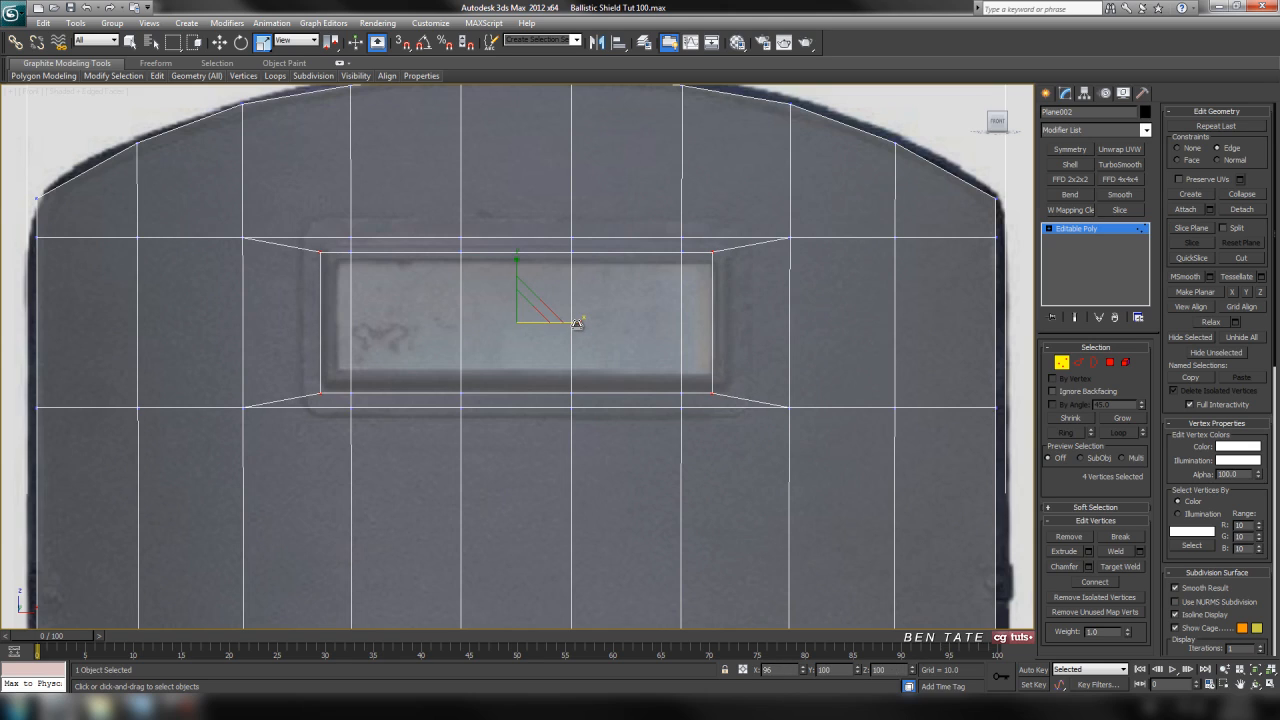
{"action": "left_click_drag", "start_coordinate": [576, 323], "coordinate": [576, 321]}
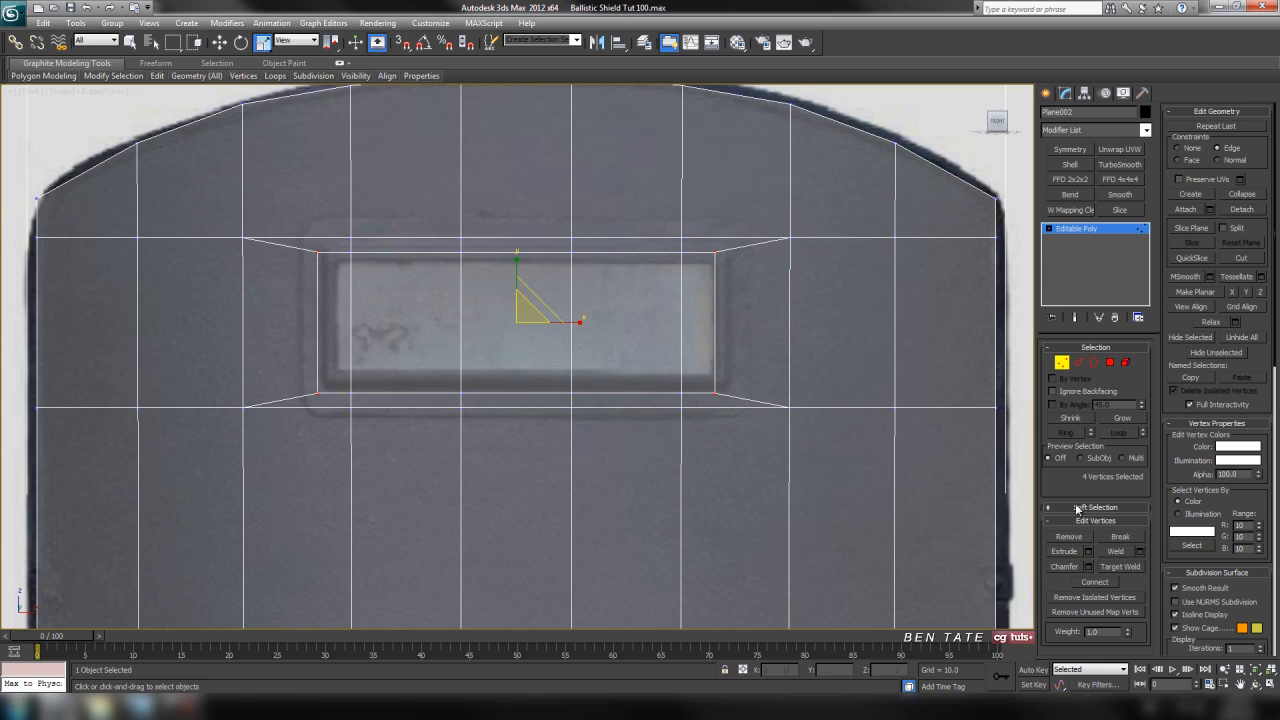
{"action": "left_click", "coordinate": [1062, 363]}
Turn off the see-through display of the shield mesh.
{"action": "scroll", "coordinate": [771, 266], "scroll_direction": "down", "scroll_amount": 5}
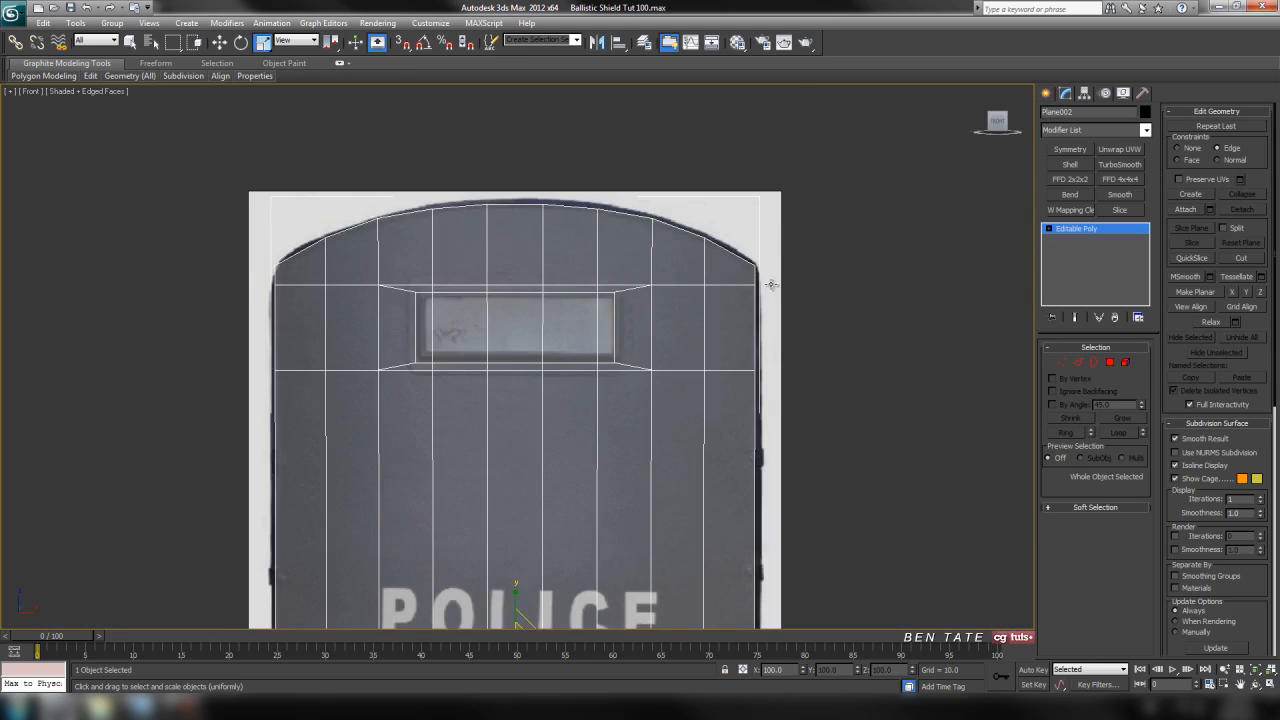
{"action": "middle_click_drag", "start_coordinate": [754, 163], "coordinate": [764, 367]}
{"action": "key", "text": "alt+x"}
{"action": "scroll", "coordinate": [764, 284], "scroll_direction": "up", "scroll_amount": 5}
Move the ten vertices of the row below the window down about 11 units and those of the row above it up about 4.
{"action": "left_click", "coordinate": [1066, 362]}
{"action": "key", "text": "F3"}
{"action": "scroll", "coordinate": [531, 468], "scroll_direction": "down", "scroll_amount": 3}
{"action": "left_click_drag", "start_coordinate": [28, 447], "coordinate": [975, 358]}
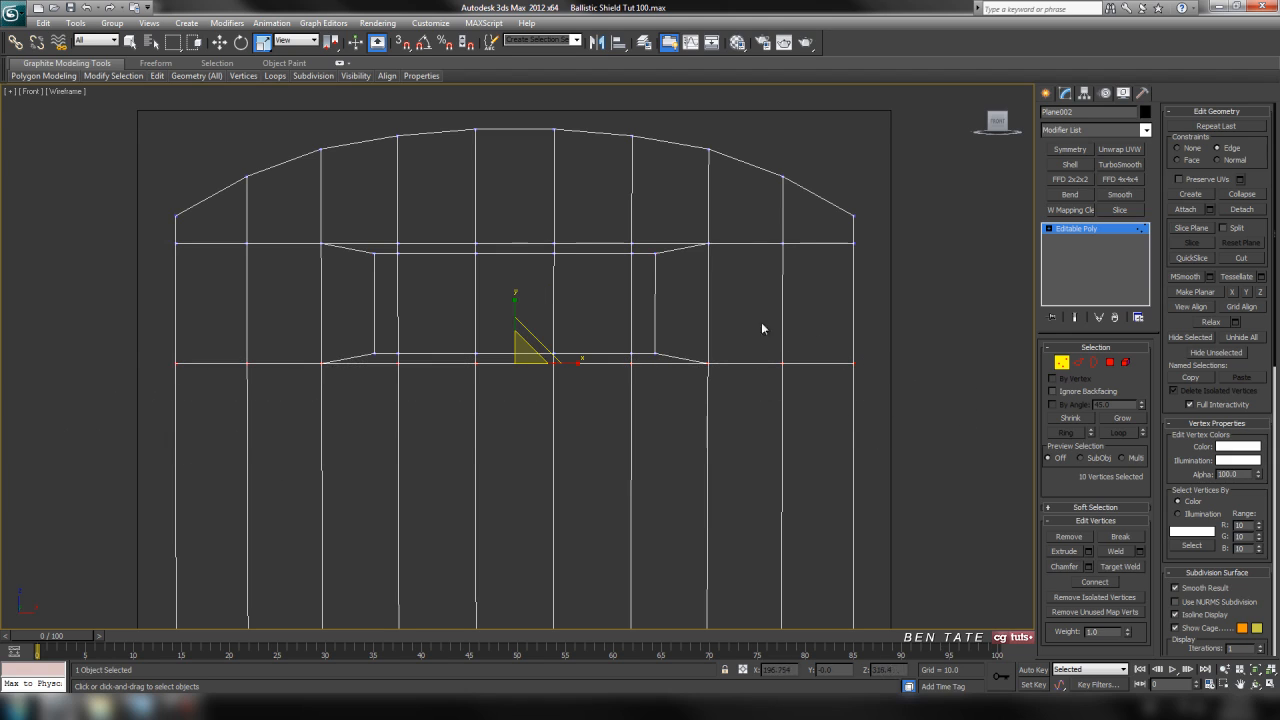
{"action": "left_click", "coordinate": [219, 42]}
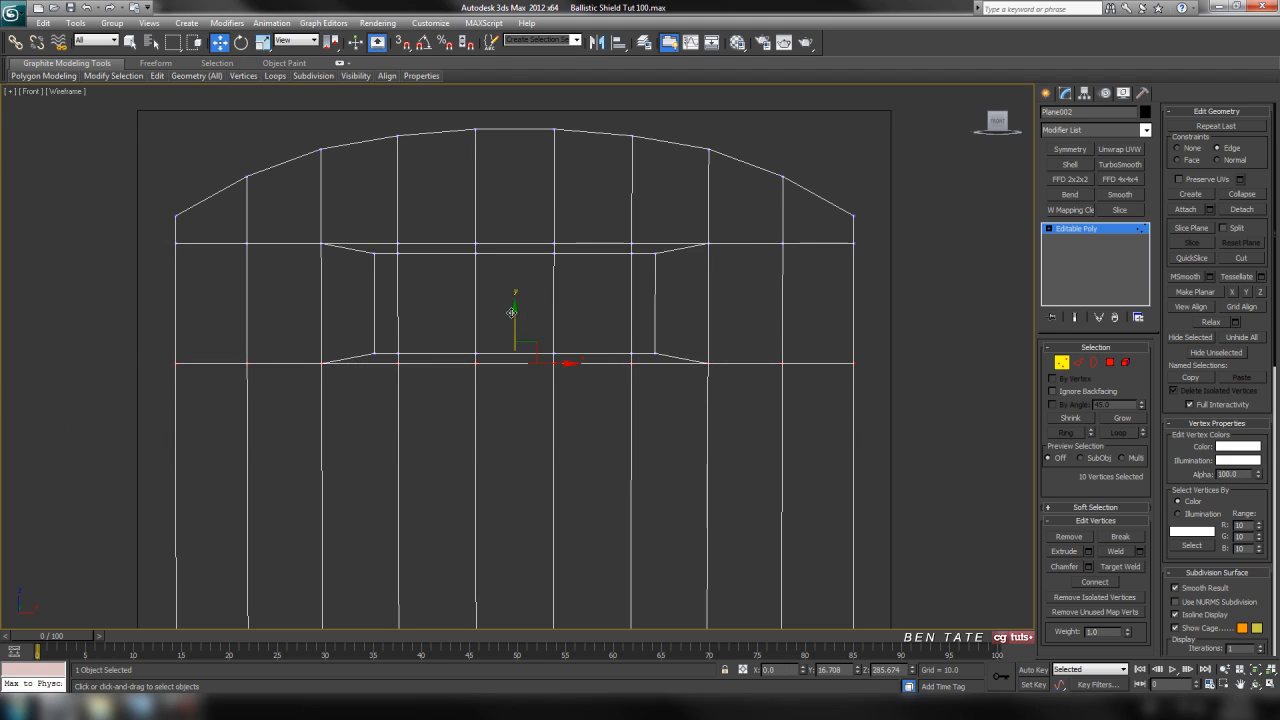
{"action": "left_click_drag", "start_coordinate": [513, 312], "coordinate": [511, 327]}
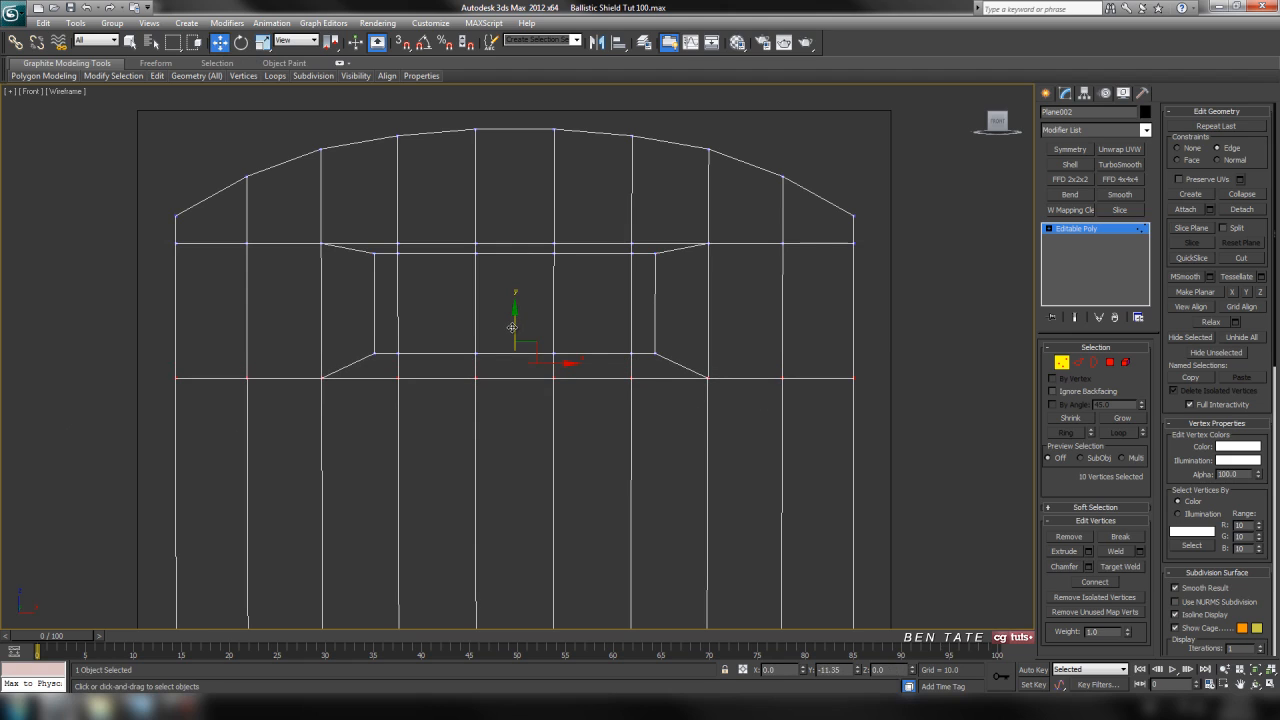
{"action": "left_click_drag", "start_coordinate": [155, 232], "coordinate": [884, 252]}
{"action": "left_click_drag", "start_coordinate": [517, 206], "coordinate": [520, 202]}
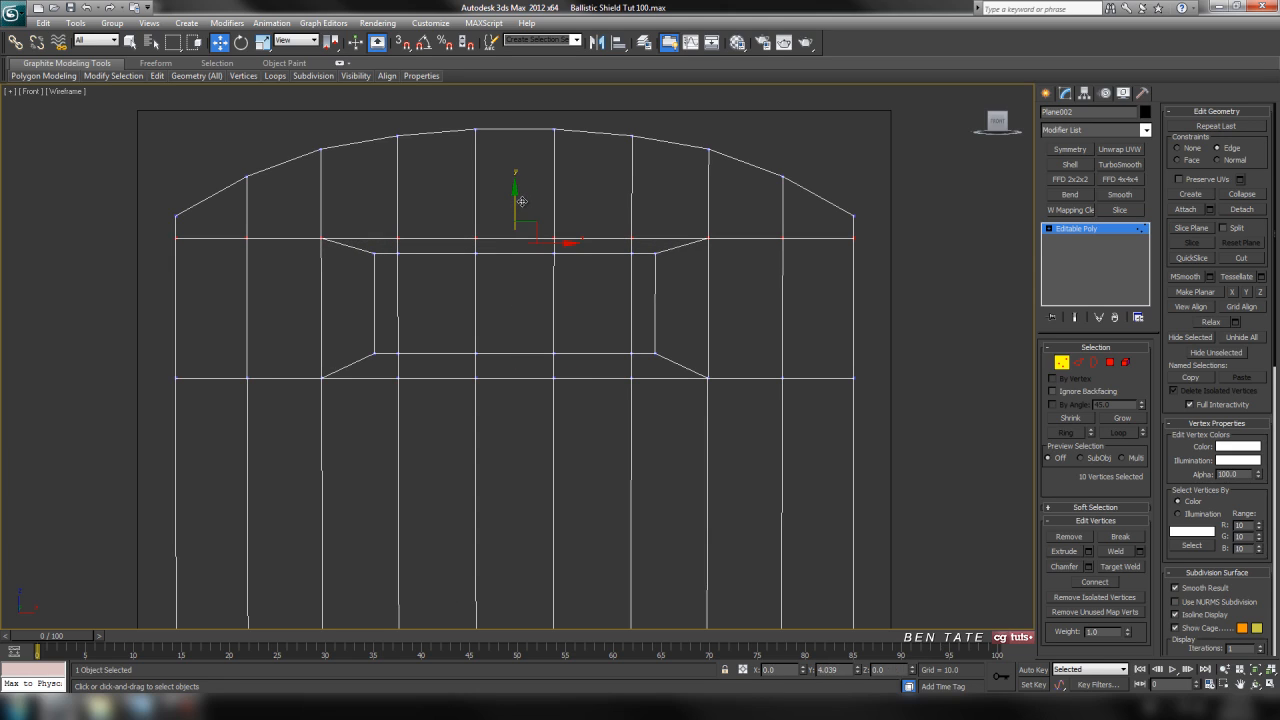
{"action": "left_click", "coordinate": [1062, 362]}
{"action": "key", "text": "F3"}
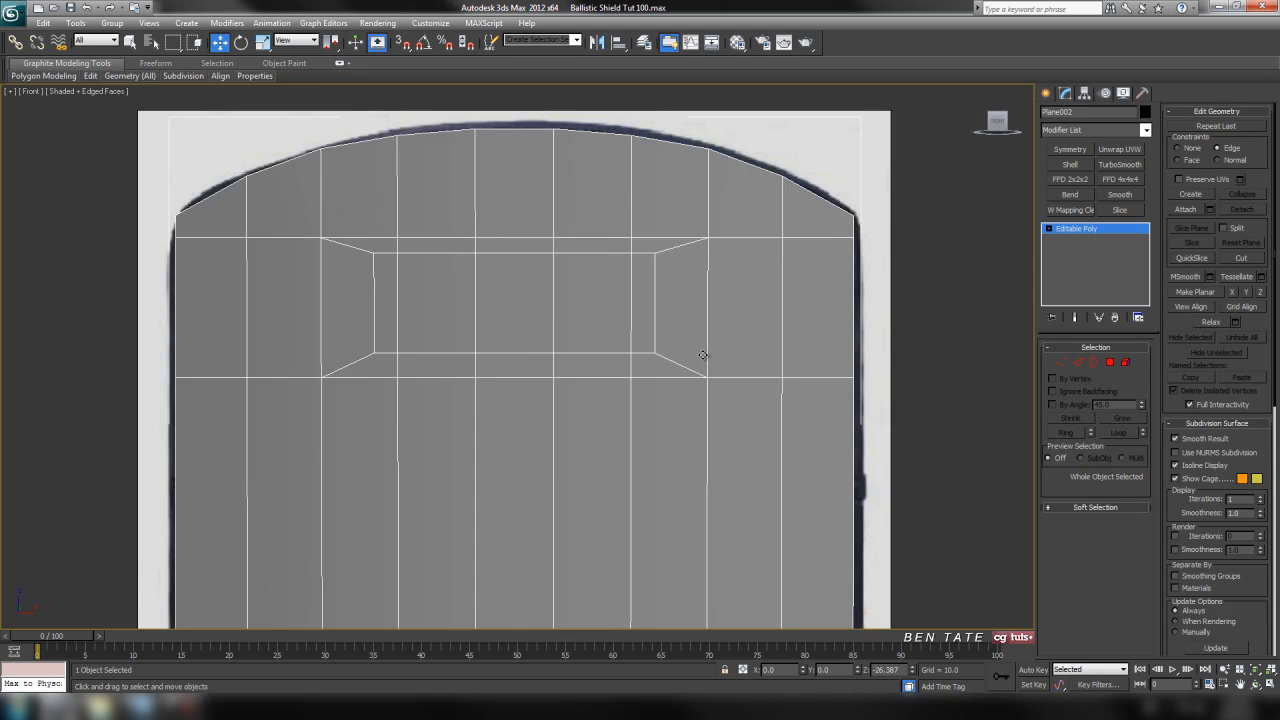
Add a Shell modifier to the shield in the perspective view.
{"action": "scroll", "coordinate": [703, 355], "scroll_direction": "down", "scroll_amount": 2}
{"action": "key", "text": "alt+w"}
{"action": "right_click", "coordinate": [878, 510]}
{"action": "key", "text": "alt+w"}
{"action": "scroll", "coordinate": [838, 464], "scroll_direction": "up", "scroll_amount": 3}
{"action": "middle_click_drag", "start_coordinate": [728, 307], "coordinate": [955, 269], "text": "alt"}
{"action": "scroll", "coordinate": [682, 222], "scroll_direction": "up", "scroll_amount": 3}
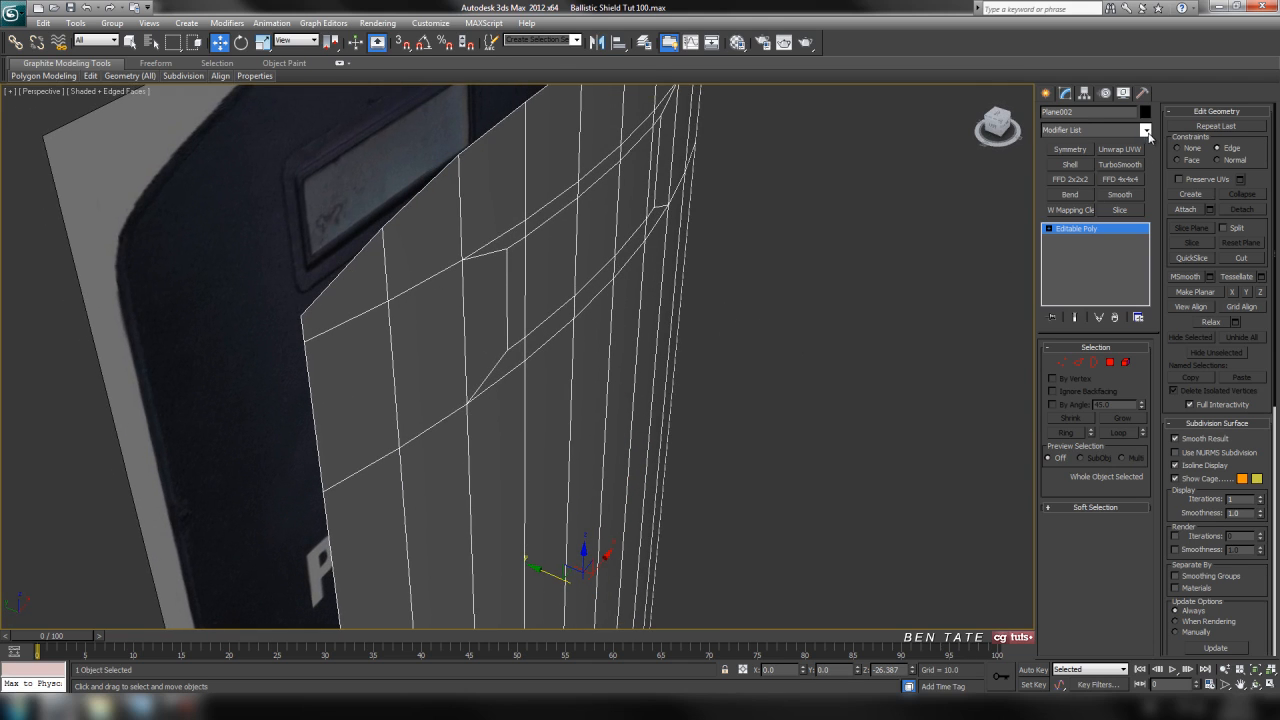
{"action": "left_click", "coordinate": [1148, 133]}
{"action": "left_click_drag", "start_coordinate": [1148, 165], "coordinate": [1156, 423]}
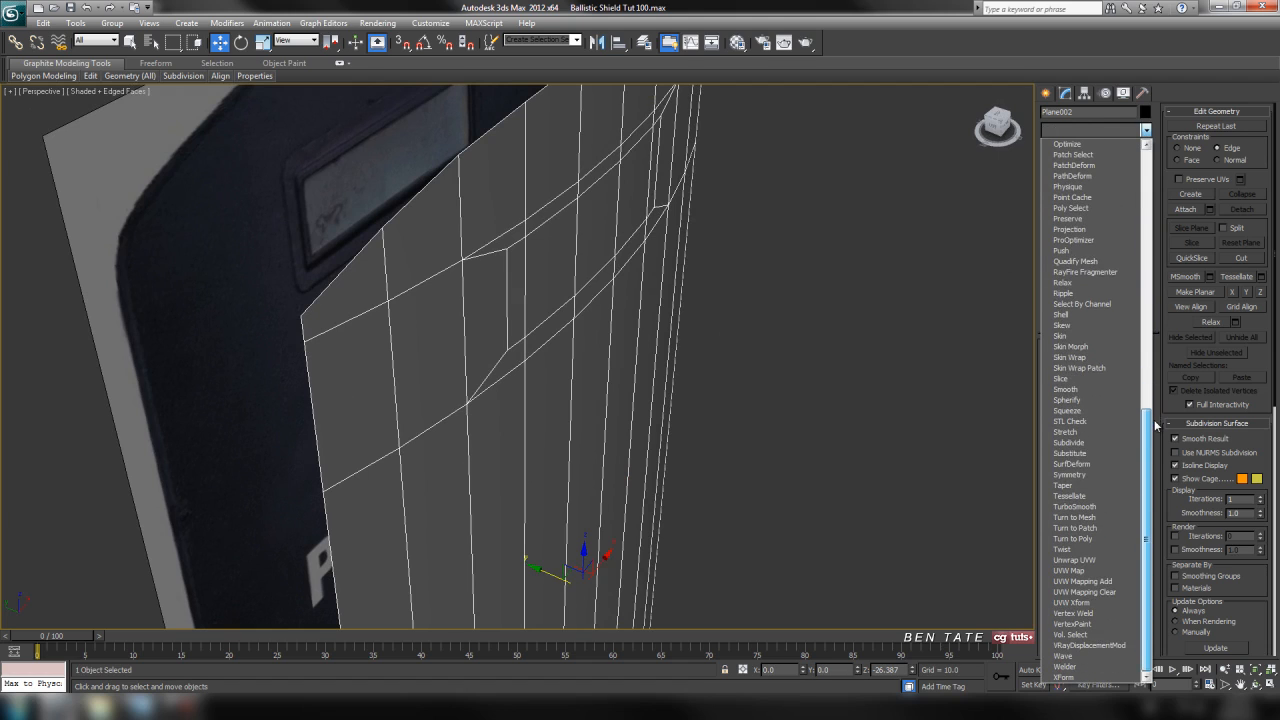
{"action": "left_click", "coordinate": [1118, 320]}
{"action": "left_click", "coordinate": [1118, 320]}
Set the shell's outer amount to 0 and its inner amount to 13.
{"action": "middle_click_drag", "start_coordinate": [724, 309], "coordinate": [746, 308], "text": "alt"}
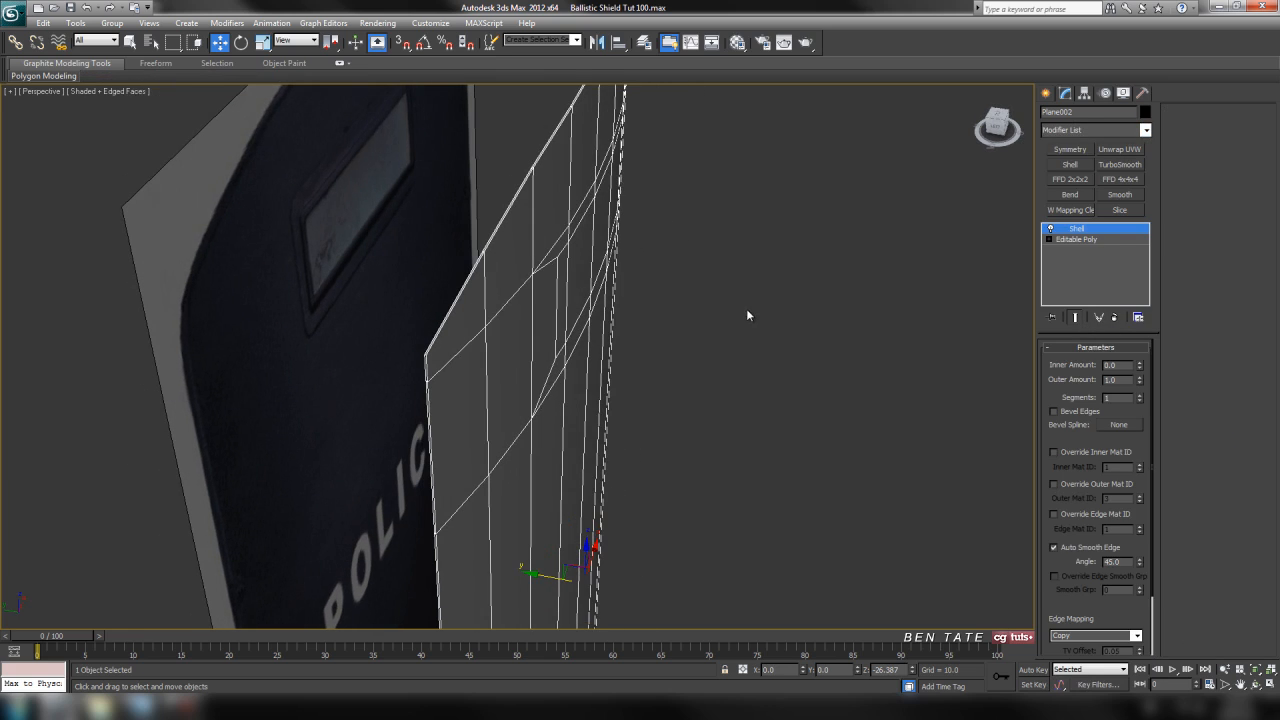
{"action": "right_click", "coordinate": [1141, 380]}
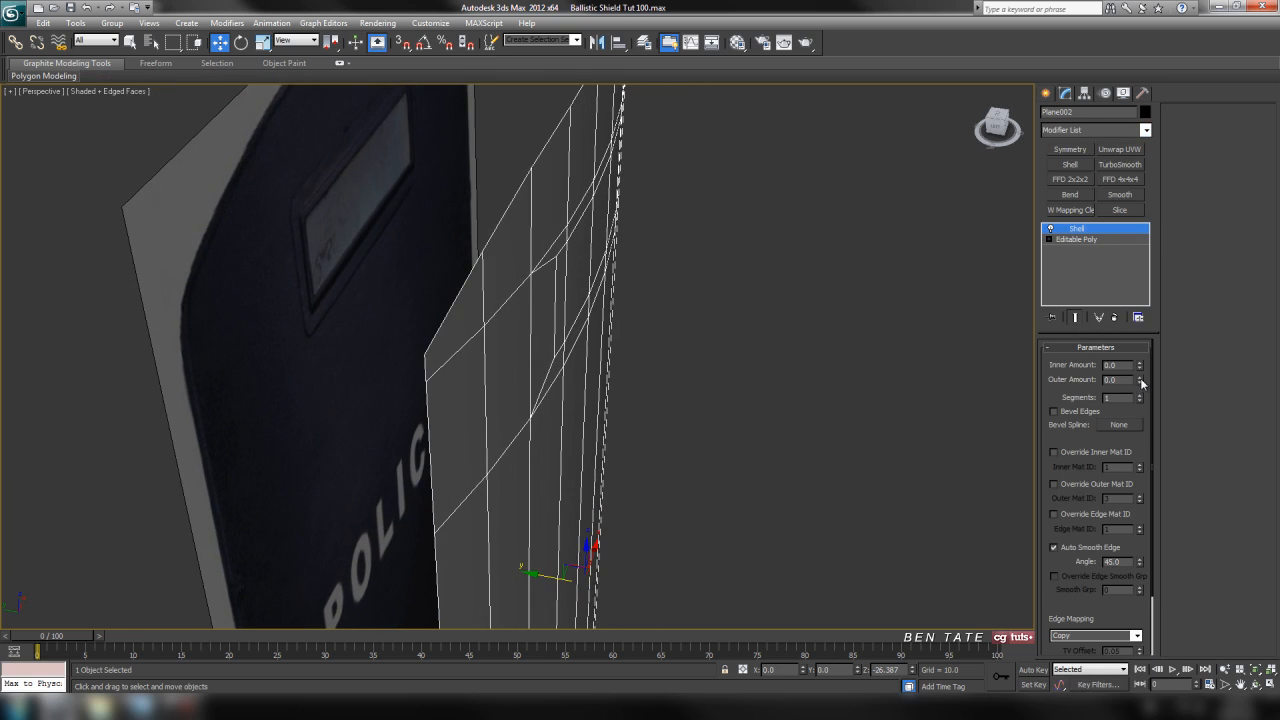
{"action": "left_click_drag", "start_coordinate": [1140, 366], "coordinate": [1014, 176]}
{"action": "middle_click_drag", "start_coordinate": [690, 372], "coordinate": [669, 444], "text": "alt"}
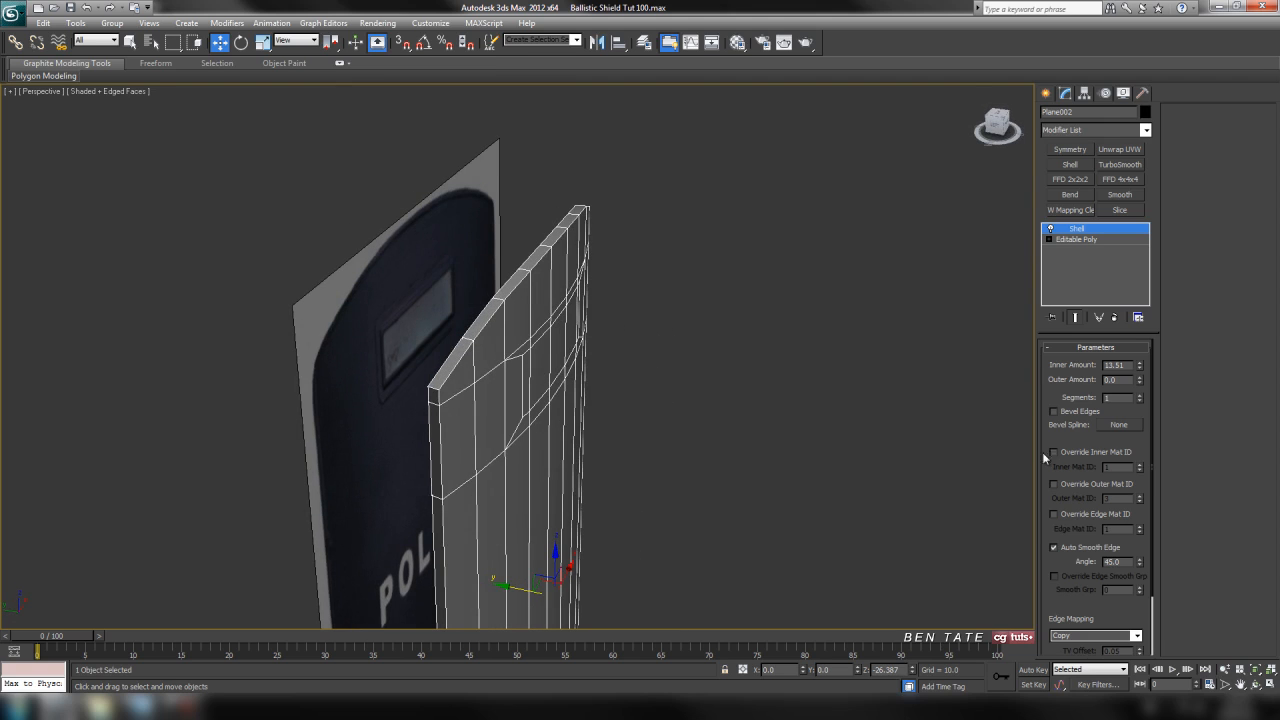
{"action": "left_click_drag", "start_coordinate": [1137, 366], "coordinate": [1074, 371]}
{"action": "type", "text": "13"}
{"action": "key", "text": "Return"}
Enable Straighten Corners for the shell.
{"action": "scroll", "coordinate": [1047, 463], "scroll_direction": "down", "scroll_amount": 3}
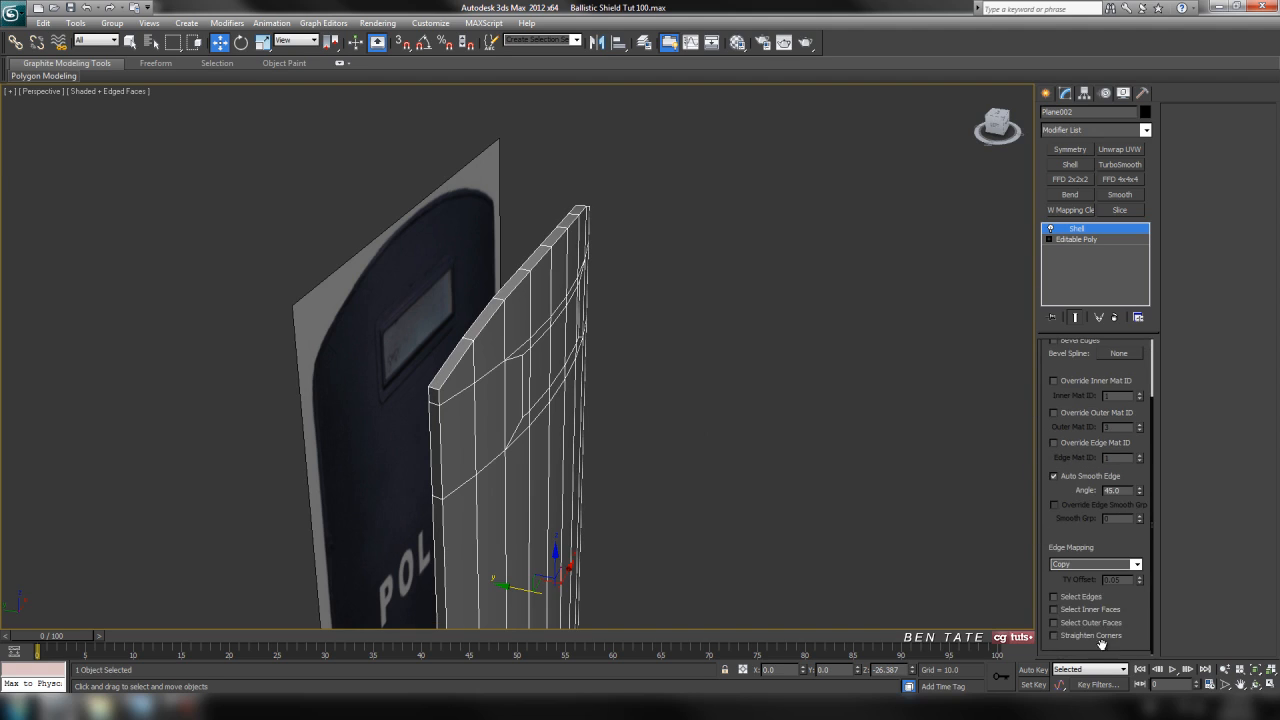
{"action": "left_click", "coordinate": [1055, 636]}
{"action": "middle_click_drag", "start_coordinate": [665, 415], "coordinate": [720, 420]}
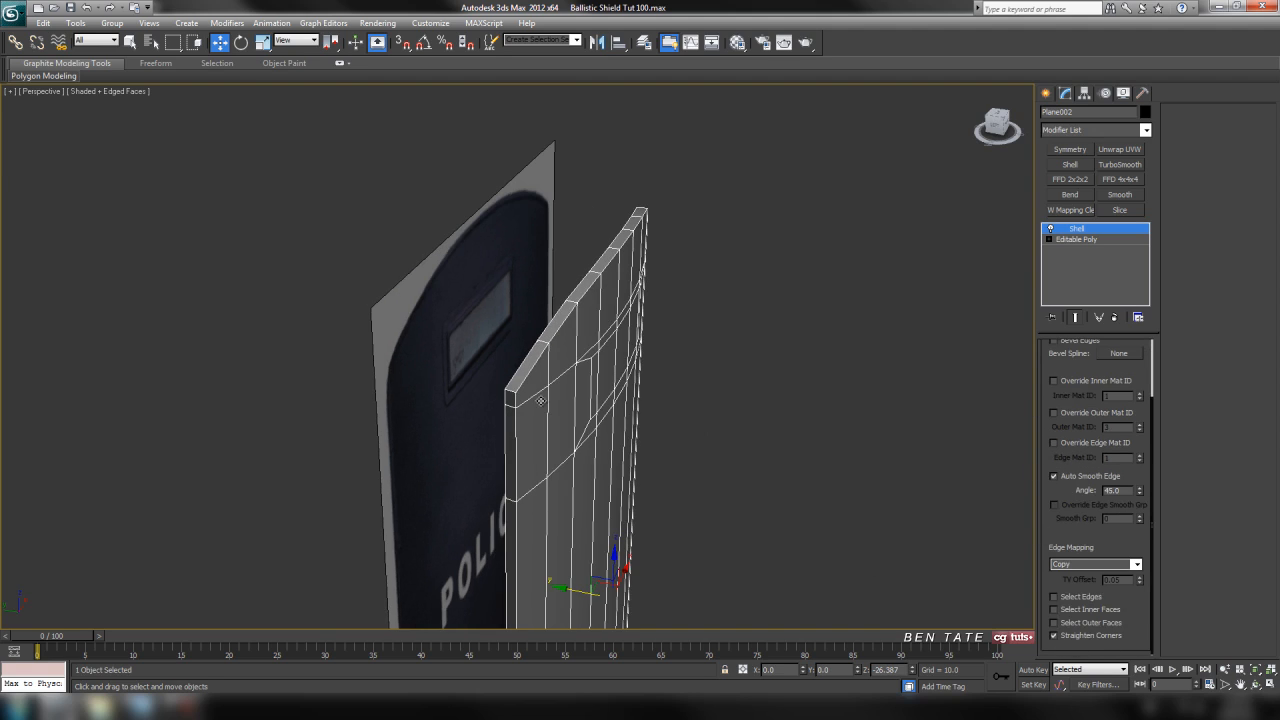
Convert the shelled shield to an editable poly.
{"action": "middle_click_drag", "start_coordinate": [644, 200], "coordinate": [590, 370], "text": "alt"}
{"action": "scroll", "coordinate": [674, 367], "scroll_direction": "up", "scroll_amount": 3}
{"action": "right_click", "coordinate": [678, 288]}
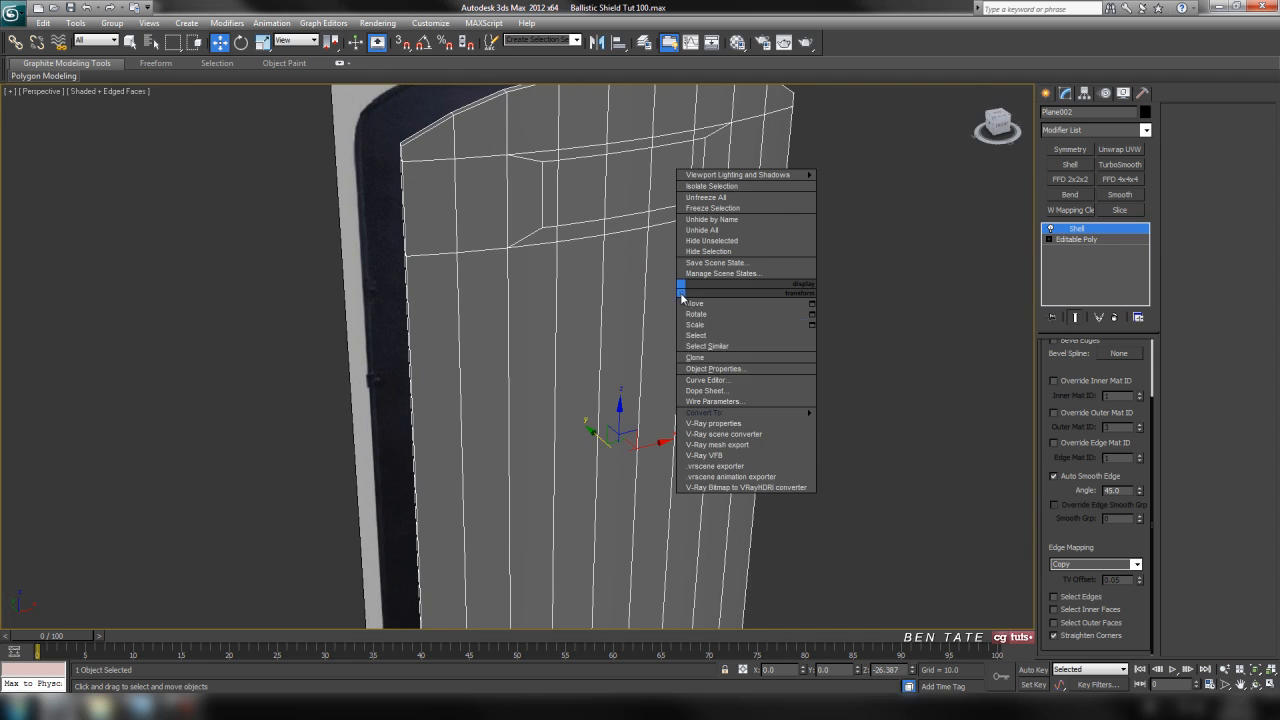
{"action": "mouse_move", "coordinate": [730, 413]}
{"action": "left_click", "coordinate": [865, 423]}
{"action": "middle_click_drag", "start_coordinate": [692, 248], "coordinate": [680, 345], "text": "alt"}
{"action": "scroll", "coordinate": [621, 354], "scroll_direction": "up", "scroll_amount": 3}
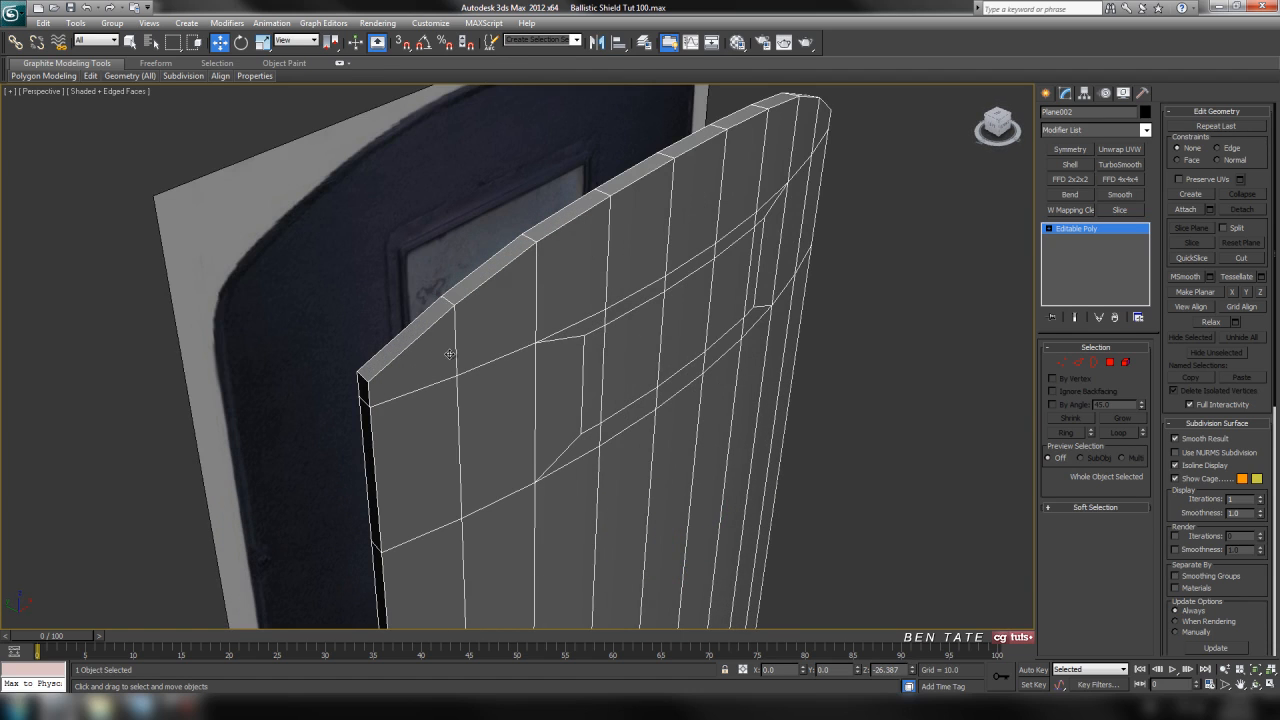
Select all polygons on the shield's front and back faces from the front view, leaving out the thin rim.
{"action": "middle_click_drag", "start_coordinate": [624, 357], "coordinate": [642, 293], "text": "alt"}
{"action": "left_click", "coordinate": [1109, 363]}
{"action": "middle_click_drag", "start_coordinate": [852, 370], "coordinate": [747, 328], "text": "alt"}
{"action": "middle_click_drag", "start_coordinate": [893, 477], "coordinate": [860, 466], "text": "alt"}
{"action": "key", "text": "alt+w"}
{"action": "key", "text": "alt+w"}
{"action": "middle_click_drag", "start_coordinate": [799, 342], "coordinate": [816, 226]}
{"action": "scroll", "coordinate": [769, 266], "scroll_direction": "down", "scroll_amount": 2}
{"action": "middle_click_drag", "start_coordinate": [769, 266], "coordinate": [780, 285]}
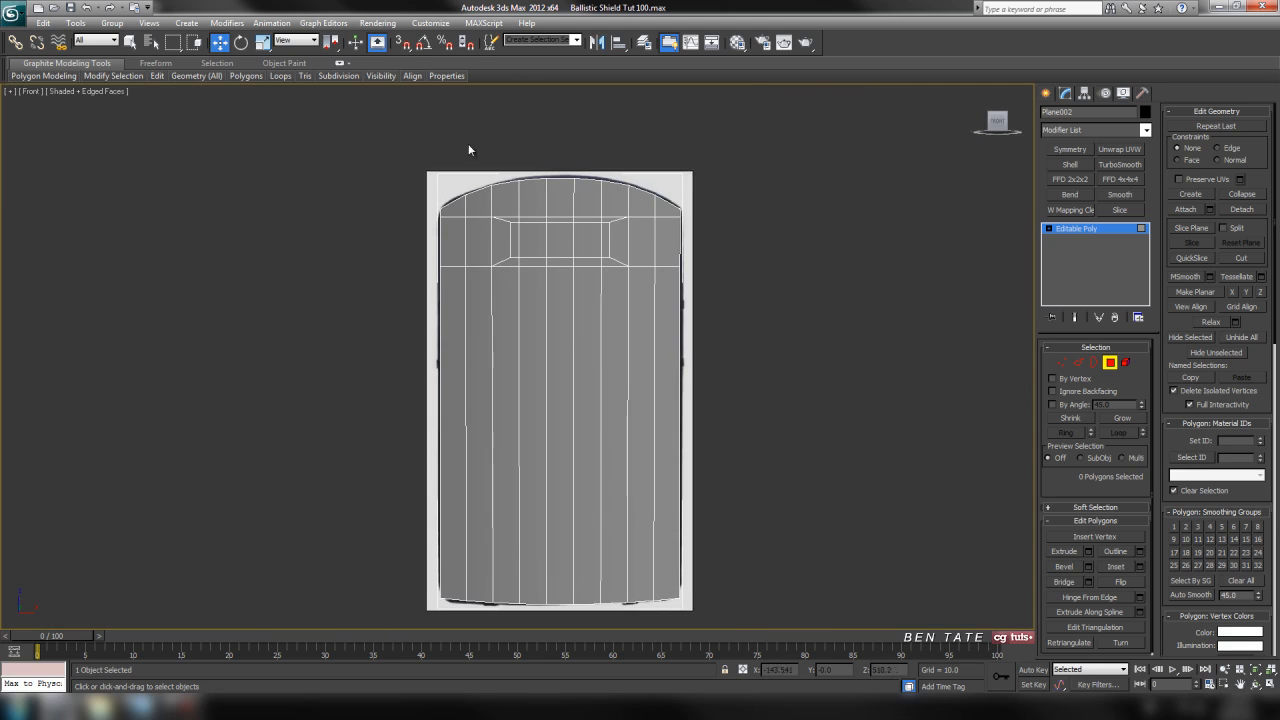
{"action": "left_click", "coordinate": [130, 42]}
{"action": "left_click", "coordinate": [461, 209]}
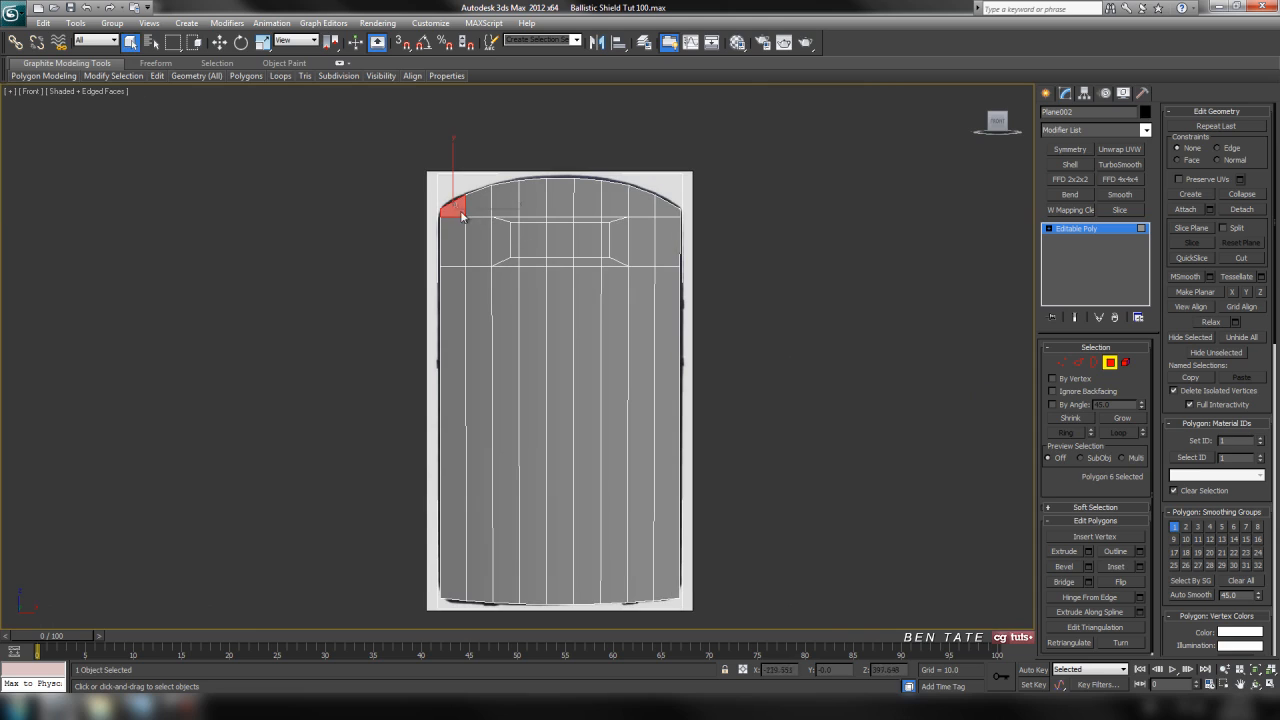
{"action": "left_click_drag", "start_coordinate": [663, 585], "coordinate": [720, 562]}
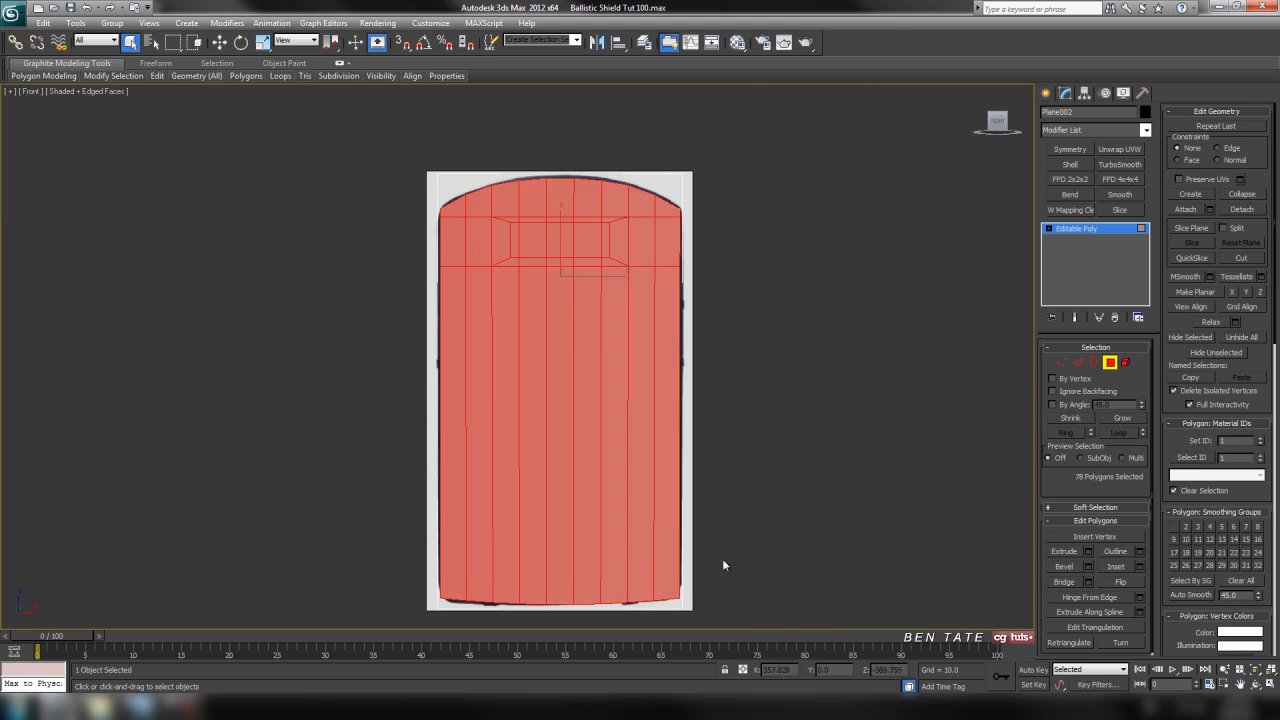
Deselect the polygons of the viewing window and the ring around it on both the front and back faces.
{"action": "middle_click_drag", "start_coordinate": [809, 437], "coordinate": [807, 467]}
{"action": "scroll", "coordinate": [808, 469], "scroll_direction": "up", "scroll_amount": 2}
{"action": "key", "text": "alt+w"}
{"action": "right_click", "coordinate": [916, 485]}
{"action": "key", "text": "alt+w"}
{"action": "middle_click_drag", "start_coordinate": [764, 429], "coordinate": [691, 314], "text": "alt"}
{"action": "key", "text": "alt+w"}
{"action": "right_click", "coordinate": [793, 176]}
{"action": "key", "text": "alt+w"}
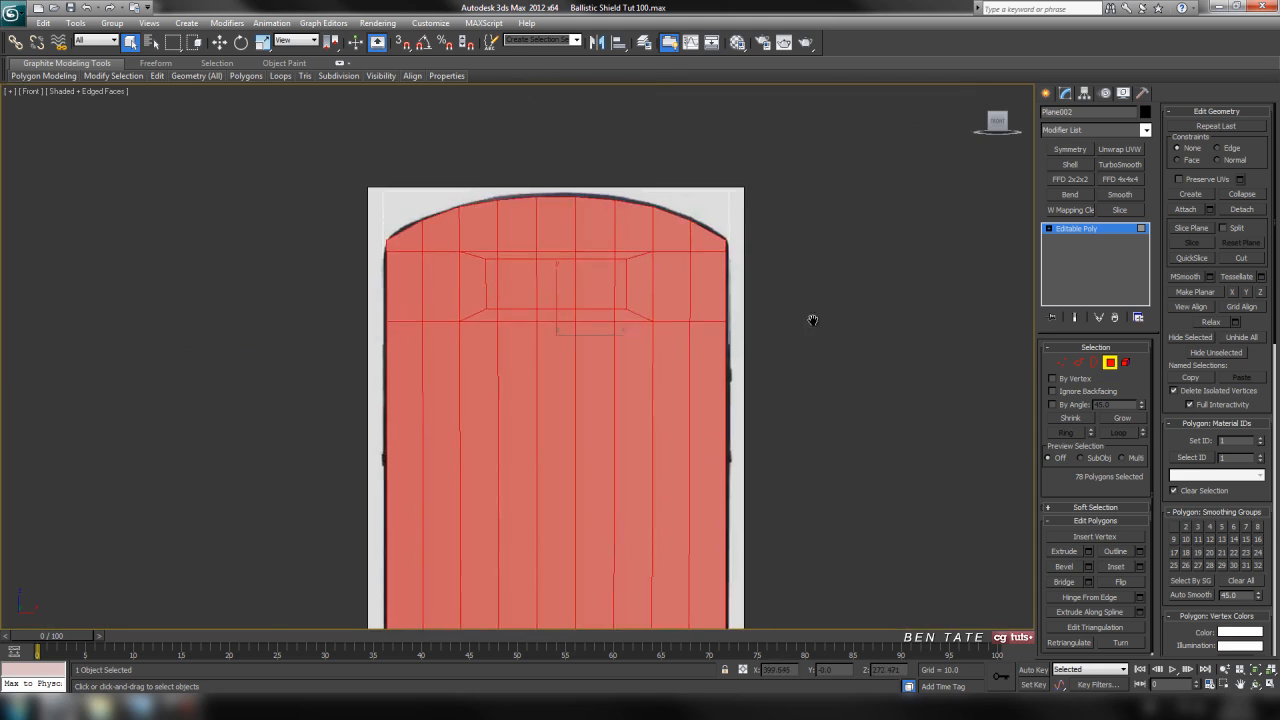
{"action": "scroll", "coordinate": [760, 325], "scroll_direction": "up", "scroll_amount": 4}
{"action": "left_click", "coordinate": [450, 209], "text": "alt"}
{"action": "left_click_drag", "start_coordinate": [727, 320], "coordinate": [749, 331], "text": "alt"}
{"action": "scroll", "coordinate": [812, 380], "scroll_direction": "down", "scroll_amount": 4}
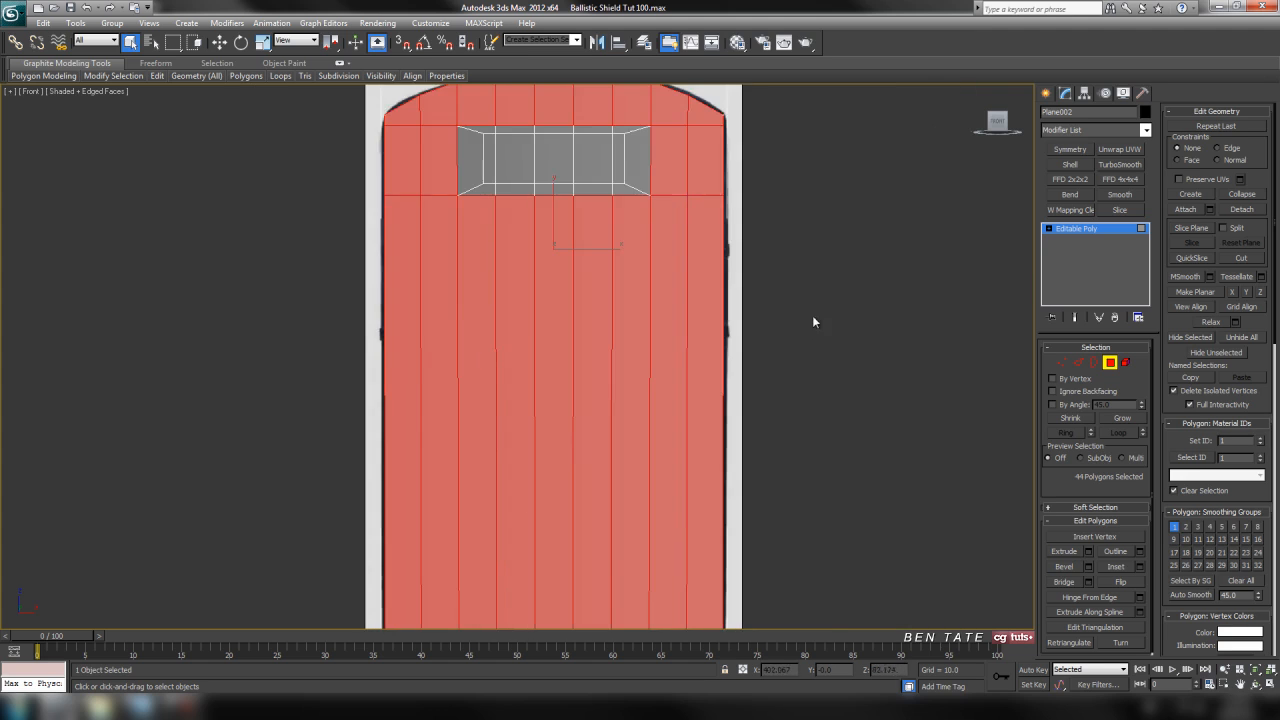
Turn off the shading of selected faces and make the shield see-through in the front view.
{"action": "key", "text": "alt+w"}
{"action": "right_click", "coordinate": [714, 464]}
{"action": "key", "text": "alt+w"}
{"action": "scroll", "coordinate": [709, 468], "scroll_direction": "down", "scroll_amount": 6}
{"action": "middle_click_drag", "start_coordinate": [709, 468], "coordinate": [746, 446], "text": "alt"}
{"action": "key", "text": "alt+w"}
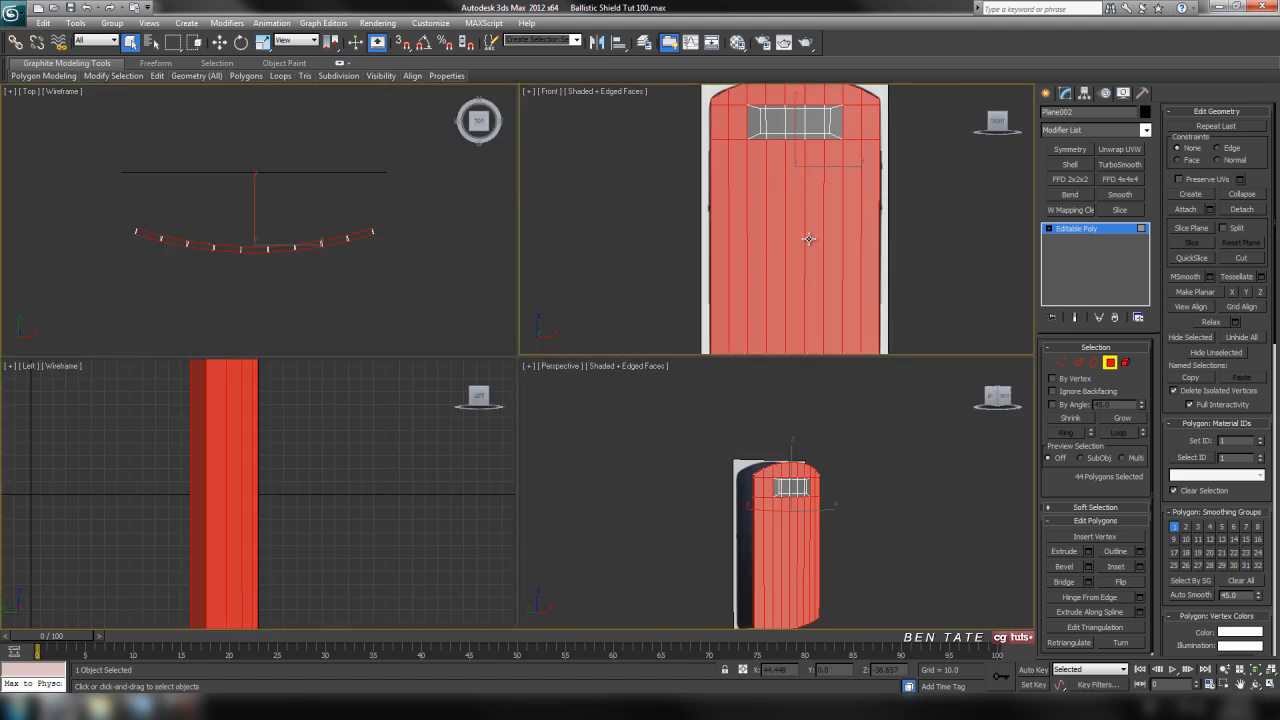
{"action": "key", "text": "alt+w"}
{"action": "scroll", "coordinate": [806, 286], "scroll_direction": "up", "scroll_amount": 2}
{"action": "middle_click_drag", "start_coordinate": [806, 286], "coordinate": [749, 354]}
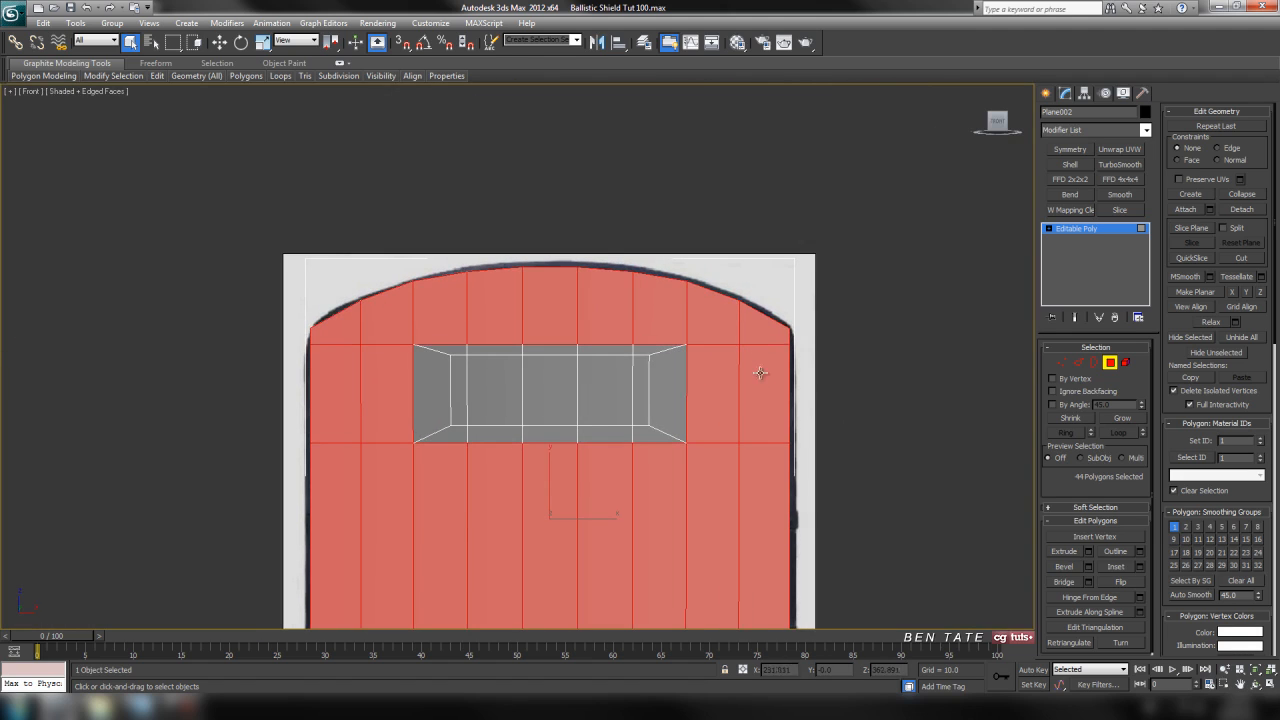
{"action": "key", "text": "ctrl+d"}
{"action": "scroll", "coordinate": [766, 378], "scroll_direction": "up", "scroll_amount": 4}
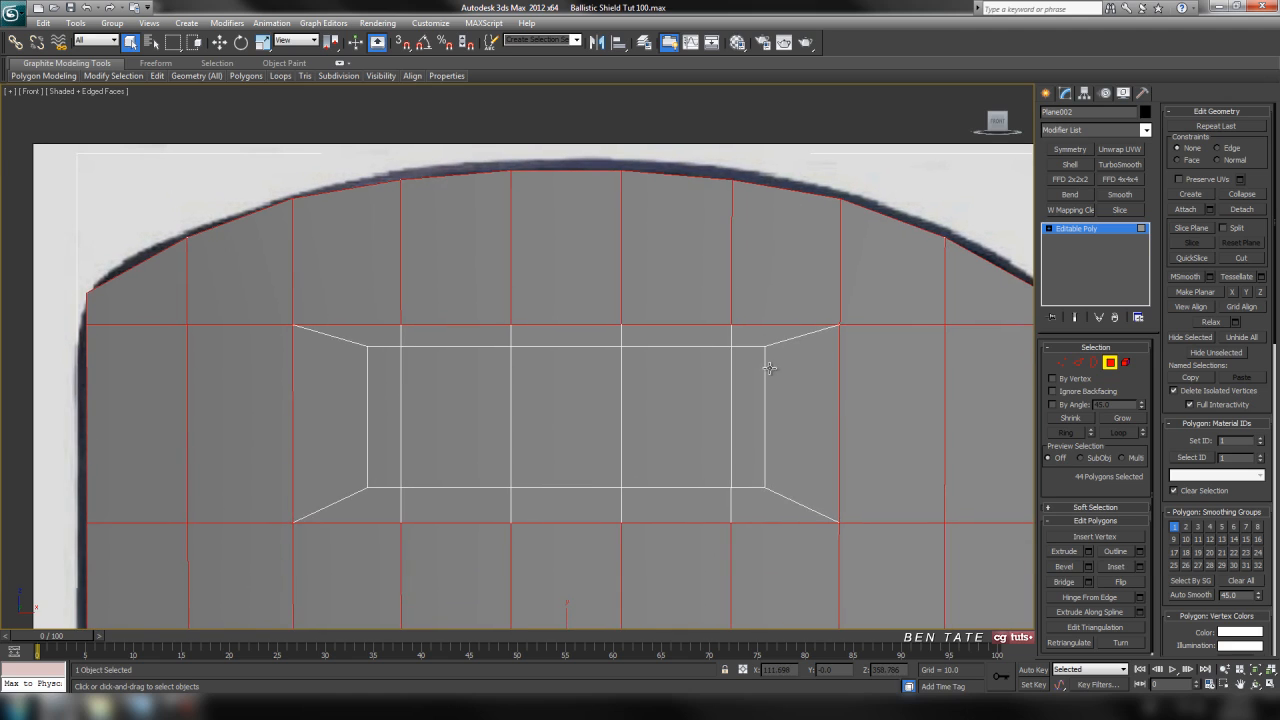
{"action": "scroll", "coordinate": [835, 402], "scroll_direction": "down", "scroll_amount": 3}
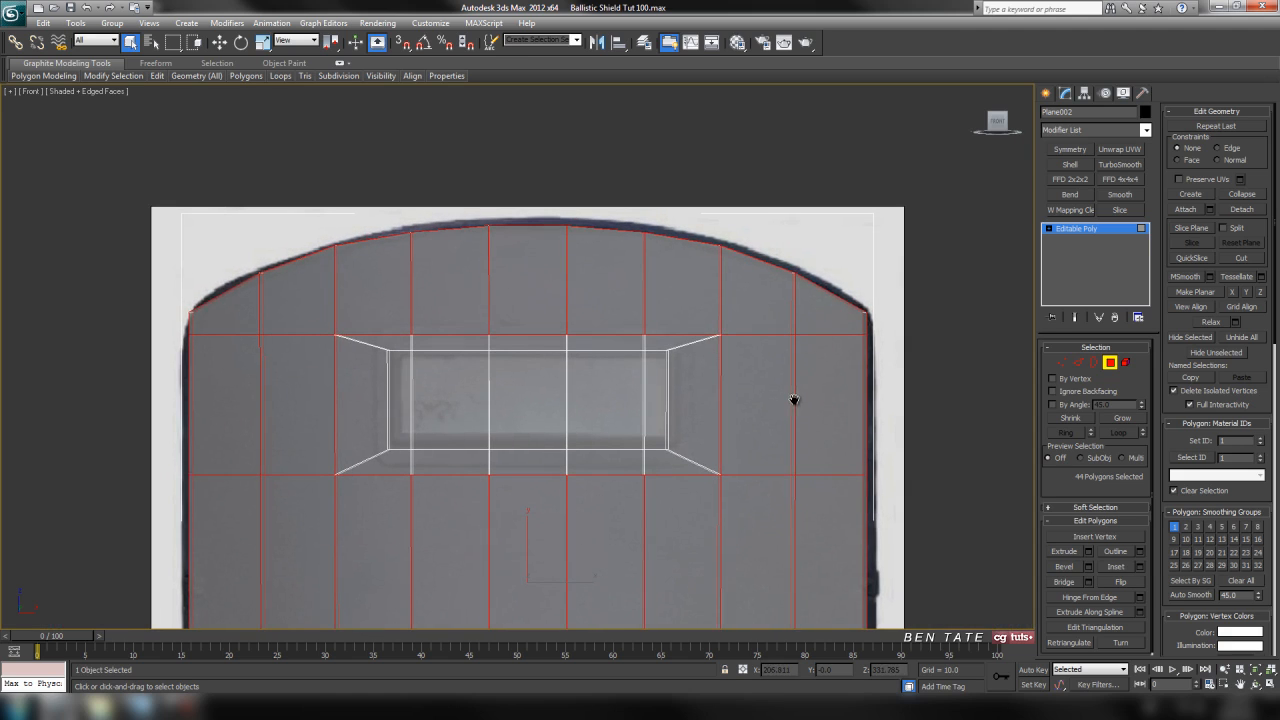
Inset the selected polygons by about 6.7 and leave polygon editing.
{"action": "left_click", "coordinate": [1139, 567]}
{"action": "left_click_drag", "start_coordinate": [926, 290], "coordinate": [929, 290]}
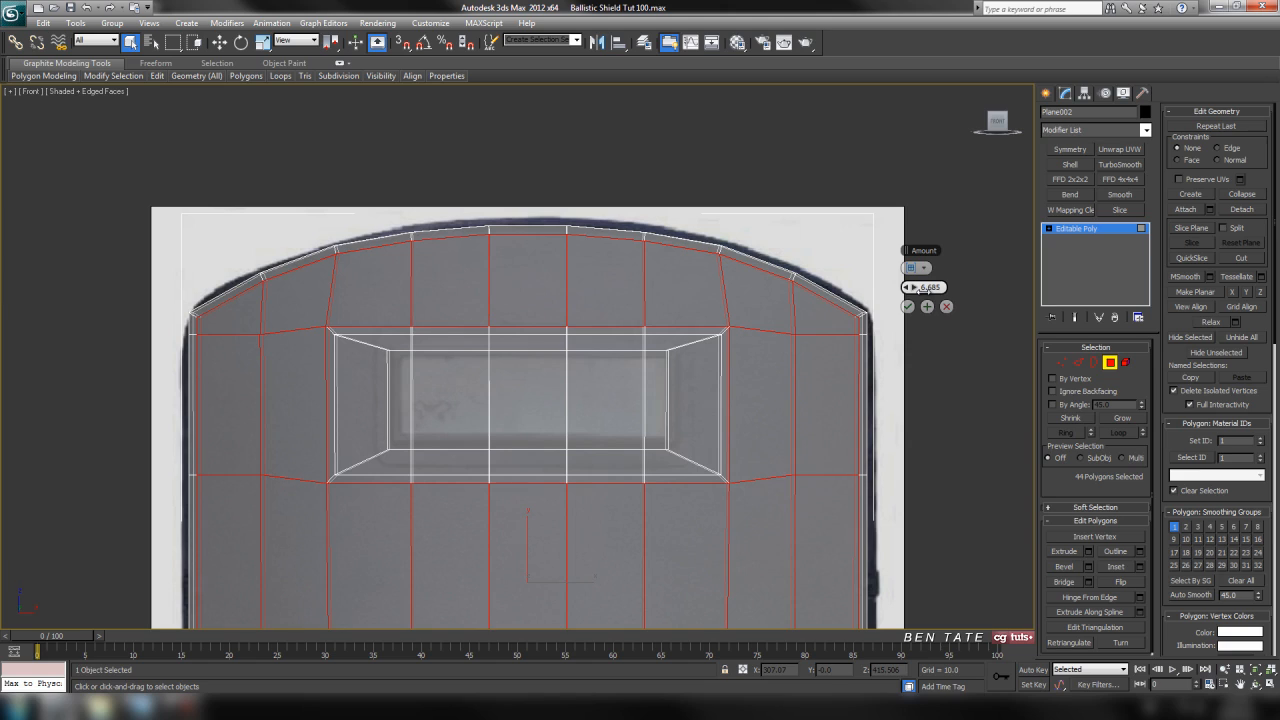
{"action": "double_click", "coordinate": [913, 287]}
{"action": "left_click", "coordinate": [908, 306]}
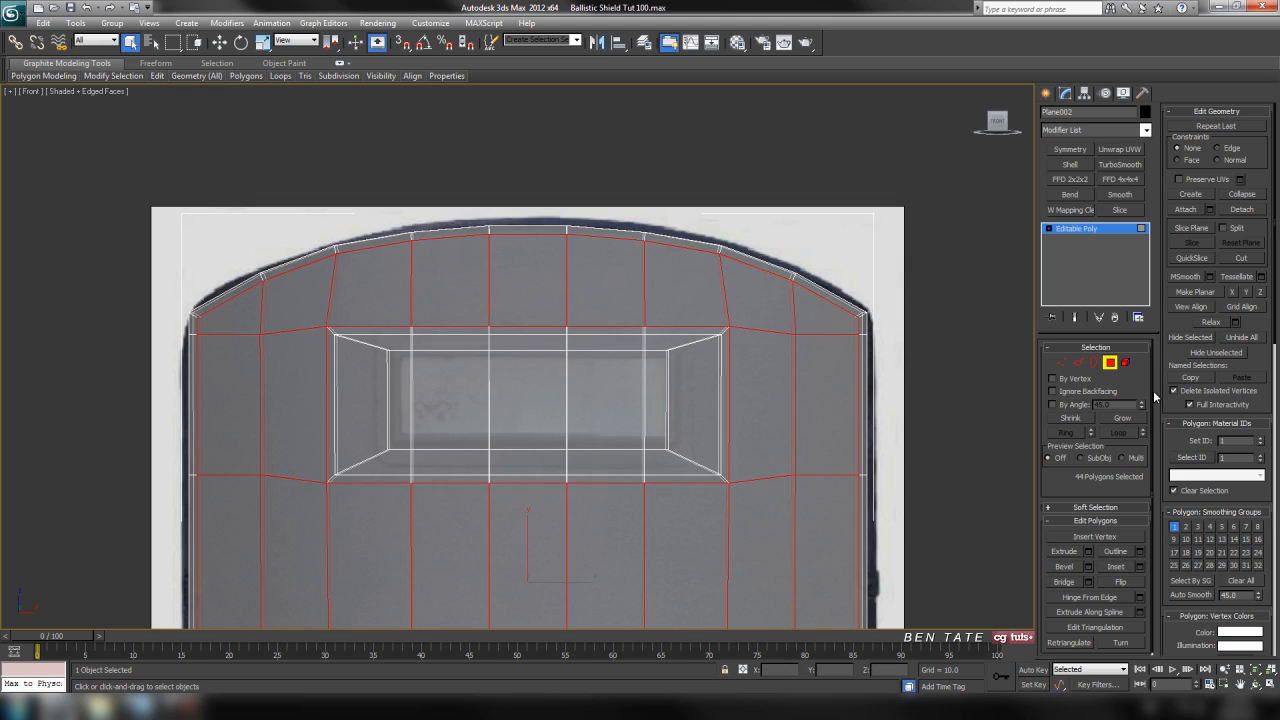
{"action": "left_click", "coordinate": [1110, 362]}
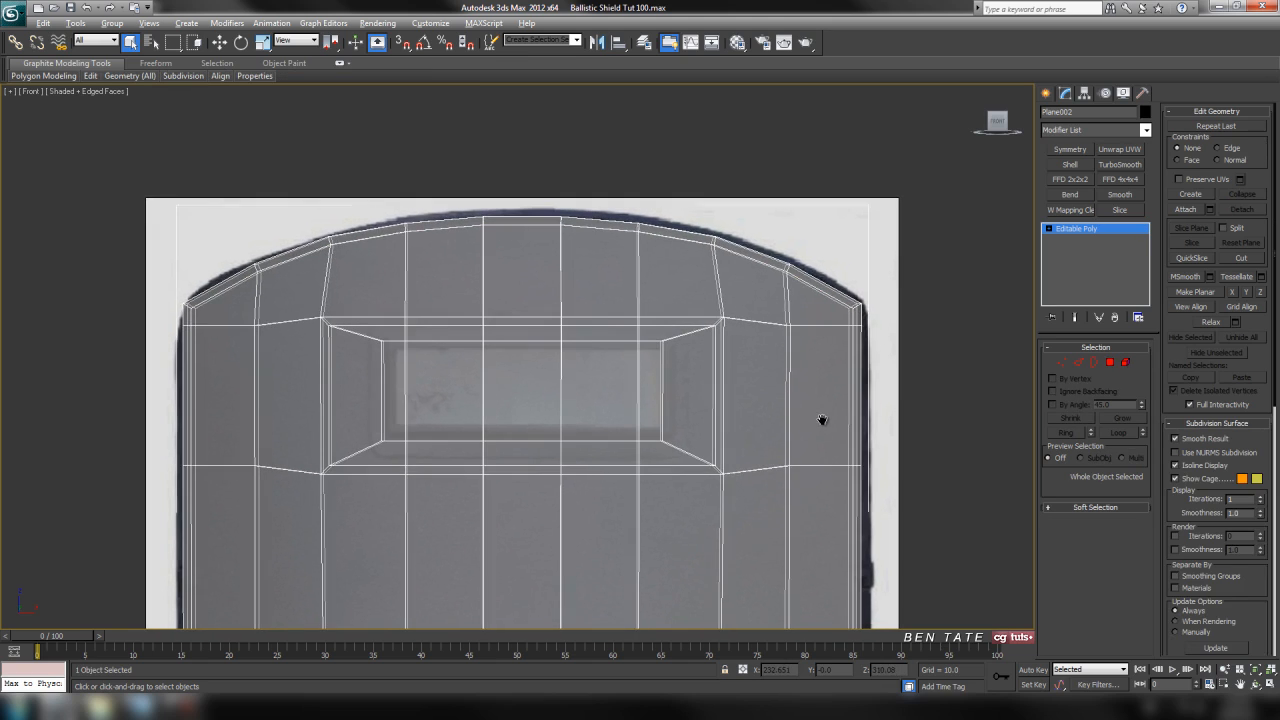
Isolate the shield in the perspective view and frame the window area.
{"action": "key", "text": "alt+w"}
{"action": "key", "text": "alt+w"}
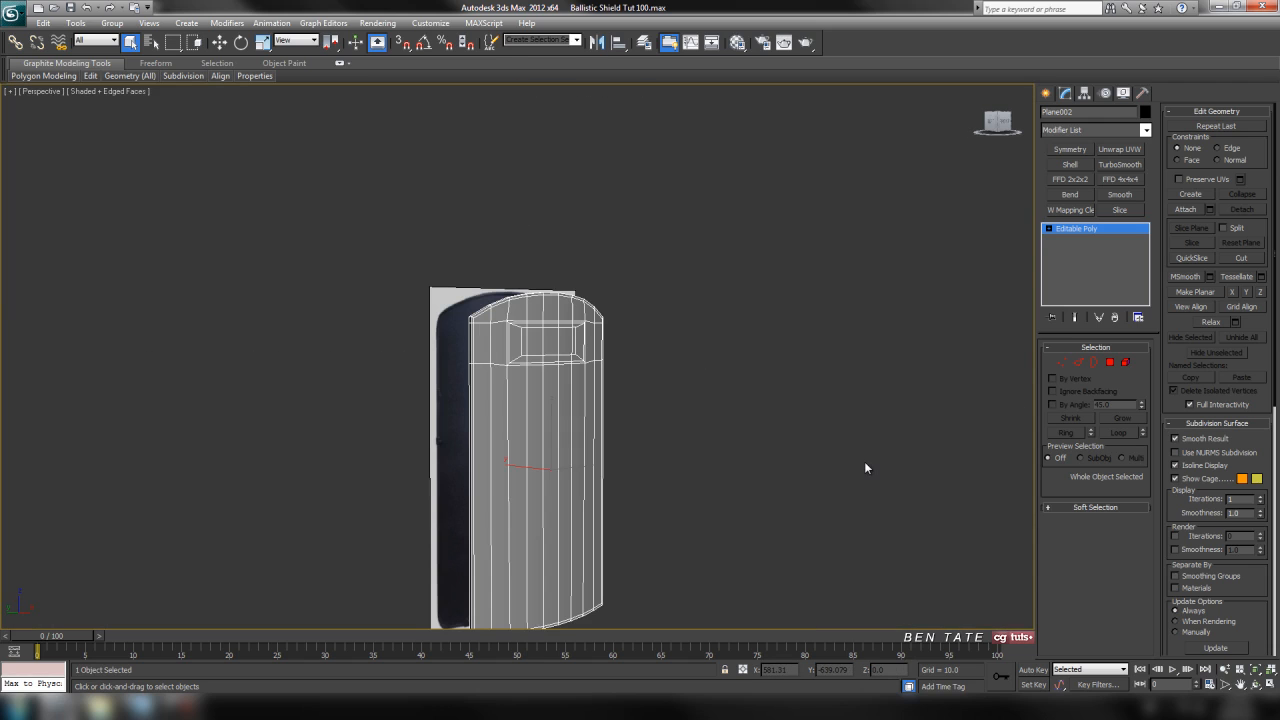
{"action": "key", "text": "alt+q"}
{"action": "middle_click_drag", "start_coordinate": [692, 347], "coordinate": [652, 301], "text": "alt"}
{"action": "middle_click_drag", "start_coordinate": [652, 301], "coordinate": [661, 394]}
{"action": "scroll", "coordinate": [661, 394], "scroll_direction": "up", "scroll_amount": 5}
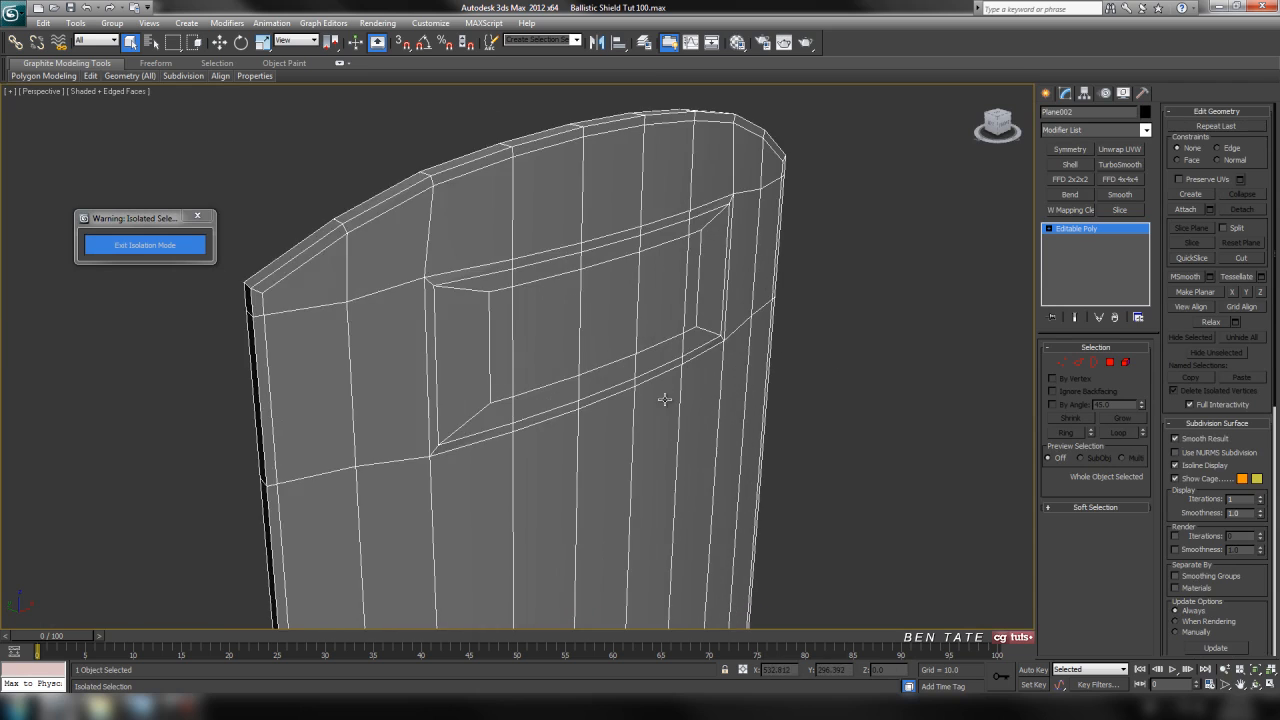
{"action": "middle_click_drag", "start_coordinate": [483, 335], "coordinate": [610, 357], "text": "alt"}
Target-weld the inset vertices along the window's upper edge on the front face to the adjacent window-frame vertices.
{"action": "left_click", "coordinate": [1062, 362]}
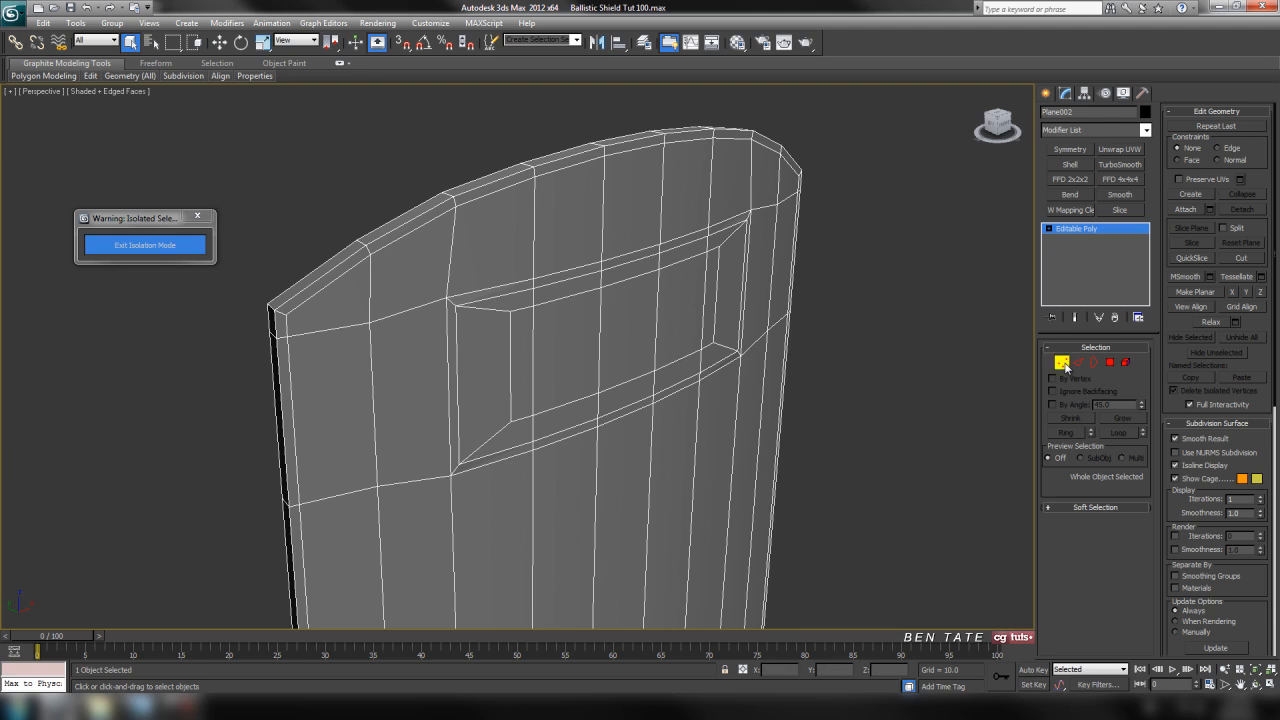
{"action": "left_click", "coordinate": [1122, 567]}
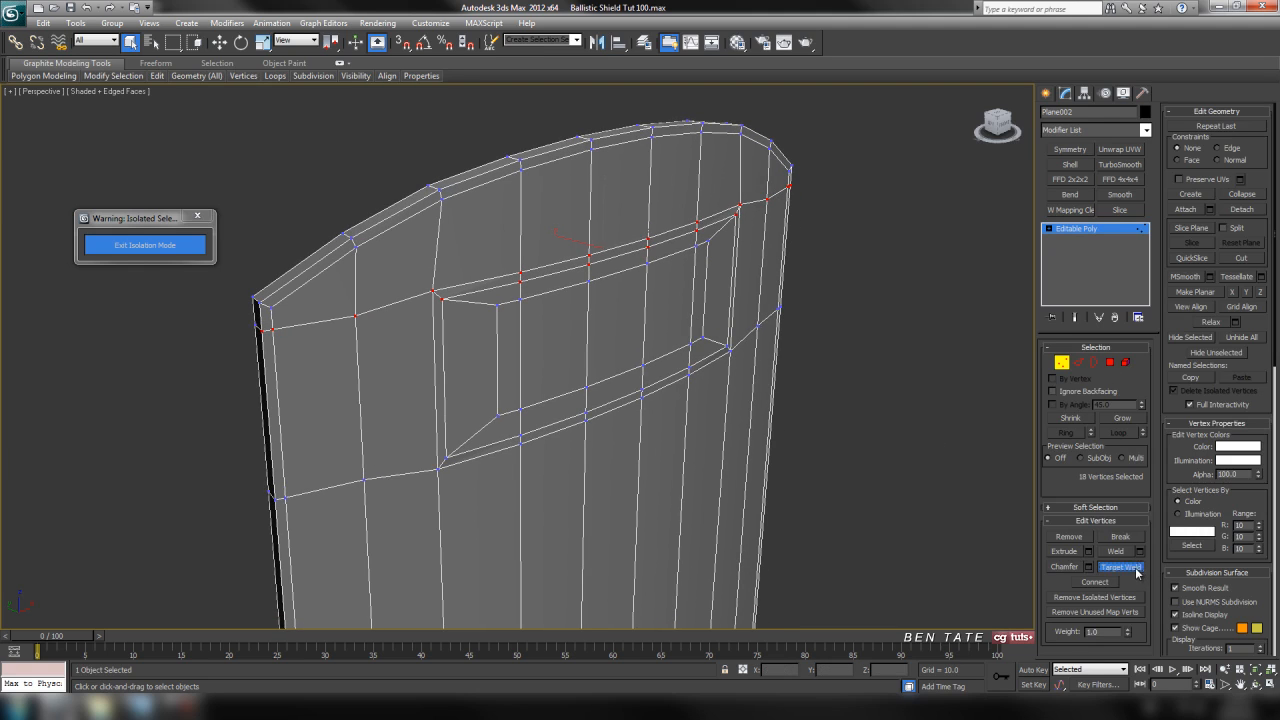
{"action": "scroll", "coordinate": [590, 383], "scroll_direction": "up", "scroll_amount": 6}
{"action": "scroll", "coordinate": [590, 380], "scroll_direction": "down", "scroll_amount": 3}
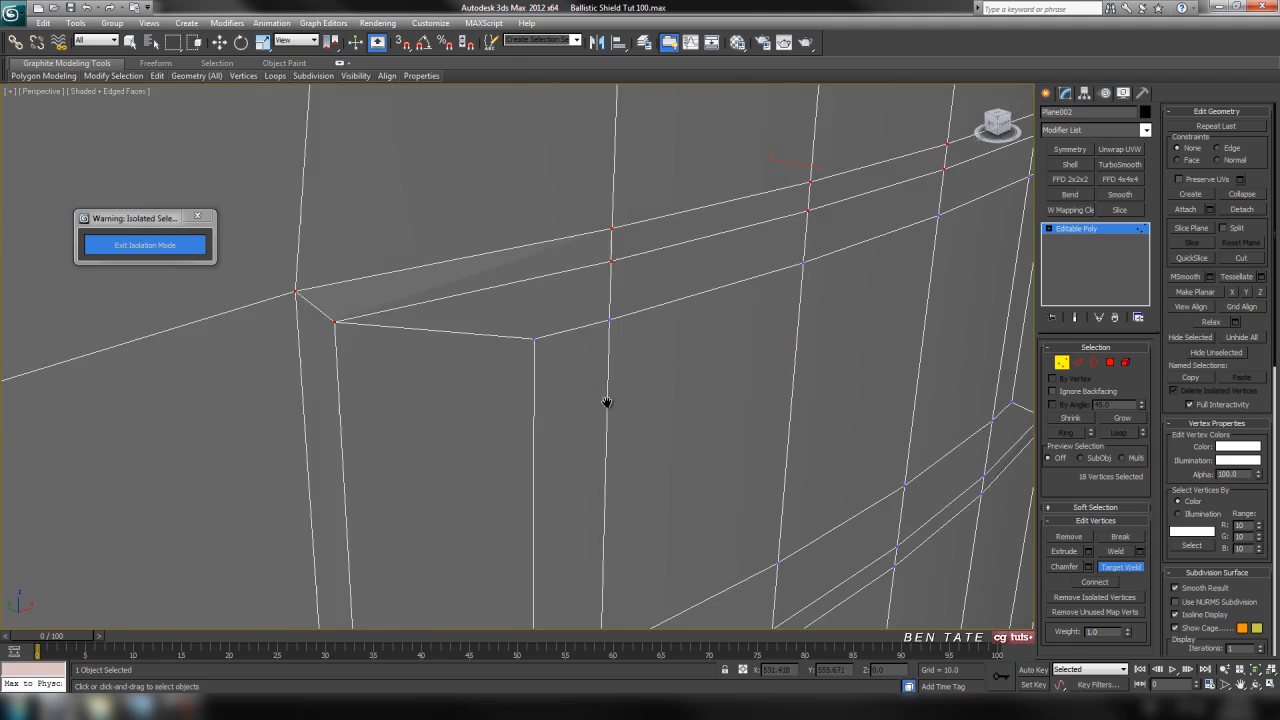
{"action": "middle_click_drag", "start_coordinate": [511, 393], "coordinate": [444, 354]}
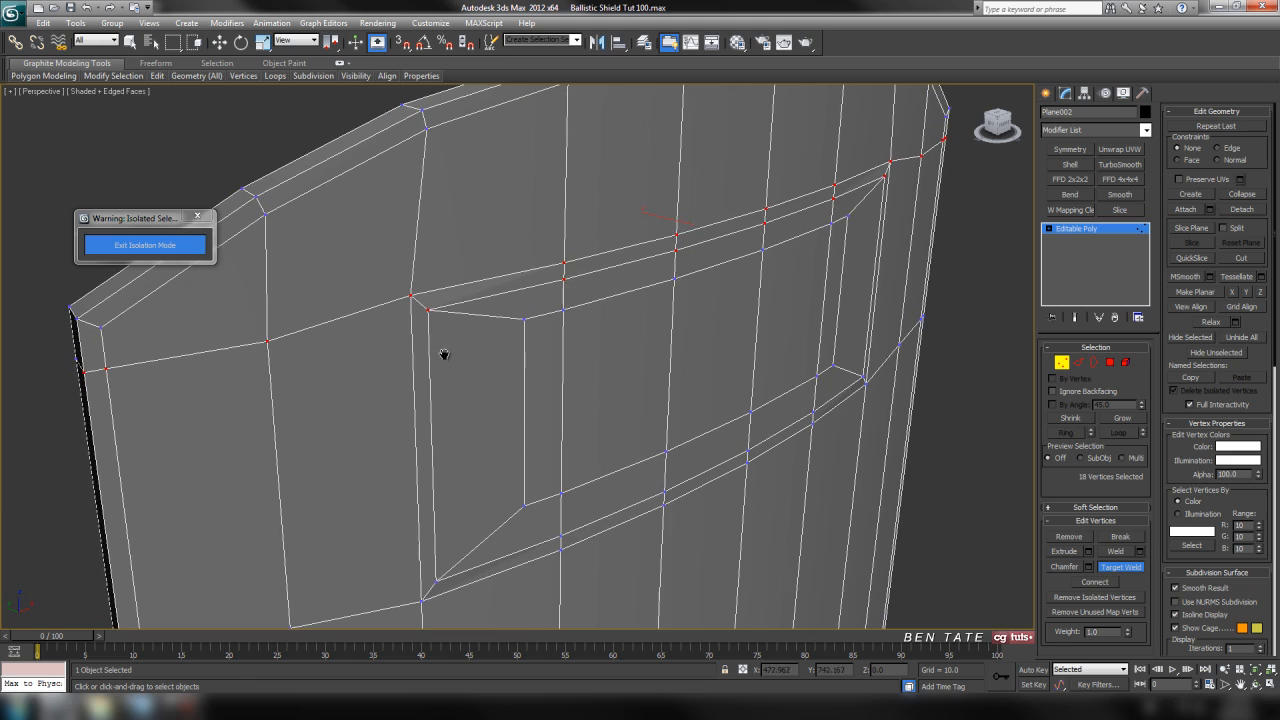
{"action": "left_click", "coordinate": [413, 299]}
{"action": "left_click", "coordinate": [428, 311]}
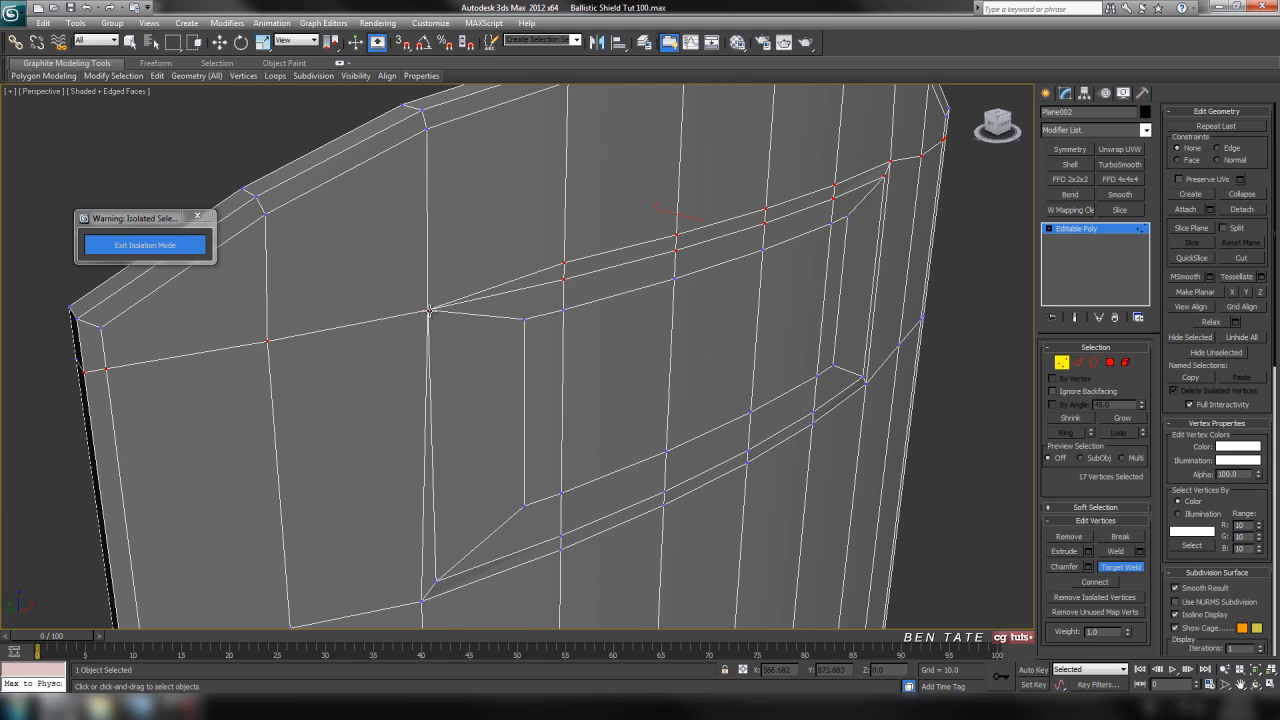
{"action": "left_click", "coordinate": [565, 278]}
{"action": "left_click", "coordinate": [676, 250]}
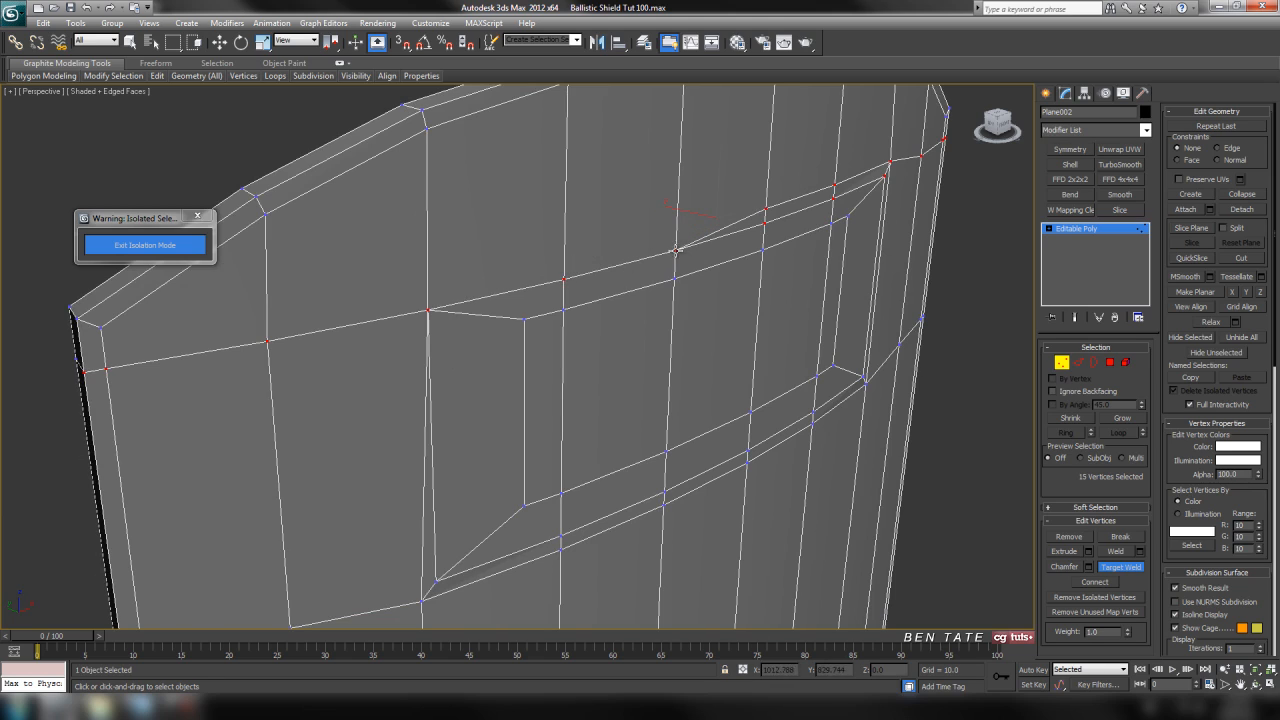
{"action": "left_click", "coordinate": [767, 223]}
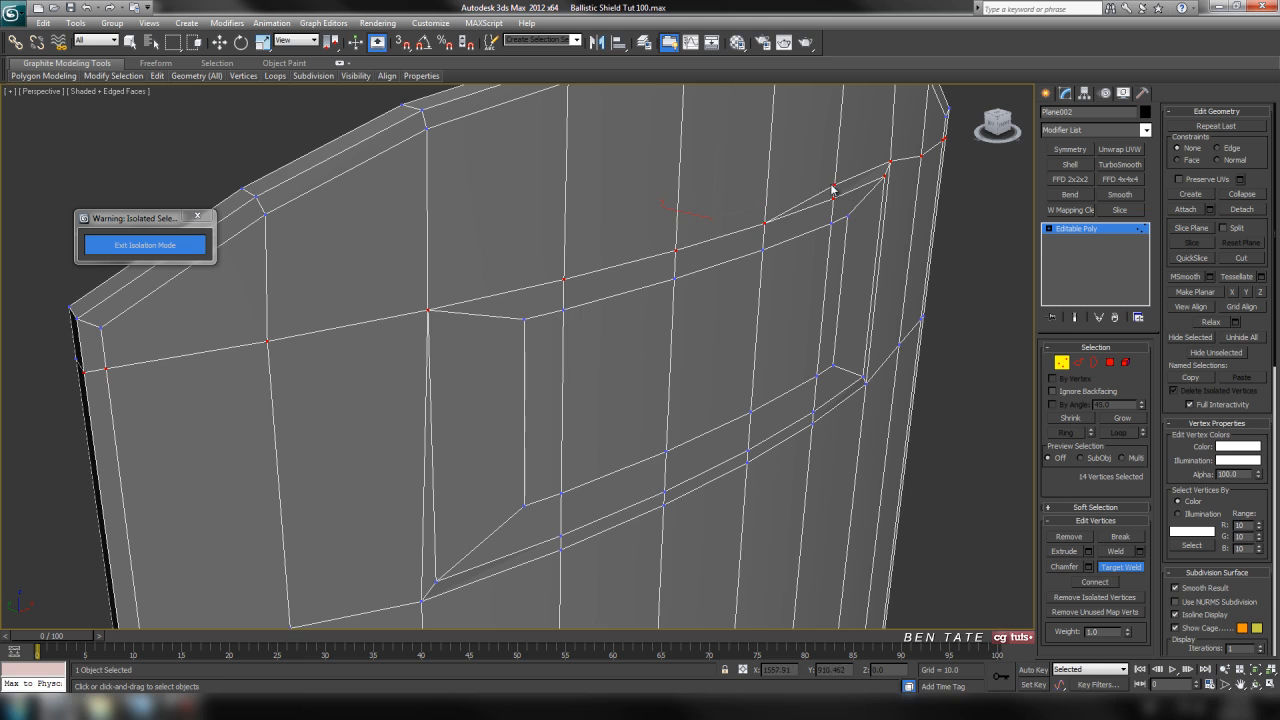
{"action": "left_click", "coordinate": [834, 199]}
{"action": "middle_click_drag", "start_coordinate": [834, 199], "coordinate": [577, 225], "text": "alt"}
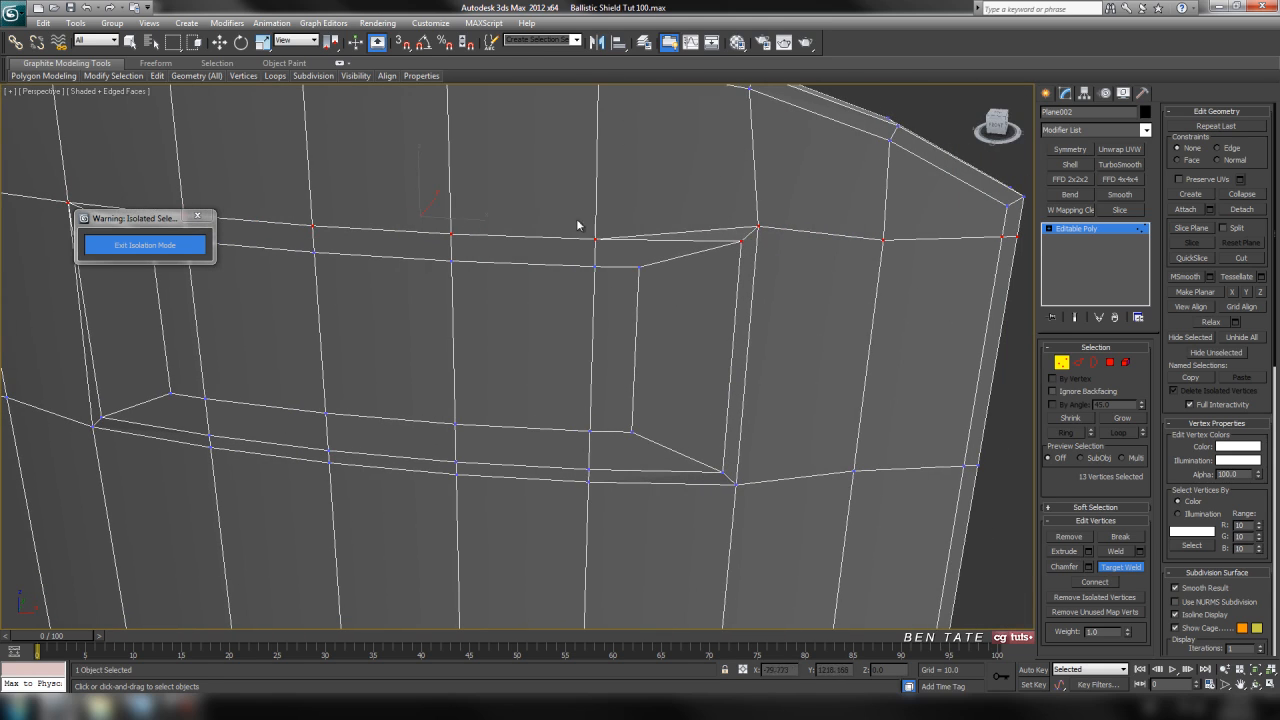
{"action": "left_click", "coordinate": [745, 242]}
Target-weld the inset vertices along the window's lower edge on the front face to the adjacent window-frame vertices.
{"action": "middle_click_drag", "start_coordinate": [743, 249], "coordinate": [775, 384], "text": "alt"}
{"action": "left_click", "coordinate": [754, 408]}
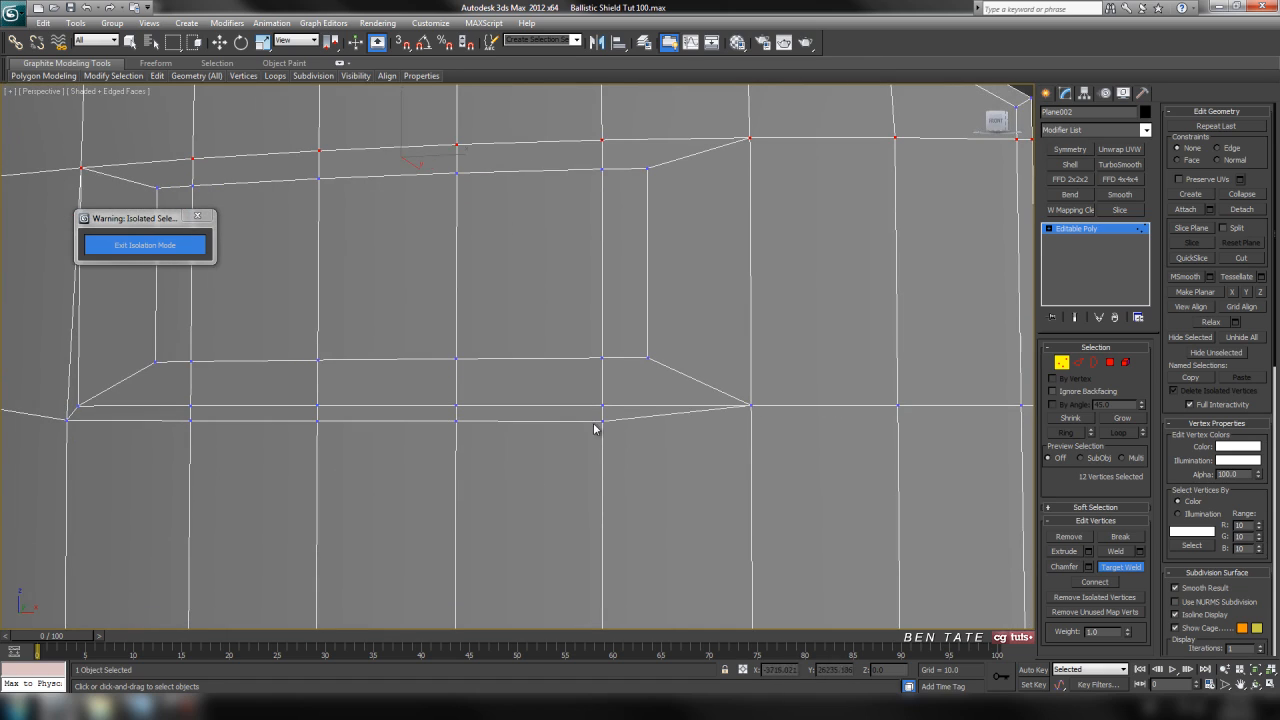
{"action": "middle_click_drag", "start_coordinate": [602, 405], "coordinate": [646, 389], "text": "alt"}
{"action": "left_click_drag", "start_coordinate": [634, 389], "coordinate": [634, 375]}
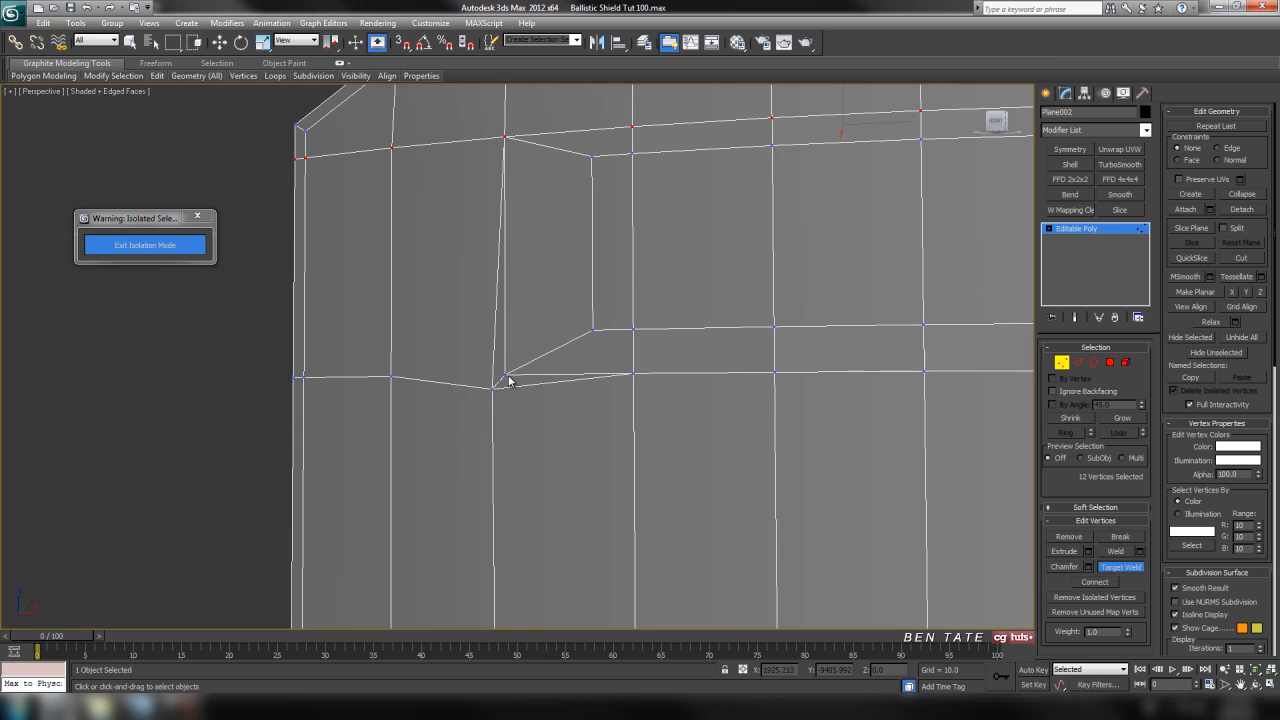
{"action": "scroll", "coordinate": [509, 374], "scroll_direction": "down", "scroll_amount": 5}
Target-weld the inset vertices along the window's upper edge on the shield's back face to the adjacent window-frame vertices.
{"action": "middle_click_drag", "start_coordinate": [543, 380], "coordinate": [771, 415], "text": "alt"}
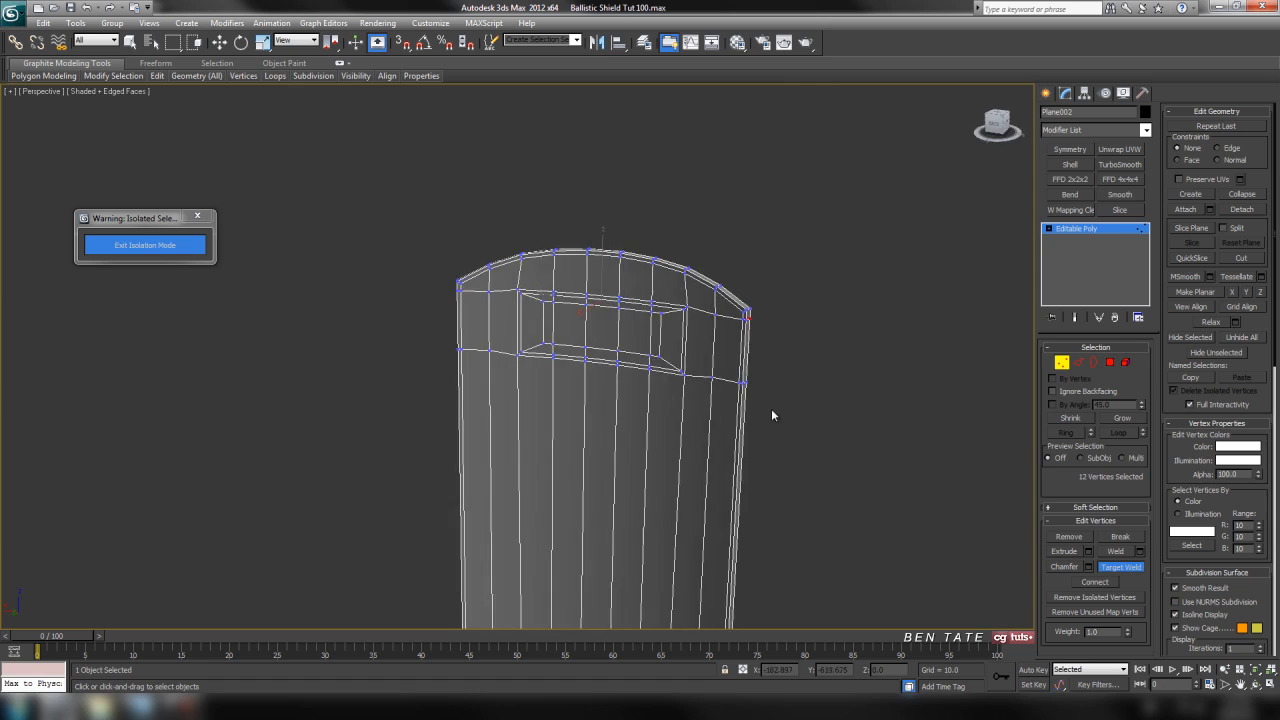
{"action": "scroll", "coordinate": [640, 348], "scroll_direction": "up", "scroll_amount": 5}
{"action": "middle_click_drag", "start_coordinate": [638, 346], "coordinate": [486, 340], "text": "alt"}
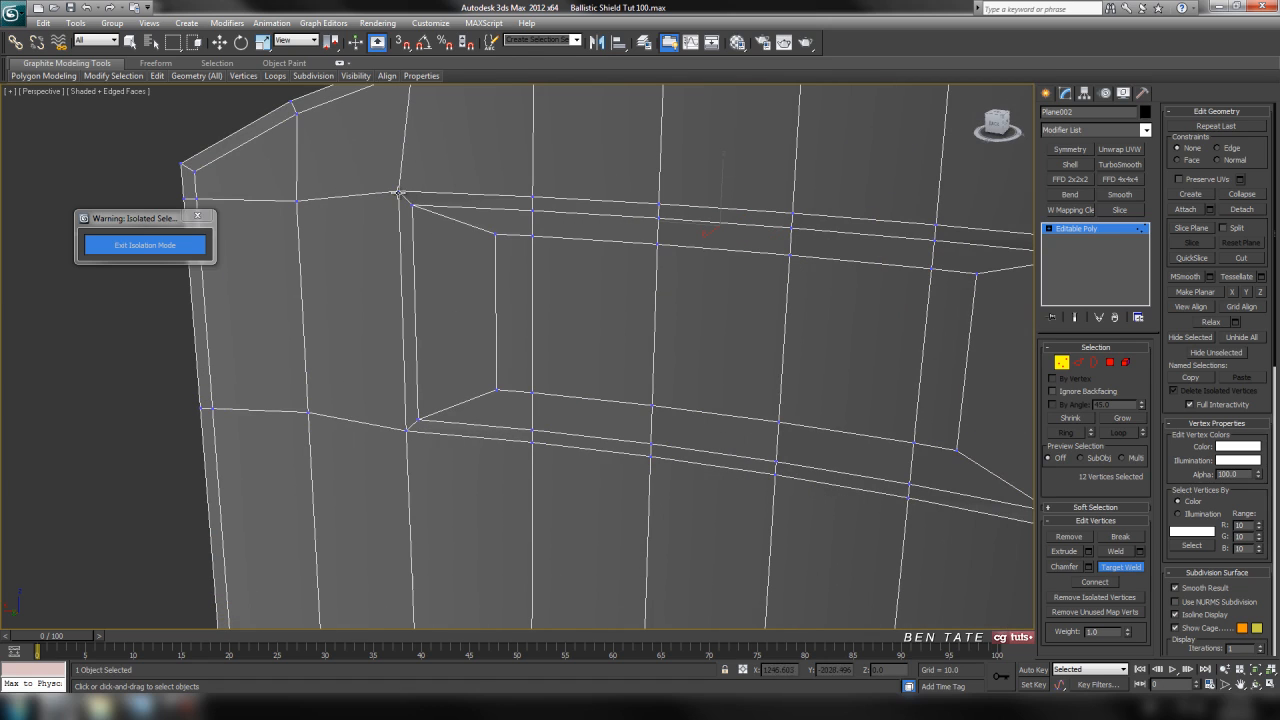
{"action": "left_click", "coordinate": [410, 203]}
{"action": "left_click", "coordinate": [533, 199]}
{"action": "left_click", "coordinate": [533, 211]}
{"action": "left_click", "coordinate": [656, 215]}
{"action": "middle_click_drag", "start_coordinate": [656, 215], "coordinate": [531, 228], "text": "alt"}
{"action": "left_click", "coordinate": [530, 239]}
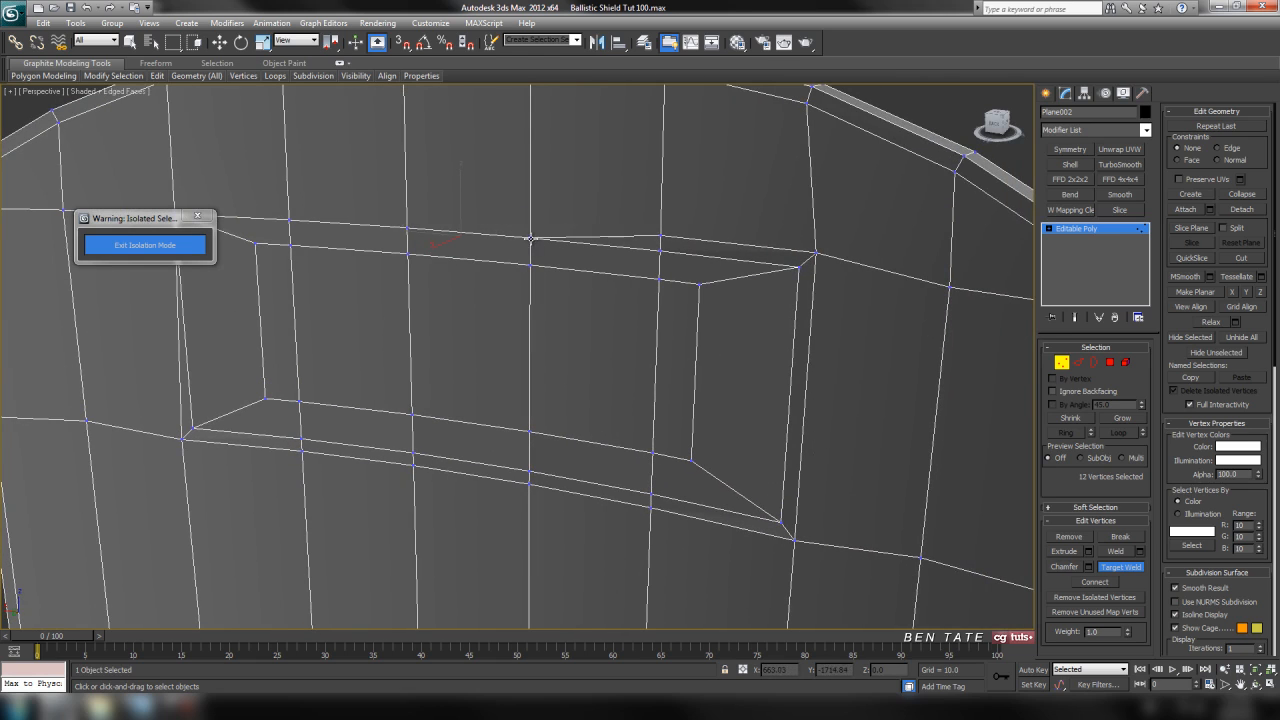
{"action": "left_click", "coordinate": [659, 249]}
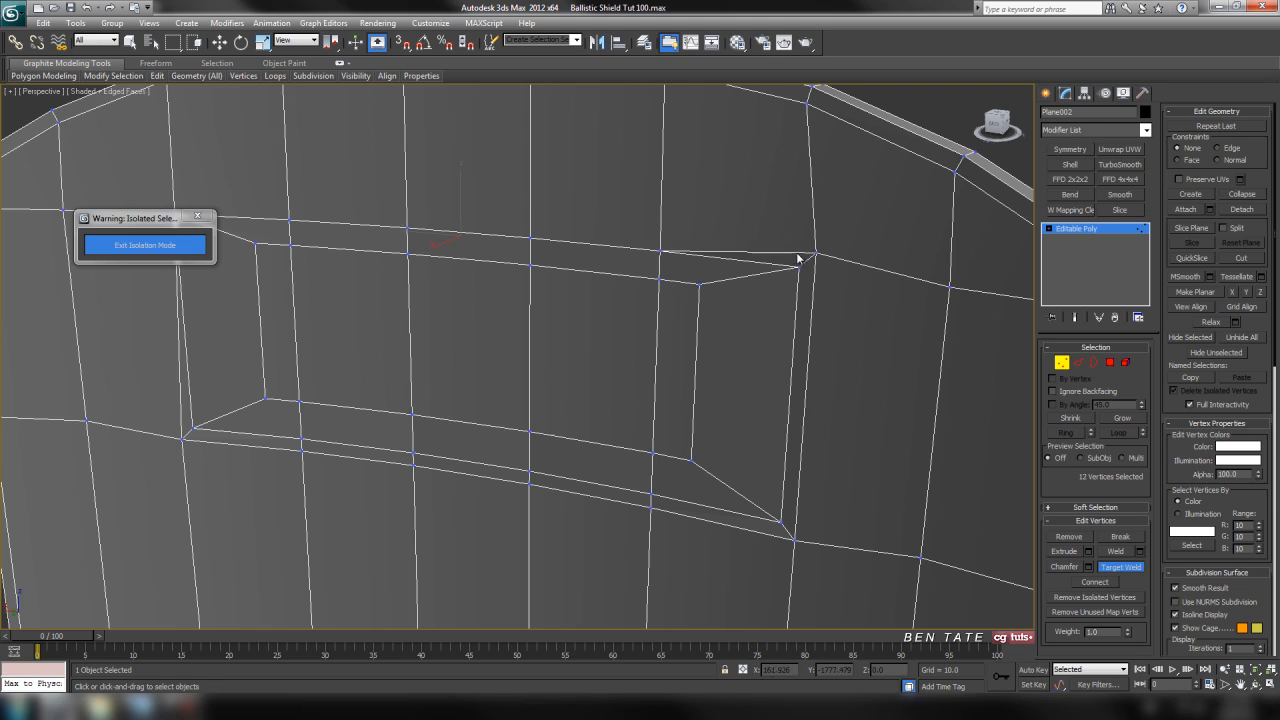
{"action": "left_click", "coordinate": [800, 267]}
Target-weld the inset vertices along the window's lower edge on the shield's back face to the adjacent window-frame vertices.
{"action": "middle_click_drag", "start_coordinate": [800, 267], "coordinate": [803, 447], "text": "alt"}
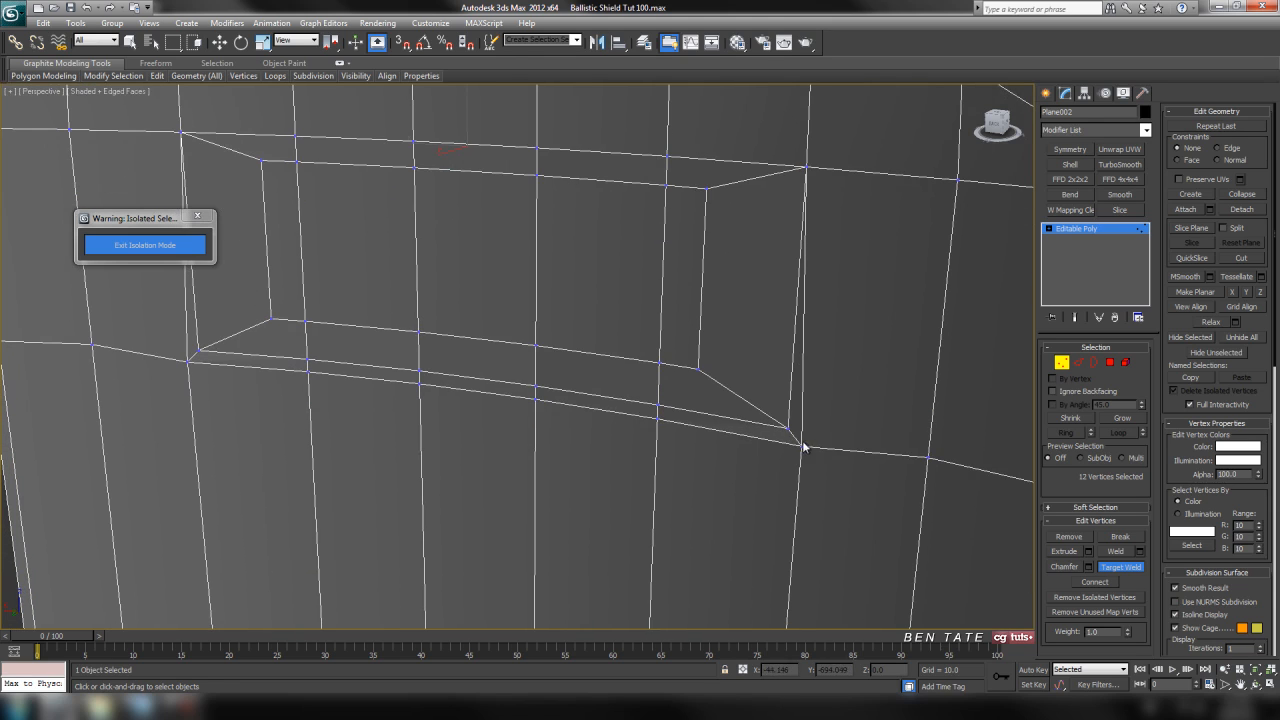
{"action": "left_click", "coordinate": [788, 429]}
{"action": "middle_click_drag", "start_coordinate": [658, 408], "coordinate": [743, 392], "text": "alt"}
{"action": "left_click", "coordinate": [693, 379]}
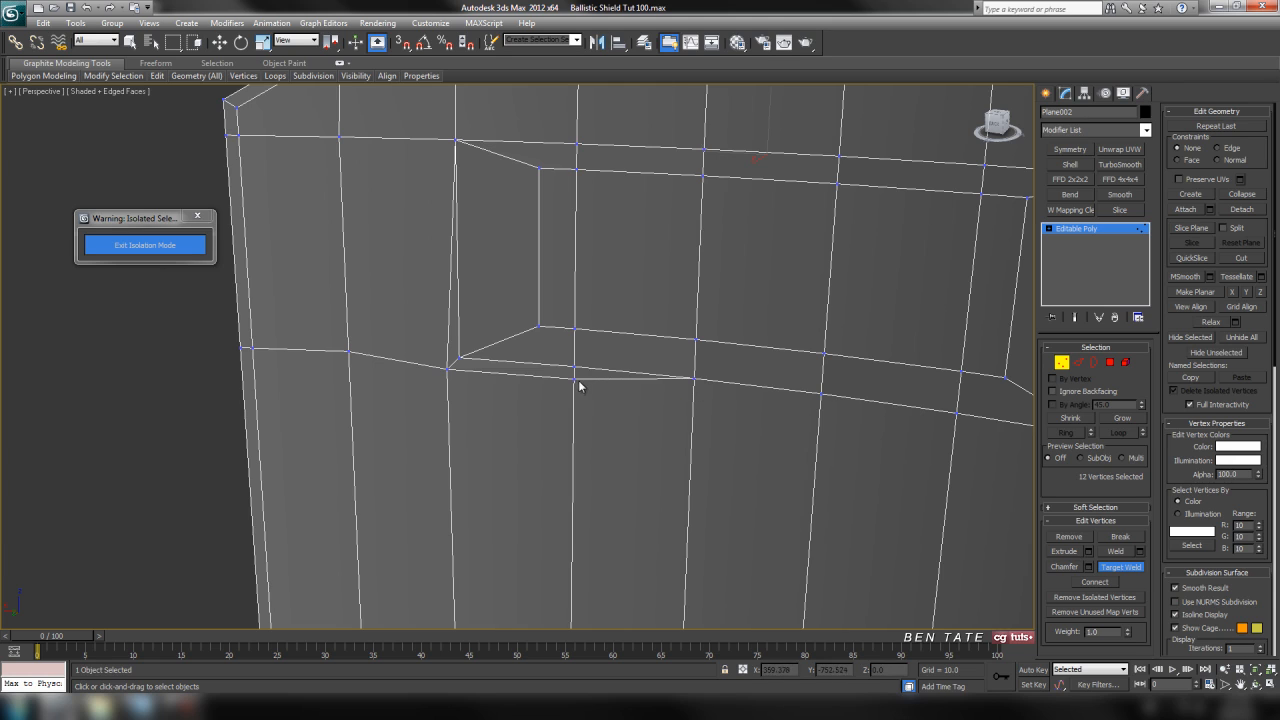
{"action": "middle_click_drag", "start_coordinate": [543, 374], "coordinate": [557, 372], "text": "alt"}
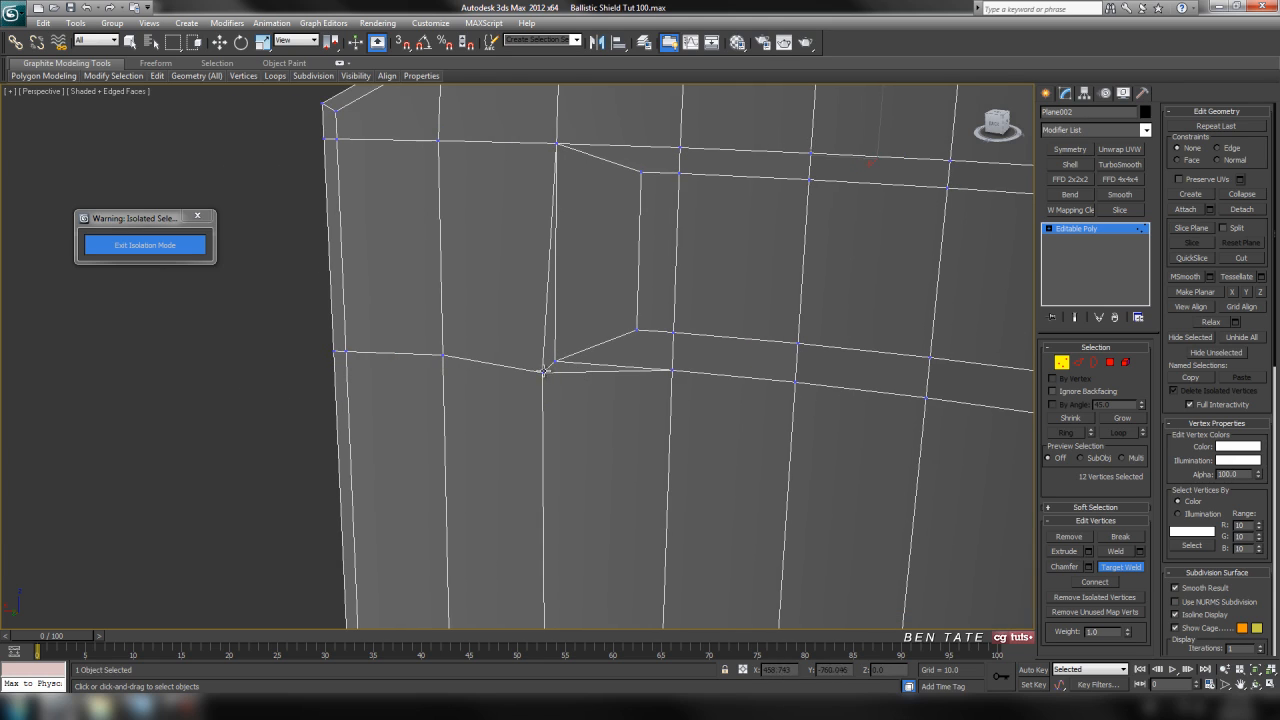
{"action": "left_click", "coordinate": [552, 362]}
{"action": "scroll", "coordinate": [580, 371], "scroll_direction": "down", "scroll_amount": 6}
{"action": "middle_click_drag", "start_coordinate": [722, 413], "coordinate": [742, 293], "text": "alt"}
{"action": "scroll", "coordinate": [697, 406], "scroll_direction": "up", "scroll_amount": 5}
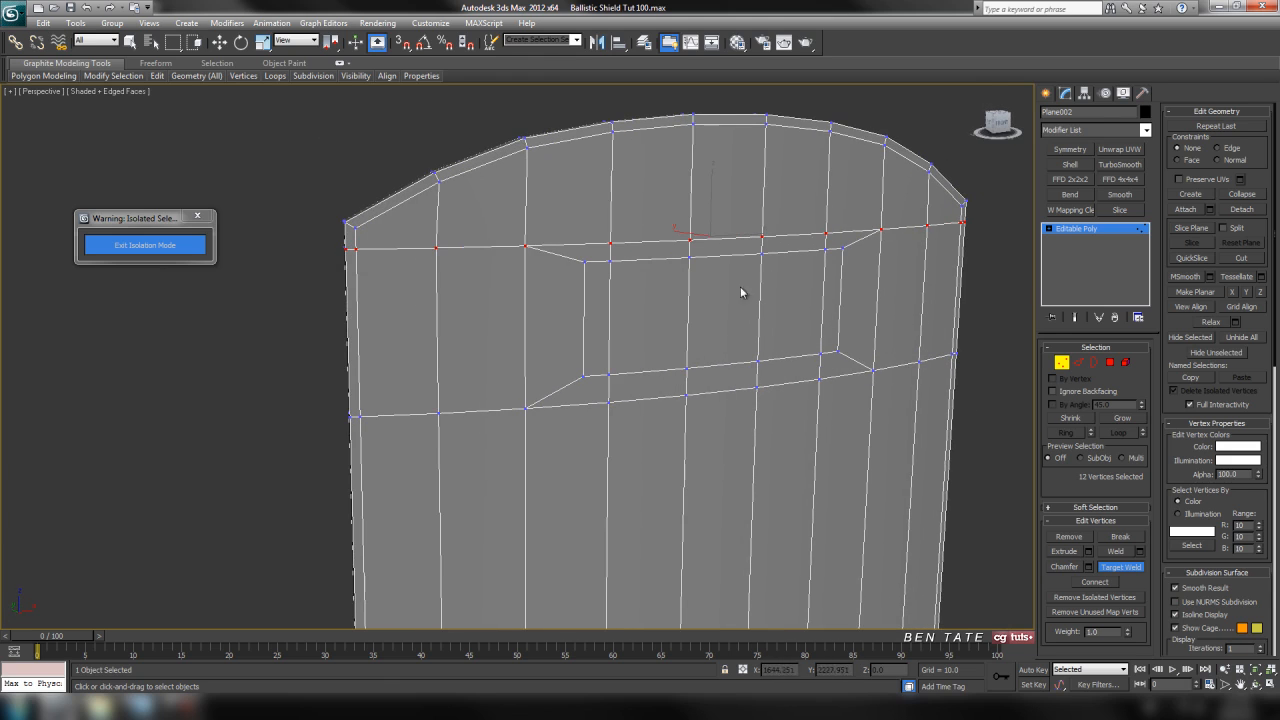
{"action": "mouse_move", "coordinate": [808, 151]}
{"action": "middle_mouse_down", "text": "alt"}
{"action": "mouse_move", "coordinate": [814, 314]}
{"action": "mouse_move", "coordinate": [774, 240]}
{"action": "mouse_move", "coordinate": [806, 343]}
{"action": "mouse_move", "coordinate": [785, 369]}
{"action": "mouse_move", "coordinate": [800, 380]}
{"action": "mouse_move", "coordinate": [729, 351]}
{"action": "middle_mouse_up", "text": "alt"}
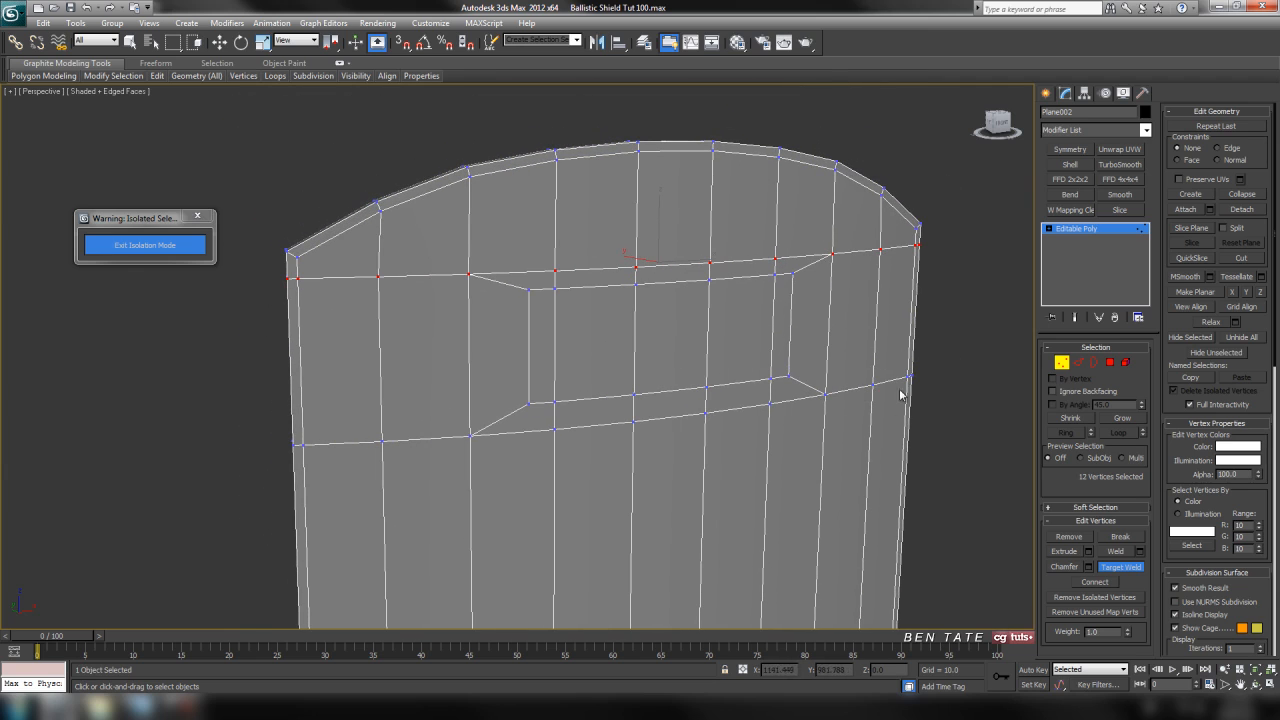
Select the five polygons filling the inset viewing window on one face of the shield.
{"action": "left_click", "coordinate": [1110, 363]}
{"action": "left_click", "coordinate": [996, 357]}
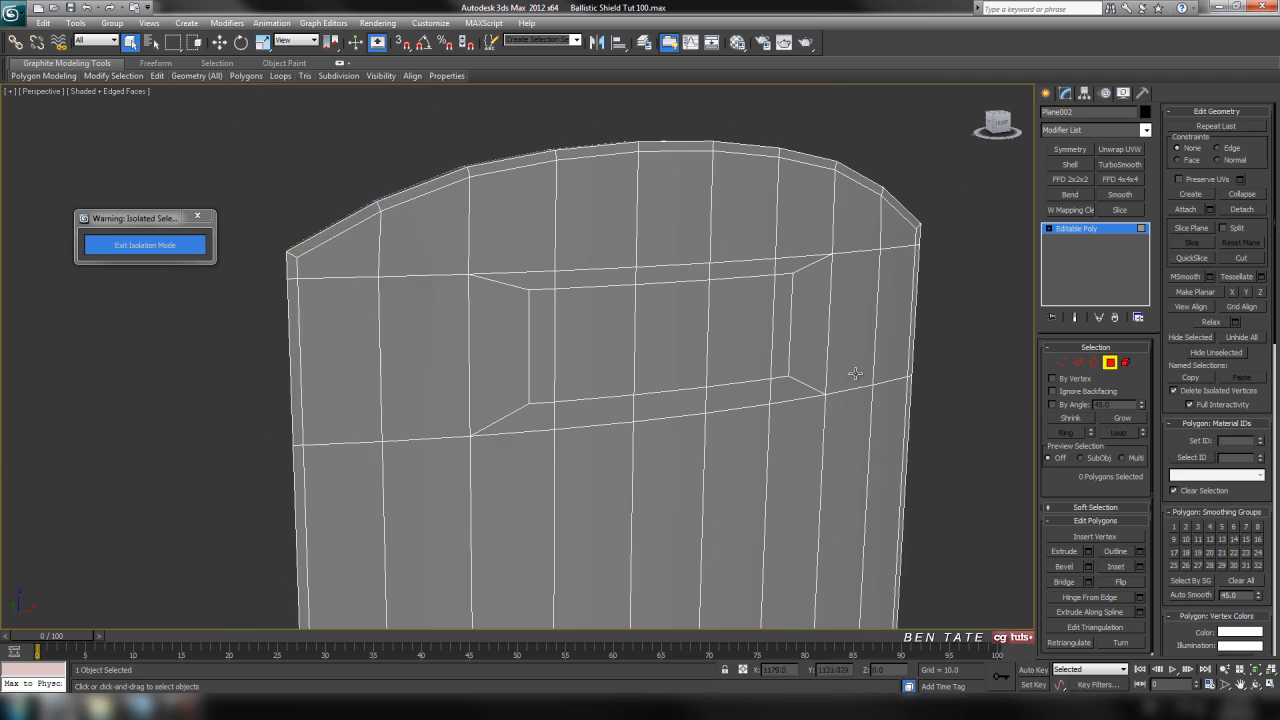
{"action": "left_click", "coordinate": [782, 335]}
{"action": "left_click", "coordinate": [737, 336], "text": "ctrl"}
{"action": "left_click", "coordinate": [696, 337], "text": "ctrl"}
{"action": "left_click", "coordinate": [615, 336], "text": "ctrl"}
{"action": "left_click", "coordinate": [548, 336], "text": "ctrl"}
{"action": "middle_click_drag", "start_coordinate": [642, 437], "coordinate": [843, 449], "text": "alt"}
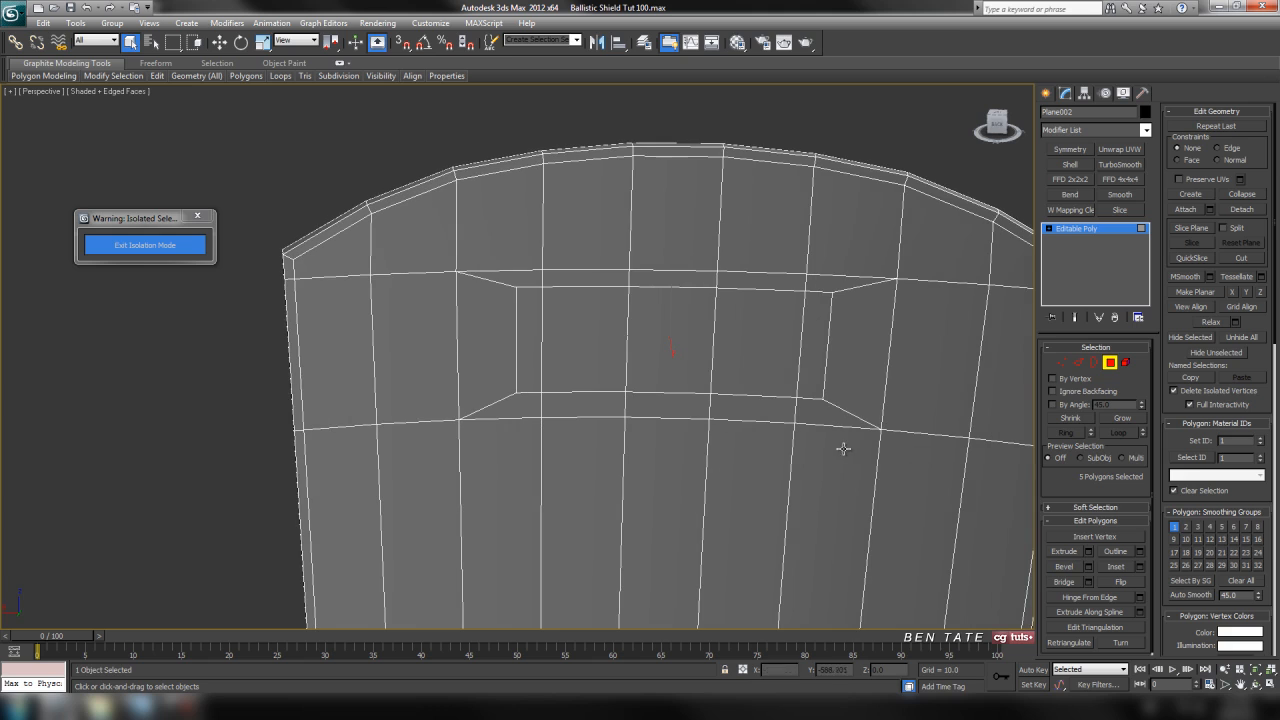
Add the five matching window polygons on the shield's opposite face to the selection.
{"action": "left_click", "coordinate": [536, 346], "text": "ctrl"}
{"action": "left_click", "coordinate": [575, 353], "text": "ctrl"}
{"action": "left_click", "coordinate": [672, 353], "text": "ctrl"}
{"action": "left_click", "coordinate": [757, 357], "text": "ctrl"}
{"action": "left_click", "coordinate": [823, 356], "text": "ctrl"}
{"action": "middle_click_drag", "start_coordinate": [894, 374], "coordinate": [718, 392], "text": "alt"}
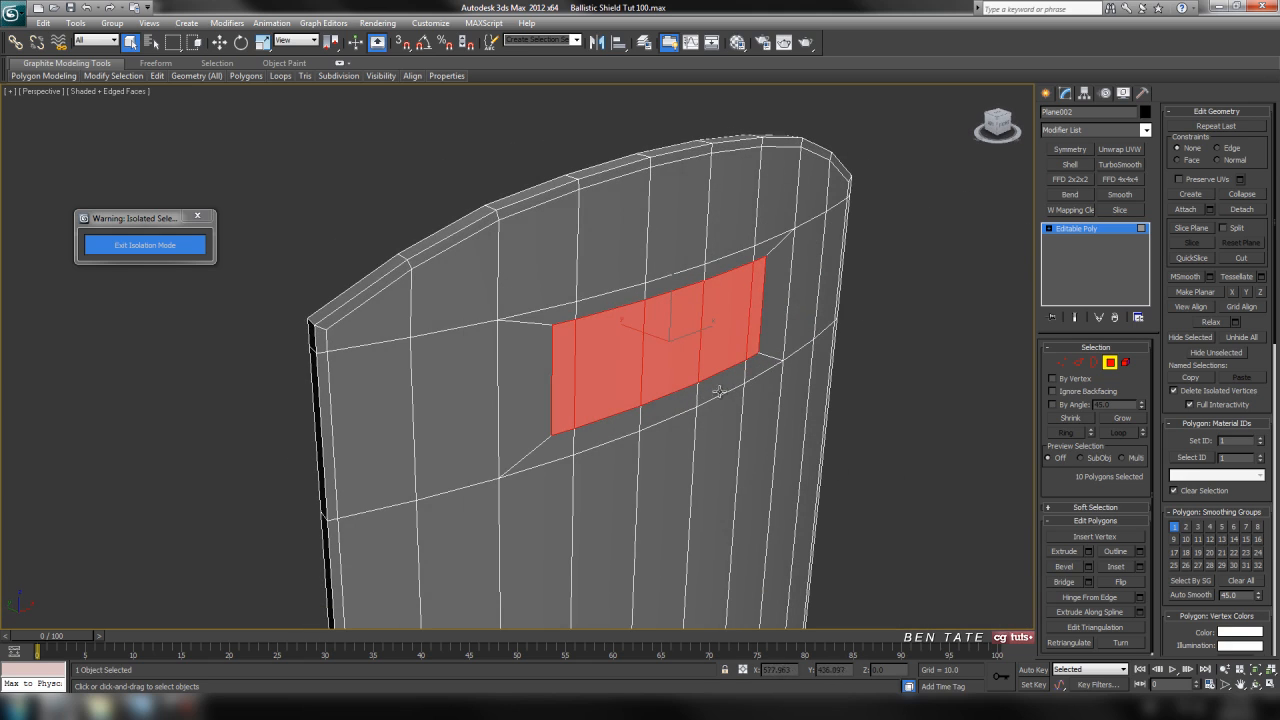
Bridge the selected window polygons to cut an opening through the shield's thickness, and leave polygon editing.
{"action": "left_click", "coordinate": [1078, 584]}
{"action": "middle_click_drag", "start_coordinate": [852, 486], "coordinate": [737, 423], "text": "alt"}
{"action": "scroll", "coordinate": [714, 434], "scroll_direction": "up", "scroll_amount": 4}
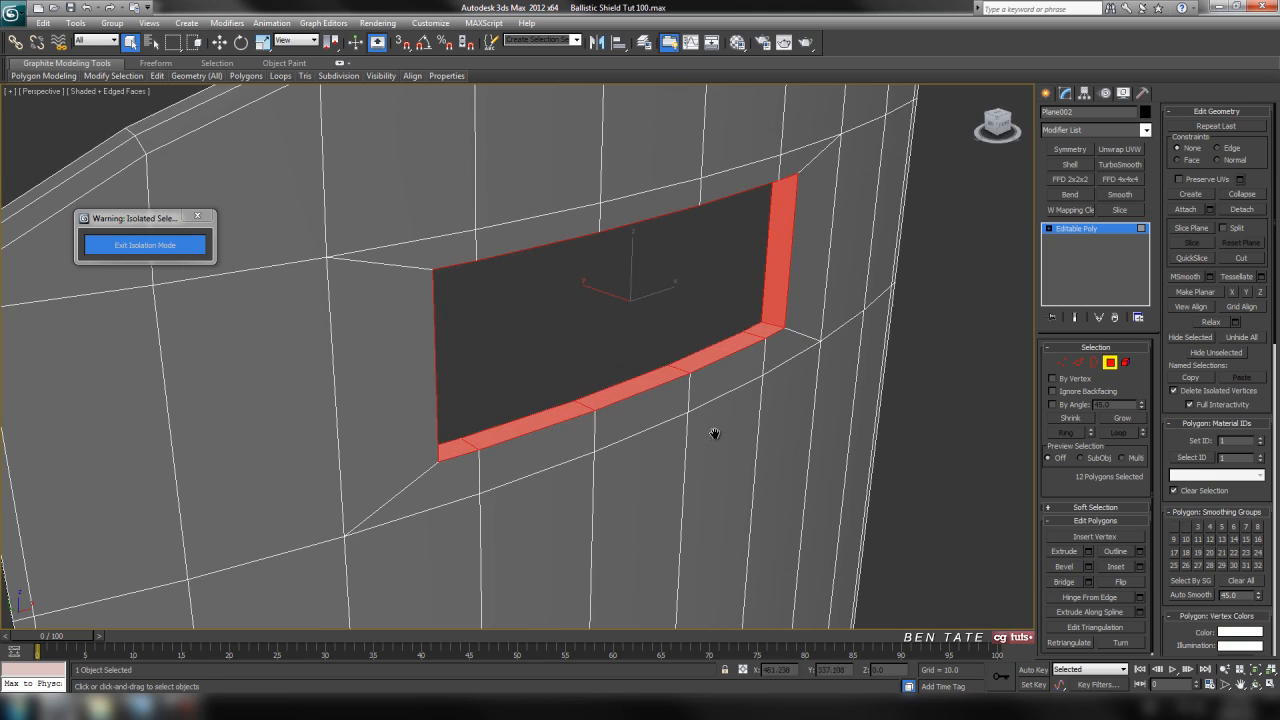
{"action": "left_click", "coordinate": [1110, 363]}
{"action": "middle_click_drag", "start_coordinate": [920, 411], "coordinate": [858, 375], "text": "alt"}
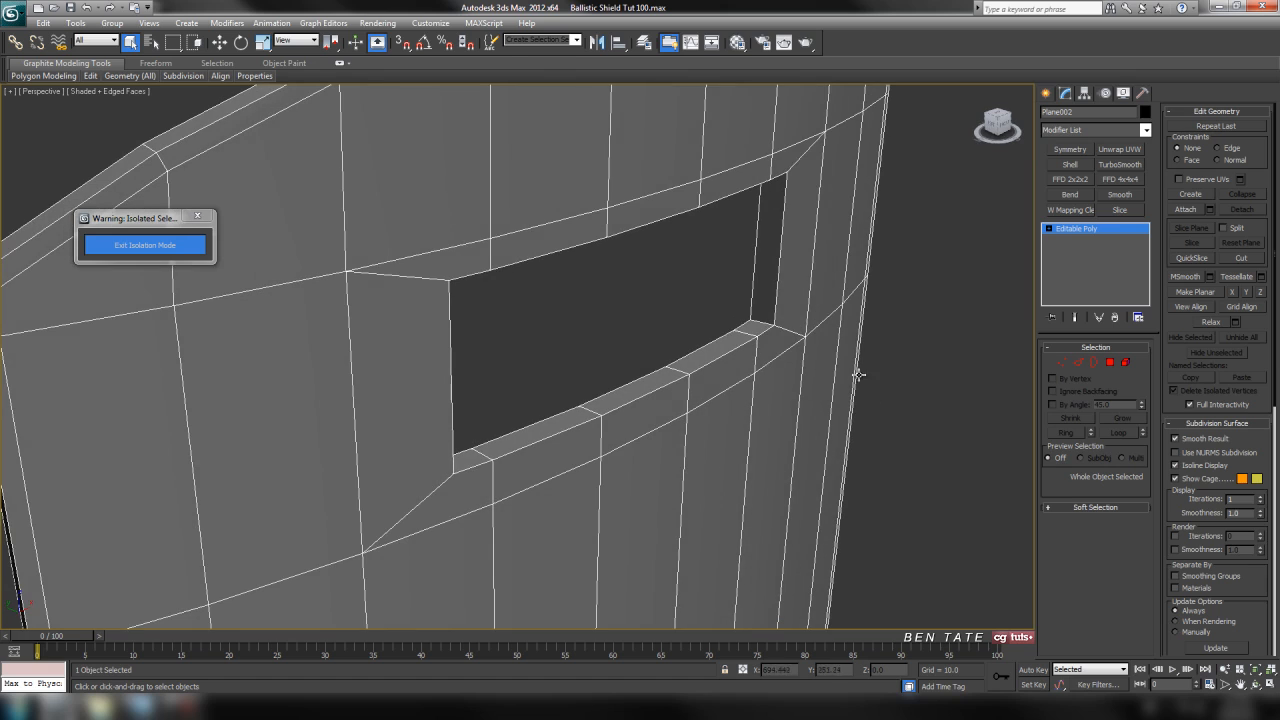
Examine the bridged window opening and the shield's outer rim from several angles.
{"action": "middle_click_drag", "start_coordinate": [821, 318], "coordinate": [820, 360], "text": "alt"}
{"action": "scroll", "coordinate": [820, 354], "scroll_direction": "down", "scroll_amount": 5}
{"action": "middle_click_drag", "start_coordinate": [739, 498], "coordinate": [774, 105]}
{"action": "scroll", "coordinate": [742, 358], "scroll_direction": "up", "scroll_amount": 4}
{"action": "mouse_move", "coordinate": [698, 480]}
{"action": "middle_mouse_down"}
{"action": "mouse_move", "coordinate": [726, 183]}
{"action": "mouse_move", "coordinate": [727, 234]}
{"action": "mouse_move", "coordinate": [686, 309]}
{"action": "mouse_move", "coordinate": [715, 496]}
{"action": "middle_mouse_up"}
{"action": "scroll", "coordinate": [669, 339], "scroll_direction": "up", "scroll_amount": 4}
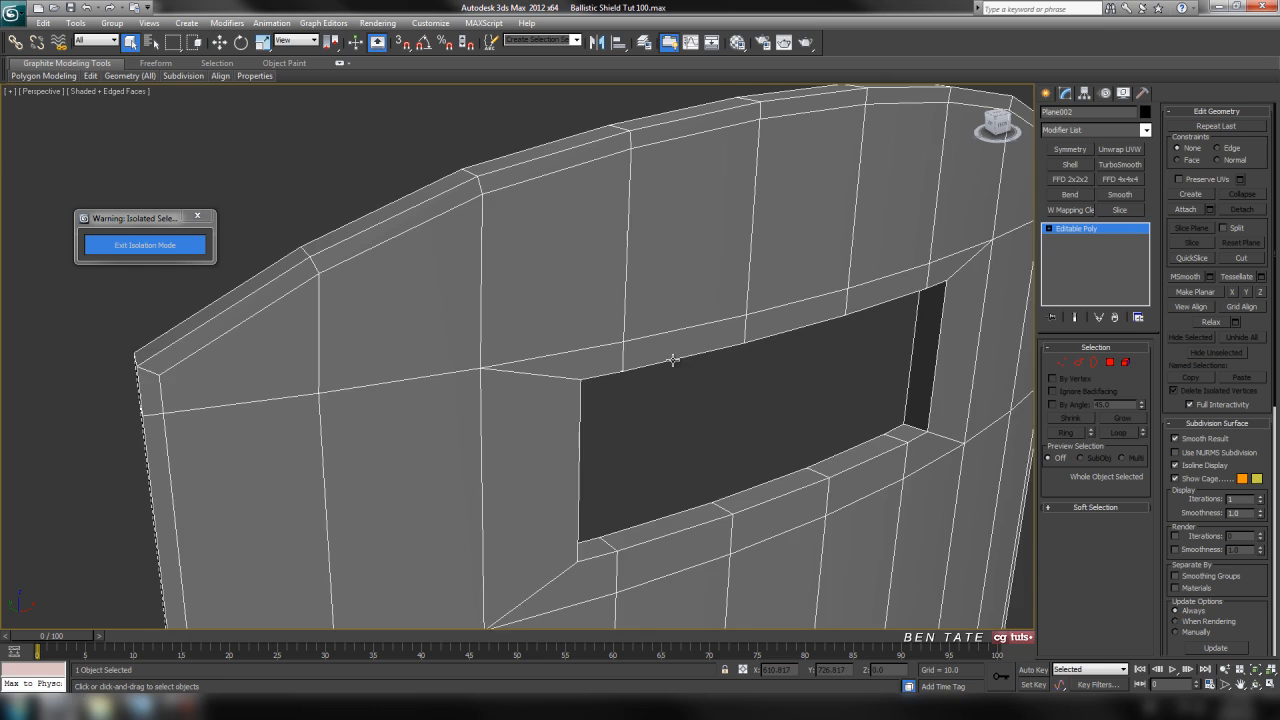
{"action": "middle_click_drag", "start_coordinate": [673, 360], "coordinate": [701, 360]}
{"action": "middle_click_drag", "start_coordinate": [648, 135], "coordinate": [759, 199], "text": "alt"}
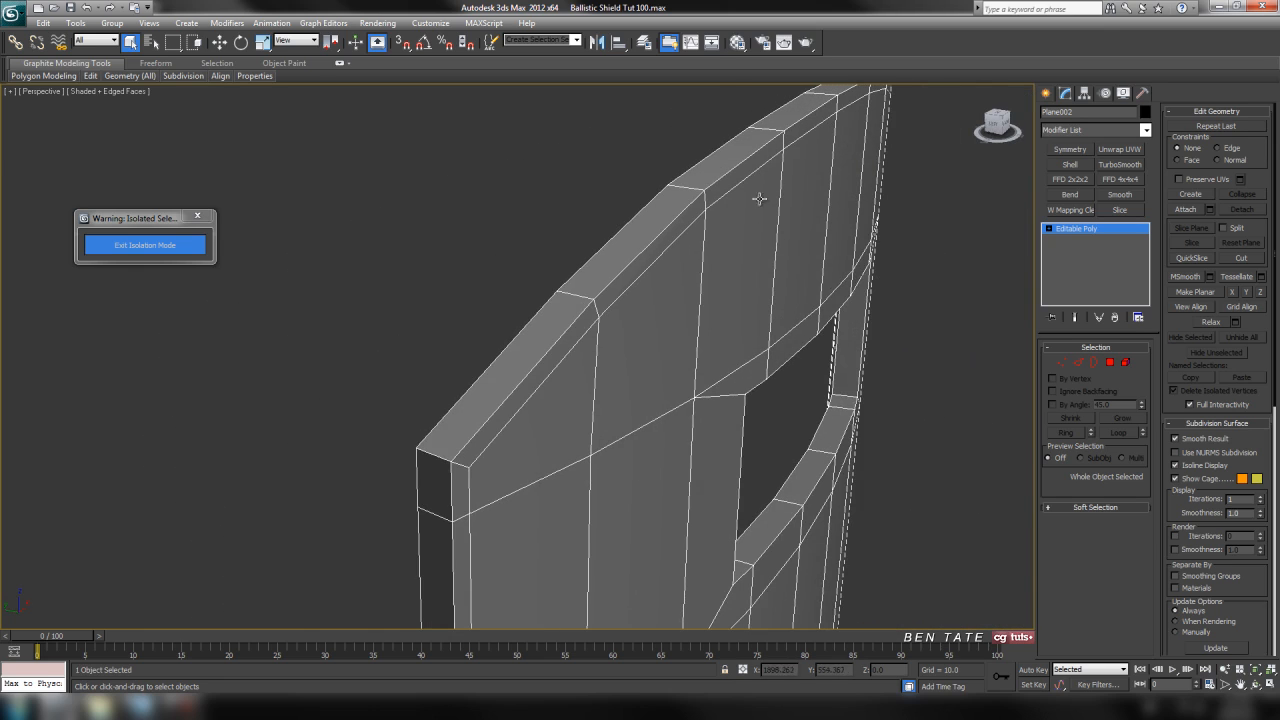
{"action": "middle_click_drag", "start_coordinate": [876, 153], "coordinate": [735, 240], "text": "alt"}
Select the short edge running across the shield's thickness at its upper corner.
{"action": "left_click", "coordinate": [1076, 364]}
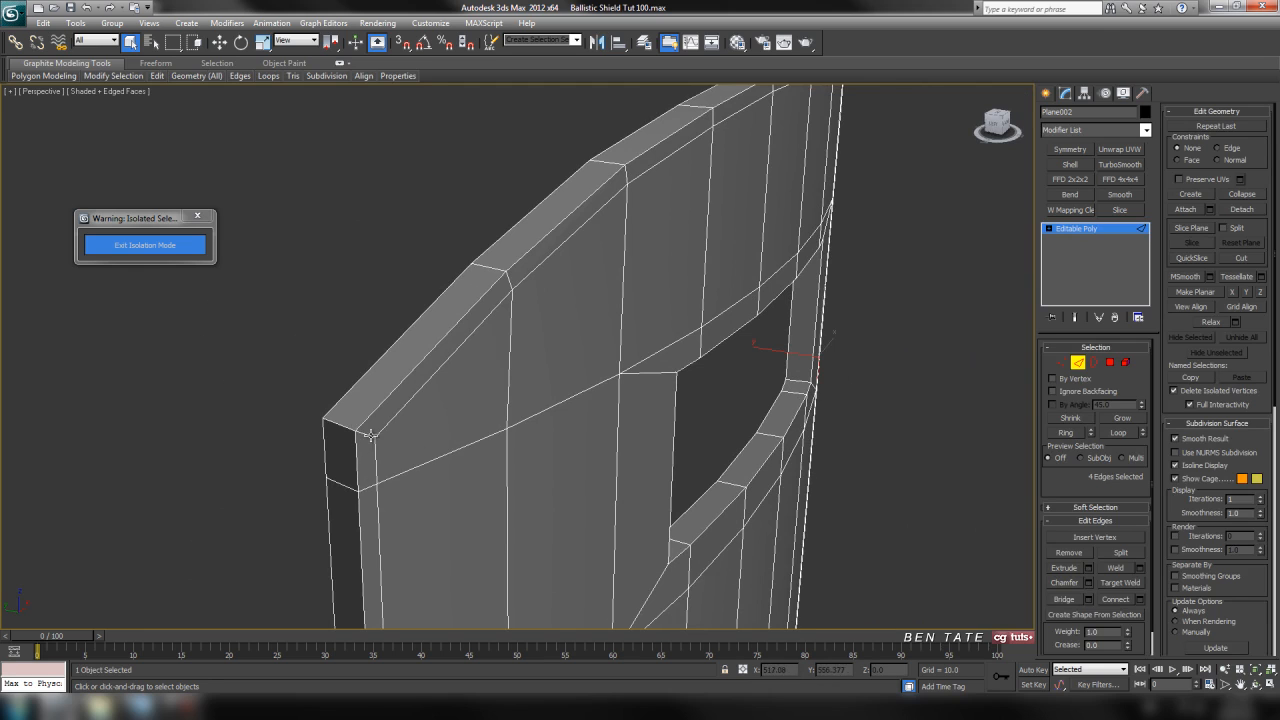
{"action": "middle_click_drag", "start_coordinate": [423, 489], "coordinate": [567, 509], "text": "alt"}
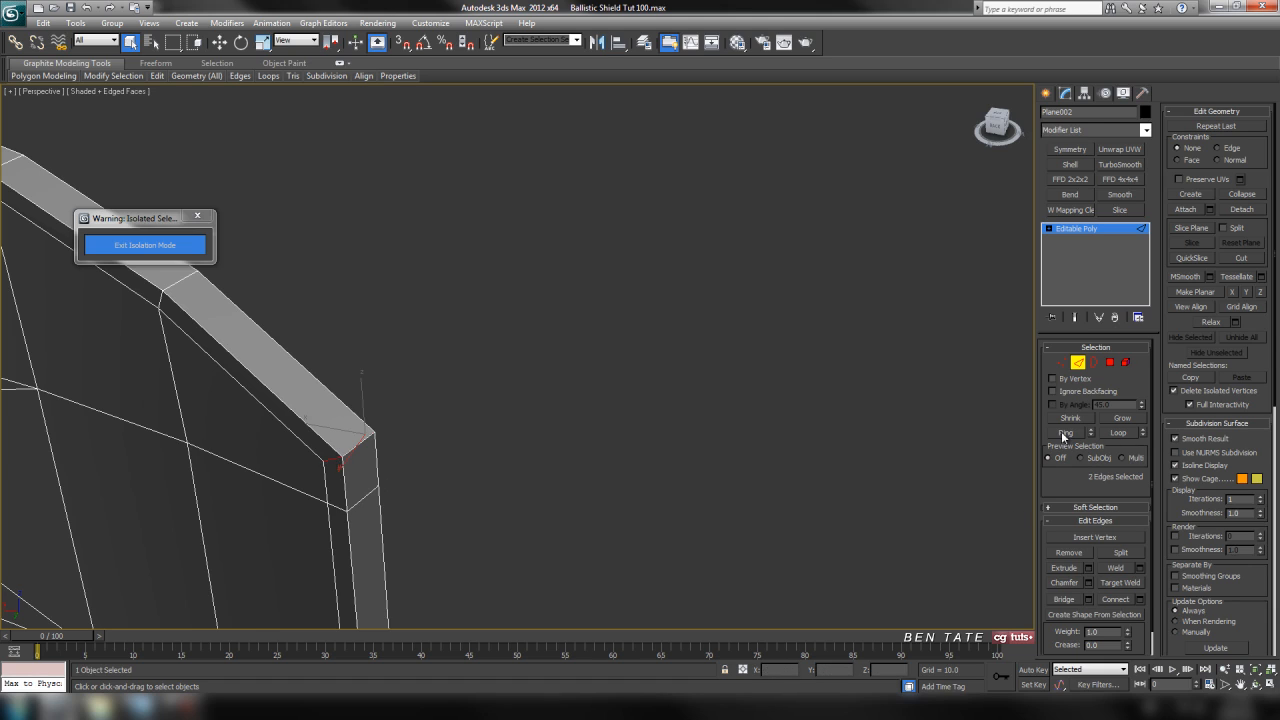
Convert the selected border edges into a polygon selection running around the shield's inset border on both faces.
{"action": "left_click", "coordinate": [1109, 364]}
{"action": "key", "text": "z"}
{"action": "scroll", "coordinate": [440, 380], "scroll_direction": "up", "scroll_amount": 5}
{"action": "middle_click_drag", "start_coordinate": [570, 340], "coordinate": [446, 320], "text": "alt"}
{"action": "middle_click_drag", "start_coordinate": [446, 320], "coordinate": [589, 391]}
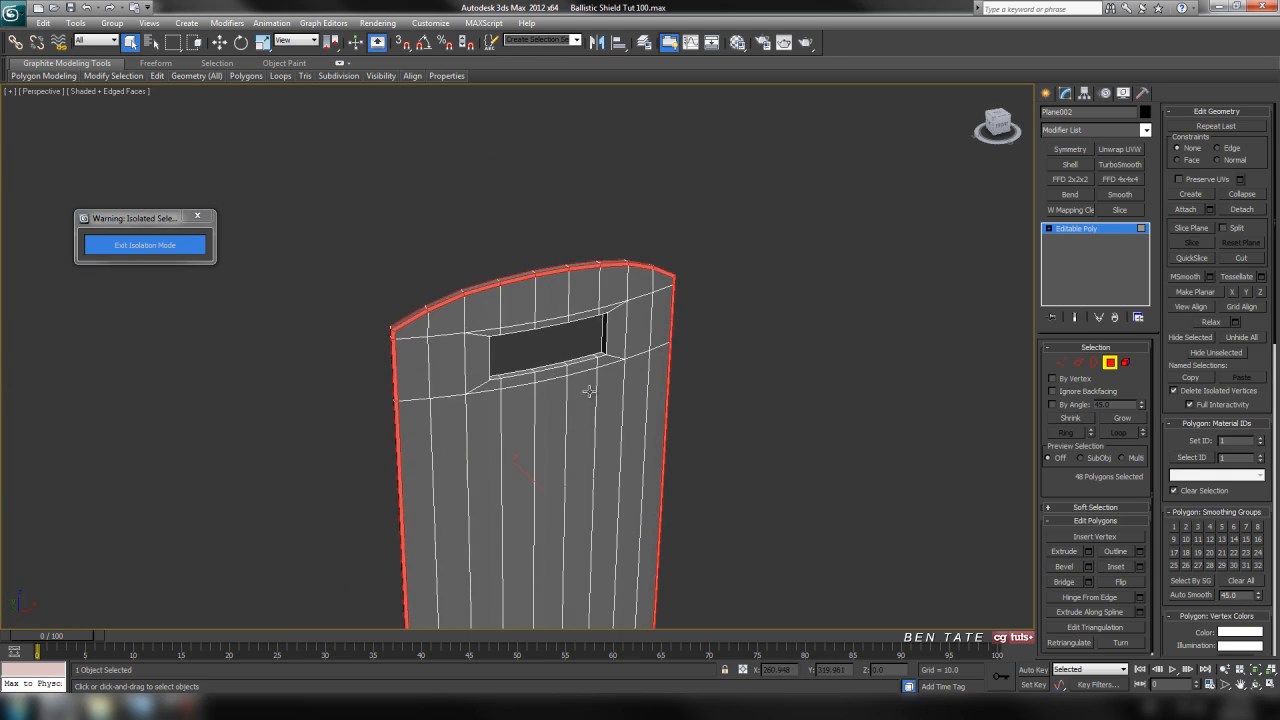
{"action": "scroll", "coordinate": [589, 385], "scroll_direction": "up", "scroll_amount": 5}
{"action": "middle_click_drag", "start_coordinate": [765, 385], "coordinate": [591, 474]}
{"action": "scroll", "coordinate": [620, 430], "scroll_direction": "up", "scroll_amount": 5}
{"action": "middle_click_drag", "start_coordinate": [684, 330], "coordinate": [618, 498]}
{"action": "scroll", "coordinate": [678, 489], "scroll_direction": "up", "scroll_amount": 4}
{"action": "middle_click_drag", "start_coordinate": [698, 500], "coordinate": [689, 480]}
{"action": "middle_click_drag", "start_coordinate": [905, 447], "coordinate": [860, 440]}
Extrude the selected border polygons with a height of 3.5 and leave polygon editing.
{"action": "left_click", "coordinate": [1089, 551]}
{"action": "left_click_drag", "start_coordinate": [912, 287], "coordinate": [870, 302]}
{"action": "middle_click_drag", "start_coordinate": [697, 430], "coordinate": [706, 400], "text": "alt"}
{"action": "scroll", "coordinate": [706, 400], "scroll_direction": "down", "scroll_amount": 3}
{"action": "middle_click_drag", "start_coordinate": [664, 455], "coordinate": [768, 242]}
{"action": "scroll", "coordinate": [626, 418], "scroll_direction": "up", "scroll_amount": 4}
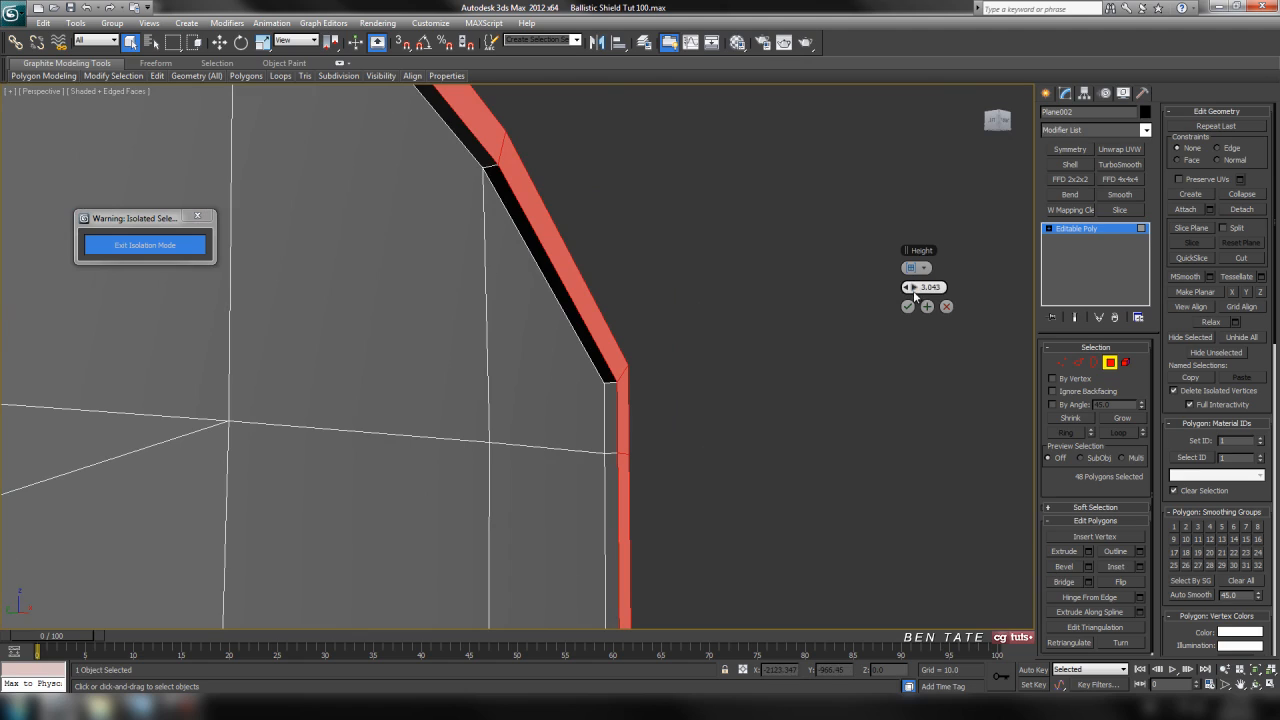
{"action": "left_click_drag", "start_coordinate": [910, 287], "coordinate": [911, 287]}
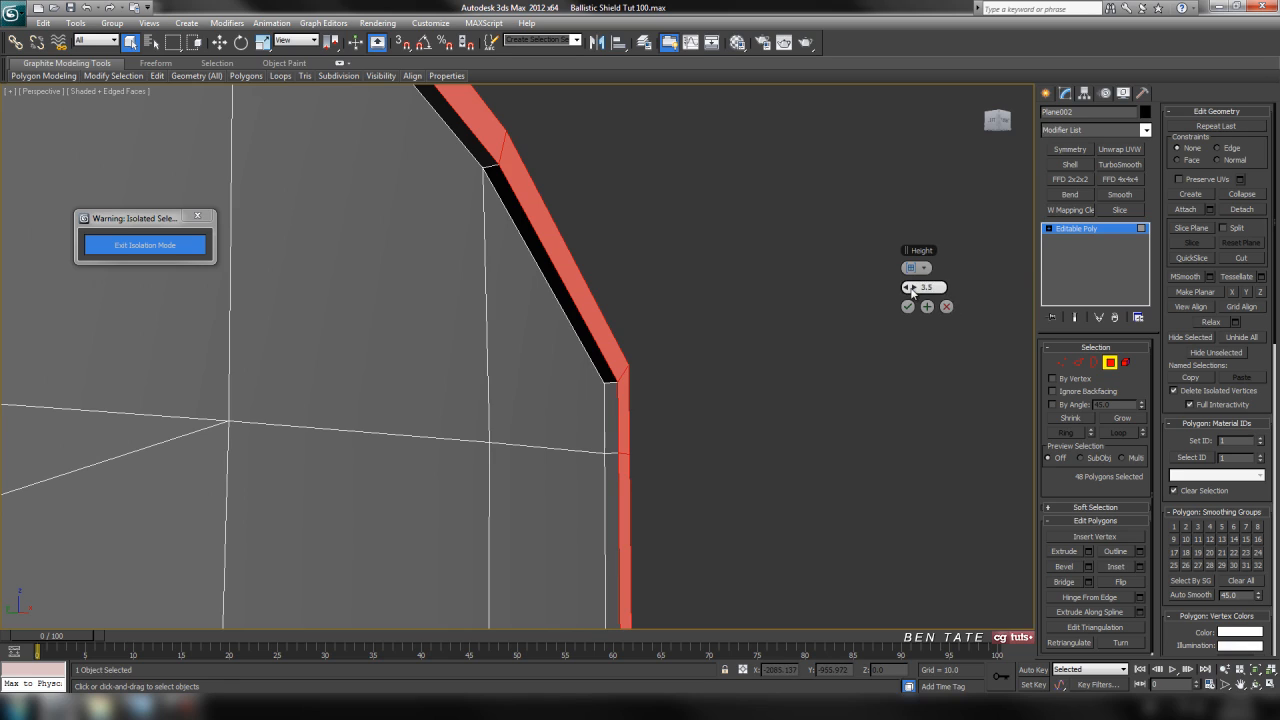
{"action": "key", "text": "Return"}
{"action": "left_click", "coordinate": [907, 307]}
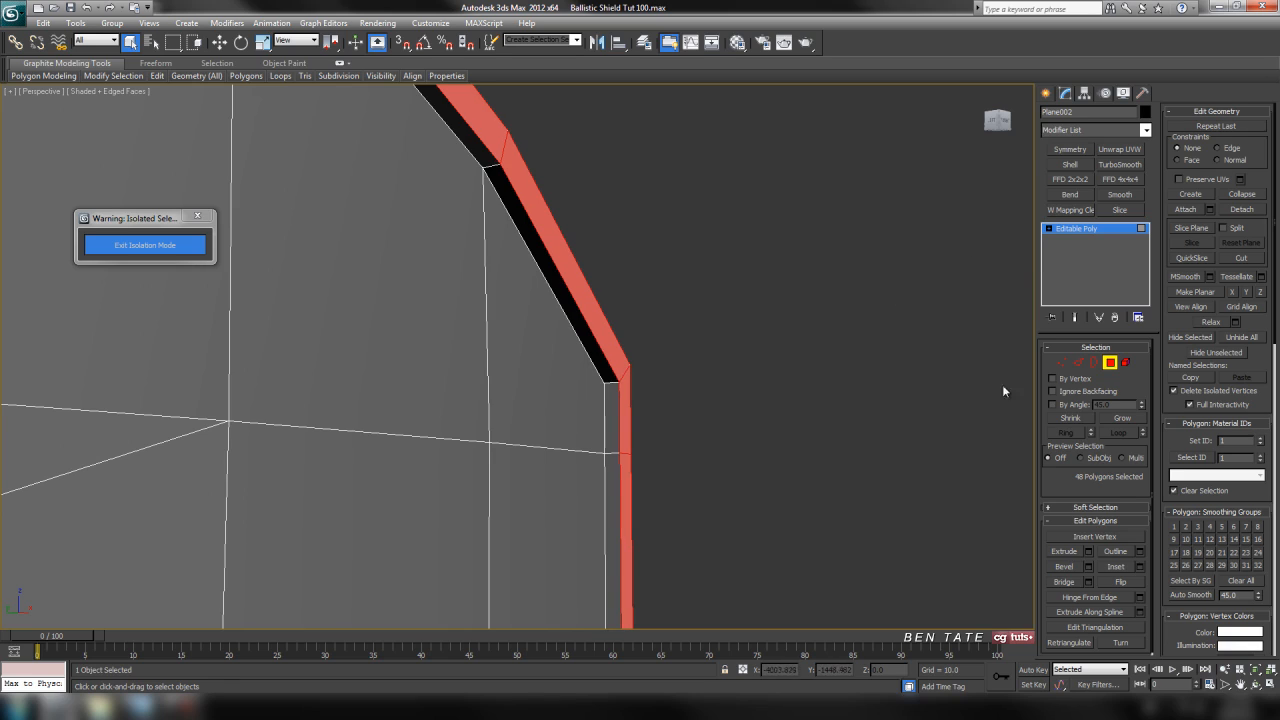
{"action": "left_click", "coordinate": [1109, 362]}
Examine the raised border around the shield's top and check the scene's display unit scale without changing it.
{"action": "middle_click_drag", "start_coordinate": [704, 350], "coordinate": [737, 384]}
{"action": "scroll", "coordinate": [642, 430], "scroll_direction": "down", "scroll_amount": 5}
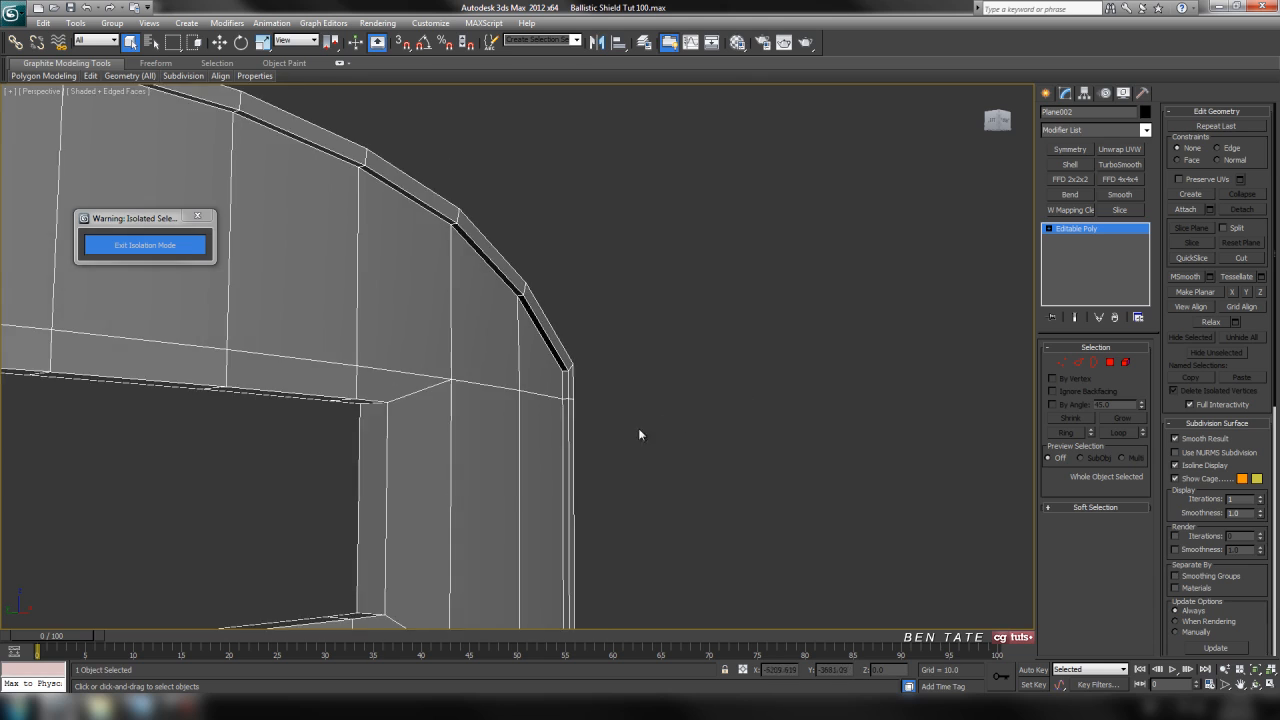
{"action": "middle_click_drag", "start_coordinate": [639, 430], "coordinate": [741, 422]}
{"action": "scroll", "coordinate": [741, 422], "scroll_direction": "down", "scroll_amount": 4}
{"action": "middle_click_drag", "start_coordinate": [607, 469], "coordinate": [768, 503]}
{"action": "scroll", "coordinate": [731, 464], "scroll_direction": "up", "scroll_amount": 2}
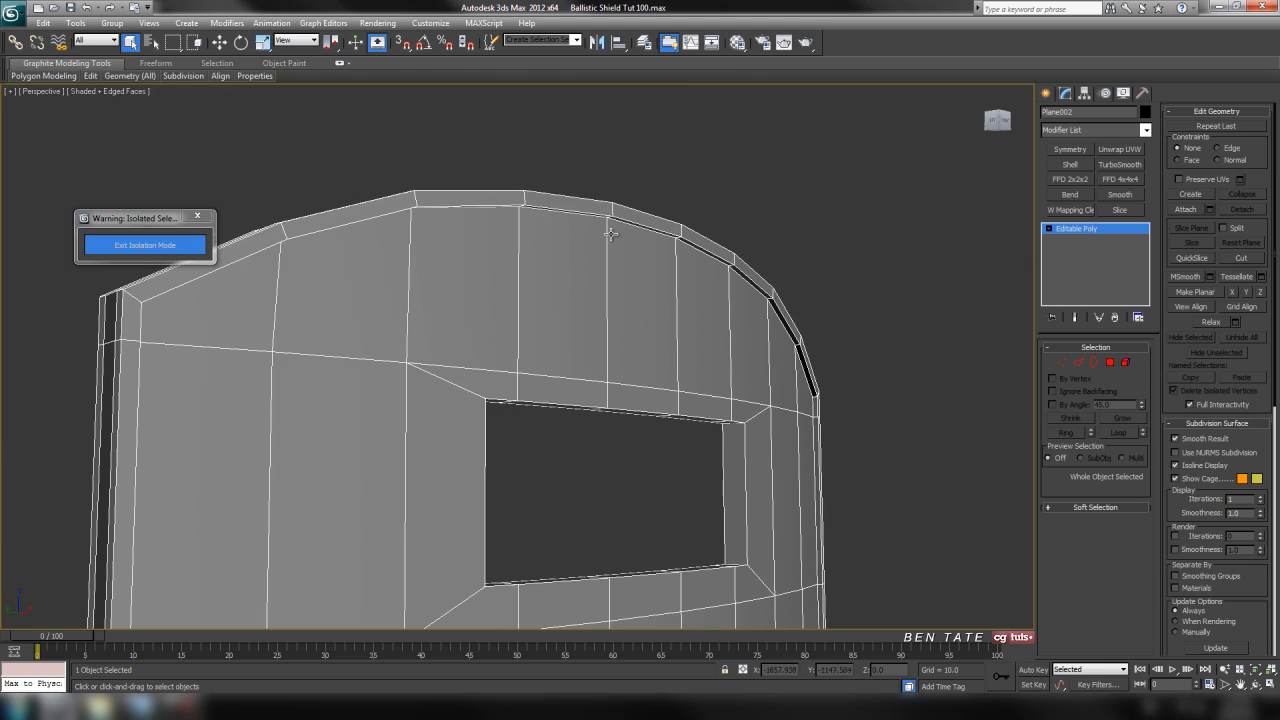
{"action": "left_click", "coordinate": [434, 24]}
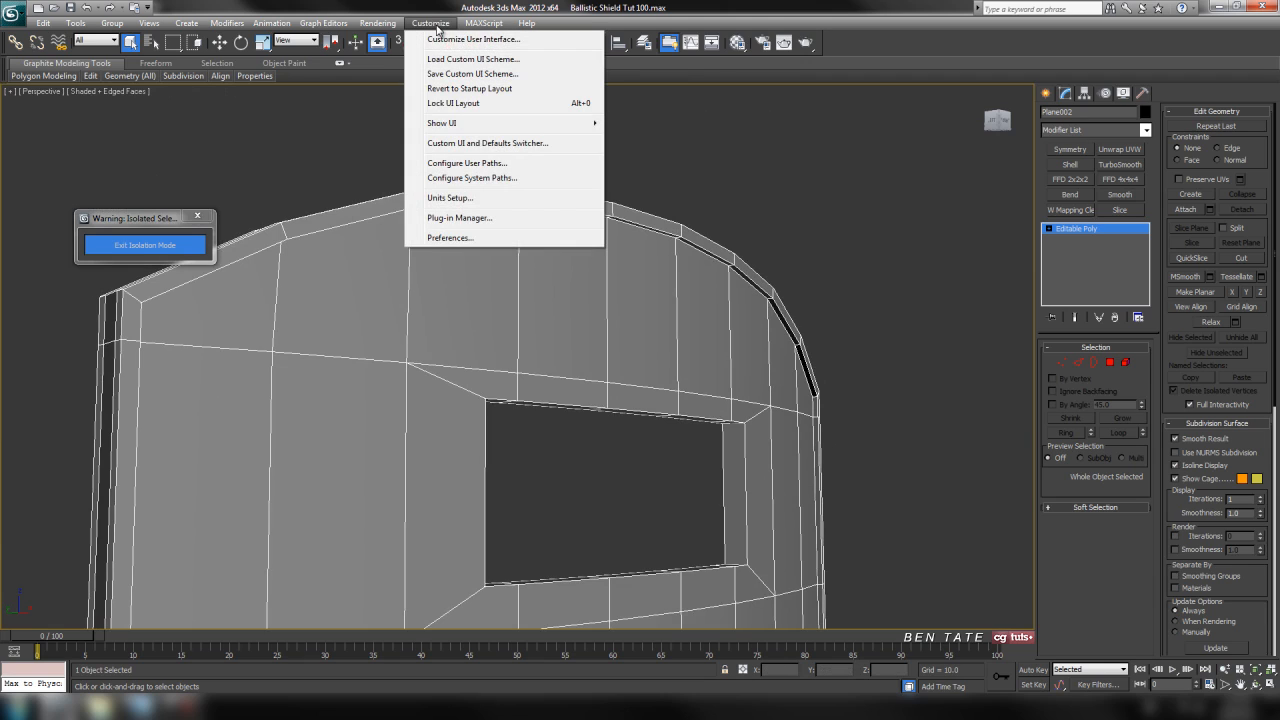
{"action": "left_click", "coordinate": [464, 198]}
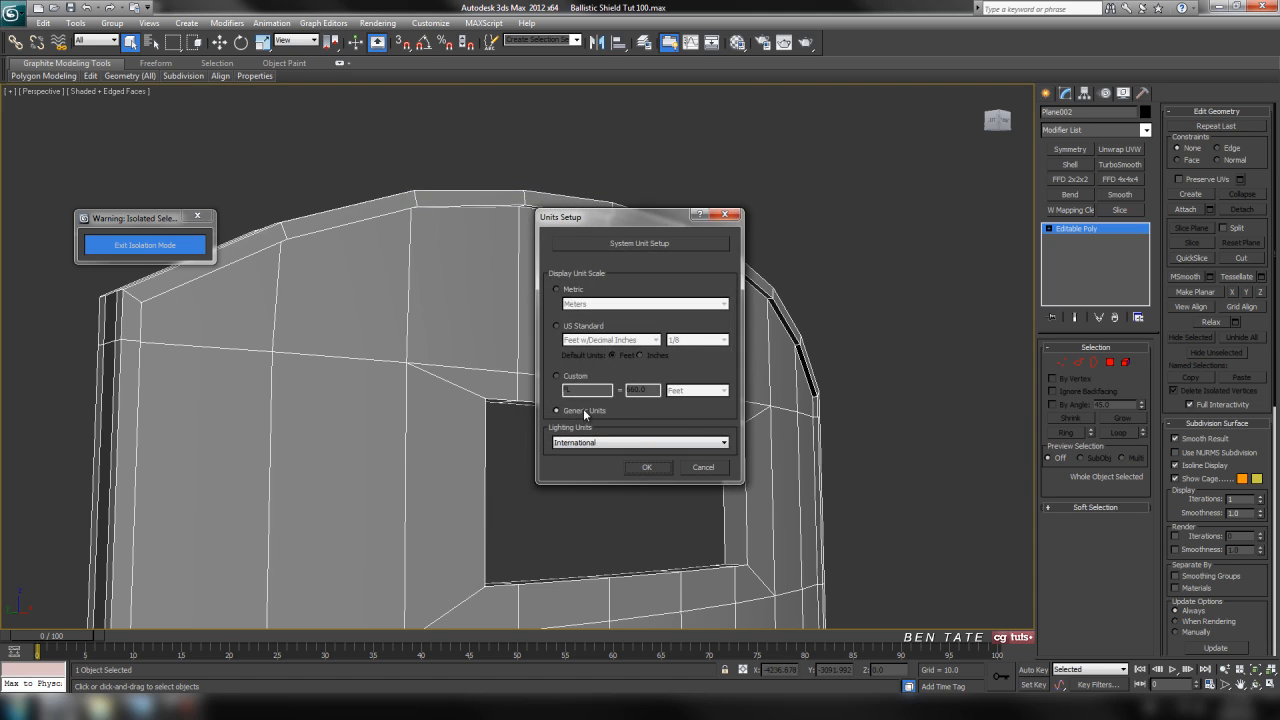
{"action": "left_click", "coordinate": [711, 468]}
Examine the extruded border, window opening and whole shield from several angles.
{"action": "middle_click_drag", "start_coordinate": [898, 504], "coordinate": [888, 477]}
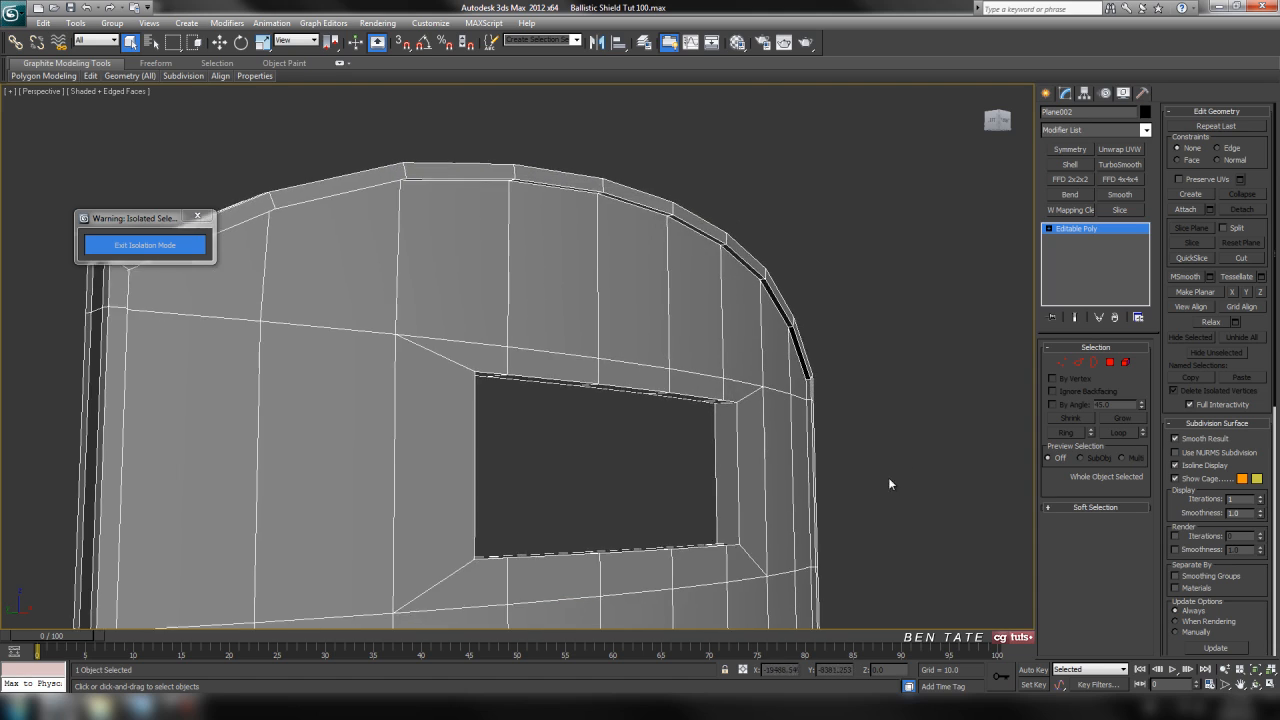
{"action": "scroll", "coordinate": [886, 478], "scroll_direction": "down", "scroll_amount": 6}
{"action": "middle_click_drag", "start_coordinate": [784, 496], "coordinate": [824, 290]}
{"action": "scroll", "coordinate": [781, 375], "scroll_direction": "up", "scroll_amount": 2}
{"action": "middle_click_drag", "start_coordinate": [781, 376], "coordinate": [653, 354], "text": "alt"}
{"action": "scroll", "coordinate": [691, 400], "scroll_direction": "up", "scroll_amount": 3}
{"action": "middle_click_drag", "start_coordinate": [822, 429], "coordinate": [798, 490]}
{"action": "scroll", "coordinate": [796, 486], "scroll_direction": "up", "scroll_amount": 3}
{"action": "middle_click_drag", "start_coordinate": [676, 382], "coordinate": [740, 470]}
{"action": "scroll", "coordinate": [754, 477], "scroll_direction": "down", "scroll_amount": 2}
{"action": "middle_click_drag", "start_coordinate": [889, 492], "coordinate": [701, 328], "text": "alt"}
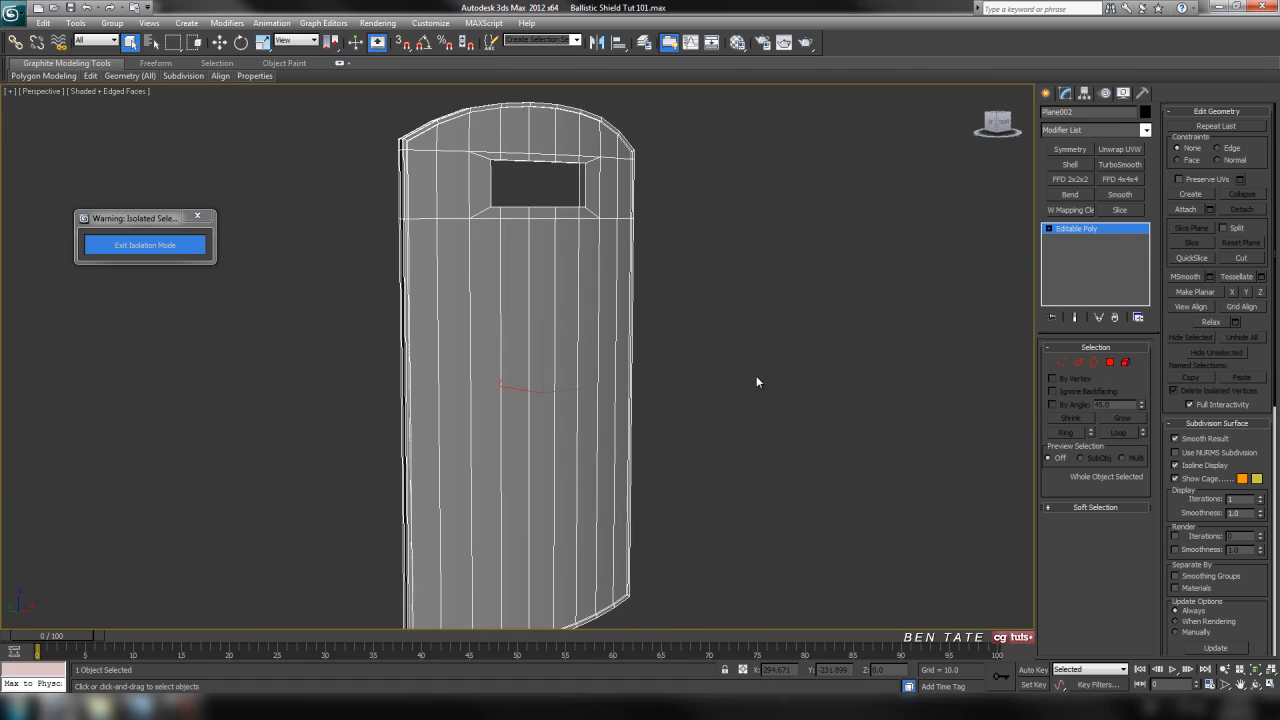
Apply a TurboSmooth modifier with 2 iterations and isoline display to the shield.
{"action": "left_click", "coordinate": [1145, 130]}
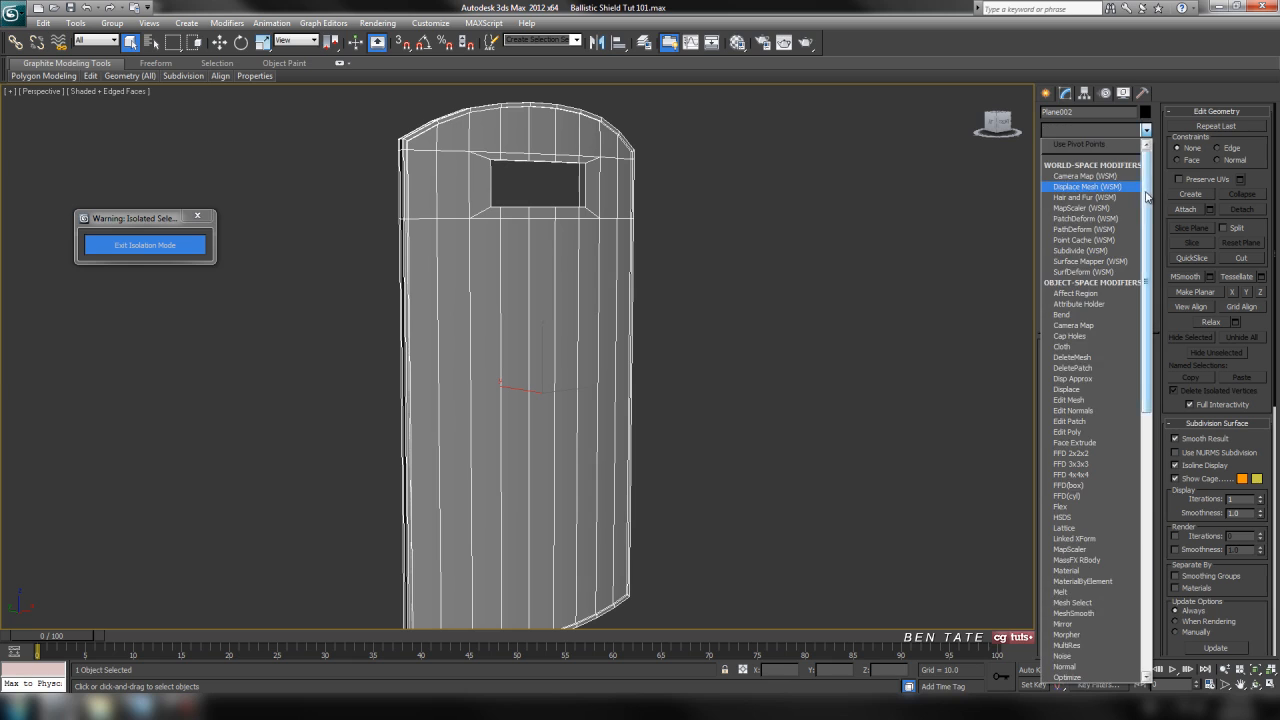
{"action": "scroll", "coordinate": [1148, 197], "scroll_direction": "down", "scroll_amount": 15}
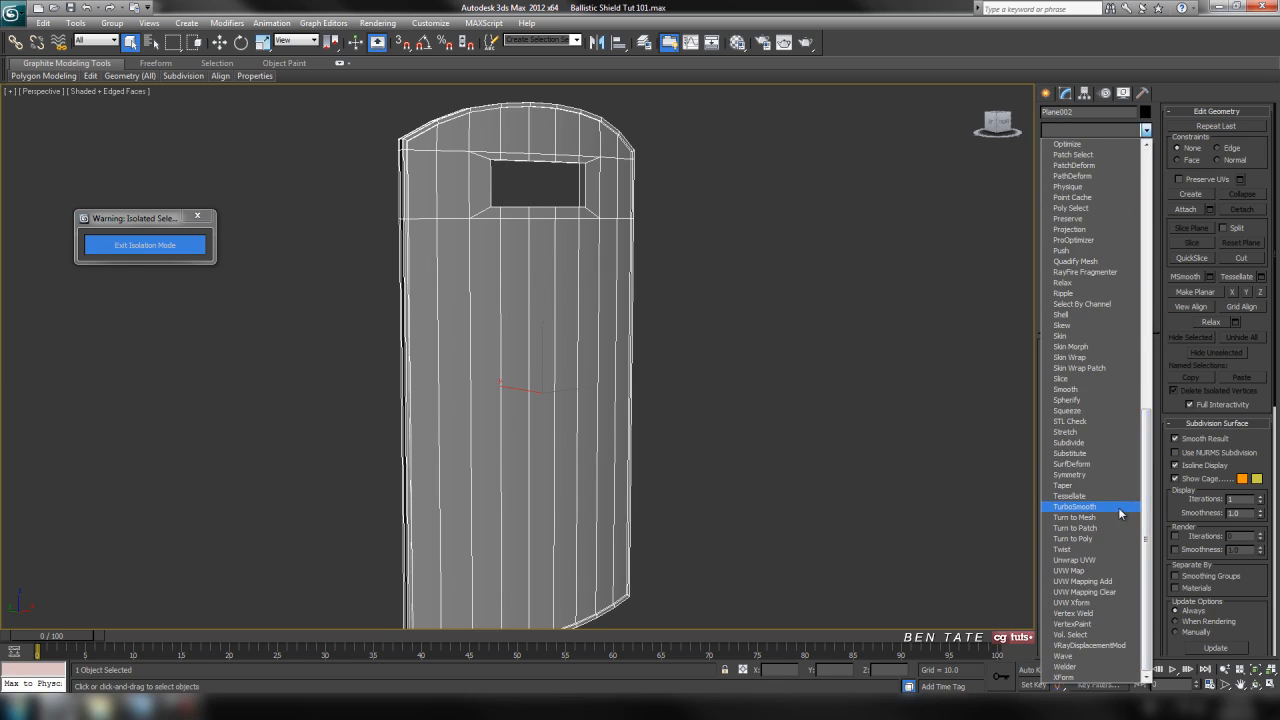
{"action": "left_click", "coordinate": [1118, 507]}
{"action": "left_click", "coordinate": [1138, 367]}
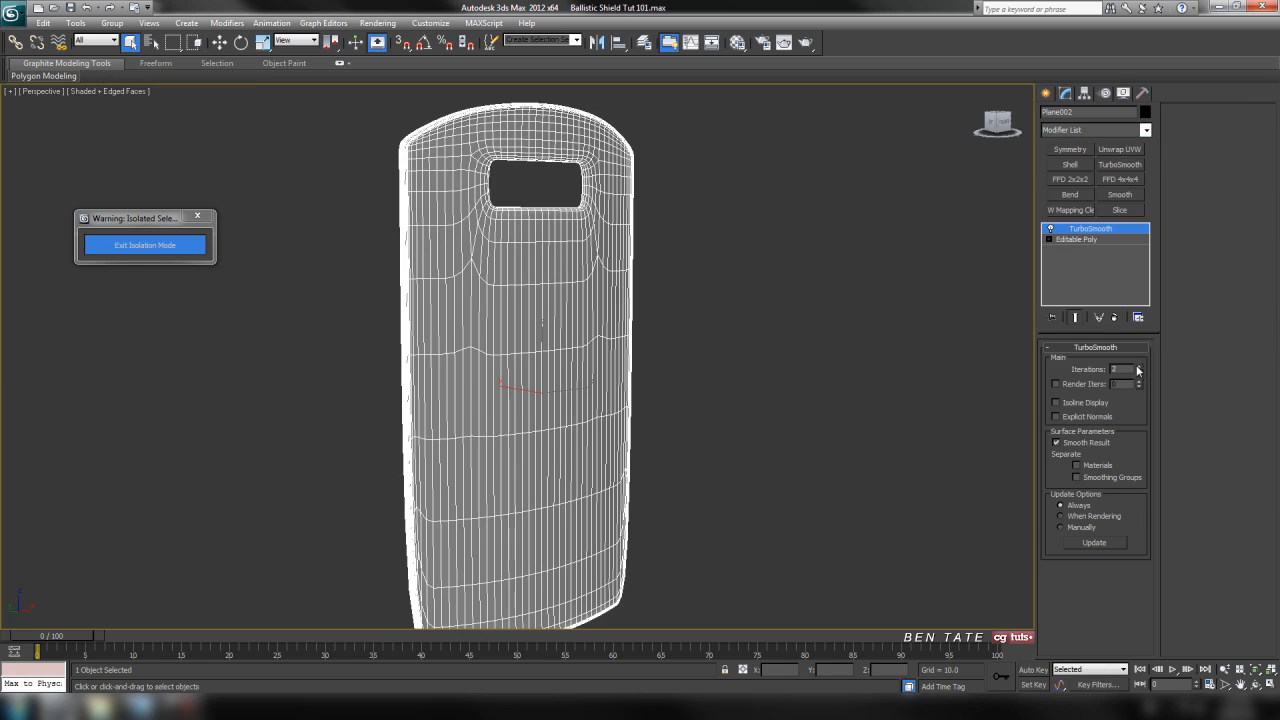
{"action": "left_click", "coordinate": [1065, 406]}
Hide the edged faces and examine the smoothed shield from both sides.
{"action": "middle_click_drag", "start_coordinate": [822, 376], "coordinate": [738, 308]}
{"action": "key", "text": "F4"}
{"action": "middle_click_drag", "start_coordinate": [441, 434], "coordinate": [575, 199], "text": "alt"}
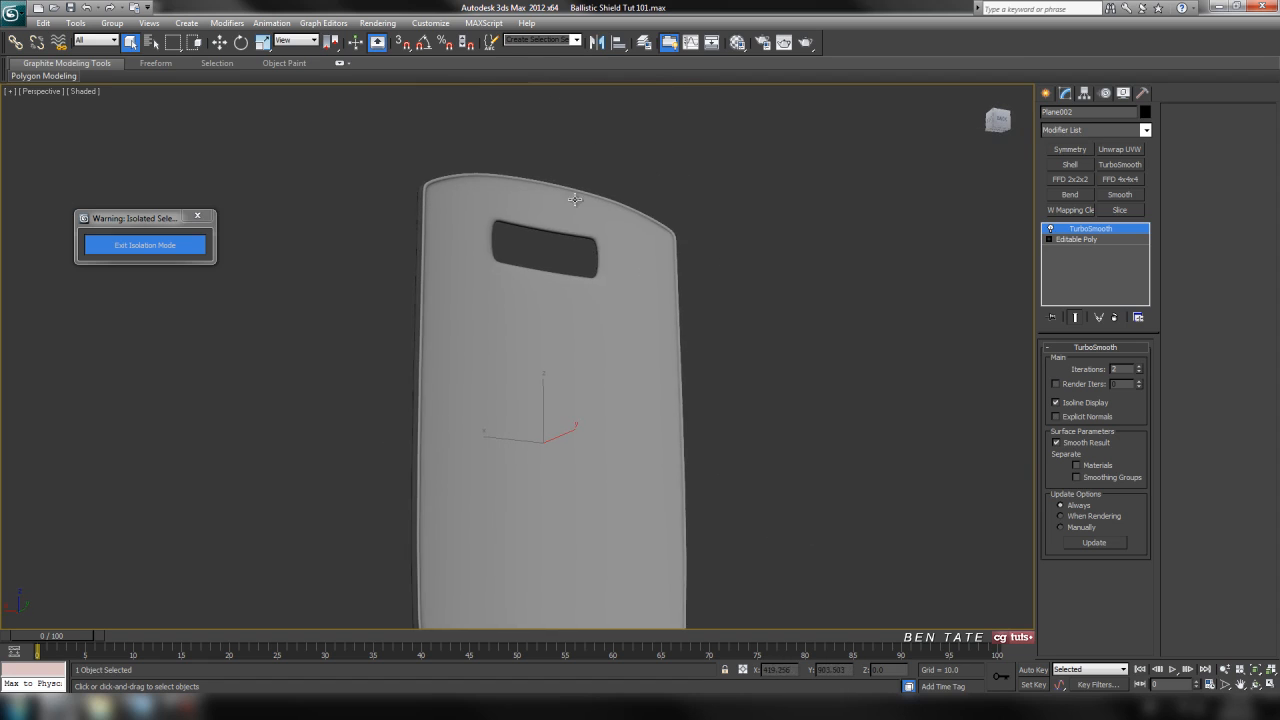
{"action": "middle_click_drag", "start_coordinate": [584, 270], "coordinate": [711, 422], "text": "alt"}
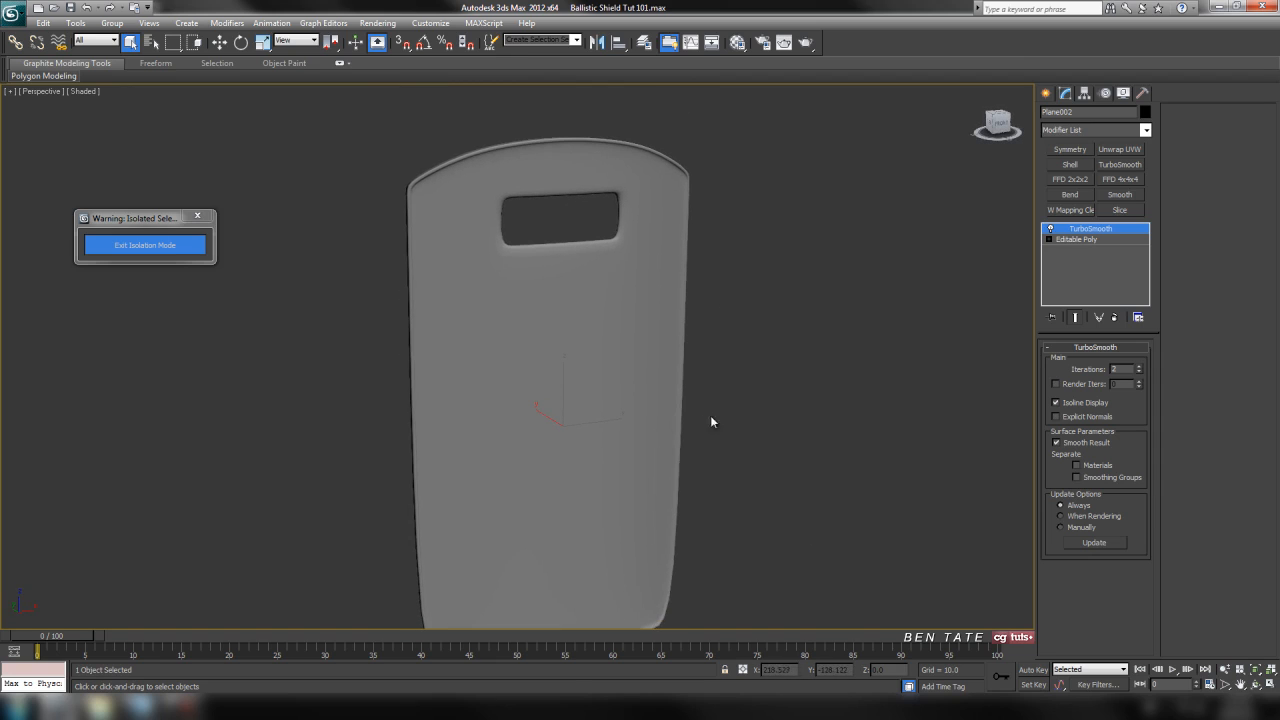
Remove the TurboSmooth modifier and show the edged faces again.
{"action": "left_click", "coordinate": [1115, 317]}
{"action": "mouse_move", "coordinate": [775, 280]}
{"action": "middle_mouse_down", "text": "alt"}
{"action": "mouse_move", "coordinate": [757, 419]}
{"action": "mouse_move", "coordinate": [723, 451]}
{"action": "mouse_move", "coordinate": [668, 463]}
{"action": "mouse_move", "coordinate": [734, 451]}
{"action": "mouse_move", "coordinate": [754, 400]}
{"action": "mouse_move", "coordinate": [730, 426]}
{"action": "middle_mouse_up", "text": "alt"}
{"action": "key", "text": "F4"}
Select the full ring of polygons lining the window opening's thickness and delete it.
{"action": "scroll", "coordinate": [757, 419], "scroll_direction": "up", "scroll_amount": 5}
{"action": "scroll", "coordinate": [723, 451], "scroll_direction": "up", "scroll_amount": 3}
{"action": "scroll", "coordinate": [753, 405], "scroll_direction": "up", "scroll_amount": 3}
{"action": "scroll", "coordinate": [827, 317], "scroll_direction": "down", "scroll_amount": 3}
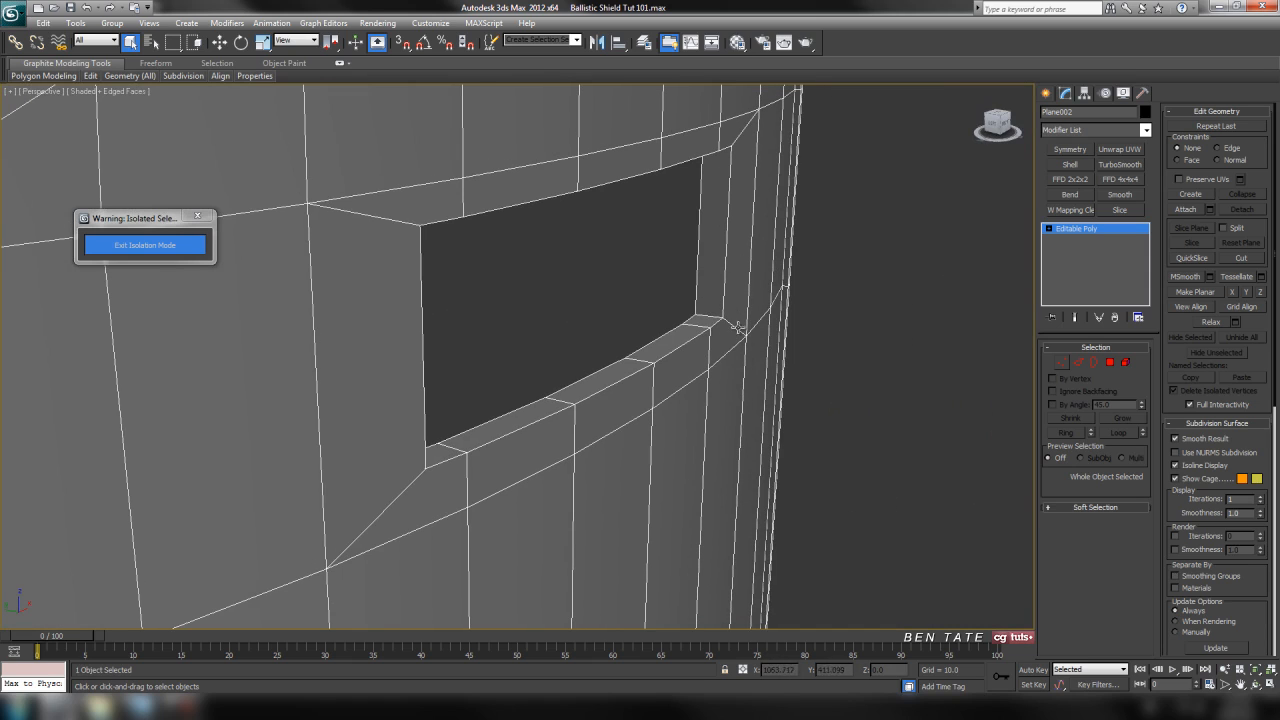
{"action": "left_click", "coordinate": [1077, 363]}
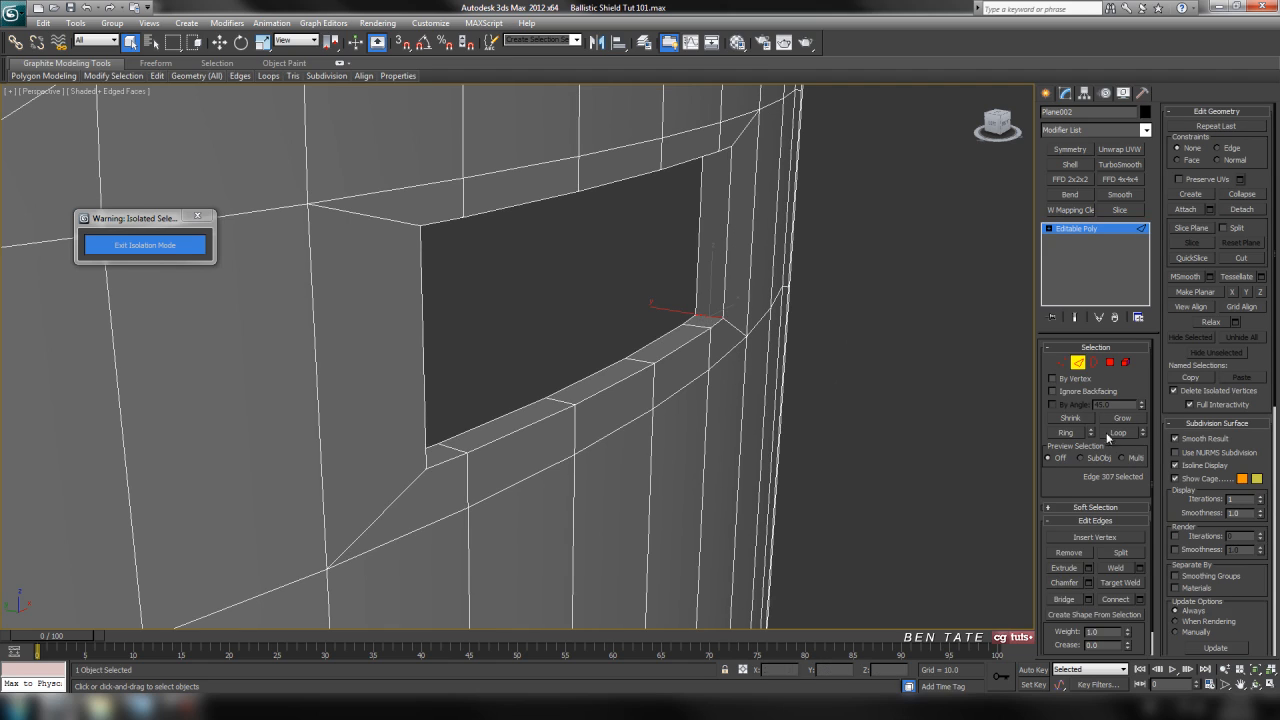
{"action": "left_click", "coordinate": [1068, 432]}
{"action": "left_click", "coordinate": [1110, 363], "text": "ctrl"}
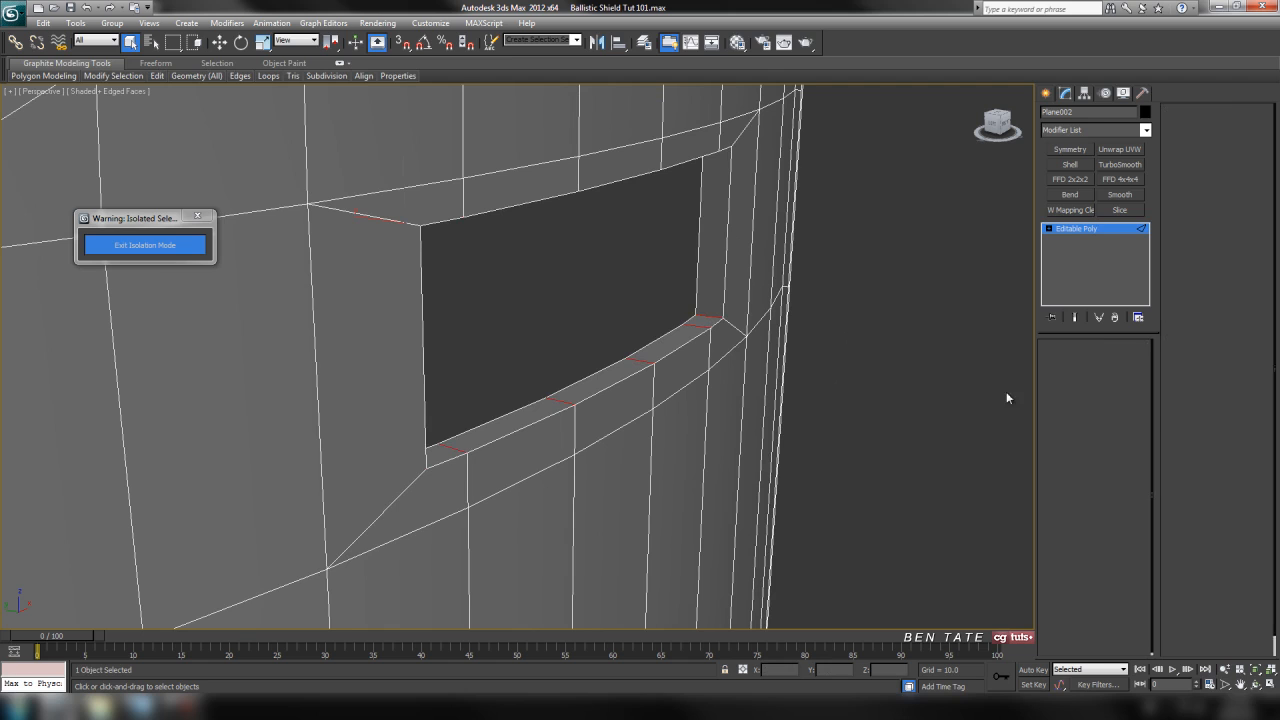
{"action": "key", "text": "z"}
{"action": "middle_click_drag", "start_coordinate": [743, 347], "coordinate": [785, 421], "text": "alt"}
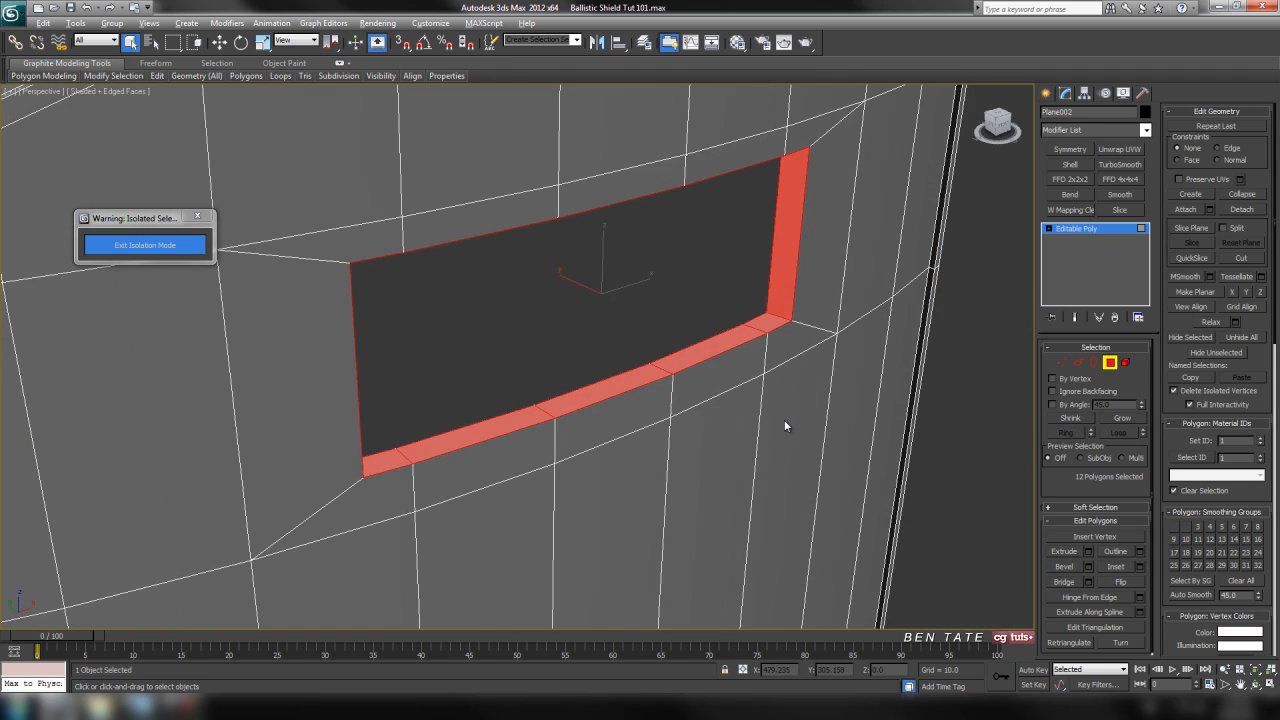
{"action": "key", "text": "ctrl+d"}
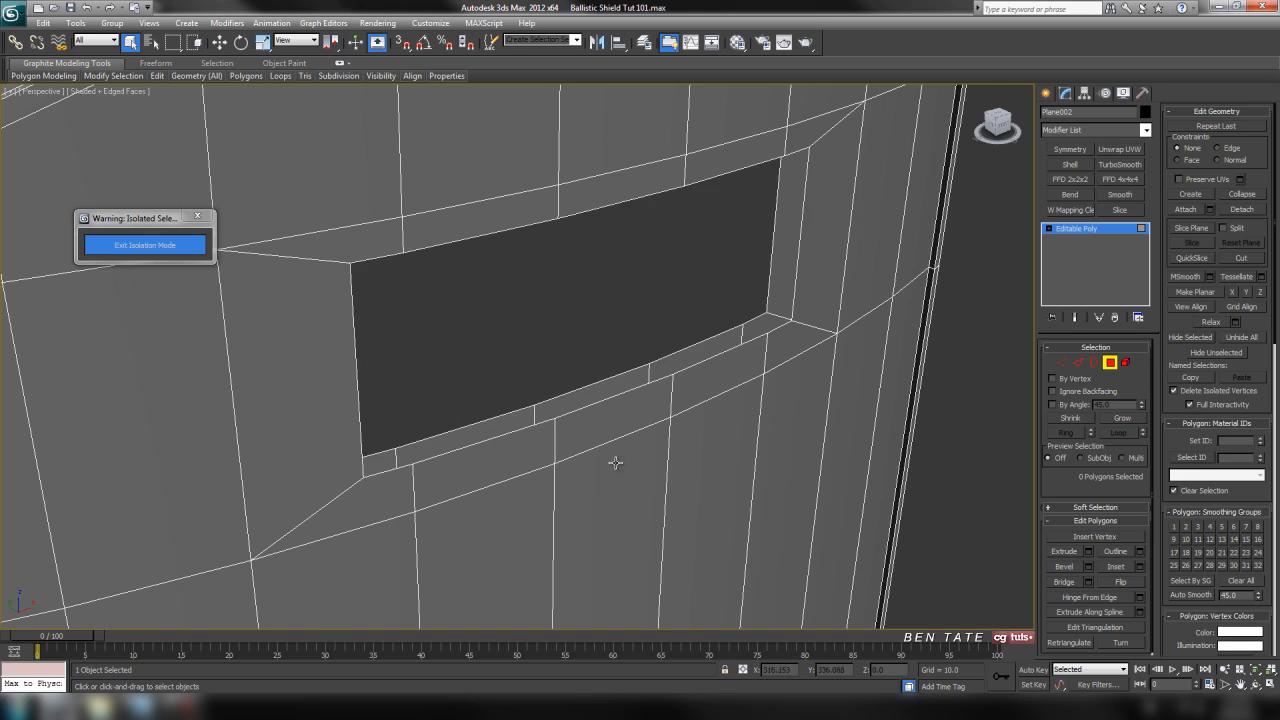
Examine the window opening and the edge loops along the shield's outer rim up close.
{"action": "key", "text": "z"}
{"action": "middle_click_drag", "start_coordinate": [593, 457], "coordinate": [718, 459]}
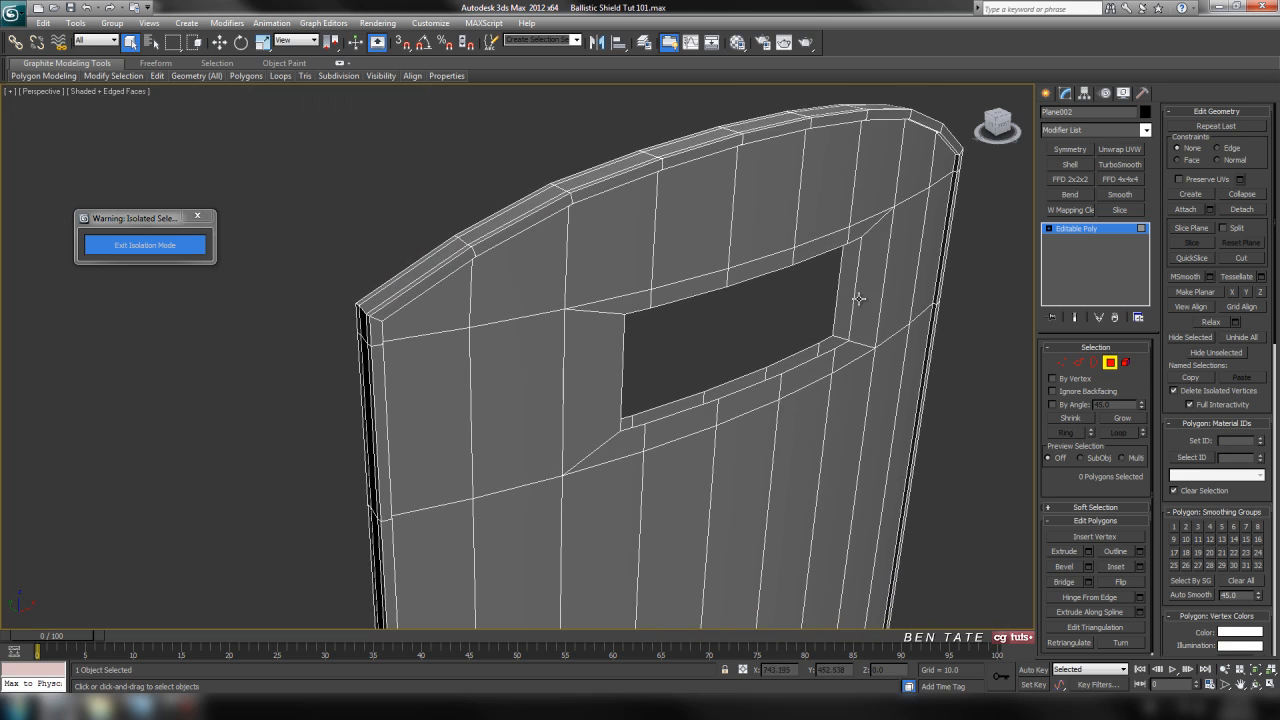
{"action": "scroll", "coordinate": [847, 260], "scroll_direction": "up", "scroll_amount": 6}
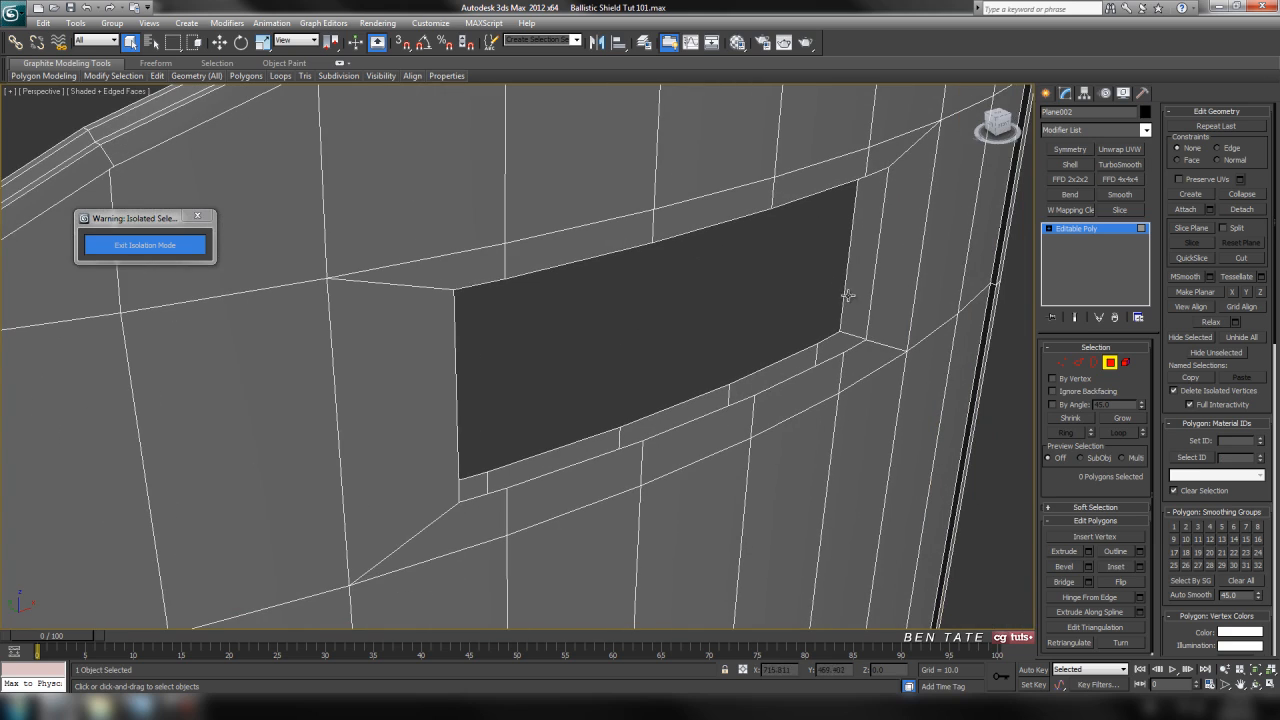
{"action": "scroll", "coordinate": [585, 363], "scroll_direction": "down", "scroll_amount": 4}
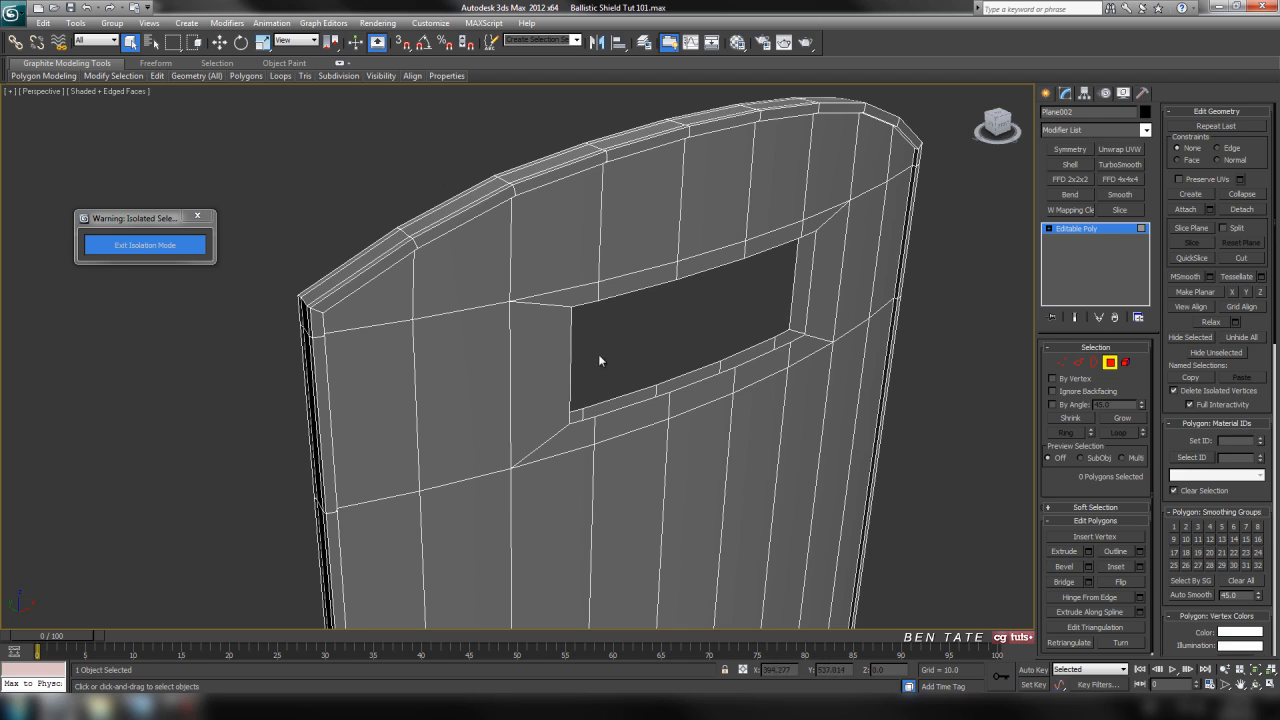
{"action": "middle_click_drag", "start_coordinate": [659, 373], "coordinate": [498, 331], "text": "alt"}
{"action": "scroll", "coordinate": [706, 370], "scroll_direction": "up", "scroll_amount": 4}
{"action": "middle_click_drag", "start_coordinate": [735, 455], "coordinate": [678, 450], "text": "alt"}
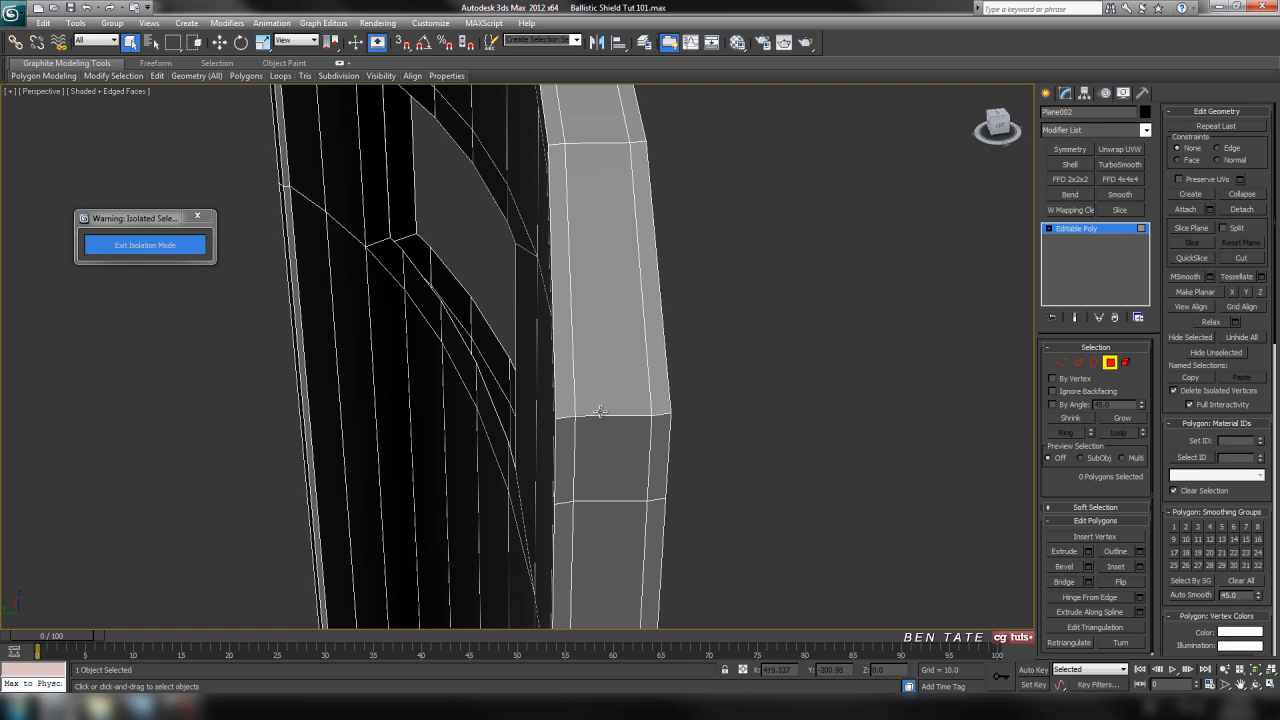
{"action": "middle_click_drag", "start_coordinate": [697, 424], "coordinate": [681, 408]}
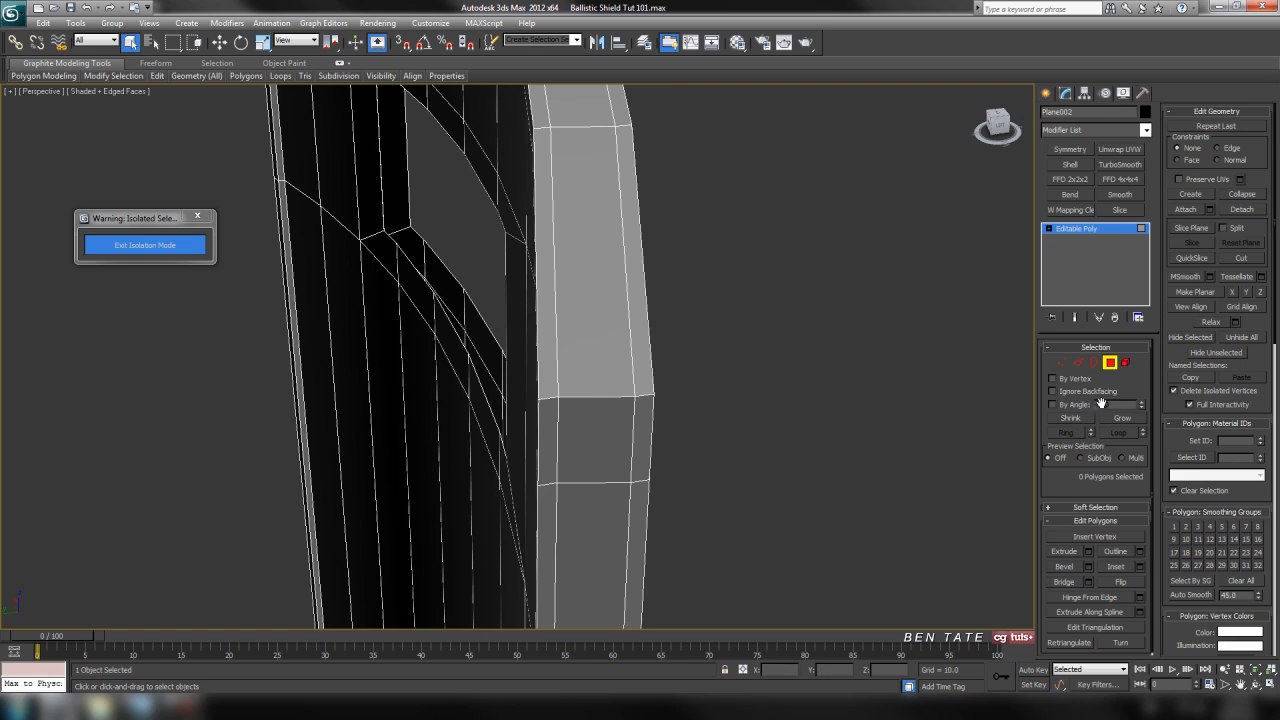
Select the two edge loops running around the shield's outer rim face and remove them.
{"action": "left_click", "coordinate": [1084, 367]}
{"action": "left_click", "coordinate": [558, 386]}
{"action": "left_click", "coordinate": [637, 378], "text": "ctrl"}
{"action": "middle_click_drag", "start_coordinate": [638, 378], "coordinate": [681, 360], "text": "alt"}
{"action": "left_click", "coordinate": [1116, 434]}
{"action": "middle_click_drag", "start_coordinate": [788, 460], "coordinate": [800, 421]}
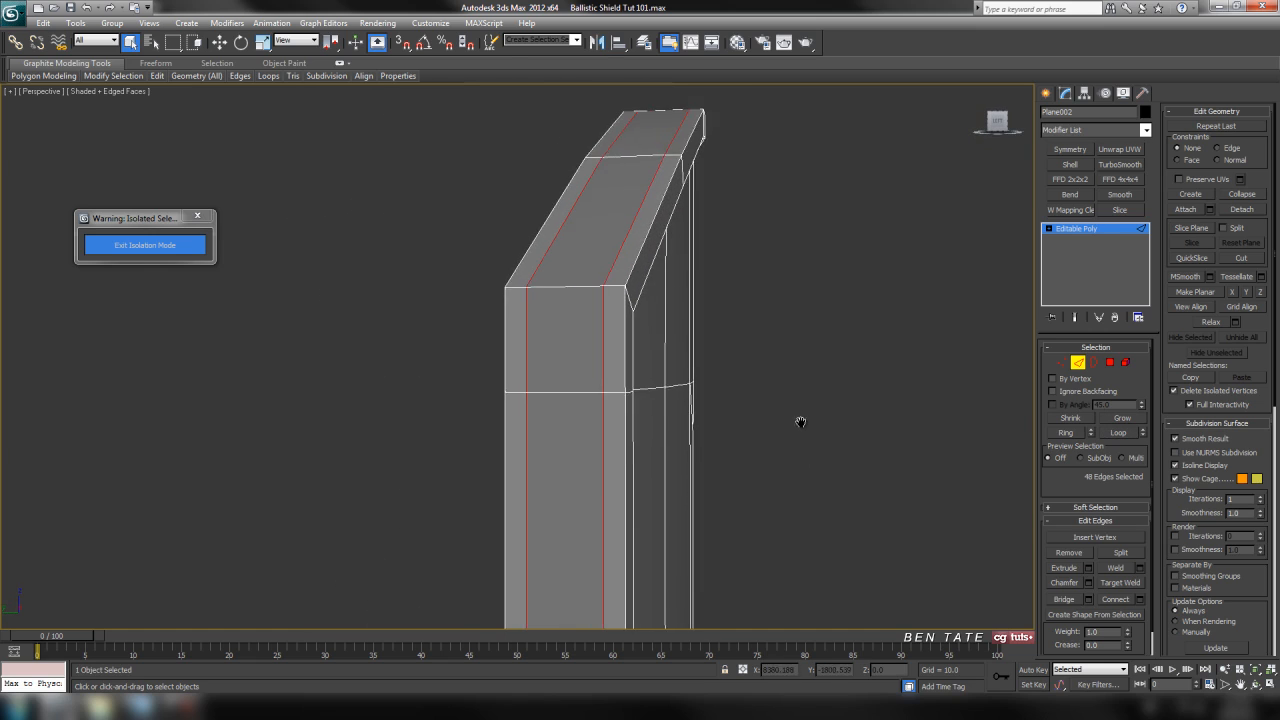
{"action": "scroll", "coordinate": [770, 470], "scroll_direction": "down", "scroll_amount": 6}
{"action": "mouse_move", "coordinate": [758, 486]}
{"action": "middle_mouse_down"}
{"action": "mouse_move", "coordinate": [757, 268]}
{"action": "mouse_move", "coordinate": [763, 466]}
{"action": "middle_mouse_up"}
{"action": "scroll", "coordinate": [658, 338], "scroll_direction": "up", "scroll_amount": 5}
{"action": "middle_click_drag", "start_coordinate": [684, 262], "coordinate": [641, 390]}
{"action": "scroll", "coordinate": [650, 384], "scroll_direction": "up", "scroll_amount": 3}
{"action": "middle_click_drag", "start_coordinate": [658, 376], "coordinate": [711, 335]}
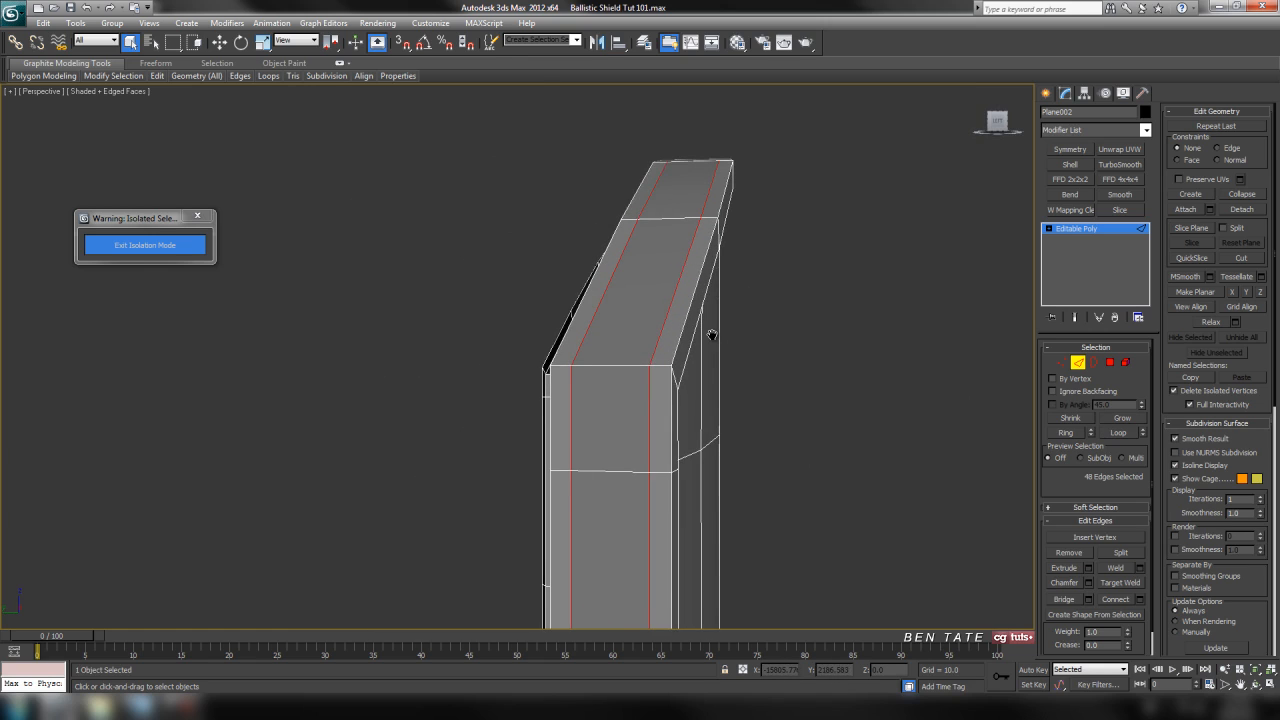
{"action": "key", "text": "ctrl+d"}
Connect the ring of edges across the shield's outer rim face with 2 segments and a pinch of 75.
{"action": "middle_click_drag", "start_coordinate": [724, 383], "coordinate": [713, 537], "text": "alt"}
{"action": "middle_click_drag", "start_coordinate": [583, 376], "coordinate": [665, 415]}
{"action": "scroll", "coordinate": [636, 438], "scroll_direction": "up", "scroll_amount": 4}
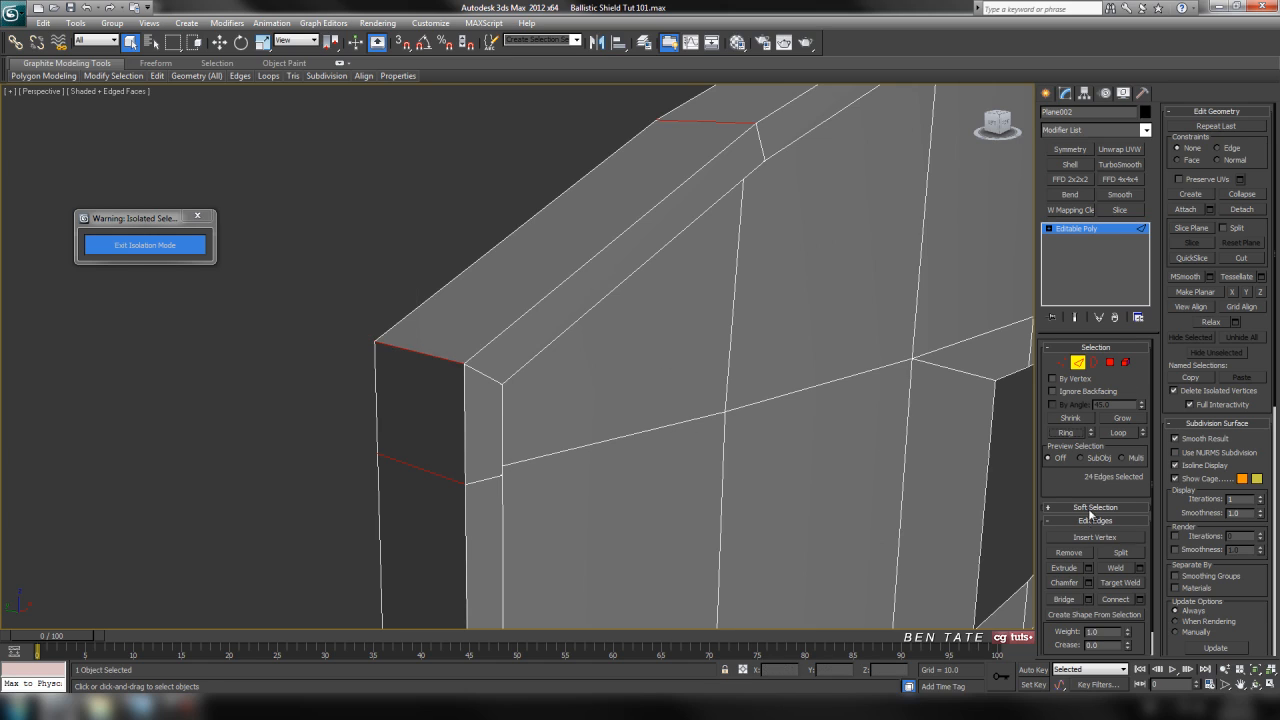
{"action": "left_click", "coordinate": [1141, 600]}
{"action": "middle_click_drag", "start_coordinate": [728, 445], "coordinate": [661, 416], "text": "alt"}
{"action": "left_click", "coordinate": [914, 268]}
{"action": "middle_click_drag", "start_coordinate": [606, 287], "coordinate": [670, 287]}
{"action": "left_click_drag", "start_coordinate": [918, 288], "coordinate": [1104, 306]}
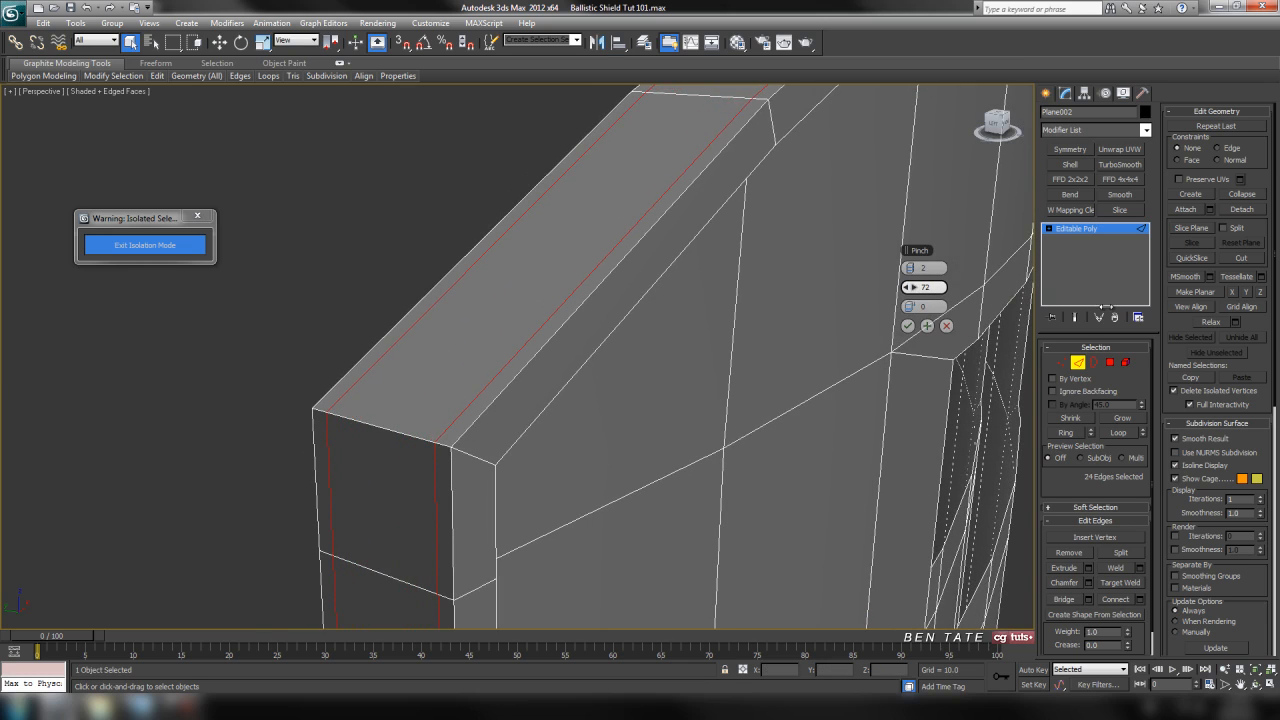
{"action": "left_click_drag", "start_coordinate": [1104, 310], "coordinate": [1110, 315]}
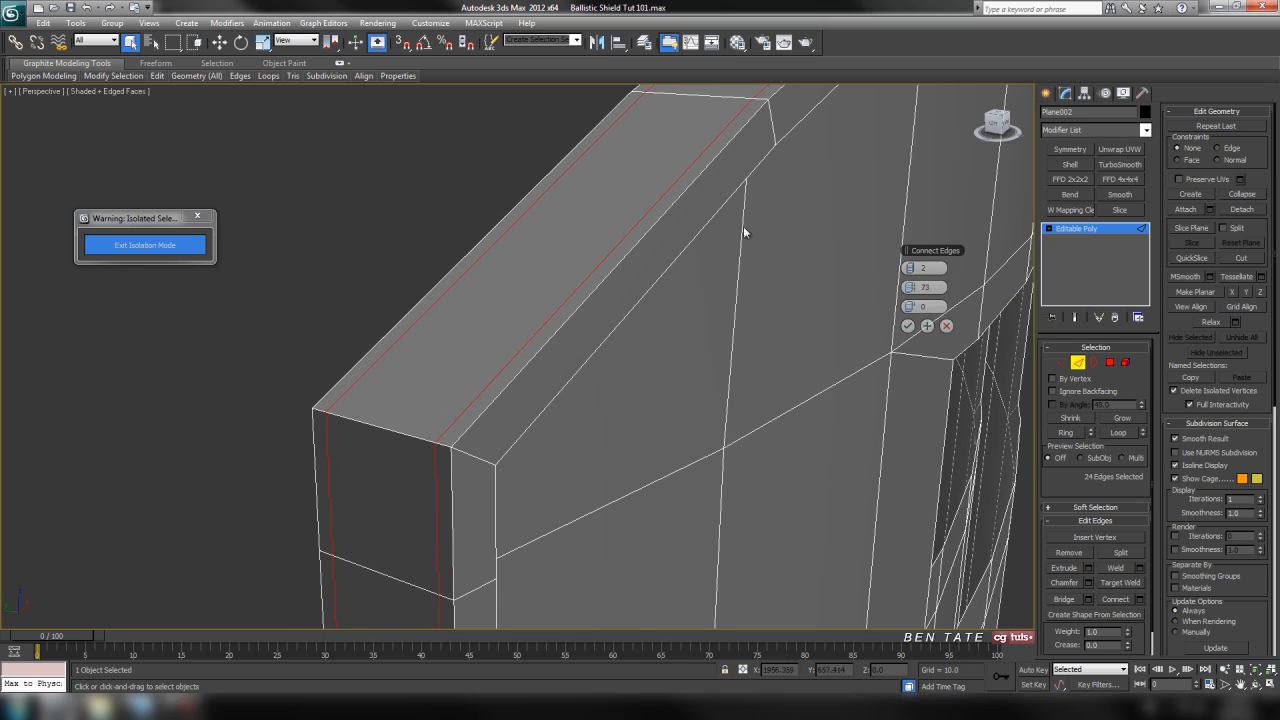
{"action": "middle_click_drag", "start_coordinate": [573, 369], "coordinate": [672, 416], "text": "alt"}
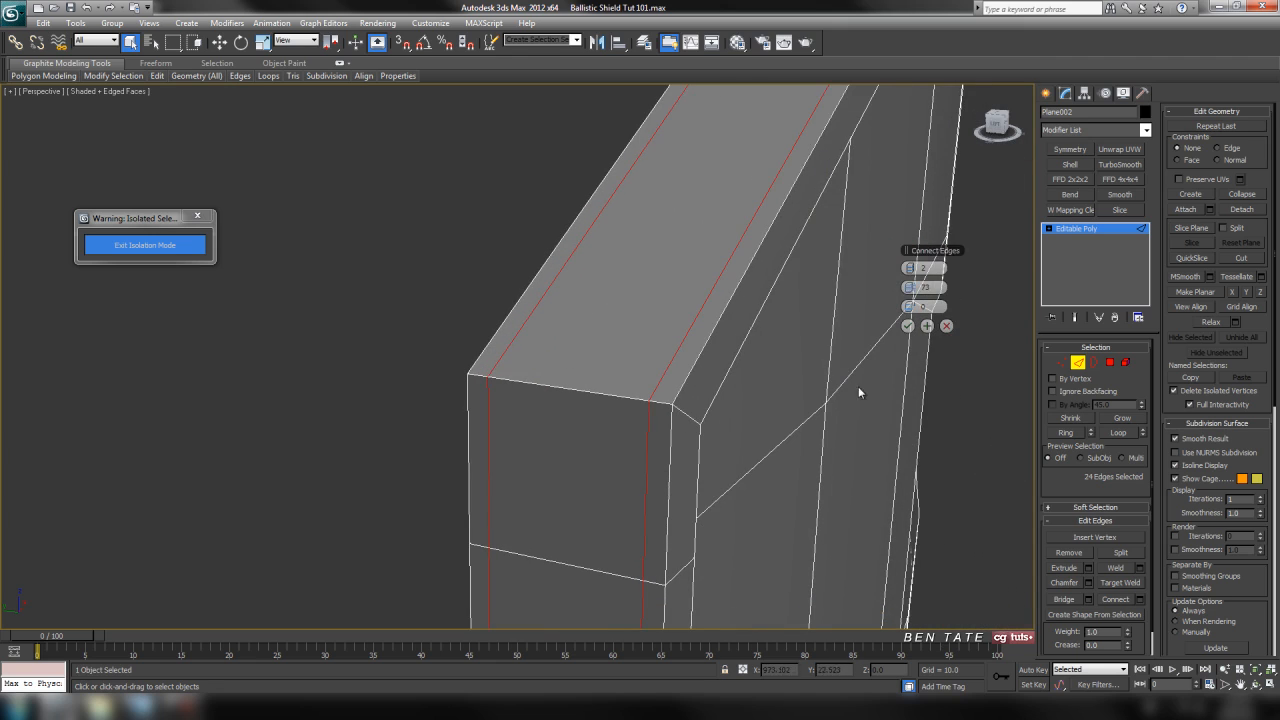
{"action": "mouse_move", "coordinate": [918, 286]}
{"action": "left_mouse_down"}
{"action": "mouse_move", "coordinate": [973, 294]}
{"action": "mouse_move", "coordinate": [928, 300]}
{"action": "left_mouse_up"}
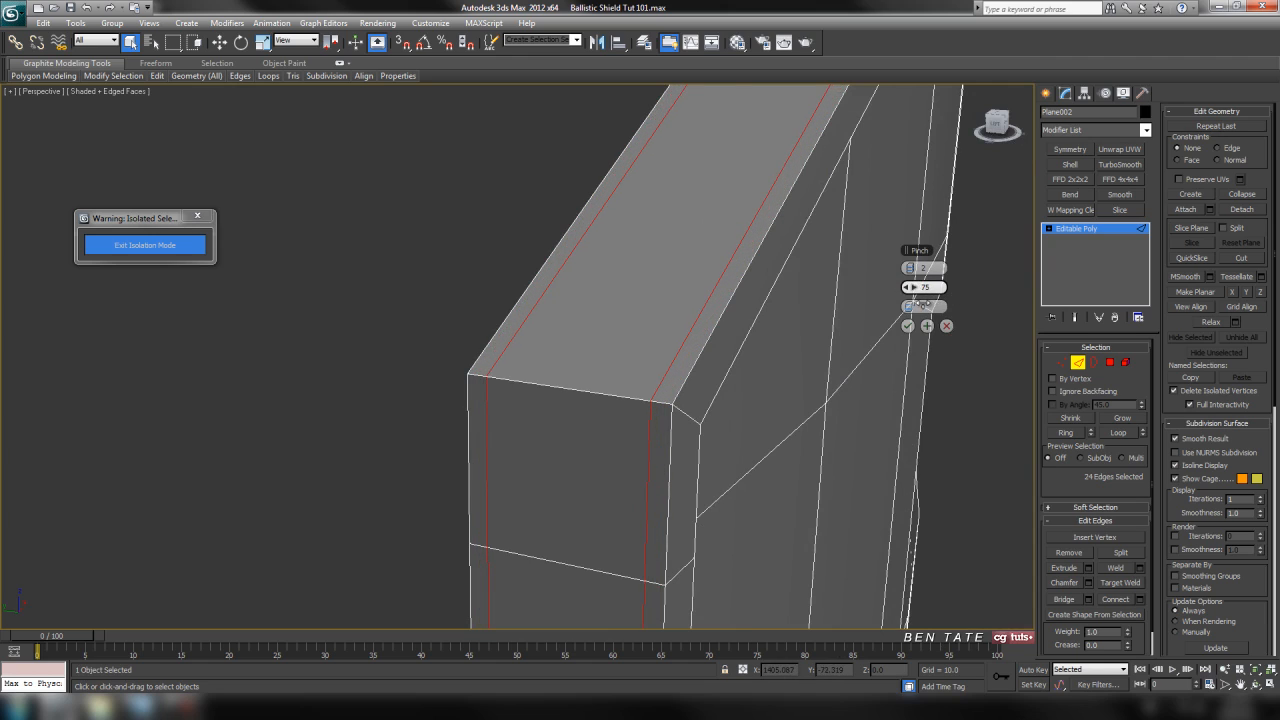
{"action": "left_click", "coordinate": [908, 326]}
Select the rings of edges spanning the border's front and back faces around the whole shield.
{"action": "middle_click_drag", "start_coordinate": [771, 403], "coordinate": [721, 436], "text": "alt"}
{"action": "scroll", "coordinate": [773, 378], "scroll_direction": "down", "scroll_amount": 5}
{"action": "scroll", "coordinate": [720, 394], "scroll_direction": "up", "scroll_amount": 4}
{"action": "middle_click_drag", "start_coordinate": [567, 352], "coordinate": [785, 393]}
{"action": "left_click", "coordinate": [563, 352]}
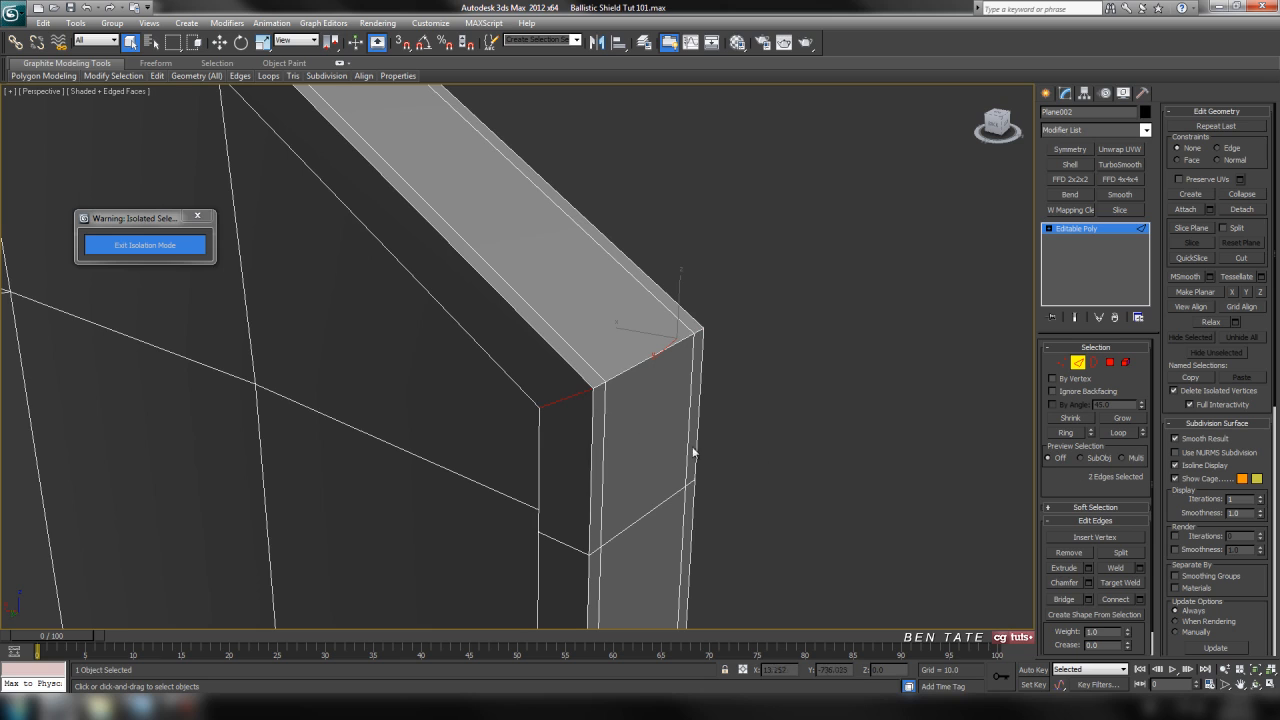
{"action": "middle_click_drag", "start_coordinate": [783, 443], "coordinate": [607, 427], "text": "alt"}
{"action": "left_click", "coordinate": [1066, 434]}
{"action": "middle_click_drag", "start_coordinate": [843, 443], "coordinate": [814, 411]}
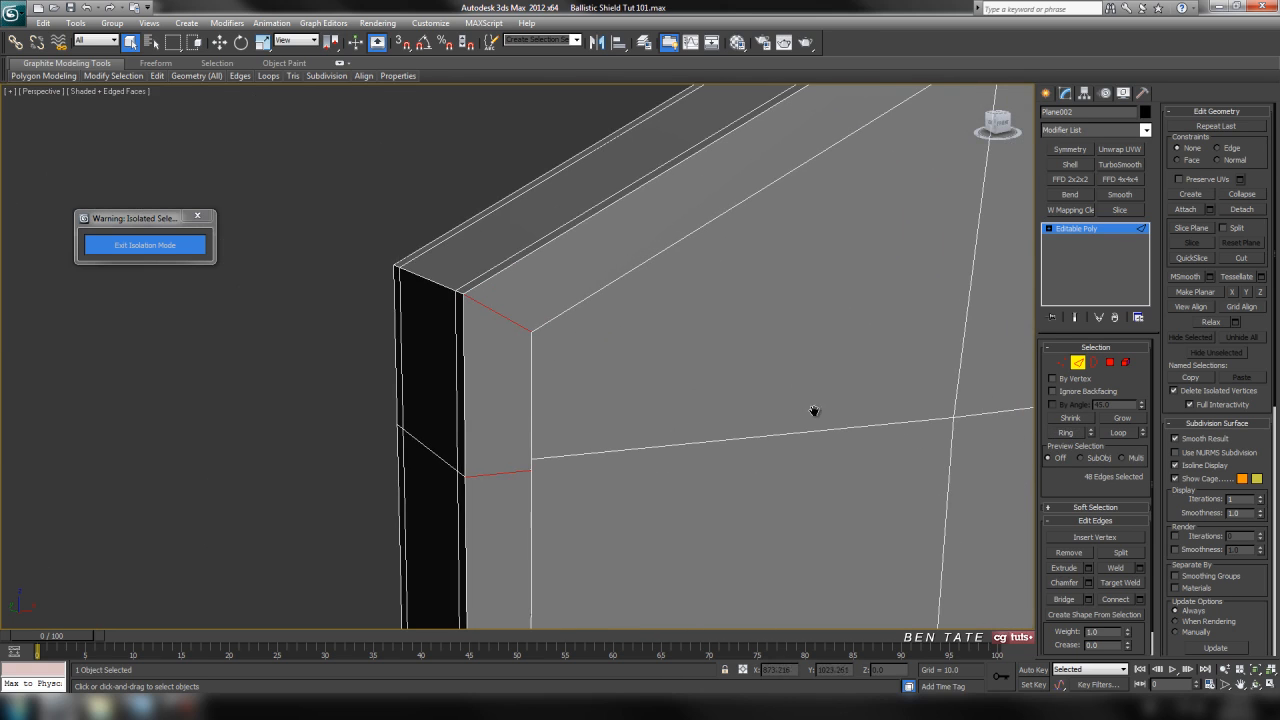
Connect the selected border edges with 2 segments and a pinch of 55.
{"action": "left_click", "coordinate": [1139, 599]}
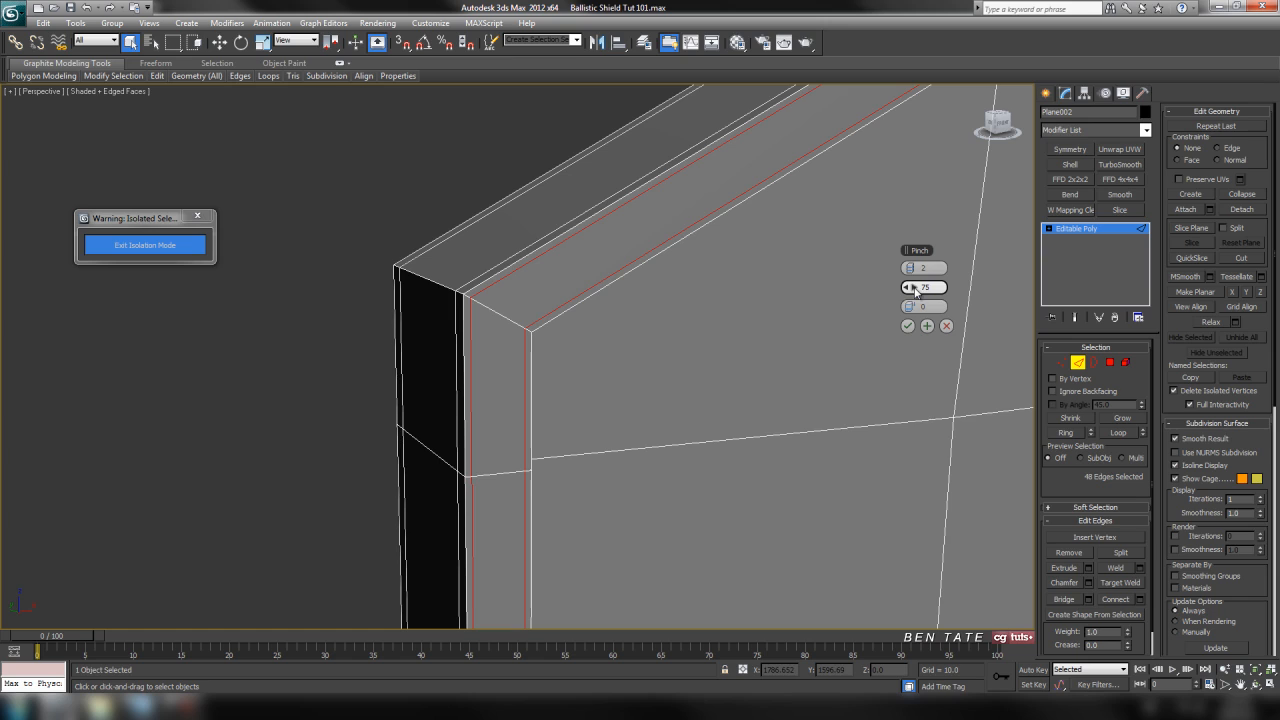
{"action": "left_click_drag", "start_coordinate": [908, 287], "coordinate": [893, 292]}
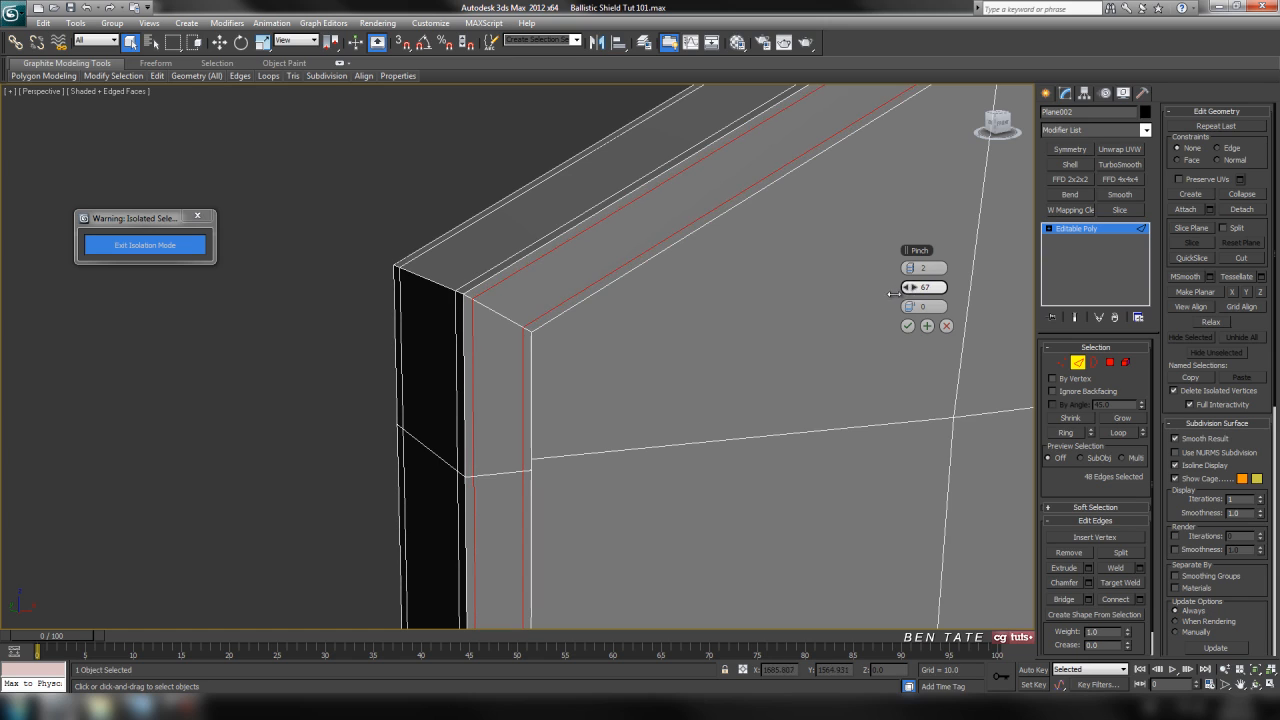
{"action": "scroll", "coordinate": [688, 342], "scroll_direction": "down", "scroll_amount": 4}
{"action": "middle_click_drag", "start_coordinate": [688, 342], "coordinate": [762, 294], "text": "alt"}
{"action": "scroll", "coordinate": [703, 349], "scroll_direction": "up", "scroll_amount": 4}
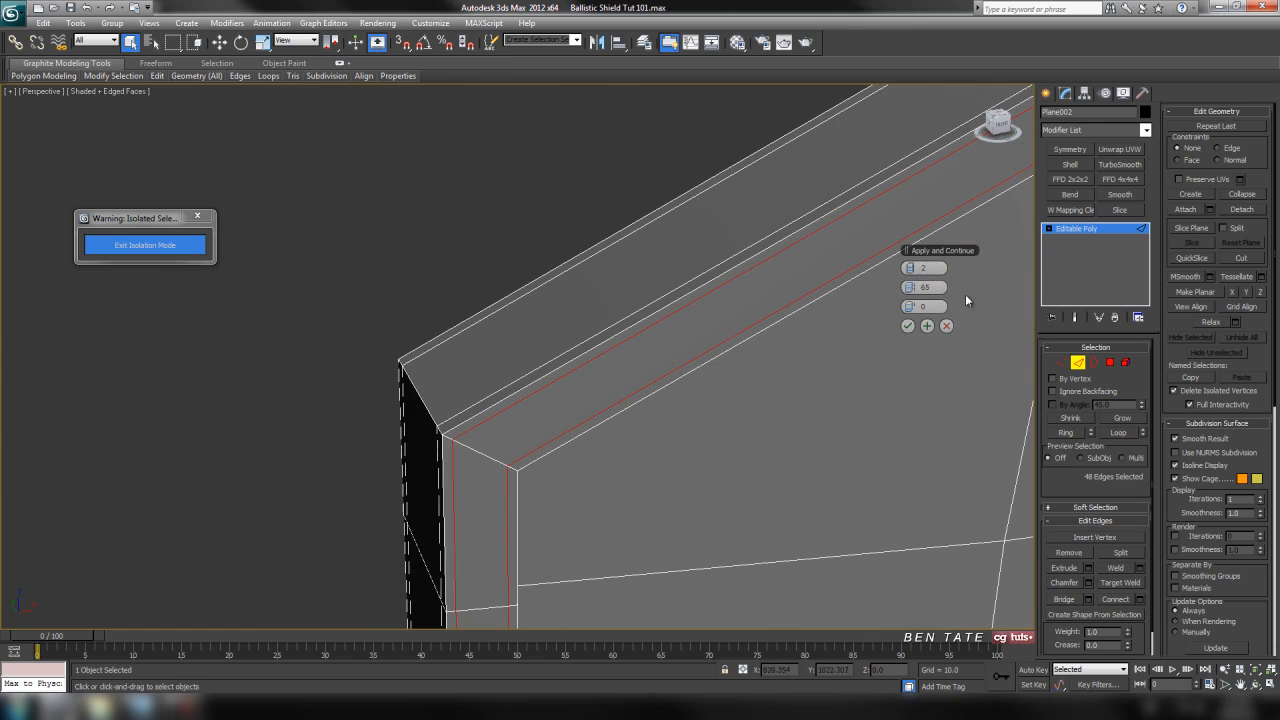
{"action": "left_click_drag", "start_coordinate": [908, 287], "coordinate": [895, 289]}
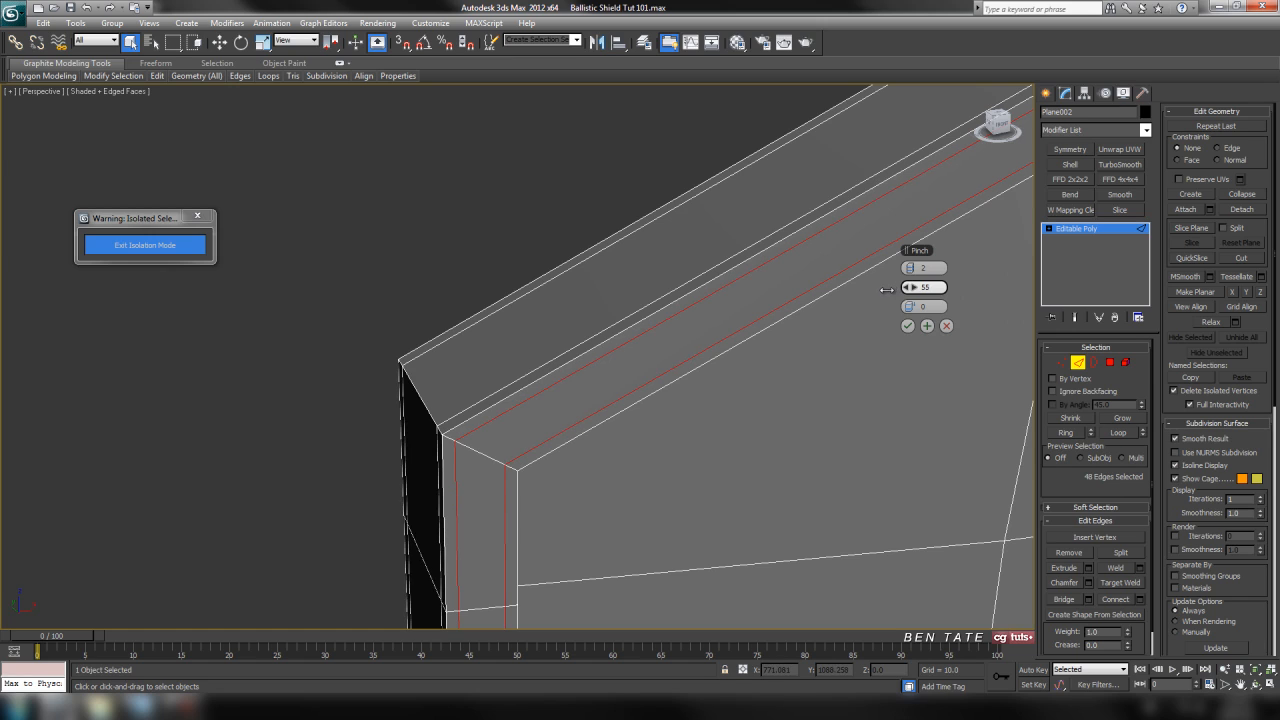
{"action": "left_click", "coordinate": [908, 326]}
Select the rings of edges across the border's inner step walls on both sides of the shield.
{"action": "middle_click_drag", "start_coordinate": [789, 417], "coordinate": [568, 357], "text": "alt"}
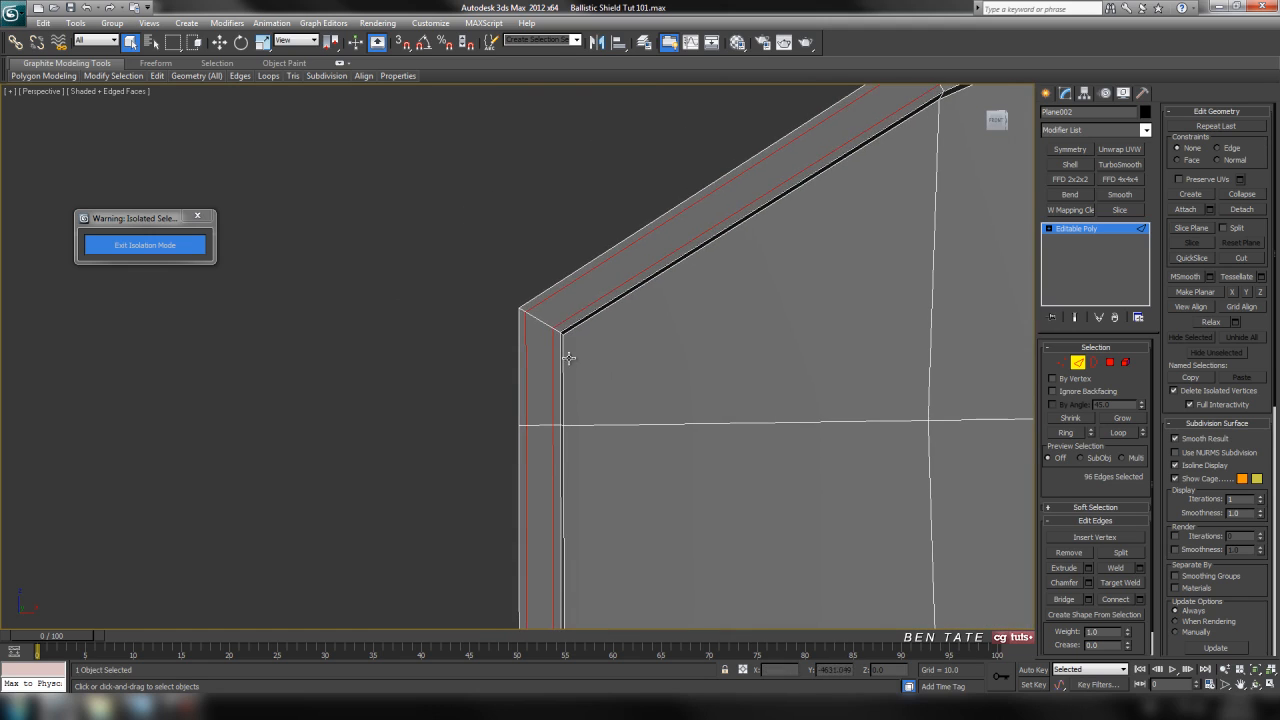
{"action": "left_click", "coordinate": [558, 330]}
{"action": "key", "text": "z"}
{"action": "middle_click_drag", "start_coordinate": [630, 400], "coordinate": [578, 385], "text": "alt"}
{"action": "middle_click_drag", "start_coordinate": [578, 385], "coordinate": [731, 269]}
{"action": "middle_click_drag", "start_coordinate": [400, 487], "coordinate": [554, 363]}
{"action": "scroll", "coordinate": [554, 363], "scroll_direction": "up", "scroll_amount": 4}
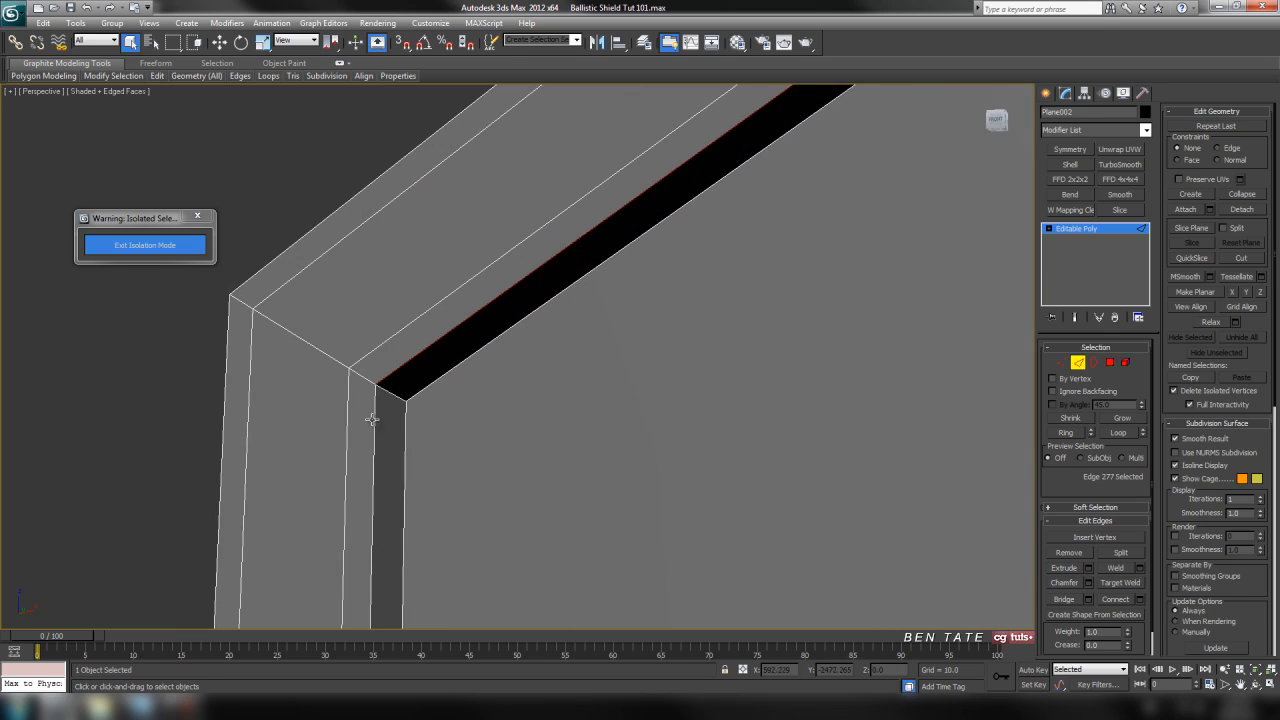
{"action": "left_click", "coordinate": [392, 395]}
{"action": "middle_click_drag", "start_coordinate": [397, 469], "coordinate": [717, 426], "text": "alt"}
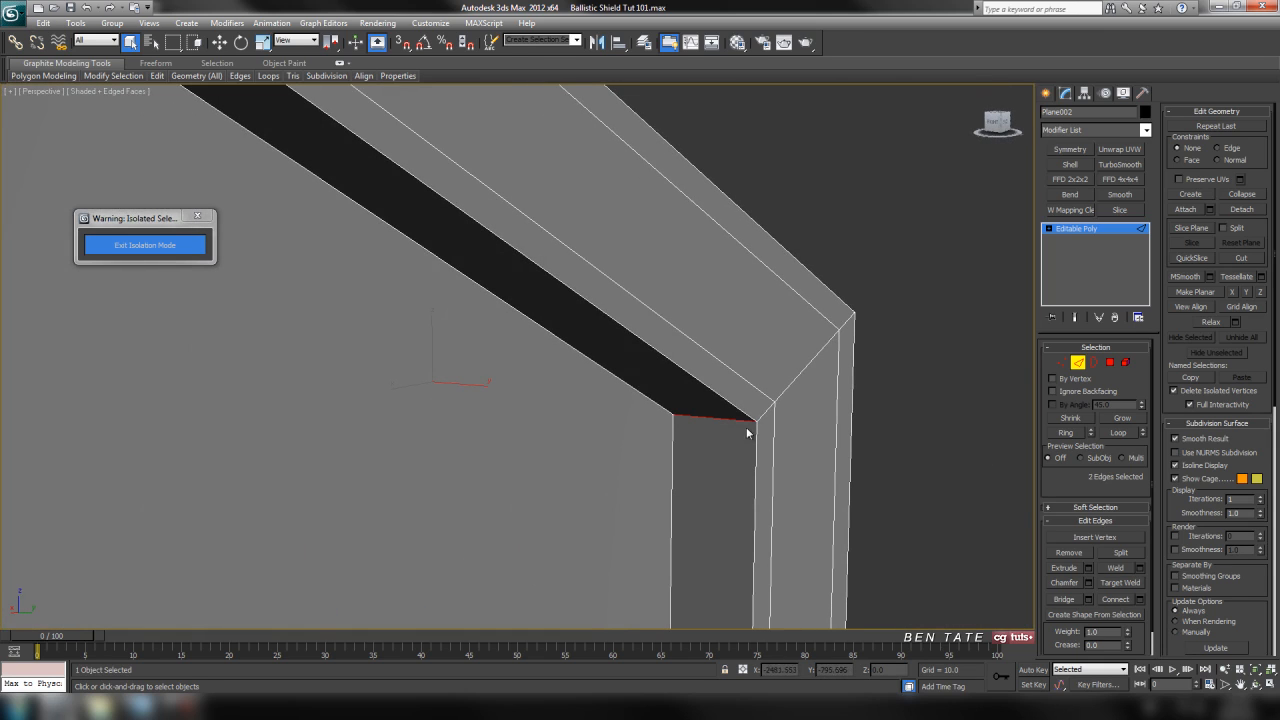
{"action": "left_click", "coordinate": [1070, 433]}
{"action": "key", "text": "z"}
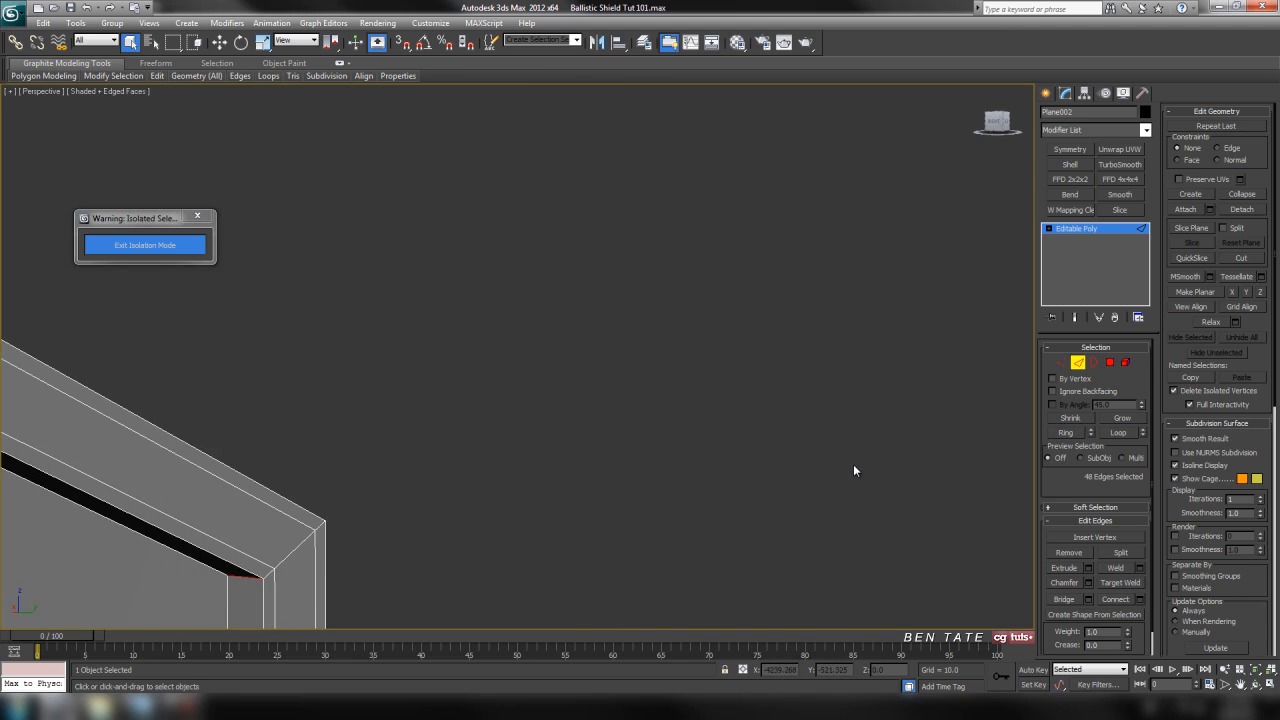
{"action": "middle_click_drag", "start_coordinate": [477, 509], "coordinate": [711, 275]}
{"action": "middle_click_drag", "start_coordinate": [549, 472], "coordinate": [604, 371]}
{"action": "scroll", "coordinate": [604, 371], "scroll_direction": "up", "scroll_amount": 2}
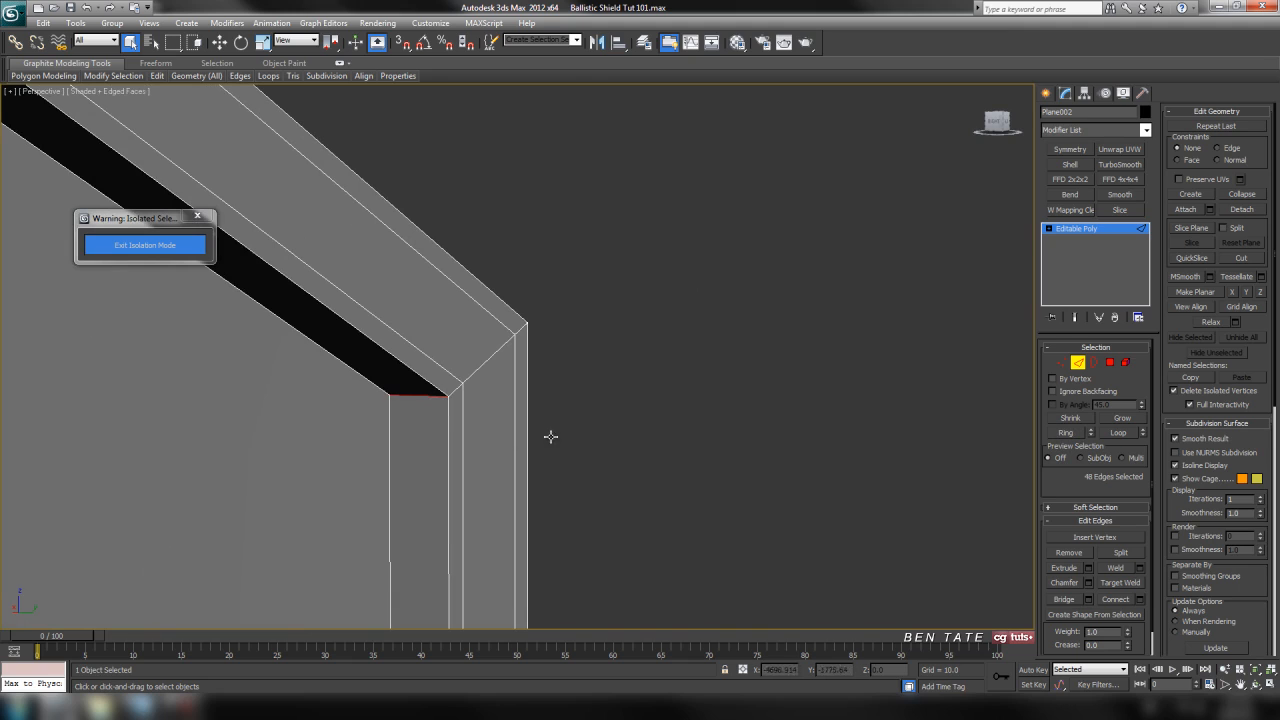
Connect the inner step wall edges with 2 segments and a pinch of 50.
{"action": "left_click", "coordinate": [1139, 599]}
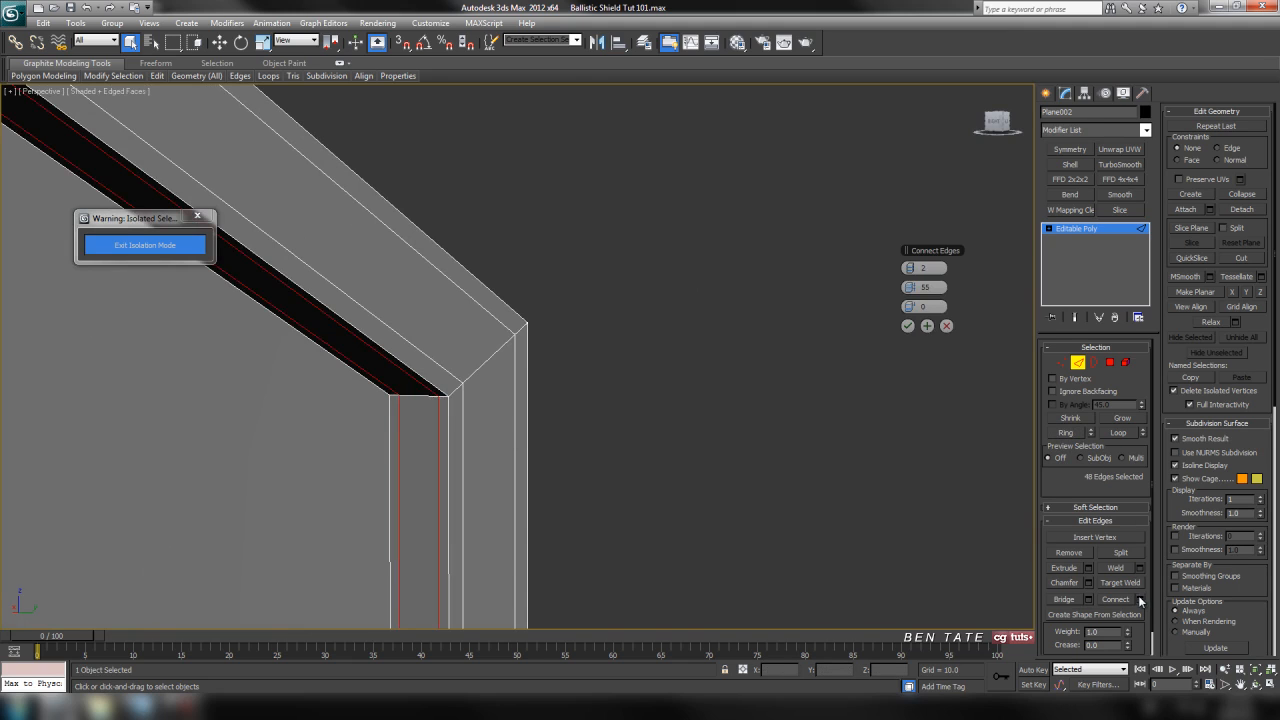
{"action": "middle_click_drag", "start_coordinate": [594, 440], "coordinate": [716, 366]}
{"action": "scroll", "coordinate": [559, 427], "scroll_direction": "up", "scroll_amount": 3}
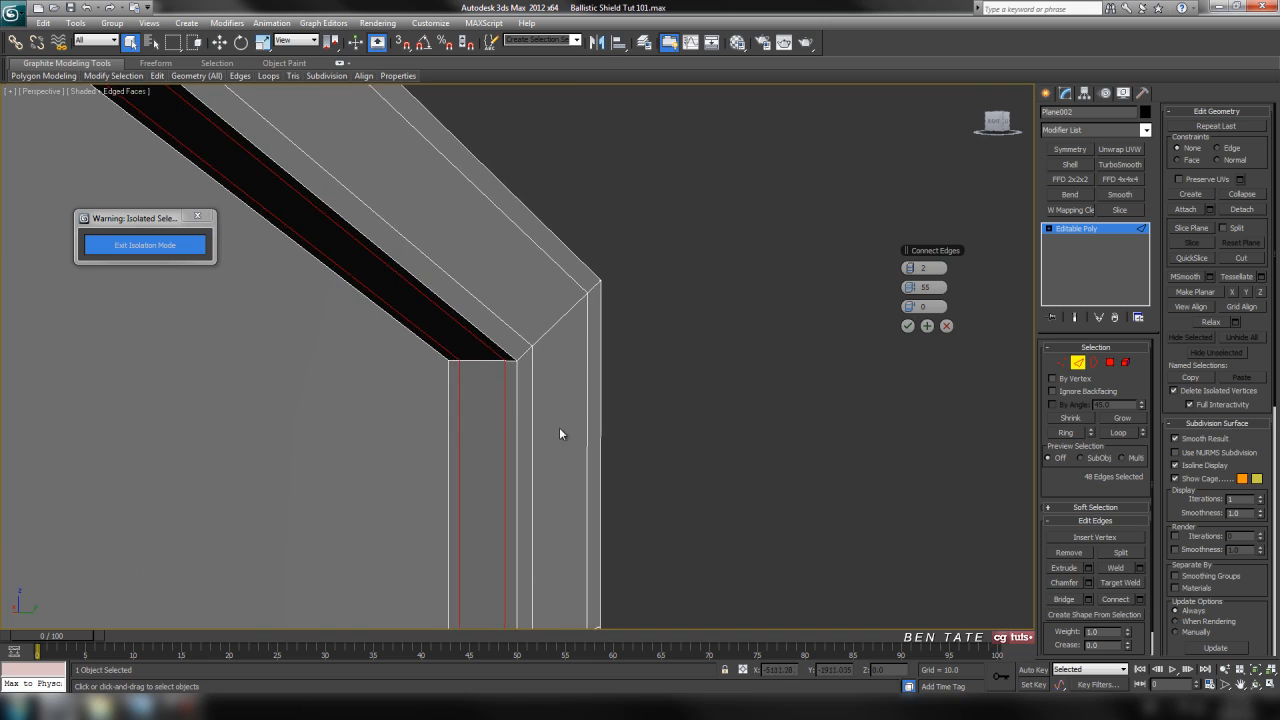
{"action": "mouse_move", "coordinate": [590, 433]}
{"action": "middle_mouse_down", "text": "alt"}
{"action": "mouse_move", "coordinate": [531, 431]}
{"action": "mouse_move", "coordinate": [575, 430]}
{"action": "middle_mouse_up", "text": "alt"}
{"action": "key", "text": "z"}
{"action": "scroll", "coordinate": [563, 318], "scroll_direction": "up", "scroll_amount": 8}
{"action": "middle_click_drag", "start_coordinate": [631, 226], "coordinate": [571, 443]}
{"action": "scroll", "coordinate": [606, 262], "scroll_direction": "up", "scroll_amount": 5}
{"action": "middle_click_drag", "start_coordinate": [575, 346], "coordinate": [566, 381]}
{"action": "scroll", "coordinate": [617, 284], "scroll_direction": "up", "scroll_amount": 4}
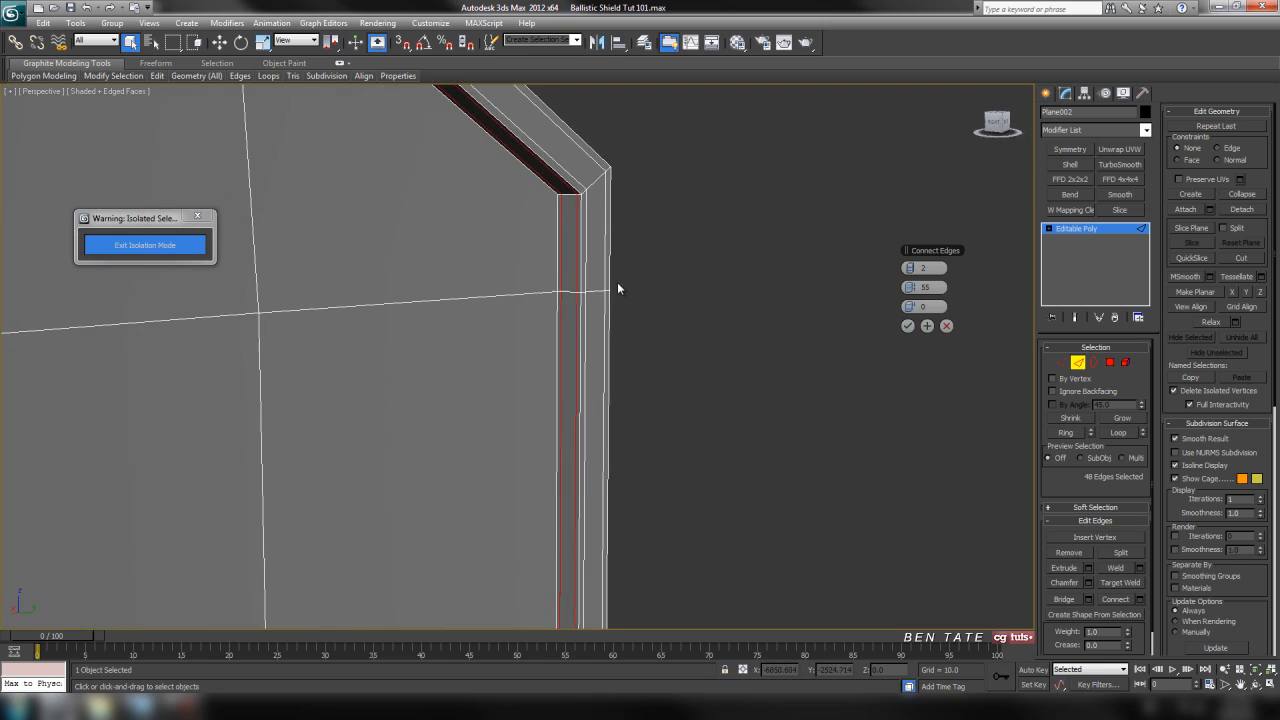
{"action": "scroll", "coordinate": [621, 290], "scroll_direction": "up", "scroll_amount": 1}
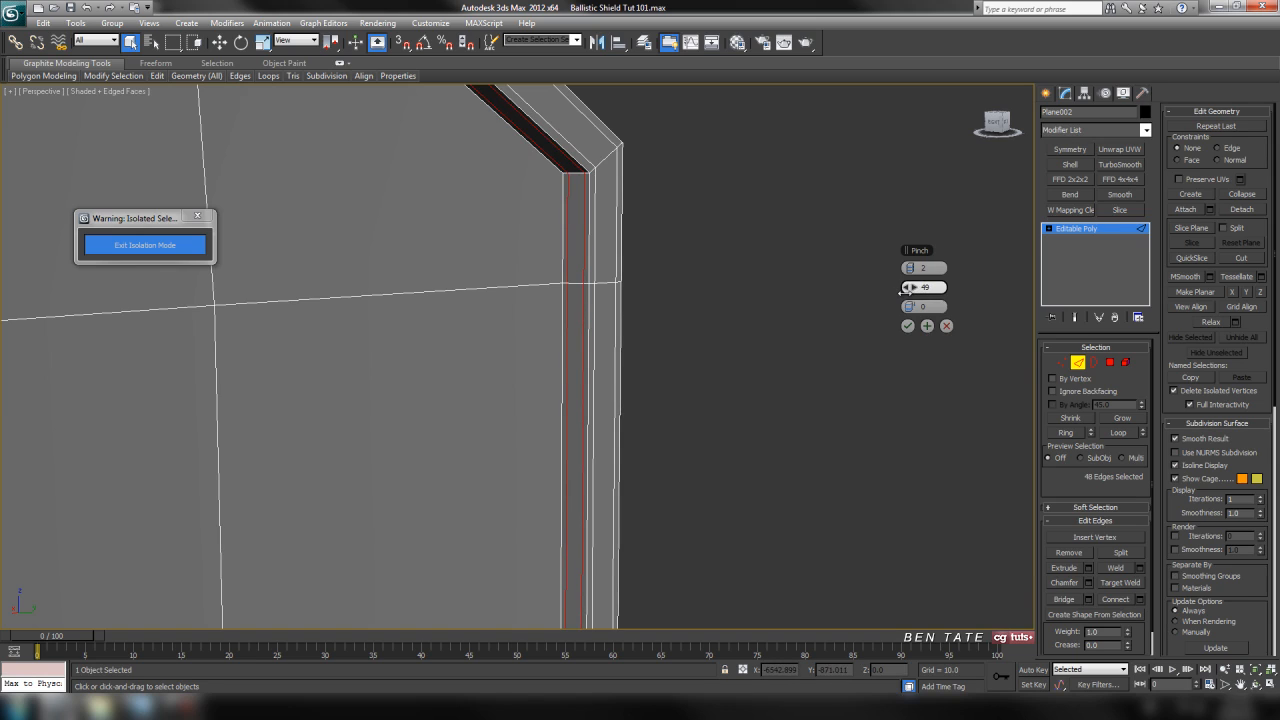
{"action": "left_click", "coordinate": [907, 326]}
{"action": "scroll", "coordinate": [800, 420], "scroll_direction": "down", "scroll_amount": 6}
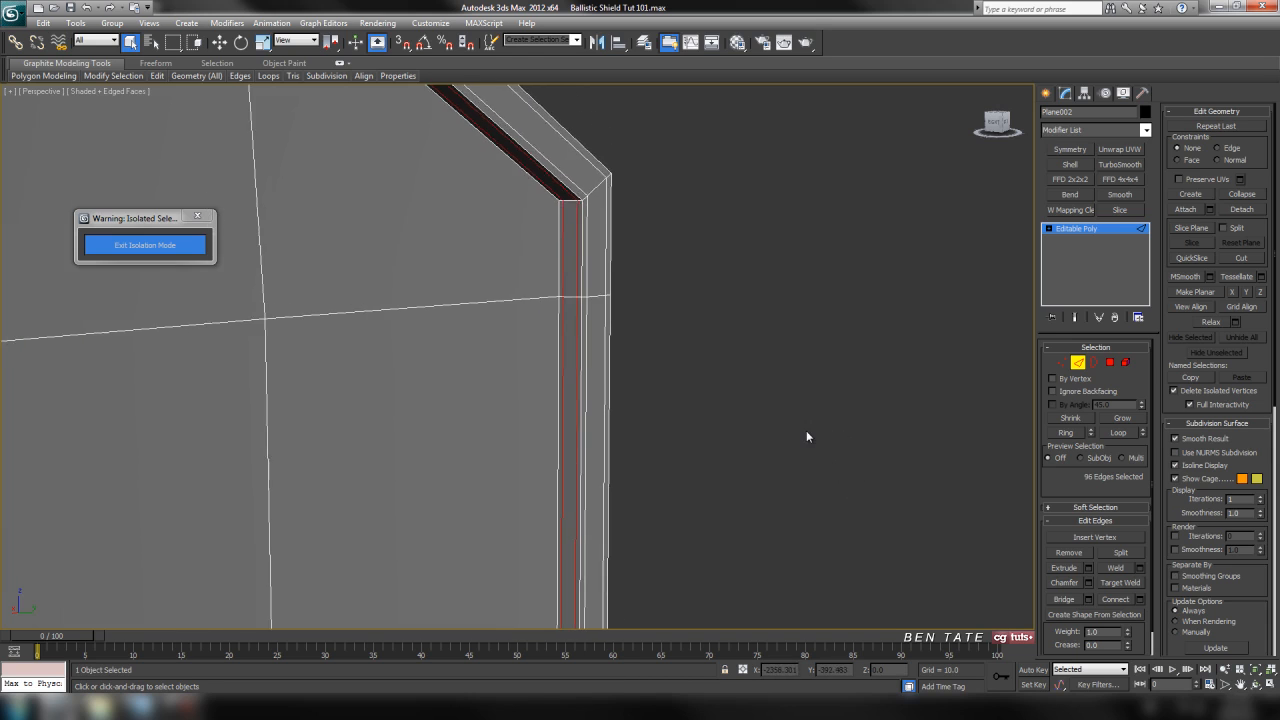
Examine the support edge loops along the border's side and upper corner.
{"action": "middle_click_drag", "start_coordinate": [650, 437], "coordinate": [590, 414], "text": "alt"}
{"action": "scroll", "coordinate": [692, 320], "scroll_direction": "down", "scroll_amount": 5}
{"action": "scroll", "coordinate": [584, 365], "scroll_direction": "up", "scroll_amount": 5}
{"action": "middle_click_drag", "start_coordinate": [620, 342], "coordinate": [642, 445]}
{"action": "middle_click_drag", "start_coordinate": [618, 152], "coordinate": [658, 311]}
{"action": "middle_click_drag", "start_coordinate": [626, 118], "coordinate": [582, 290]}
{"action": "middle_click_drag", "start_coordinate": [584, 196], "coordinate": [614, 406]}
{"action": "scroll", "coordinate": [592, 310], "scroll_direction": "up", "scroll_amount": 5}
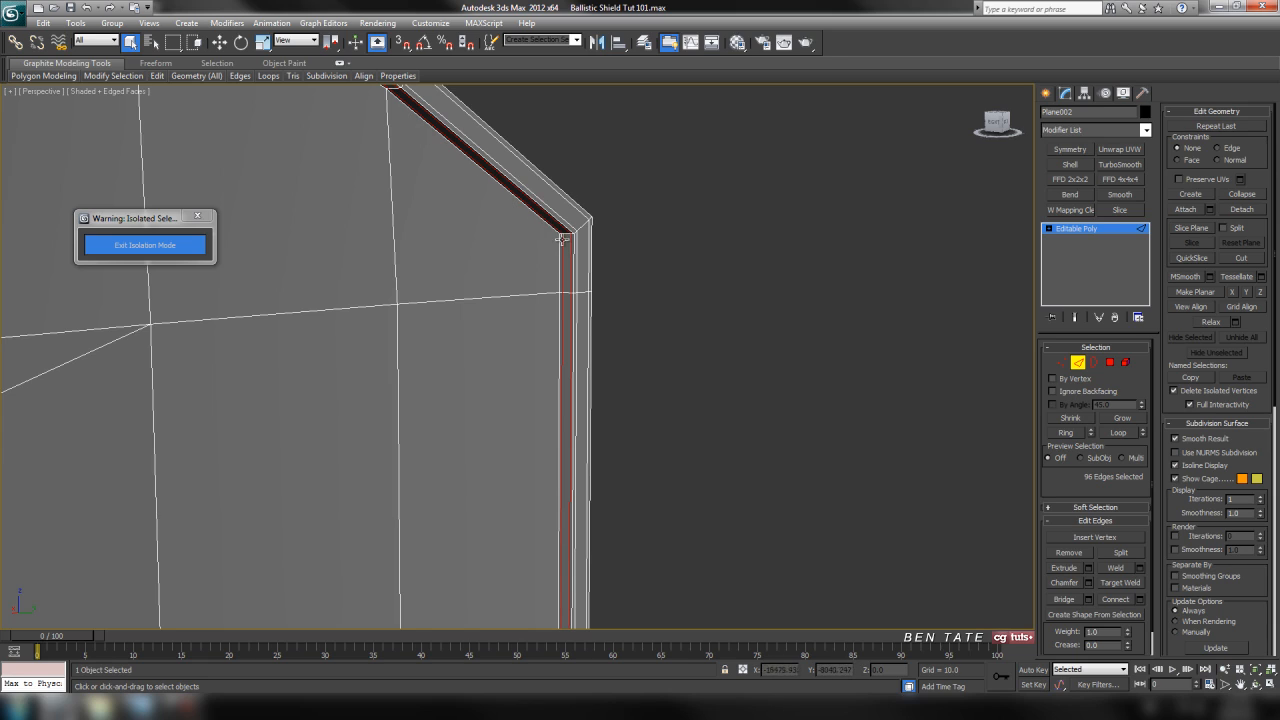
Leave edge editing, apply a TurboSmooth modifier with 2 iterations and isoline display, and hide the edge overlay.
{"action": "left_click", "coordinate": [1078, 366]}
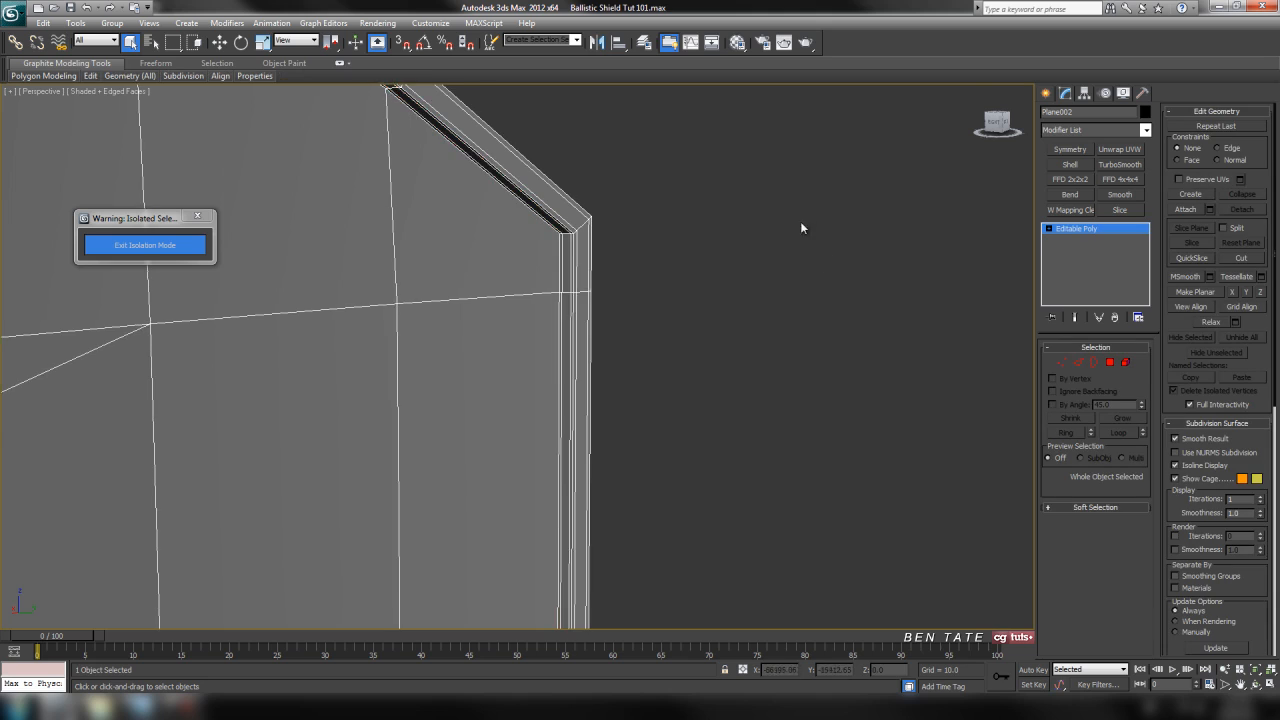
{"action": "left_click", "coordinate": [1146, 131]}
{"action": "scroll", "coordinate": [1157, 485], "scroll_direction": "down", "scroll_amount": 2}
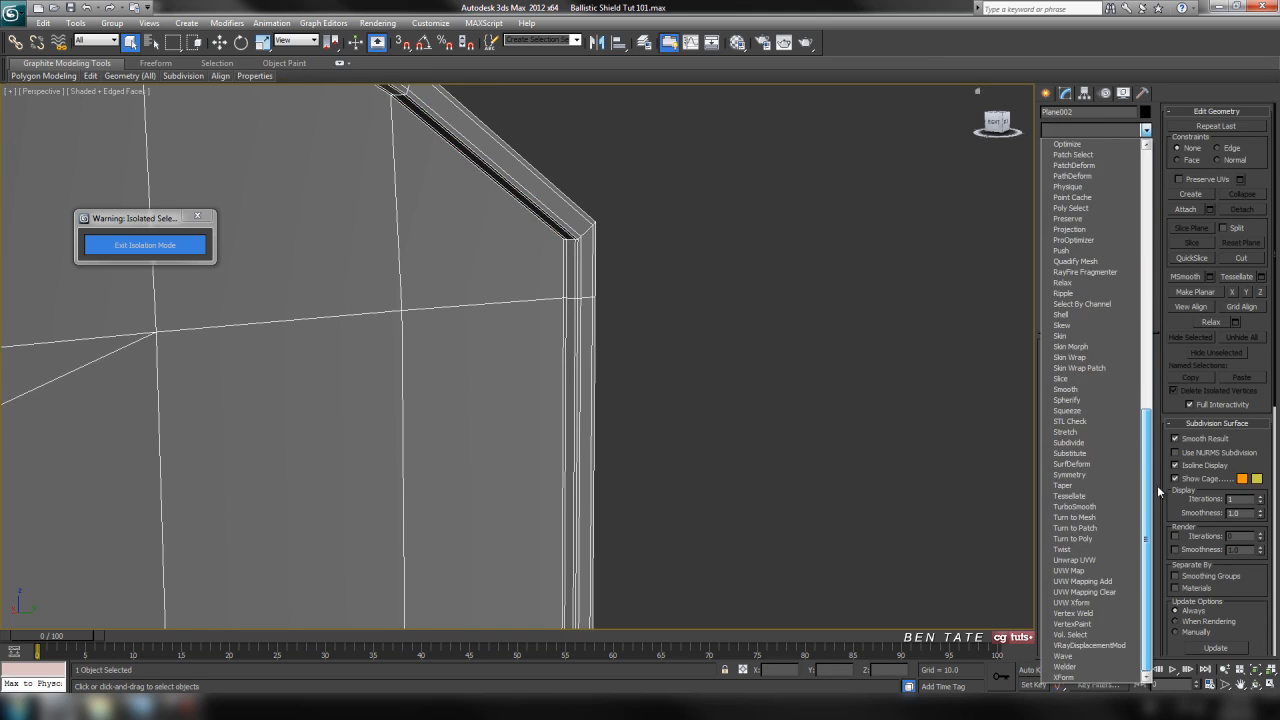
{"action": "left_click", "coordinate": [1075, 506]}
{"action": "left_click", "coordinate": [1138, 369]}
{"action": "left_click", "coordinate": [1056, 402]}
{"action": "key", "text": "F4"}
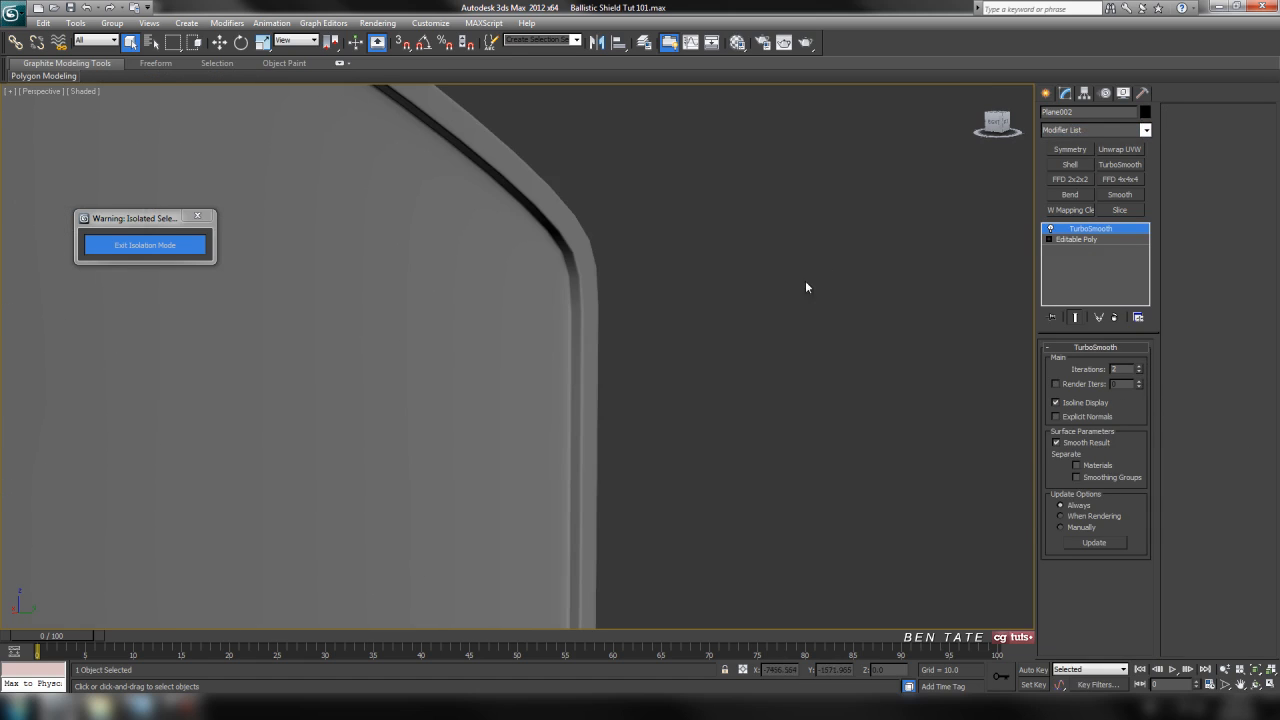
Examine the smoothed shield's top rim, window opening, side borders and bottom corners.
{"action": "scroll", "coordinate": [755, 283], "scroll_direction": "down", "scroll_amount": 6}
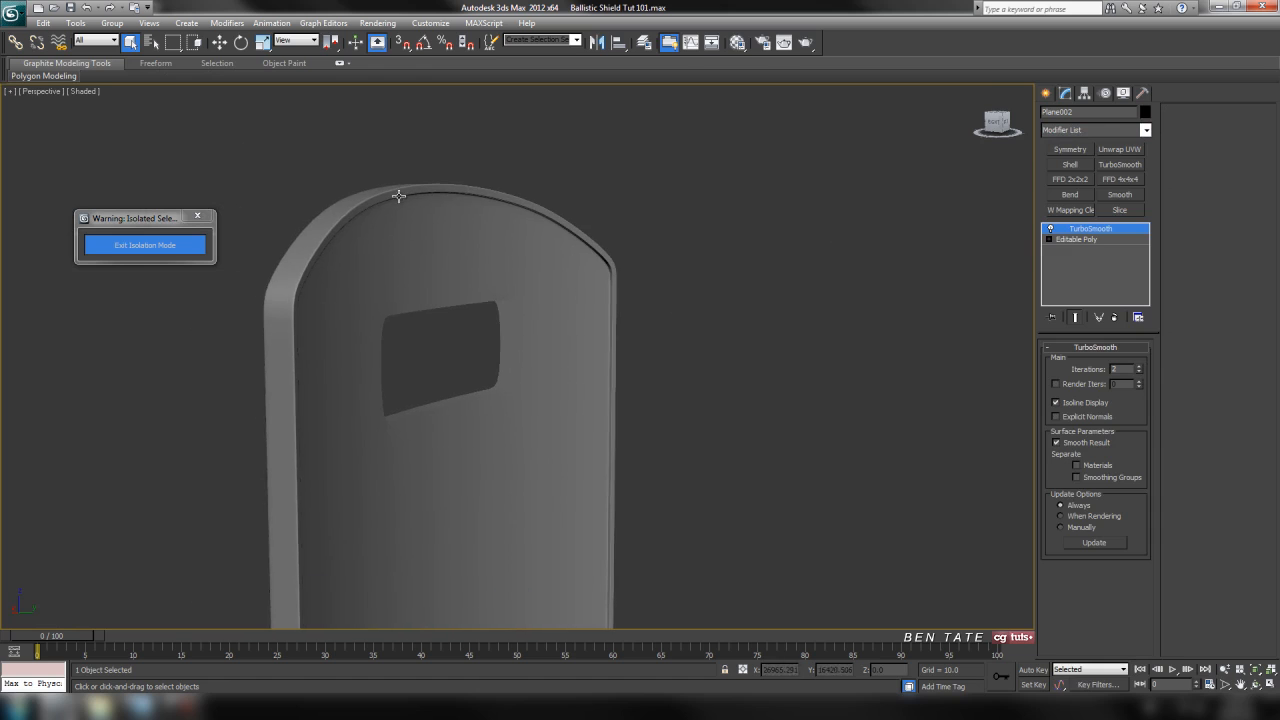
{"action": "middle_click_drag", "start_coordinate": [412, 300], "coordinate": [588, 301], "text": "alt"}
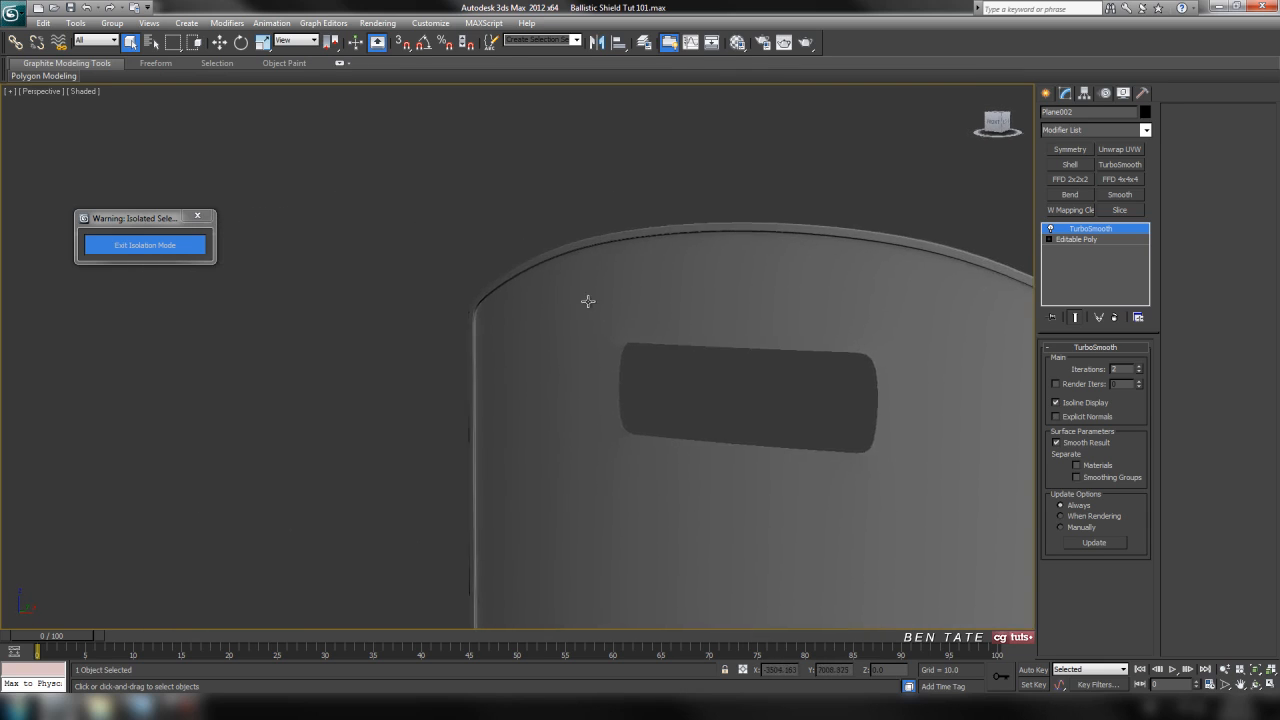
{"action": "scroll", "coordinate": [530, 258], "scroll_direction": "up", "scroll_amount": 5}
{"action": "middle_click_drag", "start_coordinate": [528, 257], "coordinate": [554, 422]}
{"action": "middle_click_drag", "start_coordinate": [509, 271], "coordinate": [588, 192]}
{"action": "scroll", "coordinate": [557, 353], "scroll_direction": "down", "scroll_amount": 5}
{"action": "middle_click_drag", "start_coordinate": [603, 391], "coordinate": [590, 130]}
{"action": "middle_click_drag", "start_coordinate": [588, 370], "coordinate": [582, 178]}
{"action": "middle_click_drag", "start_coordinate": [576, 391], "coordinate": [586, 212]}
{"action": "scroll", "coordinate": [589, 287], "scroll_direction": "up", "scroll_amount": 3}
{"action": "scroll", "coordinate": [589, 287], "scroll_direction": "down", "scroll_amount": 4}
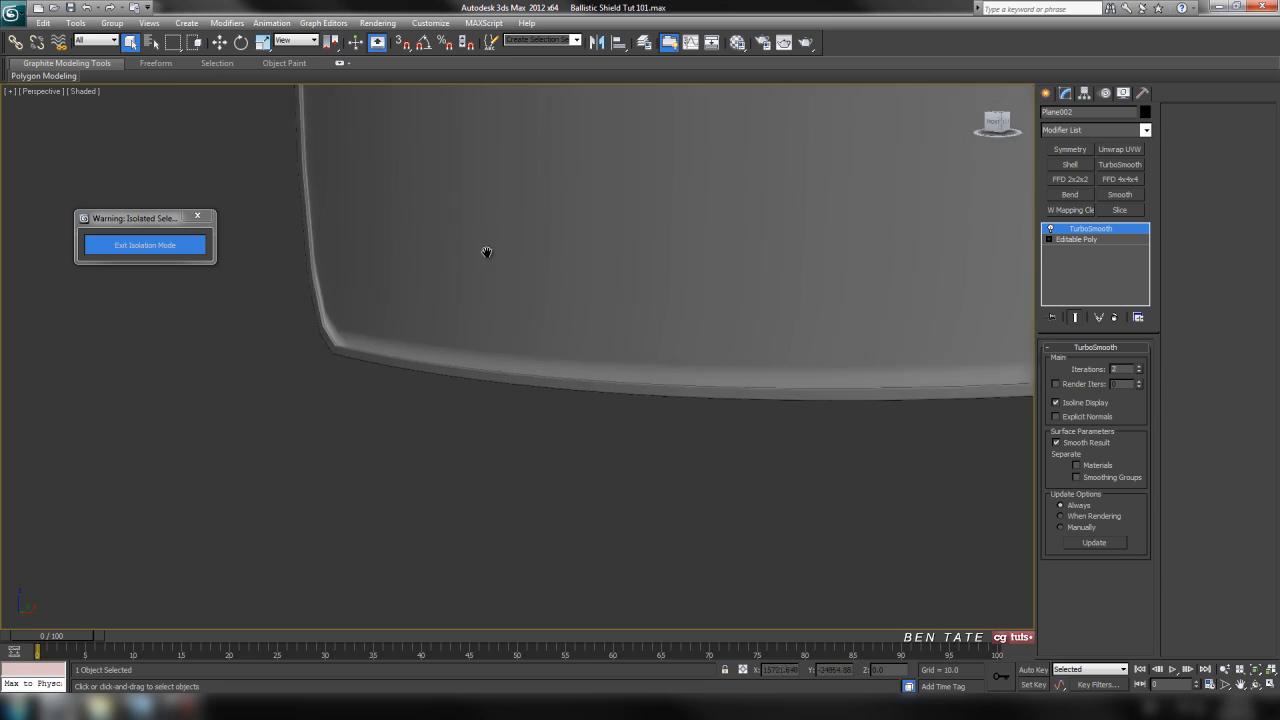
{"action": "middle_click_drag", "start_coordinate": [326, 229], "coordinate": [461, 376]}
{"action": "middle_click_drag", "start_coordinate": [676, 329], "coordinate": [600, 461]}
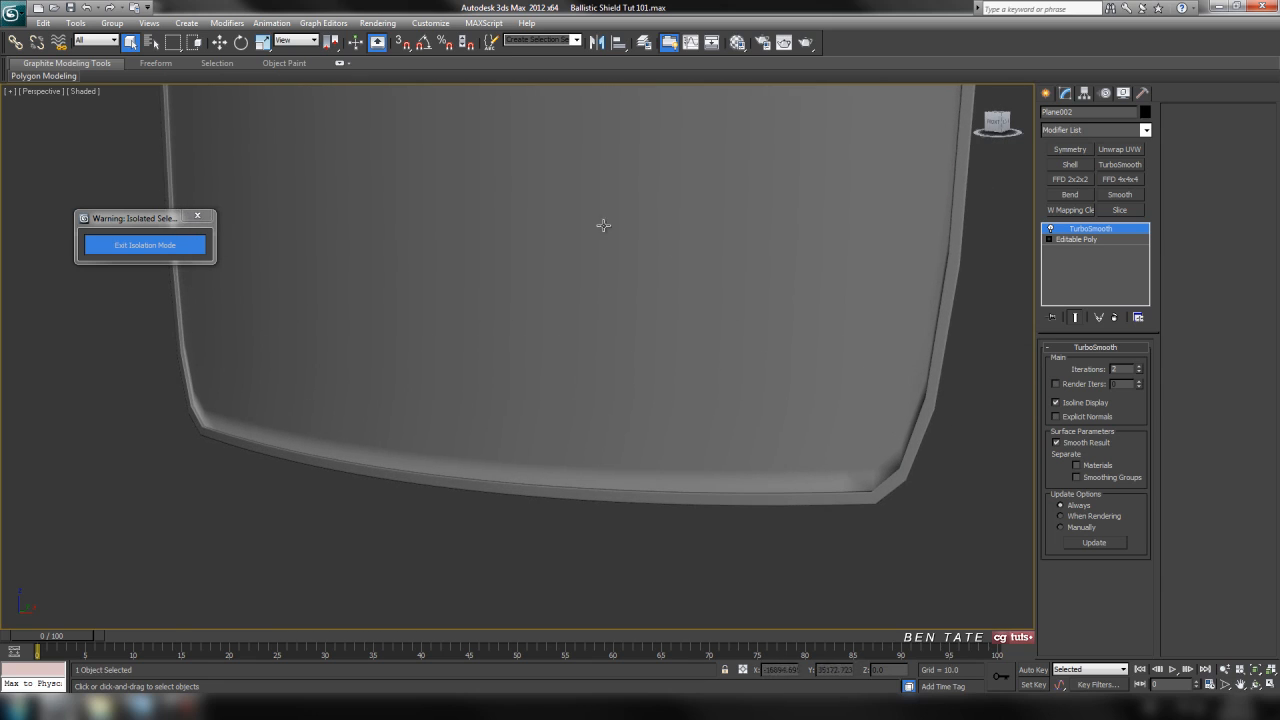
{"action": "middle_click_drag", "start_coordinate": [655, 430], "coordinate": [785, 356]}
{"action": "scroll", "coordinate": [400, 365], "scroll_direction": "up", "scroll_amount": 2}
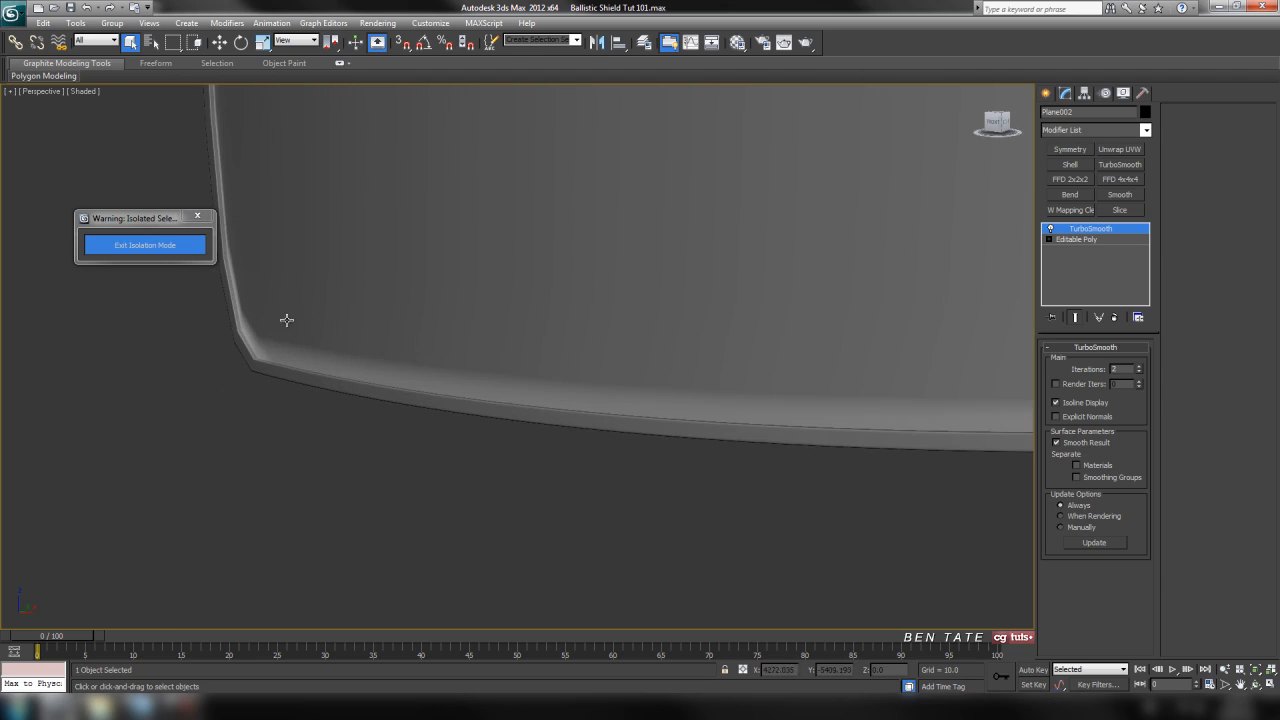
{"action": "middle_click_drag", "start_coordinate": [480, 323], "coordinate": [471, 146]}
{"action": "scroll", "coordinate": [489, 323], "scroll_direction": "down", "scroll_amount": 4}
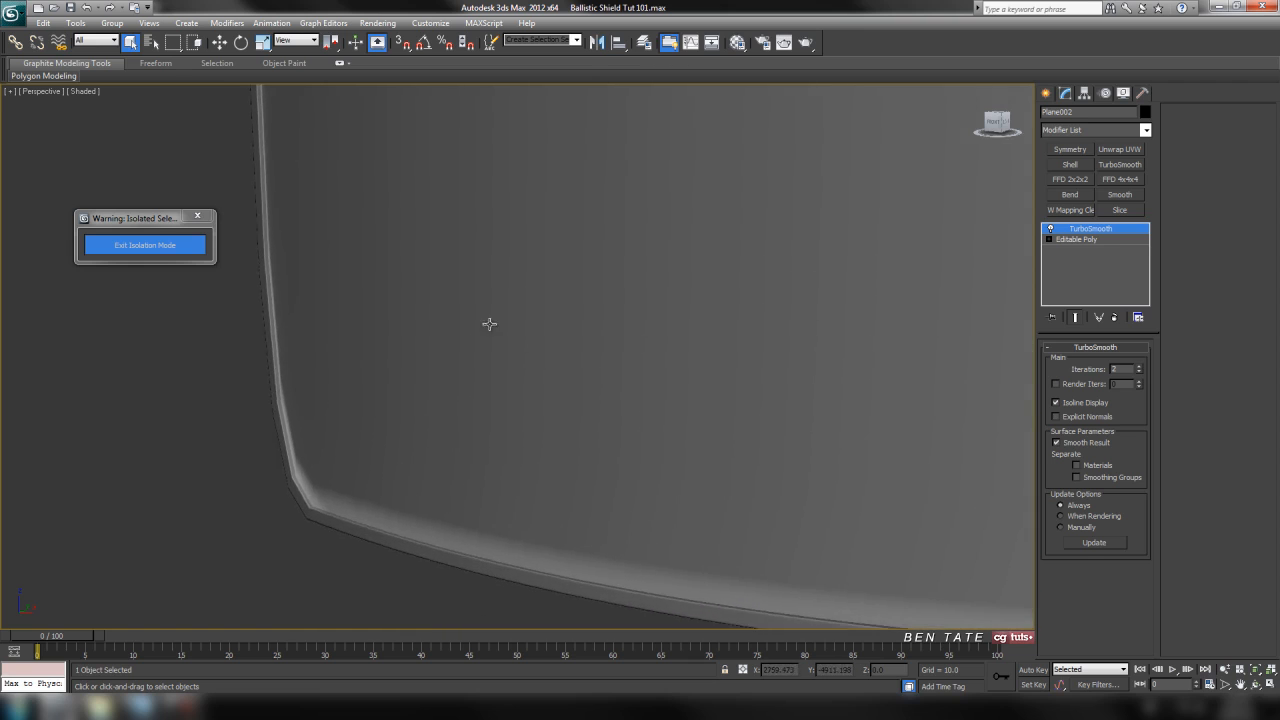
{"action": "middle_click_drag", "start_coordinate": [604, 124], "coordinate": [592, 355]}
{"action": "middle_click_drag", "start_coordinate": [600, 298], "coordinate": [683, 345], "text": "alt"}
Return to the Editable Poly level beneath TurboSmooth and show the whole shield in the front view without selection brackets.
{"action": "left_click", "coordinate": [1070, 240]}
{"action": "middle_click_drag", "start_coordinate": [756, 261], "coordinate": [763, 286]}
{"action": "key", "text": "alt+w"}
{"action": "left_click", "coordinate": [862, 333]}
{"action": "key", "text": "alt+w"}
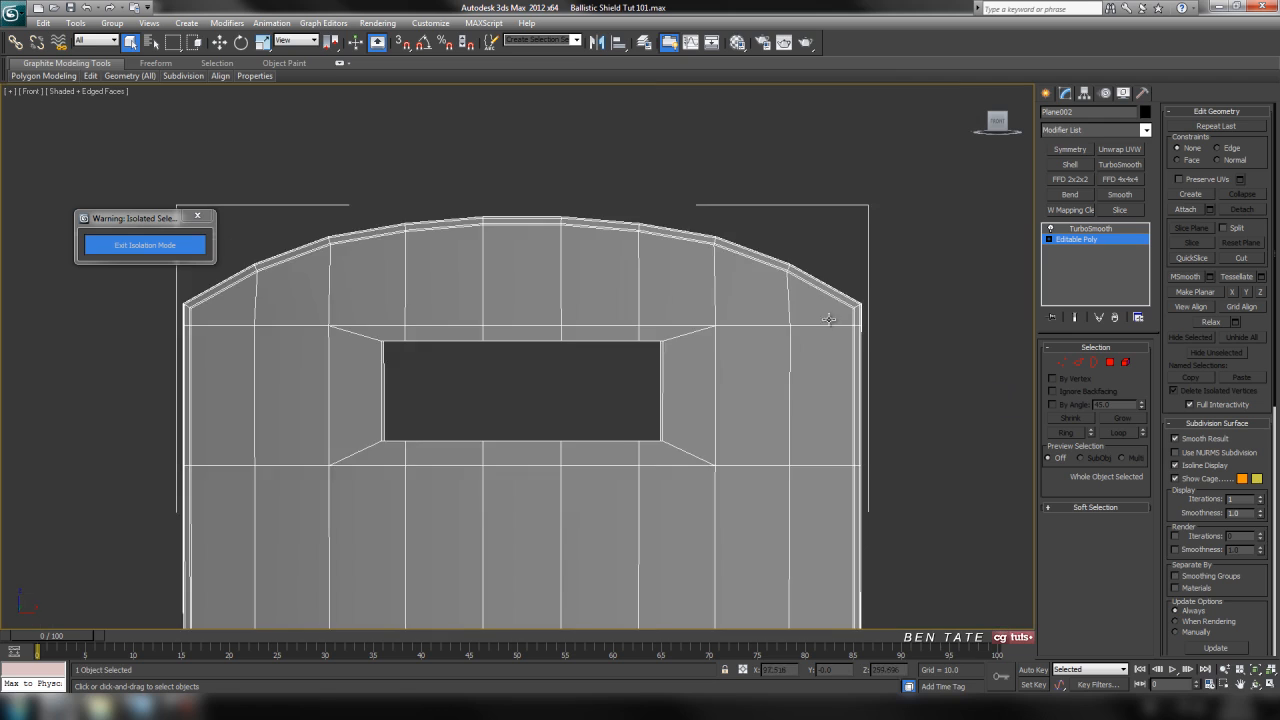
{"action": "middle_click_drag", "start_coordinate": [766, 401], "coordinate": [763, 351]}
{"action": "scroll", "coordinate": [750, 360], "scroll_direction": "down", "scroll_amount": 2}
{"action": "middle_click_drag", "start_coordinate": [736, 399], "coordinate": [820, 129]}
{"action": "scroll", "coordinate": [790, 339], "scroll_direction": "up", "scroll_amount": 1}
{"action": "middle_click_drag", "start_coordinate": [813, 394], "coordinate": [785, 265]}
{"action": "scroll", "coordinate": [772, 284], "scroll_direction": "down", "scroll_amount": 2}
{"action": "middle_click_drag", "start_coordinate": [672, 244], "coordinate": [683, 298]}
{"action": "scroll", "coordinate": [677, 350], "scroll_direction": "down", "scroll_amount": 2}
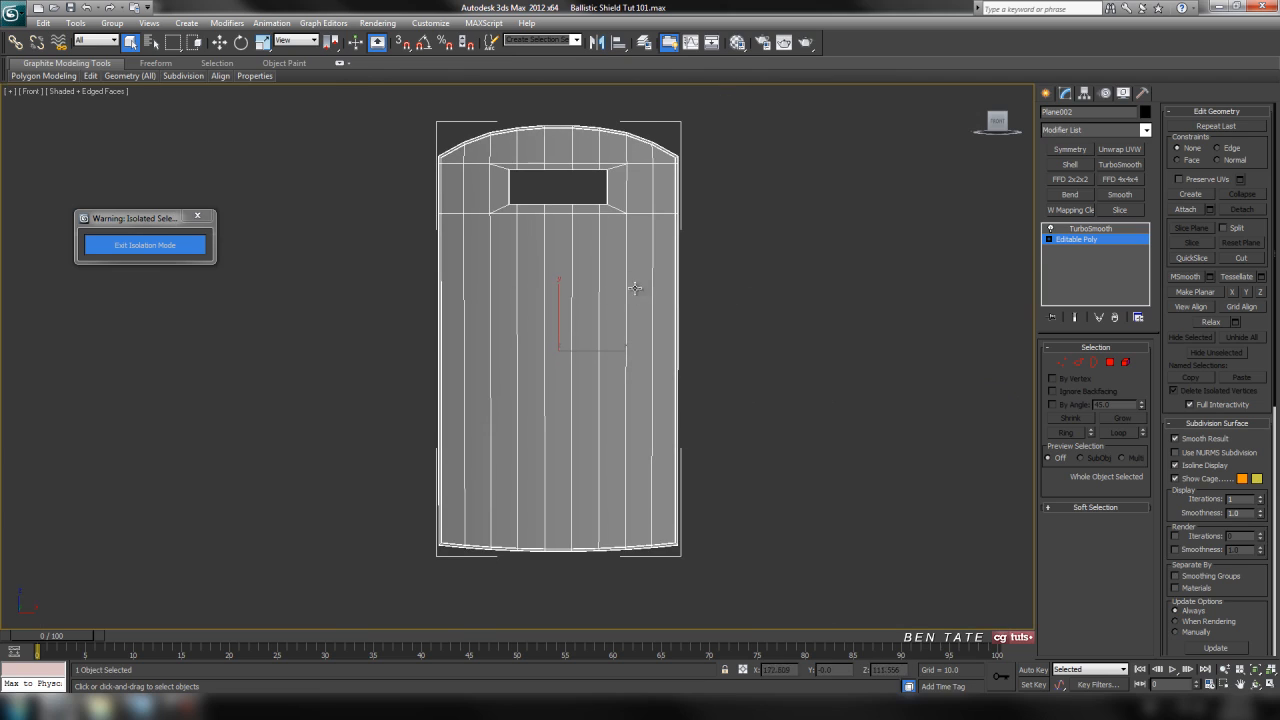
{"action": "key", "text": "j"}
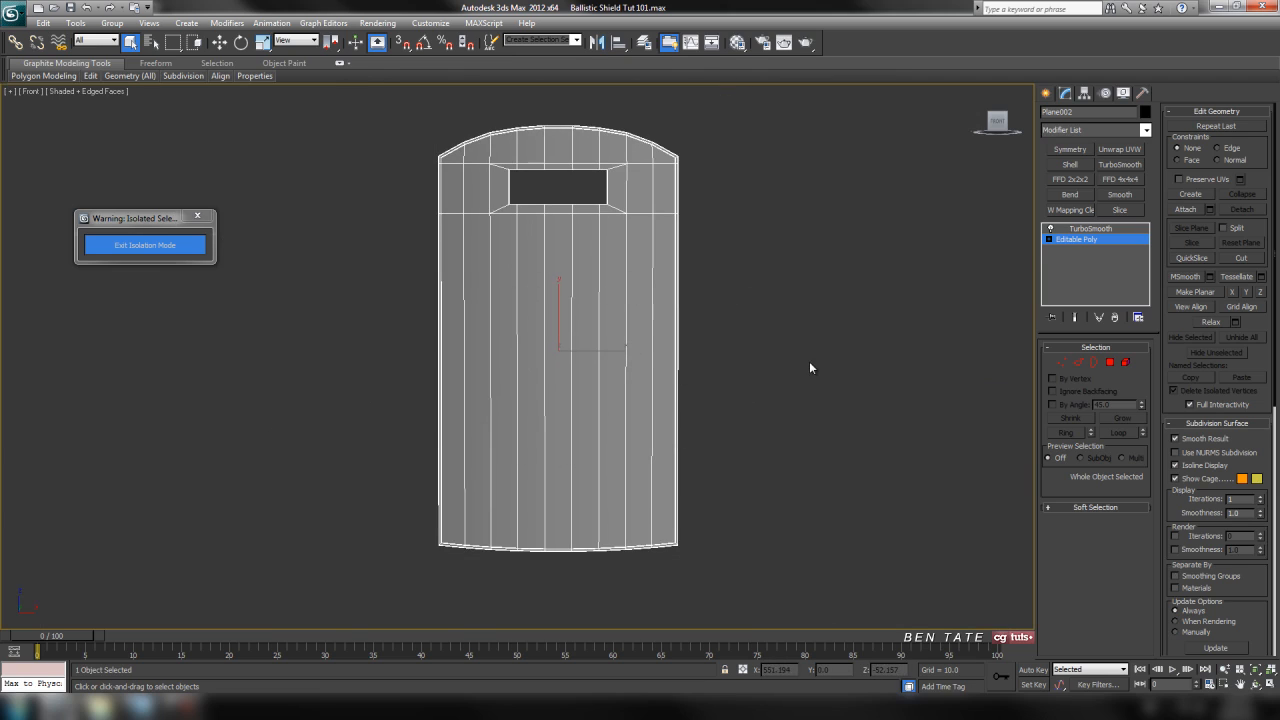
{"action": "middle_click_drag", "start_coordinate": [963, 389], "coordinate": [957, 390]}
Select all vertical edges below the window section and connect them with 5 segments and a pinch of 0.
{"action": "left_click", "coordinate": [1077, 363]}
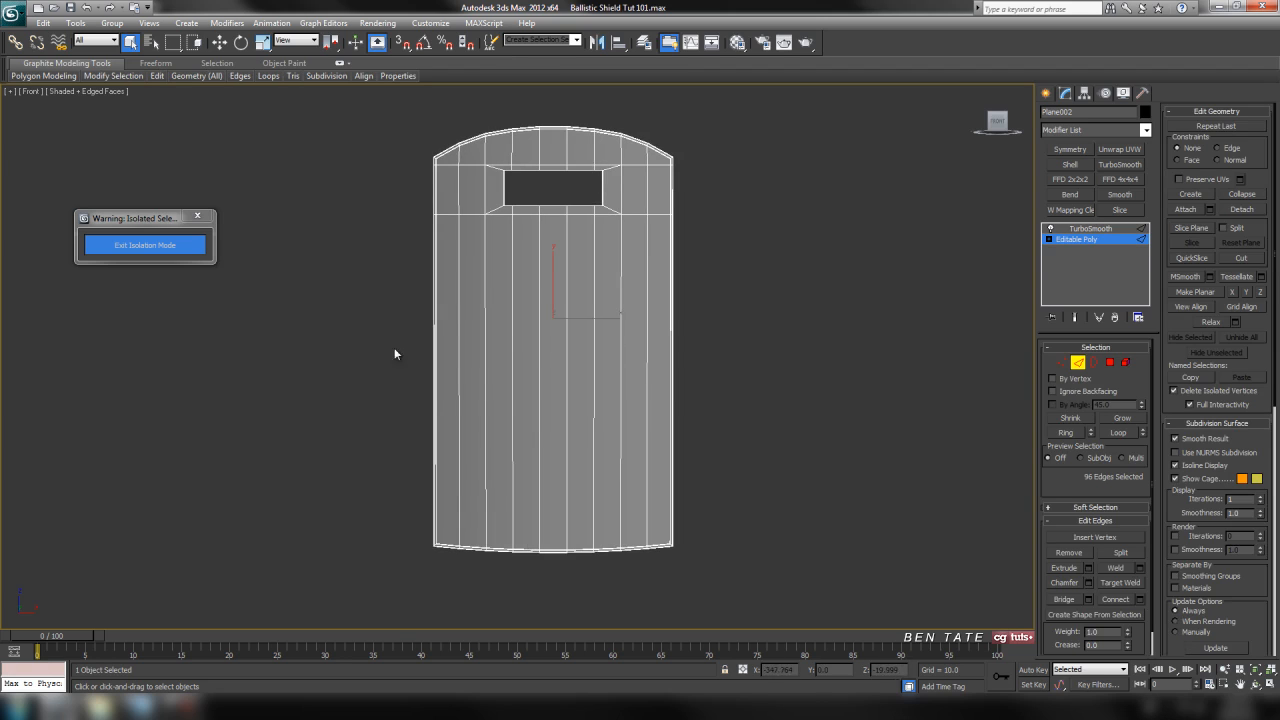
{"action": "left_click_drag", "start_coordinate": [626, 385], "coordinate": [838, 408]}
{"action": "middle_click_drag", "start_coordinate": [860, 390], "coordinate": [818, 383]}
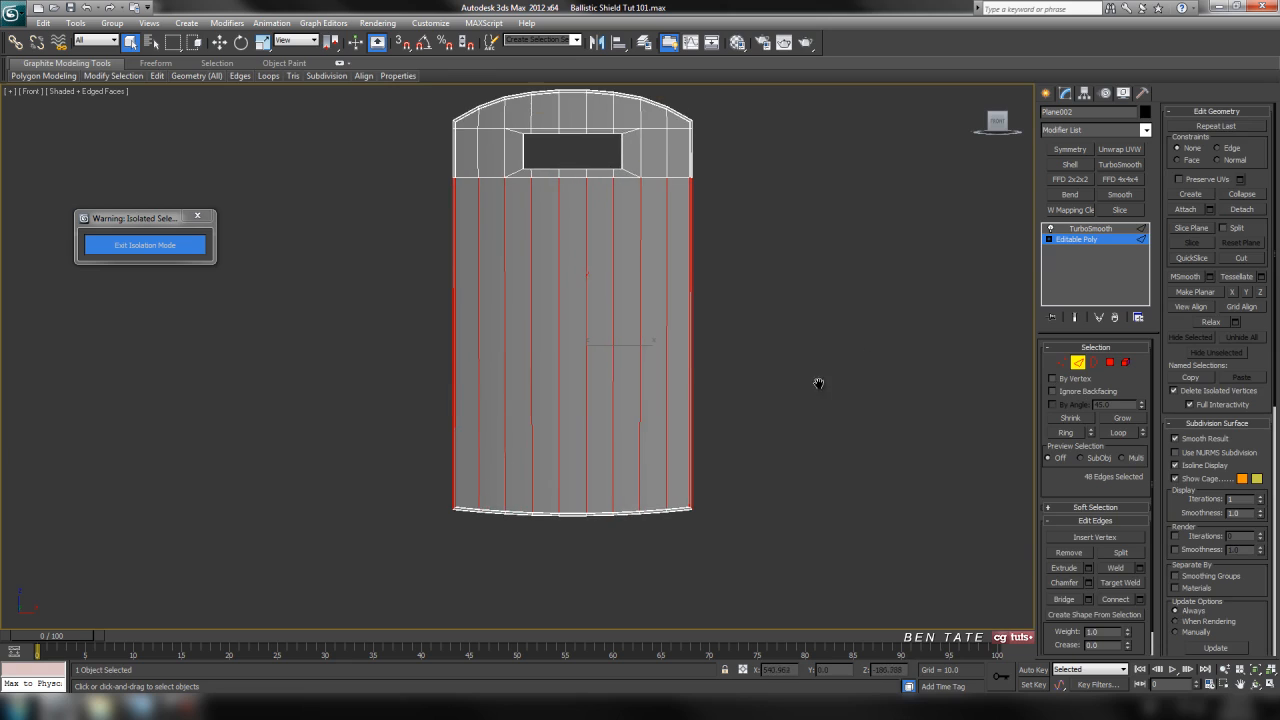
{"action": "left_click", "coordinate": [1140, 598]}
{"action": "middle_click_drag", "start_coordinate": [835, 426], "coordinate": [837, 456]}
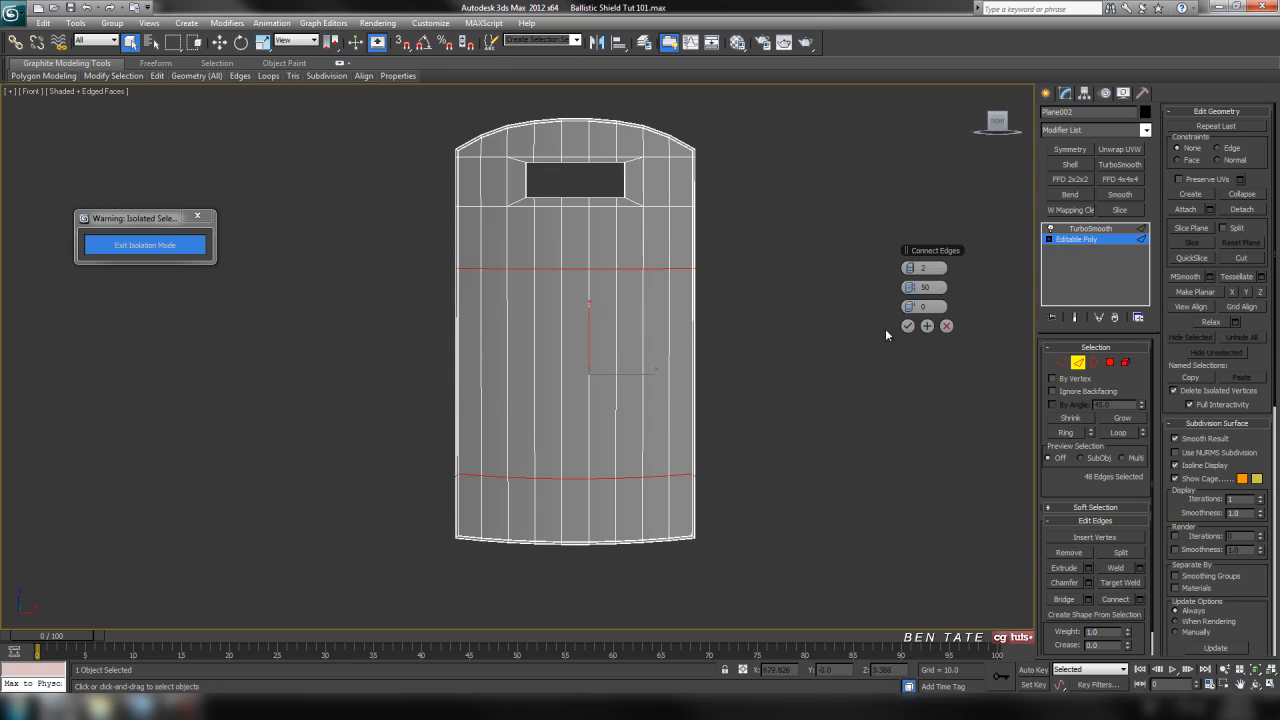
{"action": "left_click", "coordinate": [911, 269]}
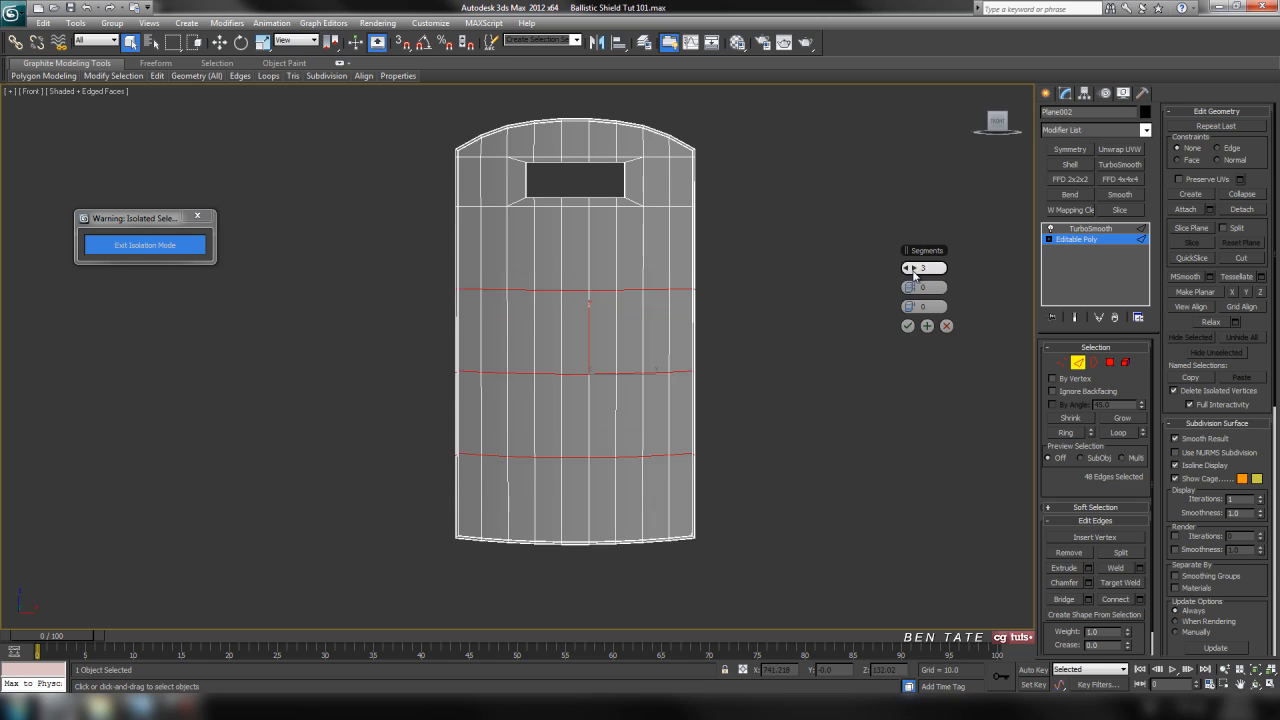
{"action": "left_click", "coordinate": [911, 269]}
{"action": "left_click", "coordinate": [911, 269]}
{"action": "left_click", "coordinate": [907, 326]}
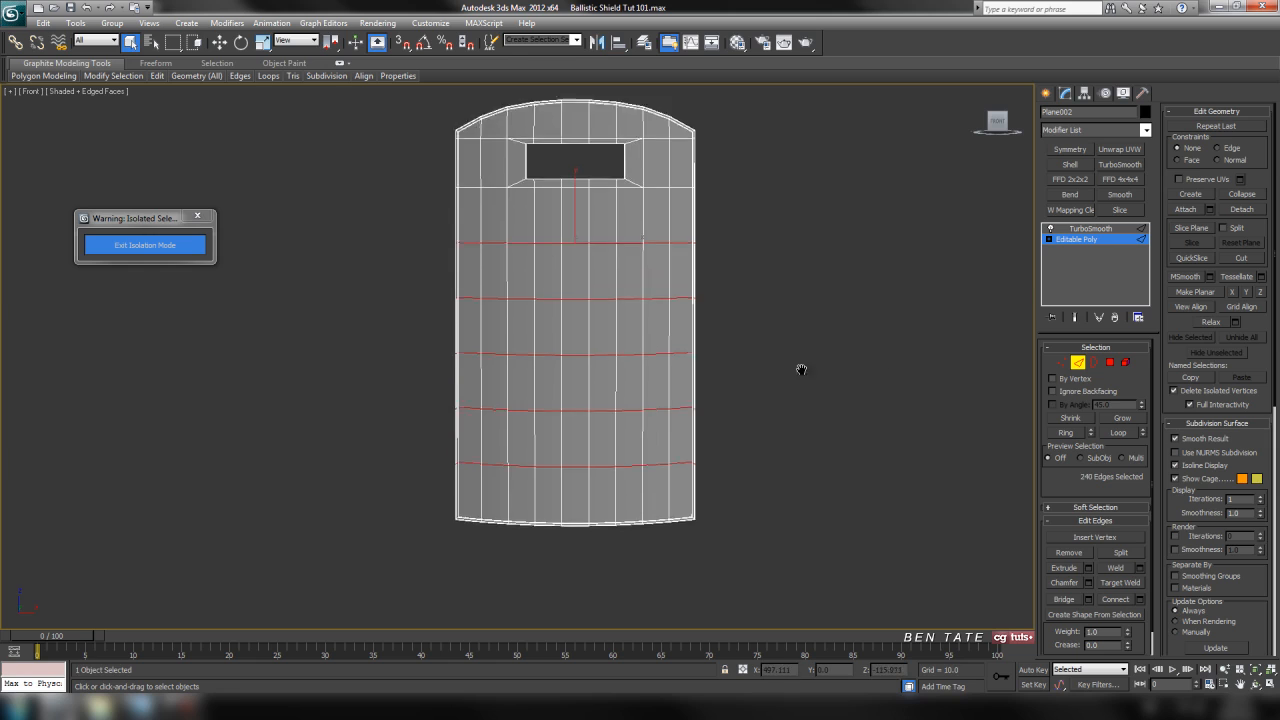
{"action": "scroll", "coordinate": [780, 372], "scroll_direction": "up", "scroll_amount": 5}
{"action": "middle_click_drag", "start_coordinate": [781, 337], "coordinate": [746, 334]}
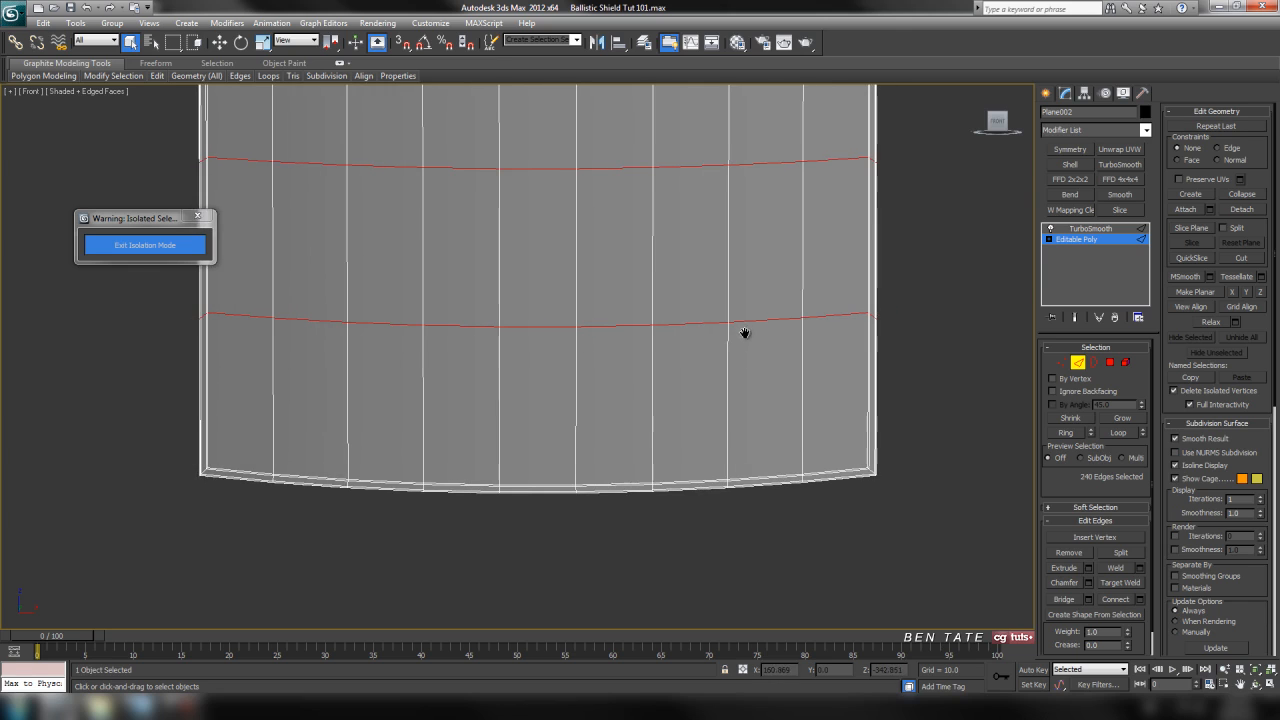
Show the end result of the modifier stack and examine the shield's bottom corners in the front and perspective views.
{"action": "middle_click_drag", "start_coordinate": [893, 322], "coordinate": [909, 319]}
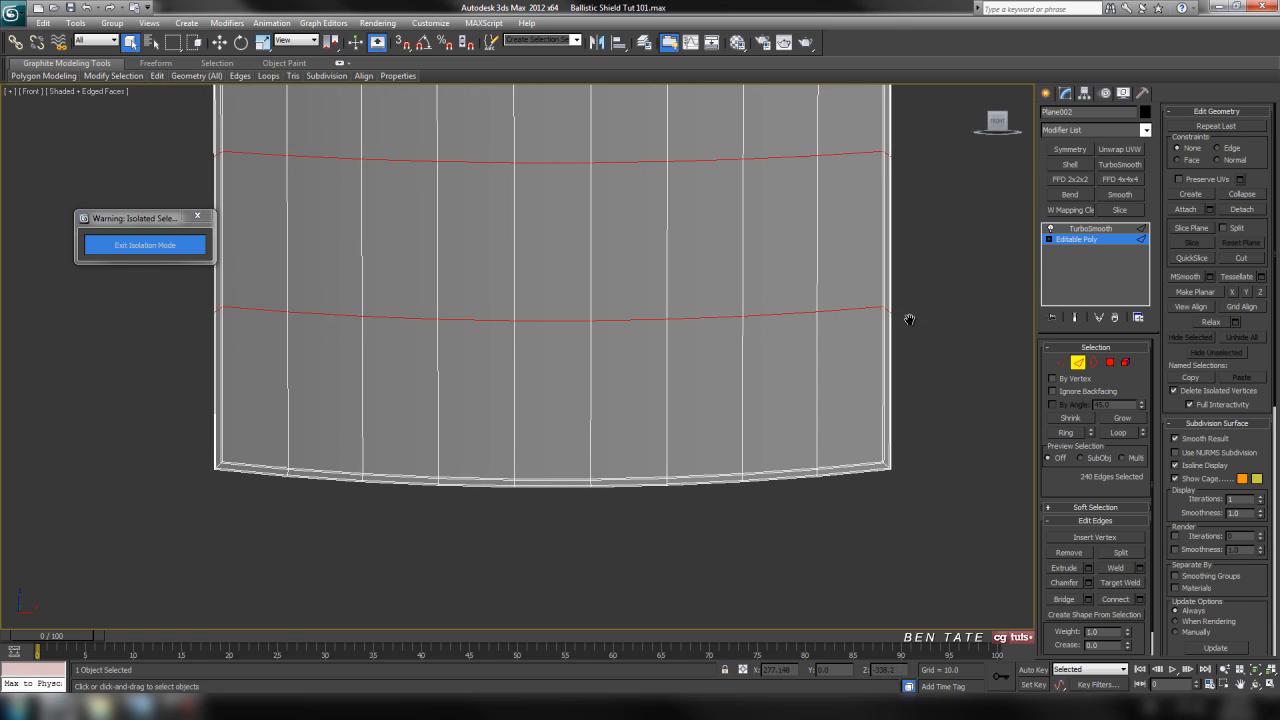
{"action": "left_click", "coordinate": [1075, 317]}
{"action": "middle_click_drag", "start_coordinate": [931, 347], "coordinate": [950, 325]}
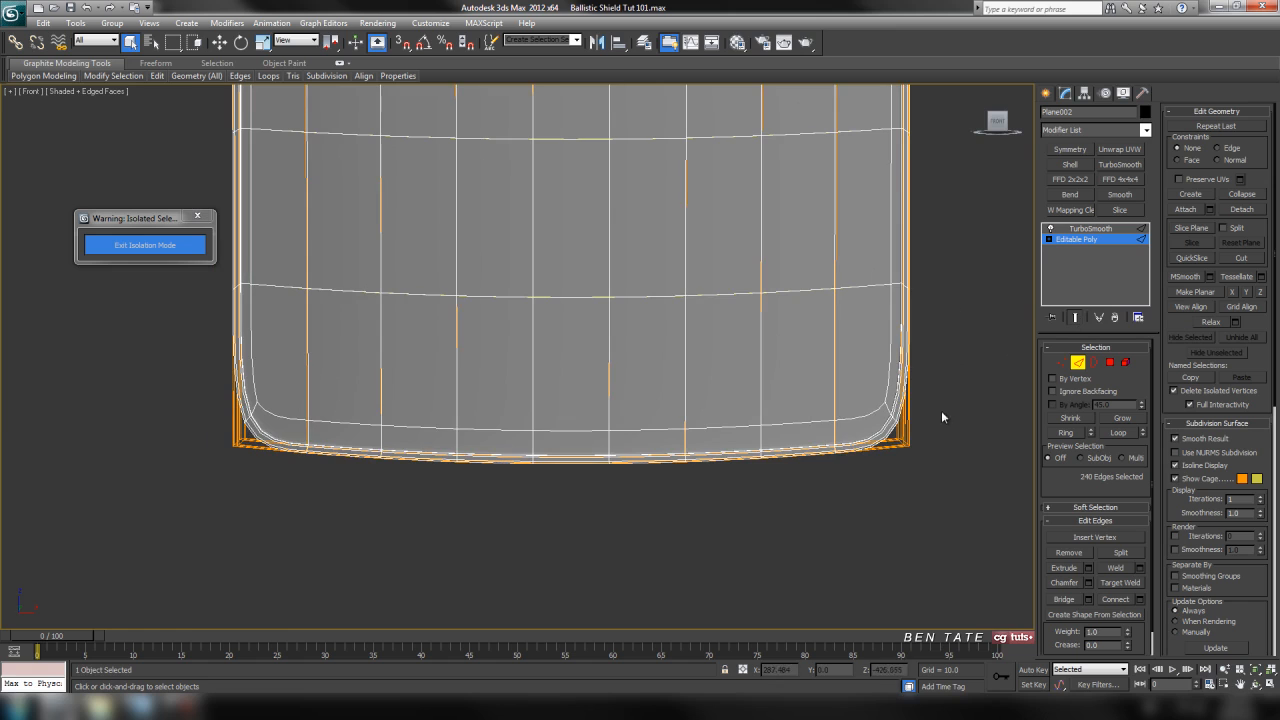
{"action": "key", "text": "alt+w"}
{"action": "middle_click", "coordinate": [908, 537]}
{"action": "key", "text": "alt+w"}
{"action": "scroll", "coordinate": [862, 525], "scroll_direction": "up", "scroll_amount": 3}
{"action": "middle_click_drag", "start_coordinate": [838, 515], "coordinate": [812, 330]}
{"action": "middle_click_drag", "start_coordinate": [713, 462], "coordinate": [758, 262]}
{"action": "scroll", "coordinate": [698, 386], "scroll_direction": "up", "scroll_amount": 3}
{"action": "middle_click_drag", "start_coordinate": [697, 390], "coordinate": [471, 440], "text": "alt"}
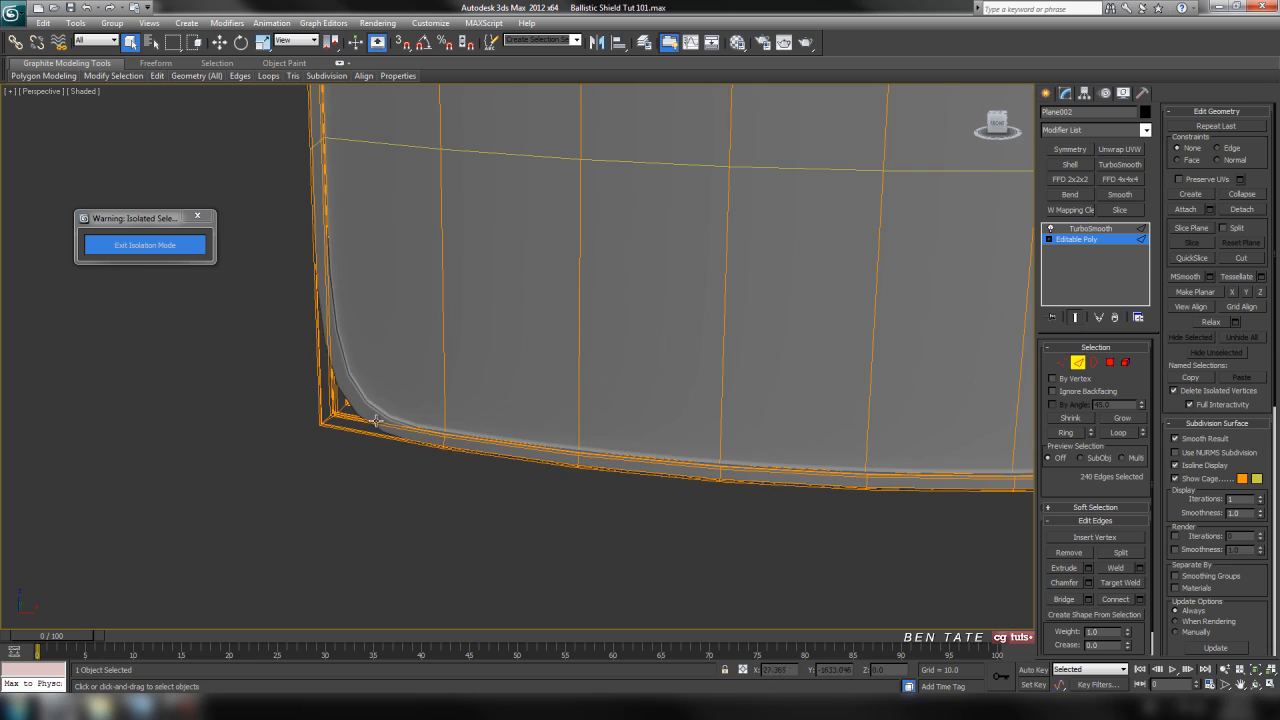
{"action": "middle_click_drag", "start_coordinate": [415, 374], "coordinate": [652, 432], "text": "alt"}
{"action": "middle_click_drag", "start_coordinate": [835, 449], "coordinate": [759, 460], "text": "alt"}
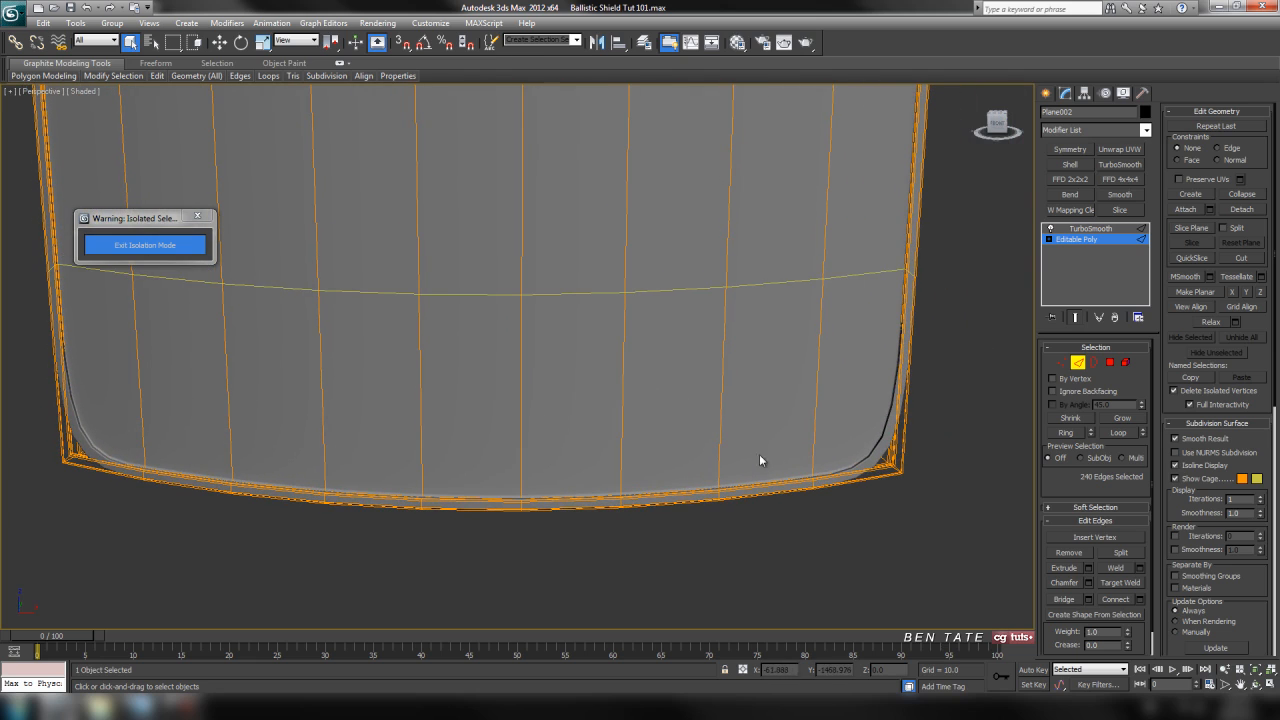
Leave edge editing and set the shield's TurboSmooth iterations to 3.
{"action": "left_click", "coordinate": [1078, 362]}
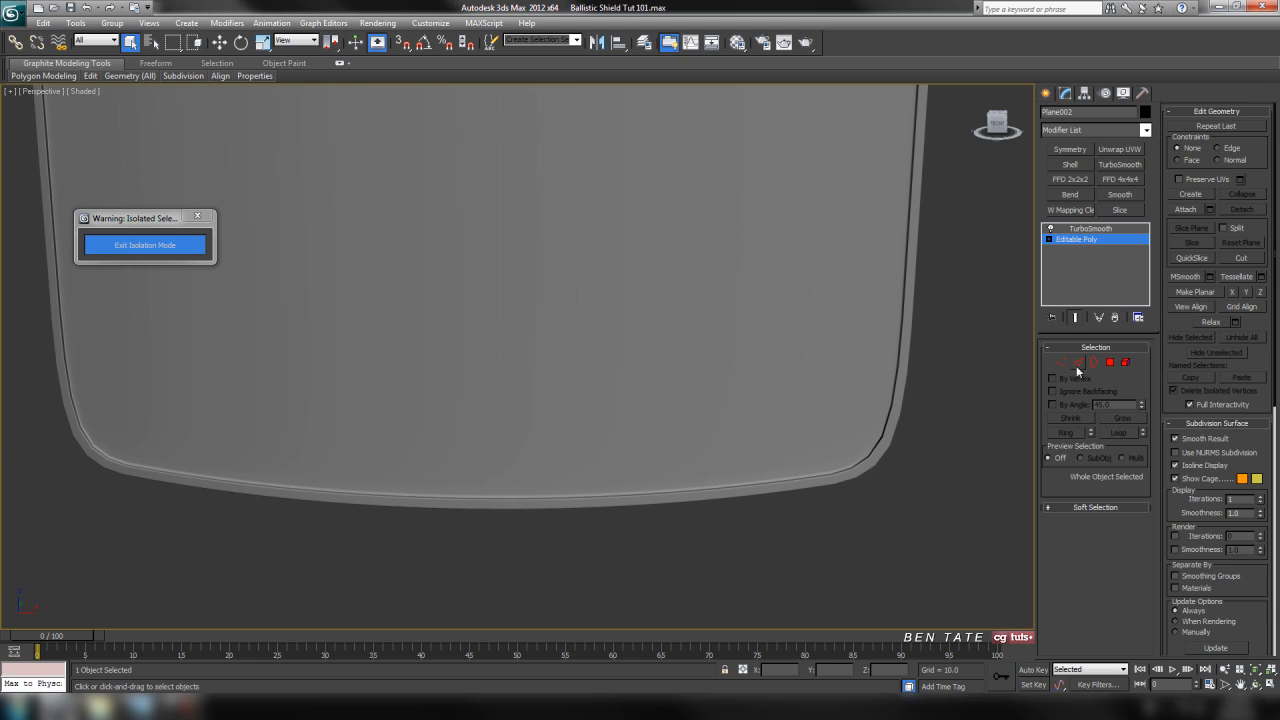
{"action": "left_click", "coordinate": [1093, 230]}
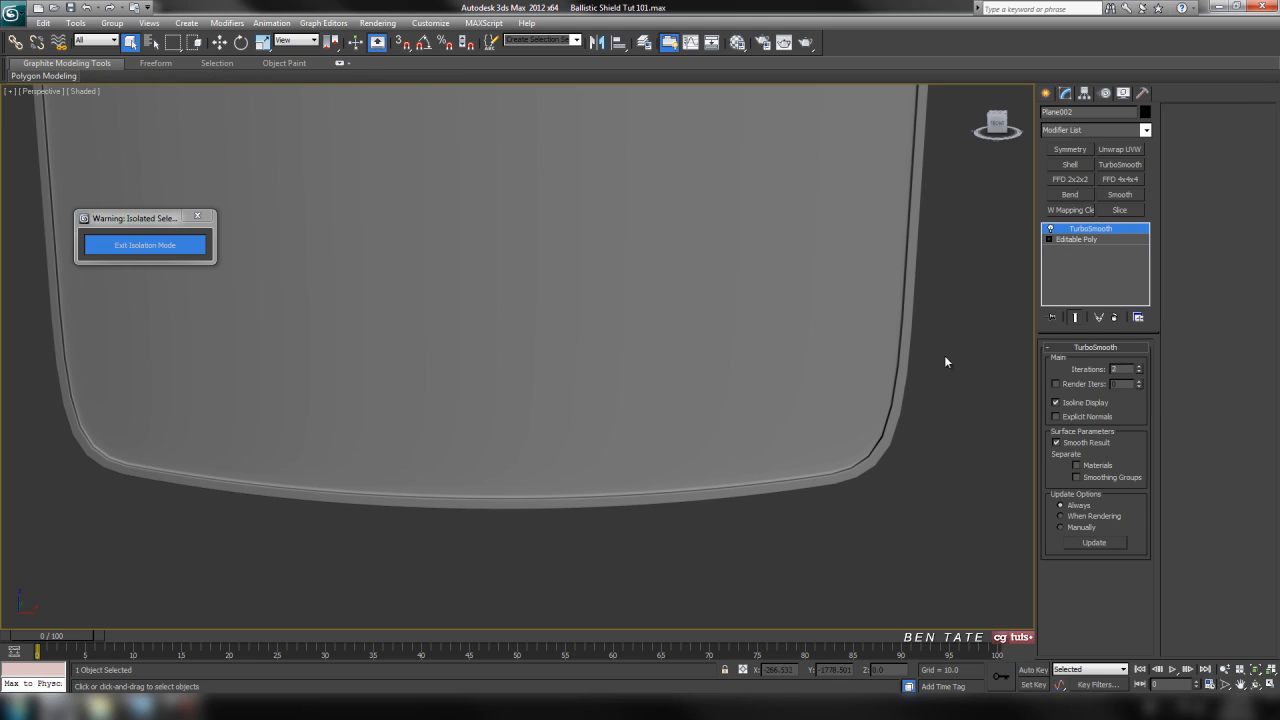
{"action": "left_click", "coordinate": [1139, 370]}
Examine the smoothed shield's top rim, window opening, side borders and bottom corners from several angles.
{"action": "middle_click_drag", "start_coordinate": [838, 423], "coordinate": [580, 443], "text": "alt"}
{"action": "middle_click_drag", "start_coordinate": [643, 404], "coordinate": [637, 500]}
{"action": "scroll", "coordinate": [637, 500], "scroll_direction": "down", "scroll_amount": 5}
{"action": "middle_click_drag", "start_coordinate": [620, 331], "coordinate": [636, 421]}
{"action": "scroll", "coordinate": [689, 373], "scroll_direction": "up", "scroll_amount": 5}
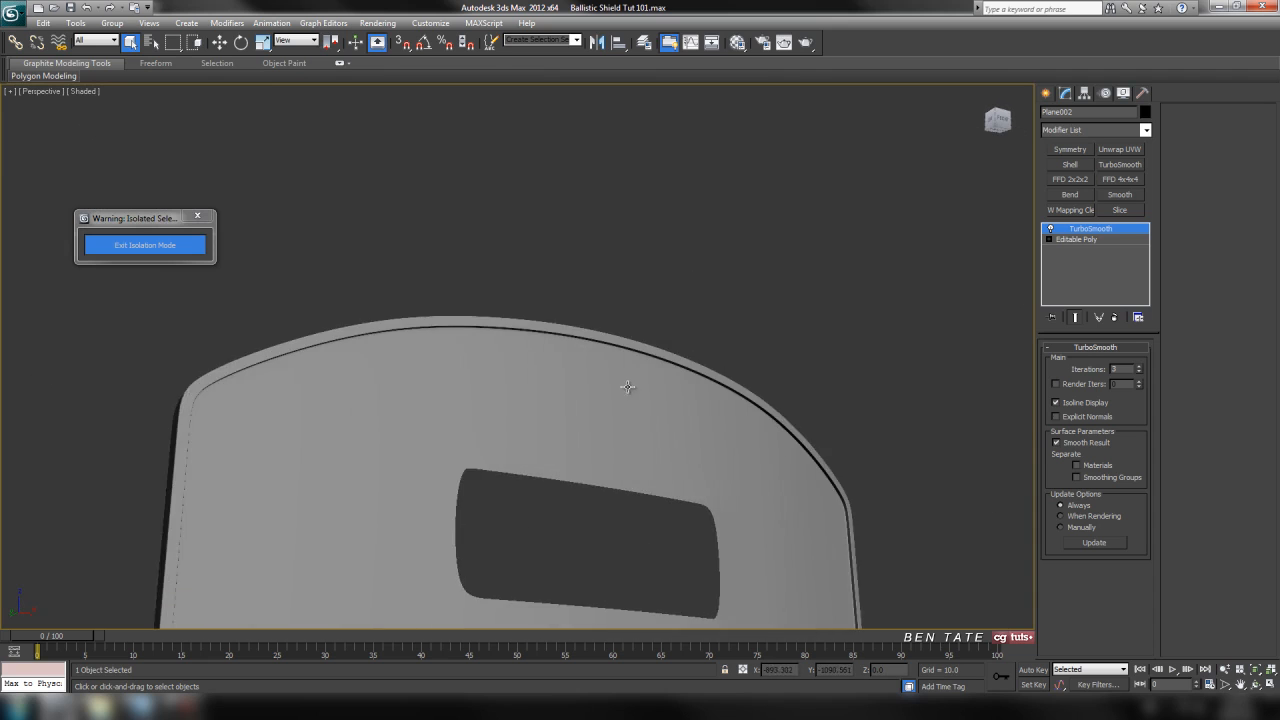
{"action": "scroll", "coordinate": [683, 320], "scroll_direction": "down", "scroll_amount": 2}
{"action": "middle_click_drag", "start_coordinate": [674, 373], "coordinate": [651, 391], "text": "alt"}
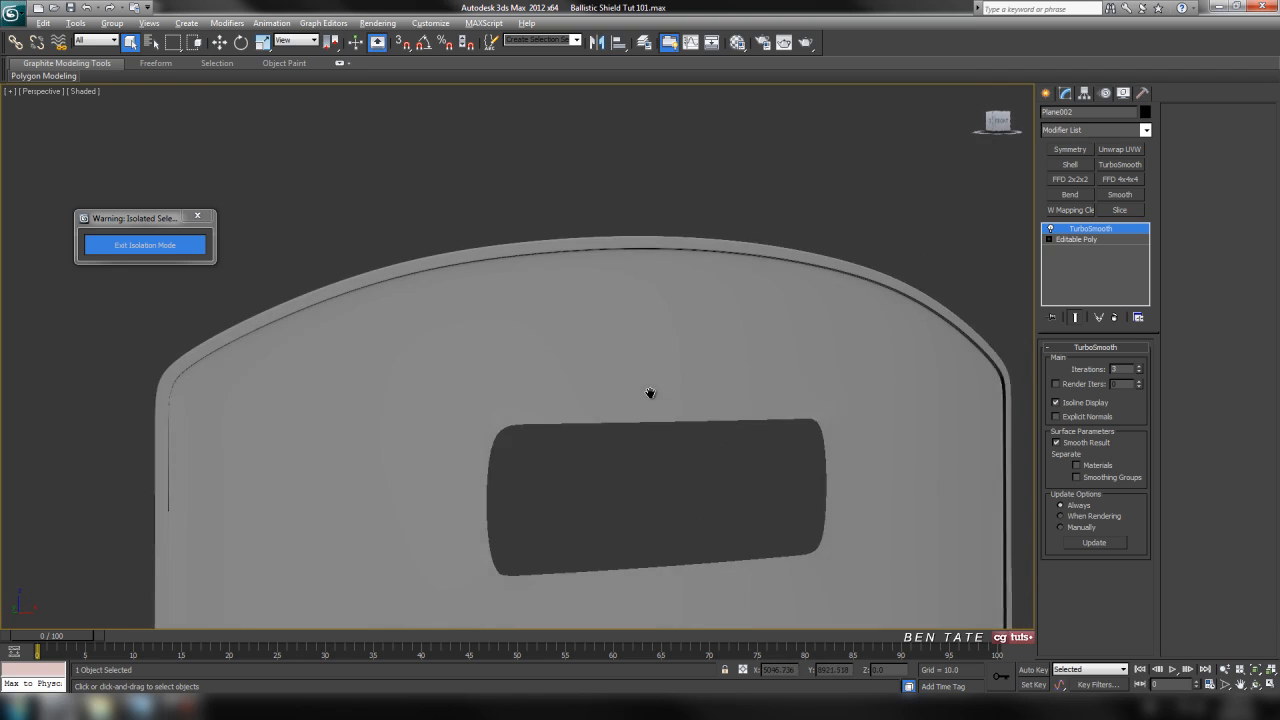
{"action": "scroll", "coordinate": [831, 354], "scroll_direction": "up", "scroll_amount": 5}
{"action": "middle_click_drag", "start_coordinate": [867, 387], "coordinate": [870, 537]}
{"action": "middle_click_drag", "start_coordinate": [678, 314], "coordinate": [740, 379]}
{"action": "scroll", "coordinate": [740, 379], "scroll_direction": "down", "scroll_amount": 4}
{"action": "middle_click_drag", "start_coordinate": [768, 455], "coordinate": [774, 228]}
{"action": "scroll", "coordinate": [775, 350], "scroll_direction": "down", "scroll_amount": 2}
{"action": "middle_click_drag", "start_coordinate": [777, 365], "coordinate": [774, 282]}
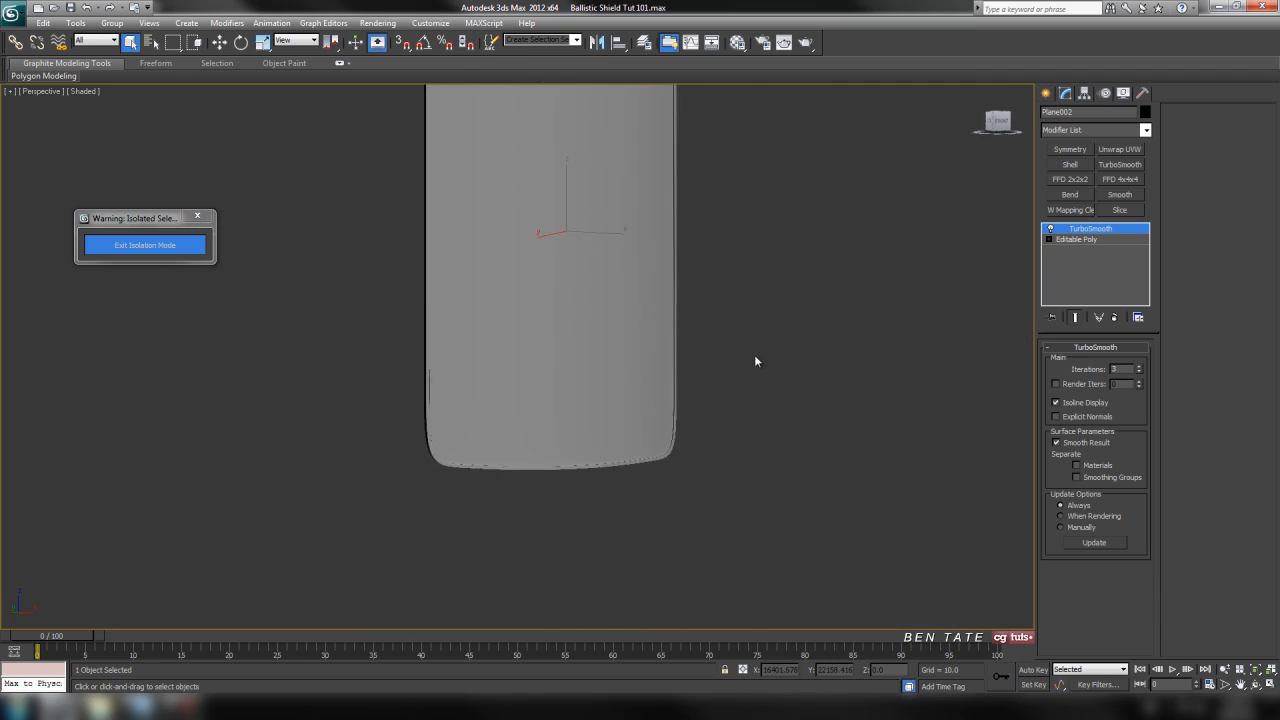
{"action": "scroll", "coordinate": [750, 360], "scroll_direction": "up", "scroll_amount": 4}
{"action": "middle_click_drag", "start_coordinate": [746, 366], "coordinate": [753, 267]}
Display edged faces and inspect the shield's full mesh density with isoline display off, then restore isoline display.
{"action": "key", "text": "F4"}
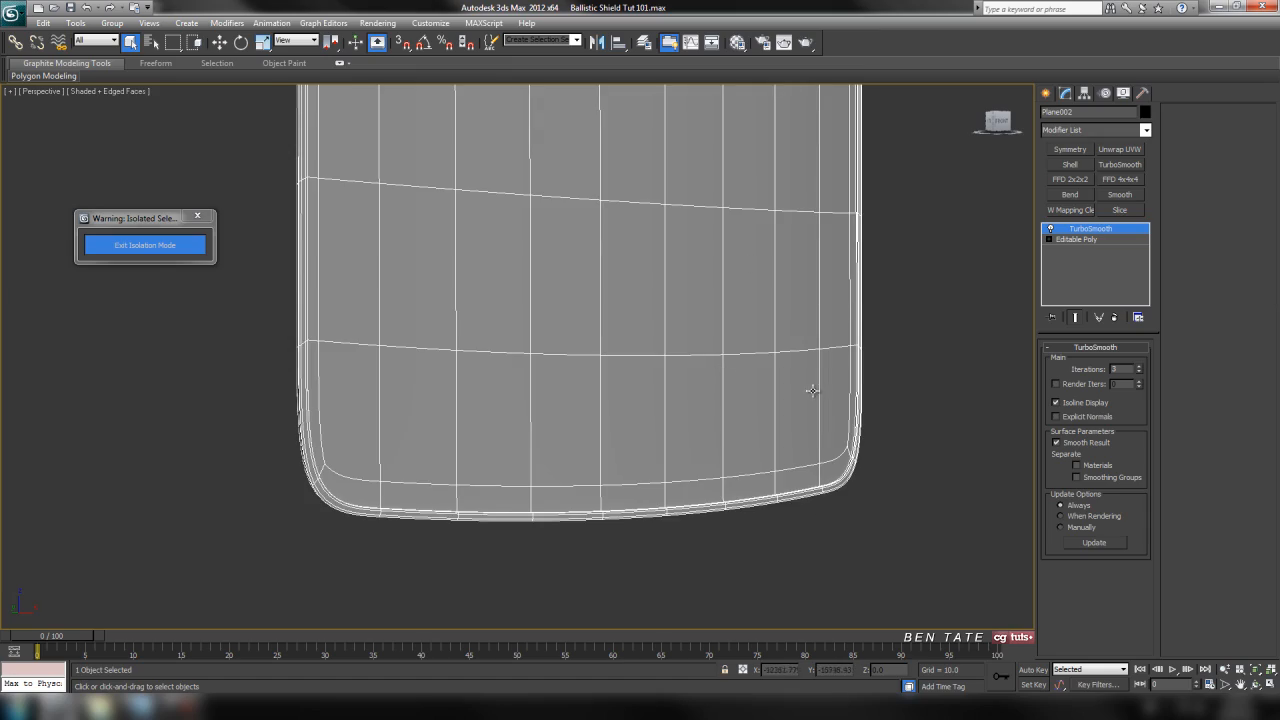
{"action": "left_click", "coordinate": [1056, 402]}
{"action": "middle_click_drag", "start_coordinate": [709, 394], "coordinate": [645, 354], "text": "alt"}
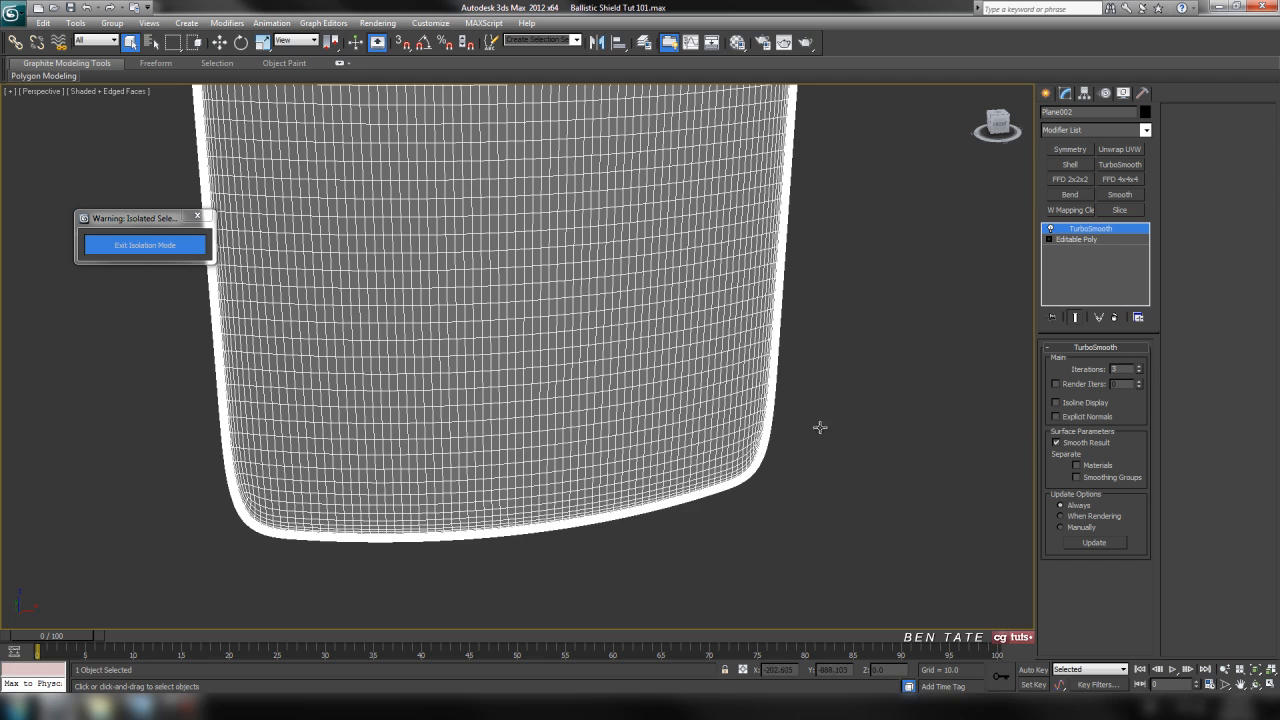
{"action": "middle_click_drag", "start_coordinate": [820, 427], "coordinate": [834, 440]}
{"action": "left_click", "coordinate": [1056, 402]}
{"action": "middle_click_drag", "start_coordinate": [734, 455], "coordinate": [728, 388]}
{"action": "scroll", "coordinate": [649, 457], "scroll_direction": "up", "scroll_amount": 4}
{"action": "middle_click_drag", "start_coordinate": [350, 515], "coordinate": [526, 409]}
{"action": "scroll", "coordinate": [569, 311], "scroll_direction": "down", "scroll_amount": 4}
{"action": "middle_click_drag", "start_coordinate": [569, 311], "coordinate": [722, 283], "text": "alt"}
Deselect the shield, check it as a whole in the front view and exit isolation mode.
{"action": "left_click", "coordinate": [724, 292]}
{"action": "key", "text": "alt+w"}
{"action": "middle_click", "coordinate": [856, 223]}
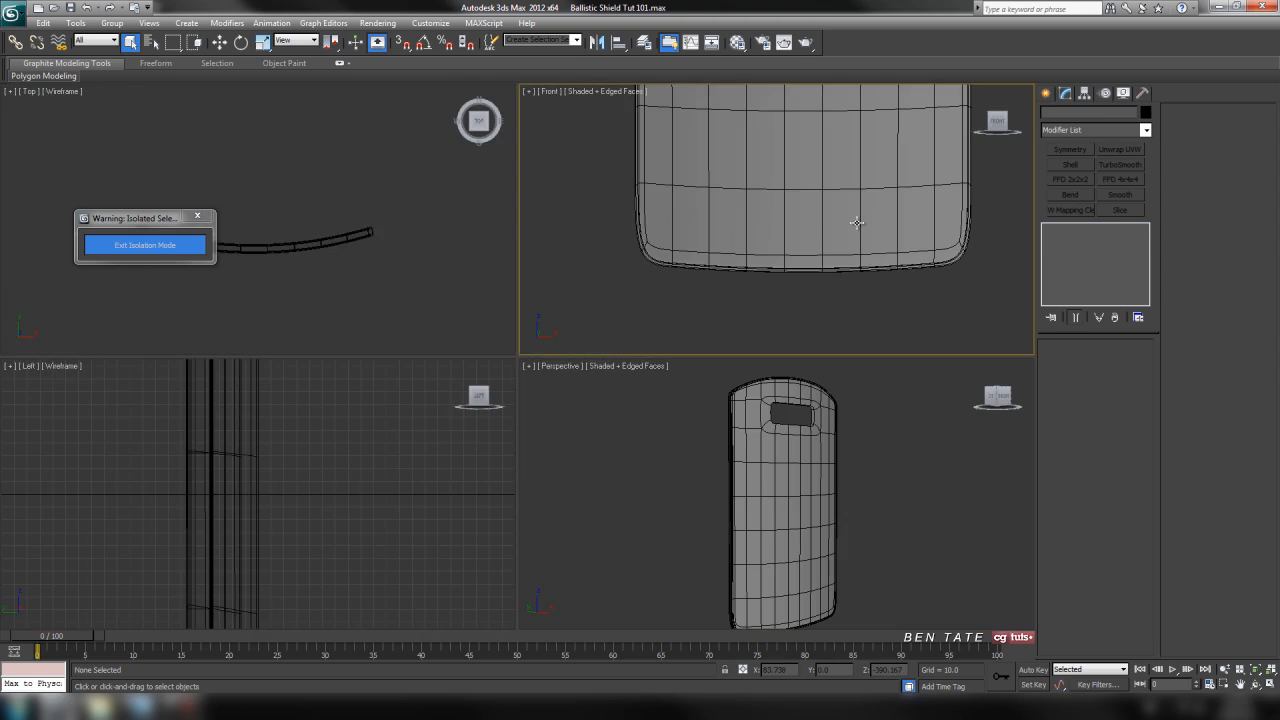
{"action": "key", "text": "alt+w"}
{"action": "middle_click_drag", "start_coordinate": [733, 178], "coordinate": [729, 246]}
{"action": "scroll", "coordinate": [727, 244], "scroll_direction": "down", "scroll_amount": 5}
{"action": "scroll", "coordinate": [668, 288], "scroll_direction": "up", "scroll_amount": 3}
{"action": "middle_click_drag", "start_coordinate": [650, 190], "coordinate": [689, 275]}
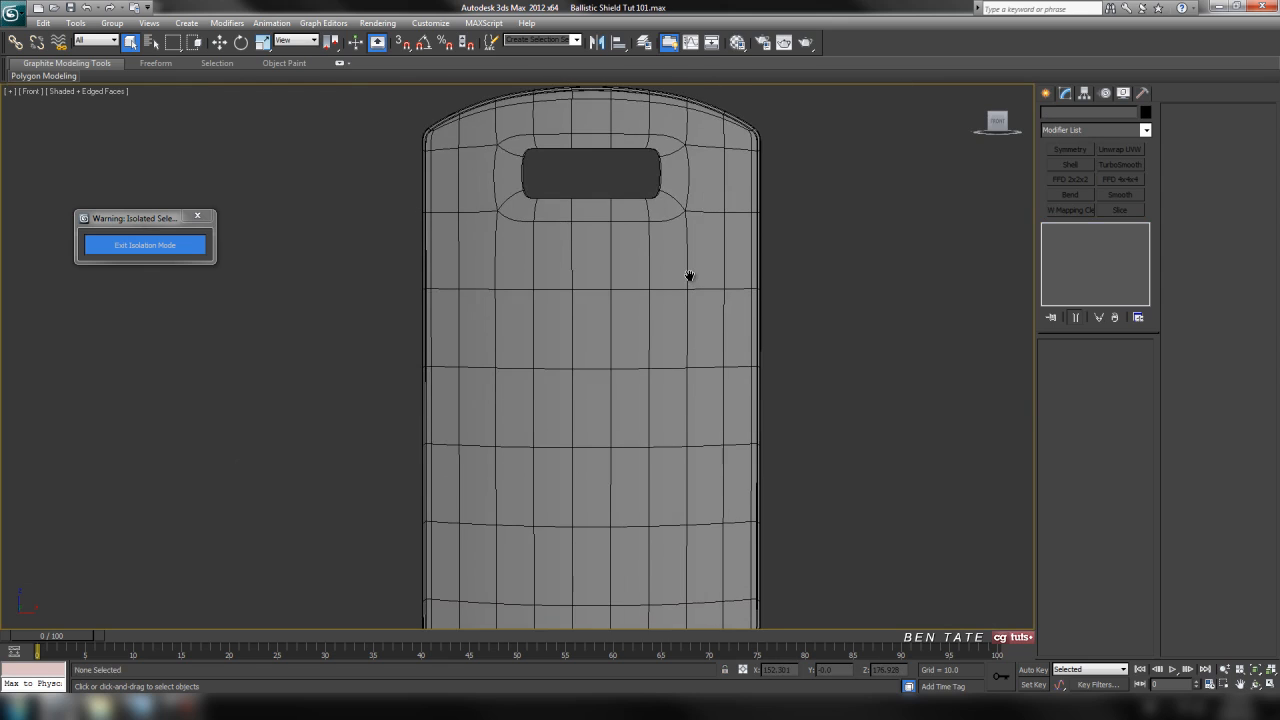
{"action": "key", "text": "F3"}
{"action": "mouse_move", "coordinate": [761, 292]}
{"action": "middle_mouse_down"}
{"action": "mouse_move", "coordinate": [726, 275]}
{"action": "mouse_move", "coordinate": [788, 273]}
{"action": "middle_mouse_up"}
{"action": "key", "text": "F3"}
{"action": "scroll", "coordinate": [788, 274], "scroll_direction": "down", "scroll_amount": 2}
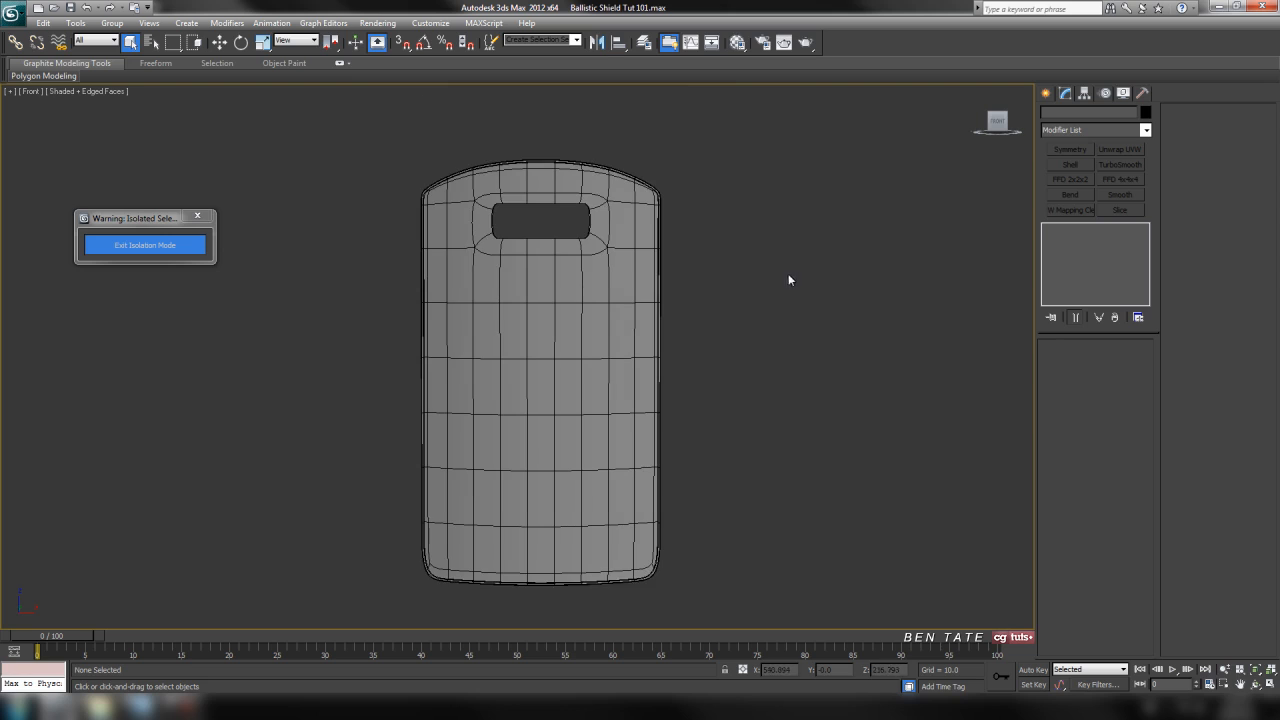
{"action": "left_click", "coordinate": [158, 255]}
{"action": "scroll", "coordinate": [728, 336], "scroll_direction": "up", "scroll_amount": 2}
{"action": "middle_click_drag", "start_coordinate": [728, 336], "coordinate": [748, 345]}
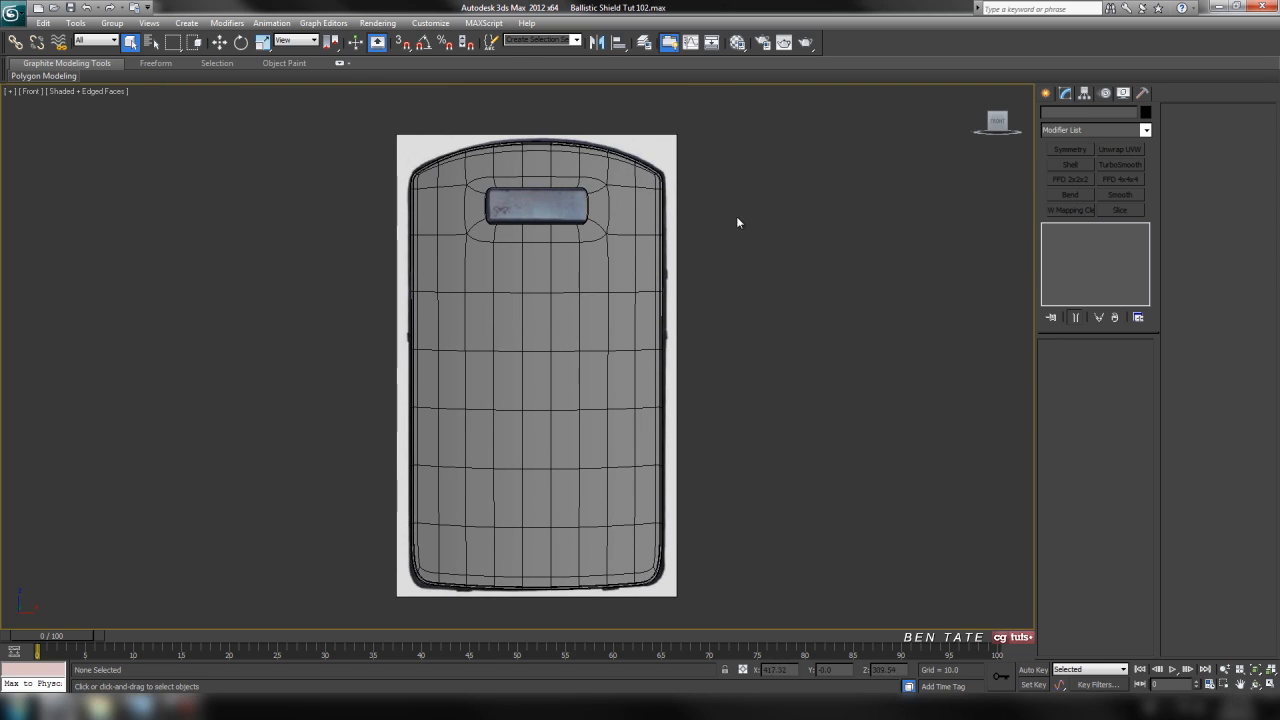
Select the shield and make it see-through over the reference image around the window opening.
{"action": "middle_click_drag", "start_coordinate": [736, 218], "coordinate": [692, 446]}
{"action": "scroll", "coordinate": [758, 284], "scroll_direction": "up", "scroll_amount": 3}
{"action": "scroll", "coordinate": [758, 284], "scroll_direction": "up", "scroll_amount": 2}
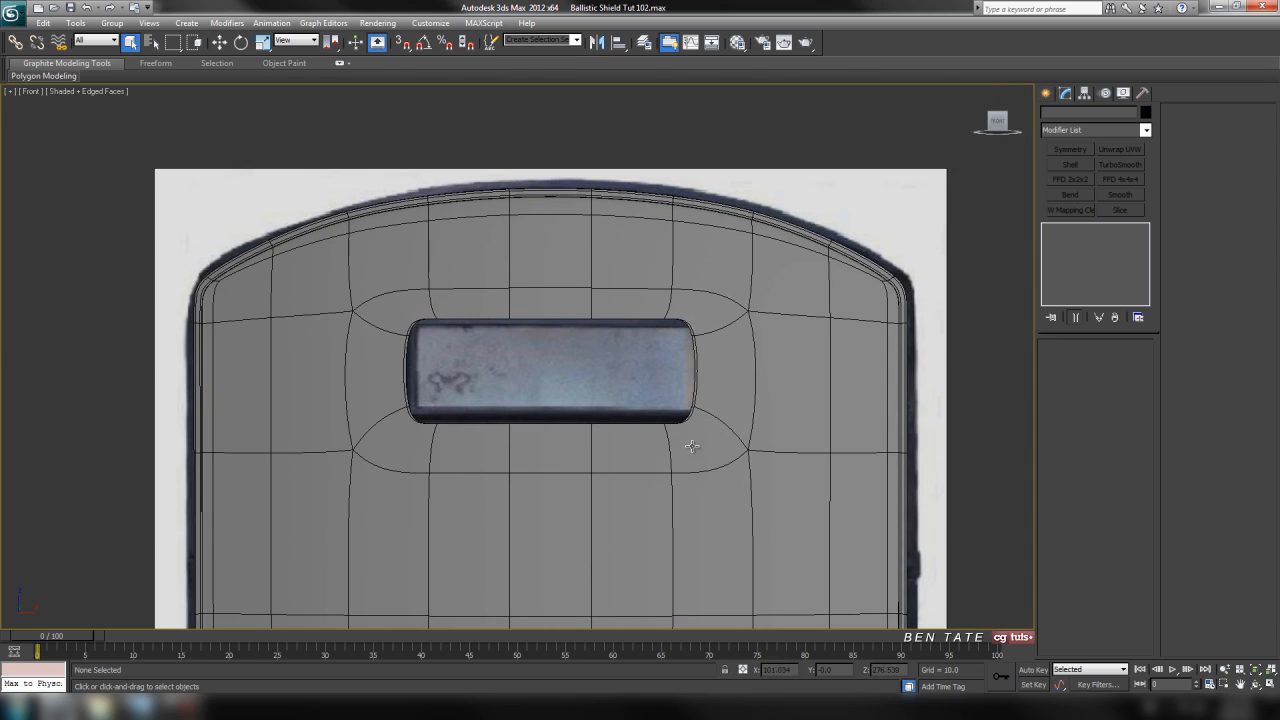
{"action": "left_click", "coordinate": [731, 428]}
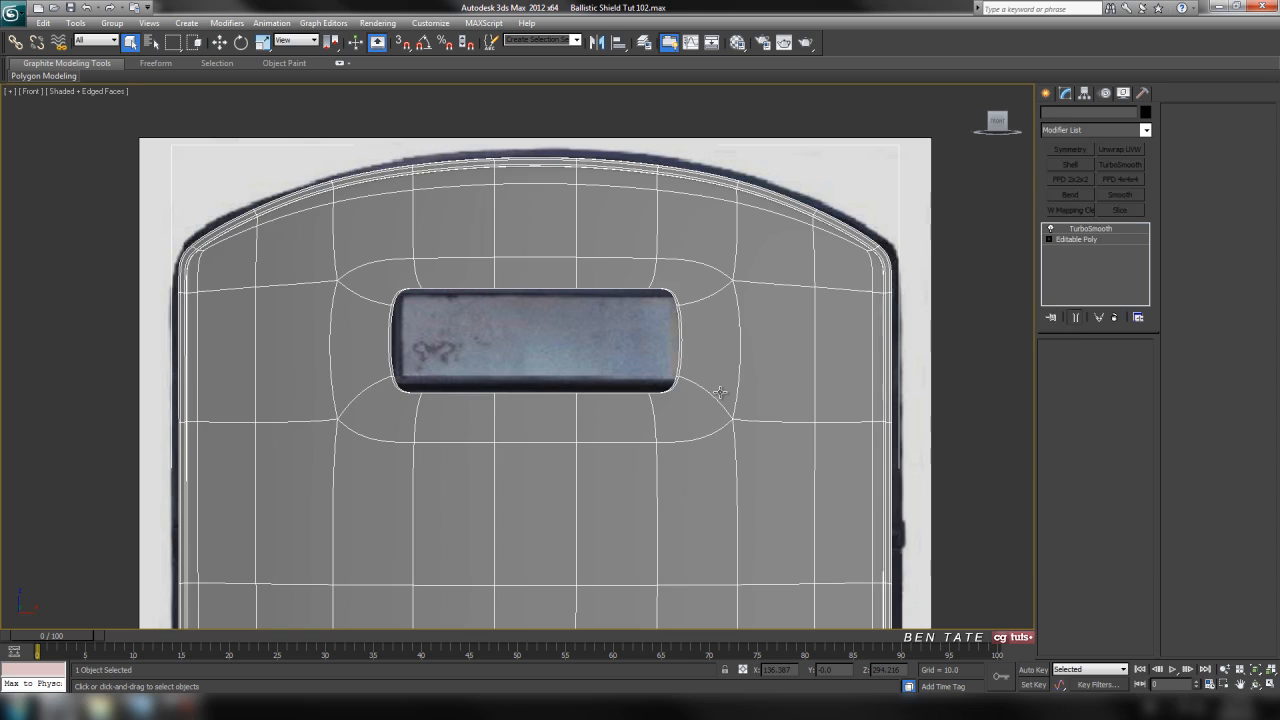
{"action": "scroll", "coordinate": [666, 320], "scroll_direction": "up", "scroll_amount": 2}
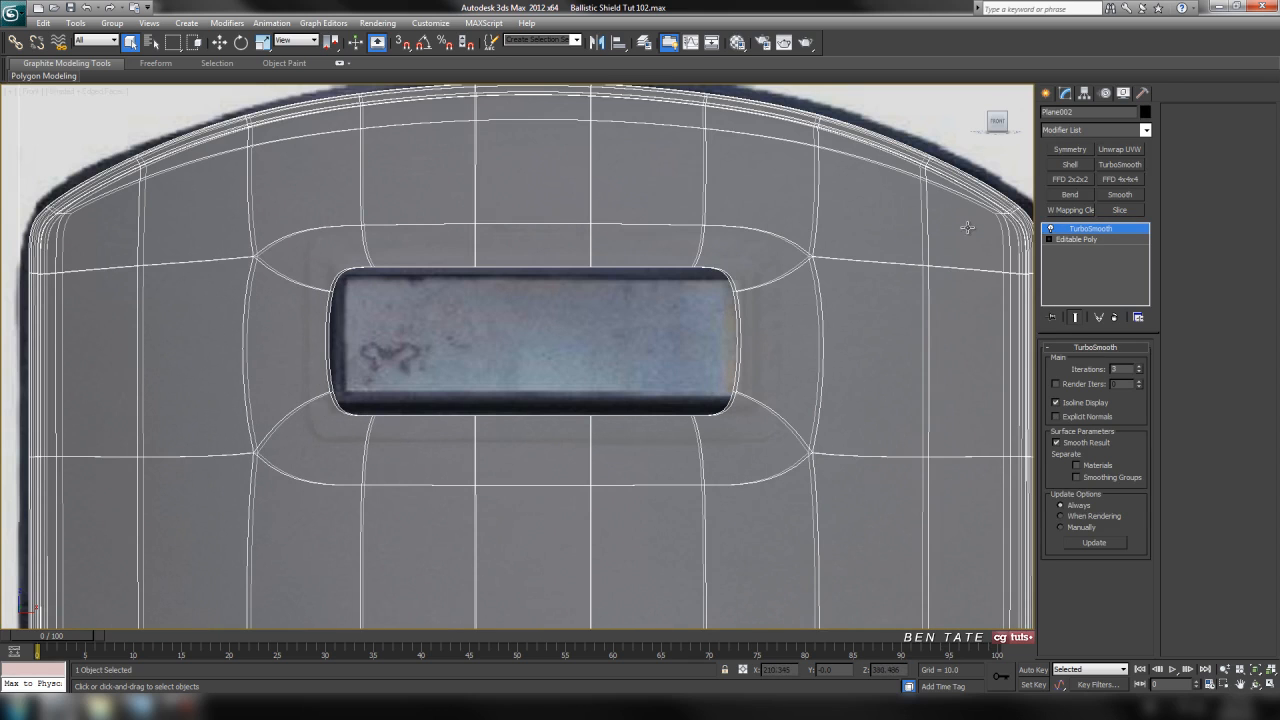
{"action": "middle_click_drag", "start_coordinate": [757, 378], "coordinate": [733, 384]}
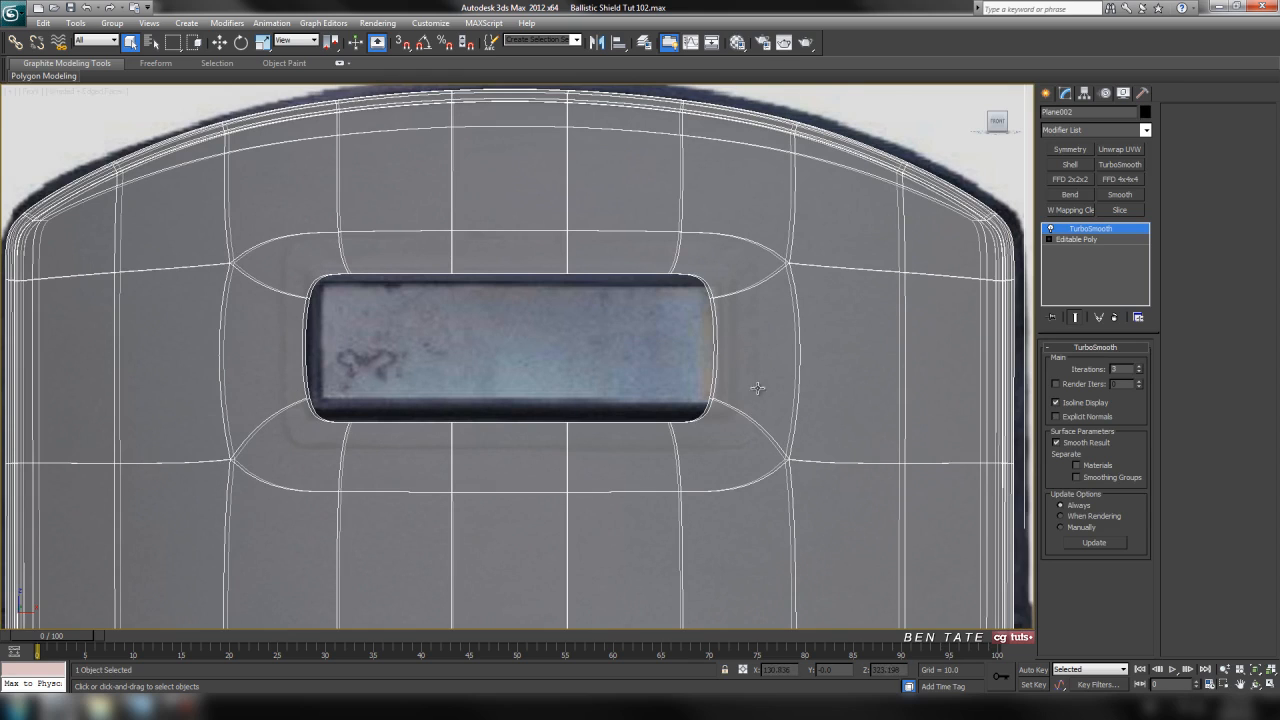
{"action": "middle_click_drag", "start_coordinate": [742, 475], "coordinate": [717, 463]}
{"action": "middle_click_drag", "start_coordinate": [528, 393], "coordinate": [617, 420]}
{"action": "scroll", "coordinate": [560, 430], "scroll_direction": "up", "scroll_amount": 2}
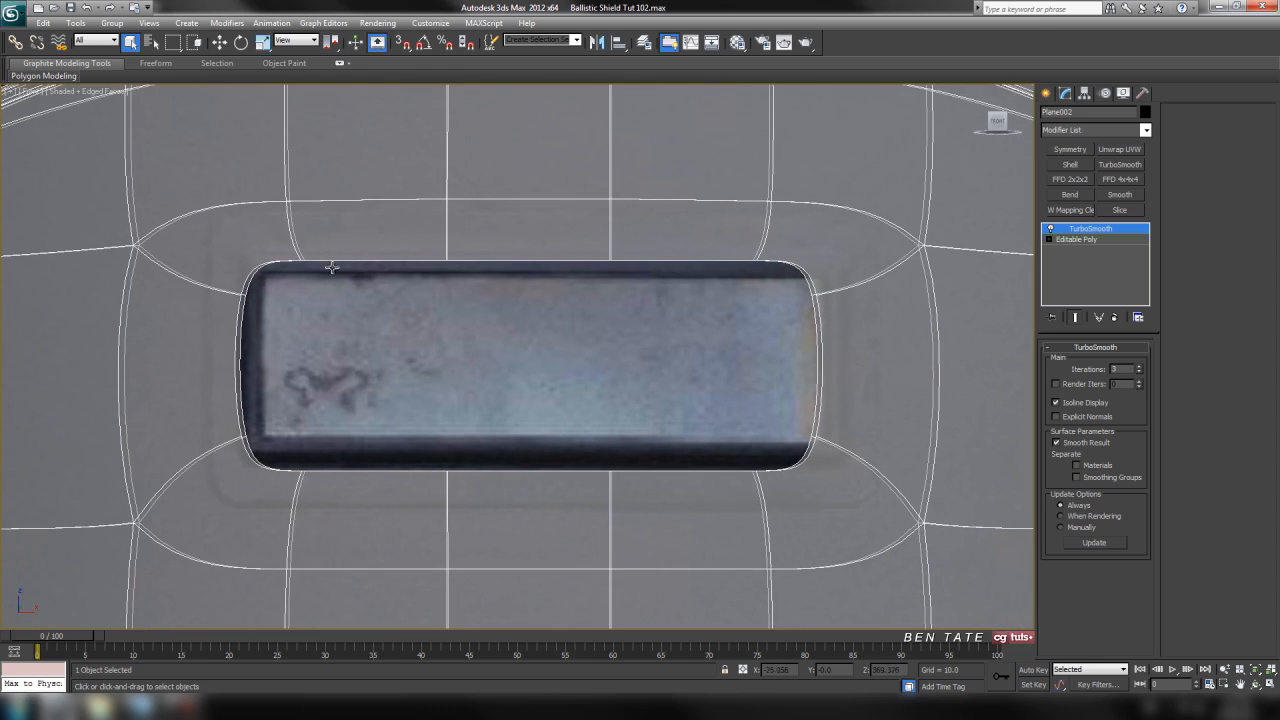
{"action": "middle_click_drag", "start_coordinate": [578, 380], "coordinate": [692, 393]}
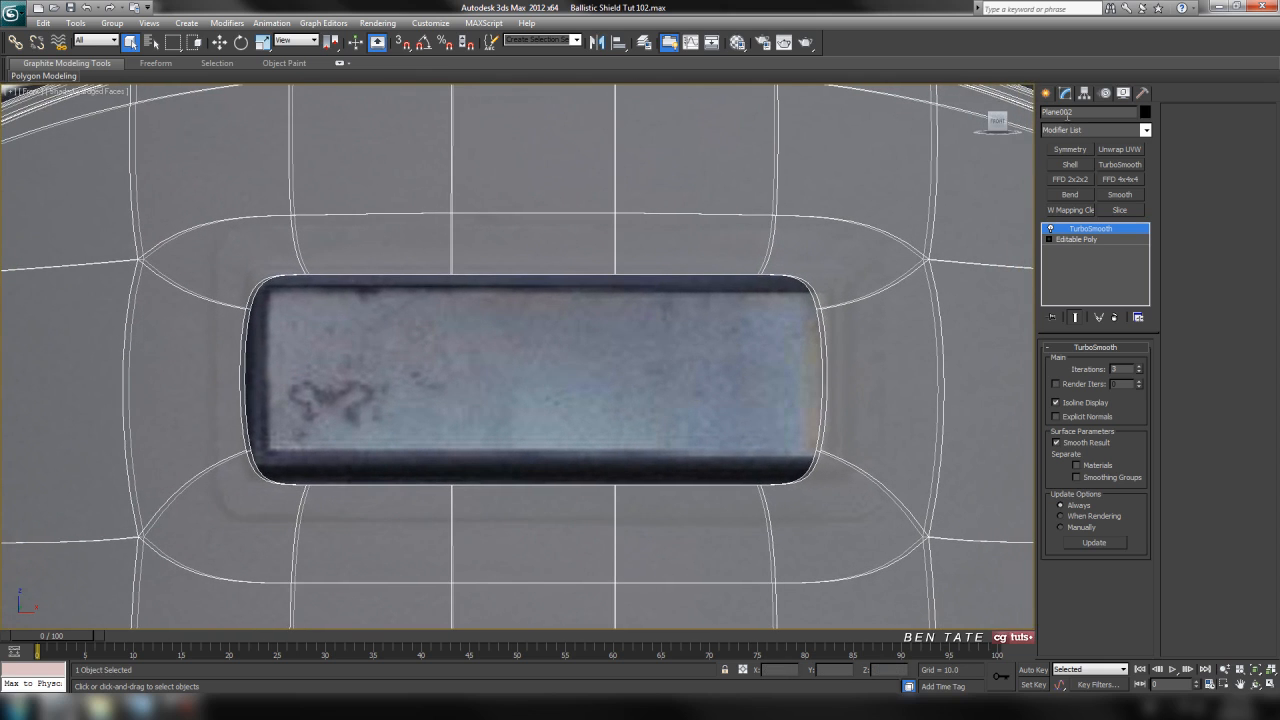
Create a box around the window frame in the front view, about 112 long, 248 wide and 28 high.
{"action": "left_click", "coordinate": [1046, 93]}
{"action": "left_click", "coordinate": [1069, 178]}
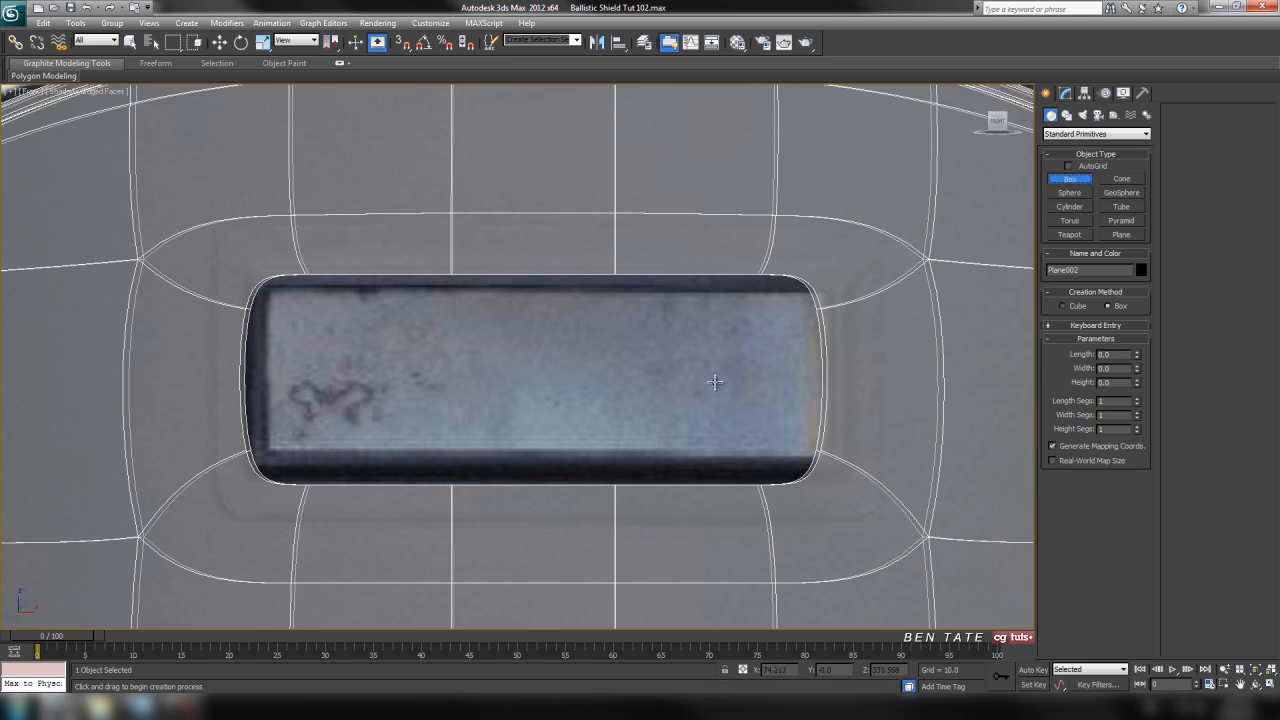
{"action": "middle_click_drag", "start_coordinate": [620, 364], "coordinate": [606, 364]}
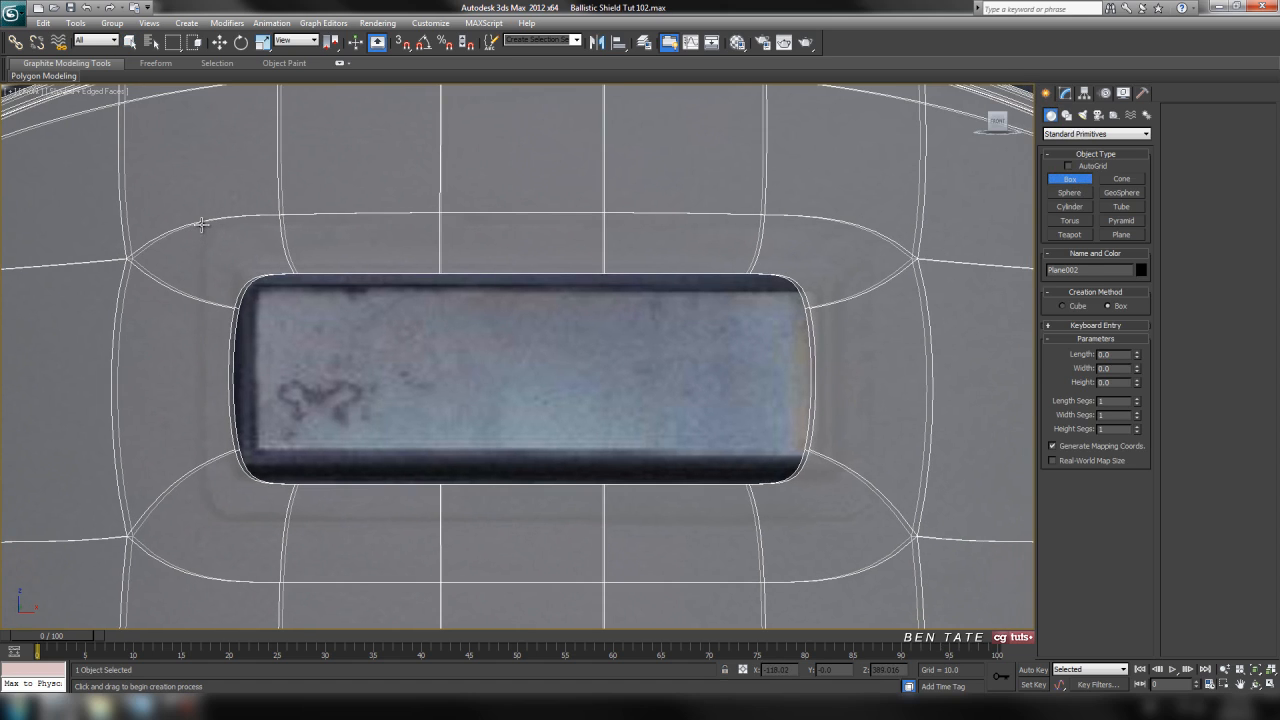
{"action": "left_click_drag", "start_coordinate": [197, 222], "coordinate": [872, 528]}
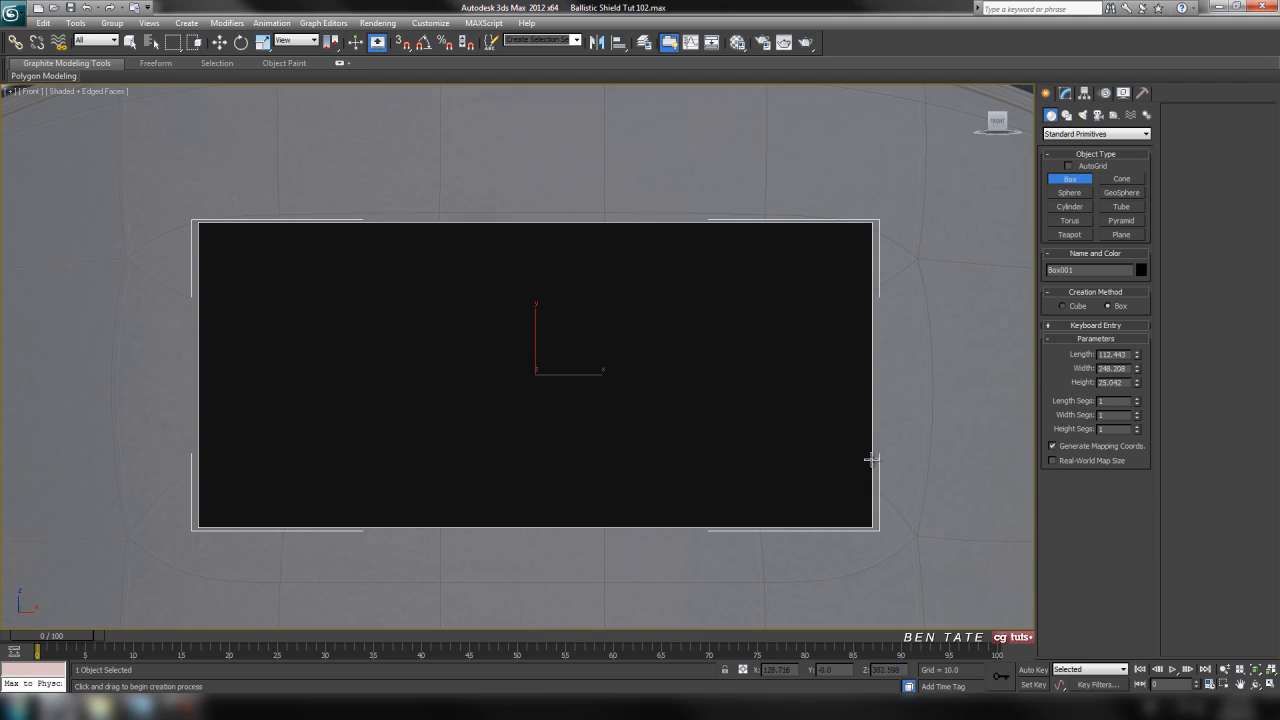
{"action": "middle_click_drag", "start_coordinate": [907, 421], "coordinate": [890, 411]}
Assign the 02 - Default material to the box, then hide its selection brackets and make it see-through.
{"action": "key", "text": "m"}
{"action": "left_click", "coordinate": [177, 290]}
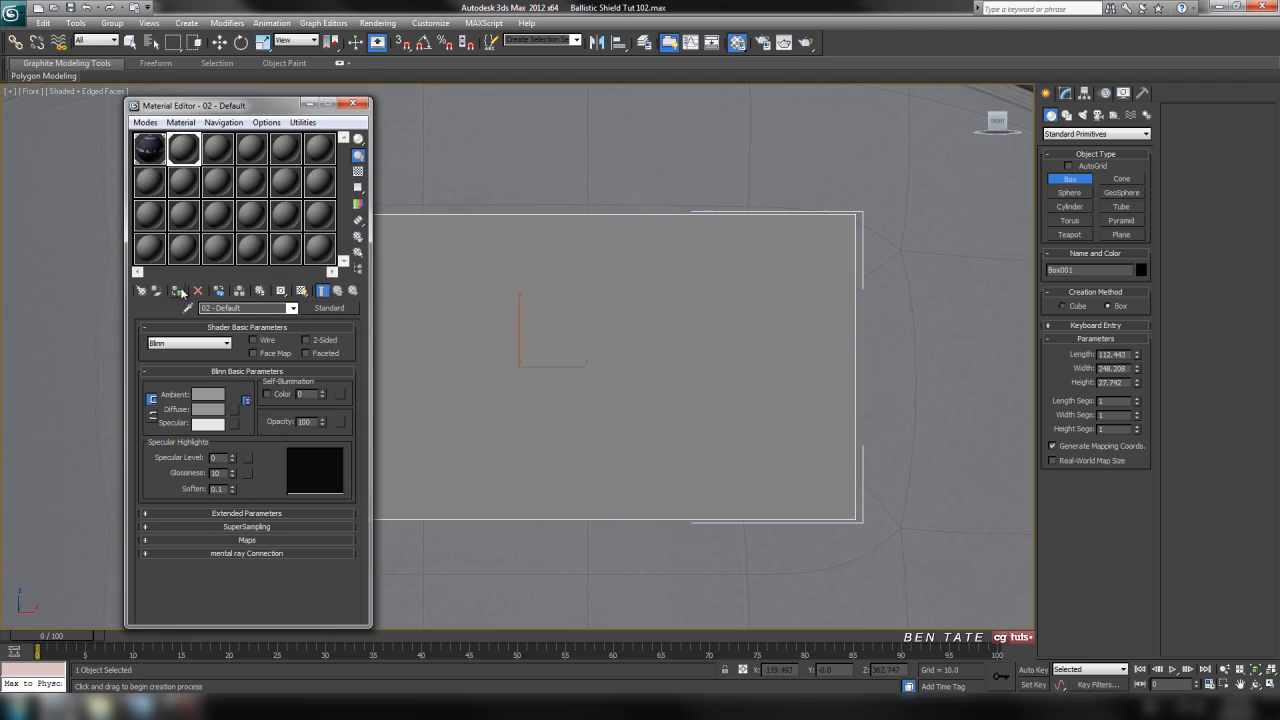
{"action": "left_click", "coordinate": [352, 103]}
{"action": "middle_click_drag", "start_coordinate": [620, 344], "coordinate": [630, 346]}
{"action": "key", "text": "j"}
{"action": "key", "text": "F4"}
{"action": "key", "text": "F4"}
{"action": "middle_click_drag", "start_coordinate": [697, 372], "coordinate": [726, 354]}
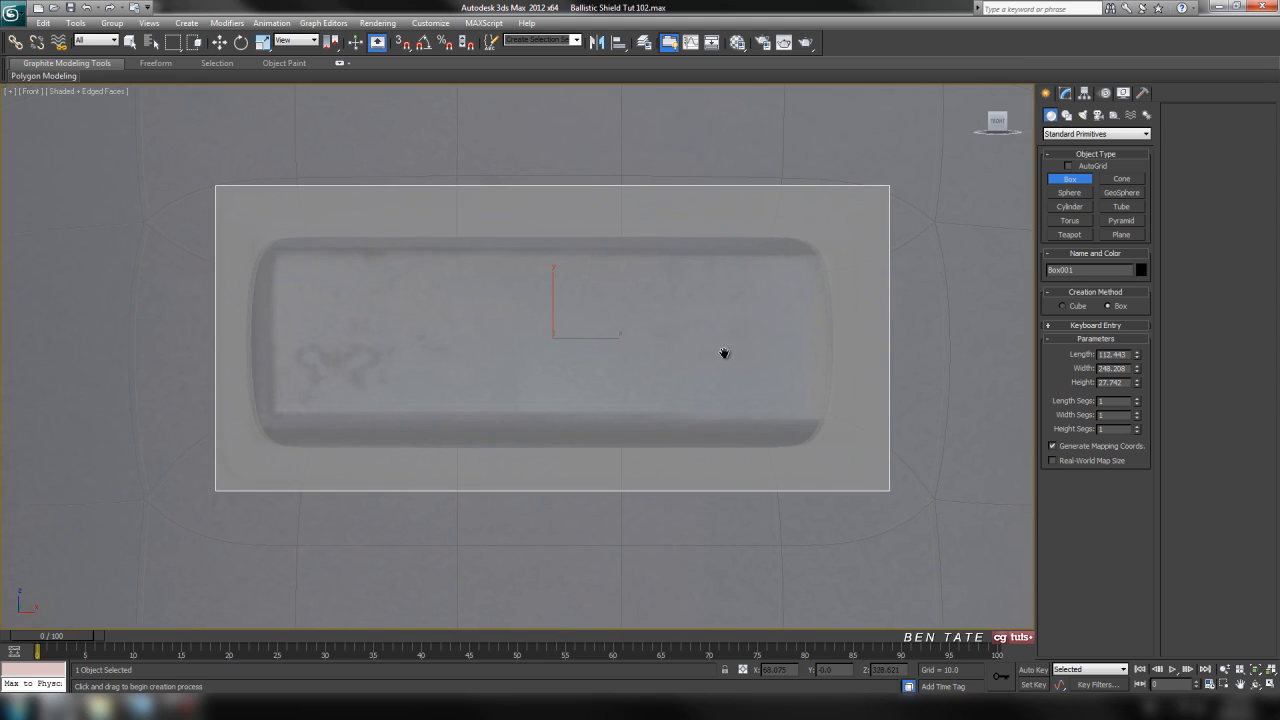
Centre the box horizontally by setting its absolute world X position to 0.
{"action": "right_click", "coordinate": [219, 42]}
{"action": "right_click", "coordinate": [626, 327]}
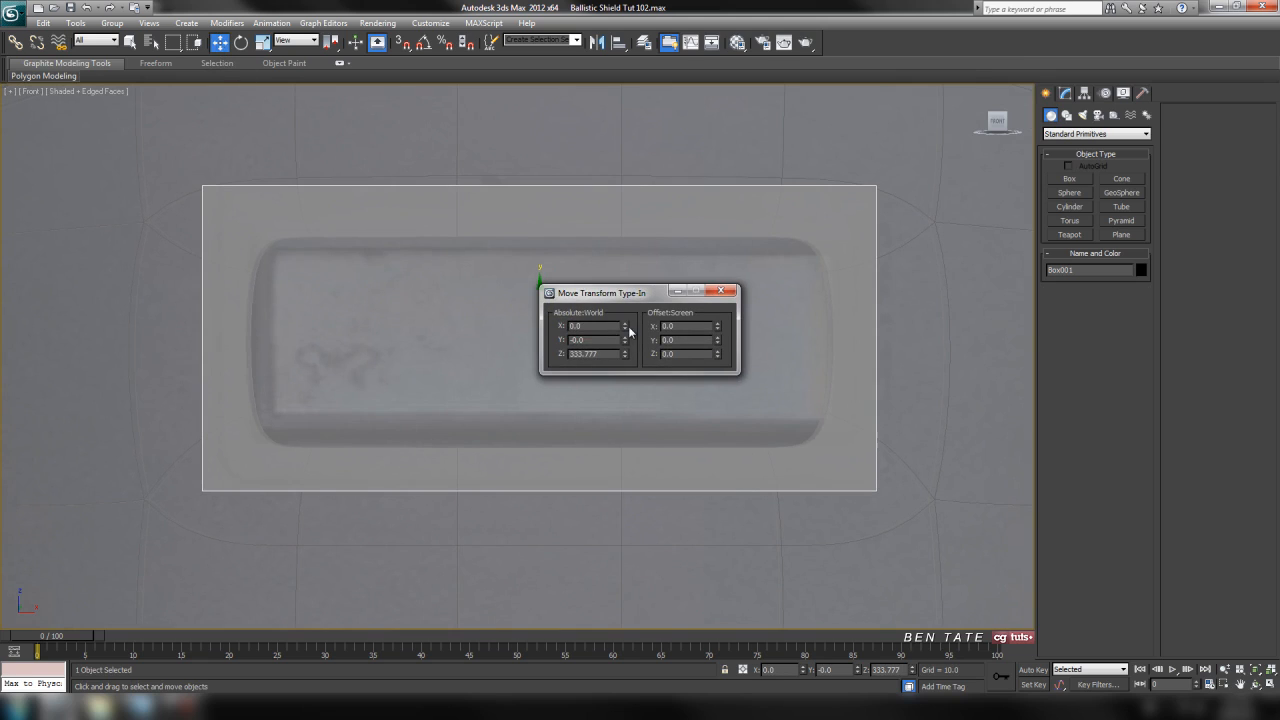
{"action": "left_click", "coordinate": [720, 290]}
{"action": "middle_click_drag", "start_coordinate": [777, 280], "coordinate": [771, 226]}
Move the box along Y in the top view so it spans the shield's thickness at the window.
{"action": "key", "text": "alt+w"}
{"action": "key", "text": "alt+w"}
{"action": "scroll", "coordinate": [500, 340], "scroll_direction": "up", "scroll_amount": 5}
{"action": "left_click_drag", "start_coordinate": [532, 357], "coordinate": [535, 301]}
{"action": "scroll", "coordinate": [533, 316], "scroll_direction": "up", "scroll_amount": 2}
{"action": "scroll", "coordinate": [573, 350], "scroll_direction": "up", "scroll_amount": 2}
{"action": "middle_click_drag", "start_coordinate": [573, 350], "coordinate": [571, 306]}
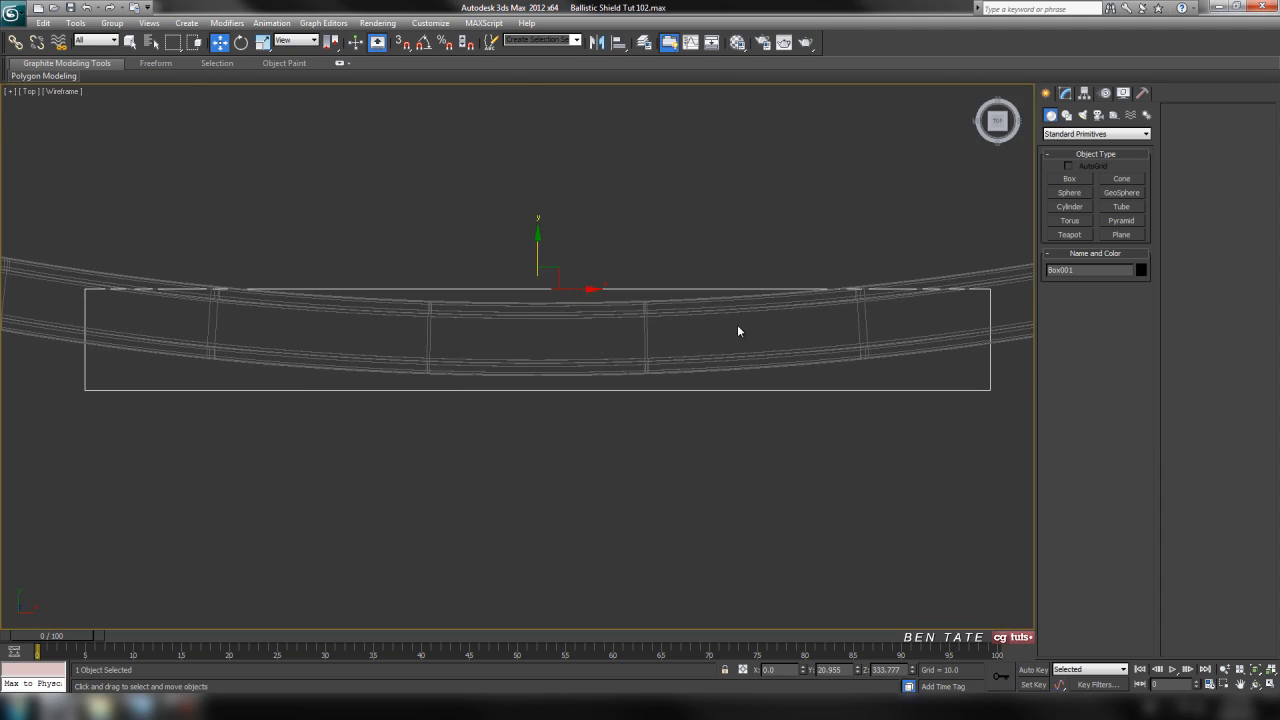
Set the box's width segments to 6 and compare the divisions with the window frame in the front view.
{"action": "key", "text": "alt+w"}
{"action": "middle_click", "coordinate": [797, 280]}
{"action": "key", "text": "alt+w"}
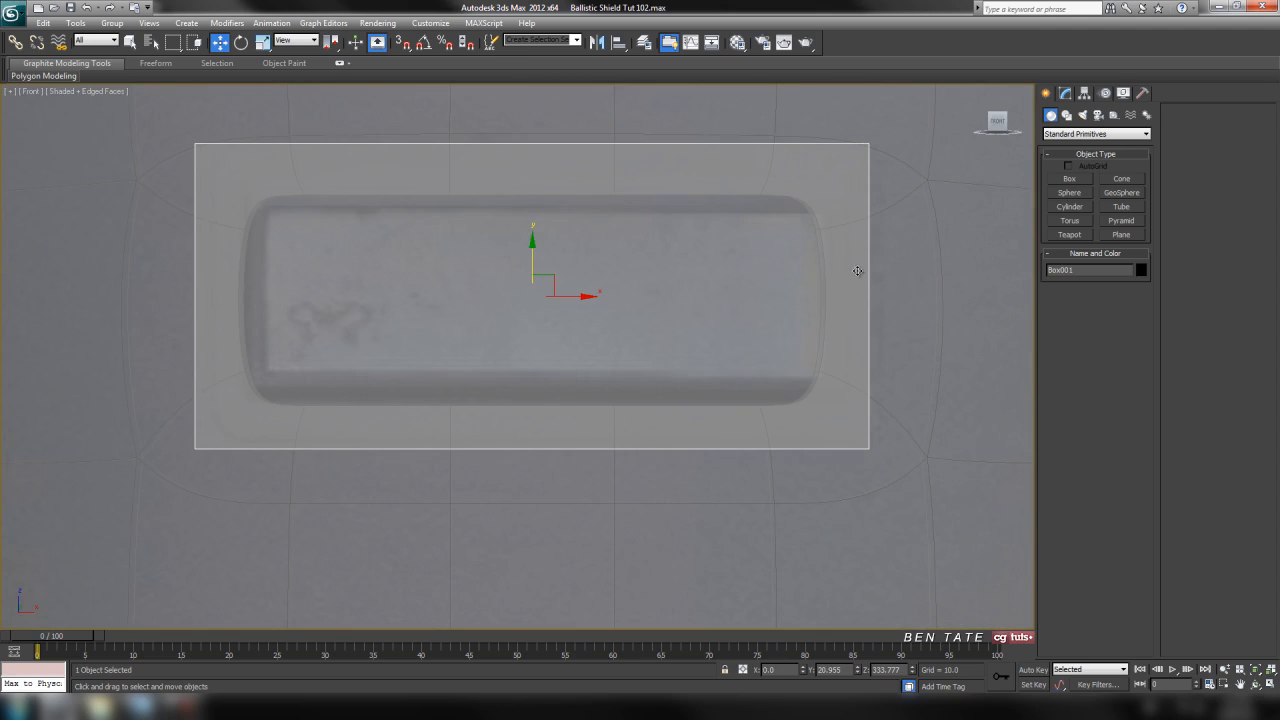
{"action": "left_click", "coordinate": [1065, 93]}
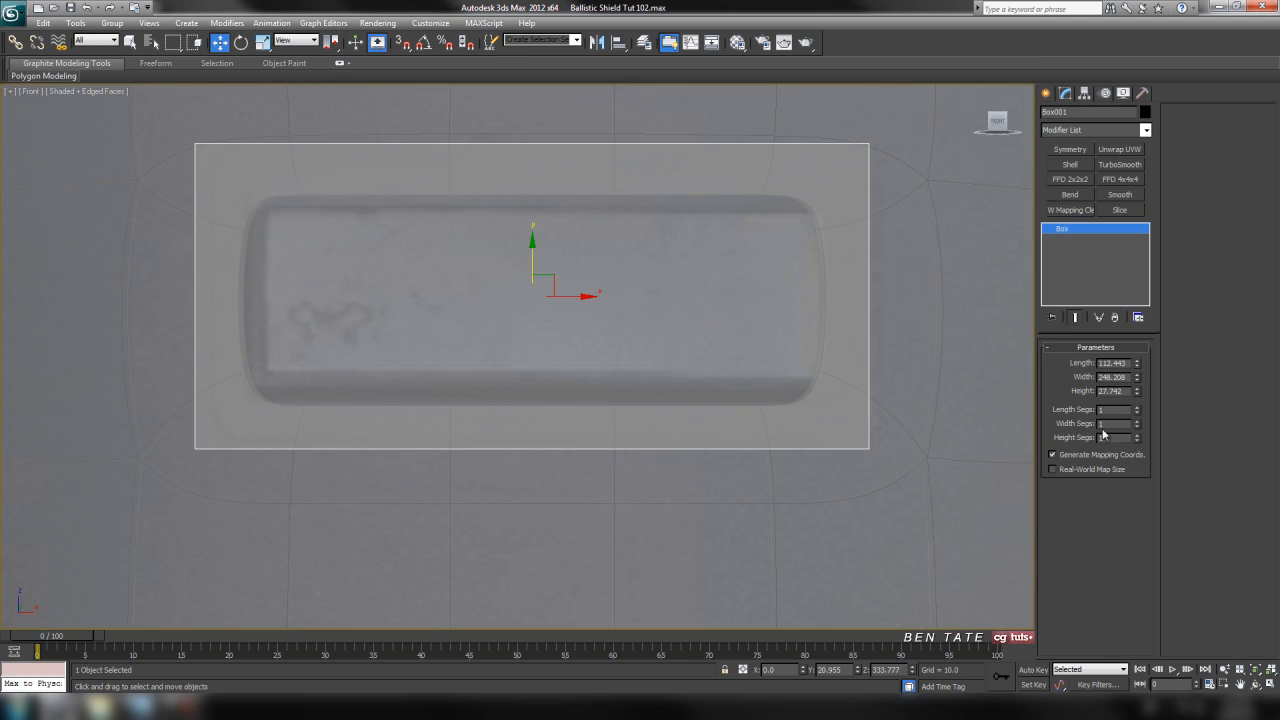
{"action": "left_click_drag", "start_coordinate": [1138, 422], "coordinate": [1138, 422]}
{"action": "left_click", "coordinate": [1138, 427]}
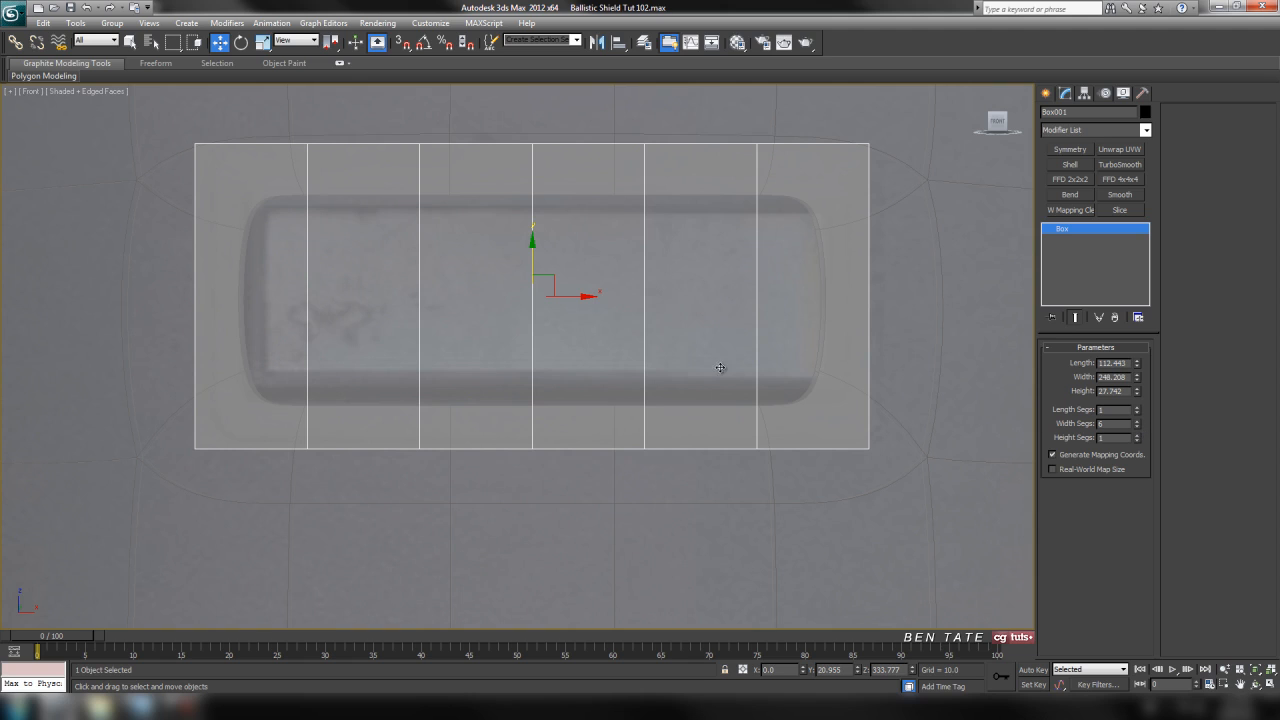
{"action": "scroll", "coordinate": [723, 397], "scroll_direction": "down", "scroll_amount": 5}
{"action": "scroll", "coordinate": [719, 397], "scroll_direction": "up", "scroll_amount": 3}
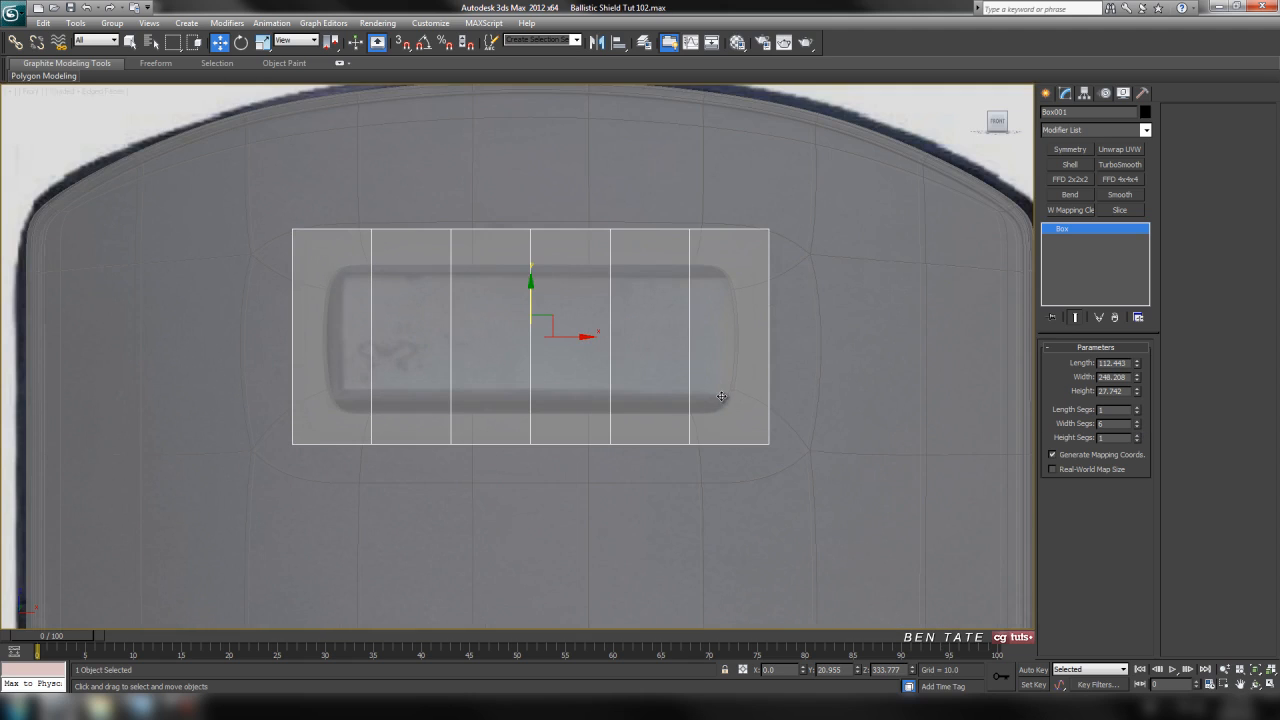
{"action": "scroll", "coordinate": [719, 398], "scroll_direction": "up", "scroll_amount": 2}
{"action": "scroll", "coordinate": [770, 396], "scroll_direction": "down", "scroll_amount": 2}
{"action": "middle_click_drag", "start_coordinate": [762, 394], "coordinate": [797, 378]}
Check the box against the shield's curve in the top view and set its length to 113 and width to 250.
{"action": "key", "text": "alt+w"}
{"action": "right_click", "coordinate": [430, 241]}
{"action": "key", "text": "alt+w"}
{"action": "scroll", "coordinate": [625, 305], "scroll_direction": "down", "scroll_amount": 2}
{"action": "middle_click_drag", "start_coordinate": [654, 308], "coordinate": [763, 291]}
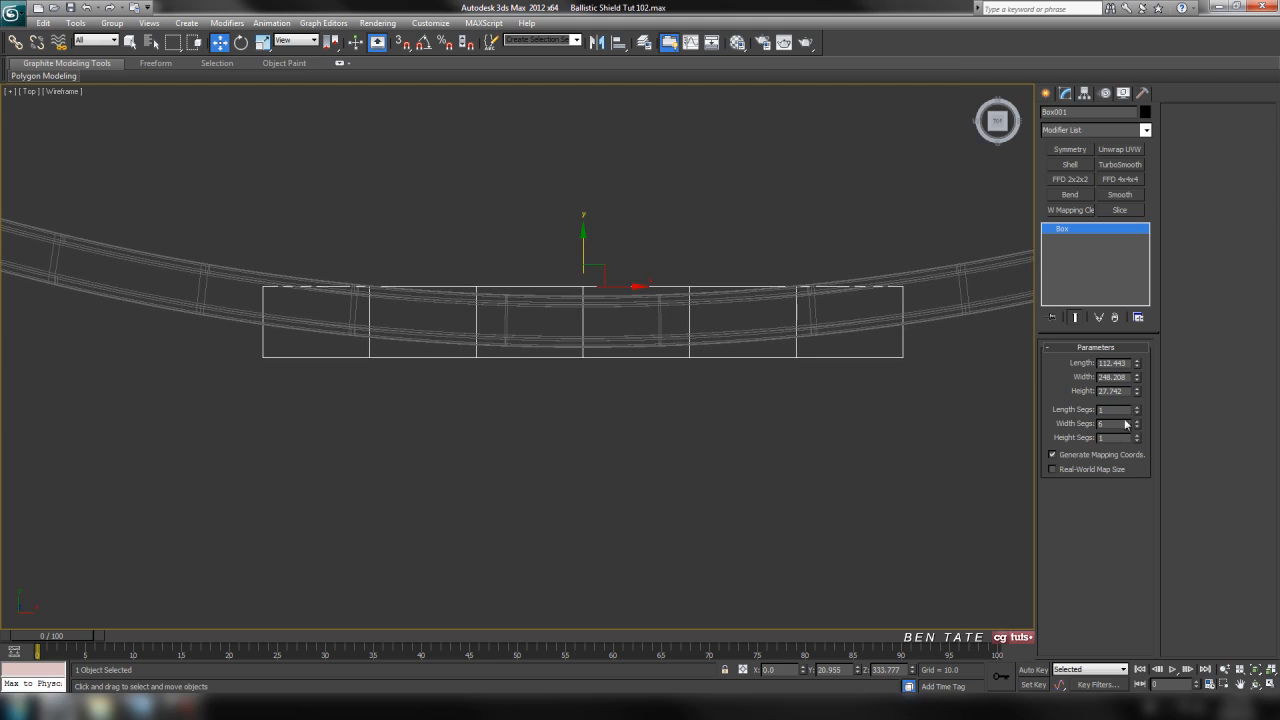
{"action": "middle_click_drag", "start_coordinate": [951, 359], "coordinate": [930, 370]}
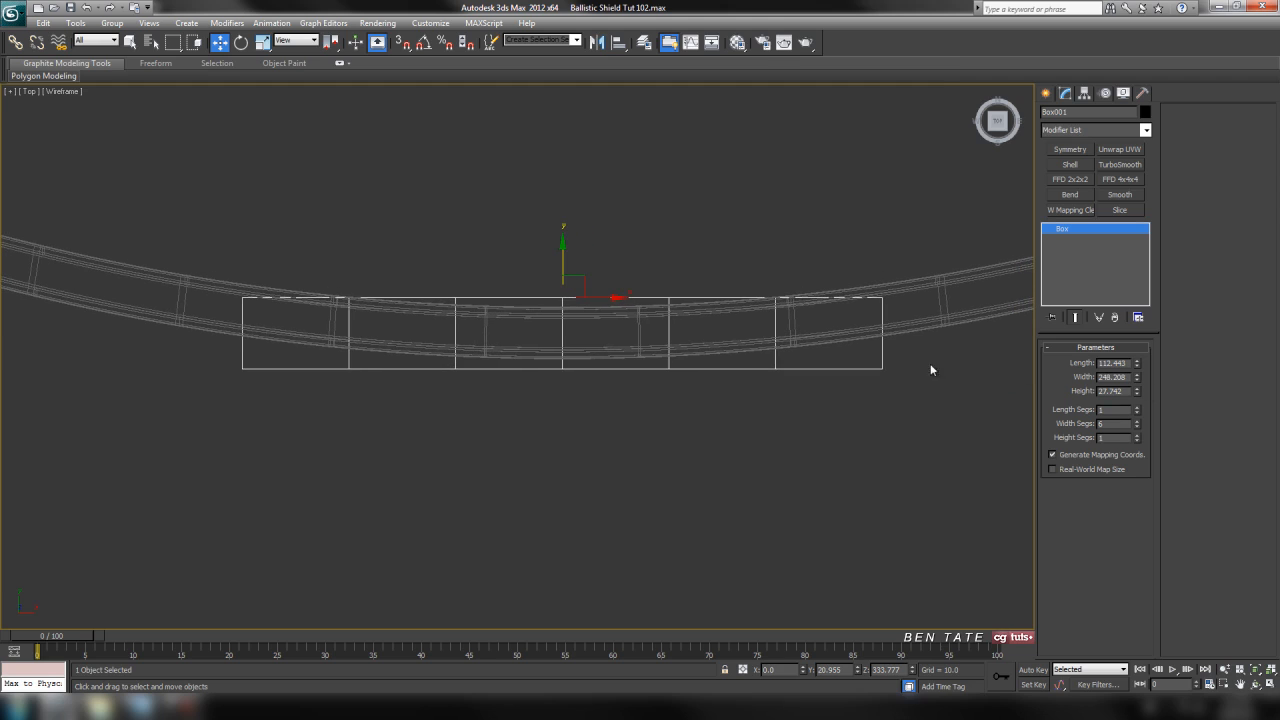
{"action": "left_click", "coordinate": [1130, 363]}
{"action": "type", "text": "1133"}
{"action": "key", "text": "Return"}
{"action": "key", "text": "Tab"}
{"action": "type", "text": "250"}
{"action": "key", "text": "Tab"}
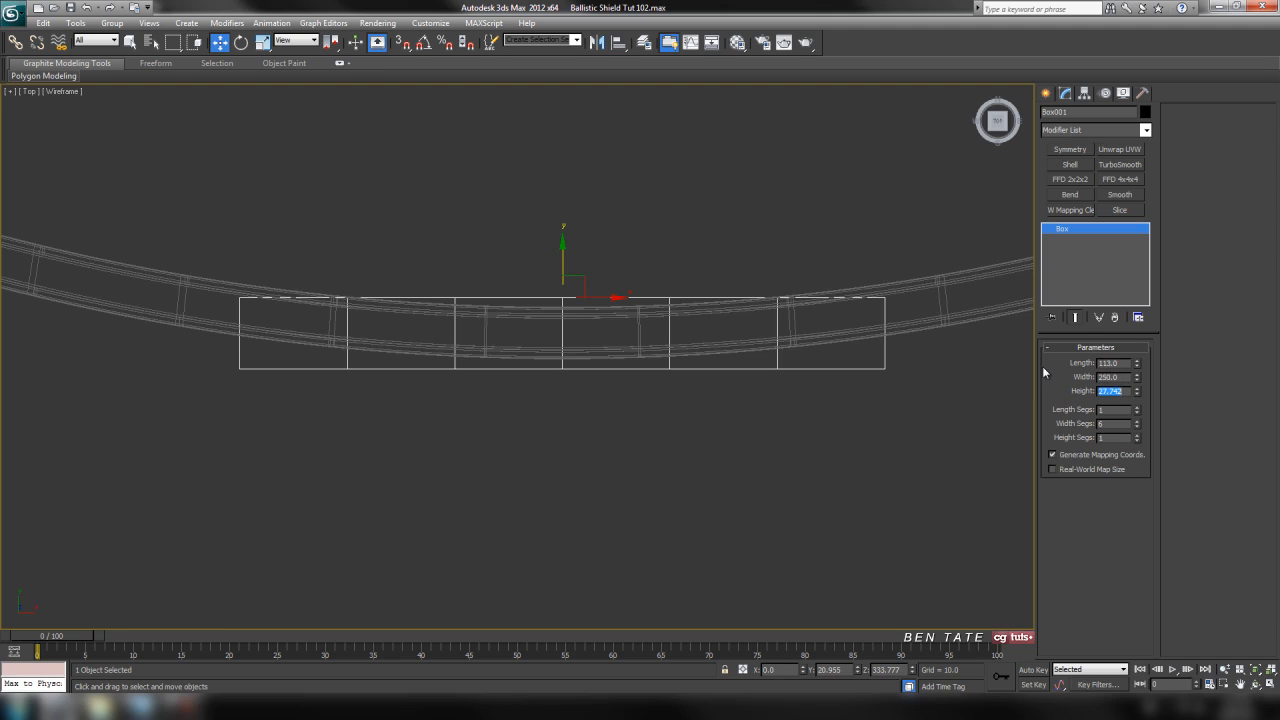
Set the box's height to 25 and move it about 1.7 units down along Y in the top view.
{"action": "type", "text": "25"}
{"action": "key", "text": "Return"}
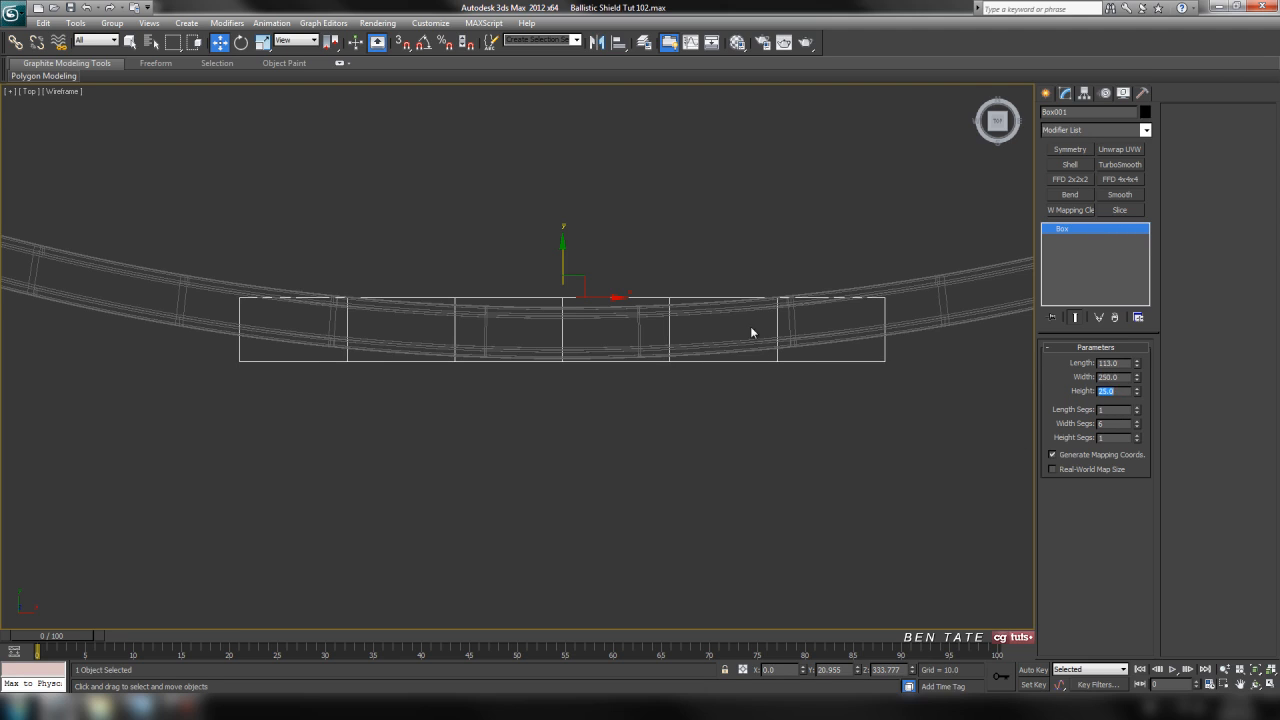
{"action": "scroll", "coordinate": [749, 343], "scroll_direction": "up", "scroll_amount": 4}
{"action": "left_click_drag", "start_coordinate": [561, 221], "coordinate": [567, 225]}
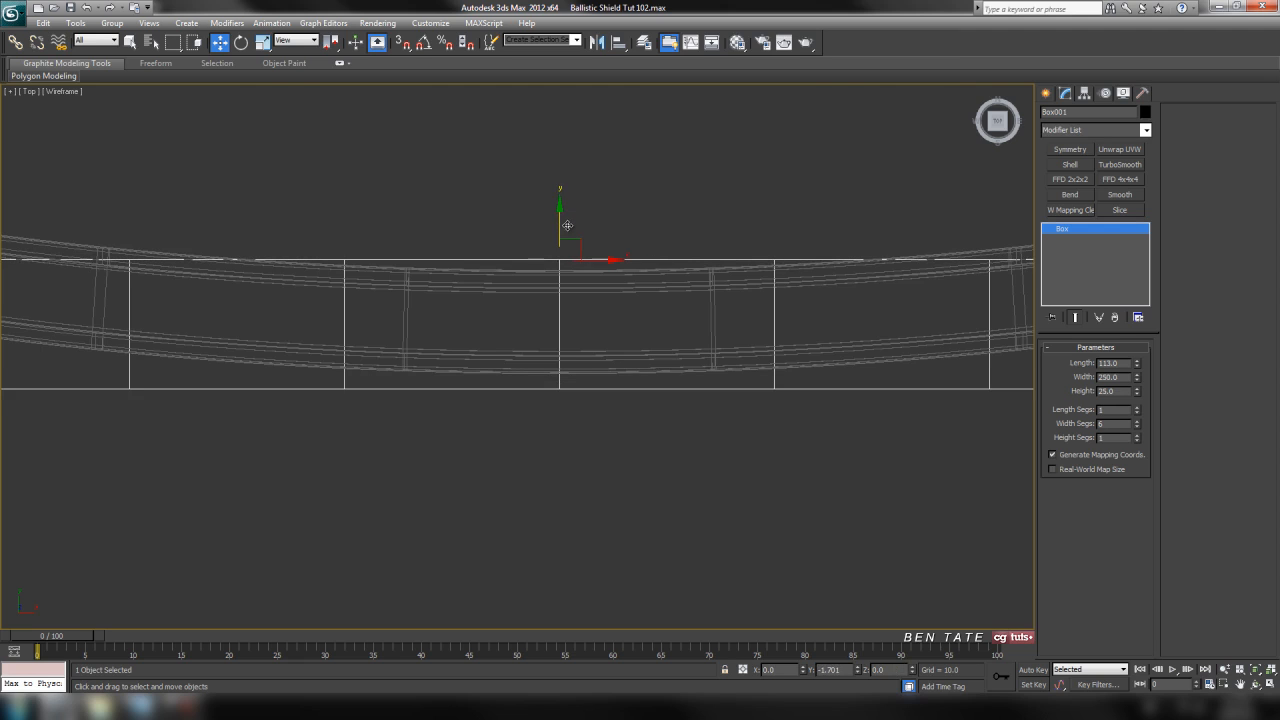
{"action": "scroll", "coordinate": [582, 256], "scroll_direction": "down", "scroll_amount": 3}
{"action": "middle_click_drag", "start_coordinate": [590, 262], "coordinate": [596, 266]}
{"action": "scroll", "coordinate": [620, 284], "scroll_direction": "up", "scroll_amount": 1}
{"action": "middle_click_drag", "start_coordinate": [645, 300], "coordinate": [647, 286]}
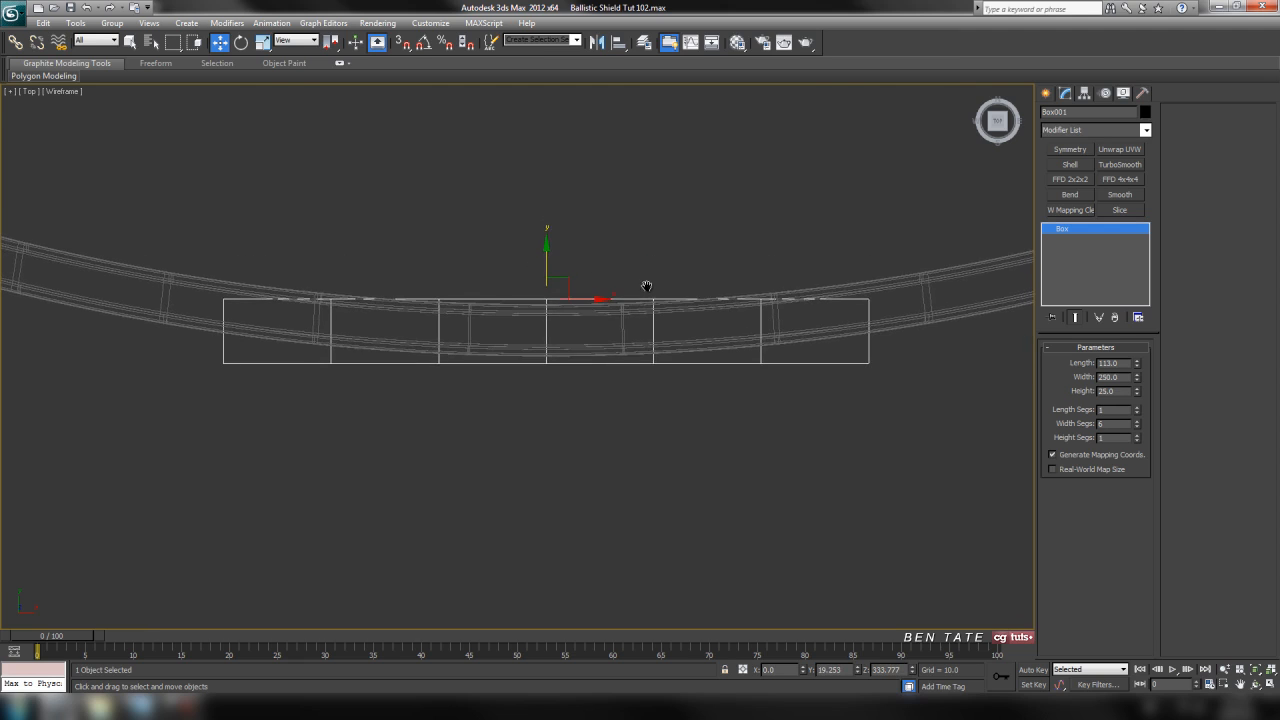
Add a Bend modifier to the box with a trial angle of 38 on the X axis.
{"action": "key", "text": "alt+w"}
{"action": "middle_click", "coordinate": [848, 294]}
{"action": "key", "text": "alt+w"}
{"action": "middle_click_drag", "start_coordinate": [769, 249], "coordinate": [771, 265]}
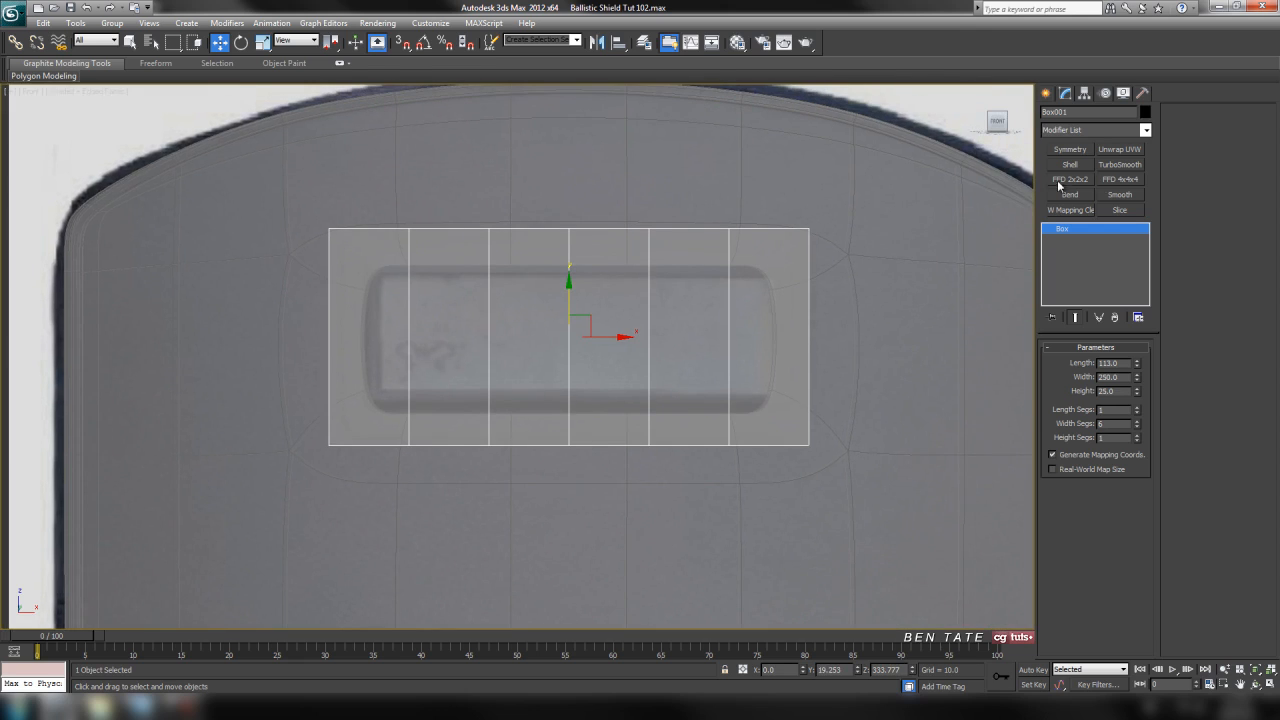
{"action": "left_click", "coordinate": [1146, 130]}
{"action": "mouse_move", "coordinate": [1146, 180]}
{"action": "left_mouse_down"}
{"action": "mouse_move", "coordinate": [1146, 417]}
{"action": "mouse_move", "coordinate": [1146, 187]}
{"action": "left_mouse_up"}
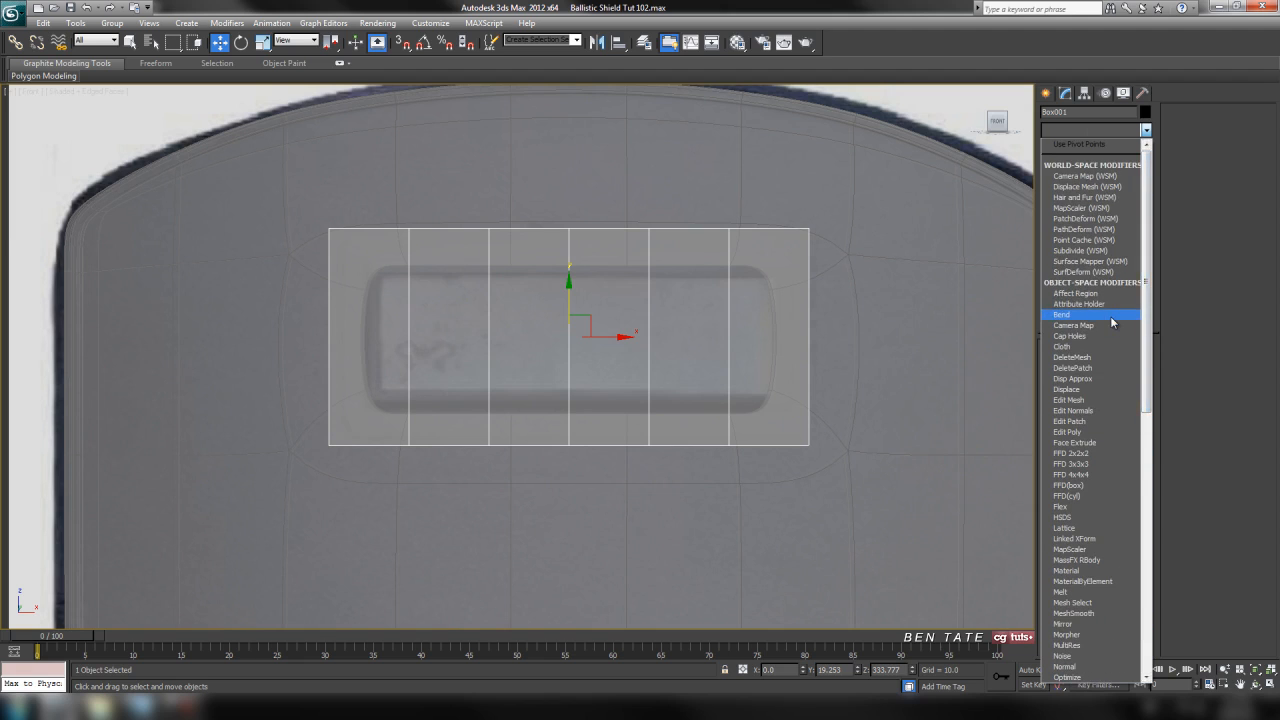
{"action": "left_click", "coordinate": [1110, 315]}
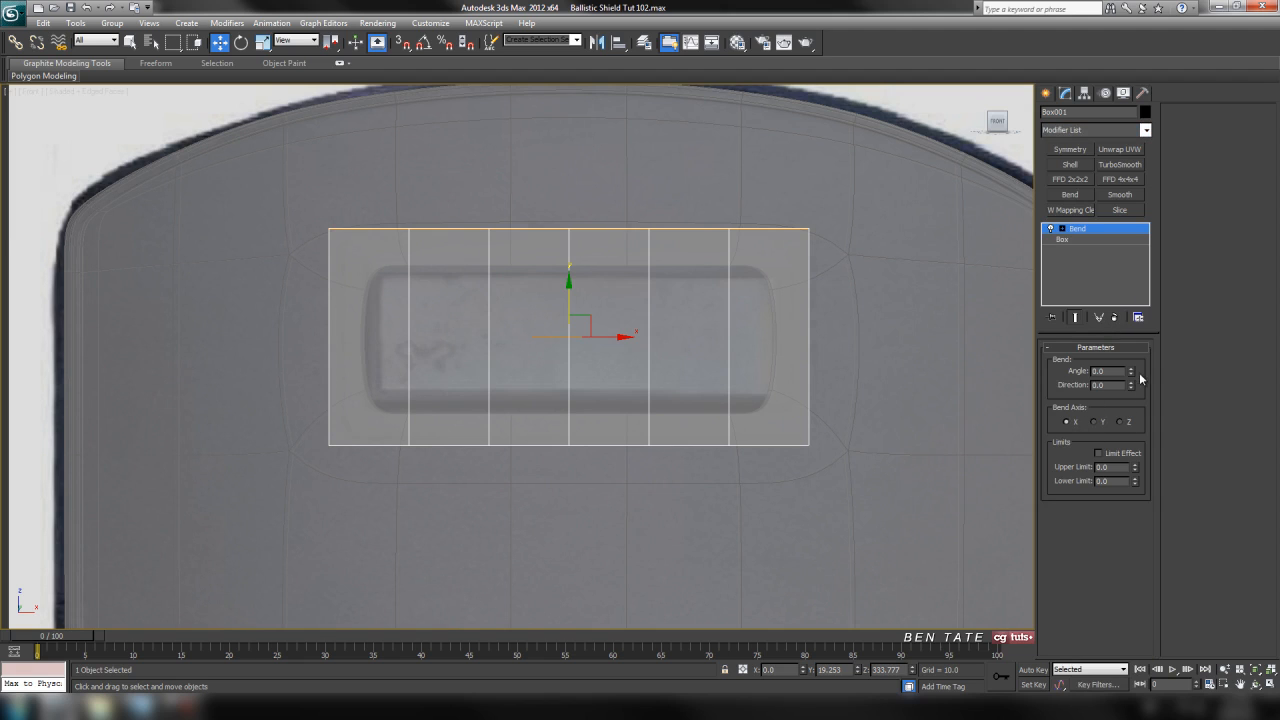
{"action": "left_click_drag", "start_coordinate": [1132, 375], "coordinate": [1129, 320]}
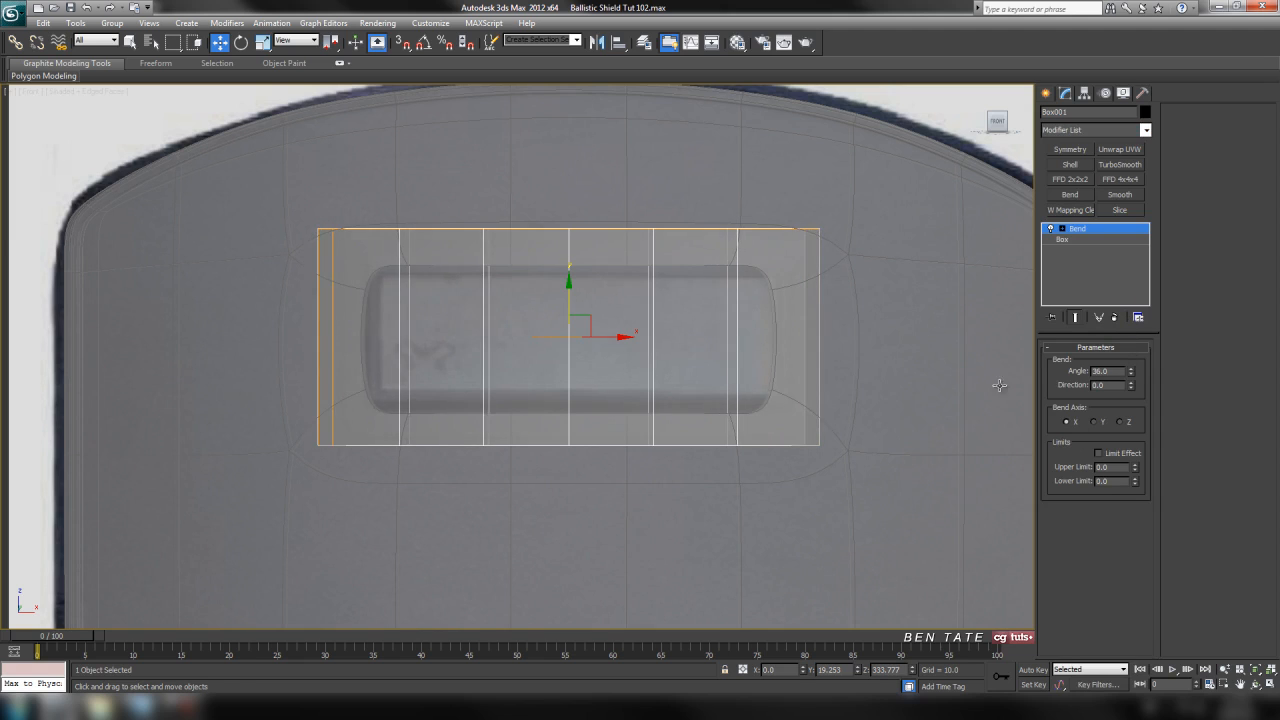
Set the bend angle to 17.5 so the box follows the shield's curve in the top view.
{"action": "key", "text": "alt+w"}
{"action": "key", "text": "alt+w"}
{"action": "scroll", "coordinate": [614, 340], "scroll_direction": "up", "scroll_amount": 3}
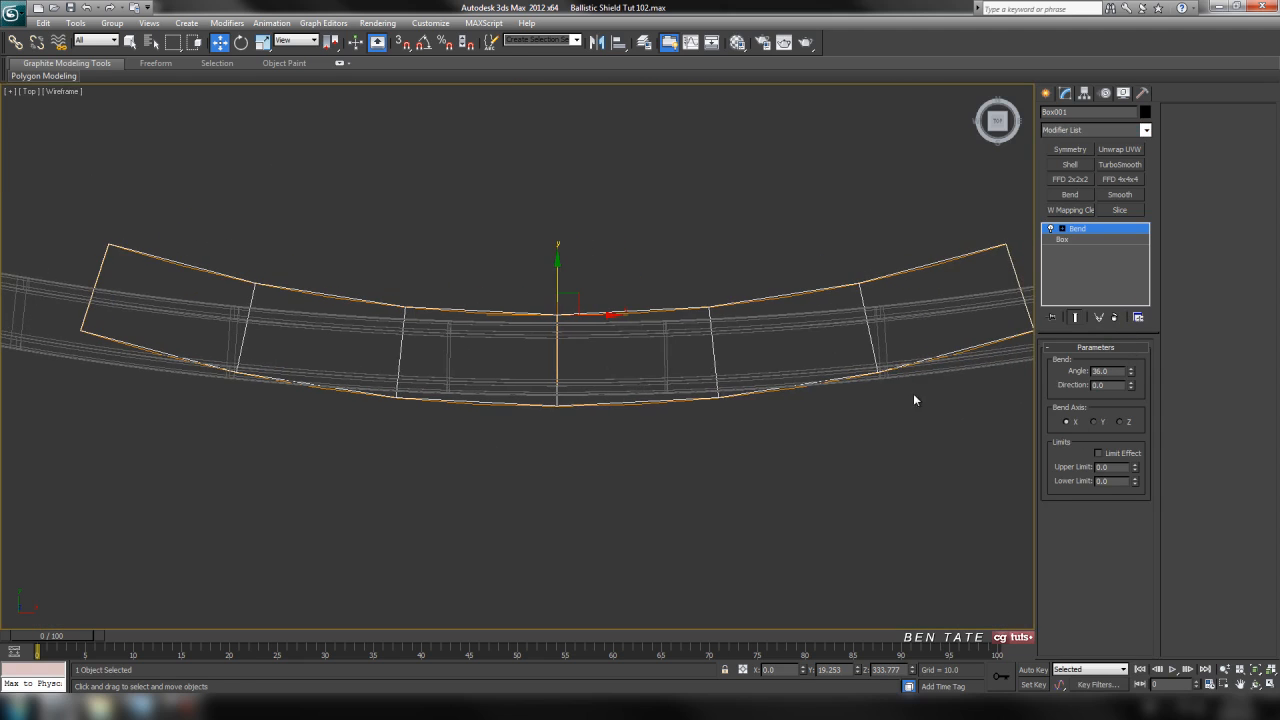
{"action": "middle_click_drag", "start_coordinate": [914, 395], "coordinate": [866, 394]}
{"action": "left_click_drag", "start_coordinate": [1133, 379], "coordinate": [1137, 397]}
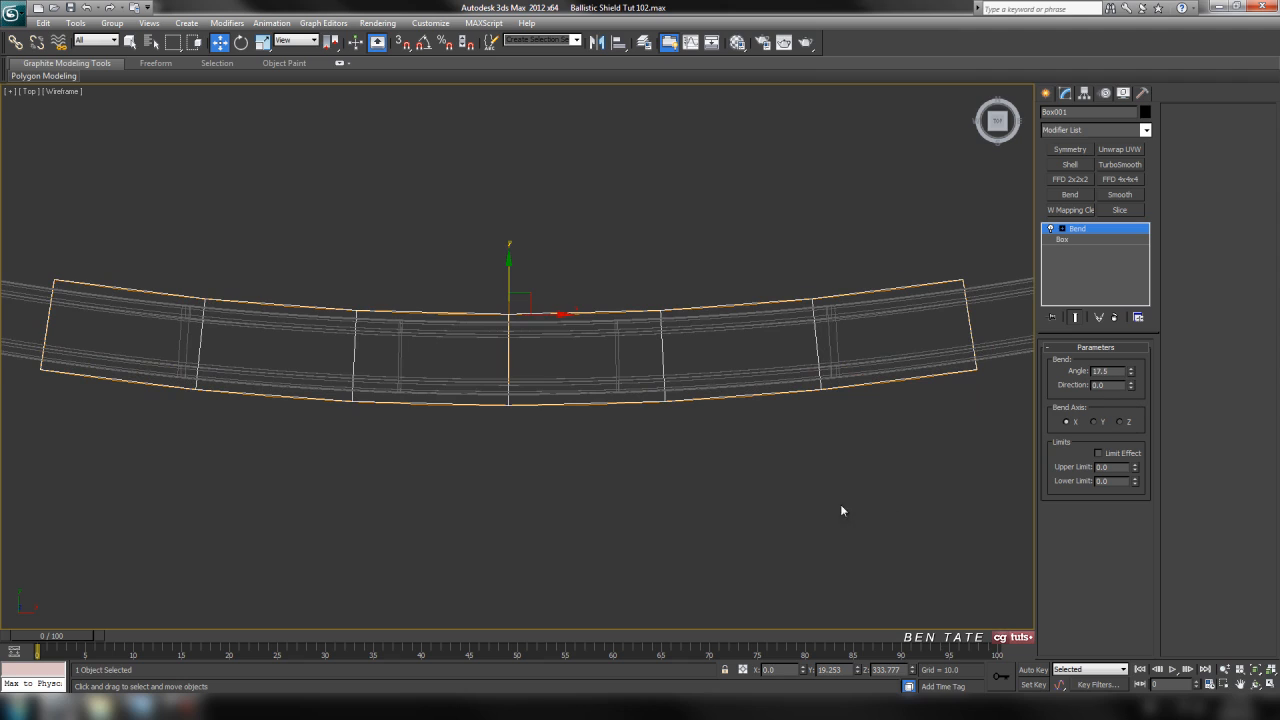
{"action": "middle_click_drag", "start_coordinate": [800, 459], "coordinate": [803, 455]}
{"action": "middle_click_drag", "start_coordinate": [675, 382], "coordinate": [682, 404]}
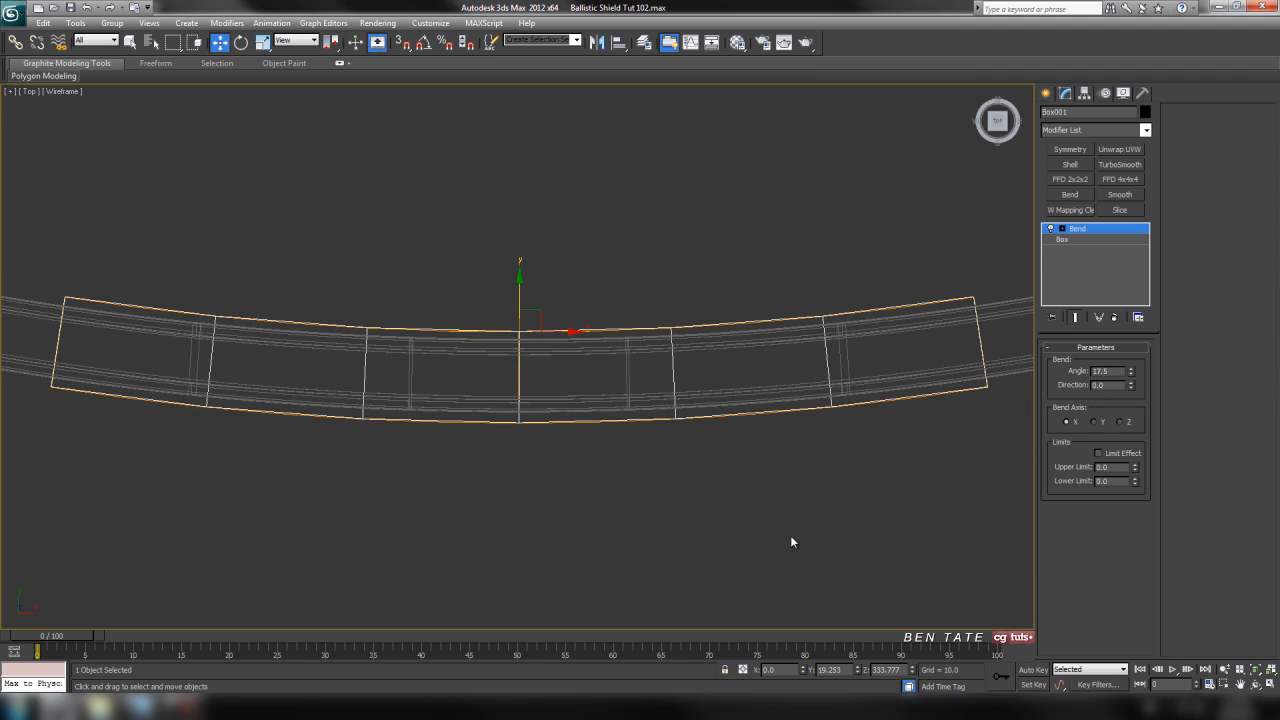
{"action": "middle_click_drag", "start_coordinate": [666, 460], "coordinate": [613, 430]}
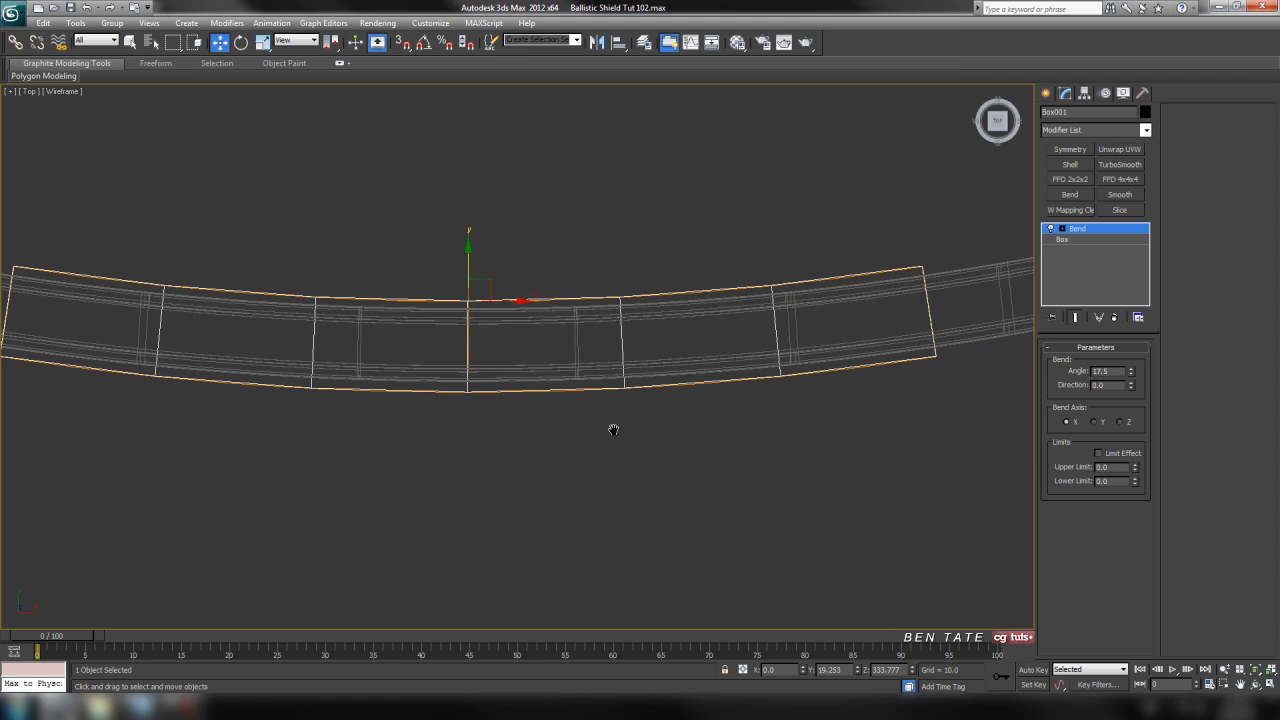
Try converting the bent box to an Editable Poly and check its outline against the window in the front view.
{"action": "right_click", "coordinate": [673, 343]}
{"action": "mouse_move", "coordinate": [735, 470]}
{"action": "left_click", "coordinate": [853, 476]}
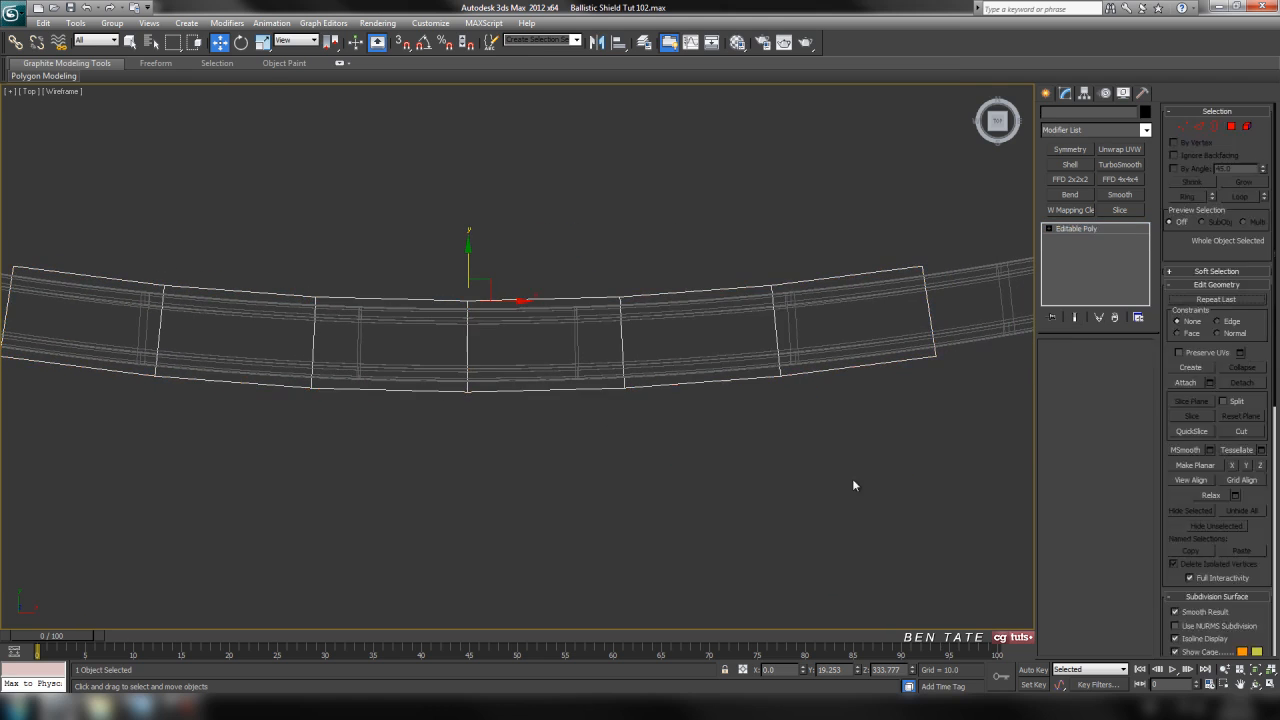
{"action": "middle_click_drag", "start_coordinate": [806, 387], "coordinate": [812, 410]}
{"action": "key", "text": "alt+w"}
{"action": "middle_click", "coordinate": [880, 306]}
{"action": "key", "text": "alt+w"}
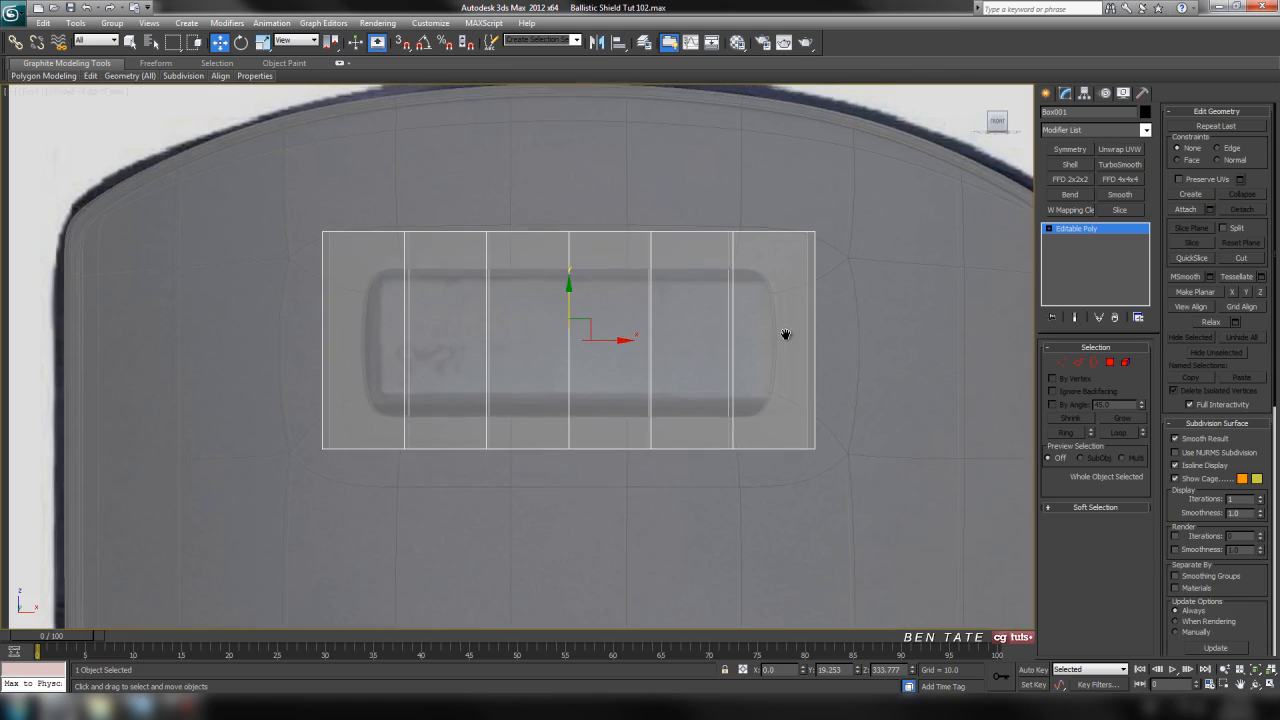
{"action": "scroll", "coordinate": [786, 336], "scroll_direction": "up", "scroll_amount": 2}
{"action": "mouse_move", "coordinate": [783, 345]}
{"action": "middle_mouse_down"}
{"action": "mouse_move", "coordinate": [767, 327]}
{"action": "mouse_move", "coordinate": [777, 344]}
{"action": "middle_mouse_up"}
{"action": "middle_click_drag", "start_coordinate": [824, 432], "coordinate": [874, 389]}
{"action": "middle_click_drag", "start_coordinate": [686, 385], "coordinate": [725, 377]}
{"action": "scroll", "coordinate": [640, 415], "scroll_direction": "up", "scroll_amount": 2}
{"action": "scroll", "coordinate": [585, 457], "scroll_direction": "down", "scroll_amount": 2}
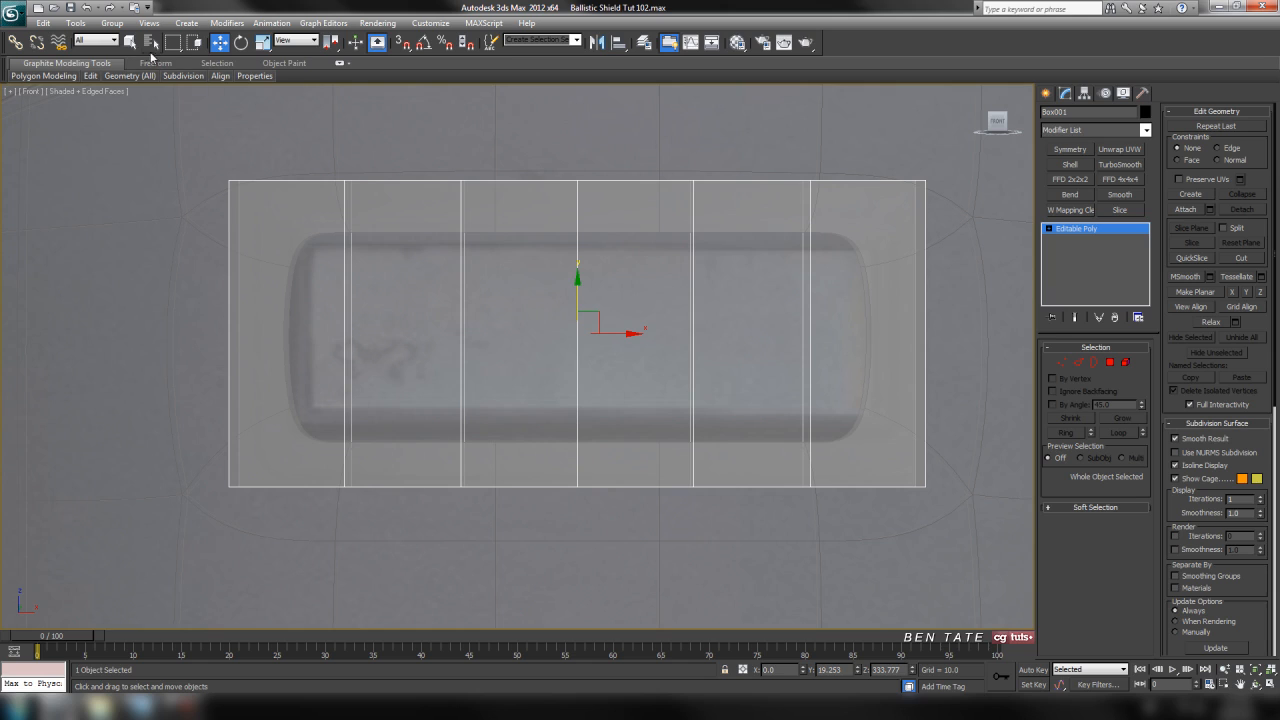
{"action": "left_click", "coordinate": [86, 7]}
{"action": "middle_click_drag", "start_coordinate": [811, 376], "coordinate": [797, 390]}
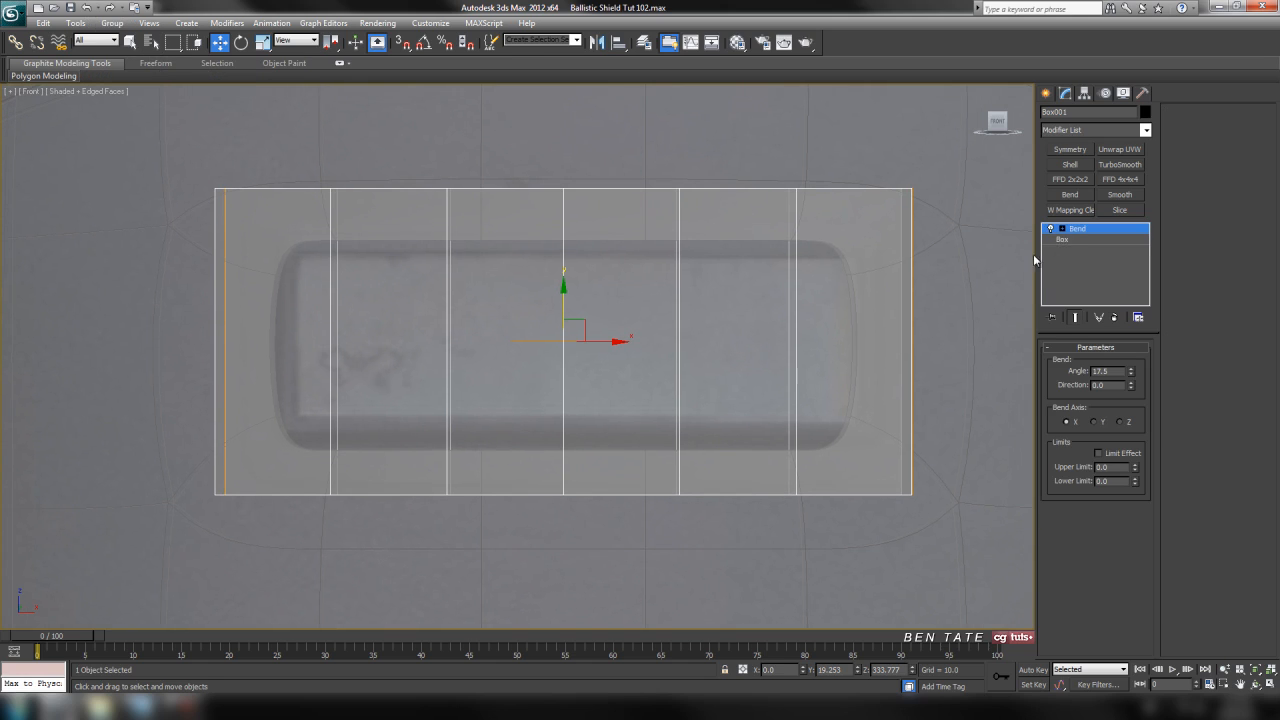
Turn off the Bend modifier and set the base box's width to 235 against the window in the front view.
{"action": "left_click", "coordinate": [1051, 229]}
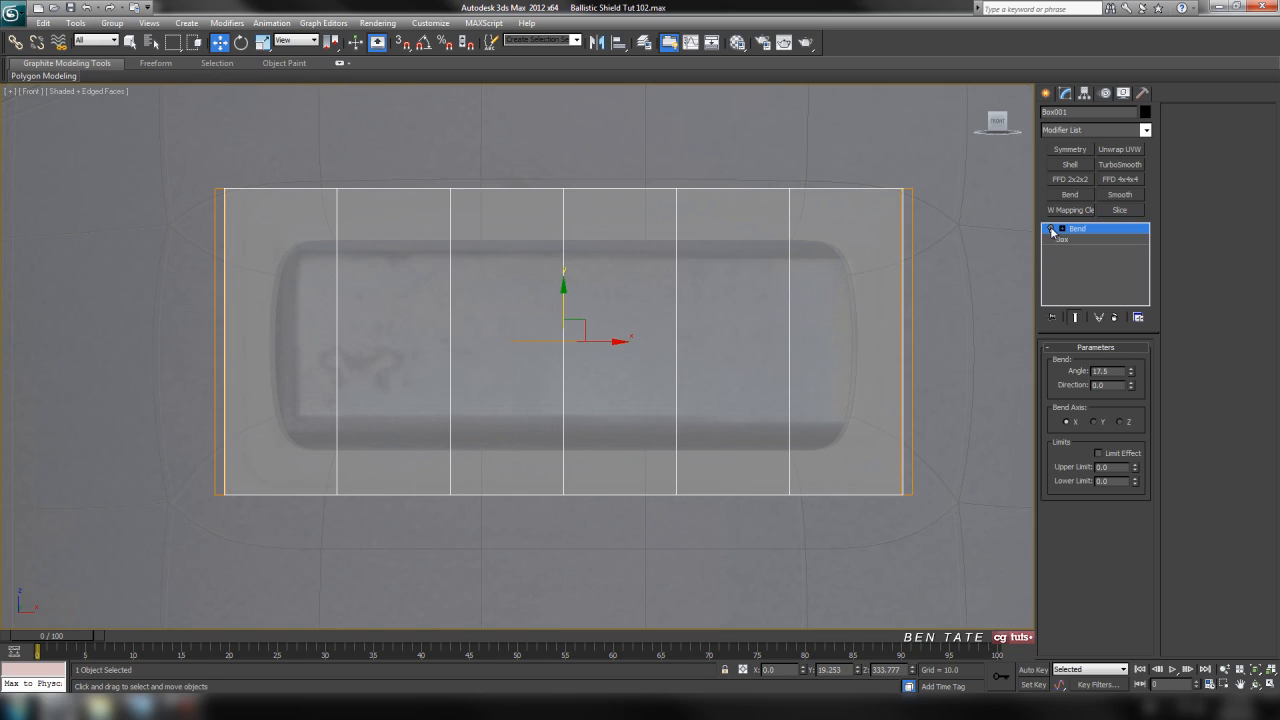
{"action": "key", "text": "alt+w"}
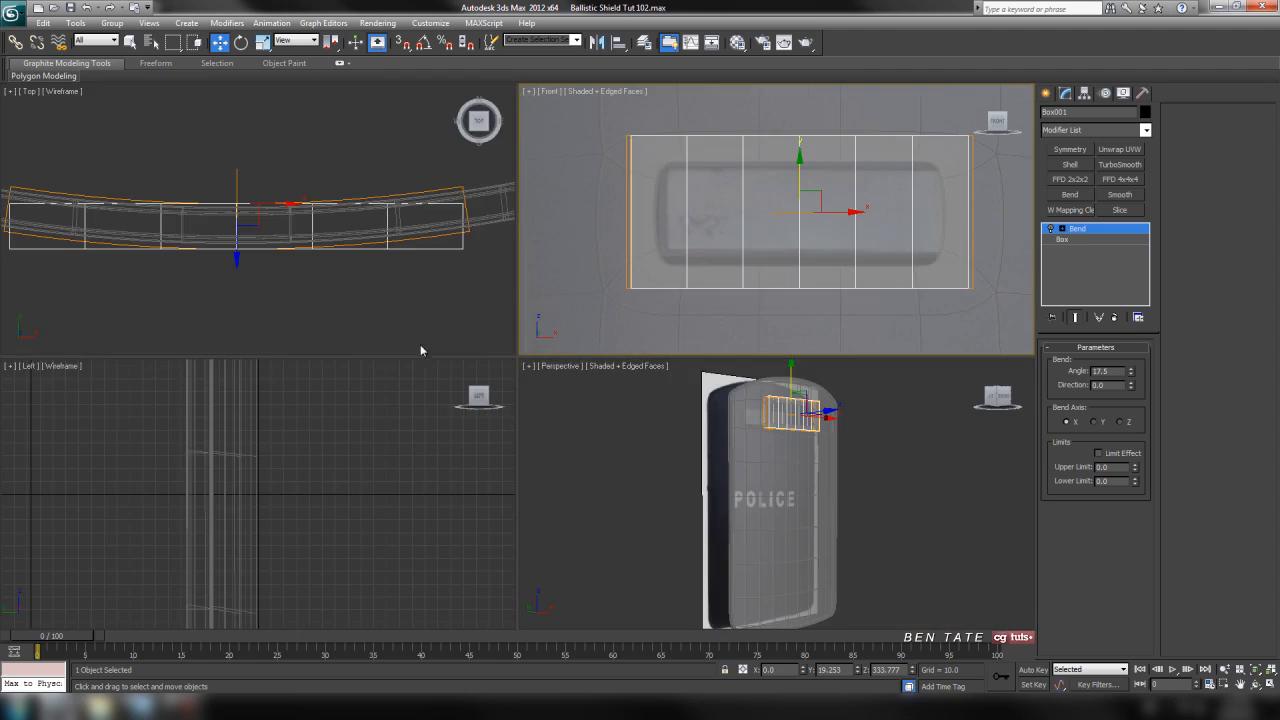
{"action": "key", "text": "alt+w"}
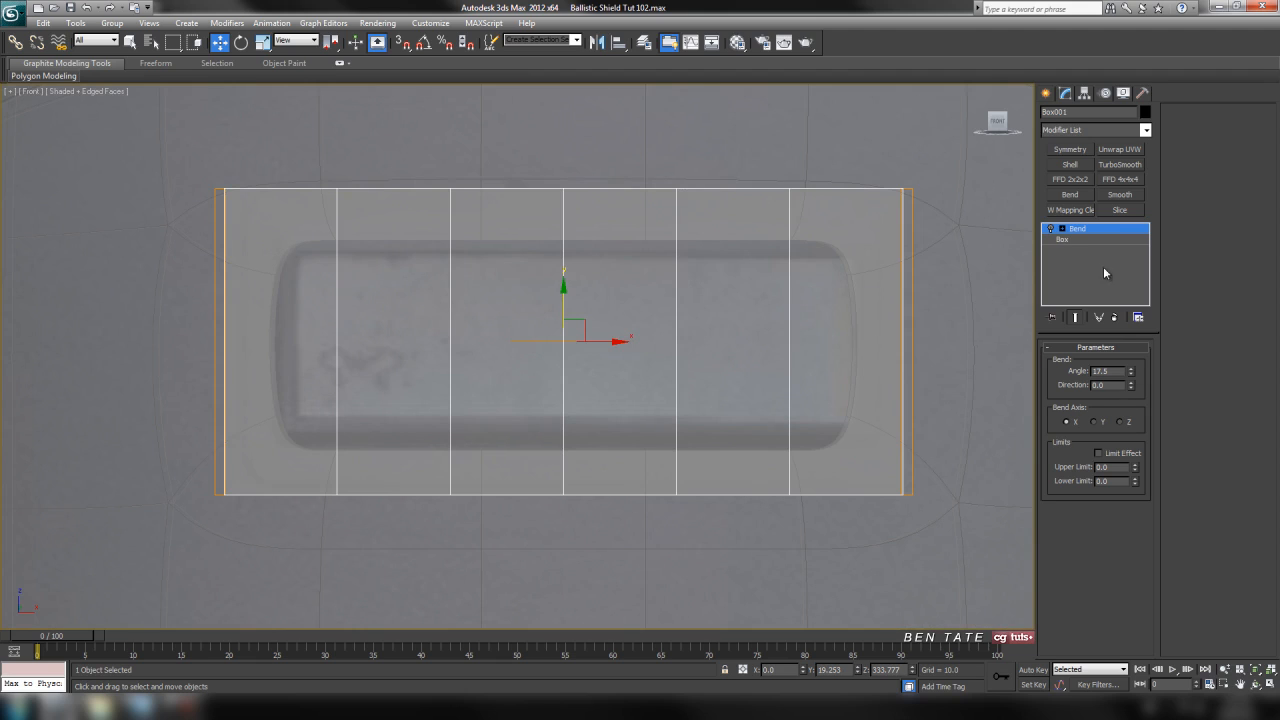
{"action": "left_click", "coordinate": [1086, 240]}
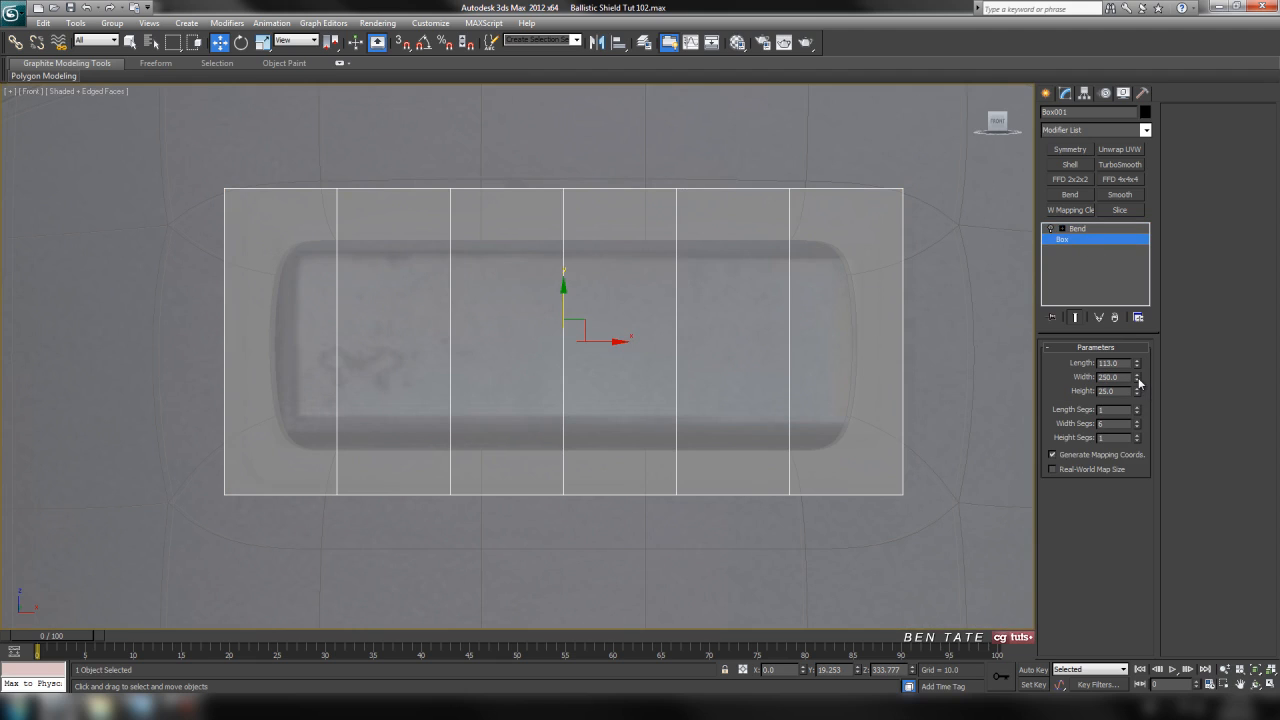
{"action": "left_click_drag", "start_coordinate": [1138, 382], "coordinate": [1138, 382]}
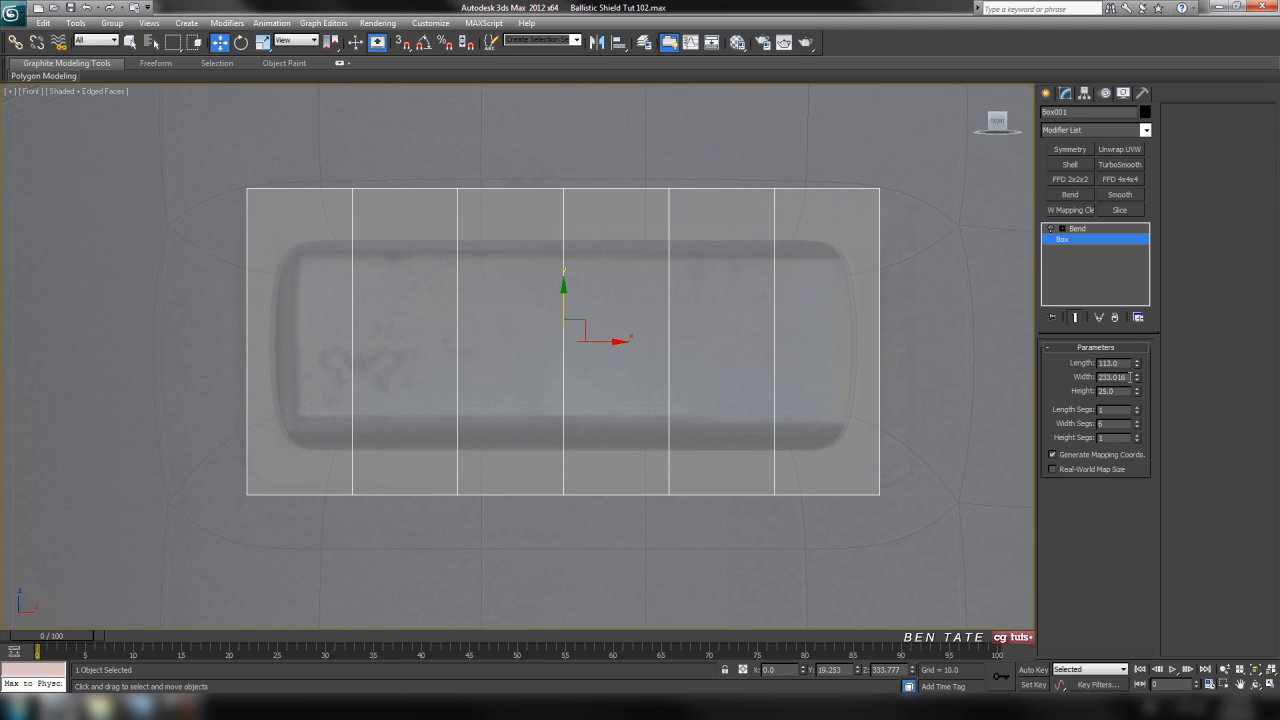
{"action": "left_click_drag", "start_coordinate": [1133, 383], "coordinate": [1137, 381]}
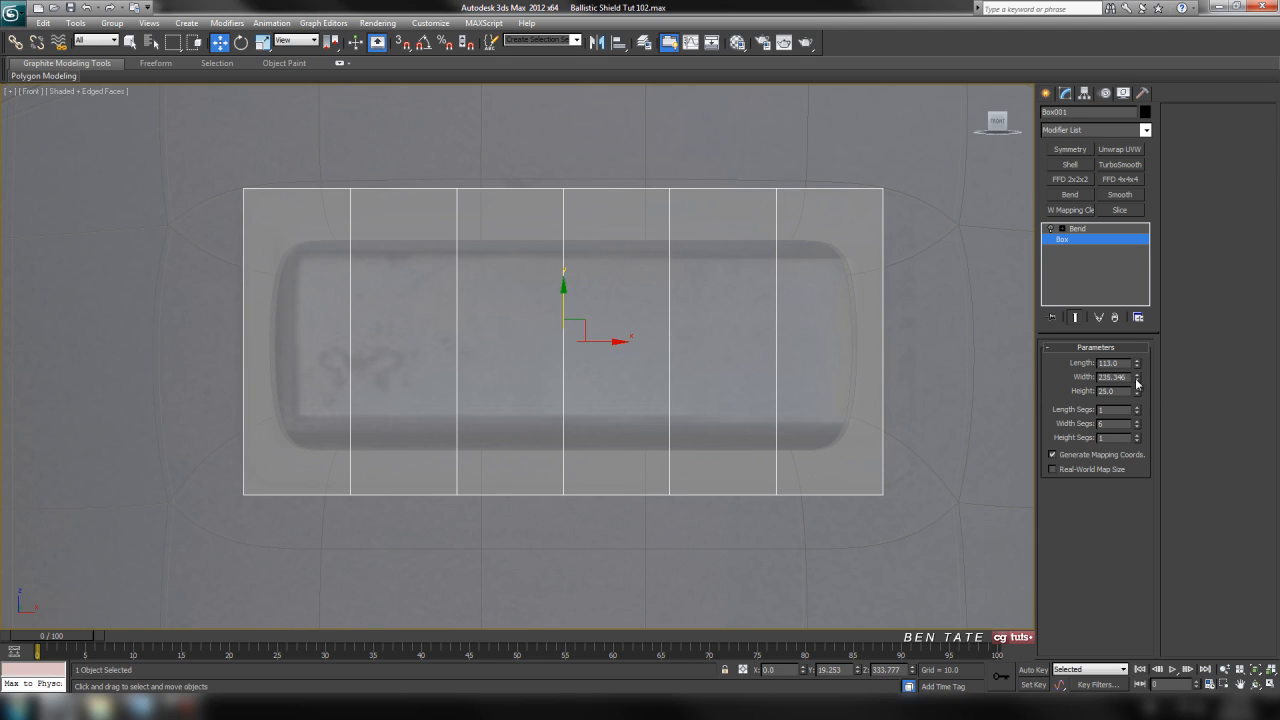
{"action": "double_click", "coordinate": [1128, 377]}
{"action": "type", "text": "235"}
{"action": "key", "text": "Return"}
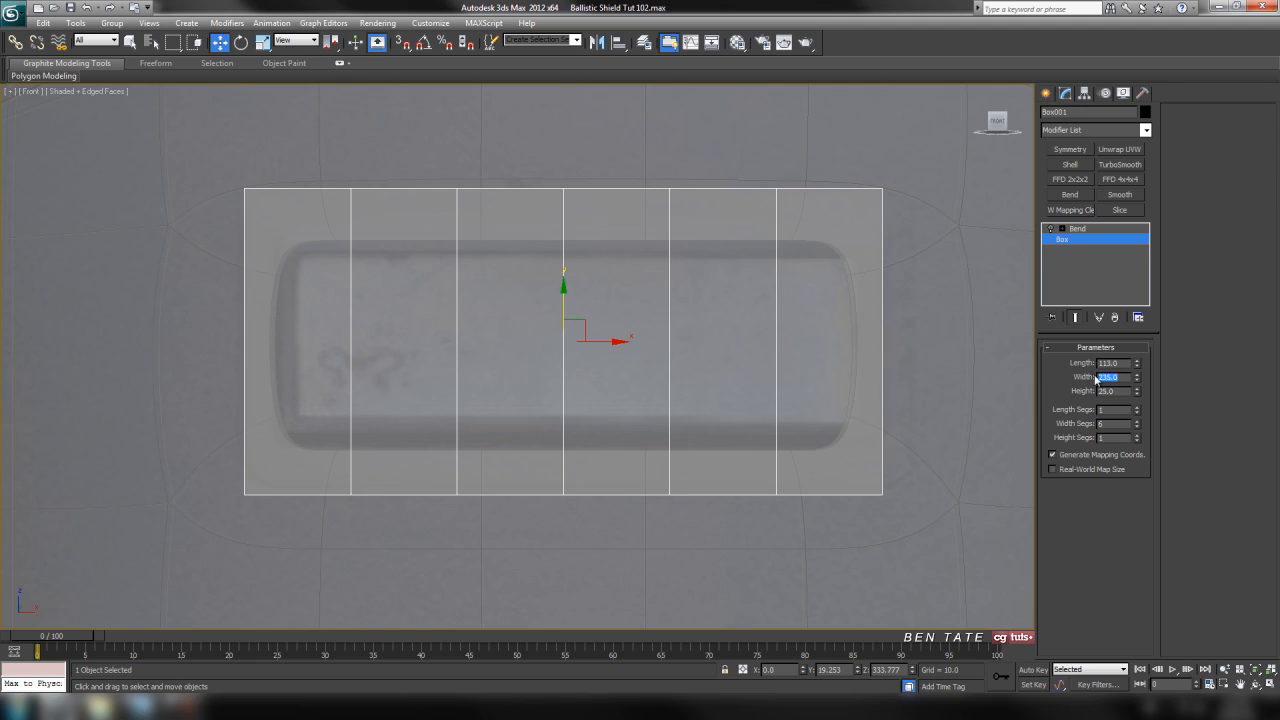
Set the base box's length to 103 to fit the height of the window frame.
{"action": "left_click_drag", "start_coordinate": [1137, 368], "coordinate": [1137, 372]}
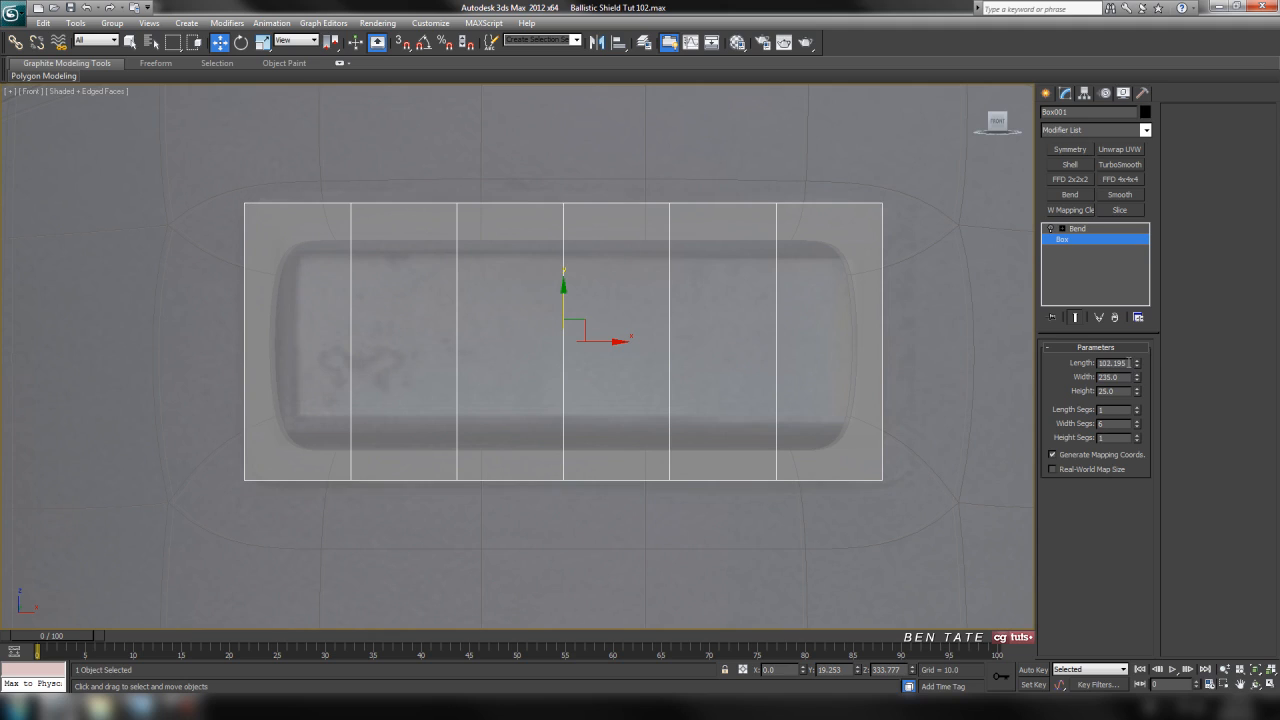
{"action": "type", "text": "3"}
{"action": "key", "text": "Return"}
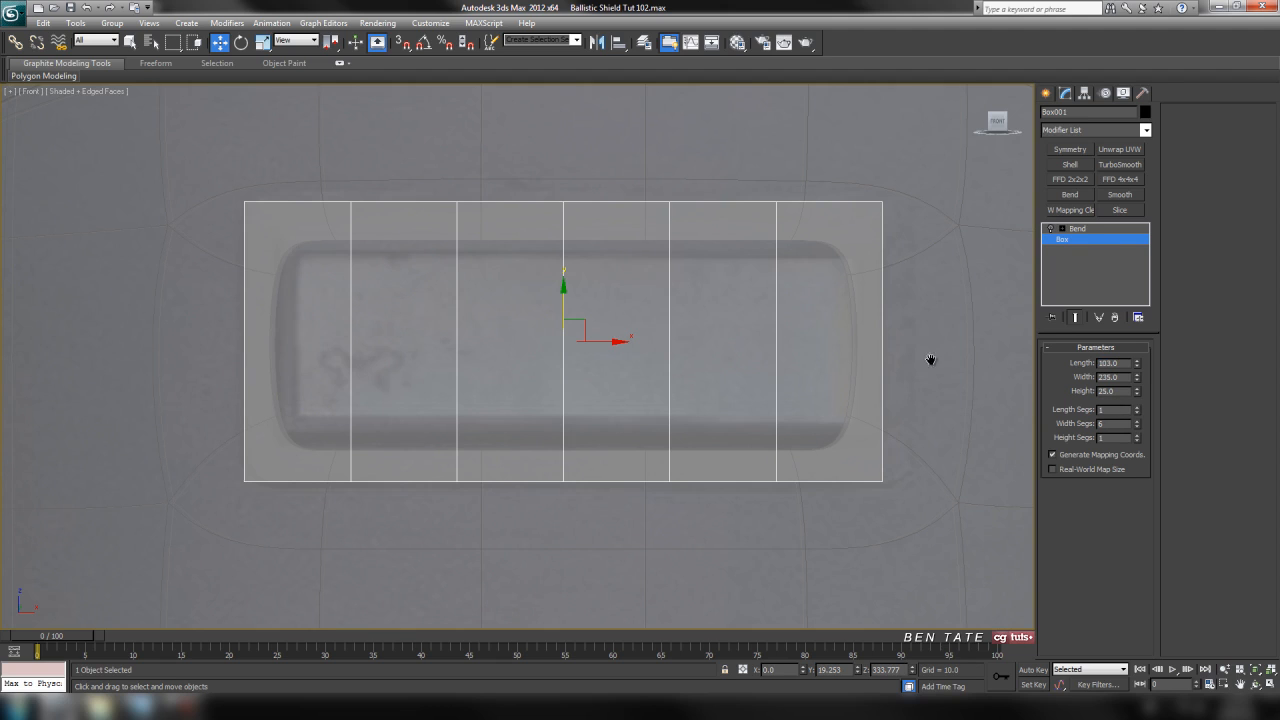
Turn the Bend modifier back on and set its angle to 16.5 to match the shield's curve in the top view.
{"action": "left_click", "coordinate": [1078, 229]}
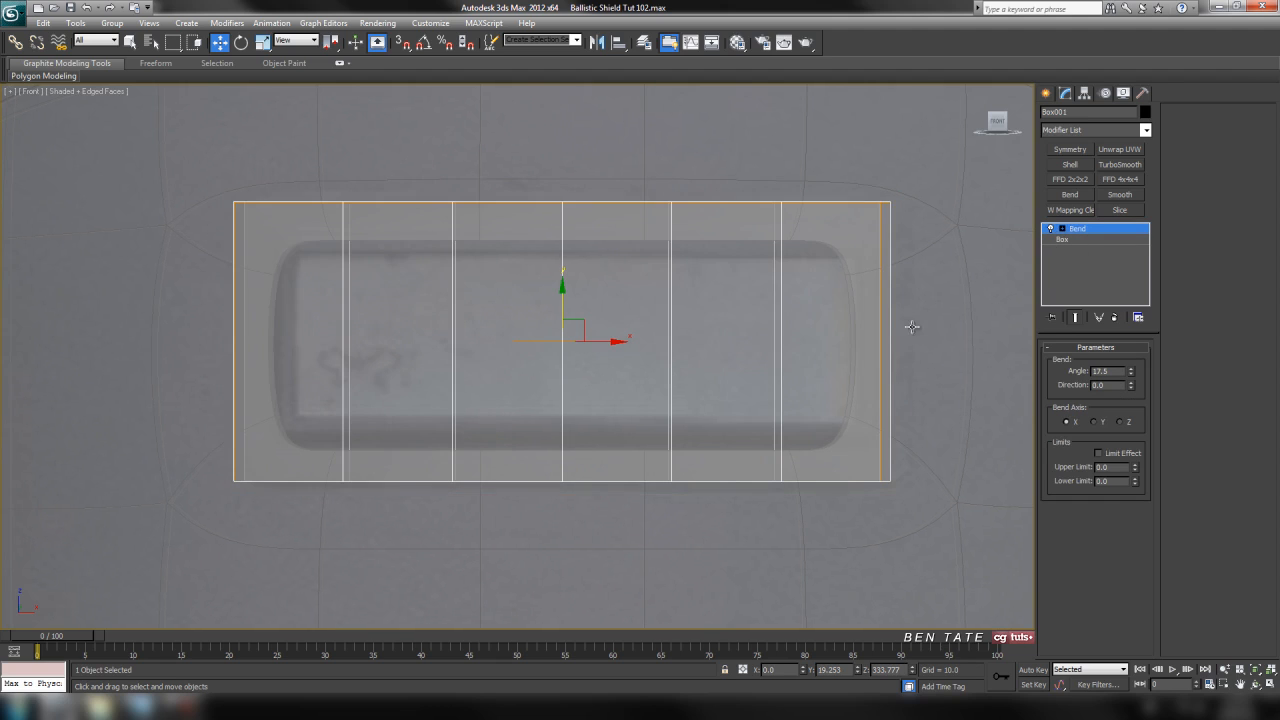
{"action": "key", "text": "t"}
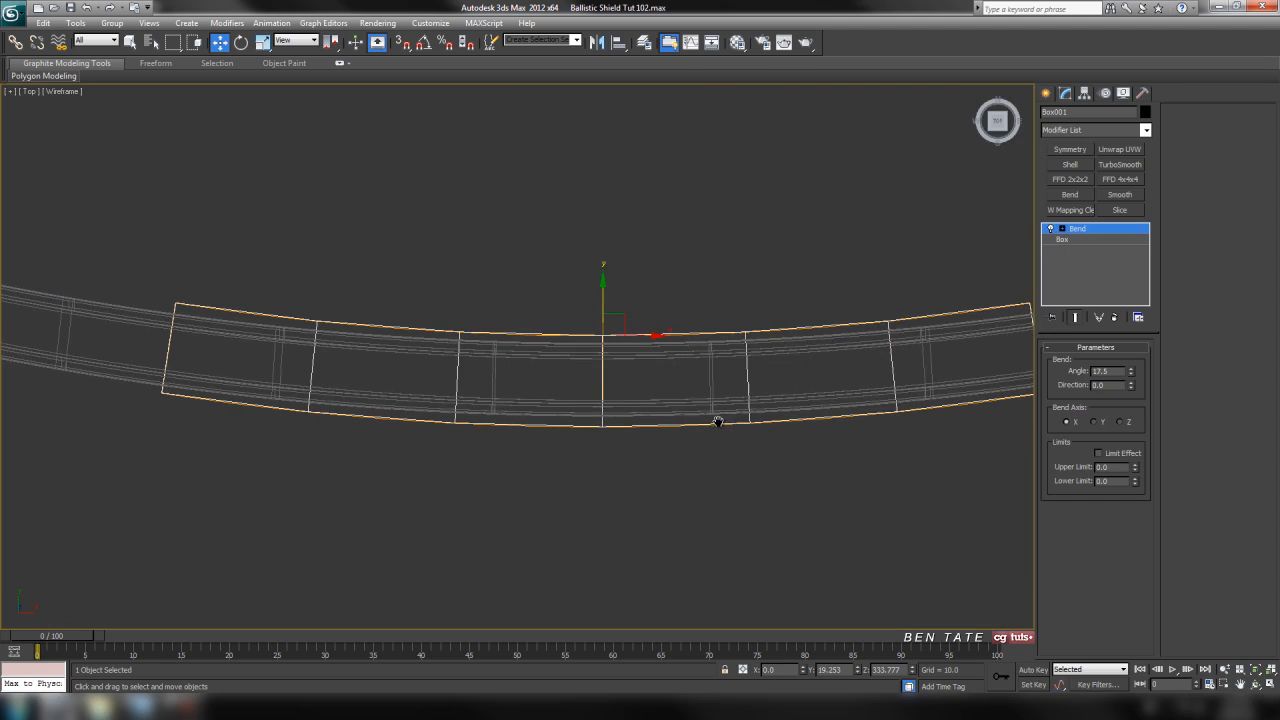
{"action": "middle_click_drag", "start_coordinate": [955, 426], "coordinate": [902, 417]}
{"action": "left_click", "coordinate": [1132, 375]}
{"action": "left_click", "coordinate": [1132, 375]}
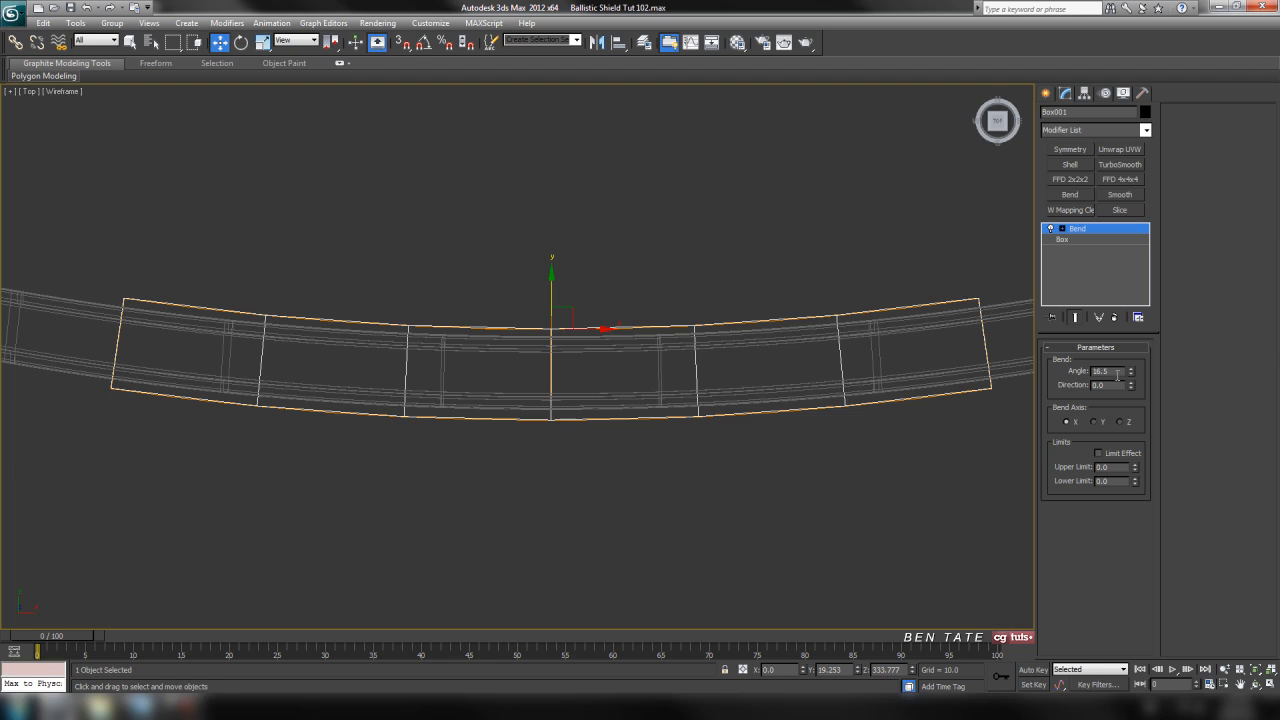
{"action": "middle_click_drag", "start_coordinate": [876, 493], "coordinate": [866, 493]}
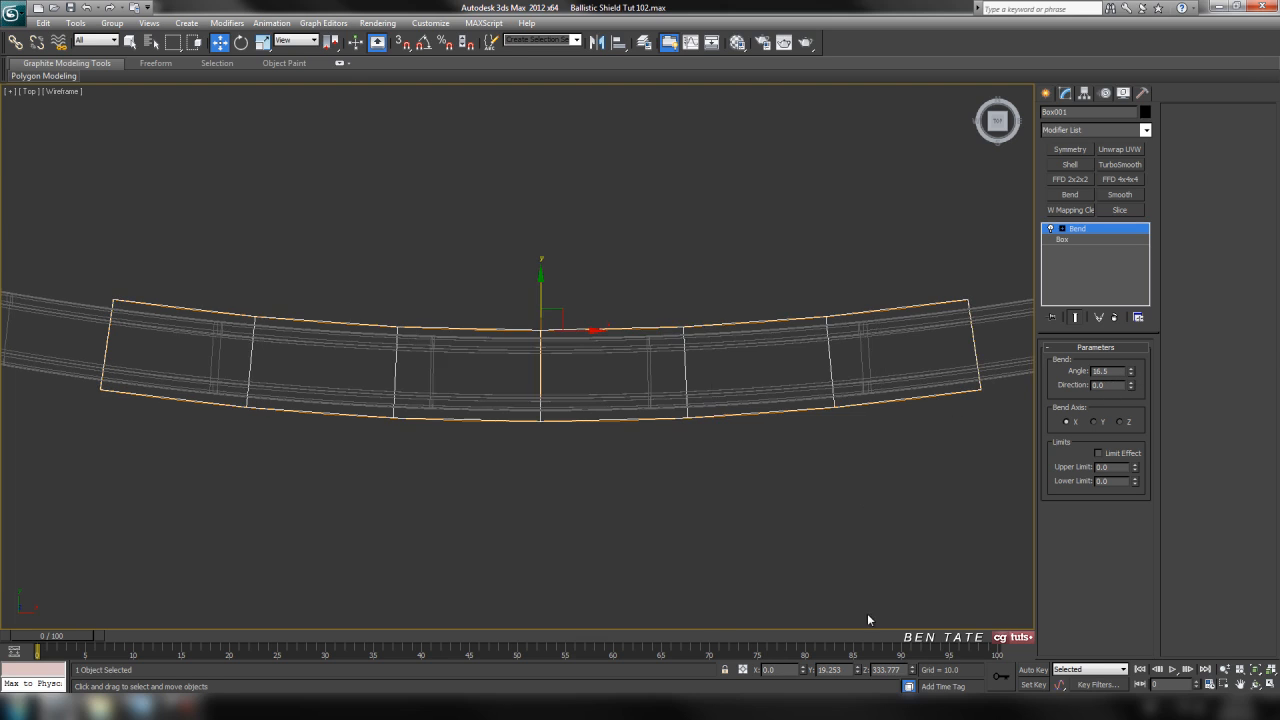
Convert the bent box to an Editable Poly in the perspective view.
{"action": "key", "text": "alt+w"}
{"action": "right_click", "coordinate": [852, 493]}
{"action": "key", "text": "alt+w"}
{"action": "key", "text": "z"}
{"action": "middle_click_drag", "start_coordinate": [756, 448], "coordinate": [701, 421], "text": "alt"}
{"action": "right_click", "coordinate": [683, 352]}
{"action": "mouse_move", "coordinate": [745, 476]}
{"action": "left_click", "coordinate": [858, 486]}
Select the six large polygons along one curved face of the box.
{"action": "left_click", "coordinate": [1109, 363]}
{"action": "left_click", "coordinate": [285, 372]}
{"action": "left_click", "coordinate": [390, 369], "text": "ctrl"}
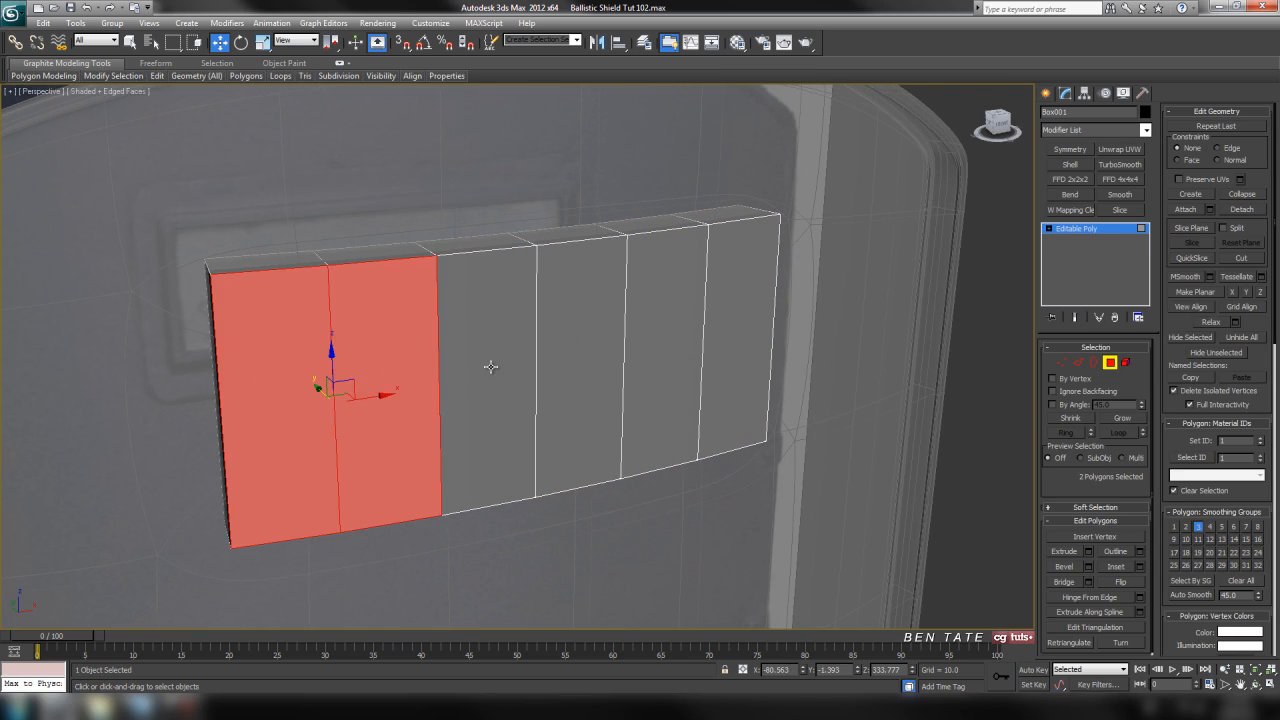
{"action": "left_click", "coordinate": [490, 367], "text": "ctrl"}
{"action": "left_click", "coordinate": [577, 369], "text": "ctrl"}
{"action": "left_click", "coordinate": [671, 366], "text": "ctrl"}
{"action": "left_click", "coordinate": [720, 363], "text": "ctrl"}
Add the six large polygons on the opposite curved face of the box to the selection.
{"action": "middle_click_drag", "start_coordinate": [720, 363], "coordinate": [671, 417], "text": "alt"}
{"action": "left_click", "coordinate": [285, 323], "text": "ctrl"}
{"action": "left_click", "coordinate": [367, 352], "text": "ctrl"}
{"action": "left_click", "coordinate": [474, 383], "text": "ctrl"}
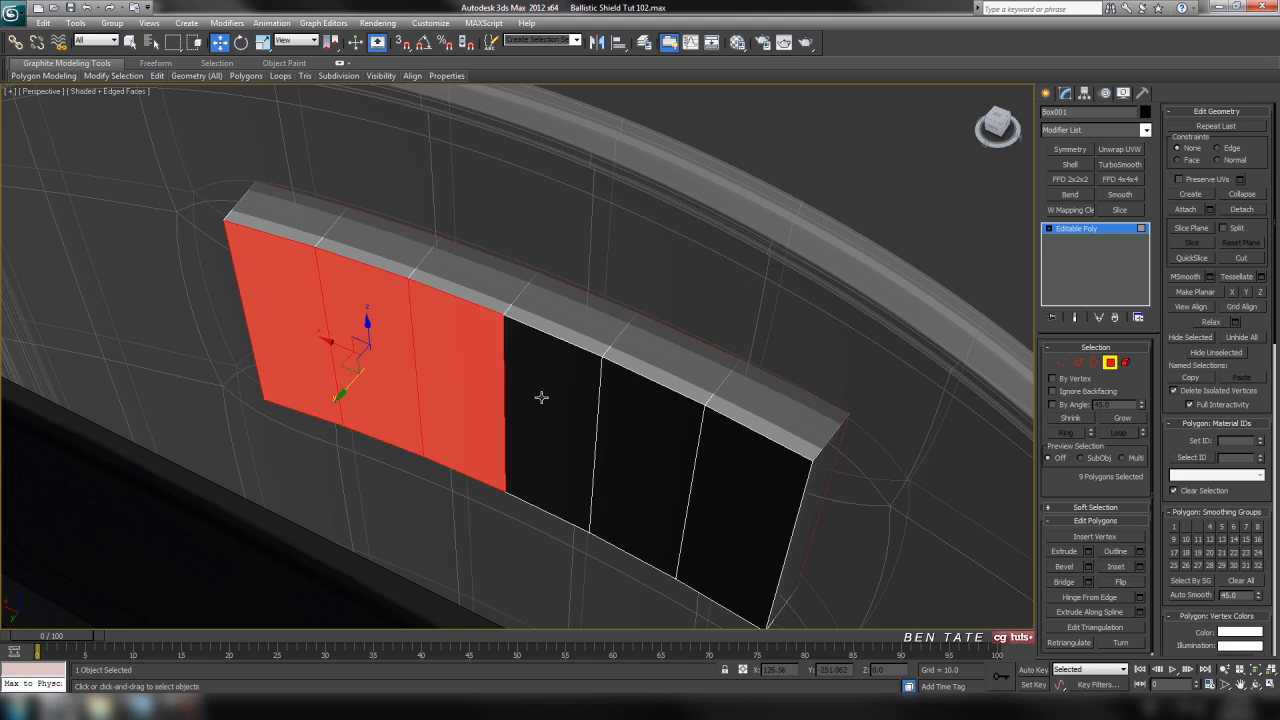
{"action": "left_click", "coordinate": [541, 397], "text": "ctrl"}
{"action": "left_click", "coordinate": [637, 427], "text": "ctrl"}
{"action": "left_click", "coordinate": [734, 459], "text": "ctrl"}
Inset the selected polygons on both faces by 21.623, fitting them to the window opening in the front view.
{"action": "key", "text": "alt+w"}
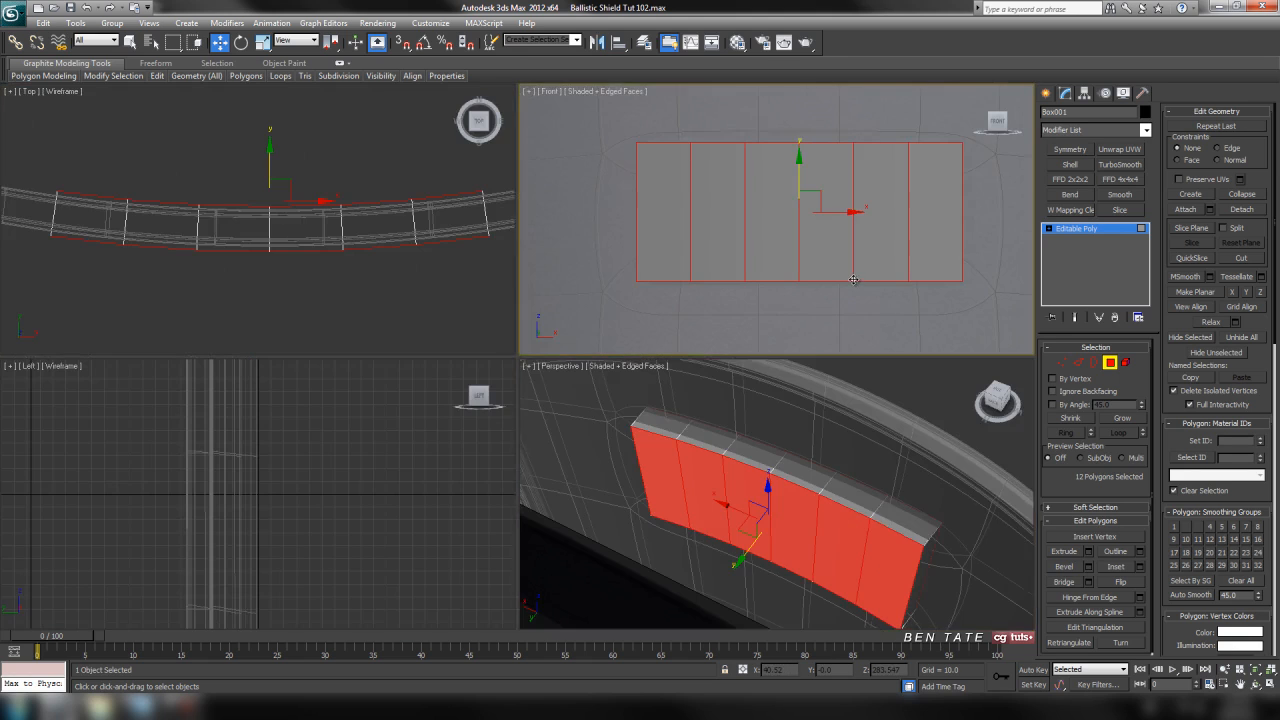
{"action": "key", "text": "alt+w"}
{"action": "middle_click_drag", "start_coordinate": [837, 351], "coordinate": [781, 367]}
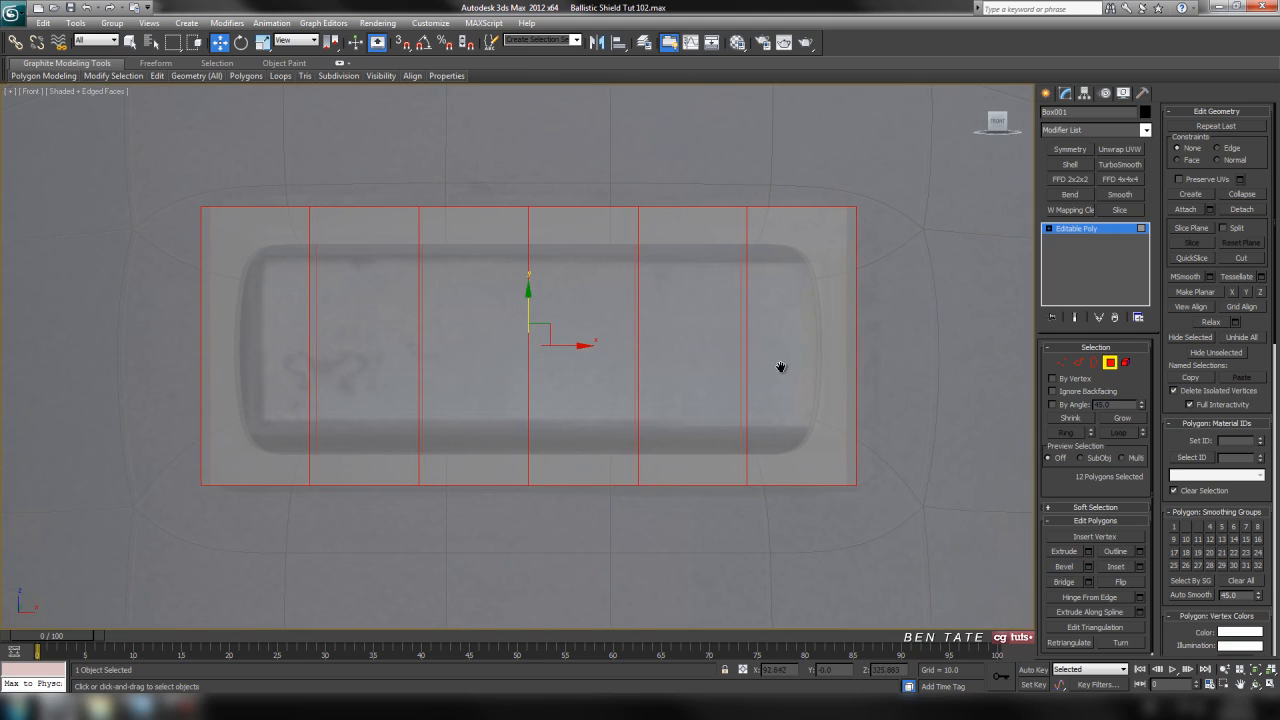
{"action": "left_click", "coordinate": [1139, 566]}
{"action": "left_click_drag", "start_coordinate": [925, 287], "coordinate": [975, 309]}
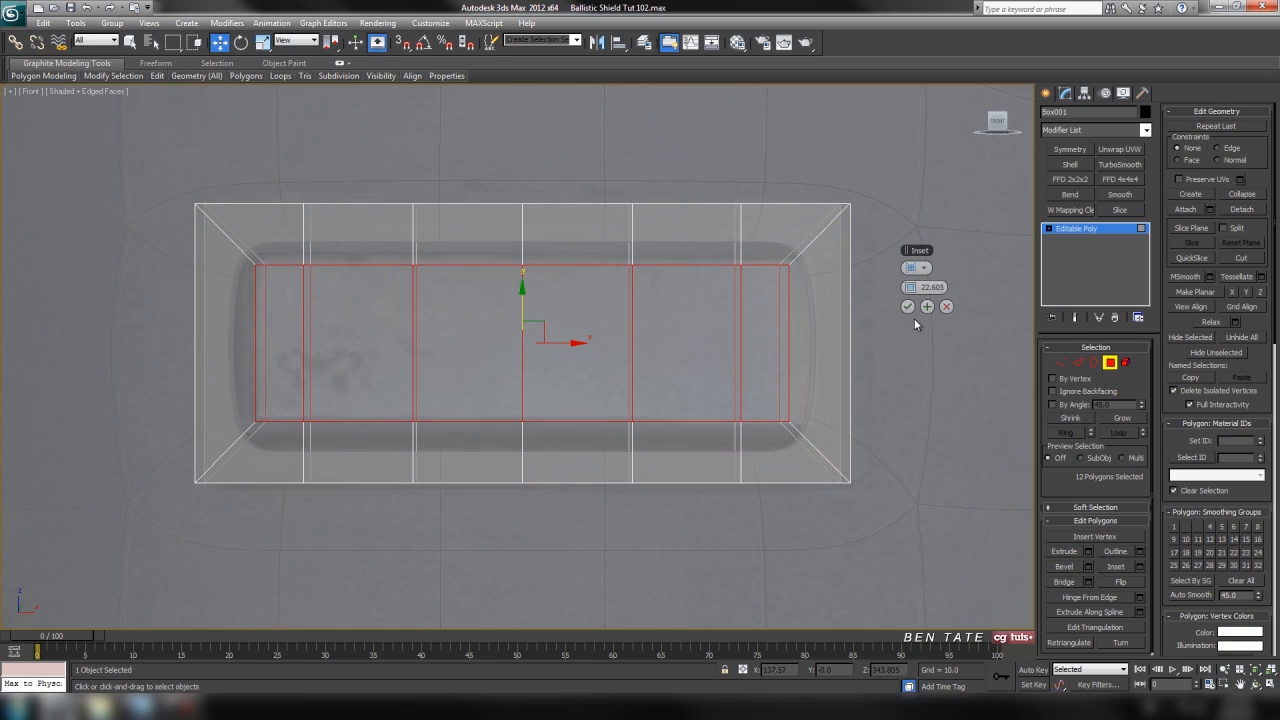
{"action": "left_click_drag", "start_coordinate": [910, 287], "coordinate": [910, 287]}
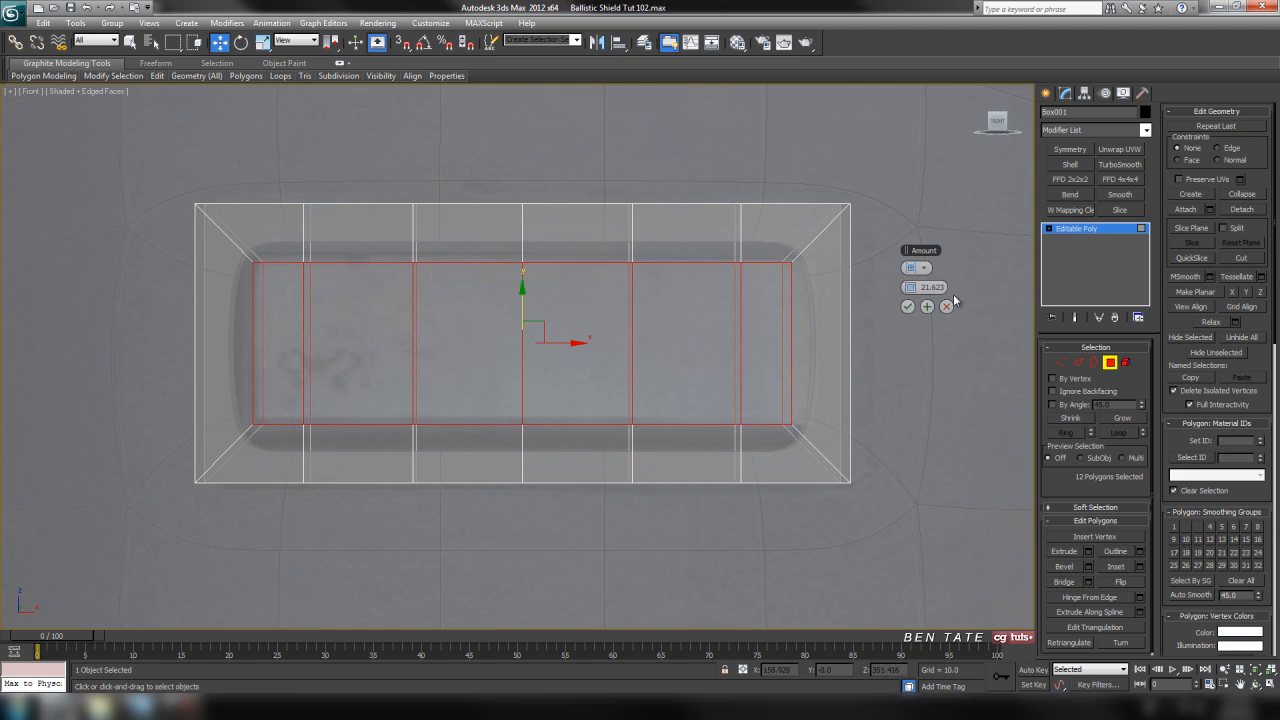
{"action": "left_click", "coordinate": [907, 306]}
{"action": "middle_click_drag", "start_coordinate": [895, 395], "coordinate": [892, 395]}
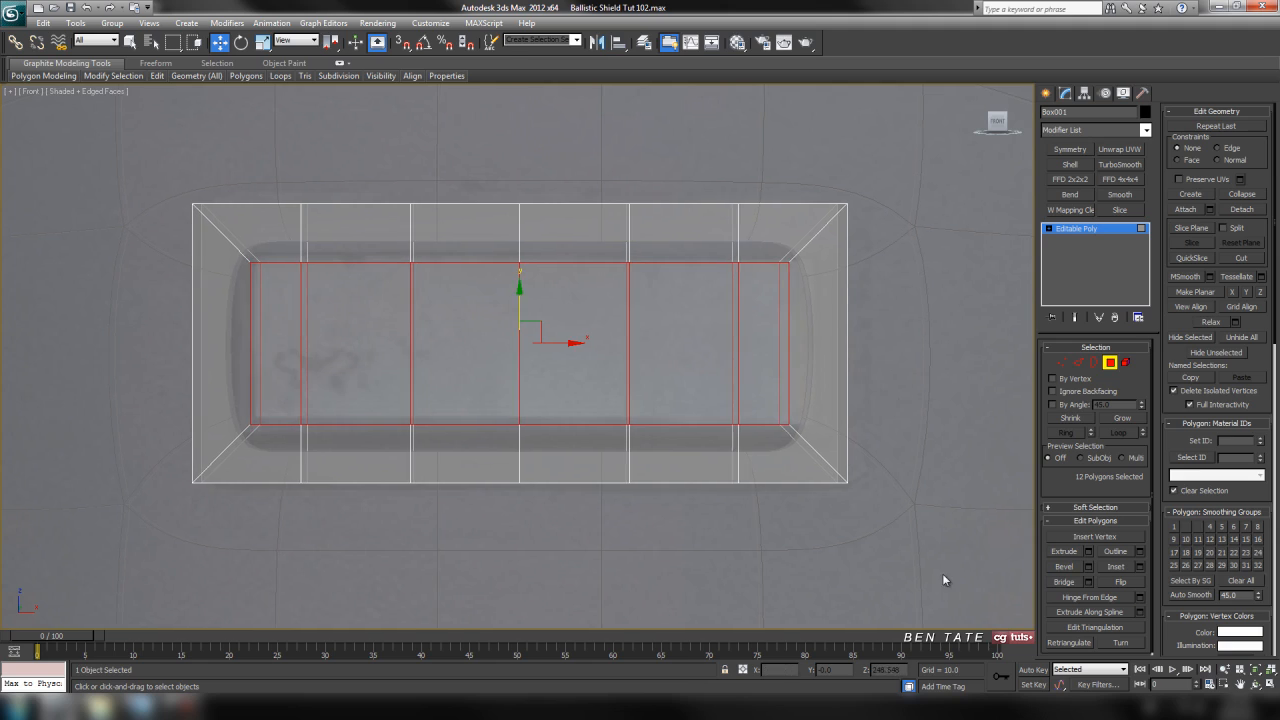
Turn off the box's see-through display in the perspective view and bridge the inset polygons into a window opening.
{"action": "key", "text": "alt+w"}
{"action": "middle_click", "coordinate": [914, 506]}
{"action": "key", "text": "alt+w"}
{"action": "key", "text": "alt+x"}
{"action": "middle_click_drag", "start_coordinate": [700, 481], "coordinate": [549, 443], "text": "alt"}
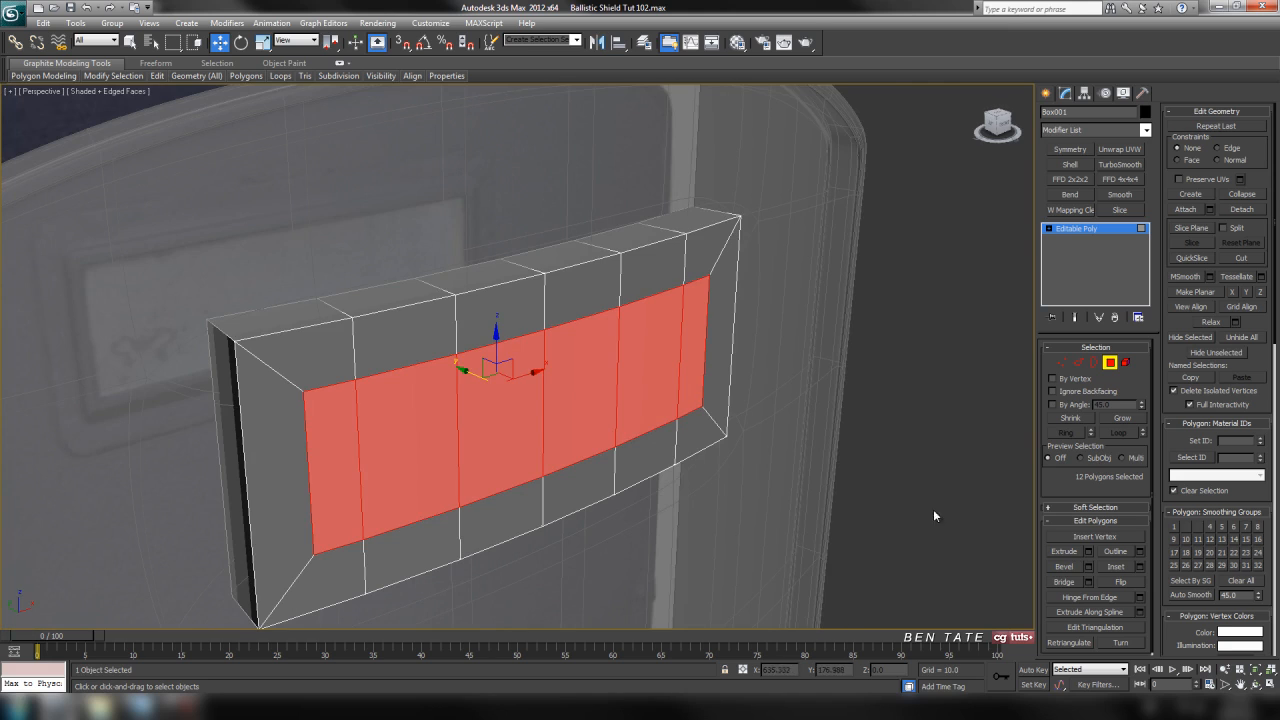
{"action": "middle_click_drag", "start_coordinate": [933, 516], "coordinate": [853, 470], "text": "alt"}
{"action": "left_click", "coordinate": [1066, 582]}
{"action": "mouse_move", "coordinate": [800, 420]}
{"action": "middle_mouse_down", "text": "alt"}
{"action": "mouse_move", "coordinate": [778, 405]}
{"action": "mouse_move", "coordinate": [757, 486]}
{"action": "mouse_move", "coordinate": [756, 437]}
{"action": "mouse_move", "coordinate": [784, 427]}
{"action": "middle_mouse_up", "text": "alt"}
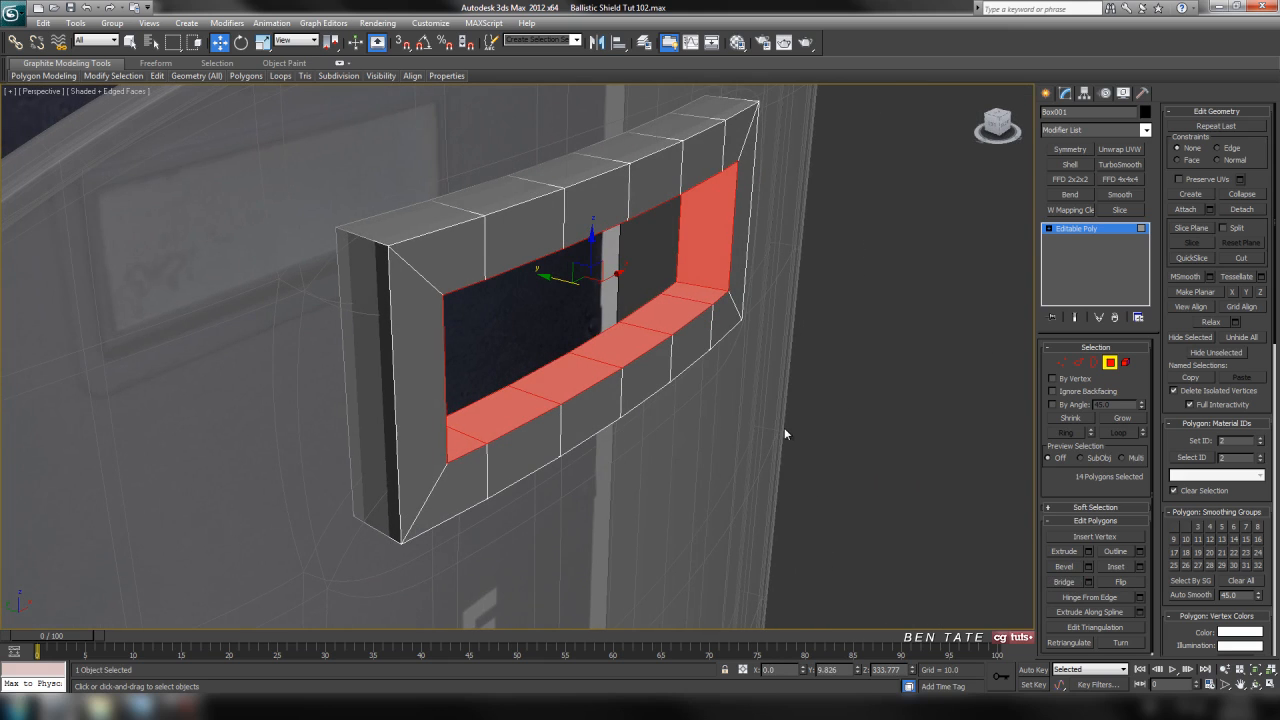
Leave polygon editing, turn off the shield's see-through display and reselect the window frame.
{"action": "left_click", "coordinate": [1109, 363]}
{"action": "left_click", "coordinate": [805, 304]}
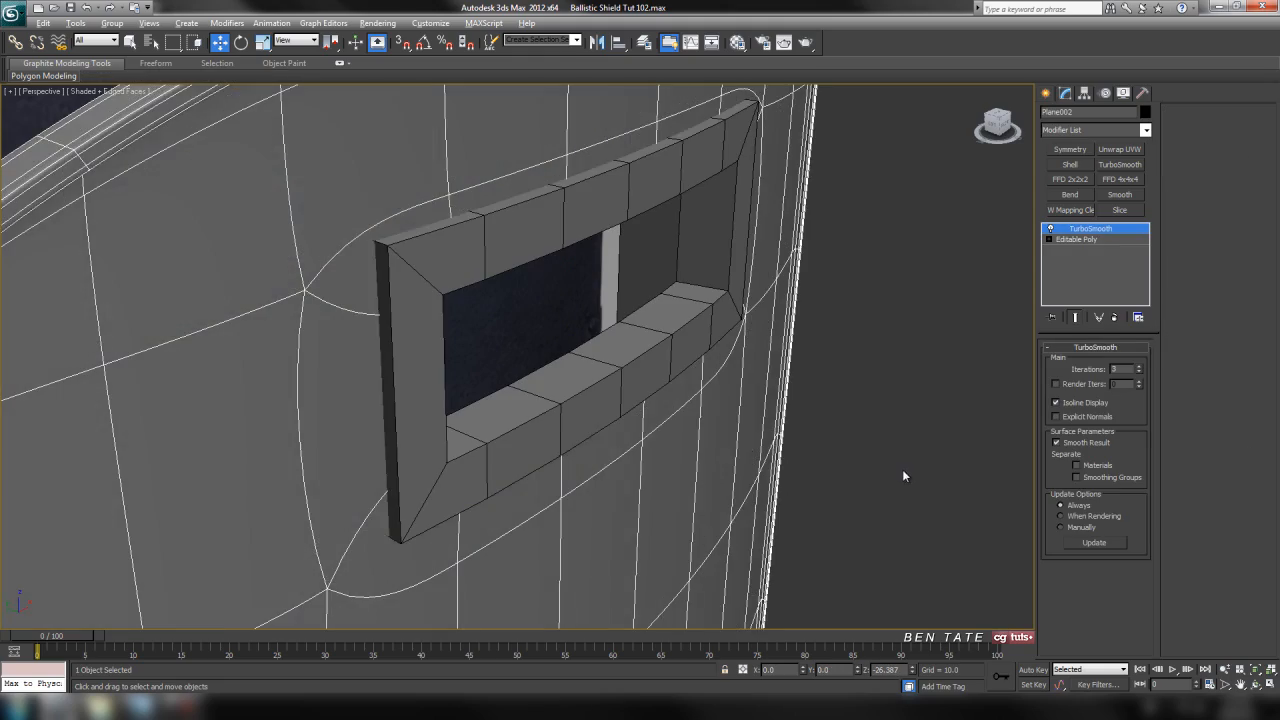
{"action": "middle_click_drag", "start_coordinate": [903, 476], "coordinate": [874, 464], "text": "alt"}
{"action": "middle_click_drag", "start_coordinate": [584, 301], "coordinate": [725, 378], "text": "alt"}
{"action": "scroll", "coordinate": [657, 384], "scroll_direction": "down", "scroll_amount": 4}
{"action": "scroll", "coordinate": [680, 396], "scroll_direction": "up", "scroll_amount": 5}
{"action": "left_click", "coordinate": [740, 340]}
{"action": "middle_click_drag", "start_coordinate": [820, 505], "coordinate": [766, 431], "text": "alt"}
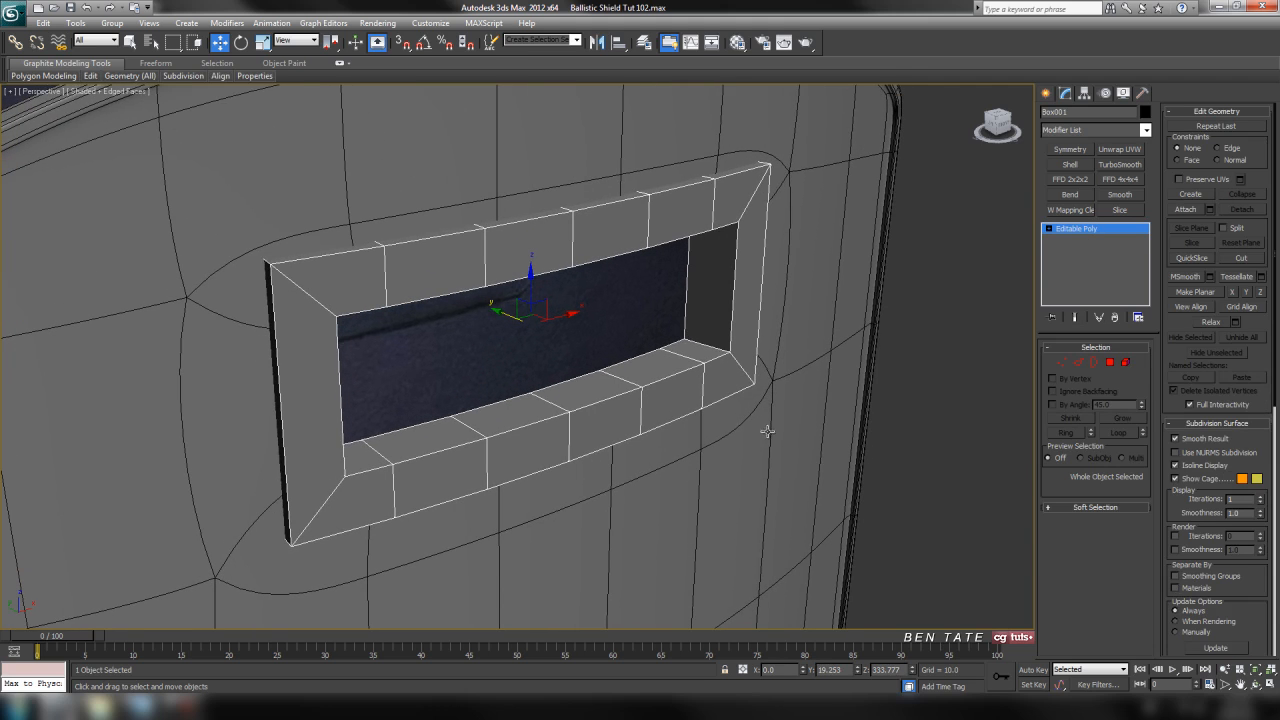
Select all polygons on the frame's front and back faces by converting edge rings to a polygon selection.
{"action": "left_click", "coordinate": [1077, 362]}
{"action": "left_click", "coordinate": [716, 210]}
{"action": "left_click", "coordinate": [715, 215]}
{"action": "middle_click_drag", "start_coordinate": [715, 215], "coordinate": [675, 263], "text": "alt"}
{"action": "left_click", "coordinate": [1072, 432]}
{"action": "left_click", "coordinate": [1111, 364], "text": "ctrl"}
{"action": "middle_click_drag", "start_coordinate": [883, 483], "coordinate": [693, 393], "text": "alt"}
{"action": "middle_click_drag", "start_coordinate": [667, 248], "coordinate": [845, 396], "text": "alt"}
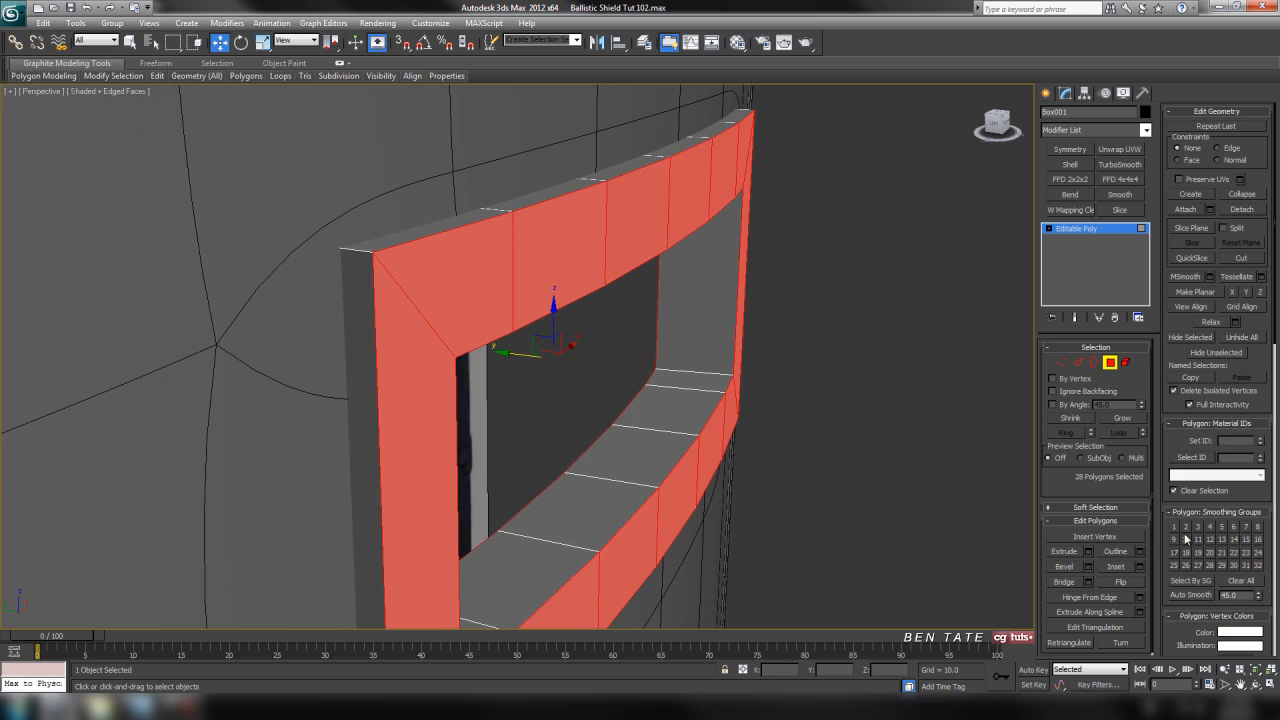
Start bevelling the selected frame faces with a height of 4.862 and an outline of about -4.75, judged in the front view.
{"action": "left_click", "coordinate": [1089, 567]}
{"action": "mouse_move", "coordinate": [903, 520]}
{"action": "middle_mouse_down", "text": "alt"}
{"action": "mouse_move", "coordinate": [926, 520]}
{"action": "mouse_move", "coordinate": [920, 506]}
{"action": "middle_mouse_up", "text": "alt"}
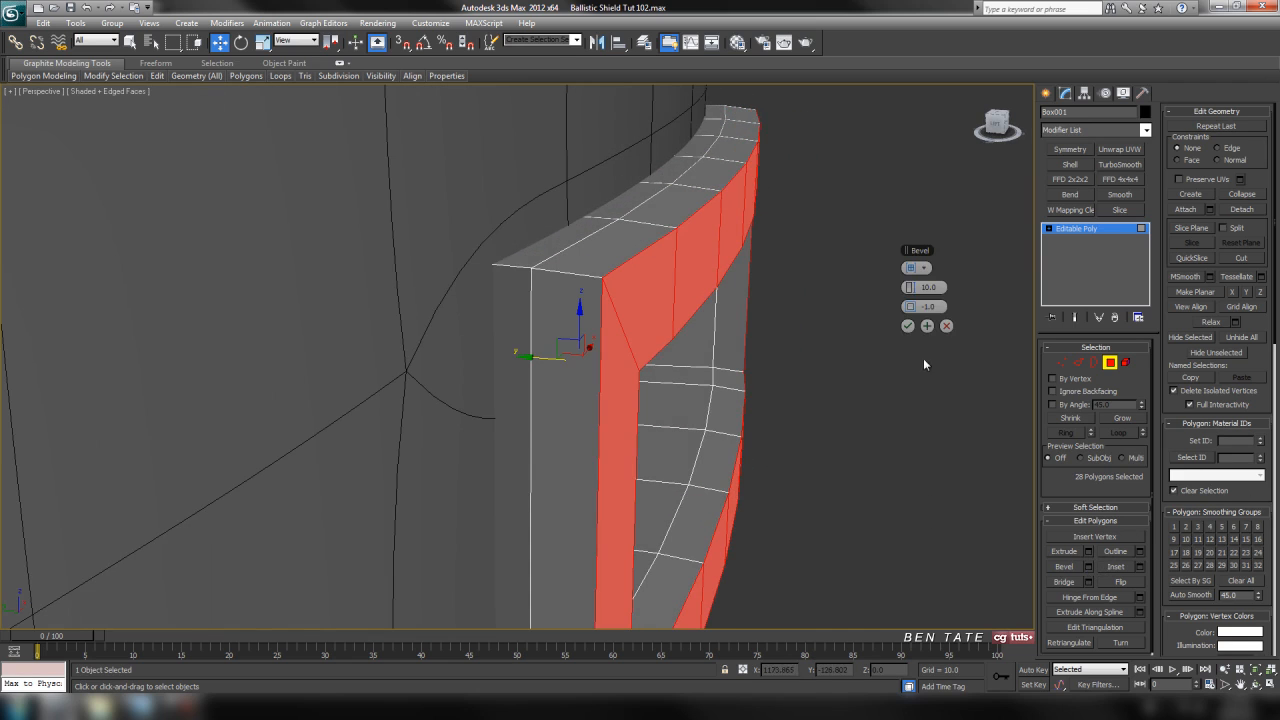
{"action": "left_click_drag", "start_coordinate": [913, 287], "coordinate": [887, 295]}
{"action": "middle_click_drag", "start_coordinate": [750, 380], "coordinate": [680, 391], "text": "alt"}
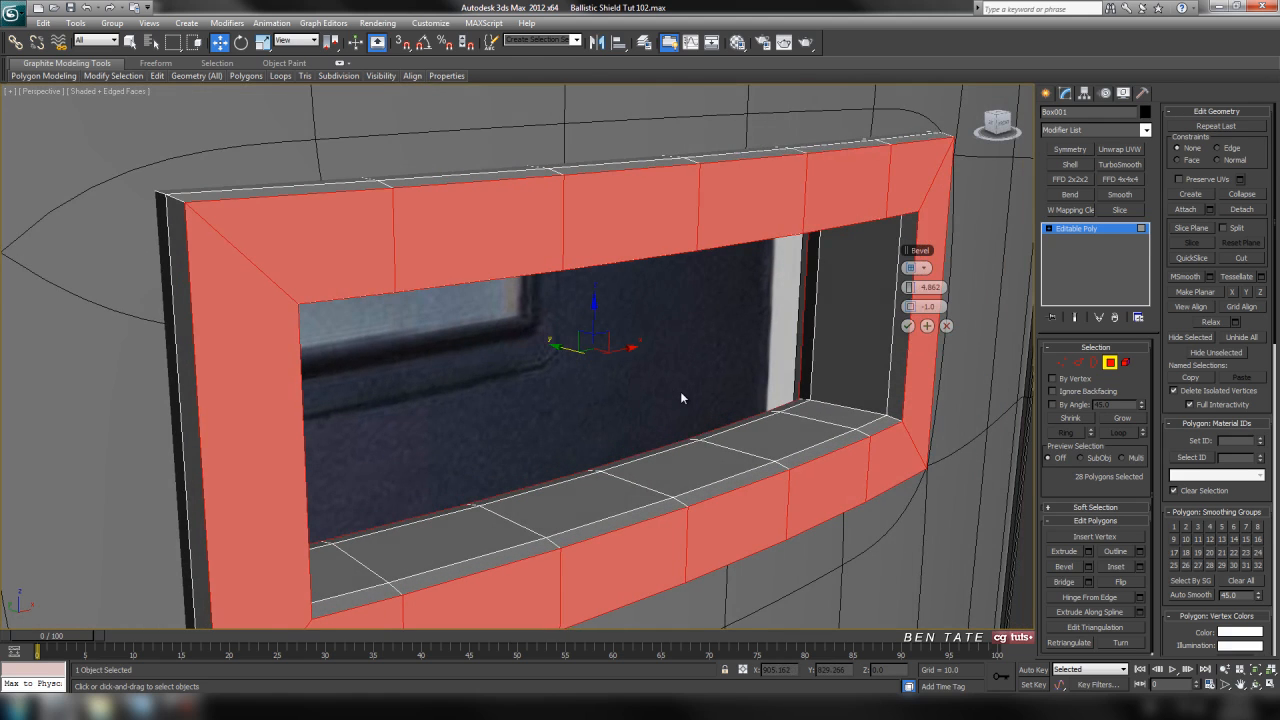
{"action": "middle_click_drag", "start_coordinate": [846, 436], "coordinate": [818, 462]}
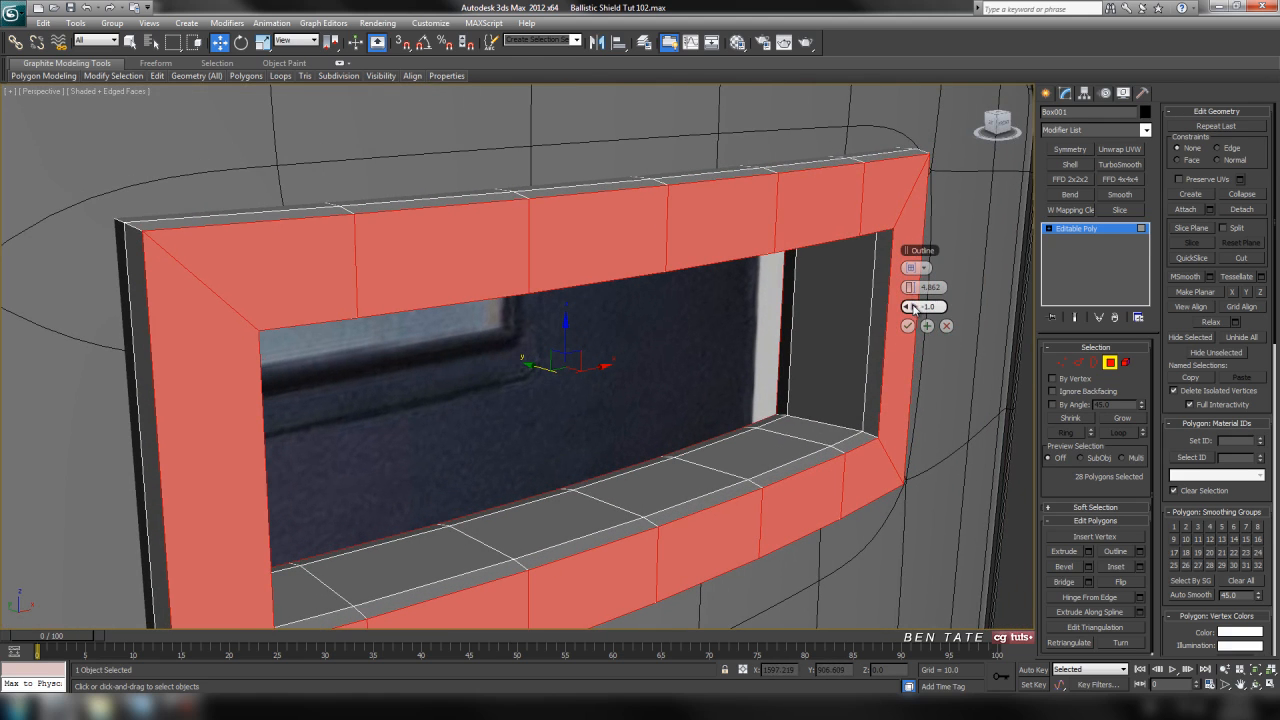
{"action": "left_click_drag", "start_coordinate": [910, 306], "coordinate": [903, 320]}
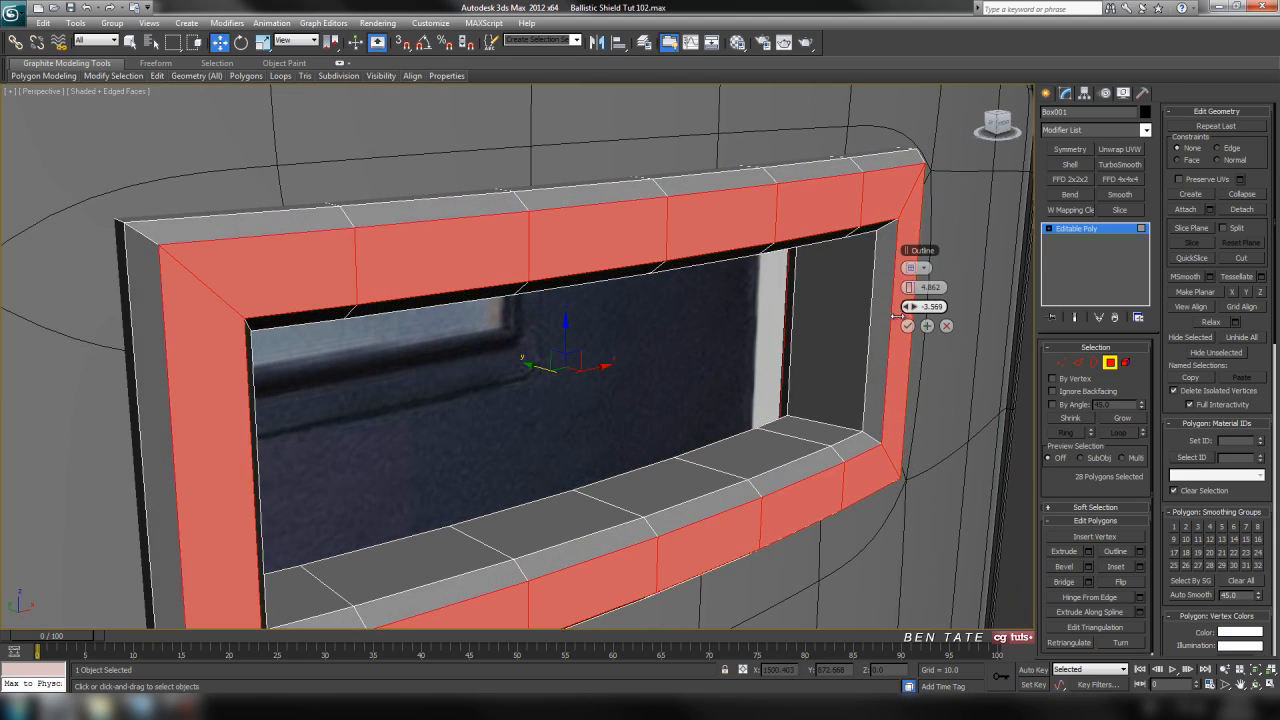
{"action": "key", "text": "f"}
{"action": "middle_click_drag", "start_coordinate": [816, 214], "coordinate": [829, 212]}
{"action": "left_click_drag", "start_coordinate": [910, 306], "coordinate": [910, 306]}
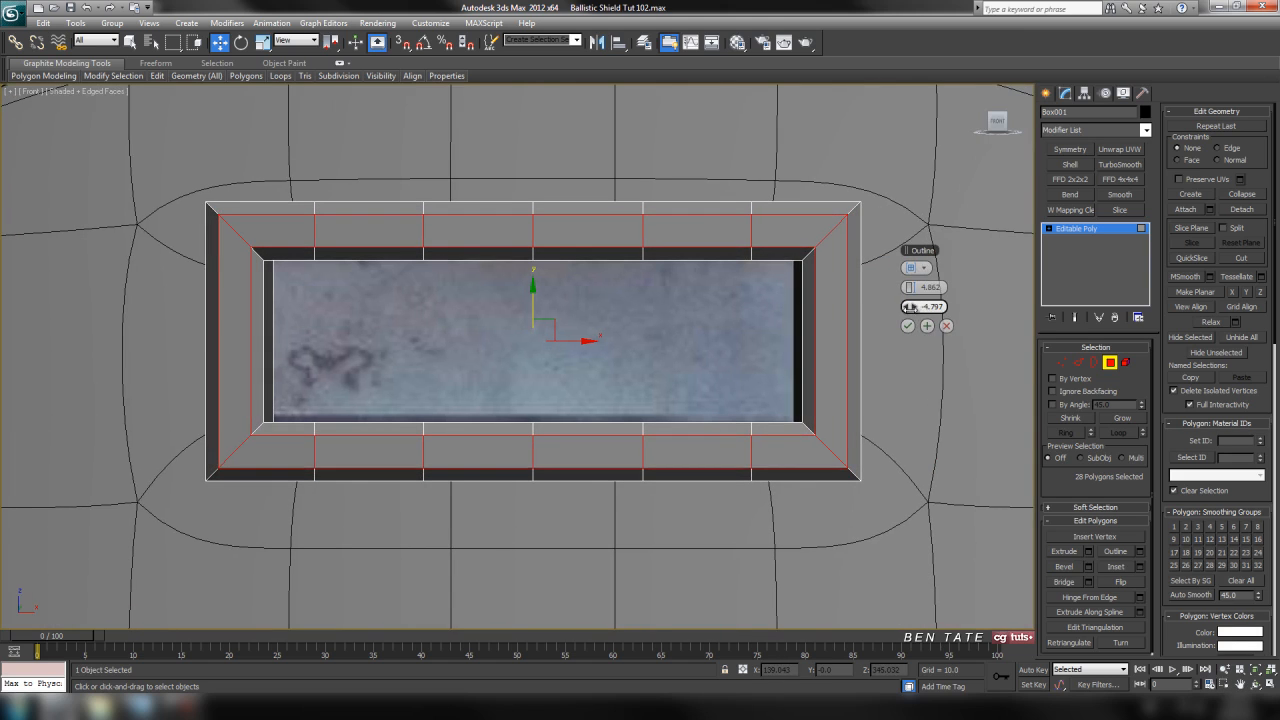
Set the bevel height to 4.5 and the outline to -4.8 and apply it to the frame faces.
{"action": "key", "text": "alt+w"}
{"action": "middle_click", "coordinate": [752, 467]}
{"action": "key", "text": "alt+w"}
{"action": "middle_click_drag", "start_coordinate": [752, 467], "coordinate": [775, 452], "text": "alt"}
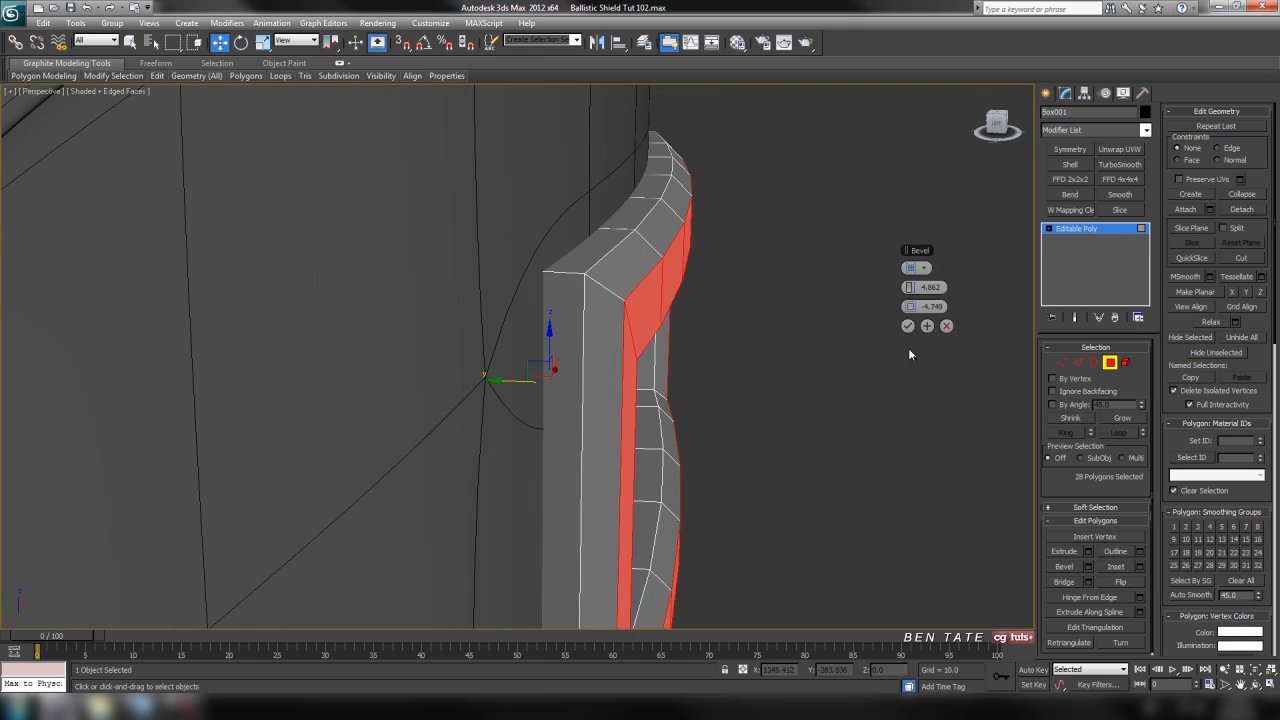
{"action": "left_click_drag", "start_coordinate": [910, 287], "coordinate": [932, 291]}
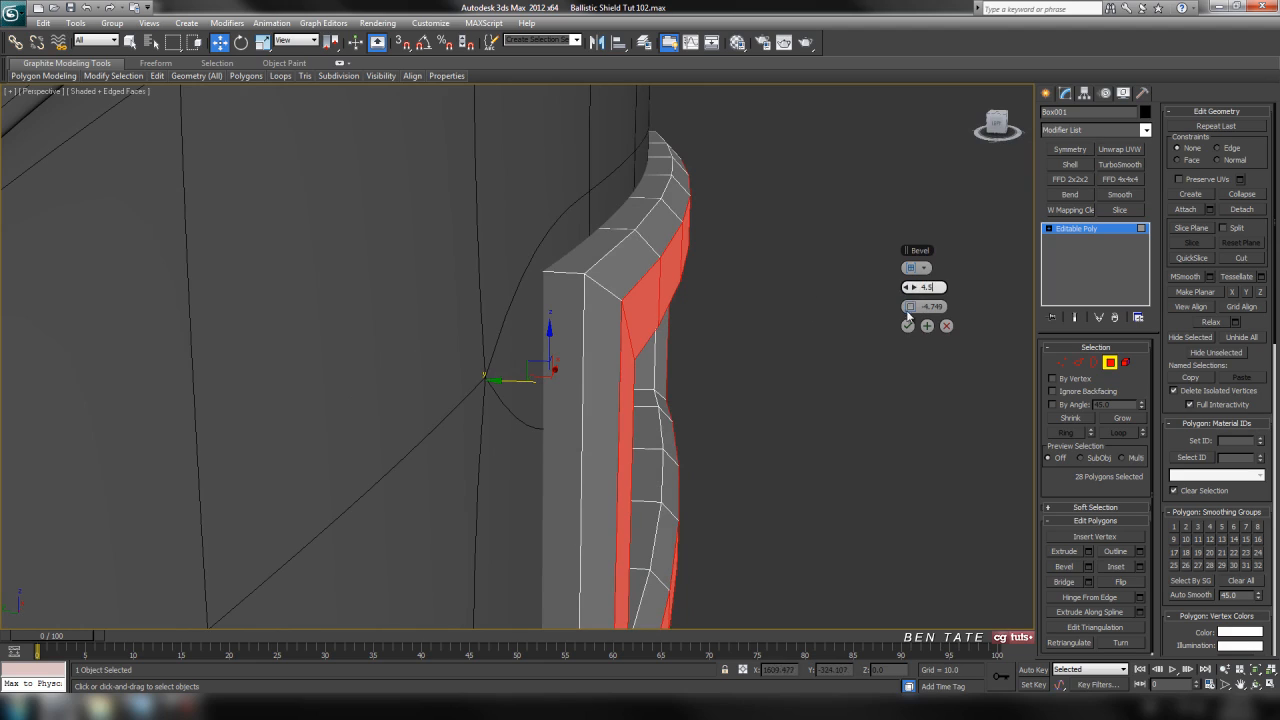
{"action": "left_click_drag", "start_coordinate": [910, 306], "coordinate": [911, 307]}
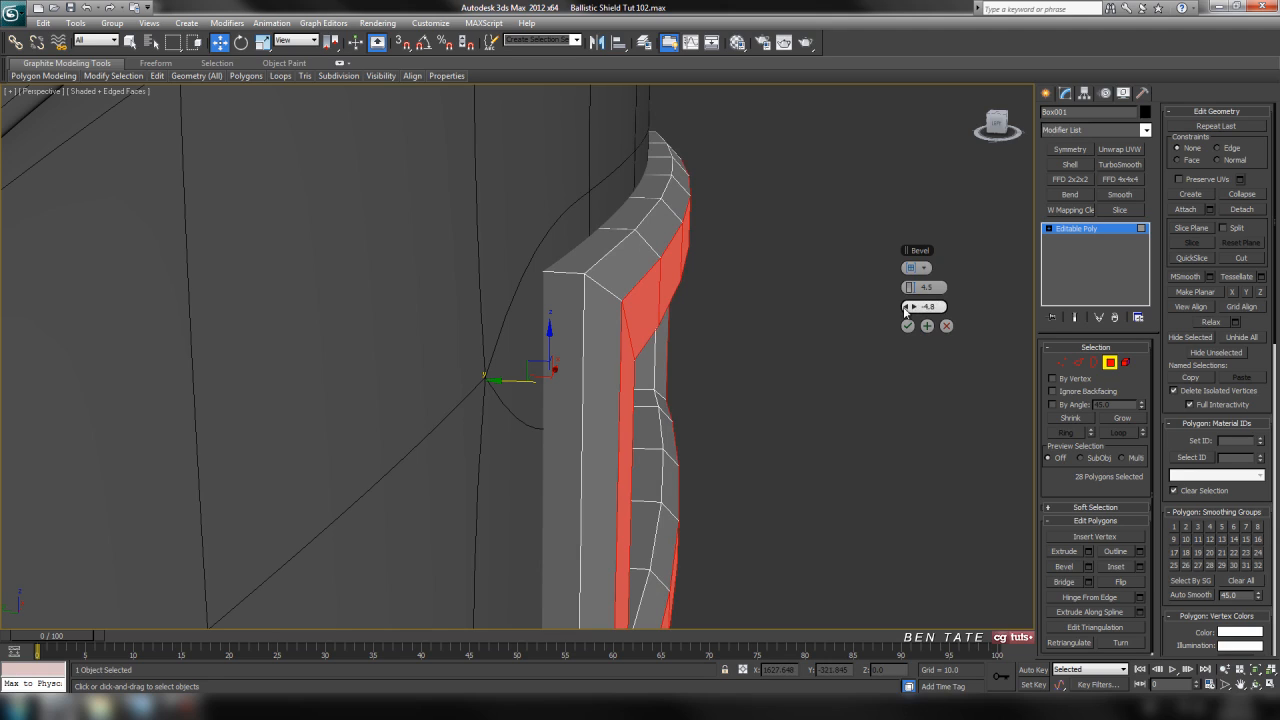
{"action": "left_click", "coordinate": [907, 327]}
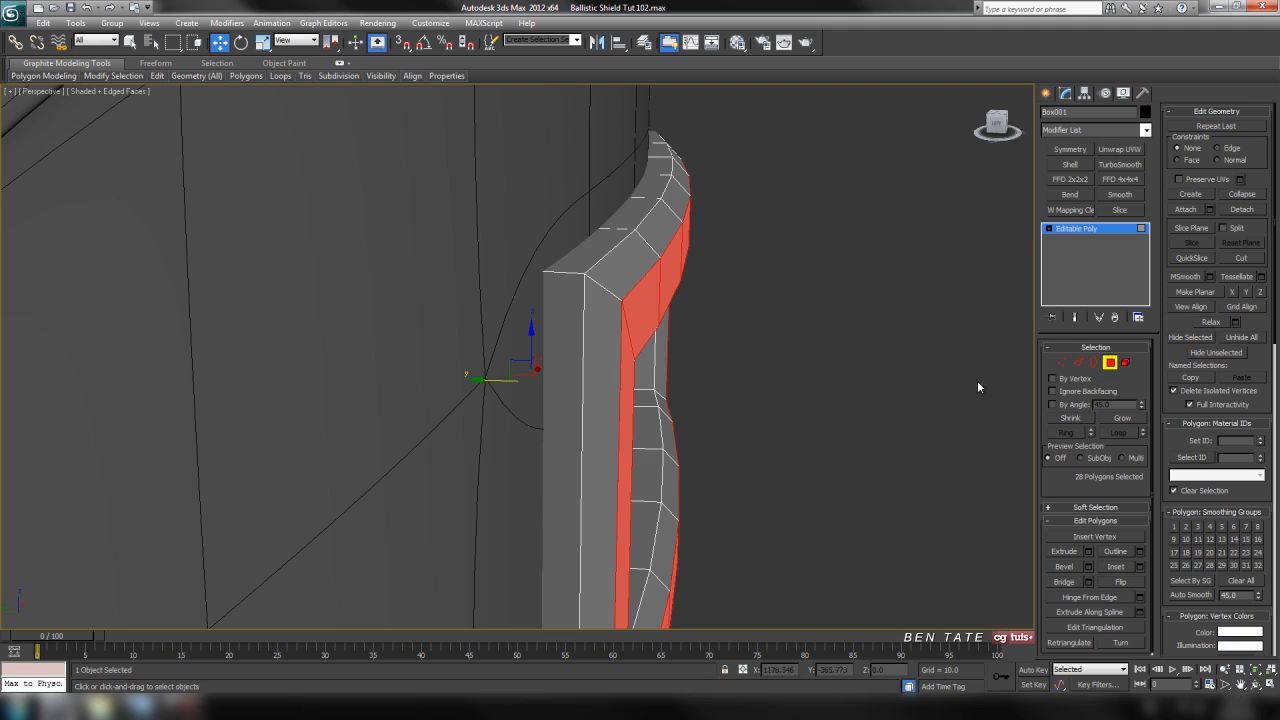
Leave polygon editing and examine the bevelled frame's shape from several angles.
{"action": "left_click", "coordinate": [1117, 365]}
{"action": "middle_click_drag", "start_coordinate": [692, 378], "coordinate": [651, 373], "text": "alt"}
{"action": "middle_click_drag", "start_coordinate": [647, 417], "coordinate": [690, 381], "text": "alt"}
{"action": "scroll", "coordinate": [637, 397], "scroll_direction": "up", "scroll_amount": 3}
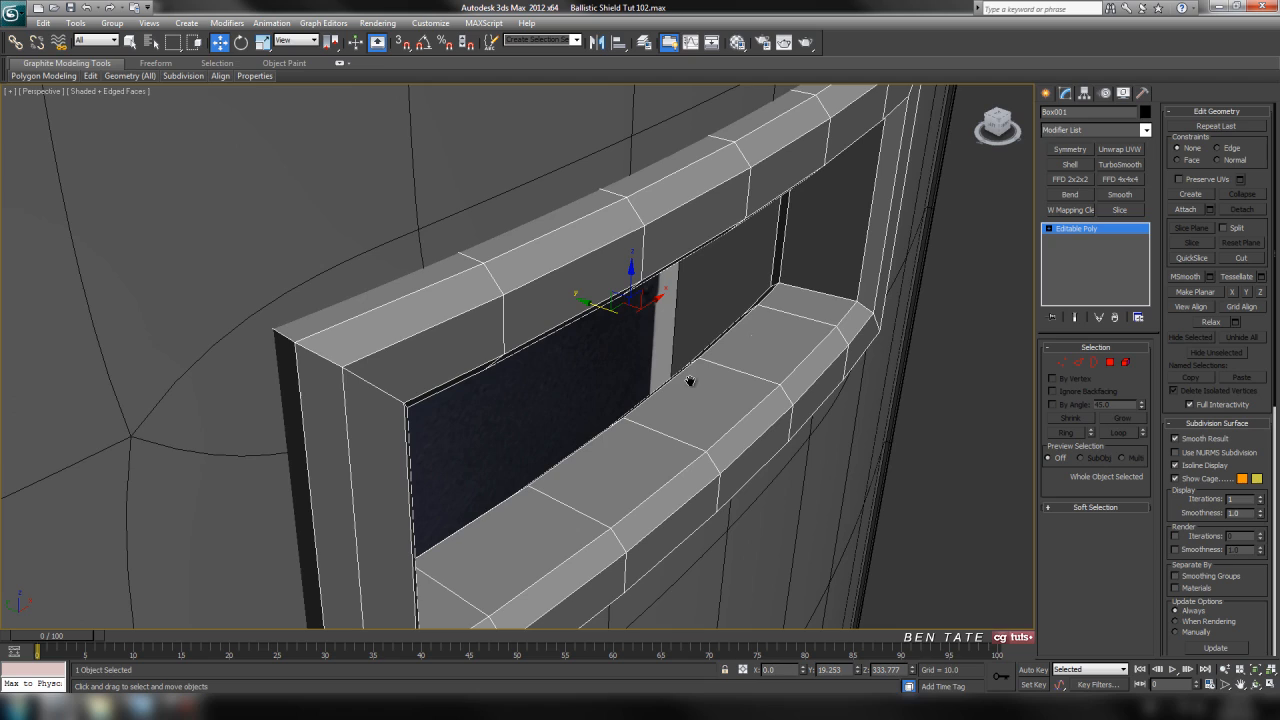
{"action": "middle_click_drag", "start_coordinate": [857, 381], "coordinate": [840, 378]}
{"action": "middle_click_drag", "start_coordinate": [752, 294], "coordinate": [706, 323], "text": "alt"}
{"action": "scroll", "coordinate": [722, 341], "scroll_direction": "down", "scroll_amount": 3}
{"action": "middle_click_drag", "start_coordinate": [710, 384], "coordinate": [678, 416], "text": "alt"}
{"action": "scroll", "coordinate": [746, 373], "scroll_direction": "up", "scroll_amount": 2}
Connect the edge rings across the frame's front and back faces with 2 segments and a pinch of 75.
{"action": "left_click", "coordinate": [1080, 365]}
{"action": "middle_click_drag", "start_coordinate": [738, 223], "coordinate": [773, 398], "text": "alt"}
{"action": "middle_click_drag", "start_coordinate": [841, 362], "coordinate": [760, 361], "text": "alt"}
{"action": "scroll", "coordinate": [757, 359], "scroll_direction": "up", "scroll_amount": 2}
{"action": "left_click", "coordinate": [866, 401]}
{"action": "left_click", "coordinate": [1141, 600]}
{"action": "middle_click_drag", "start_coordinate": [660, 371], "coordinate": [625, 374]}
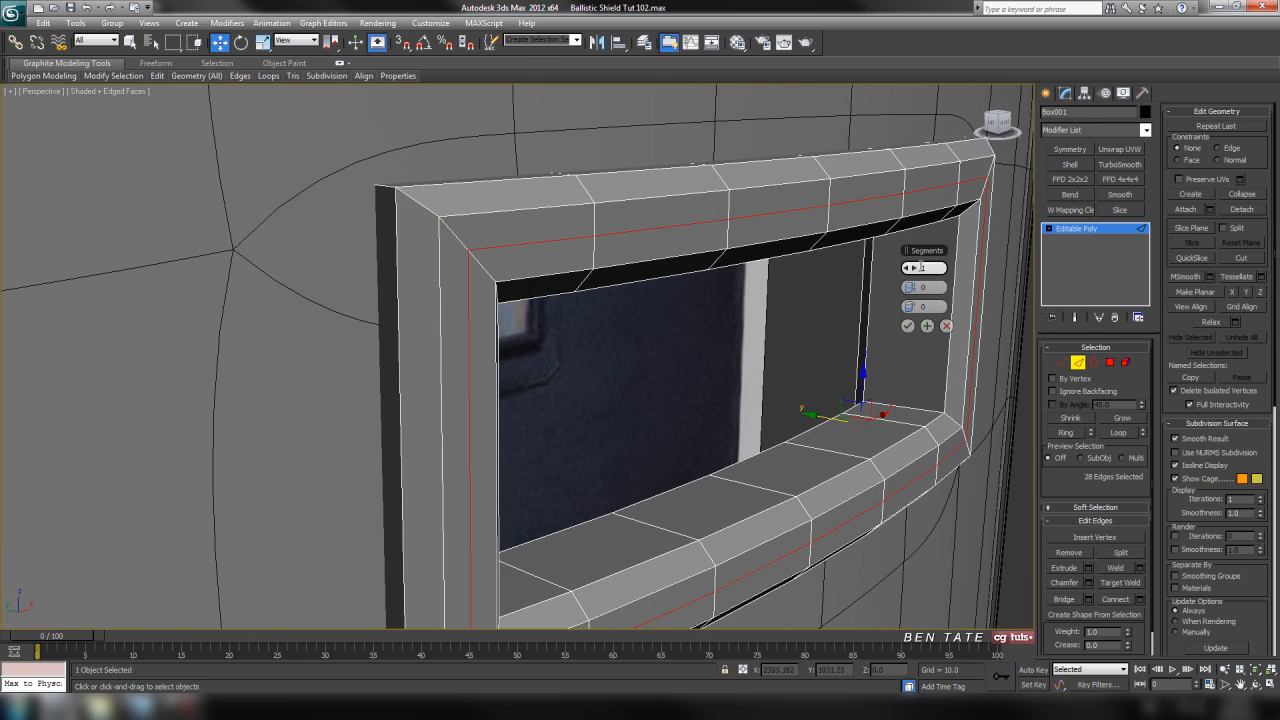
{"action": "left_click_drag", "start_coordinate": [925, 254], "coordinate": [897, 374]}
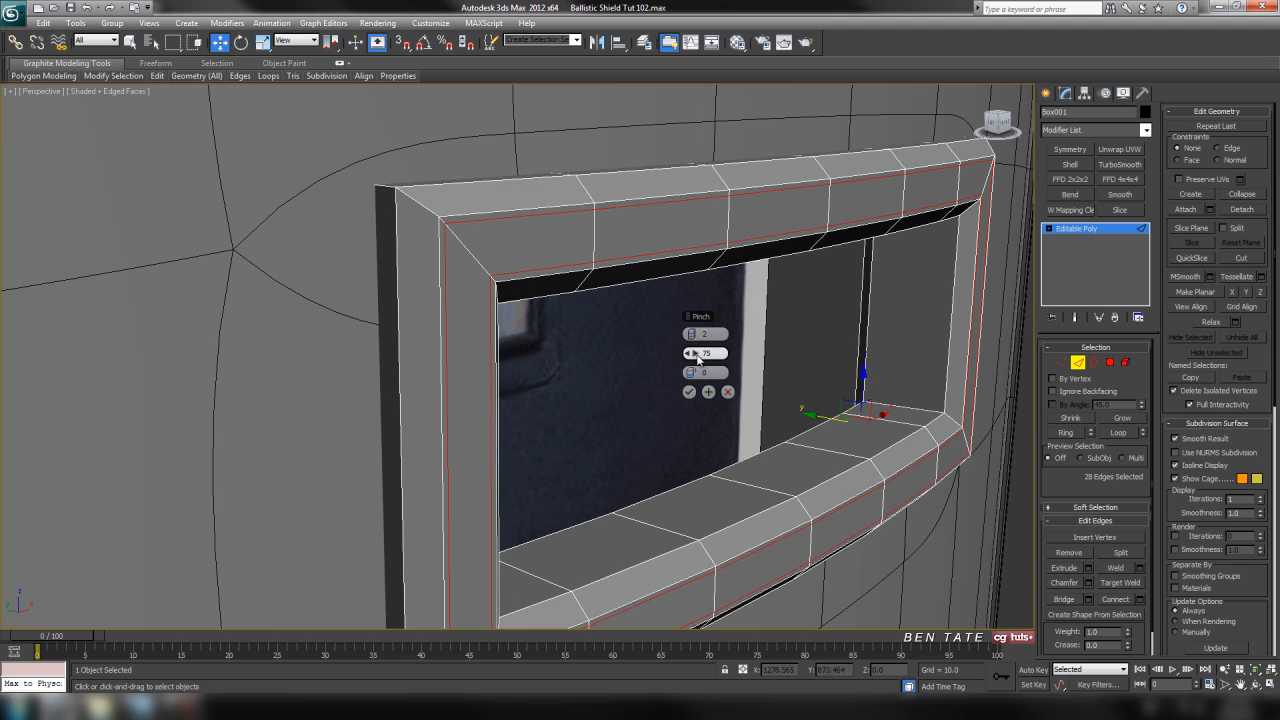
{"action": "left_click", "coordinate": [689, 392]}
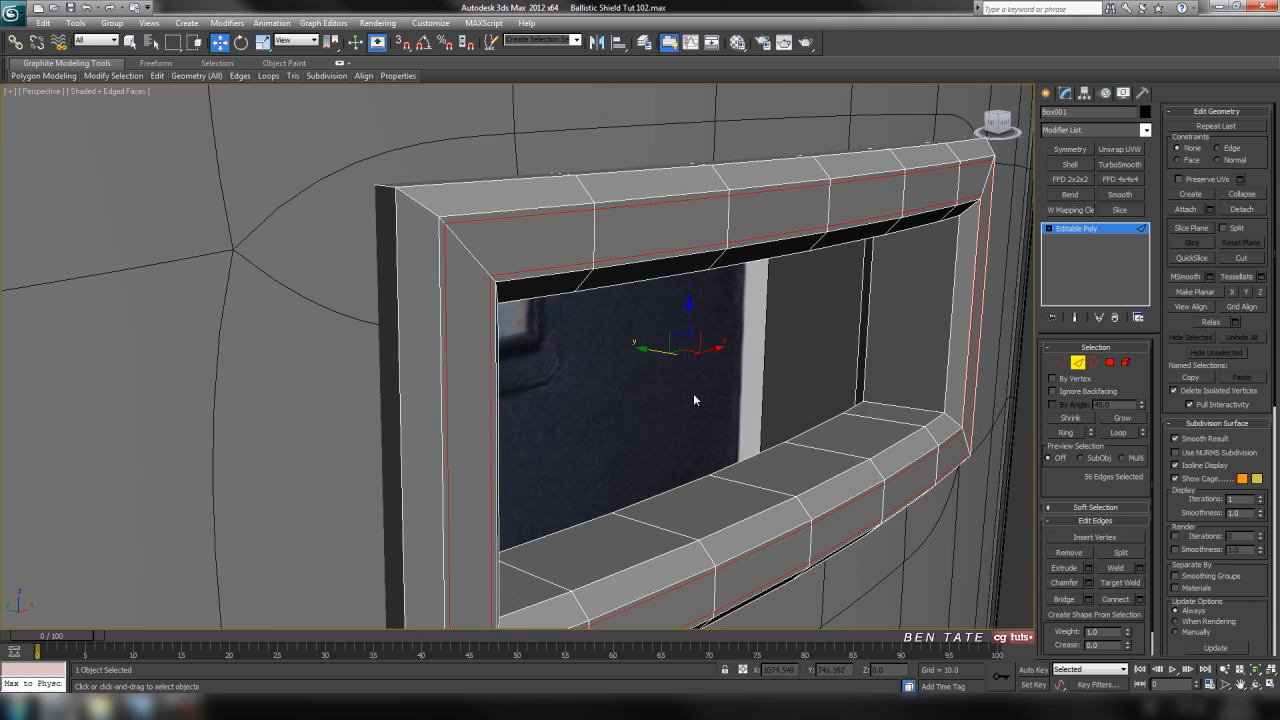
Connect the edge rings across the outer bevels on both sides of the frame with 2 segments and a pinch of 75.
{"action": "middle_click_drag", "start_coordinate": [565, 424], "coordinate": [500, 340], "text": "alt"}
{"action": "left_click", "coordinate": [515, 388]}
{"action": "middle_click_drag", "start_coordinate": [565, 393], "coordinate": [677, 443], "text": "alt"}
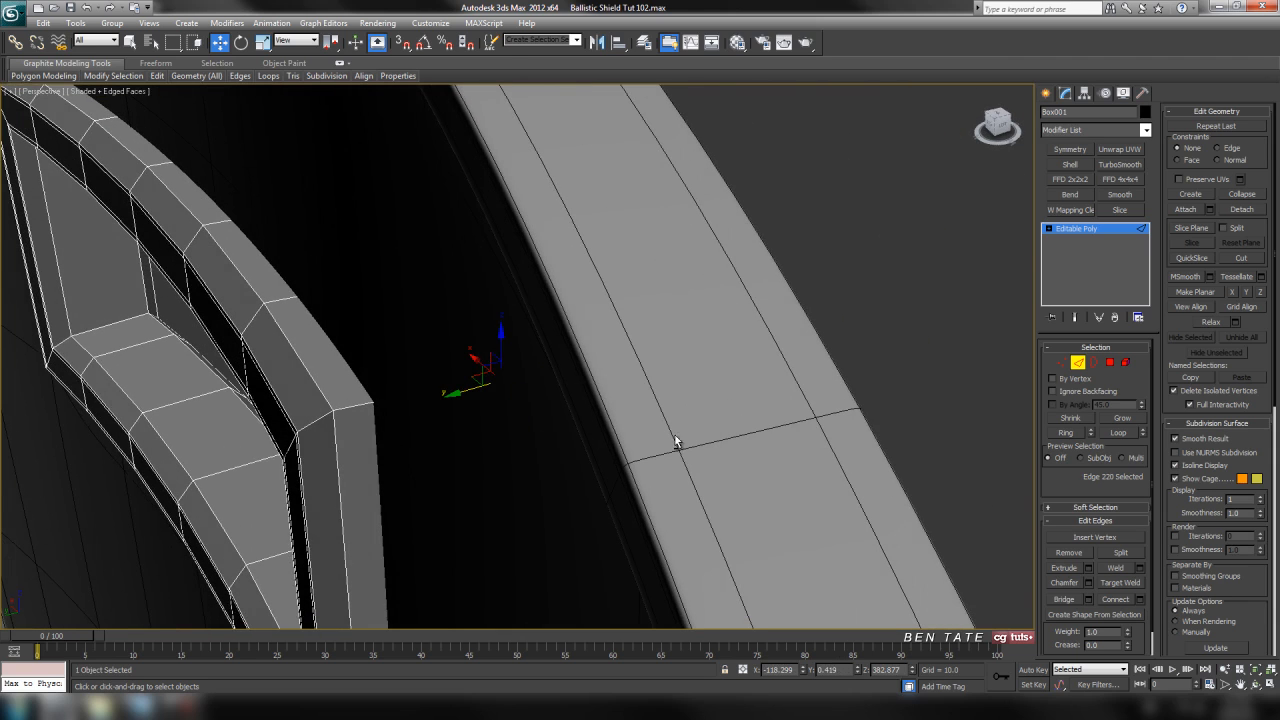
{"action": "left_click", "coordinate": [321, 421], "text": "ctrl"}
{"action": "left_click", "coordinate": [1066, 432]}
{"action": "middle_click_drag", "start_coordinate": [690, 410], "coordinate": [640, 365], "text": "alt"}
{"action": "left_click", "coordinate": [1139, 600]}
{"action": "middle_click_drag", "start_coordinate": [866, 517], "coordinate": [884, 536]}
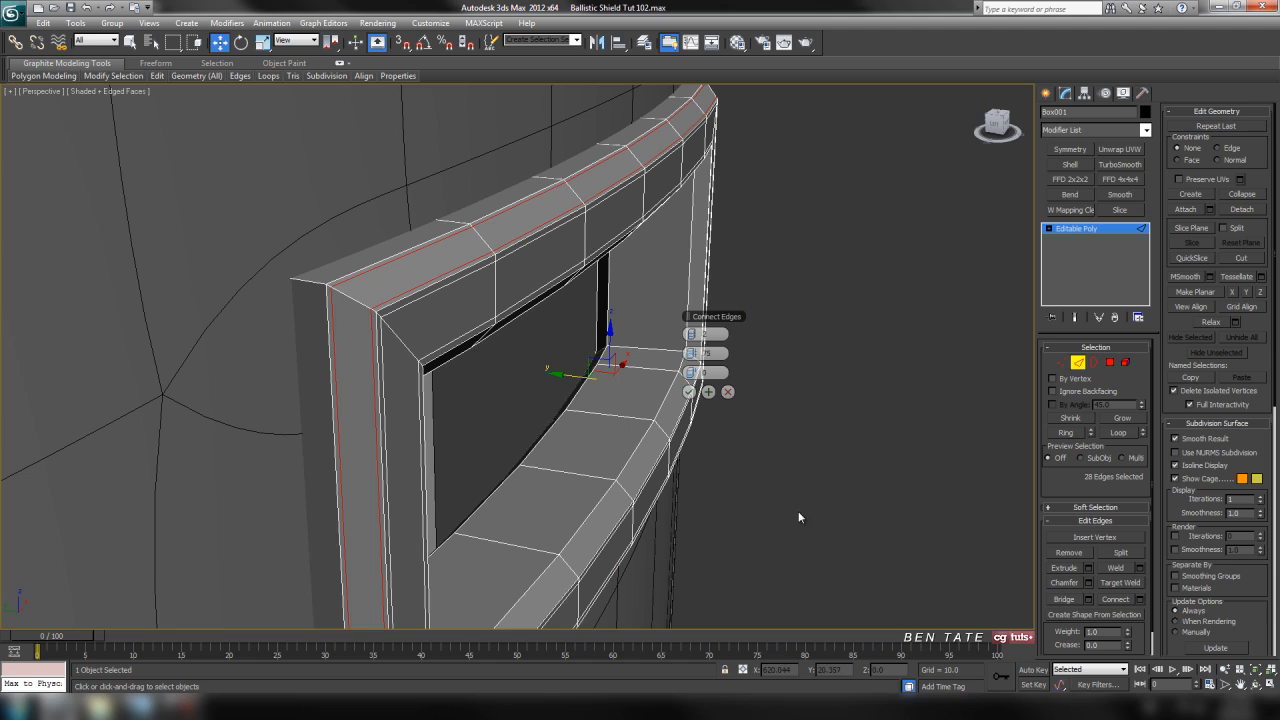
{"action": "left_click", "coordinate": [688, 391]}
Connect the edge ring across the frame's outer side wall with 2 segments and a pinch of 91.
{"action": "middle_click_drag", "start_coordinate": [688, 391], "coordinate": [478, 311], "text": "alt"}
{"action": "left_click", "coordinate": [459, 289]}
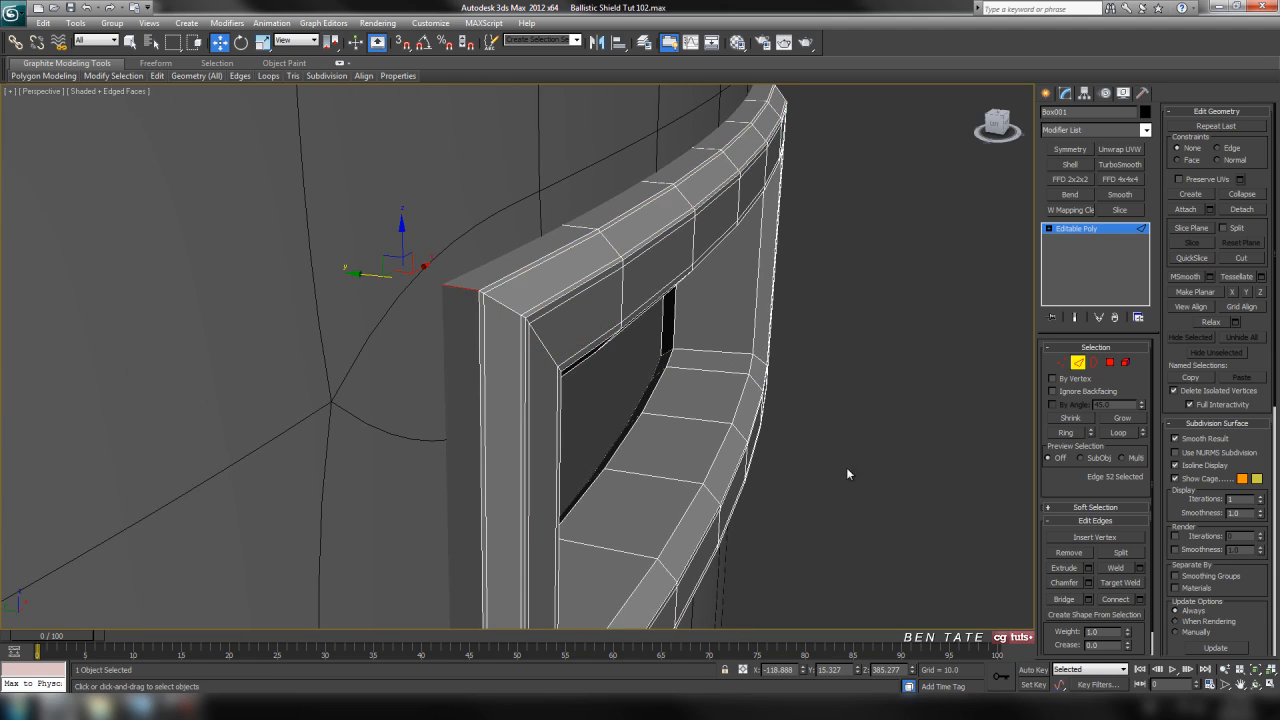
{"action": "left_click", "coordinate": [1067, 433]}
{"action": "key", "text": "F3"}
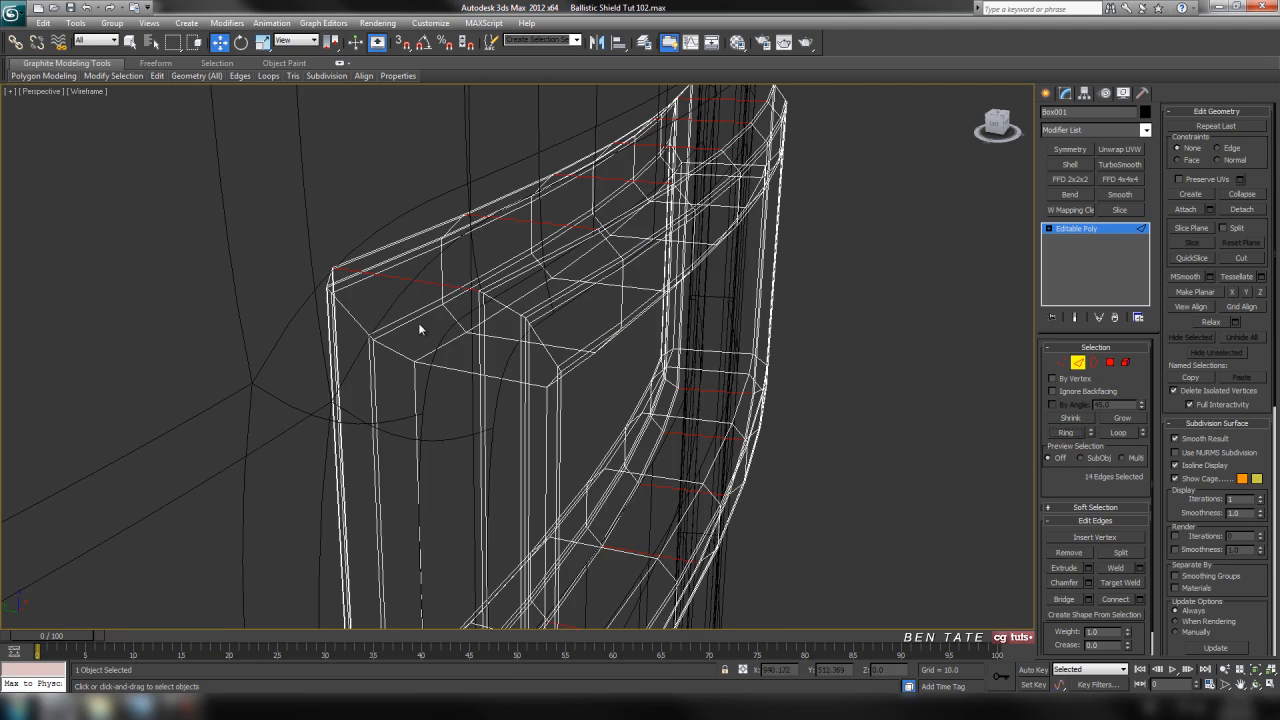
{"action": "key", "text": "F3"}
{"action": "left_click", "coordinate": [1140, 599]}
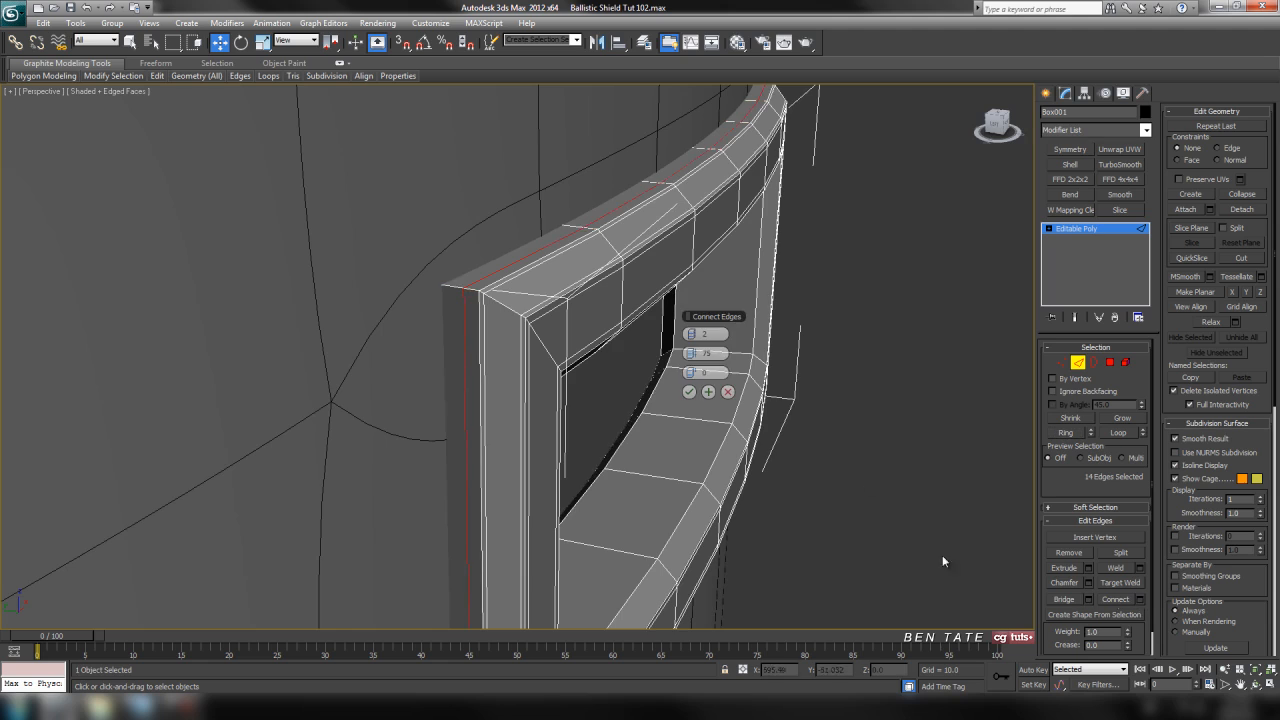
{"action": "middle_click_drag", "start_coordinate": [943, 560], "coordinate": [857, 480], "text": "alt"}
{"action": "left_click_drag", "start_coordinate": [697, 353], "coordinate": [737, 357]}
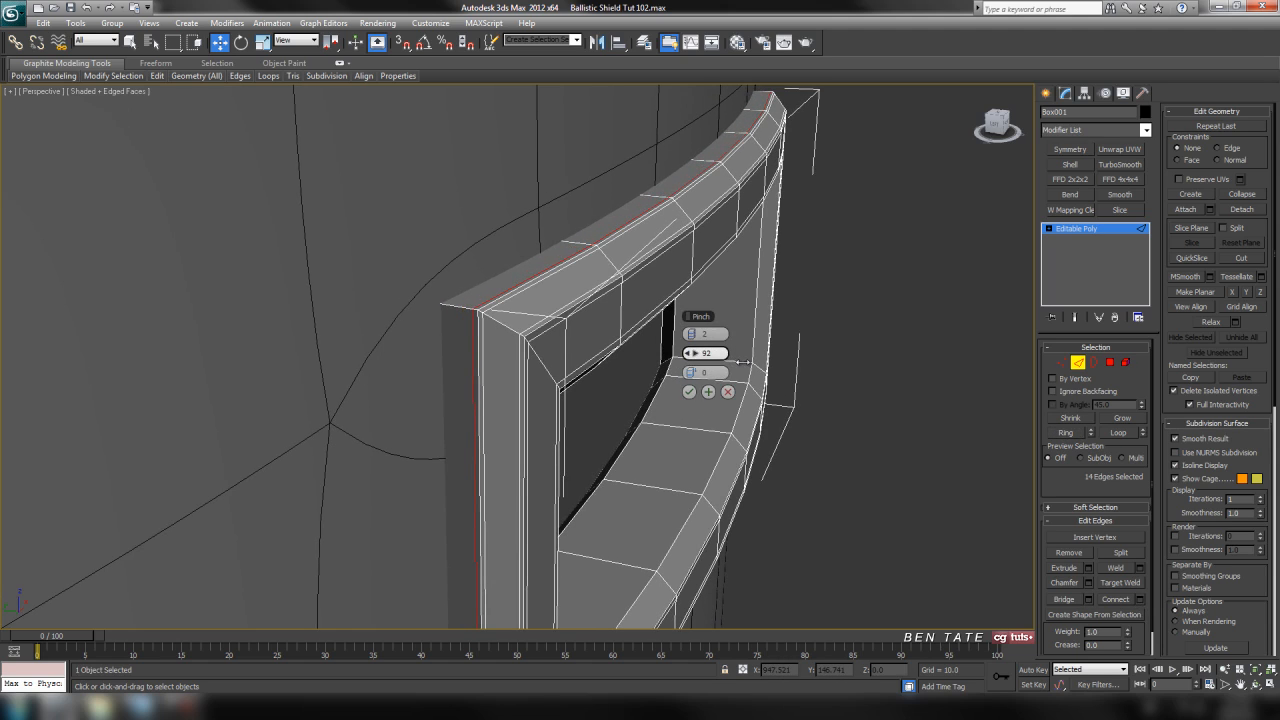
{"action": "left_click_drag", "start_coordinate": [740, 363], "coordinate": [742, 363]}
{"action": "left_click", "coordinate": [690, 392]}
Connect the edge ring across the inner wall of the window opening with 2 segments and a pinch of 91.
{"action": "middle_click_drag", "start_coordinate": [690, 392], "coordinate": [645, 318], "text": "alt"}
{"action": "left_click", "coordinate": [652, 318]}
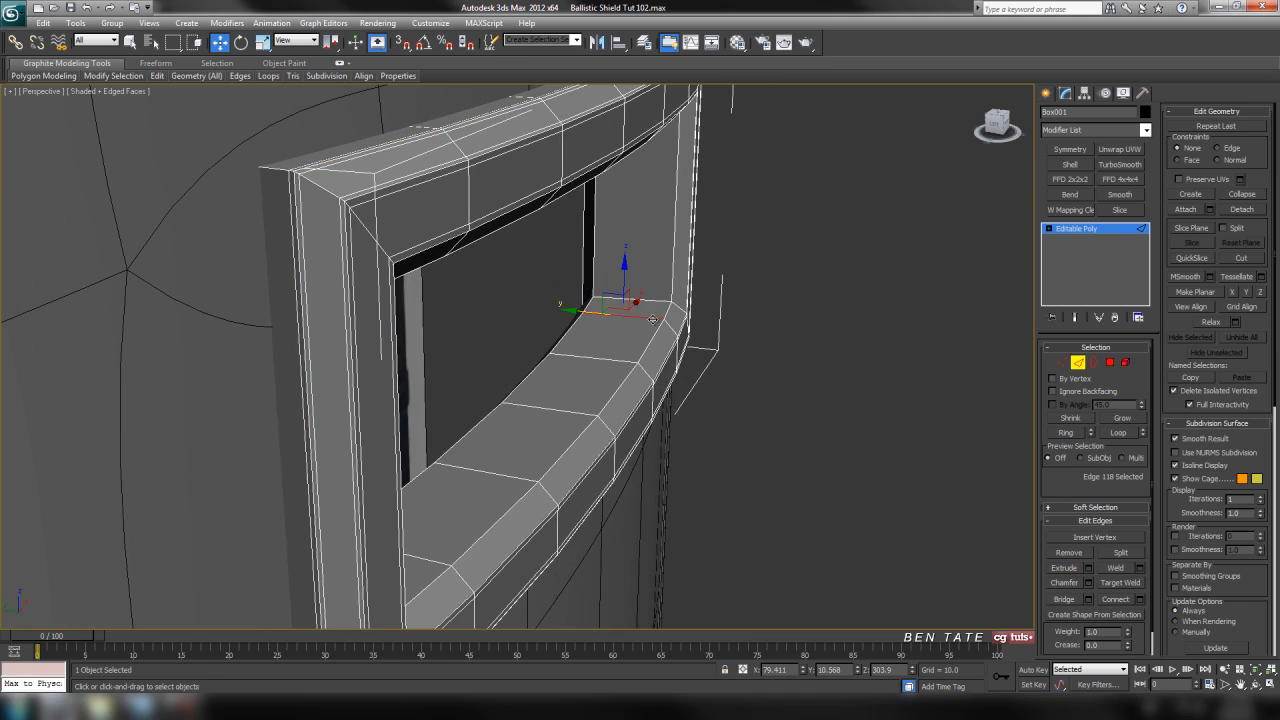
{"action": "left_click", "coordinate": [1068, 433]}
{"action": "middle_click_drag", "start_coordinate": [860, 440], "coordinate": [825, 448], "text": "alt"}
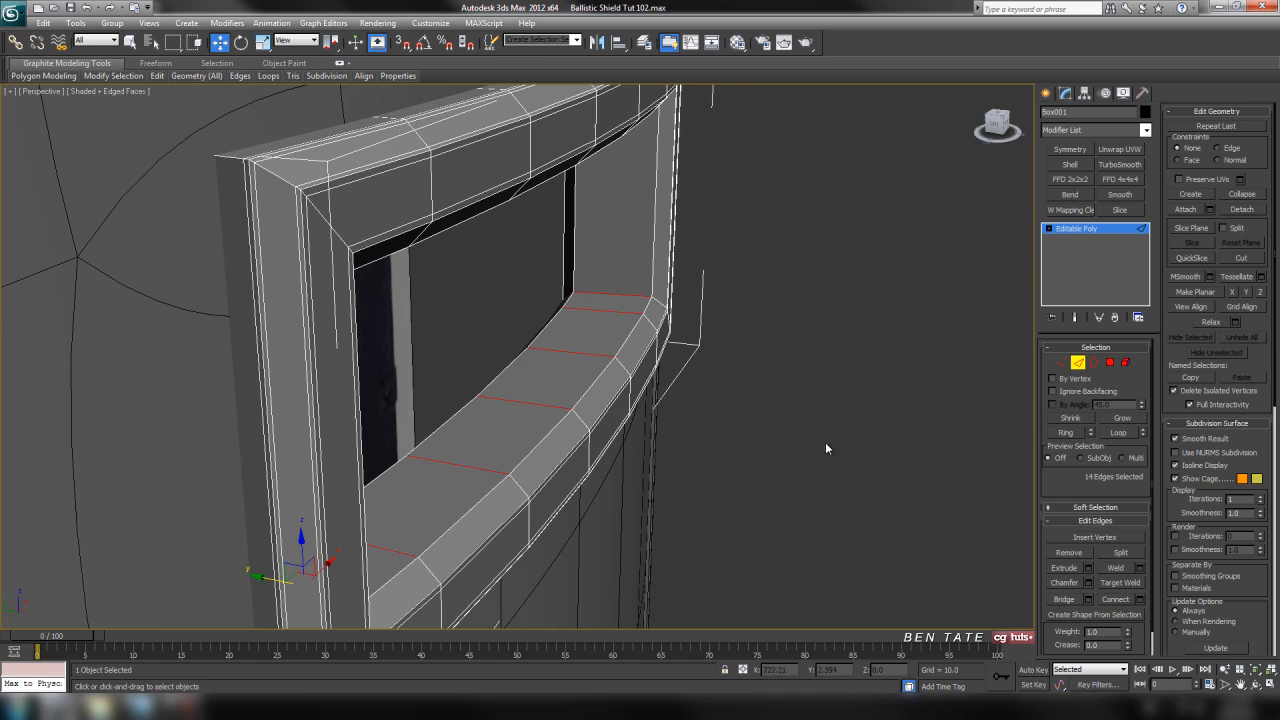
{"action": "left_click", "coordinate": [1140, 599]}
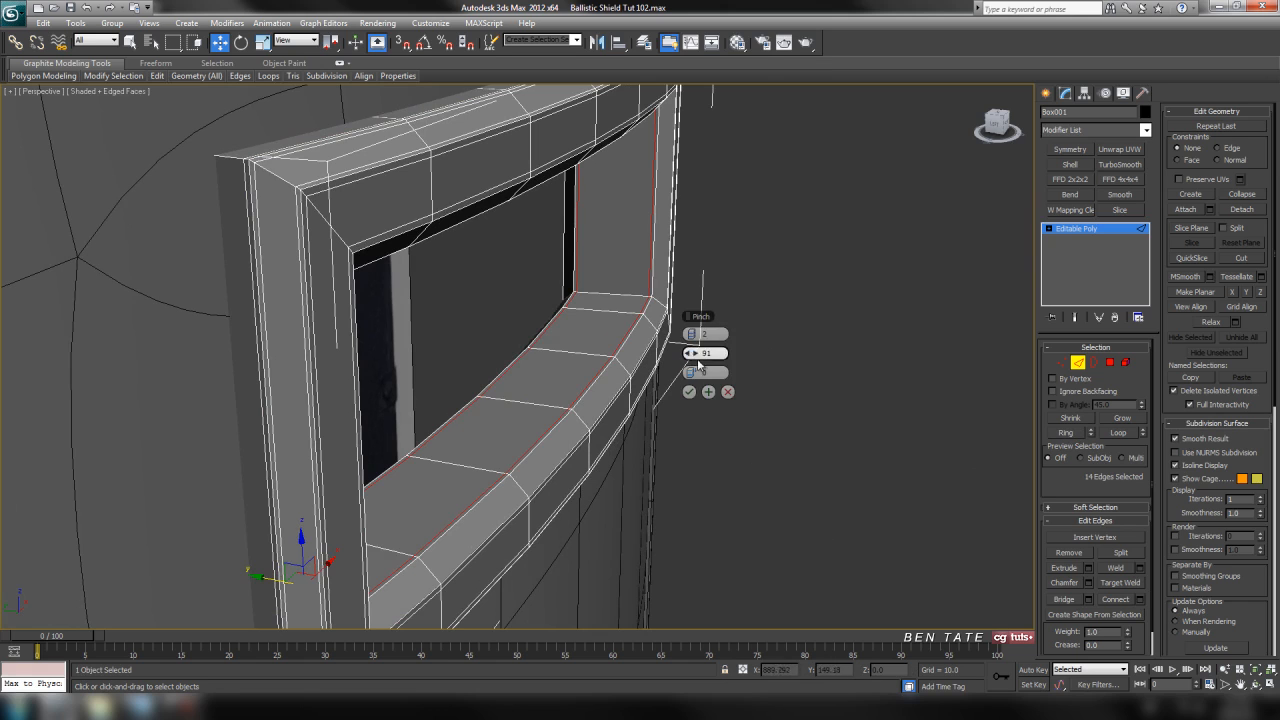
{"action": "left_click", "coordinate": [689, 392]}
Connect the edge rings across the inner bevels on both sides of the frame with 2 segments and a pinch of 75.
{"action": "middle_click_drag", "start_coordinate": [681, 448], "coordinate": [586, 351], "text": "alt"}
{"action": "scroll", "coordinate": [654, 406], "scroll_direction": "up", "scroll_amount": 5}
{"action": "left_click", "coordinate": [608, 336]}
{"action": "left_click", "coordinate": [374, 404], "text": "ctrl"}
{"action": "middle_click_drag", "start_coordinate": [675, 381], "coordinate": [1220, 549], "text": "alt"}
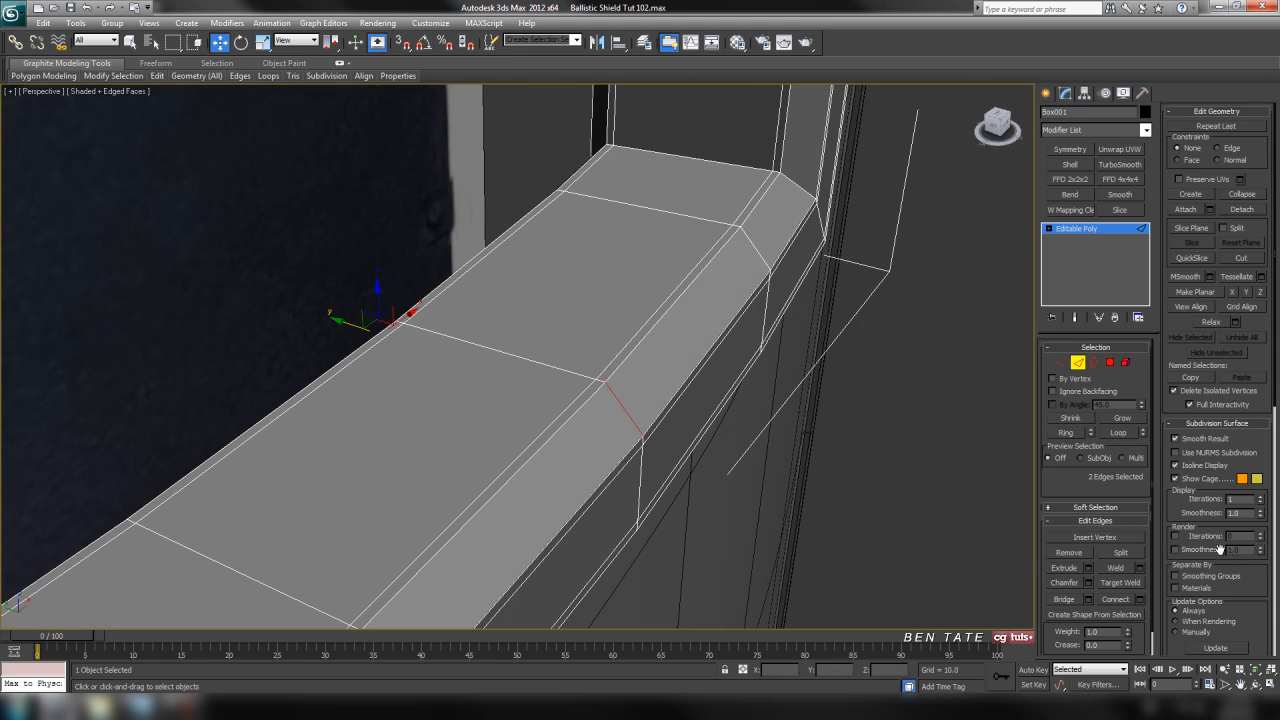
{"action": "left_click", "coordinate": [1068, 432]}
{"action": "left_click", "coordinate": [1140, 600]}
{"action": "middle_click_drag", "start_coordinate": [861, 526], "coordinate": [849, 498]}
{"action": "left_click_drag", "start_coordinate": [695, 358], "coordinate": [655, 357]}
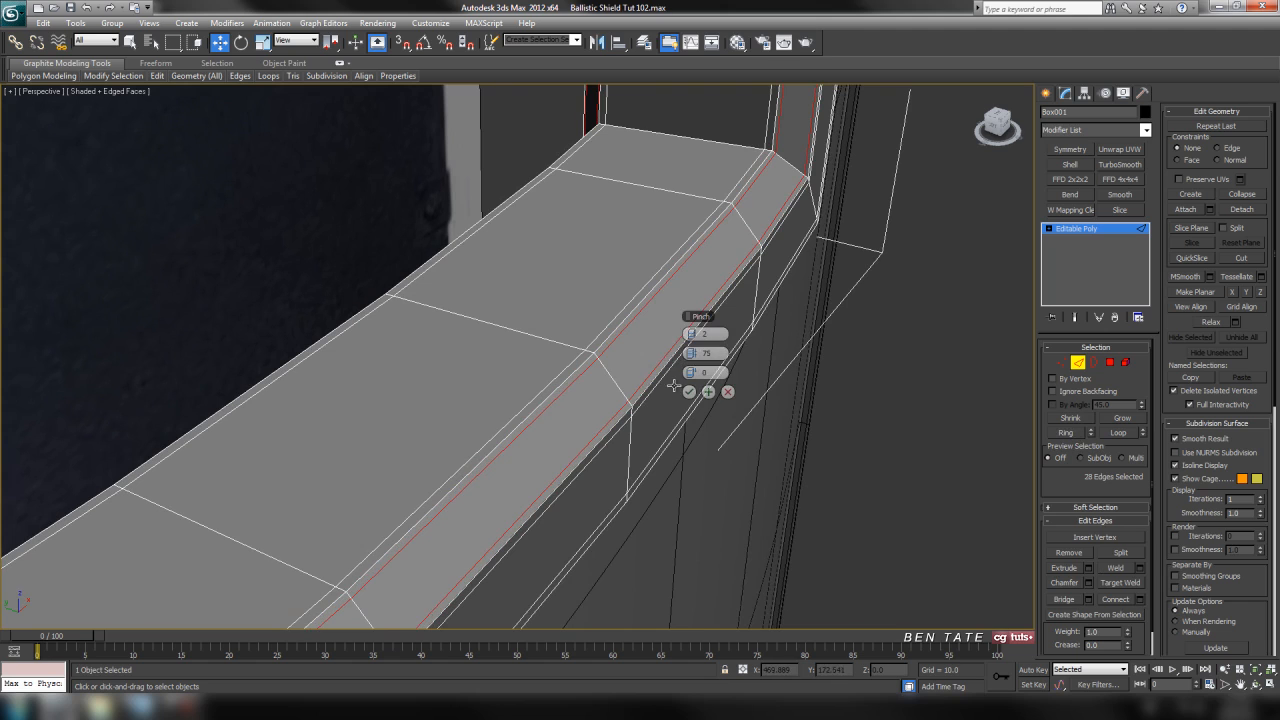
{"action": "left_click", "coordinate": [689, 391]}
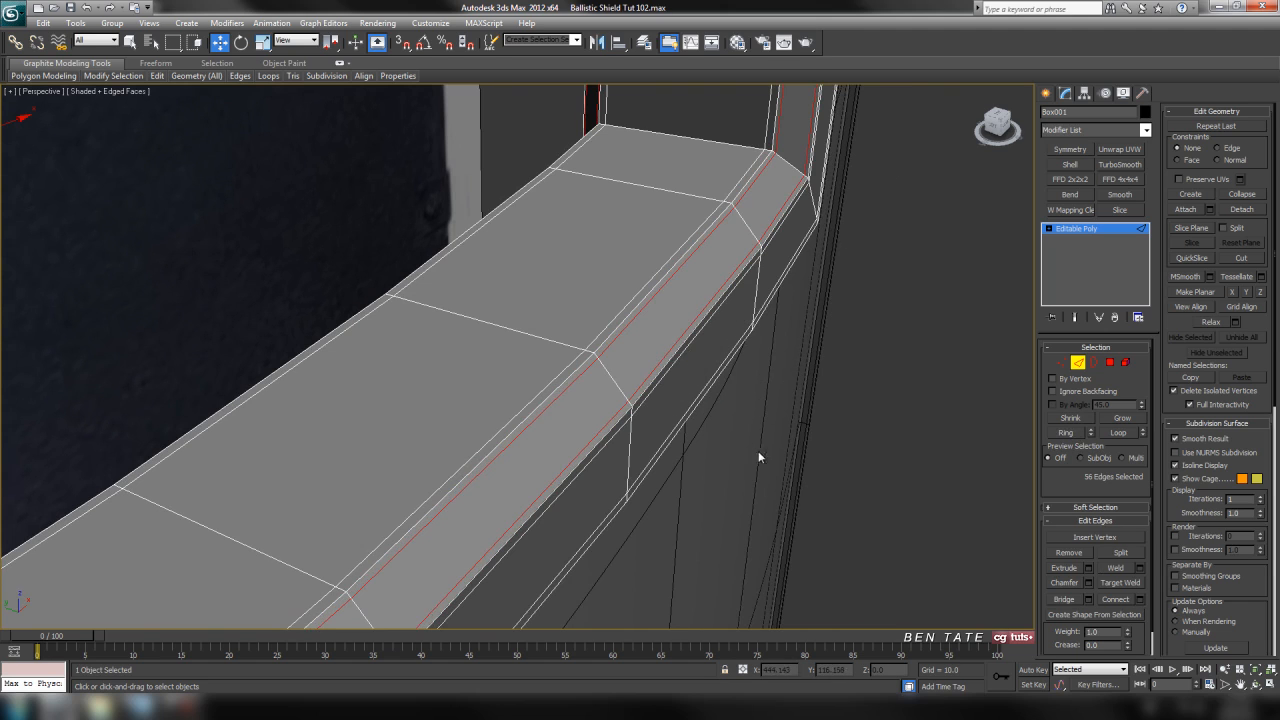
Leave edge editing, add a TurboSmooth modifier with 2 iterations and Isoline Display, and hide the edged faces in the perspective view.
{"action": "scroll", "coordinate": [766, 458], "scroll_direction": "down", "scroll_amount": 5}
{"action": "middle_click_drag", "start_coordinate": [774, 464], "coordinate": [752, 445], "text": "alt"}
{"action": "scroll", "coordinate": [714, 447], "scroll_direction": "up", "scroll_amount": 4}
{"action": "left_click", "coordinate": [1078, 365]}
{"action": "middle_click_drag", "start_coordinate": [811, 316], "coordinate": [932, 342]}
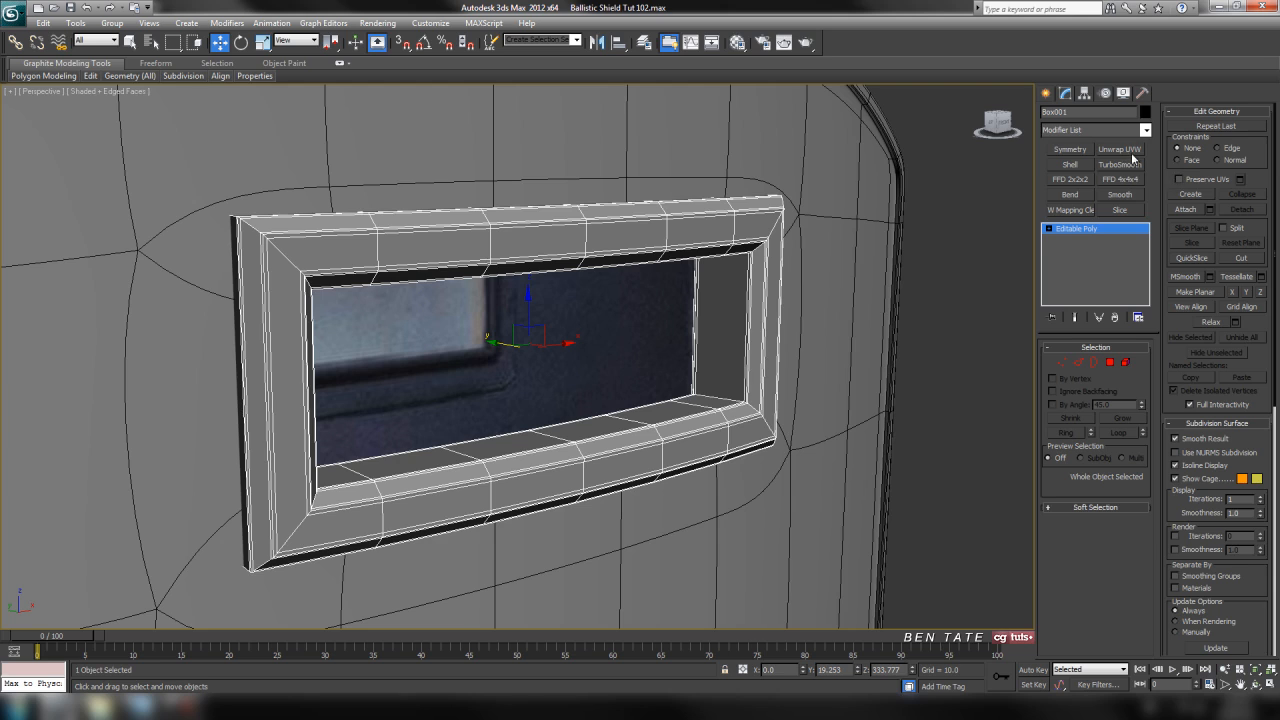
{"action": "left_click", "coordinate": [1119, 164]}
{"action": "left_click", "coordinate": [1140, 369]}
{"action": "left_click", "coordinate": [1082, 403]}
{"action": "key", "text": "F4"}
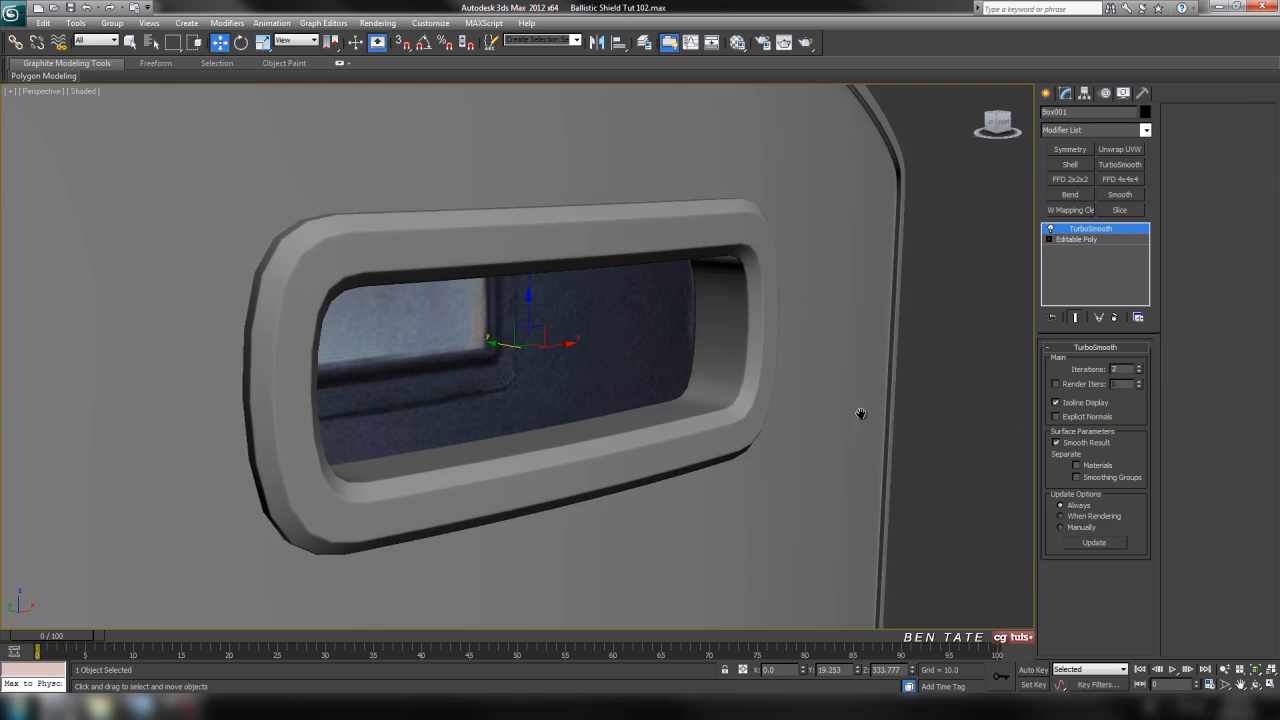
{"action": "scroll", "coordinate": [860, 413], "scroll_direction": "down", "scroll_amount": 3}
{"action": "middle_click_drag", "start_coordinate": [505, 409], "coordinate": [478, 419], "text": "alt"}
In the front view, connect the vertical edges of the frame's two side bars with 2 segments and a pinch of 80.
{"action": "key", "text": "alt+w"}
{"action": "middle_click", "coordinate": [843, 245]}
{"action": "key", "text": "alt+w"}
{"action": "middle_click_drag", "start_coordinate": [908, 364], "coordinate": [872, 364]}
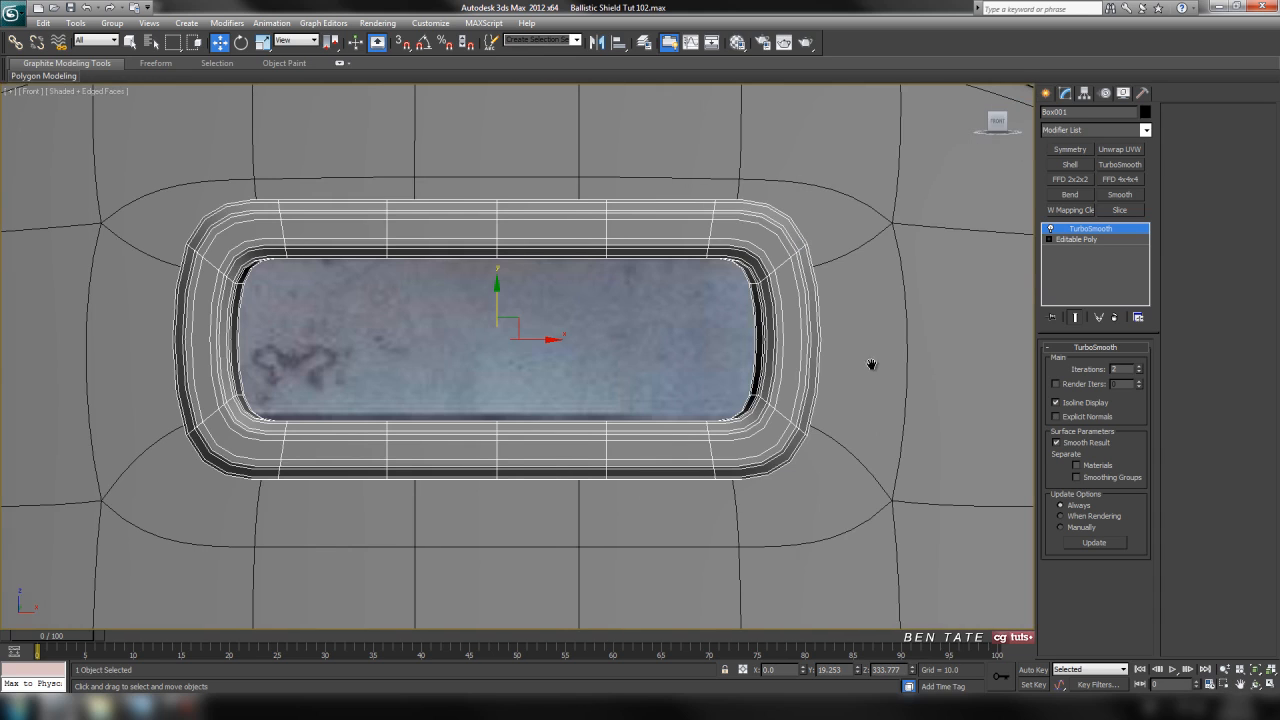
{"action": "left_click", "coordinate": [1070, 240]}
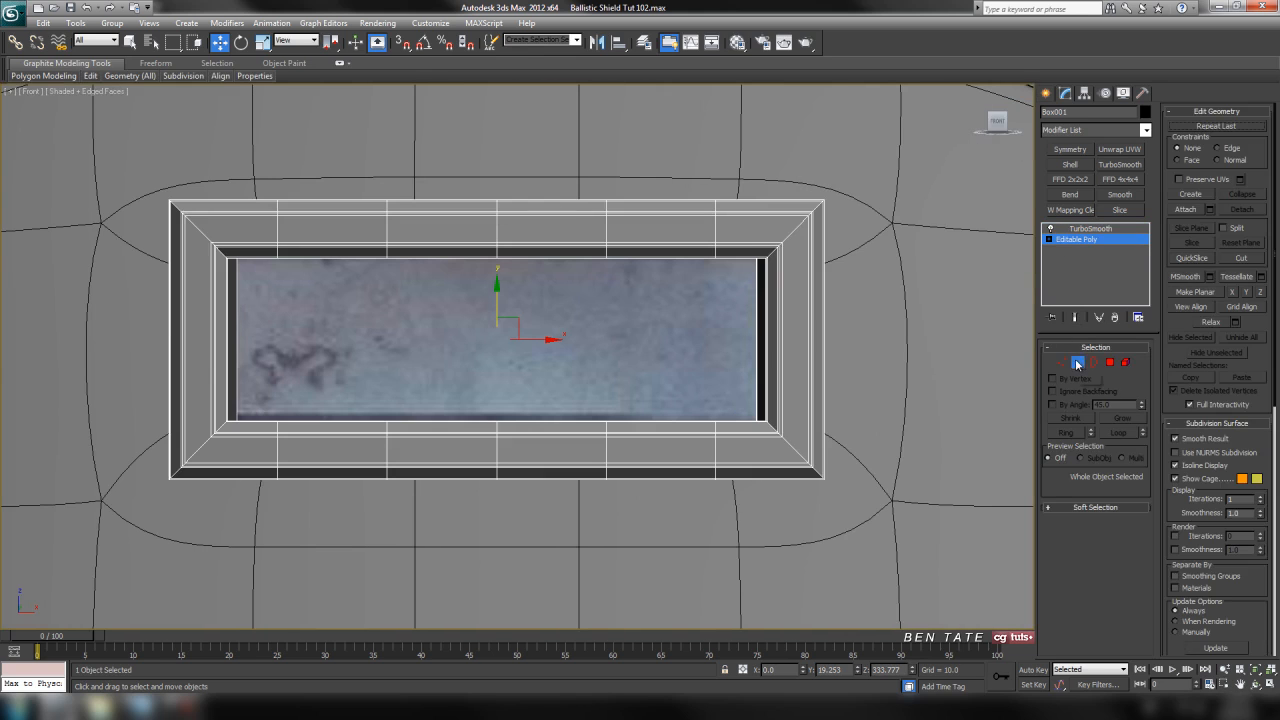
{"action": "left_click", "coordinate": [1077, 362]}
{"action": "middle_click_drag", "start_coordinate": [880, 311], "coordinate": [874, 309]}
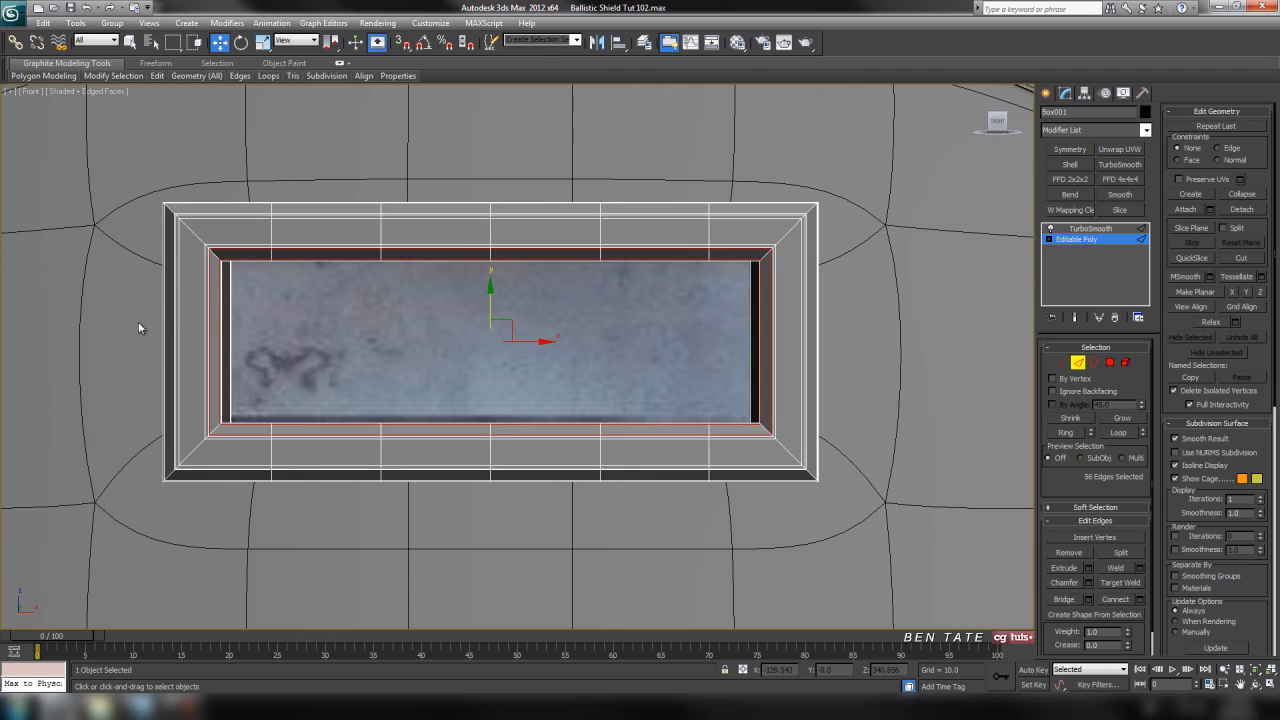
{"action": "left_click_drag", "start_coordinate": [134, 318], "coordinate": [258, 342]}
{"action": "left_click_drag", "start_coordinate": [965, 368], "coordinate": [962, 370], "text": "ctrl"}
{"action": "middle_click_drag", "start_coordinate": [860, 380], "coordinate": [905, 377]}
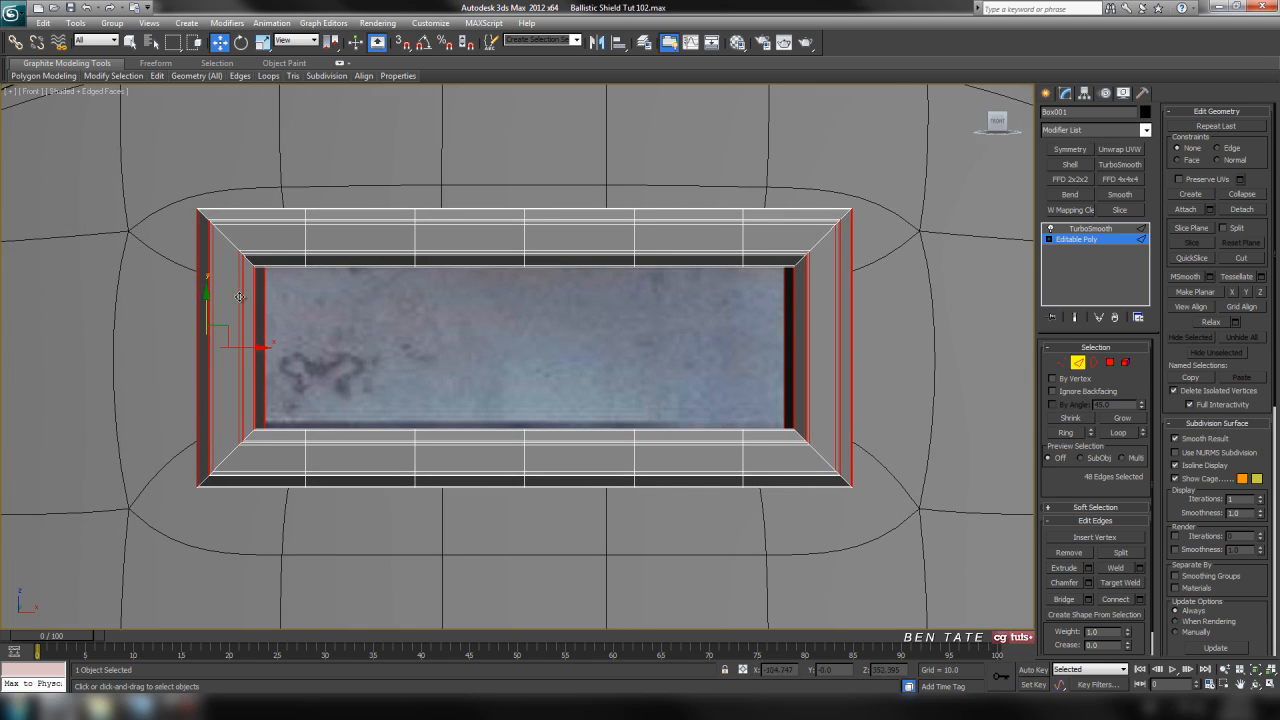
{"action": "middle_click_drag", "start_coordinate": [523, 366], "coordinate": [530, 363]}
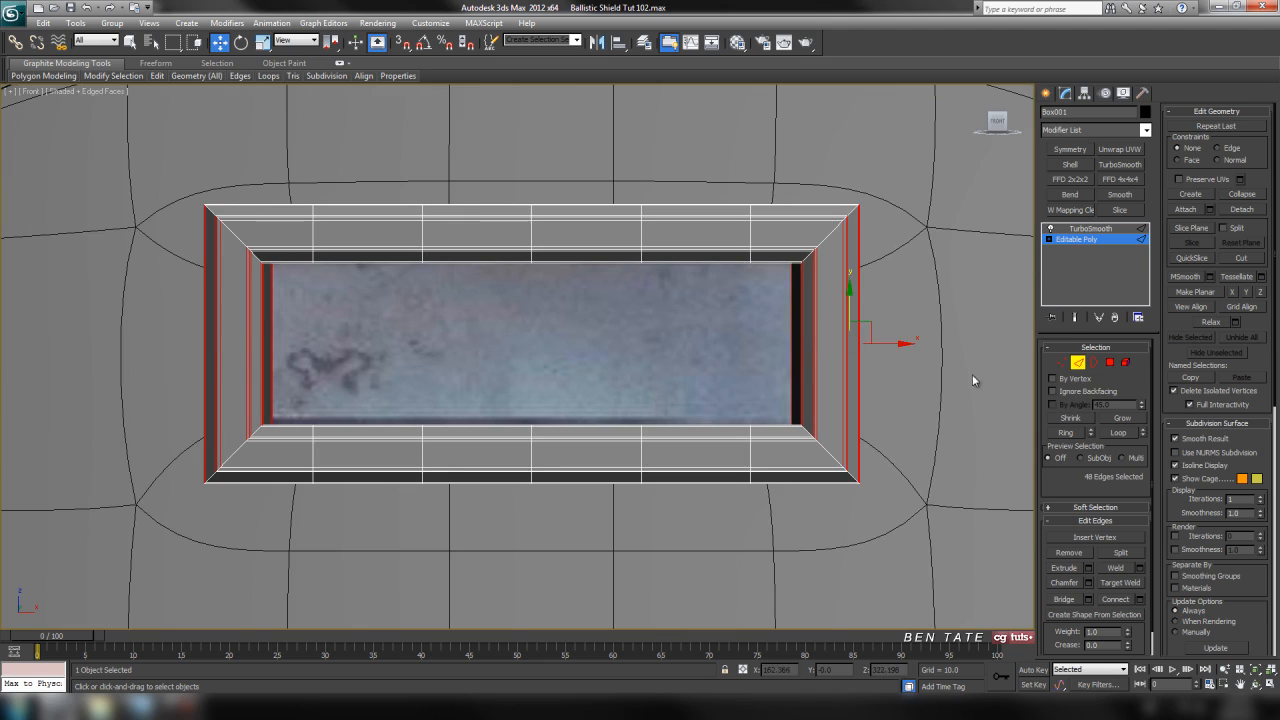
{"action": "left_click", "coordinate": [1075, 317]}
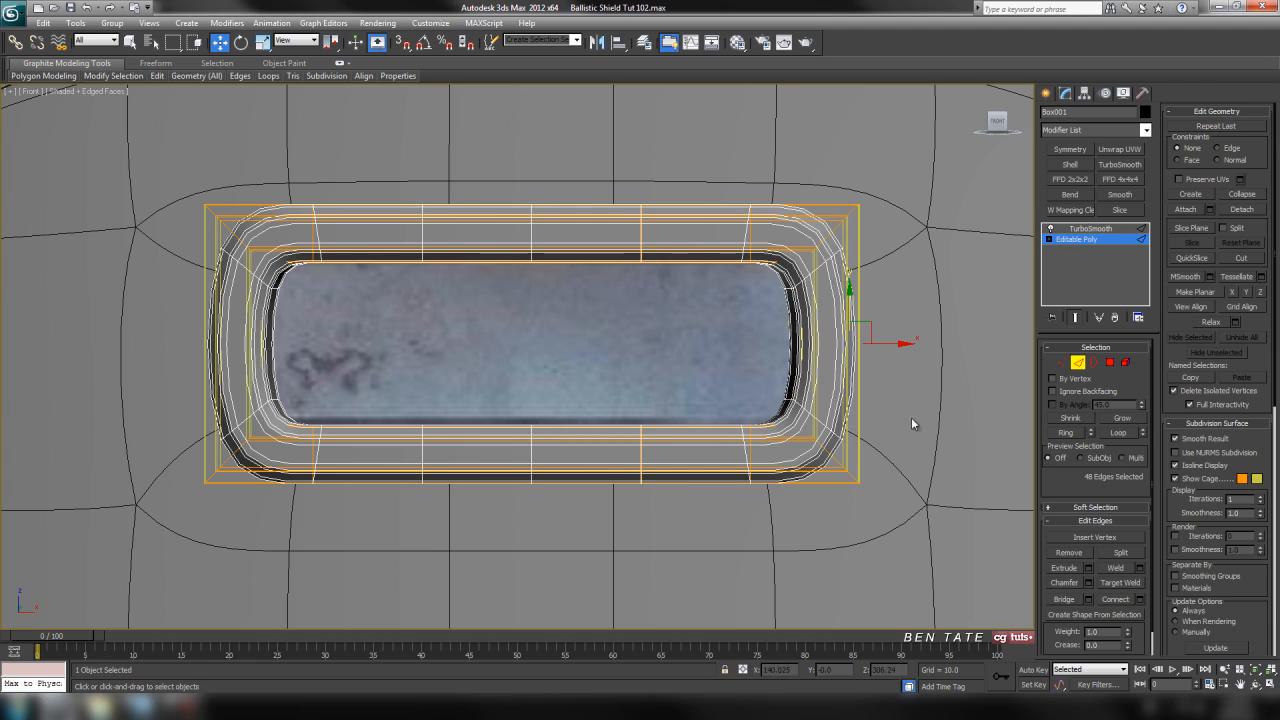
{"action": "middle_click_drag", "start_coordinate": [912, 424], "coordinate": [900, 420]}
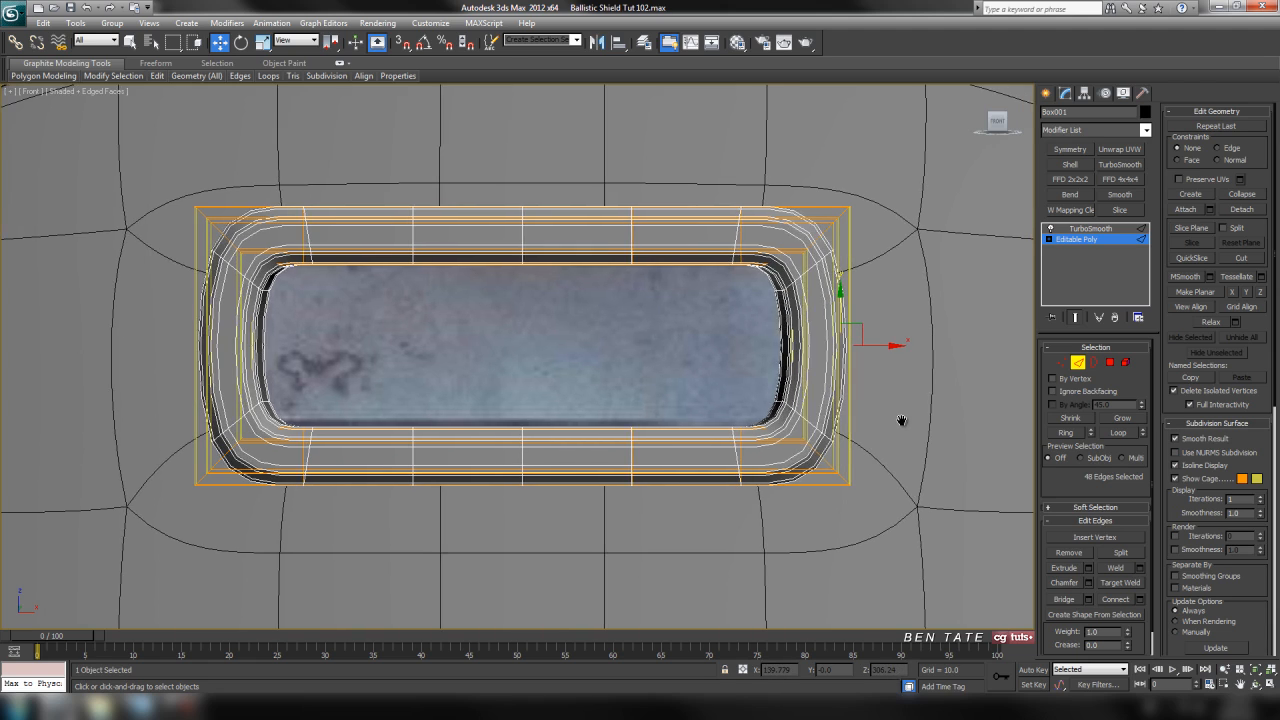
{"action": "left_click", "coordinate": [1139, 599]}
{"action": "scroll", "coordinate": [857, 497], "scroll_direction": "up", "scroll_amount": 5}
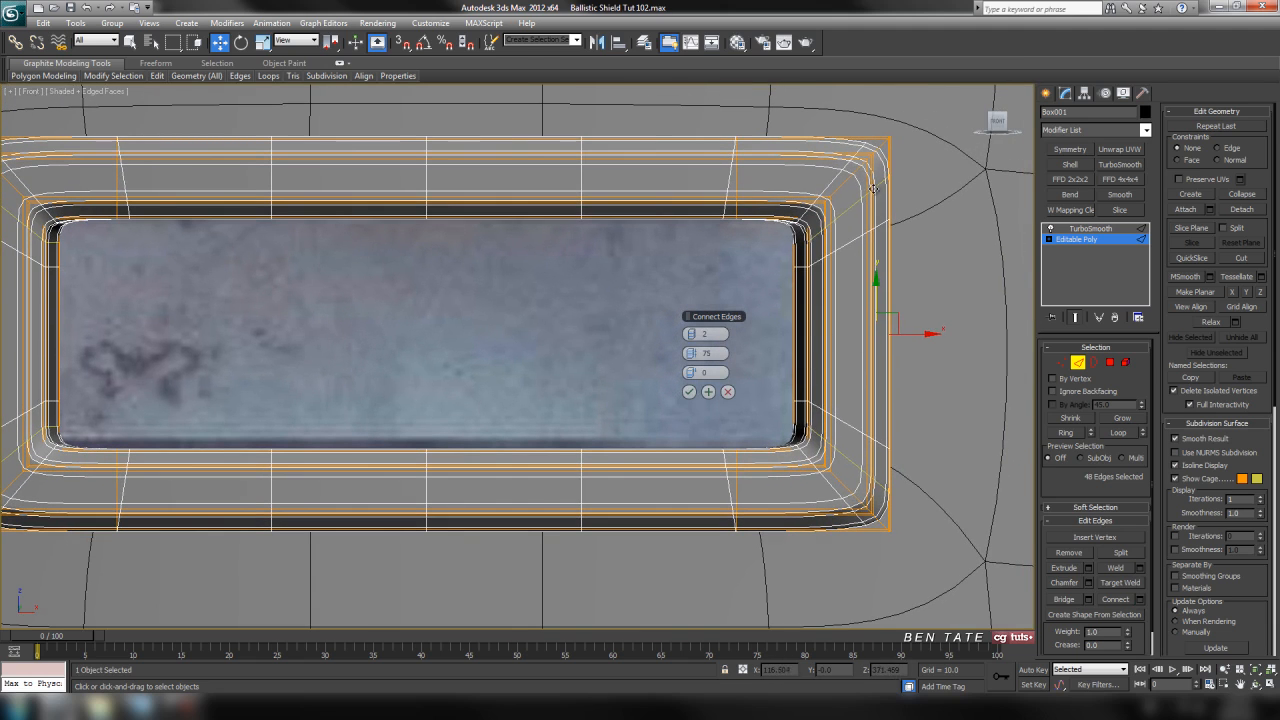
{"action": "key", "text": "F4"}
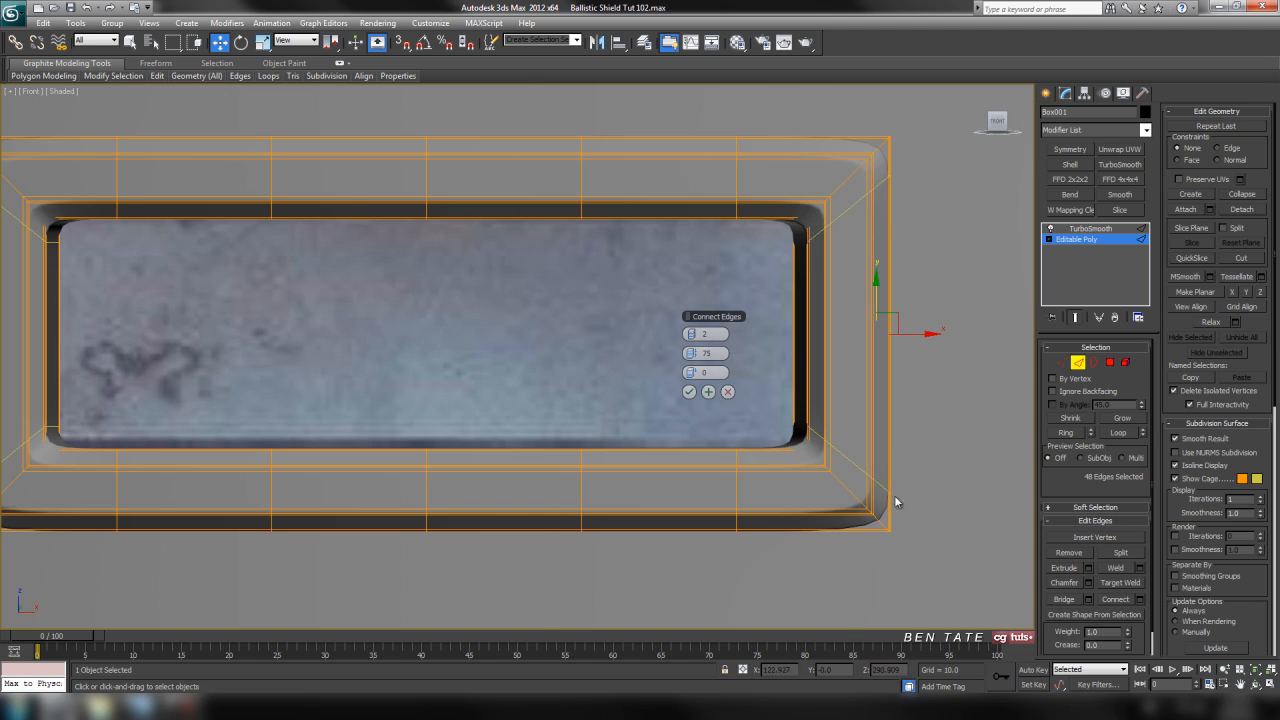
{"action": "key", "text": "F4"}
{"action": "left_click_drag", "start_coordinate": [691, 350], "coordinate": [710, 362]}
{"action": "mouse_move", "coordinate": [404, 364]}
{"action": "middle_mouse_down"}
{"action": "mouse_move", "coordinate": [549, 364]}
{"action": "mouse_move", "coordinate": [496, 368]}
{"action": "middle_mouse_up"}
{"action": "key", "text": "F4"}
{"action": "key", "text": "F4"}
{"action": "middle_click_drag", "start_coordinate": [655, 413], "coordinate": [618, 412]}
{"action": "left_click", "coordinate": [687, 392]}
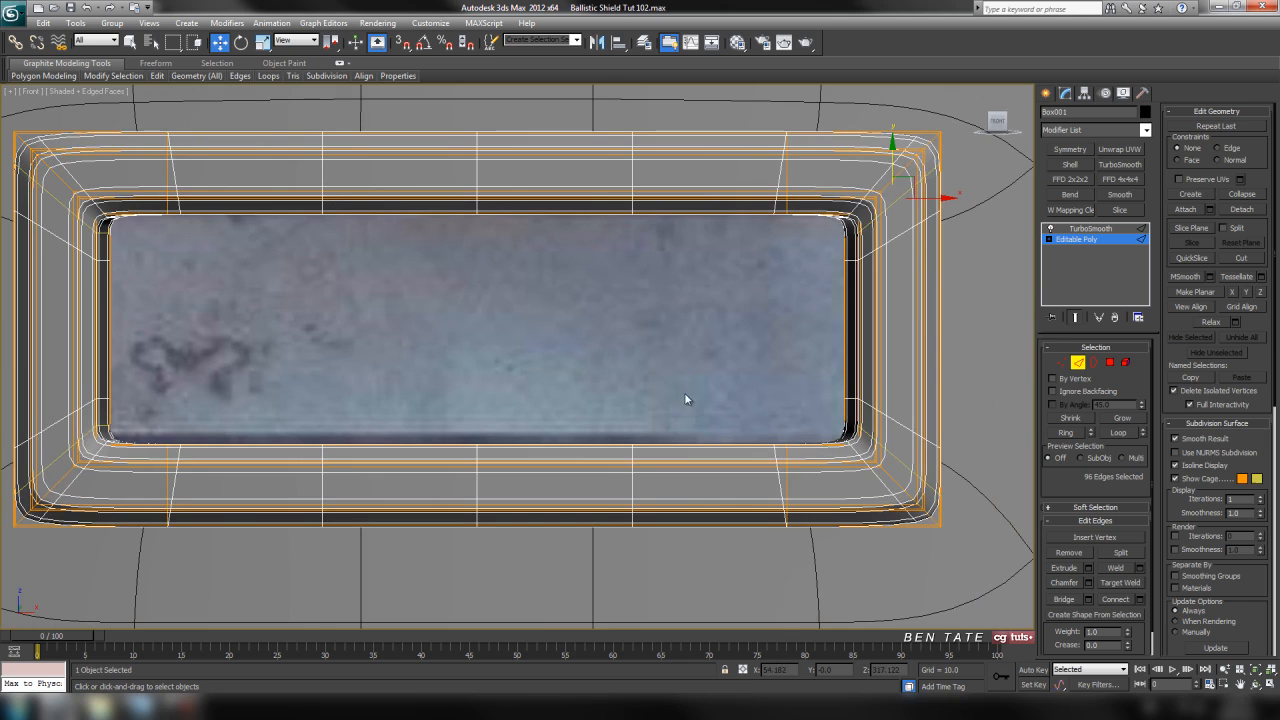
Examine the TurboSmoothed frame's corners from several angles in the perspective view.
{"action": "key", "text": "alt+w"}
{"action": "right_click", "coordinate": [949, 509]}
{"action": "key", "text": "alt+w"}
{"action": "middle_click_drag", "start_coordinate": [949, 509], "coordinate": [729, 445], "text": "alt"}
{"action": "middle_click_drag", "start_coordinate": [584, 389], "coordinate": [627, 394]}
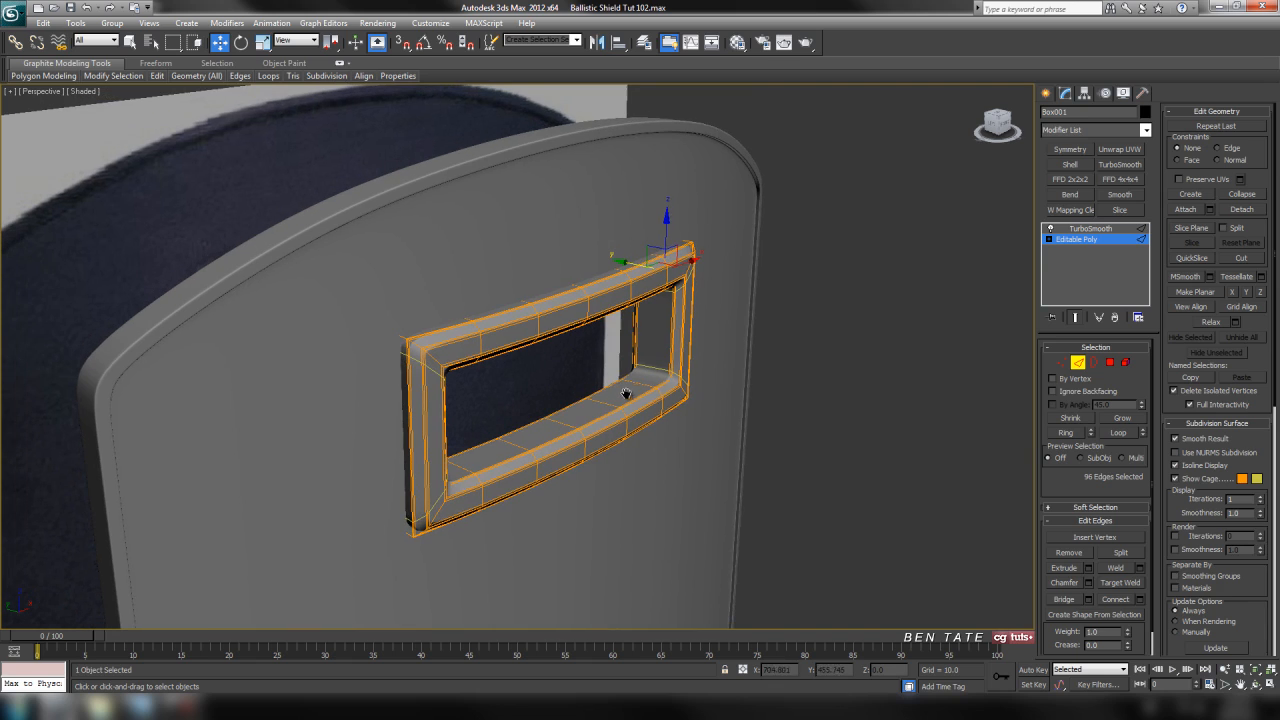
{"action": "left_click", "coordinate": [1075, 317]}
{"action": "scroll", "coordinate": [729, 386], "scroll_direction": "up", "scroll_amount": 5}
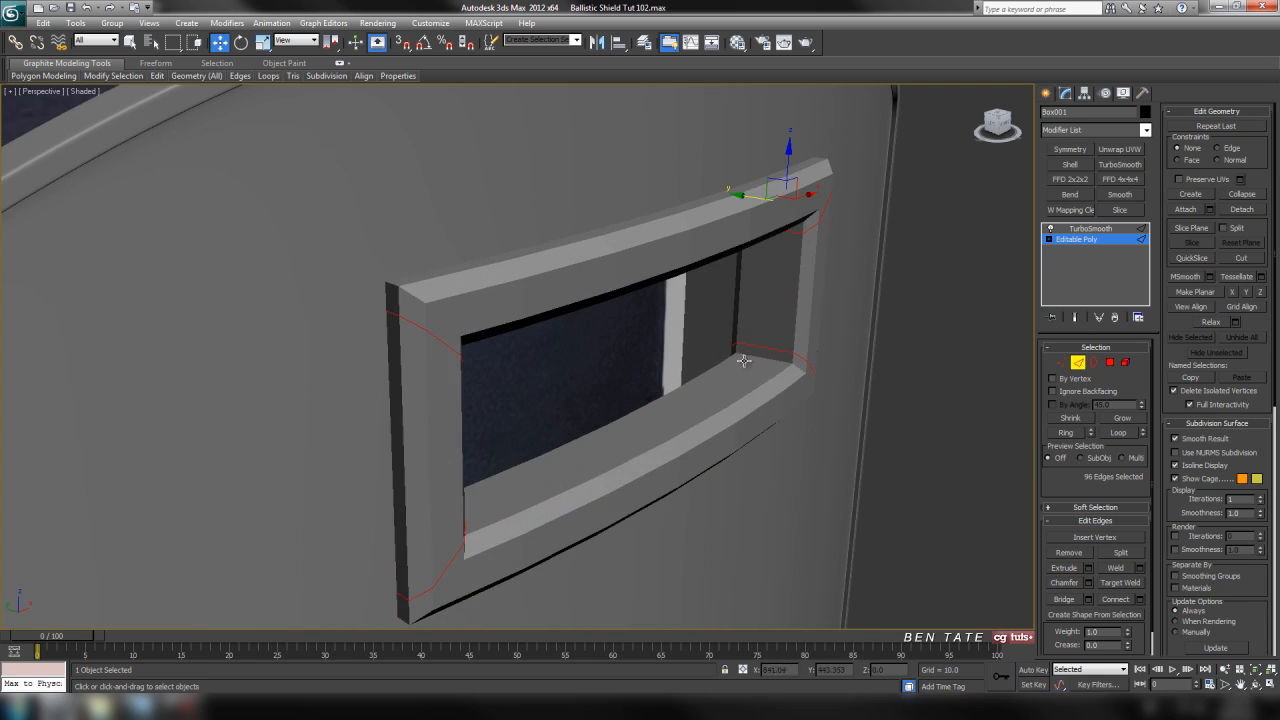
{"action": "left_click", "coordinate": [1088, 229]}
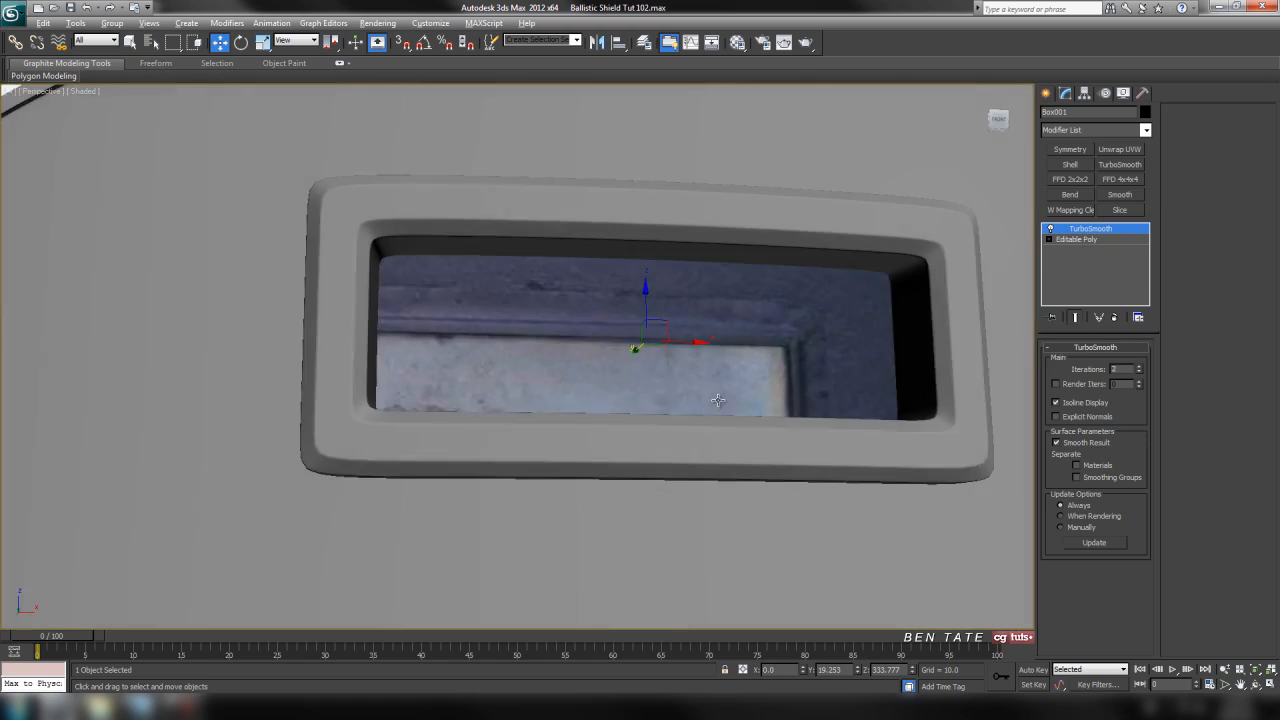
{"action": "middle_click_drag", "start_coordinate": [718, 400], "coordinate": [880, 458], "text": "alt"}
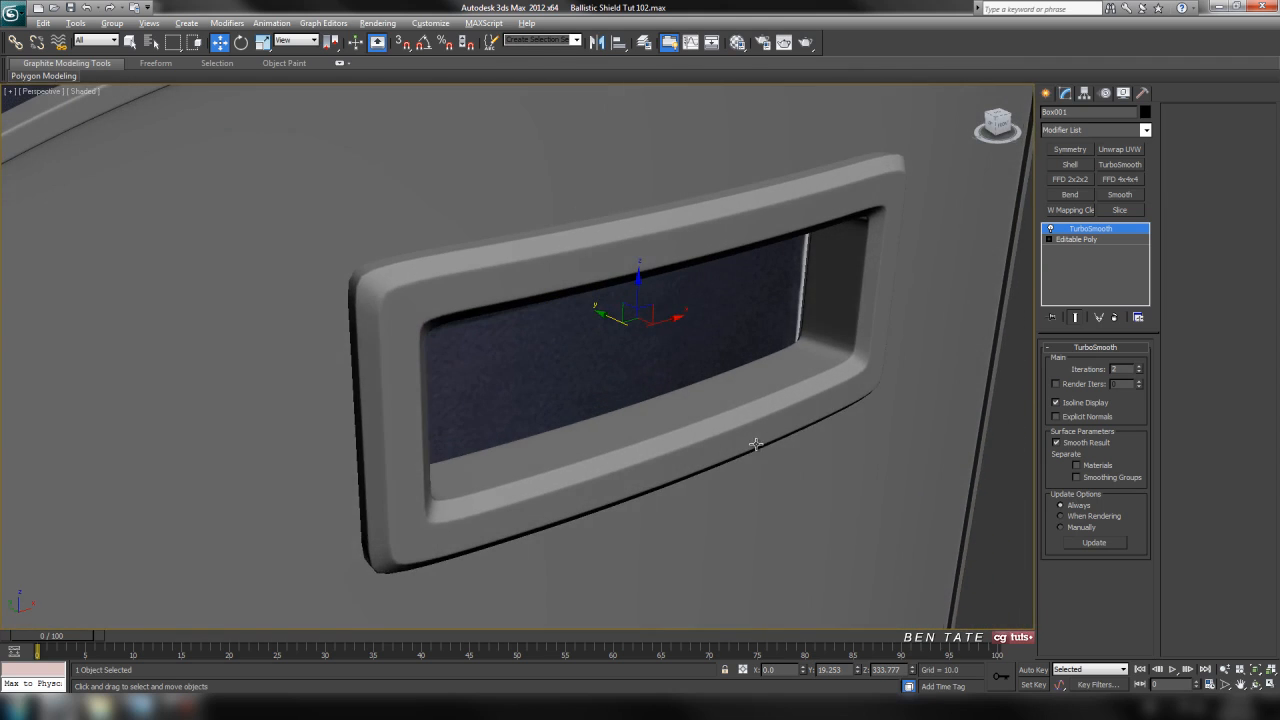
{"action": "middle_click_drag", "start_coordinate": [756, 444], "coordinate": [418, 292], "text": "alt"}
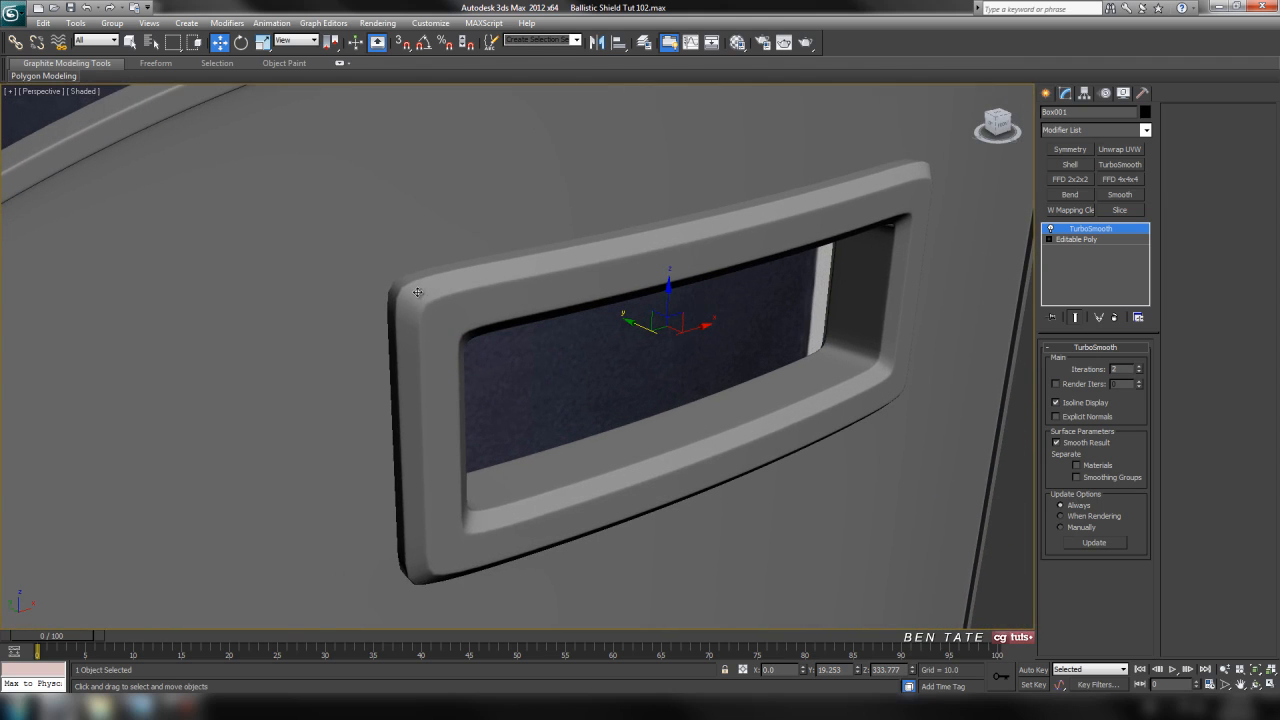
{"action": "middle_click_drag", "start_coordinate": [539, 370], "coordinate": [788, 494], "text": "alt"}
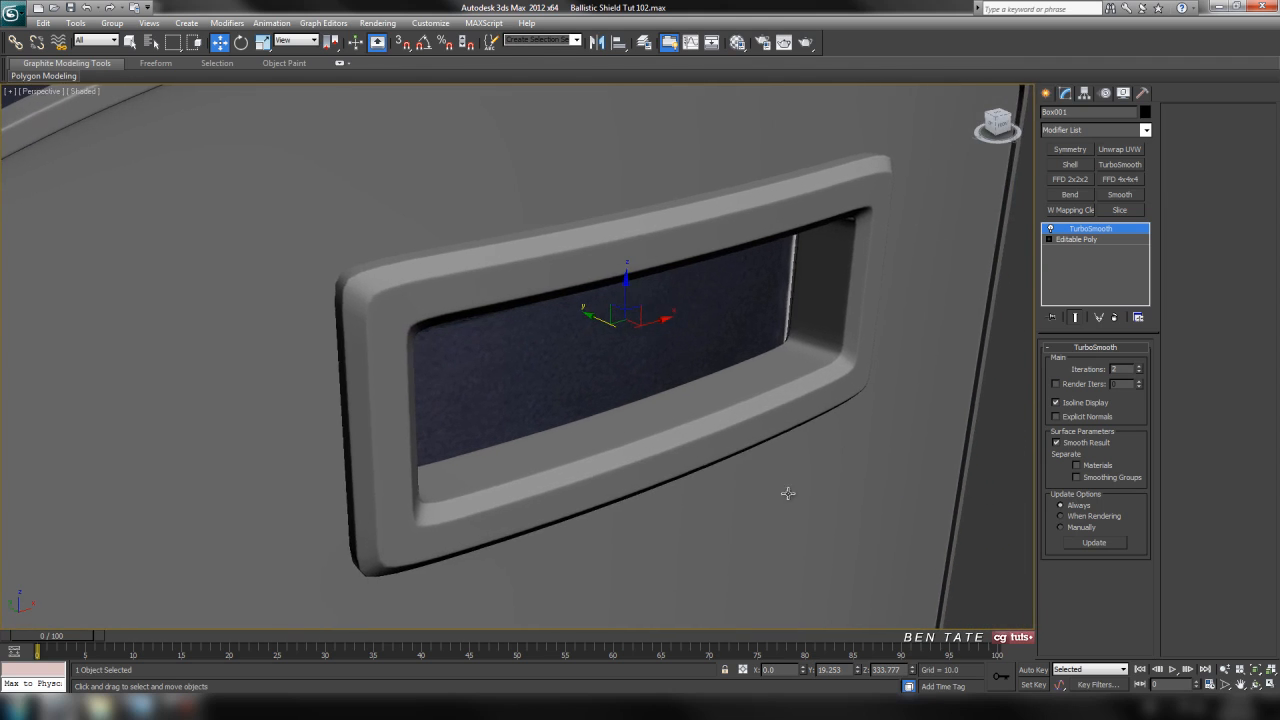
Turn off the TurboSmooth display and connect the vertical edges of the frame's side bars with 1 segment and a pinch of 0.
{"action": "key", "text": "alt+w"}
{"action": "left_click", "coordinate": [884, 280]}
{"action": "key", "text": "alt+w"}
{"action": "left_click", "coordinate": [1053, 231]}
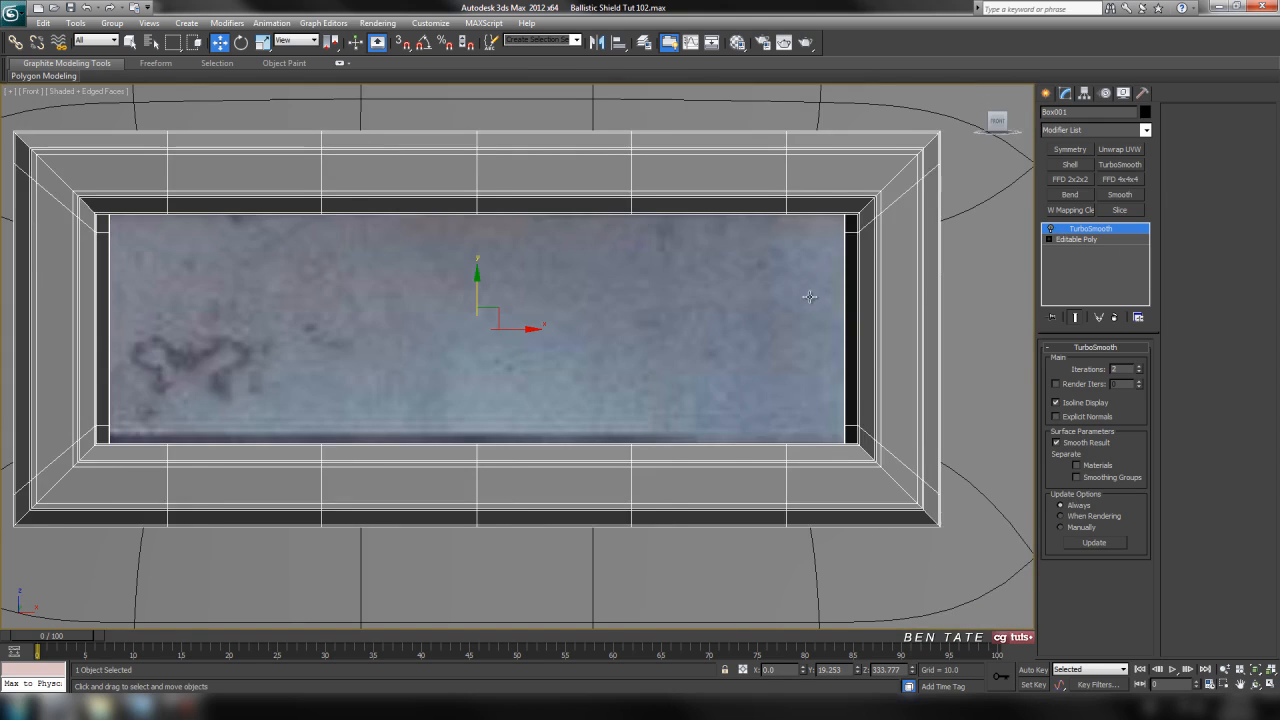
{"action": "scroll", "coordinate": [650, 350], "scroll_direction": "down", "scroll_amount": 3}
{"action": "left_click", "coordinate": [1088, 240]}
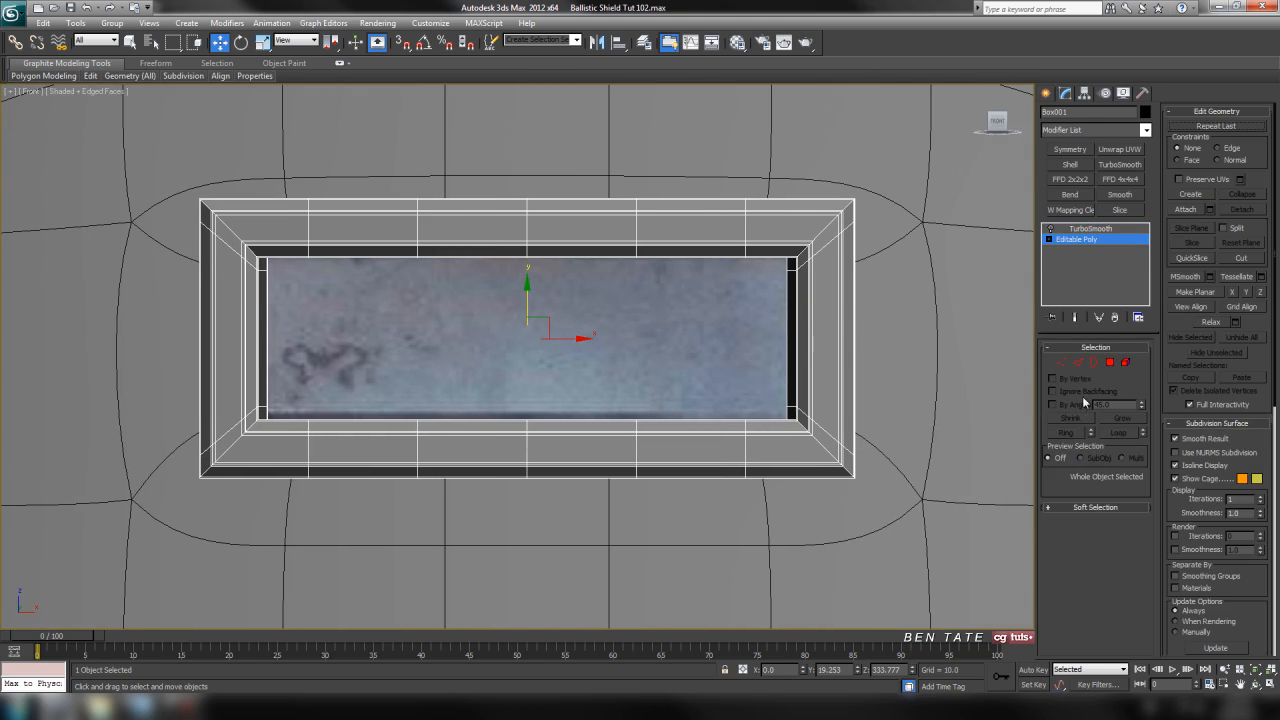
{"action": "left_click", "coordinate": [1077, 362]}
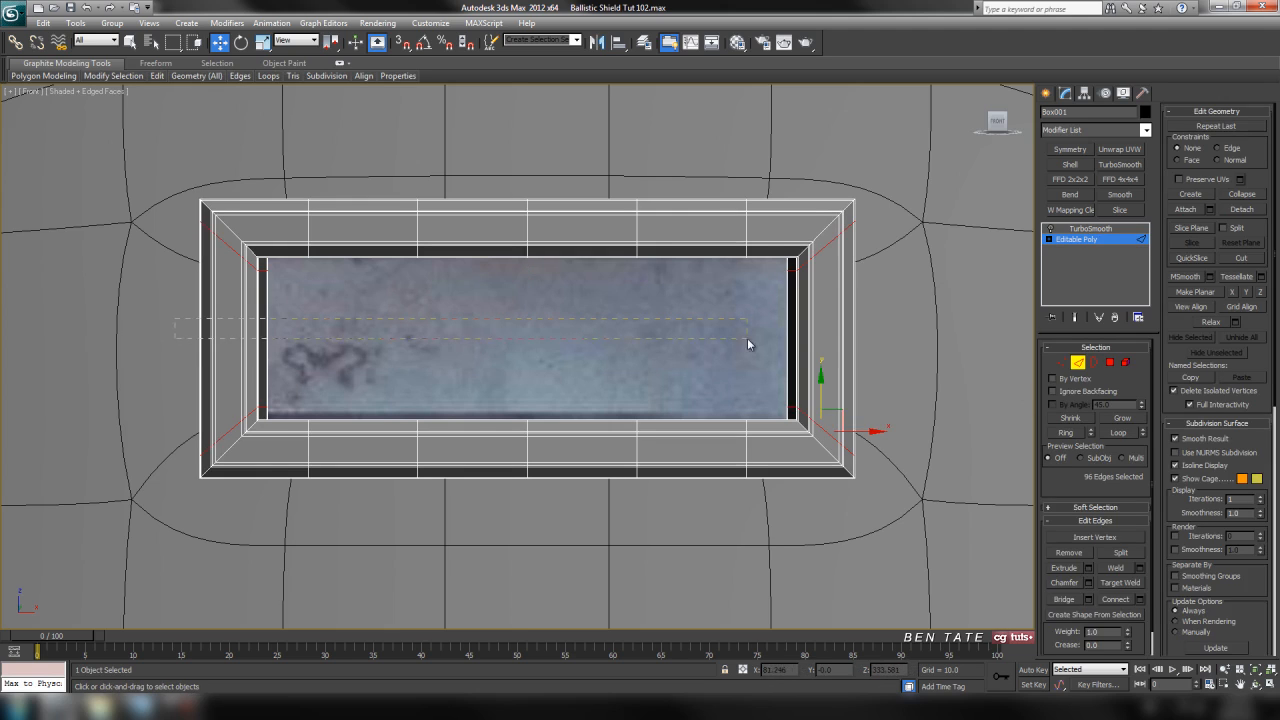
{"action": "left_click_drag", "start_coordinate": [927, 344], "coordinate": [940, 348]}
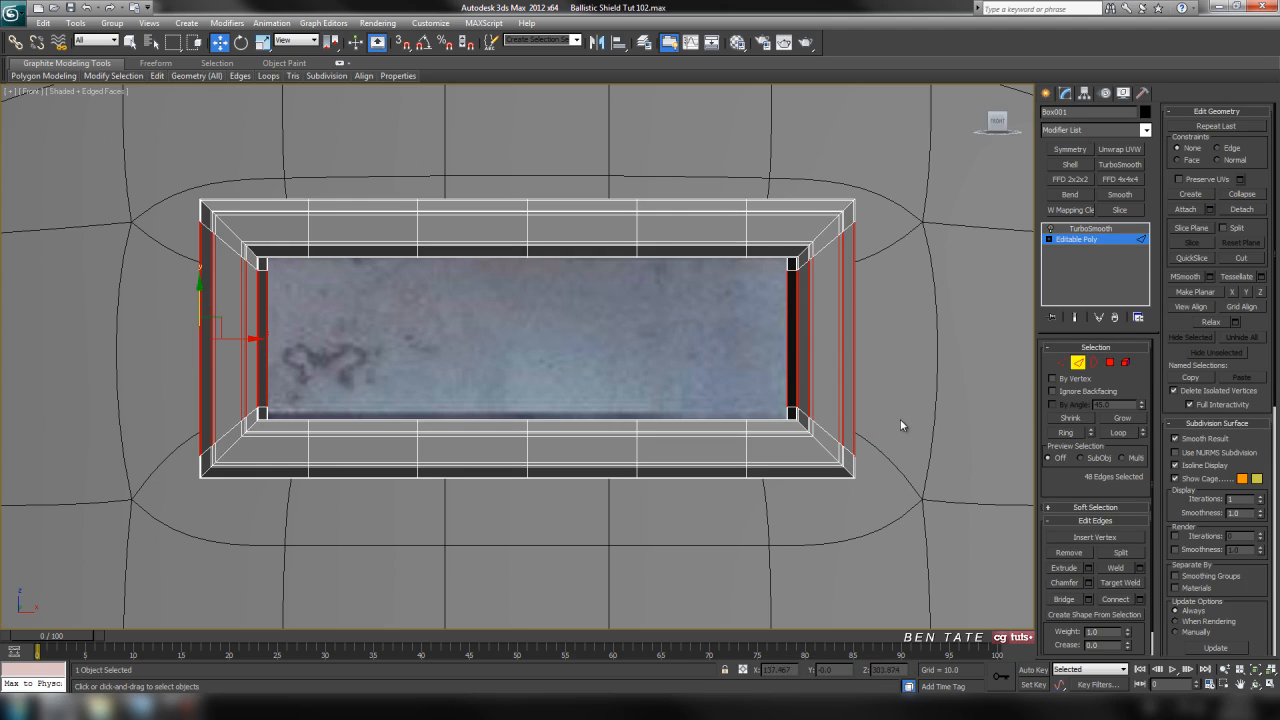
{"action": "left_click", "coordinate": [1140, 600]}
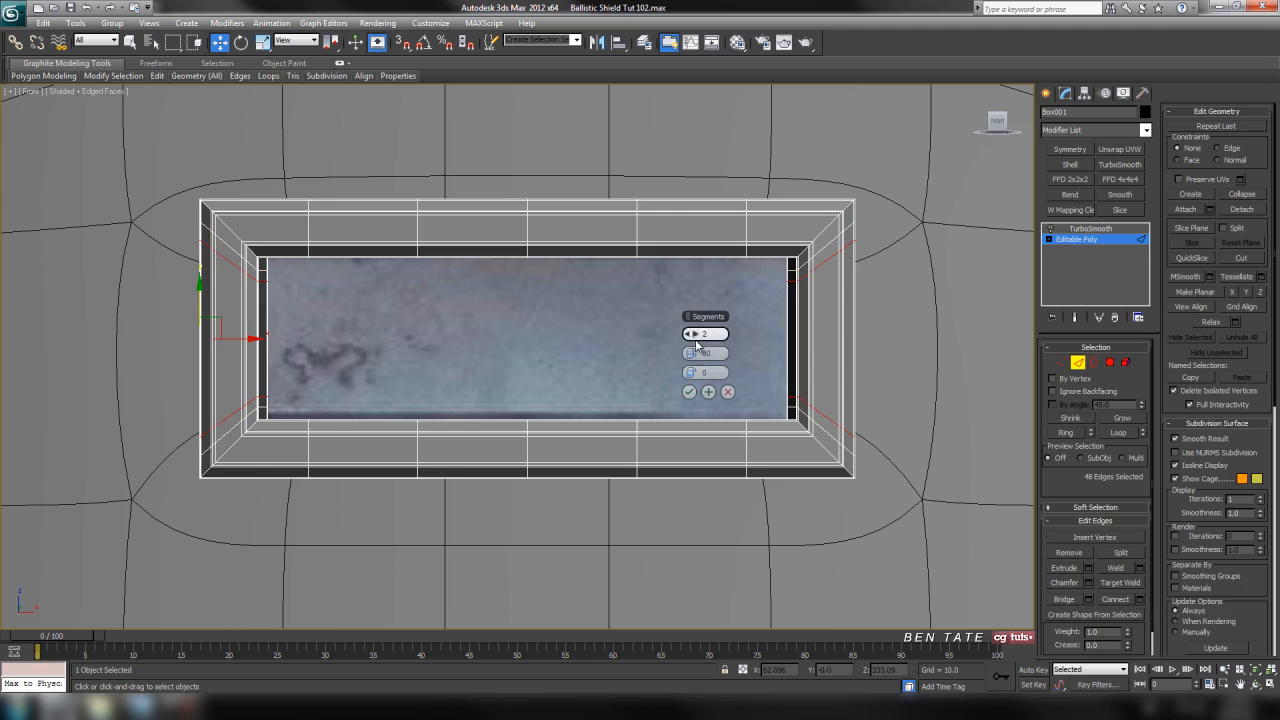
{"action": "left_click", "coordinate": [708, 392]}
{"action": "middle_click_drag", "start_coordinate": [672, 337], "coordinate": [680, 348]}
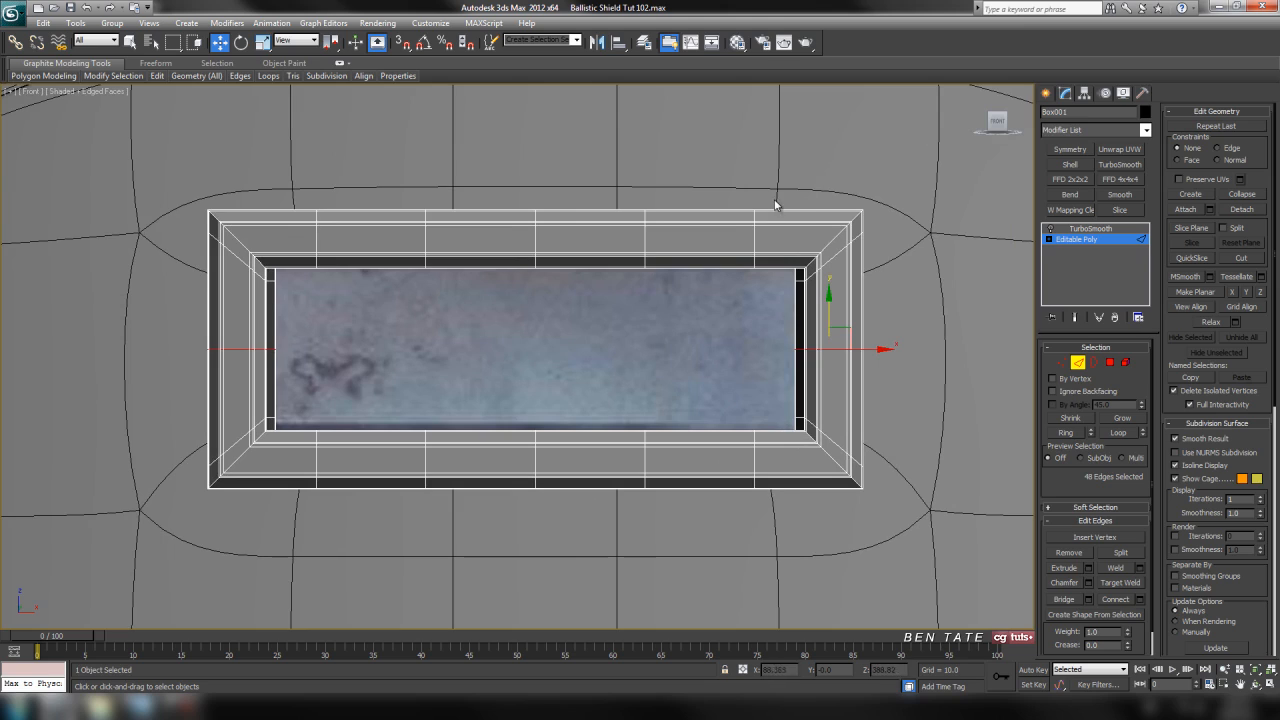
Turn TurboSmooth back on and connect the horizontal edges beside the frame's four corners with 2 segments and a pinch of 15.
{"action": "left_click_drag", "start_coordinate": [783, 299], "coordinate": [782, 300]}
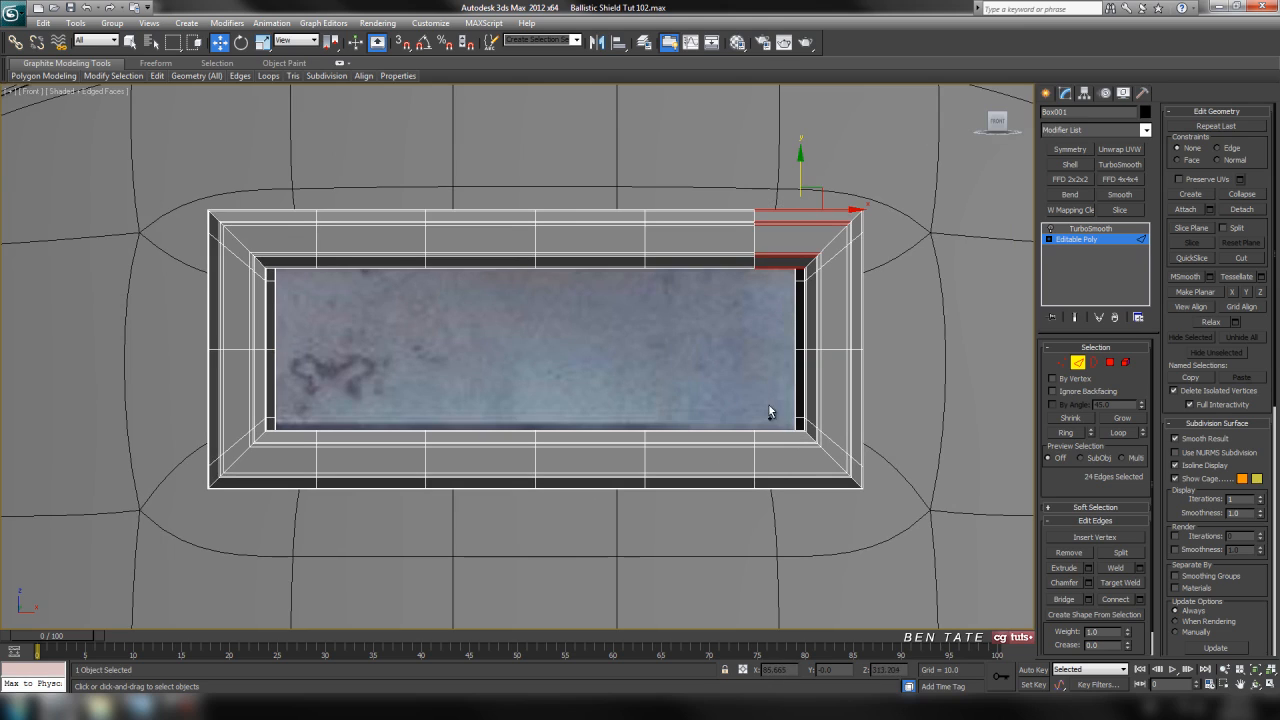
{"action": "left_click_drag", "start_coordinate": [783, 541], "coordinate": [783, 542], "text": "ctrl"}
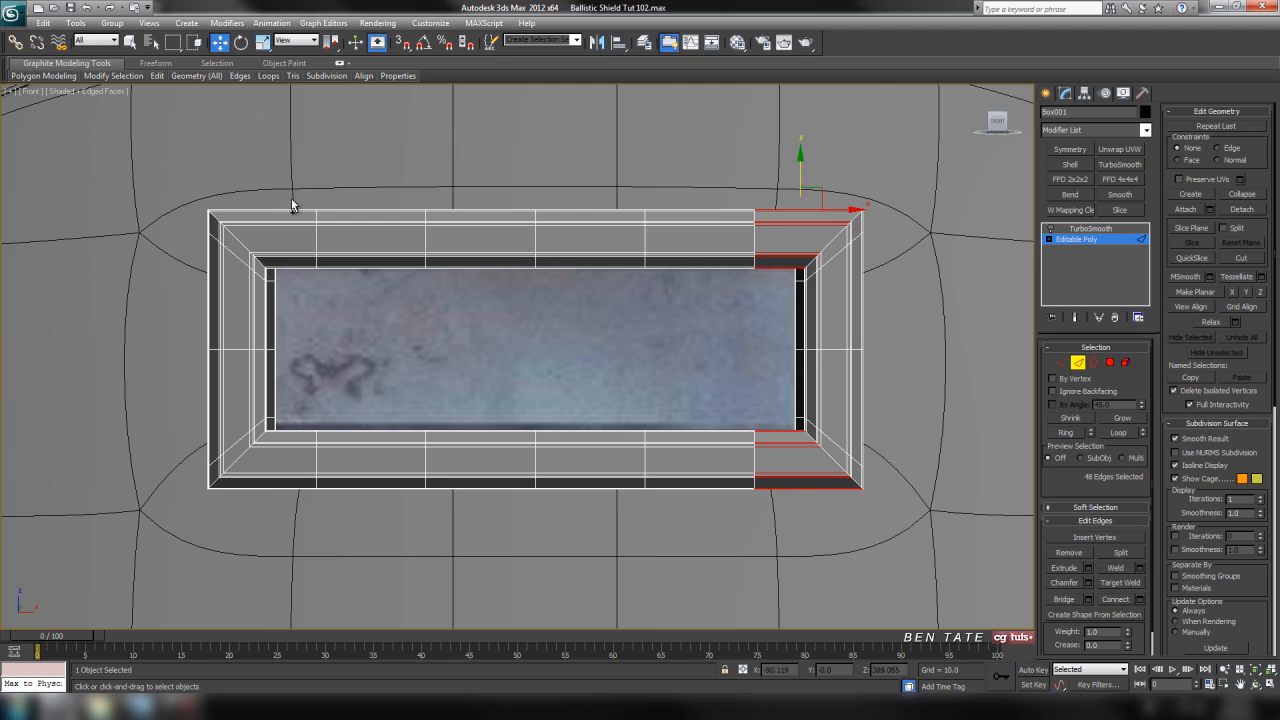
{"action": "left_click_drag", "start_coordinate": [303, 263], "coordinate": [297, 398], "text": "ctrl"}
{"action": "left_click_drag", "start_coordinate": [305, 520], "coordinate": [306, 521], "text": "ctrl"}
{"action": "middle_click_drag", "start_coordinate": [820, 397], "coordinate": [767, 357]}
{"action": "left_click", "coordinate": [1076, 318]}
{"action": "left_click", "coordinate": [1051, 229]}
{"action": "scroll", "coordinate": [780, 290], "scroll_direction": "up", "scroll_amount": 6}
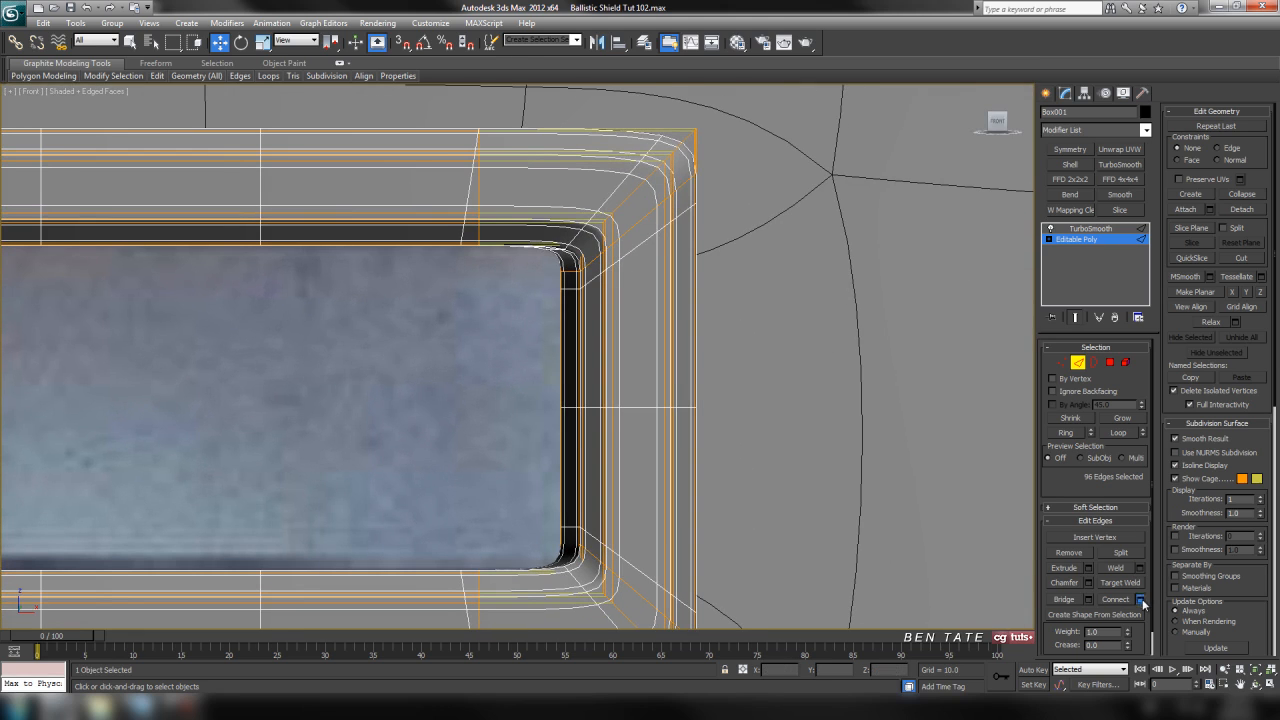
{"action": "left_click", "coordinate": [1140, 599]}
{"action": "middle_click_drag", "start_coordinate": [829, 429], "coordinate": [843, 346]}
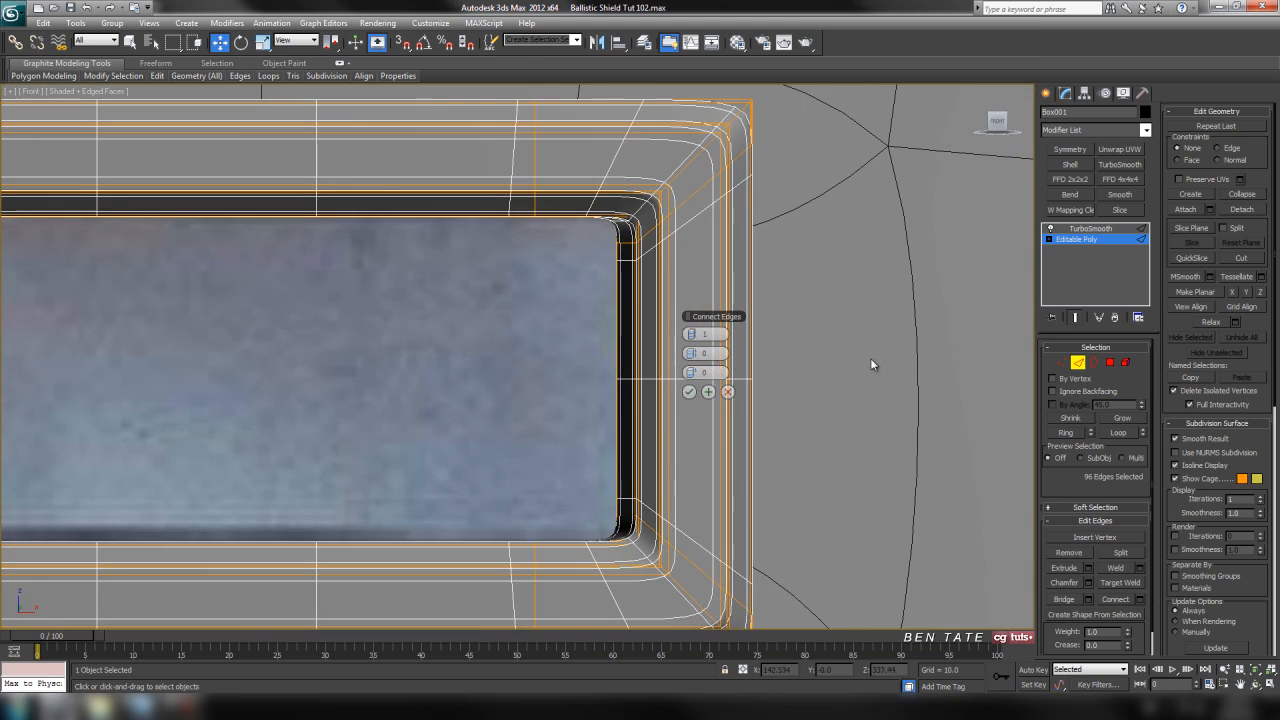
{"action": "scroll", "coordinate": [880, 350], "scroll_direction": "down", "scroll_amount": 3}
{"action": "left_click", "coordinate": [697, 334]}
{"action": "middle_click_drag", "start_coordinate": [790, 331], "coordinate": [786, 366]}
{"action": "key", "text": "alt+w"}
{"action": "middle_click", "coordinate": [854, 517]}
{"action": "key", "text": "alt+w"}
{"action": "middle_click_drag", "start_coordinate": [723, 443], "coordinate": [706, 400], "text": "alt"}
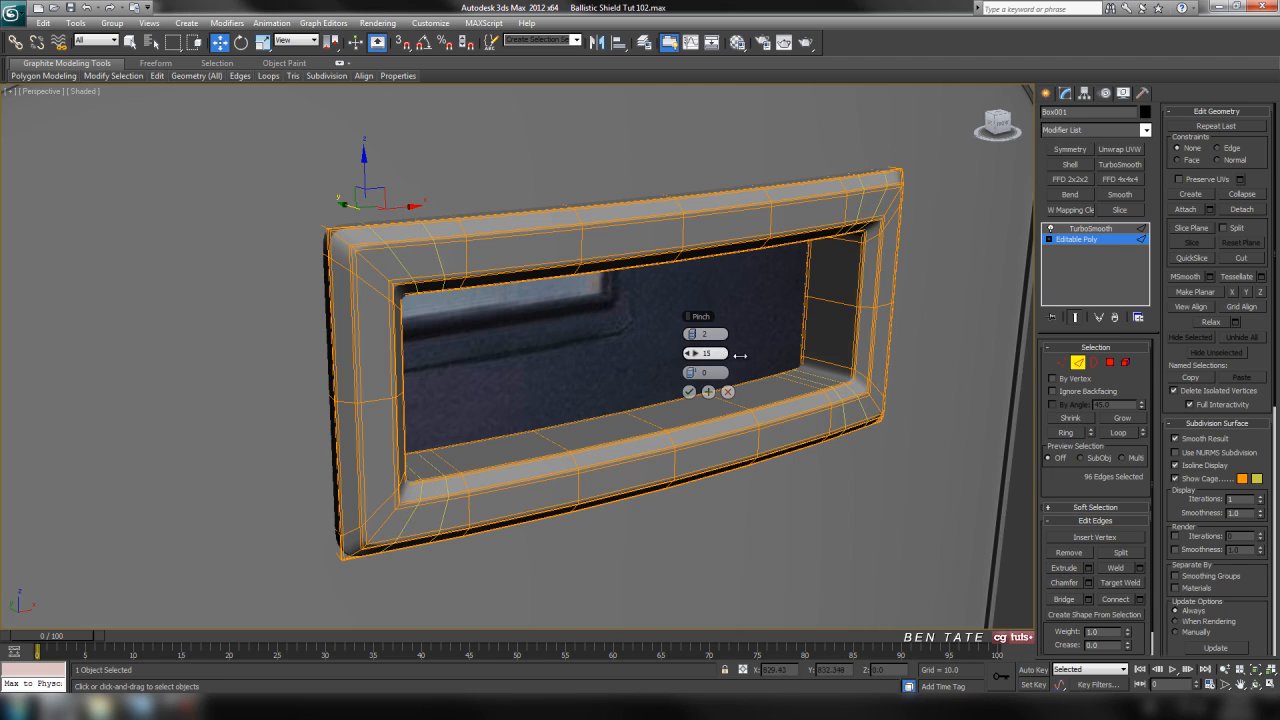
{"action": "left_click", "coordinate": [689, 391]}
Leave edge editing and examine the frame's rounded corners at the TurboSmooth level in the perspective view.
{"action": "left_click", "coordinate": [1087, 363]}
{"action": "left_click", "coordinate": [1090, 229]}
{"action": "scroll", "coordinate": [803, 322], "scroll_direction": "up", "scroll_amount": 5}
{"action": "middle_click_drag", "start_coordinate": [803, 322], "coordinate": [896, 343], "text": "alt"}
{"action": "middle_click_drag", "start_coordinate": [992, 234], "coordinate": [840, 302]}
{"action": "scroll", "coordinate": [745, 338], "scroll_direction": "down", "scroll_amount": 4}
{"action": "middle_click_drag", "start_coordinate": [840, 302], "coordinate": [866, 371], "text": "alt"}
{"action": "scroll", "coordinate": [866, 371], "scroll_direction": "up", "scroll_amount": 5}
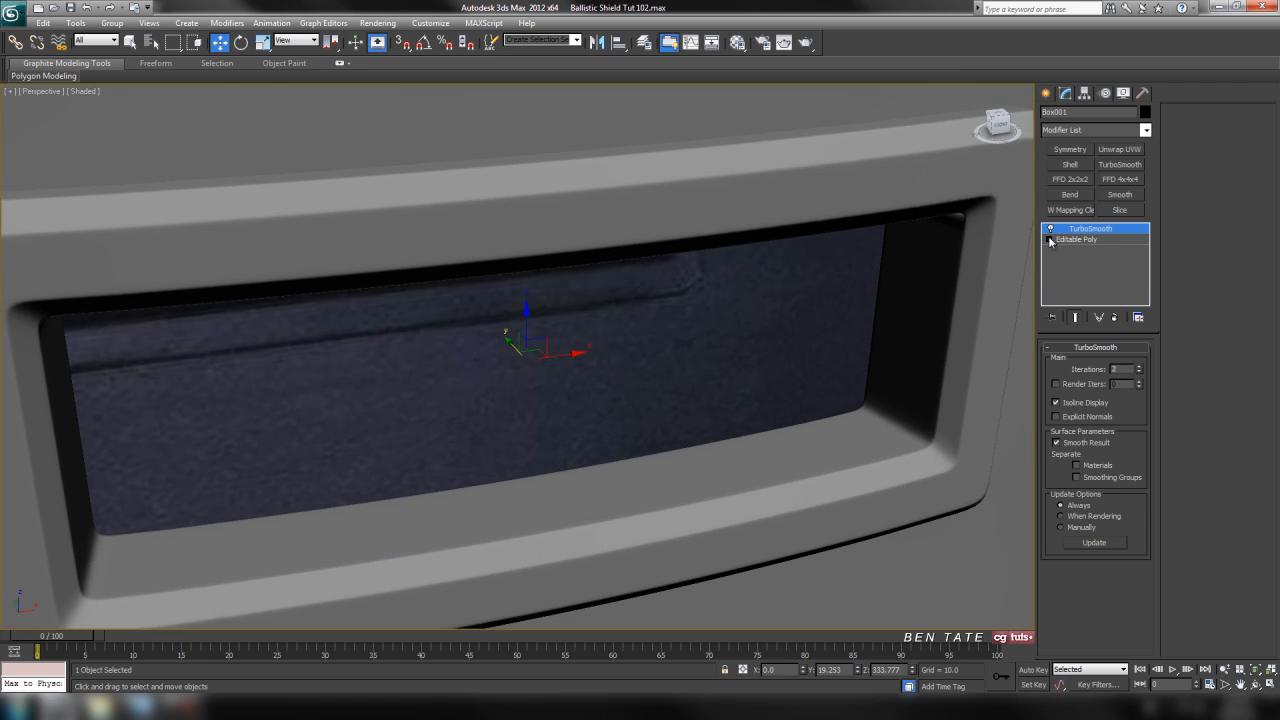
Show edged faces and select the four supporting edge loops beside the corners that lie nearest the middle of the frame.
{"action": "left_click", "coordinate": [1063, 241]}
{"action": "middle_click_drag", "start_coordinate": [951, 343], "coordinate": [886, 358], "text": "alt"}
{"action": "key", "text": "F4"}
{"action": "middle_click_drag", "start_coordinate": [990, 330], "coordinate": [1025, 365], "text": "alt"}
{"action": "left_click", "coordinate": [1077, 362]}
{"action": "middle_click_drag", "start_coordinate": [775, 339], "coordinate": [737, 314], "text": "alt"}
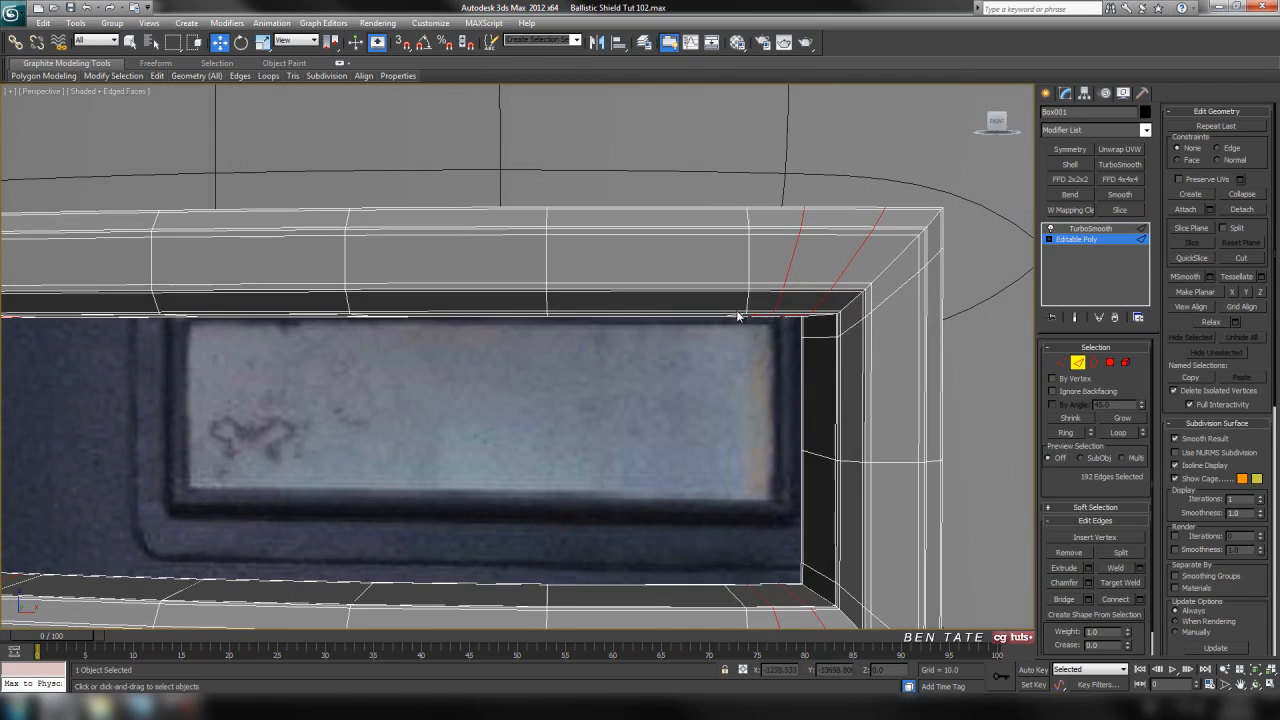
{"action": "key", "text": "w"}
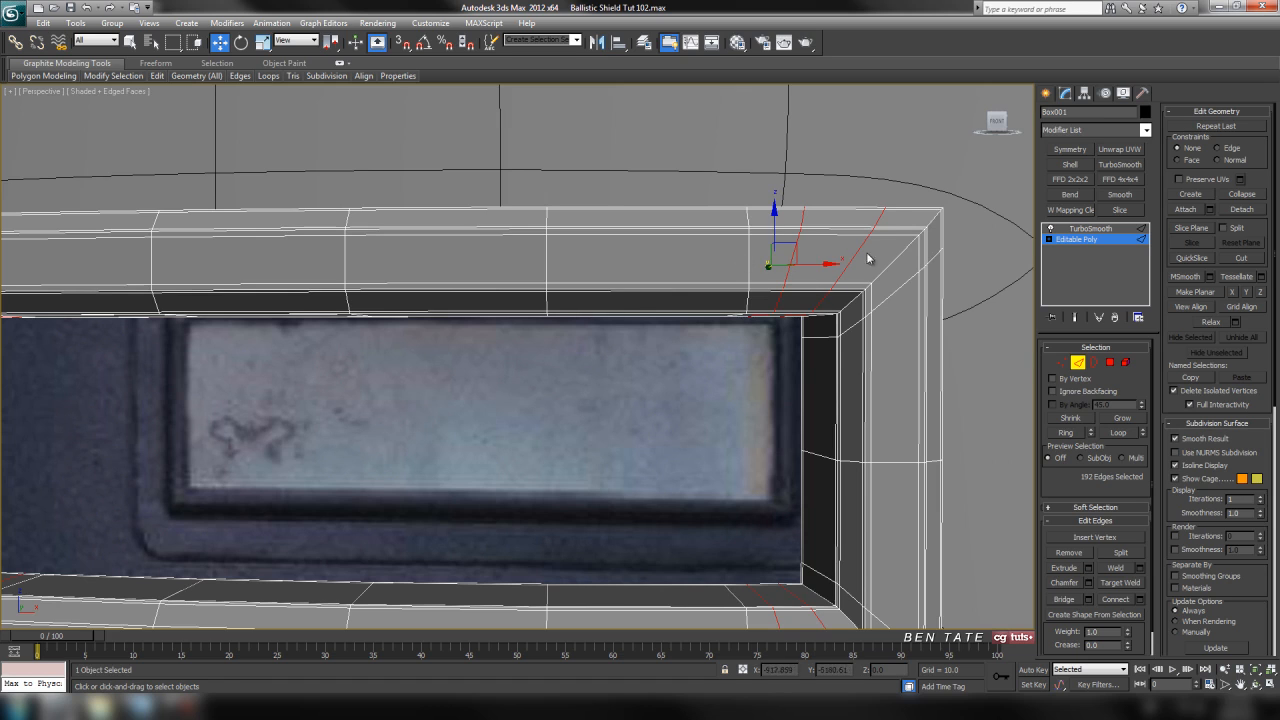
{"action": "left_click", "coordinate": [793, 259]}
{"action": "middle_click_drag", "start_coordinate": [768, 404], "coordinate": [771, 254]}
{"action": "left_click", "coordinate": [793, 459], "text": "ctrl"}
{"action": "middle_click_drag", "start_coordinate": [206, 243], "coordinate": [460, 273]}
{"action": "left_click", "coordinate": [370, 133], "text": "ctrl"}
{"action": "left_click", "coordinate": [369, 509], "text": "ctrl"}
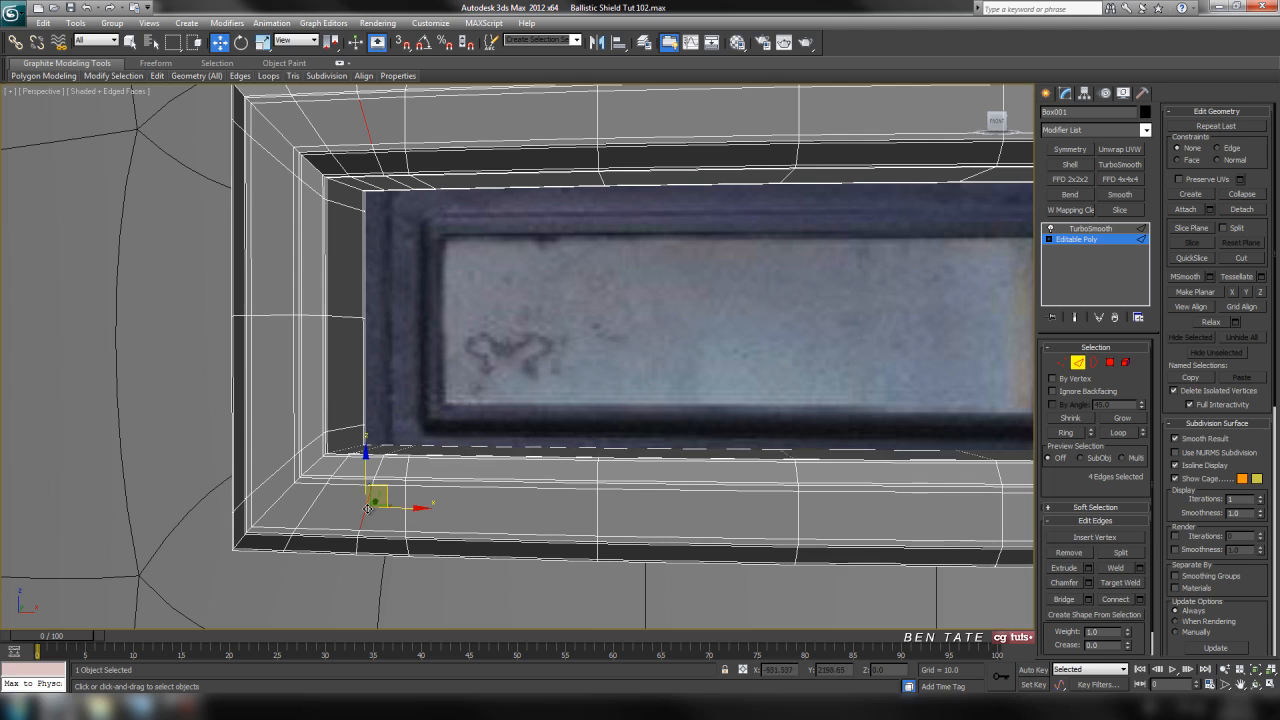
{"action": "left_click", "coordinate": [1126, 437]}
Check the selected corner loops in the front view, clear the edge selection and leave edge editing.
{"action": "middle_click_drag", "start_coordinate": [809, 346], "coordinate": [789, 356]}
{"action": "key", "text": "alt+w"}
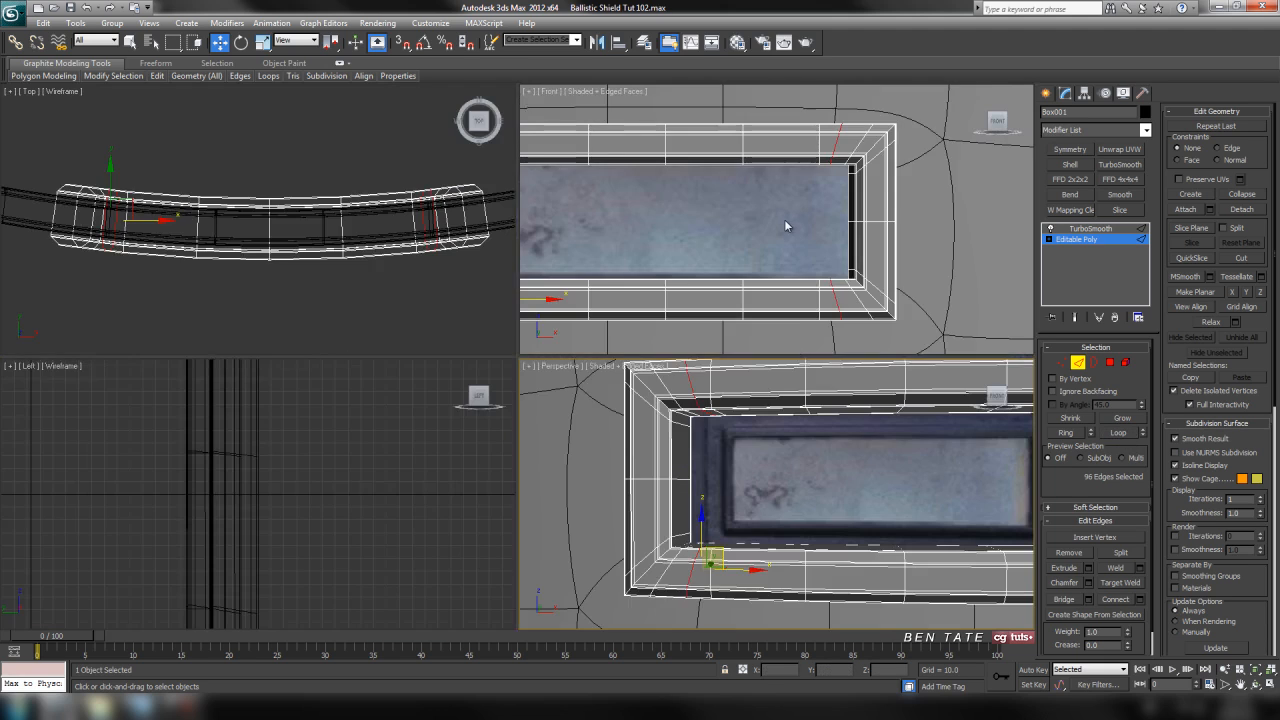
{"action": "middle_click", "coordinate": [782, 221]}
{"action": "key", "text": "alt+w"}
{"action": "scroll", "coordinate": [725, 248], "scroll_direction": "down", "scroll_amount": 4}
{"action": "middle_click_drag", "start_coordinate": [731, 268], "coordinate": [849, 273]}
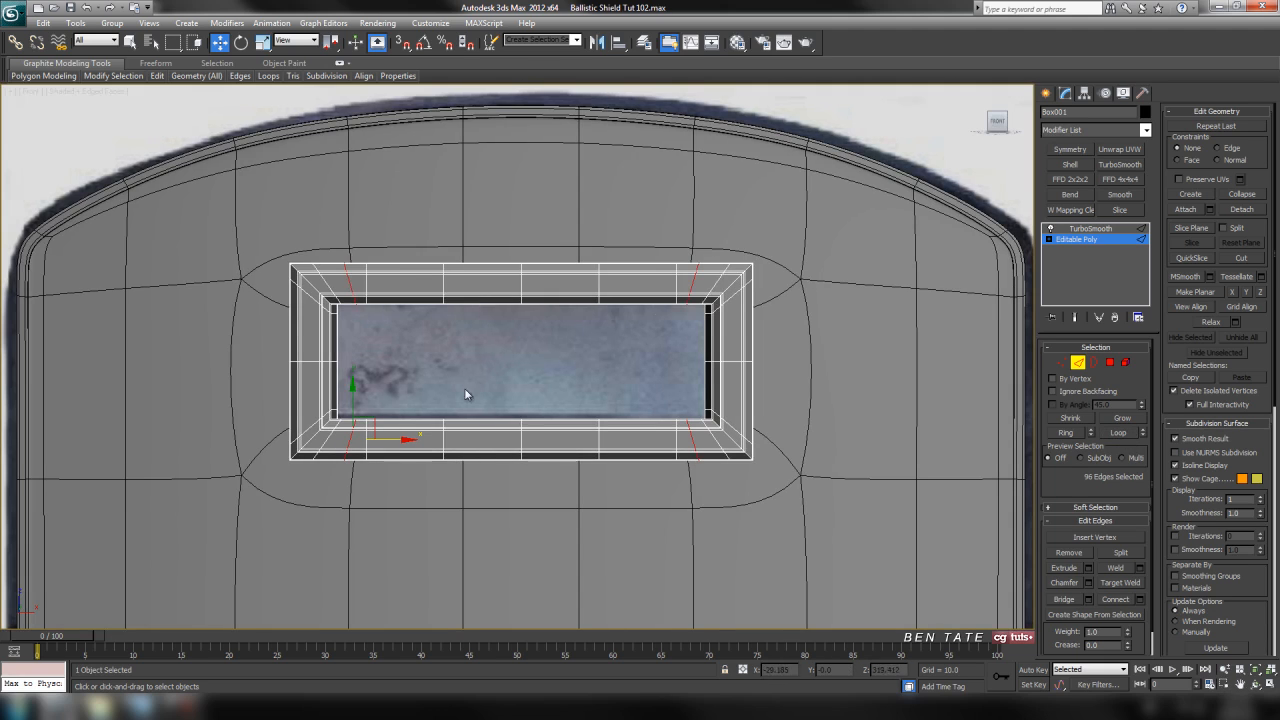
{"action": "scroll", "coordinate": [781, 307], "scroll_direction": "up", "scroll_amount": 2}
{"action": "middle_click_drag", "start_coordinate": [766, 348], "coordinate": [829, 321]}
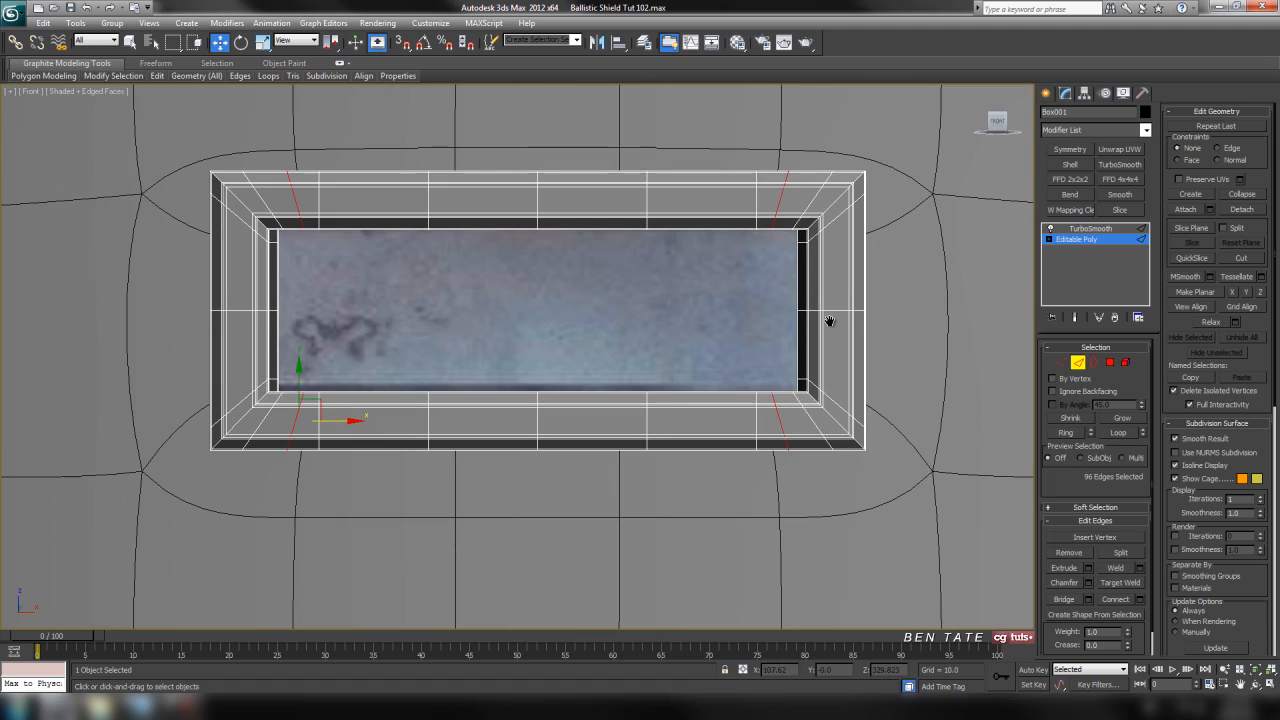
{"action": "key", "text": "ctrl+d"}
{"action": "left_click", "coordinate": [1078, 363]}
{"action": "middle_click_drag", "start_coordinate": [867, 275], "coordinate": [864, 303]}
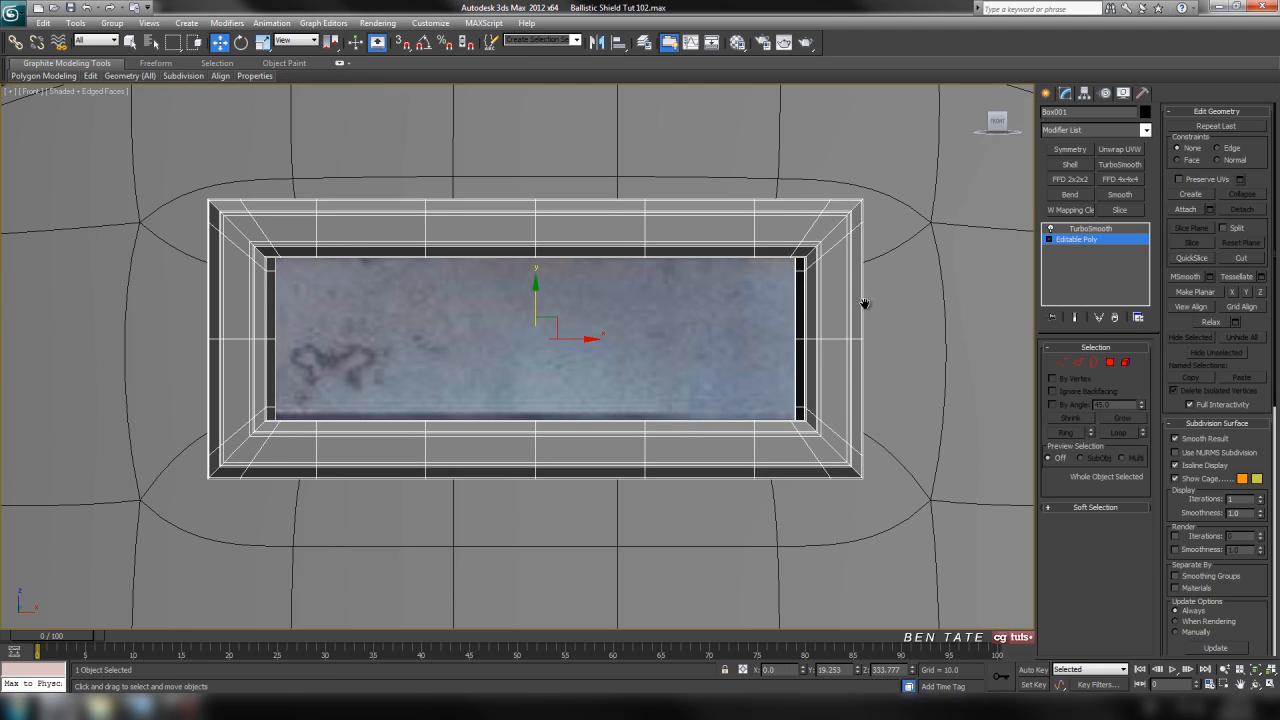
Return to the TurboSmooth level and hide the edged faces in the perspective view to inspect the smoothed frame.
{"action": "left_click", "coordinate": [1087, 230]}
{"action": "middle_click_drag", "start_coordinate": [947, 388], "coordinate": [943, 391]}
{"action": "key", "text": "alt+w"}
{"action": "middle_click", "coordinate": [787, 429]}
{"action": "key", "text": "alt+w"}
{"action": "middle_click_drag", "start_coordinate": [787, 429], "coordinate": [874, 454], "text": "alt"}
{"action": "key", "text": "F4"}
{"action": "scroll", "coordinate": [823, 445], "scroll_direction": "down", "scroll_amount": 5}
{"action": "scroll", "coordinate": [808, 355], "scroll_direction": "down", "scroll_amount": 3}
Examine the whole shield with its window frame against the reference image in the front view.
{"action": "key", "text": "alt+w"}
{"action": "right_click", "coordinate": [839, 319]}
{"action": "key", "text": "alt+w"}
{"action": "scroll", "coordinate": [839, 319], "scroll_direction": "down", "scroll_amount": 4}
{"action": "scroll", "coordinate": [839, 319], "scroll_direction": "down", "scroll_amount": 6}
{"action": "middle_click_drag", "start_coordinate": [790, 383], "coordinate": [780, 244]}
{"action": "scroll", "coordinate": [817, 269], "scroll_direction": "up", "scroll_amount": 2}
{"action": "scroll", "coordinate": [823, 231], "scroll_direction": "down", "scroll_amount": 2}
{"action": "middle_click_drag", "start_coordinate": [812, 305], "coordinate": [821, 296]}
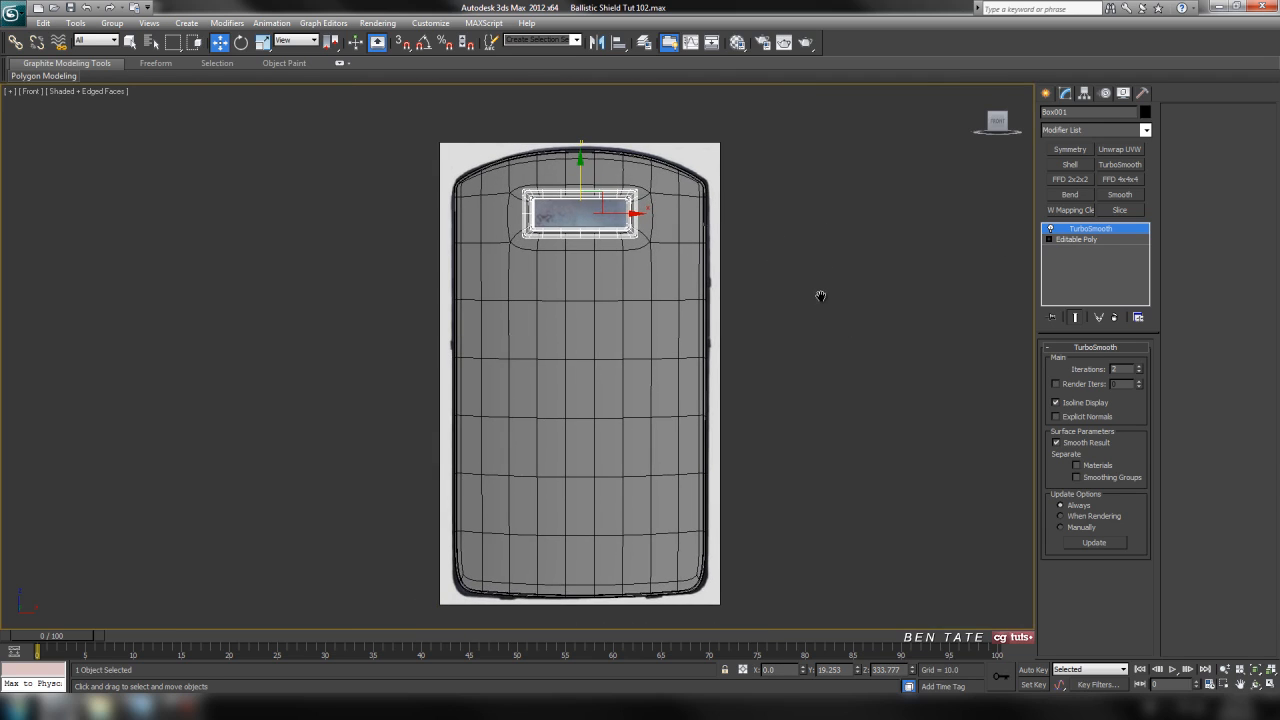